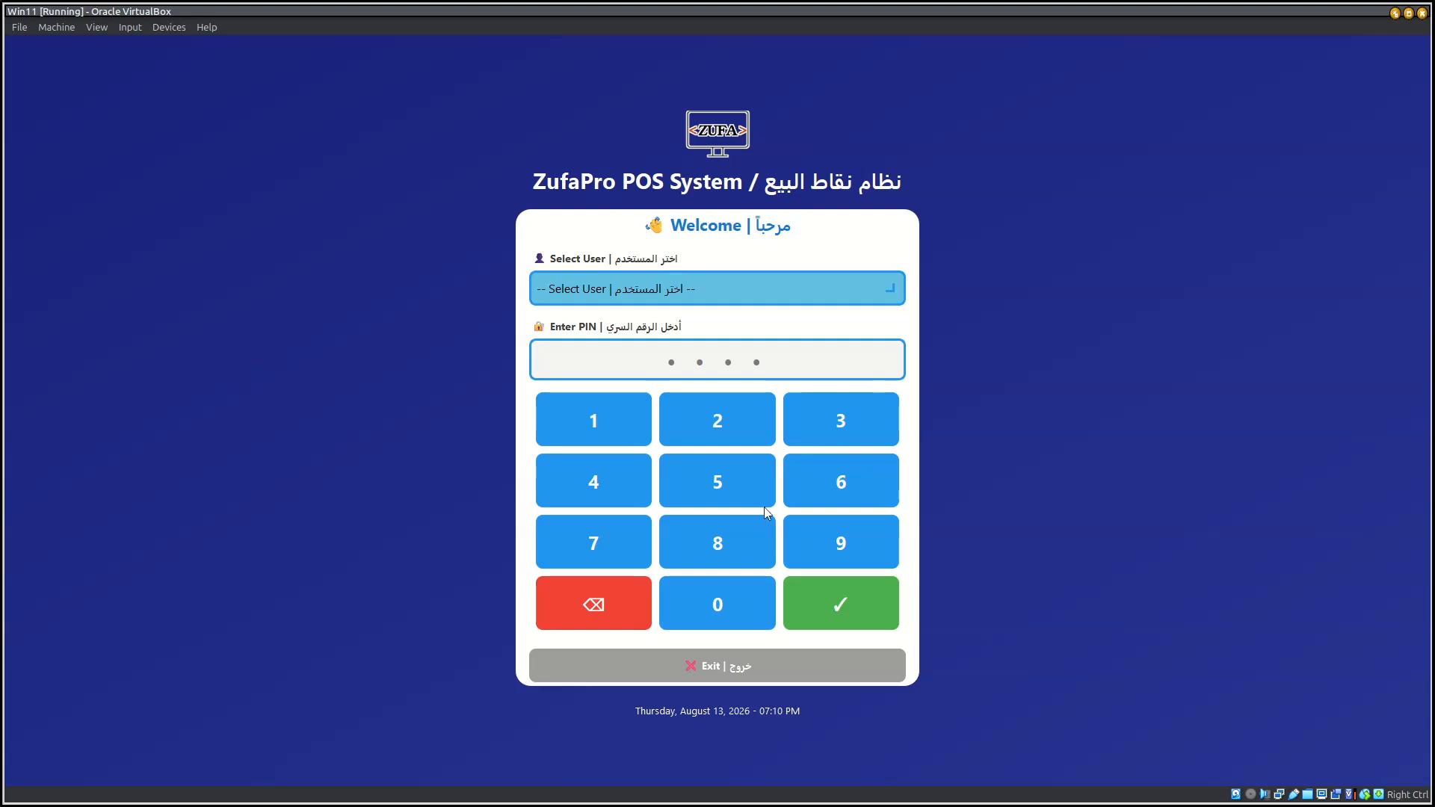
Step: Exit and relaunch ZufaPro POS, and sign in as the Admin user with the account PIN
{"action": "left_click", "coordinate": [693, 660]}
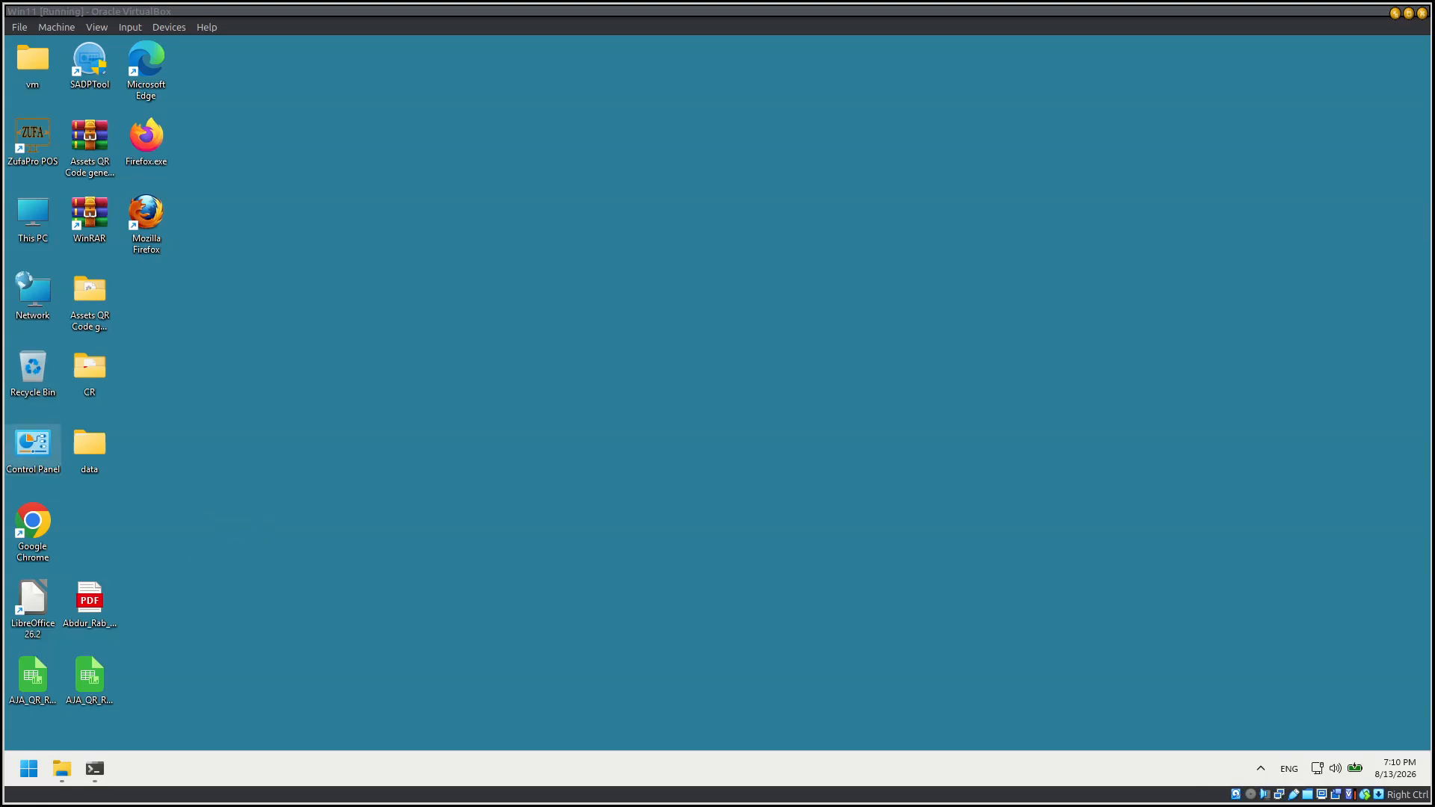
{"action": "double_click", "coordinate": [33, 142]}
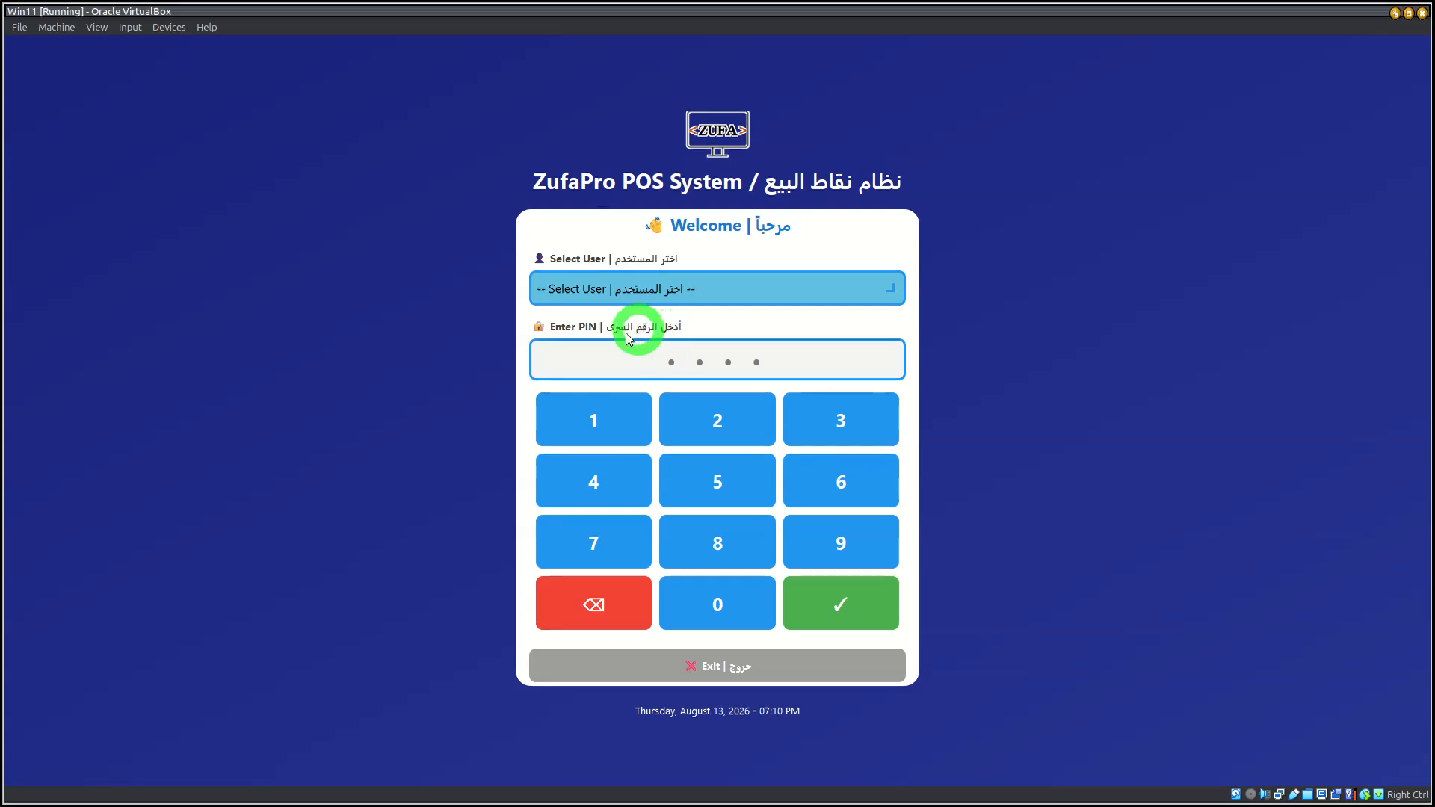
{"action": "left_click", "coordinate": [624, 297]}
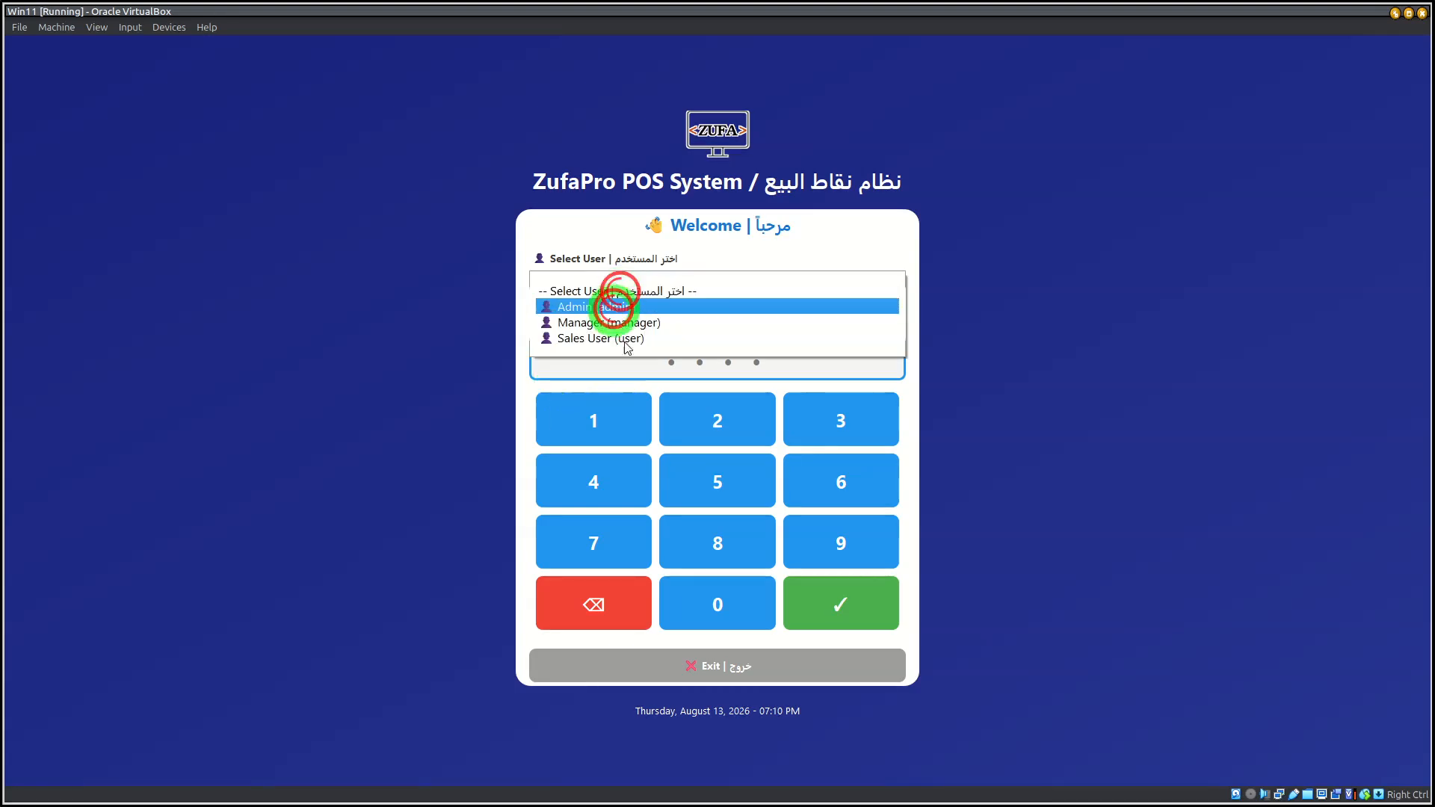
{"action": "left_click", "coordinate": [587, 302]}
{"action": "left_click", "coordinate": [722, 612]}
{"action": "left_click", "coordinate": [722, 612]}
{"action": "left_click", "coordinate": [723, 614]}
{"action": "left_click", "coordinate": [724, 618]}
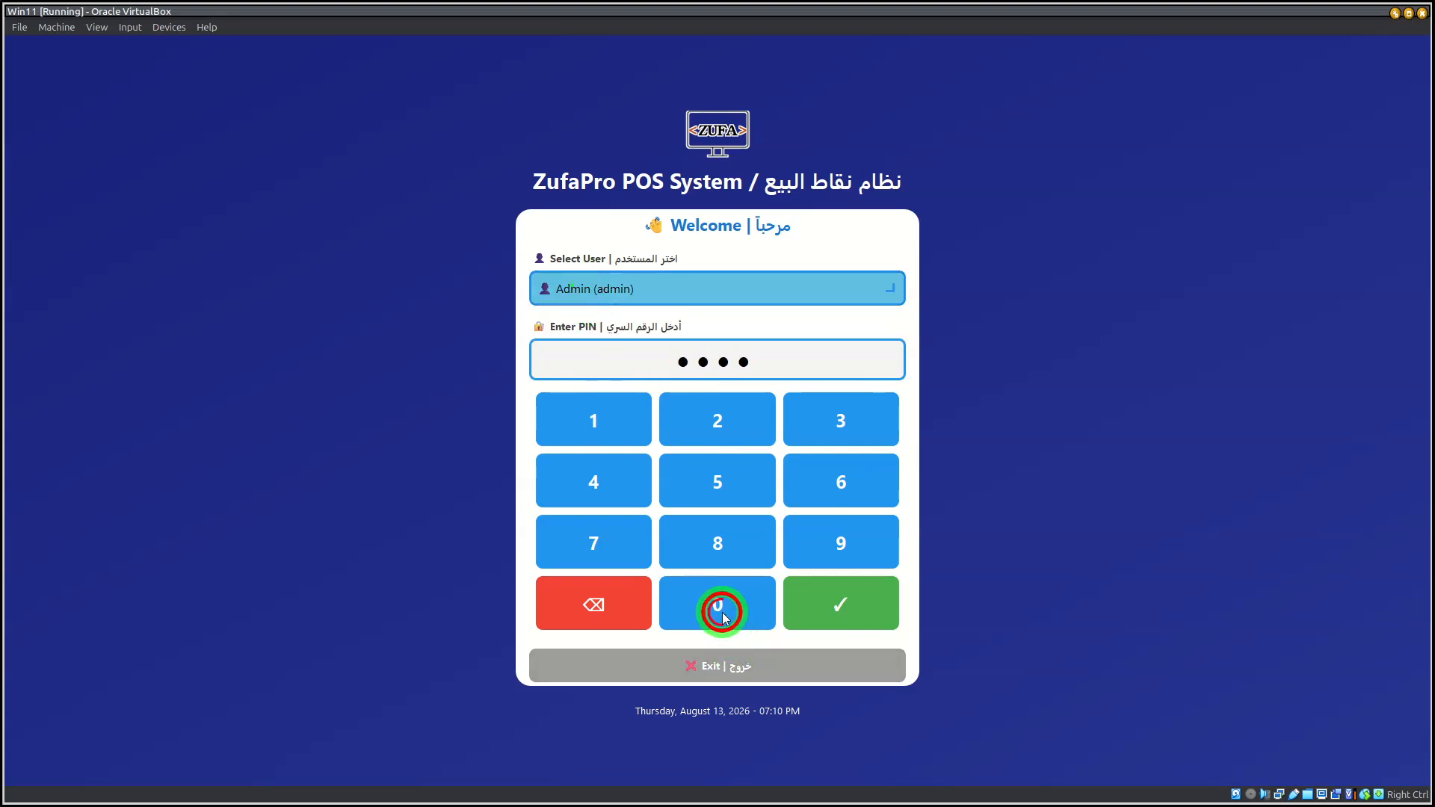
{"action": "left_click", "coordinate": [825, 603]}
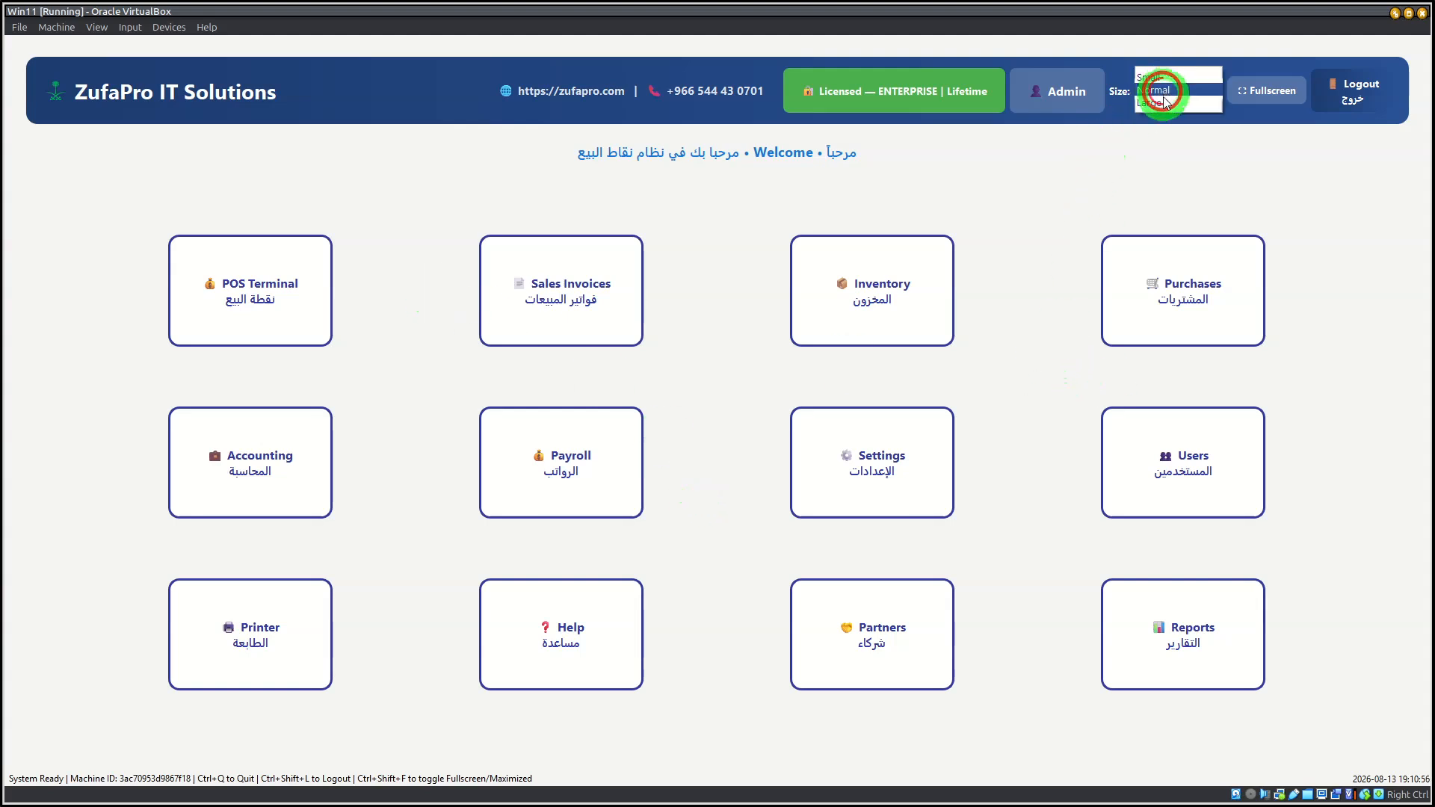
Step: Set the dashboard display size to Small and leave full-screen mode
{"action": "left_click", "coordinate": [1166, 76]}
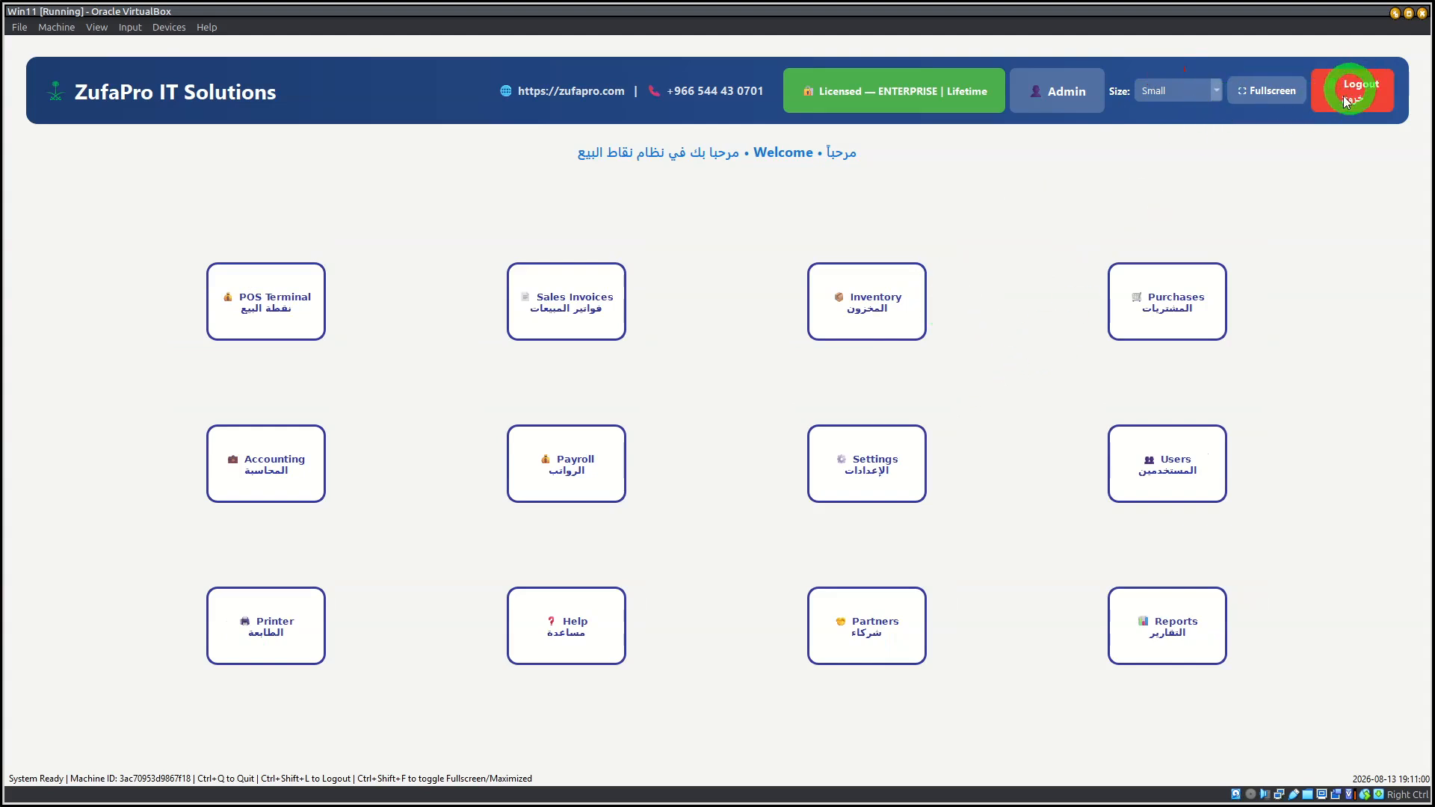
{"action": "left_click", "coordinate": [1265, 89]}
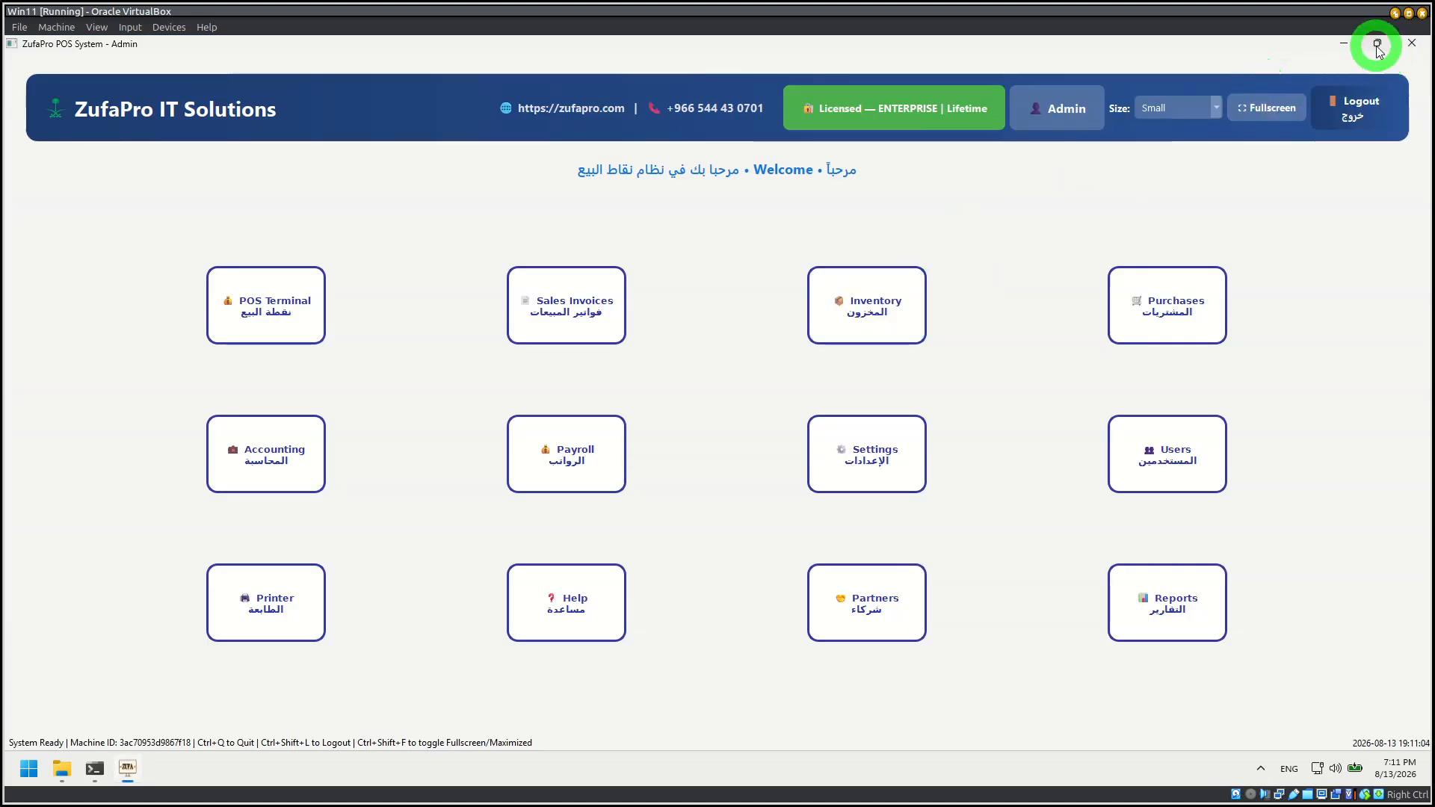
Step: Restore the maximized POS window to a floating one, shrink it and reposition it on the desktop
{"action": "left_click", "coordinate": [1377, 43]}
{"action": "left_click", "coordinate": [95, 28]}
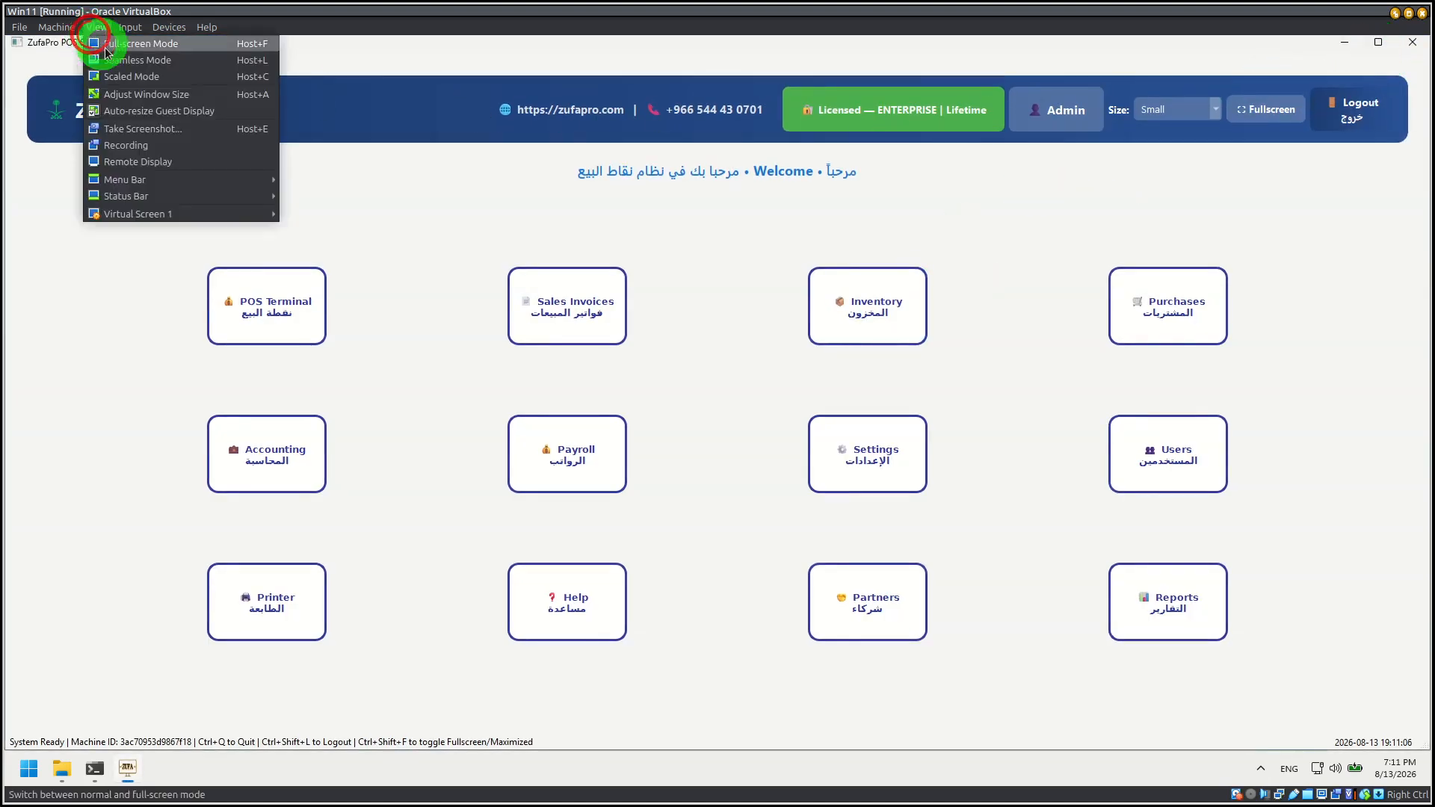
{"action": "left_click", "coordinate": [191, 395]}
{"action": "left_click_drag", "start_coordinate": [367, 41], "coordinate": [215, 213]}
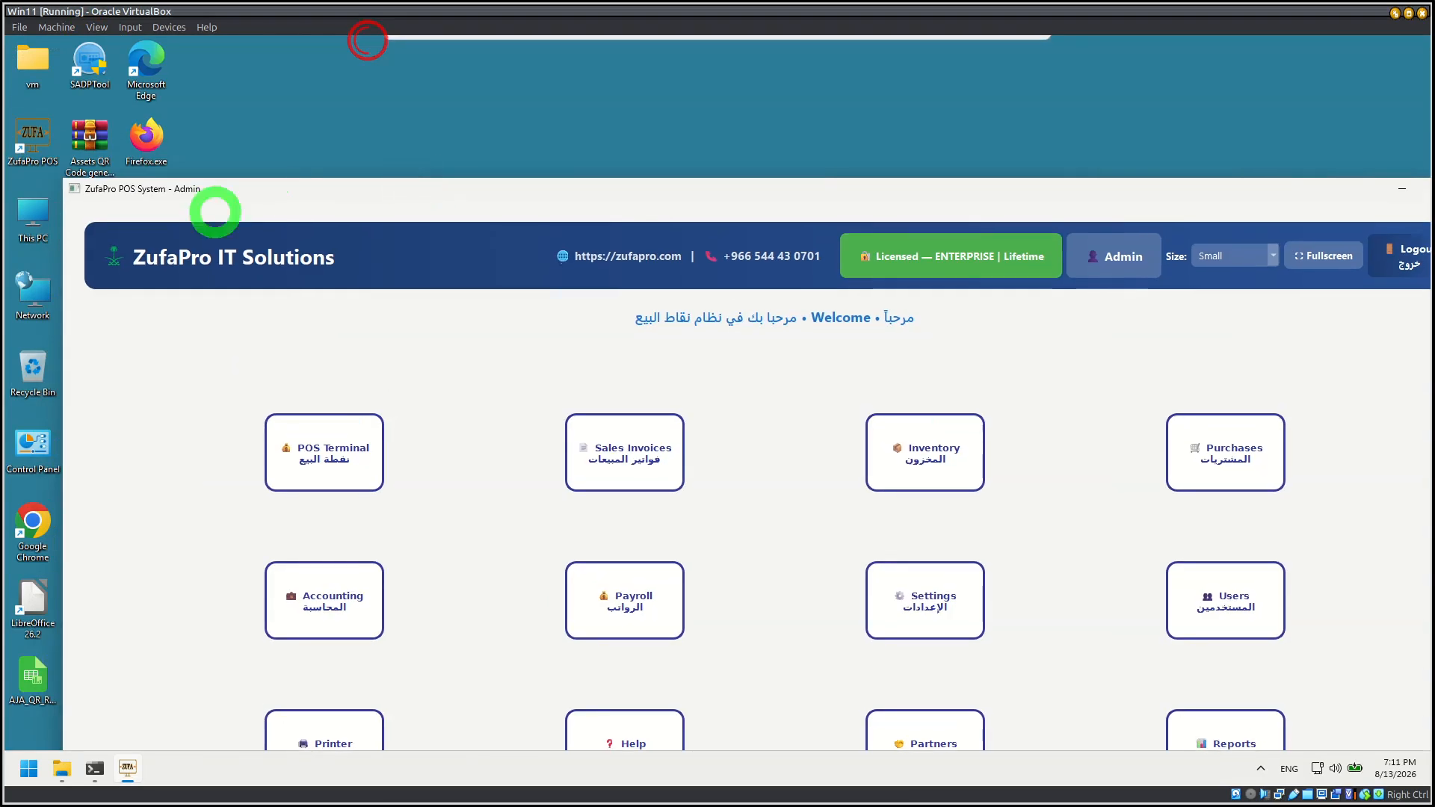
{"action": "left_click_drag", "start_coordinate": [62, 183], "coordinate": [794, 381]}
{"action": "left_click_drag", "start_coordinate": [966, 388], "coordinate": [415, 157]}
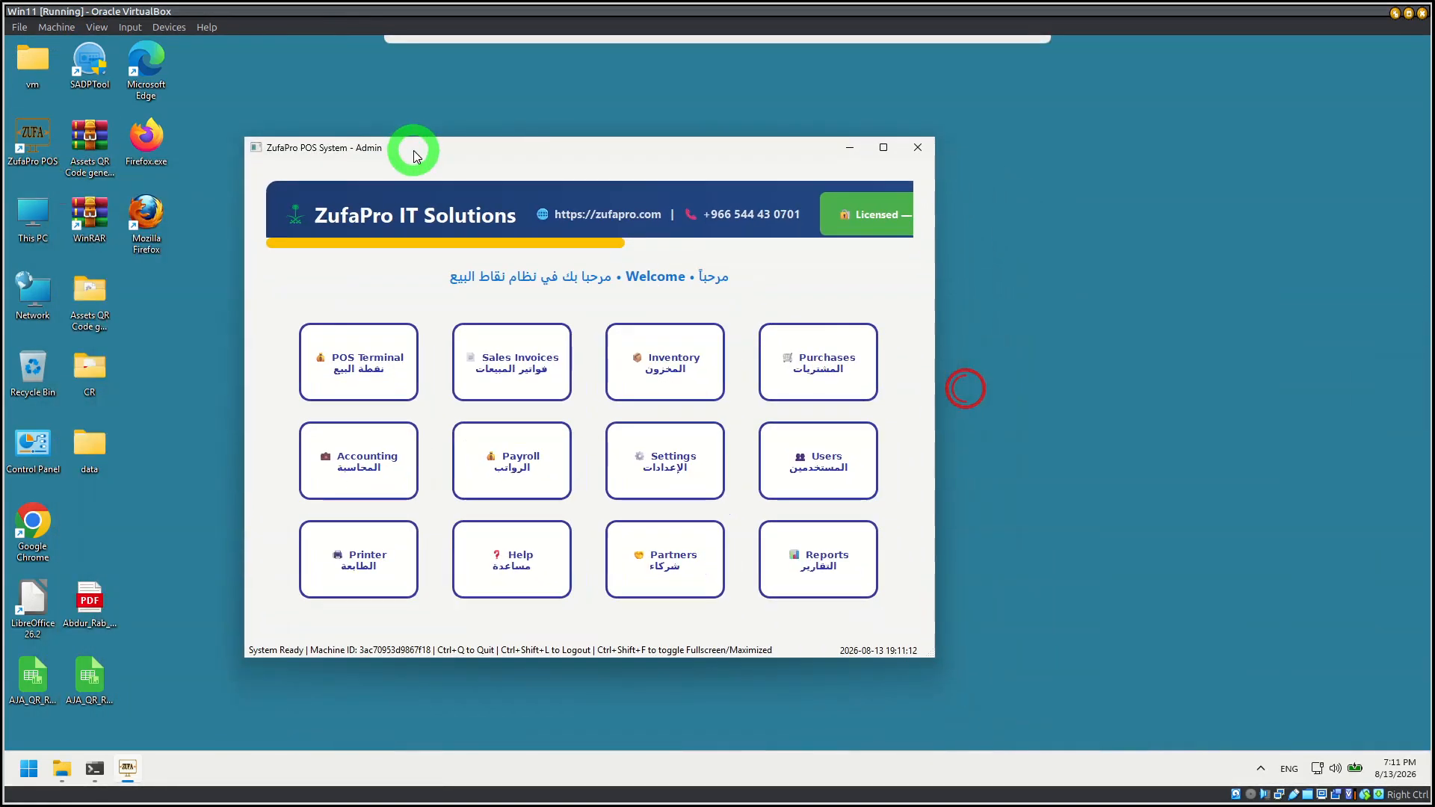
Step: Change the dashboard display size to Large in the floating window
{"action": "left_click_drag", "start_coordinate": [521, 242], "coordinate": [814, 274]}
{"action": "left_click", "coordinate": [689, 213]}
{"action": "left_click", "coordinate": [684, 240]}
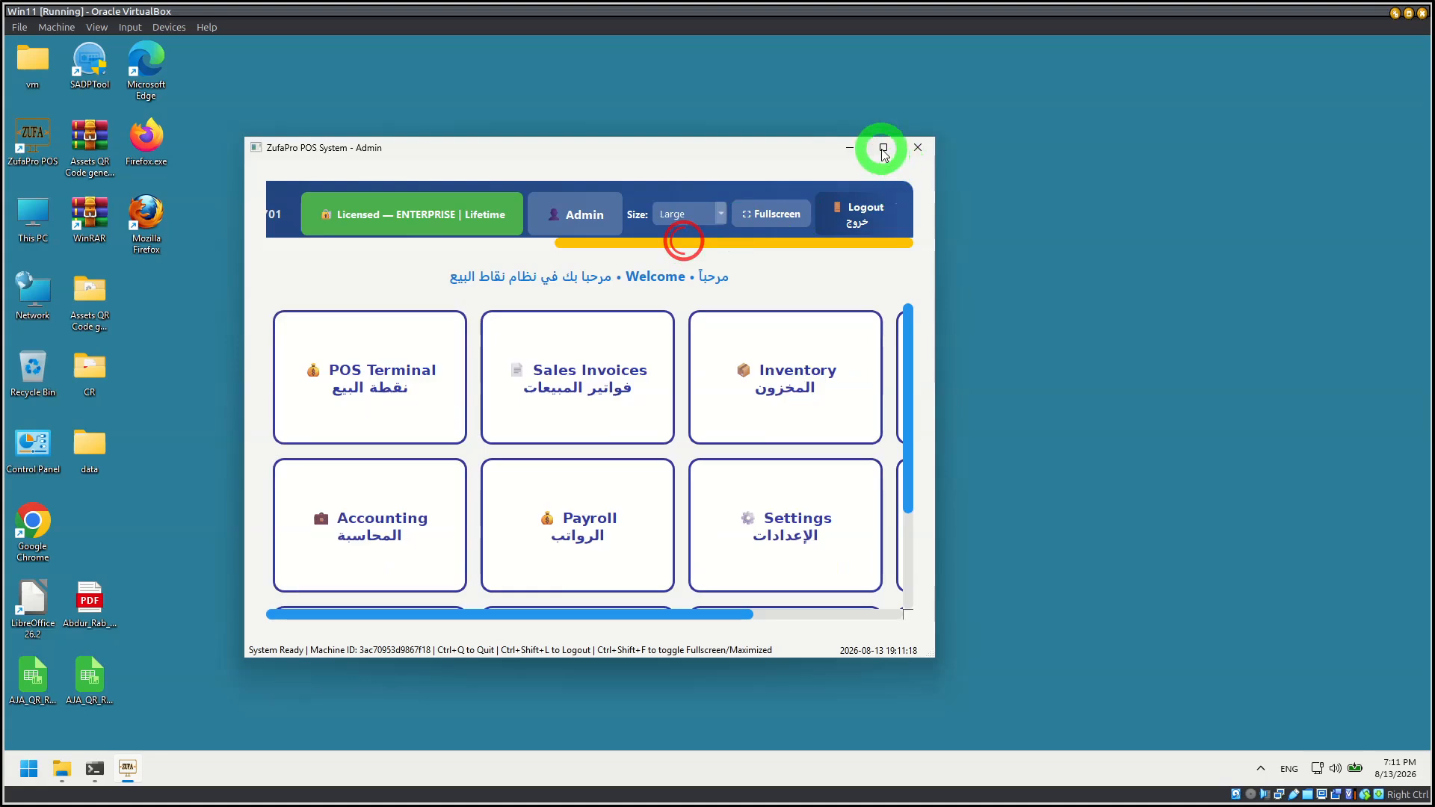
Step: Maximize the POS window and set the dashboard display size to Normal
{"action": "left_click", "coordinate": [883, 147]}
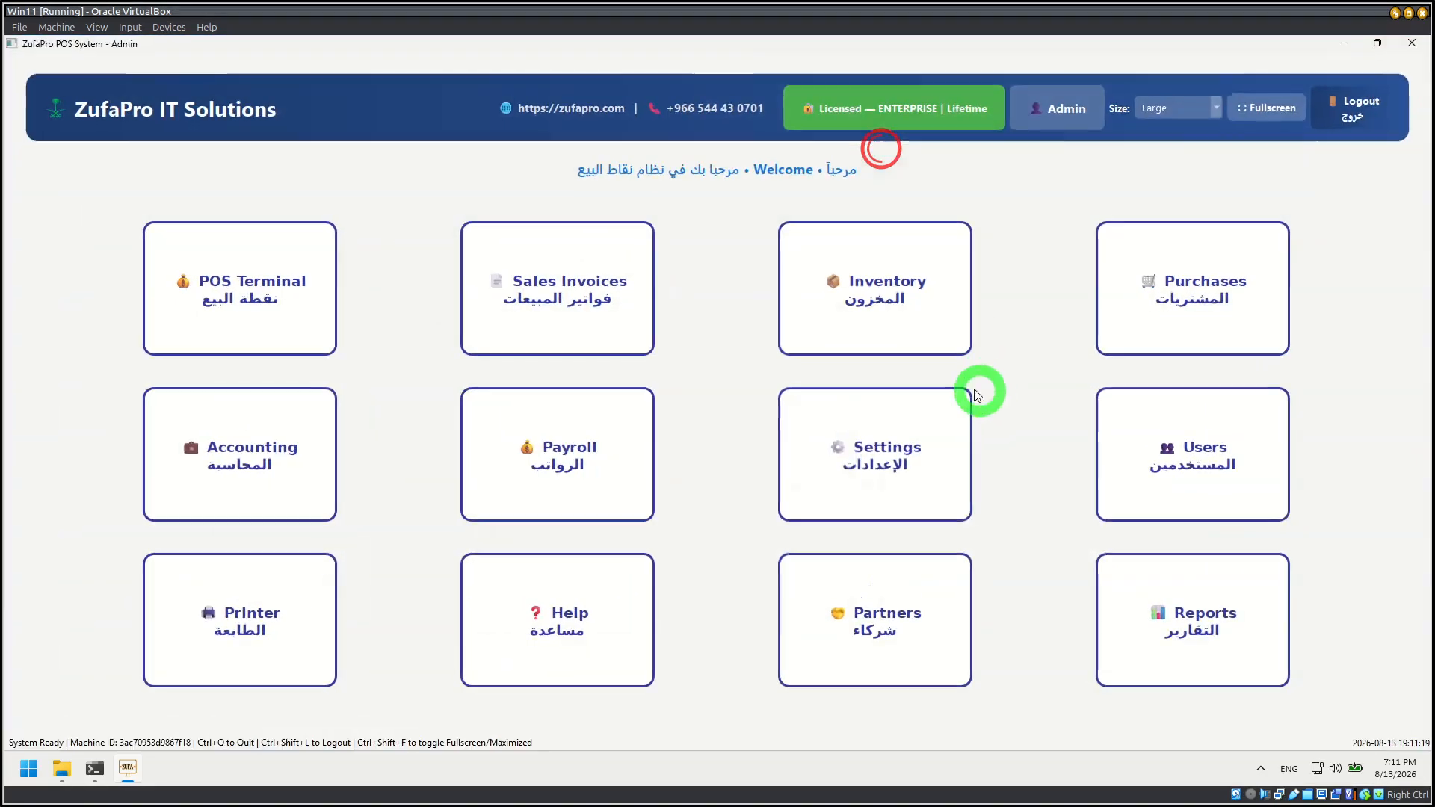
{"action": "left_click", "coordinate": [1155, 110]}
{"action": "left_click", "coordinate": [1157, 96]}
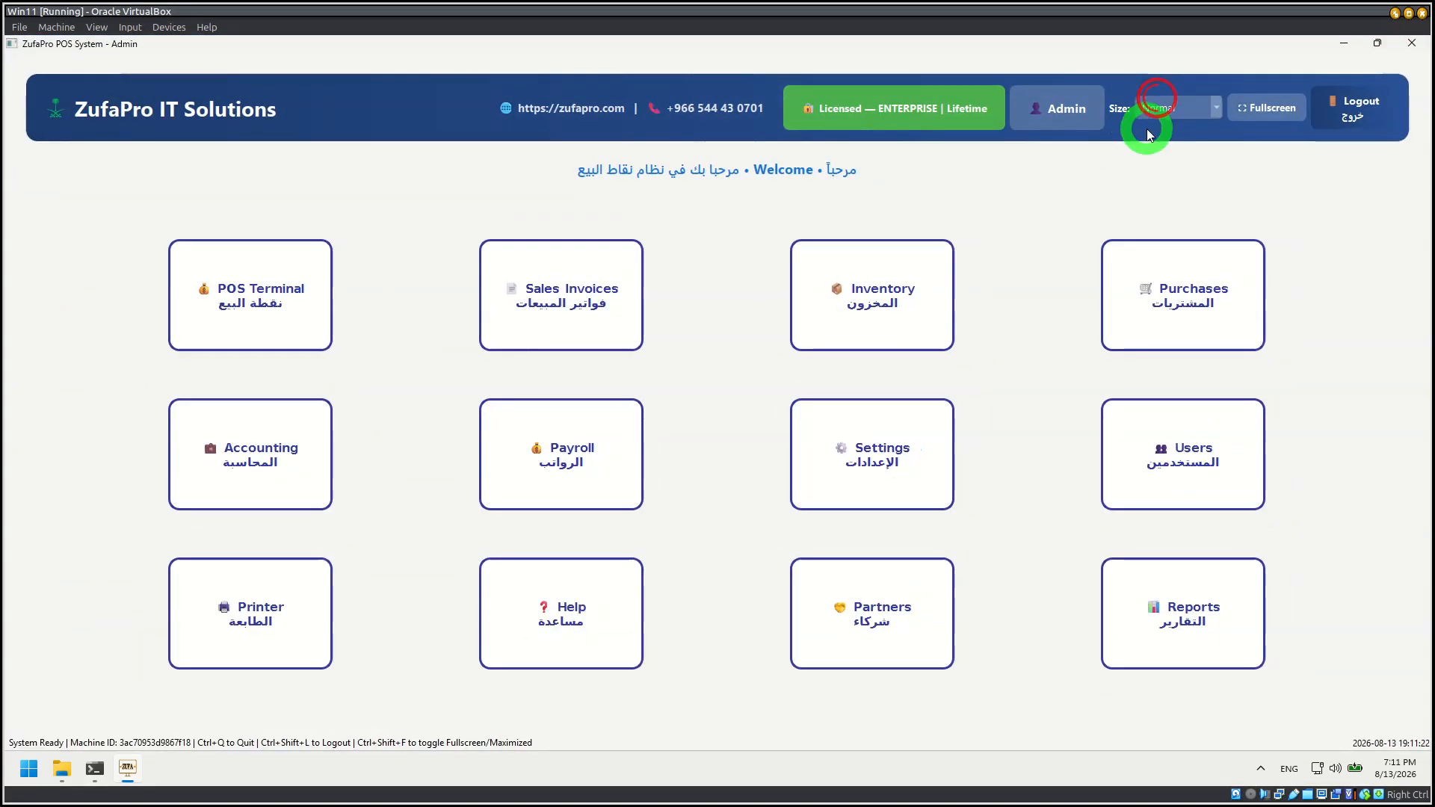
{"action": "left_click", "coordinate": [1013, 198]}
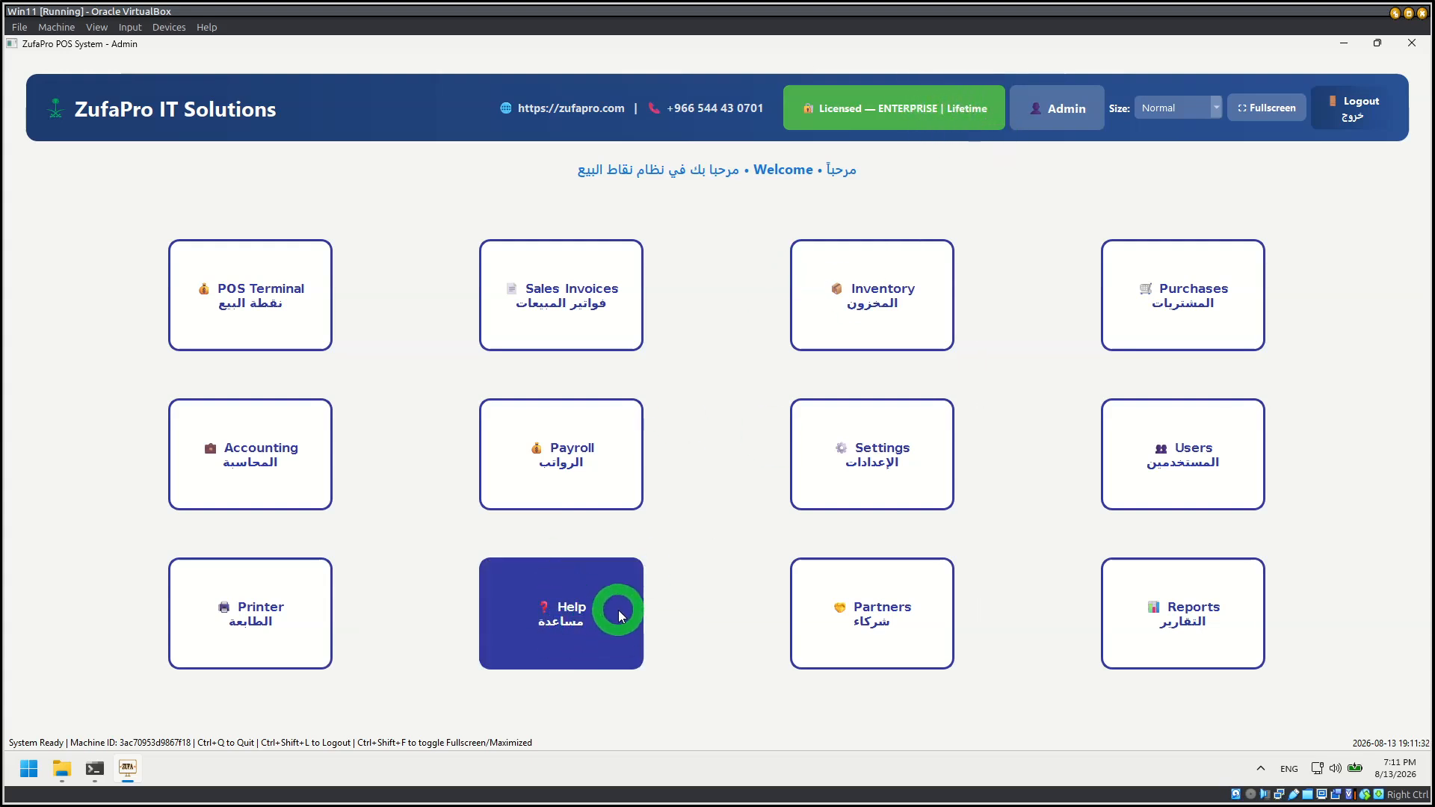
Step: Check the version, license status and machine ID in the About ZufaPro POS information, and close Help & Support
{"action": "left_click", "coordinate": [586, 611]}
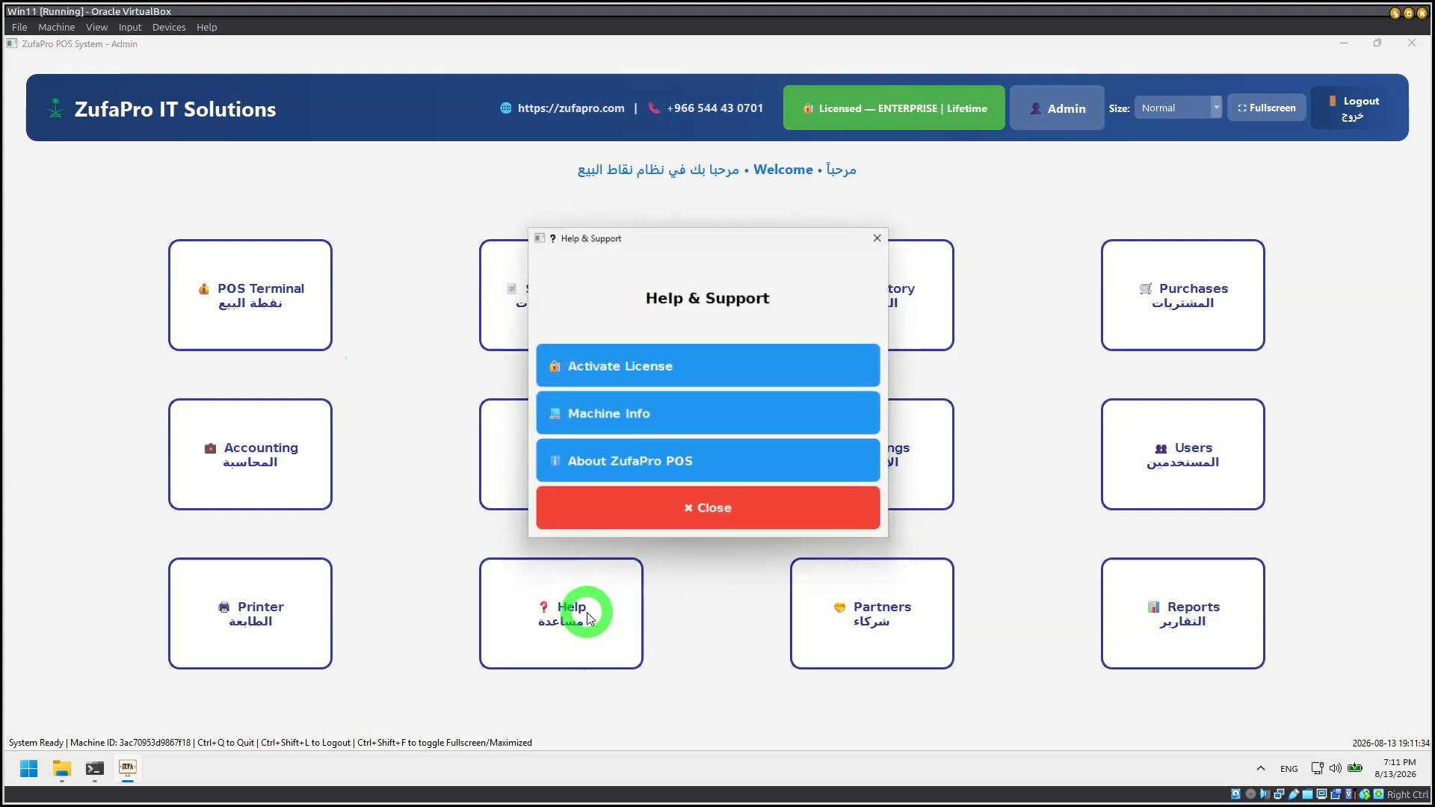
{"action": "left_click", "coordinate": [718, 472]}
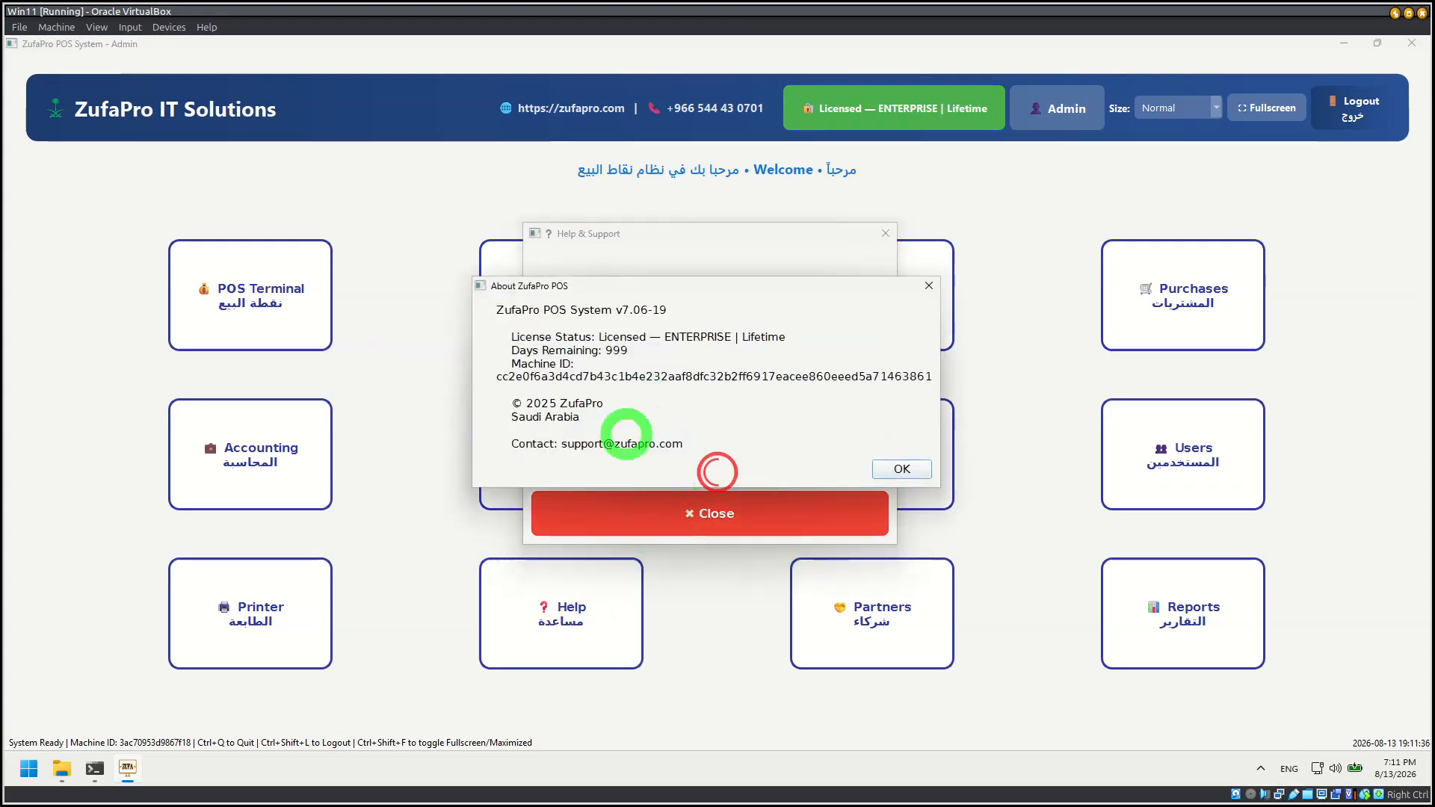
{"action": "left_click_drag", "start_coordinate": [584, 384], "coordinate": [832, 407]}
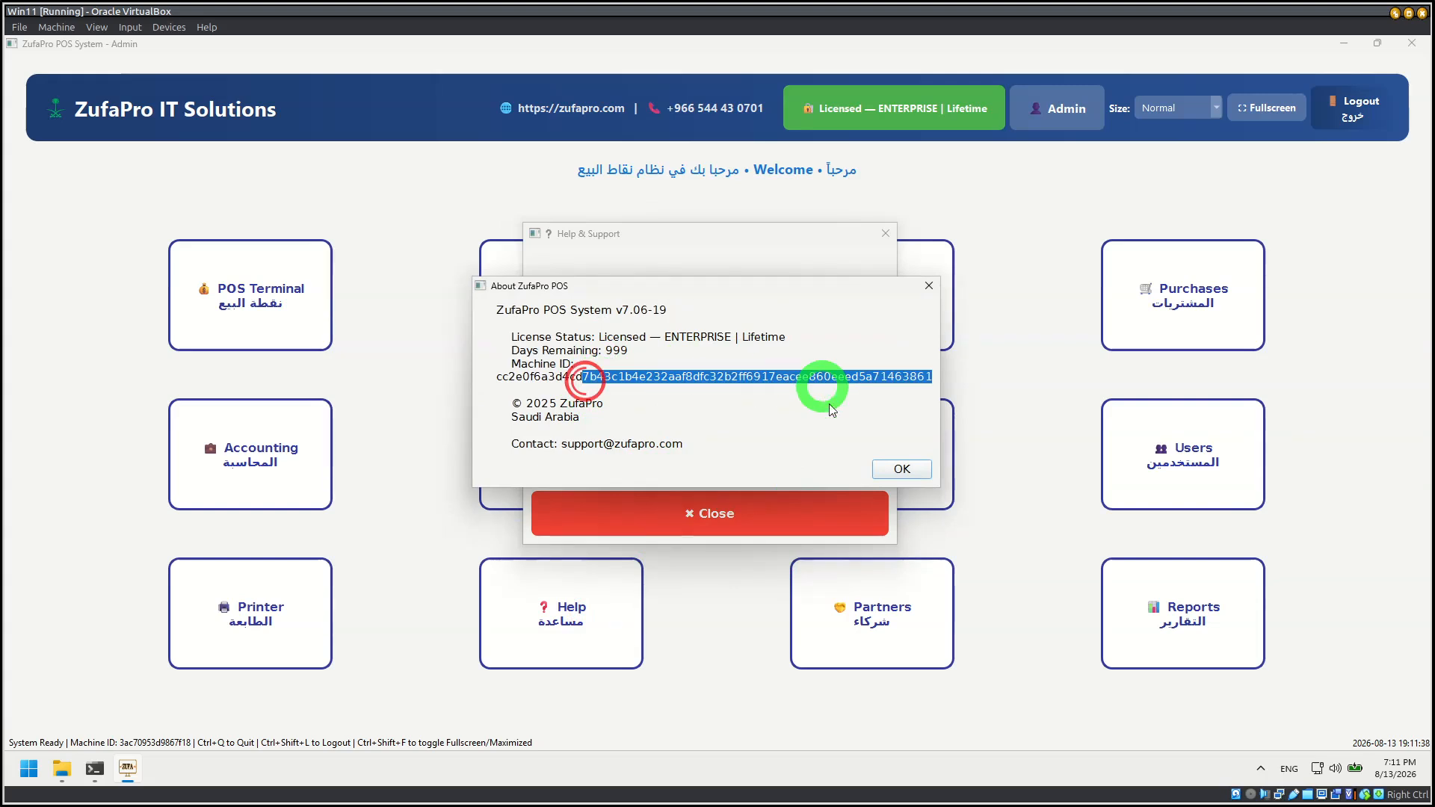
{"action": "left_click", "coordinate": [885, 470]}
{"action": "left_click", "coordinate": [837, 527]}
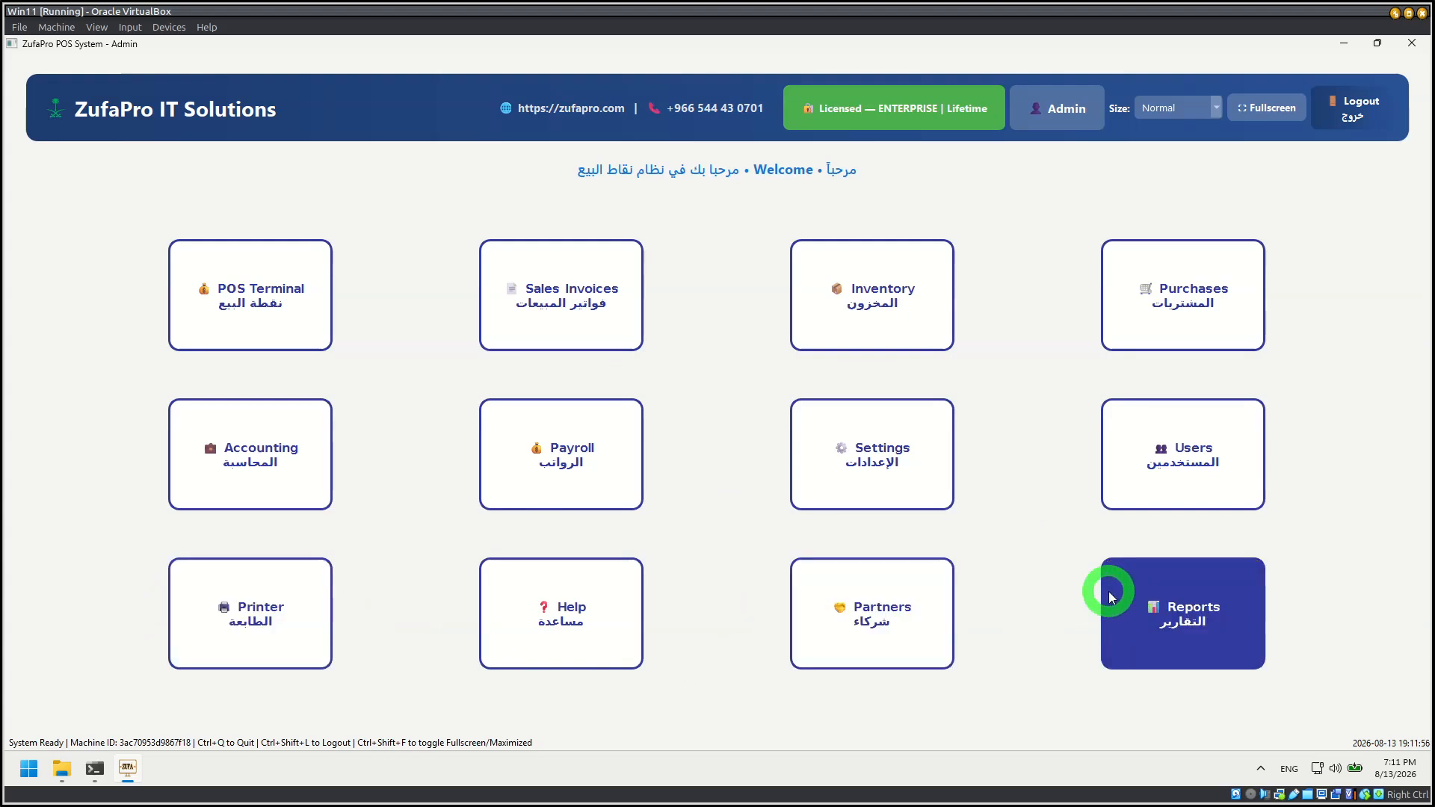
Step: Browse the Advanced Reports for regular sales, sales returns, AR ageing, customer list, POS sessions, POS details and POS summary
{"action": "left_click", "coordinate": [1151, 593]}
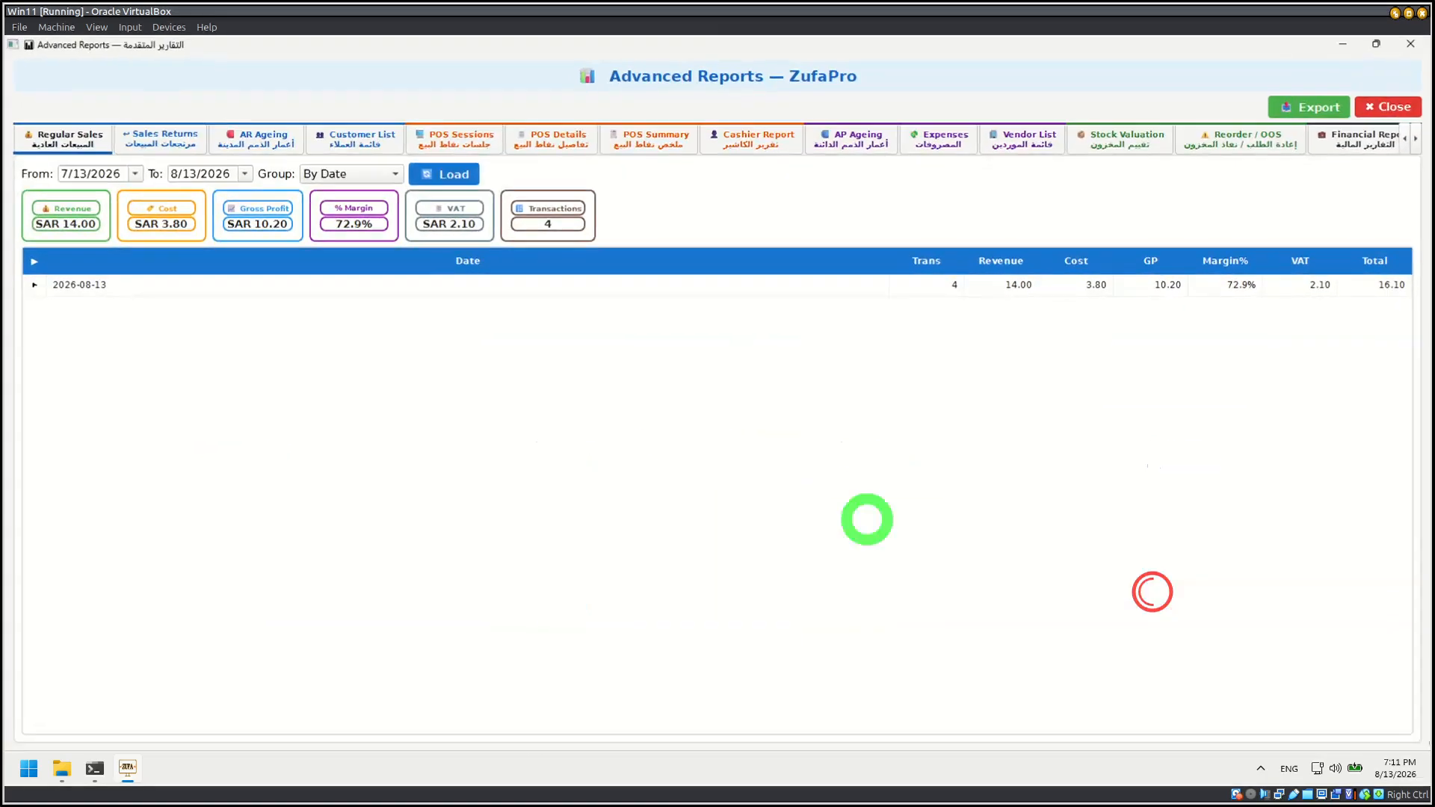
{"action": "left_click", "coordinate": [52, 135]}
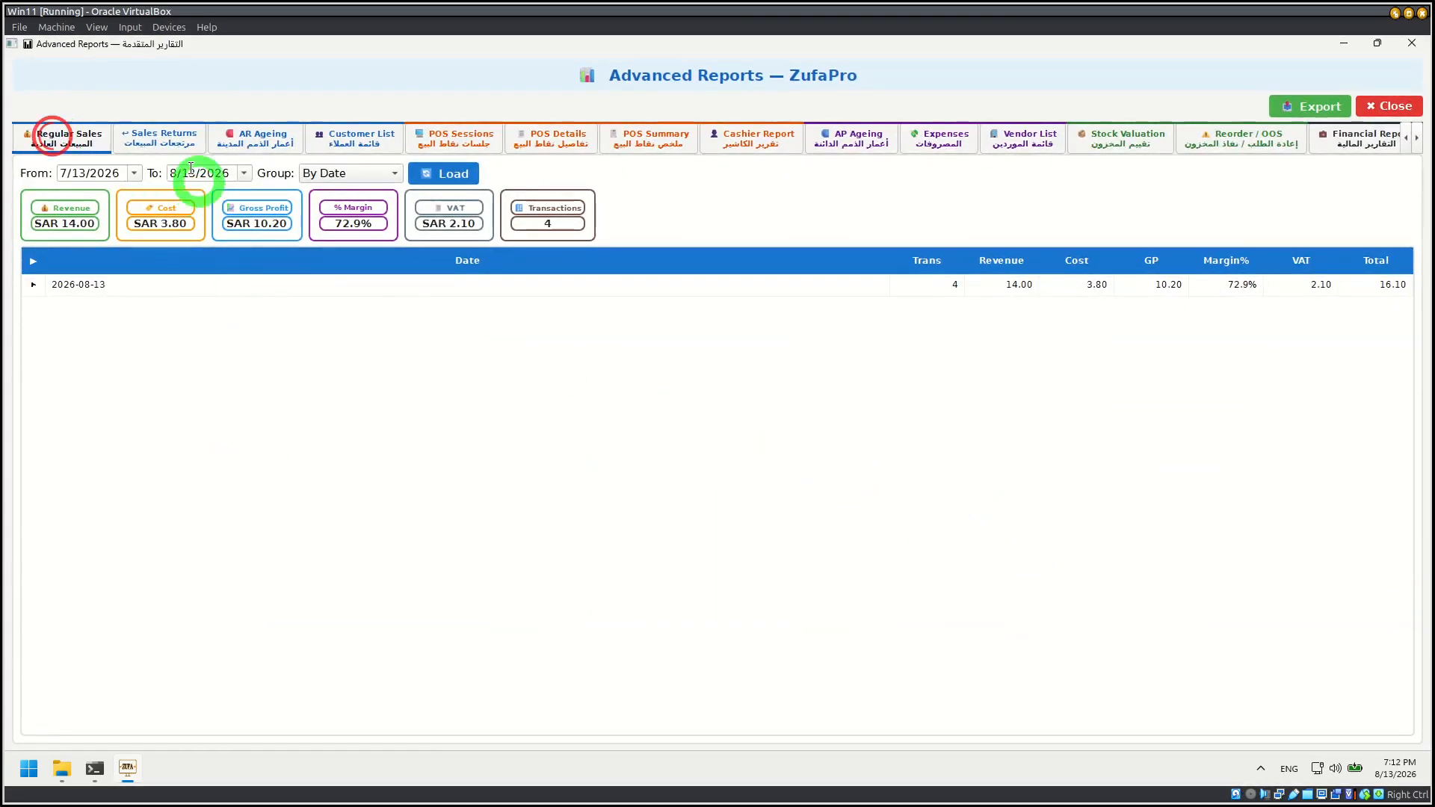
{"action": "left_click", "coordinate": [160, 137]}
{"action": "left_click", "coordinate": [258, 134]}
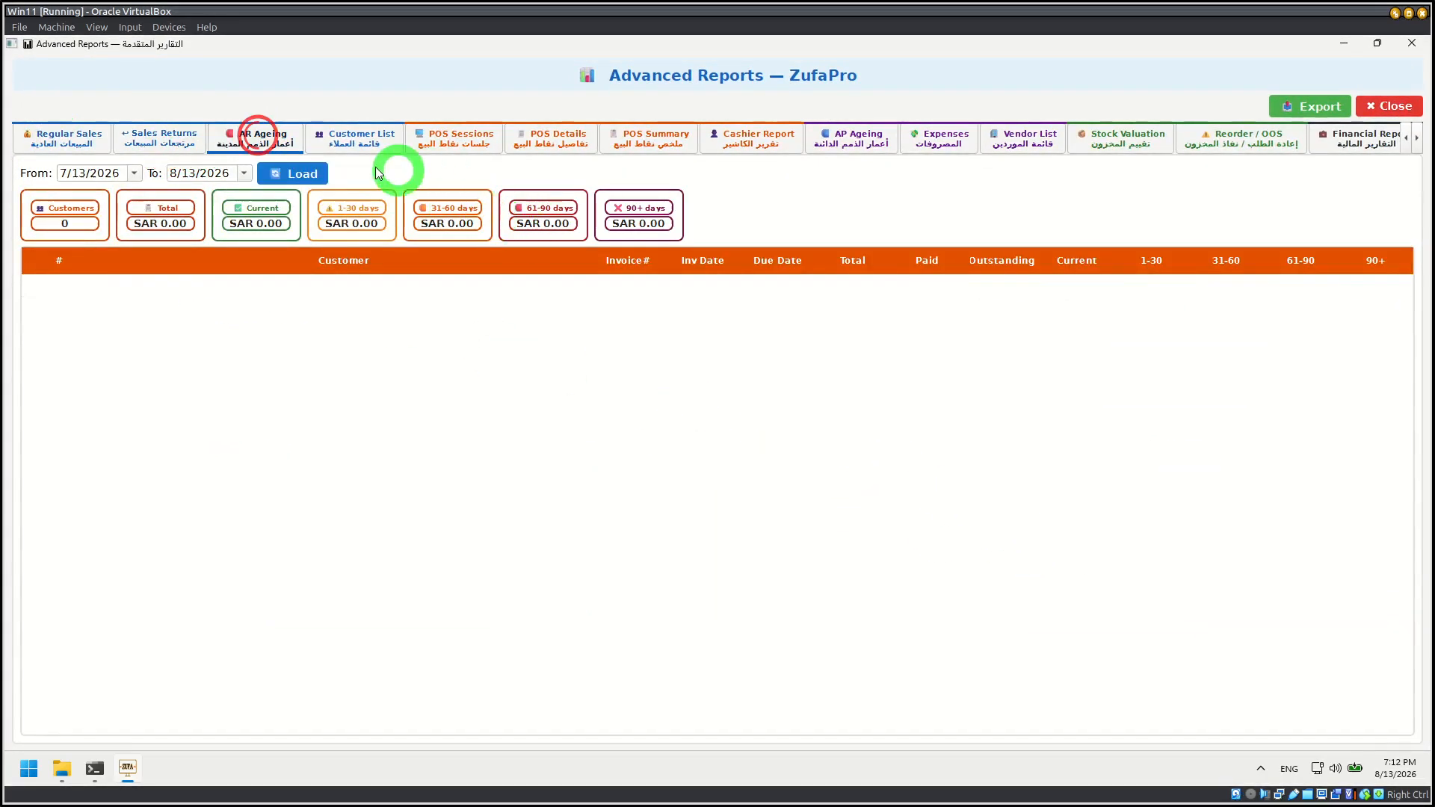
{"action": "left_click", "coordinate": [367, 137]}
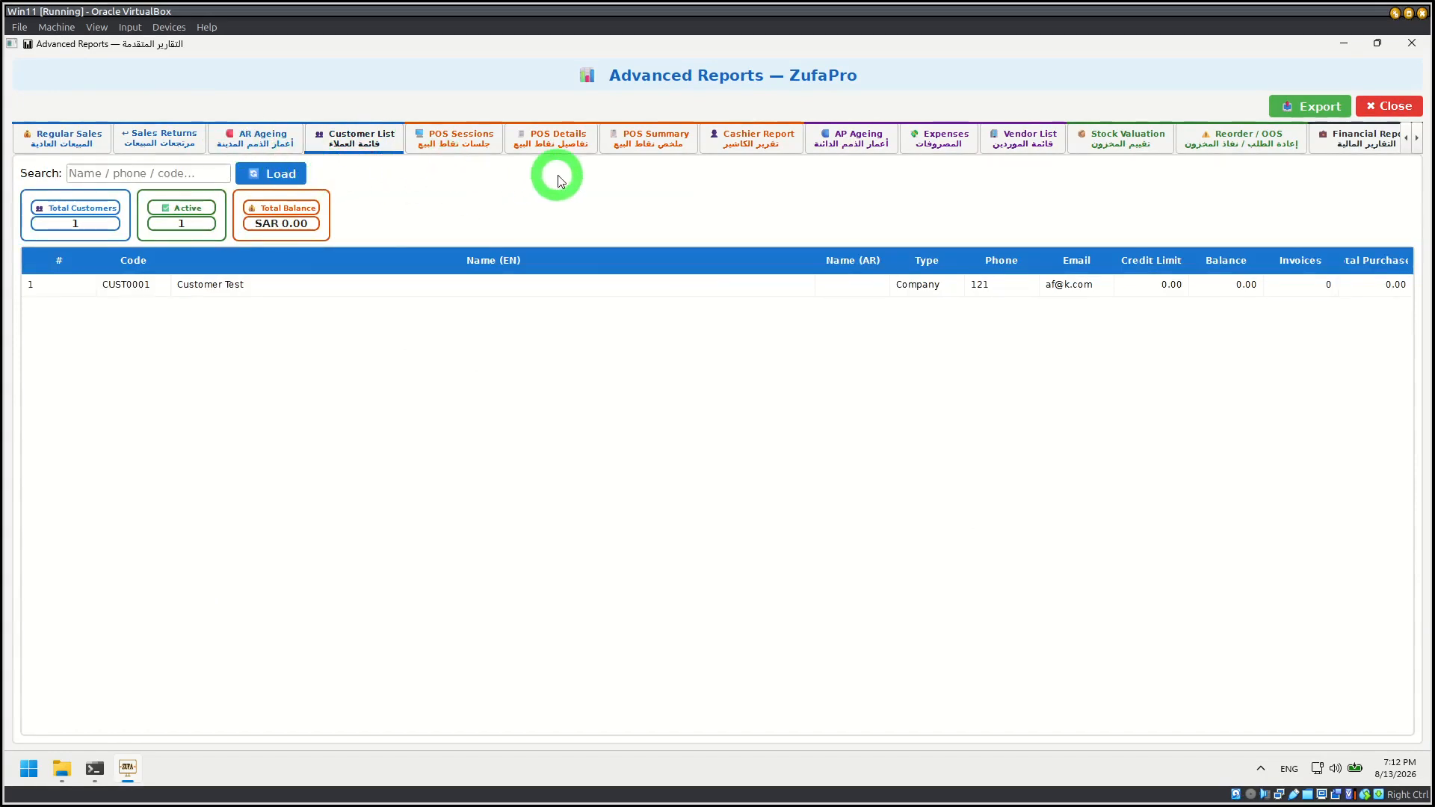
{"action": "left_click", "coordinate": [453, 137]}
{"action": "left_click", "coordinate": [561, 141]}
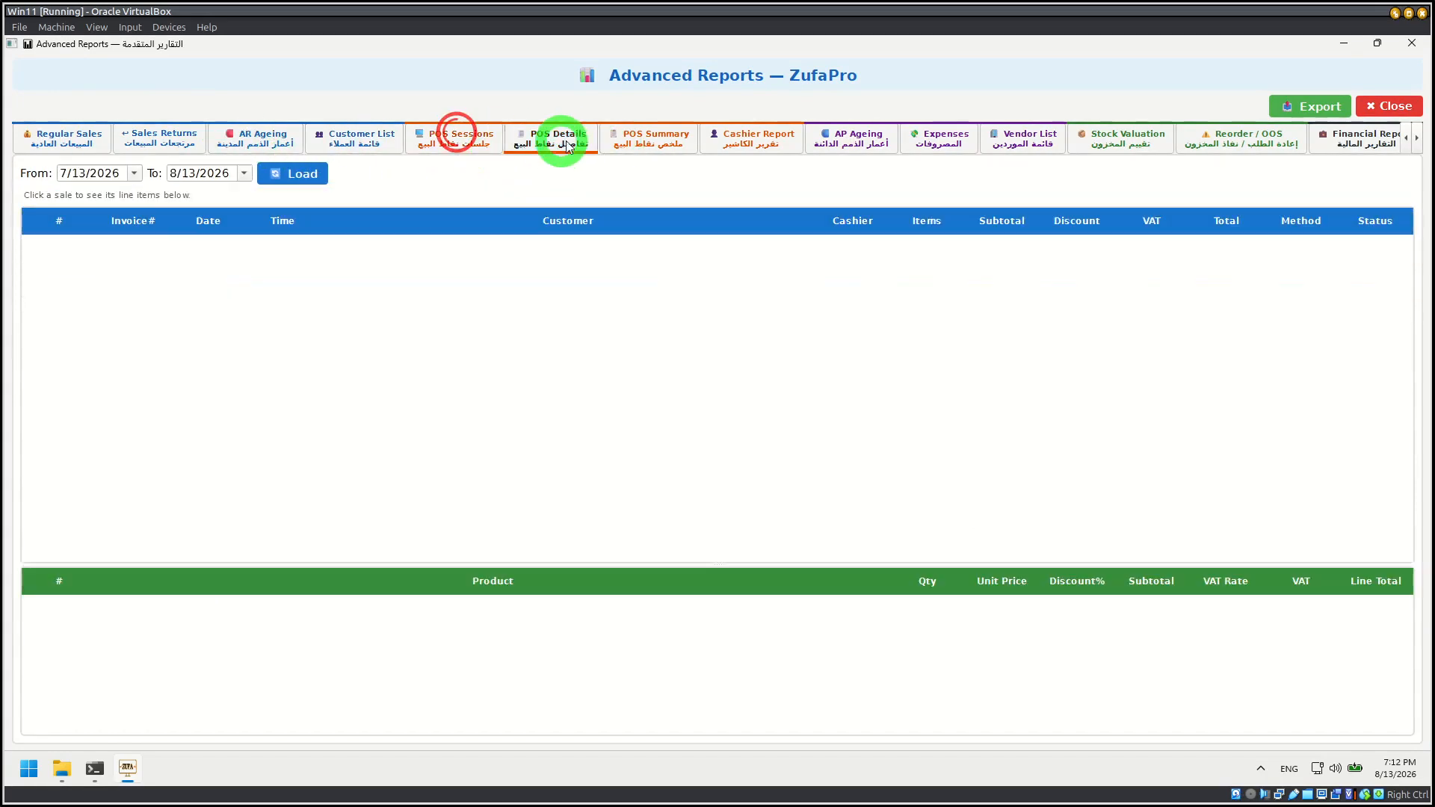
{"action": "left_click", "coordinate": [639, 142]}
Step: View the submitted tax returns among the advanced financial reports, and close Advanced Reports
{"action": "left_click", "coordinate": [1376, 143]}
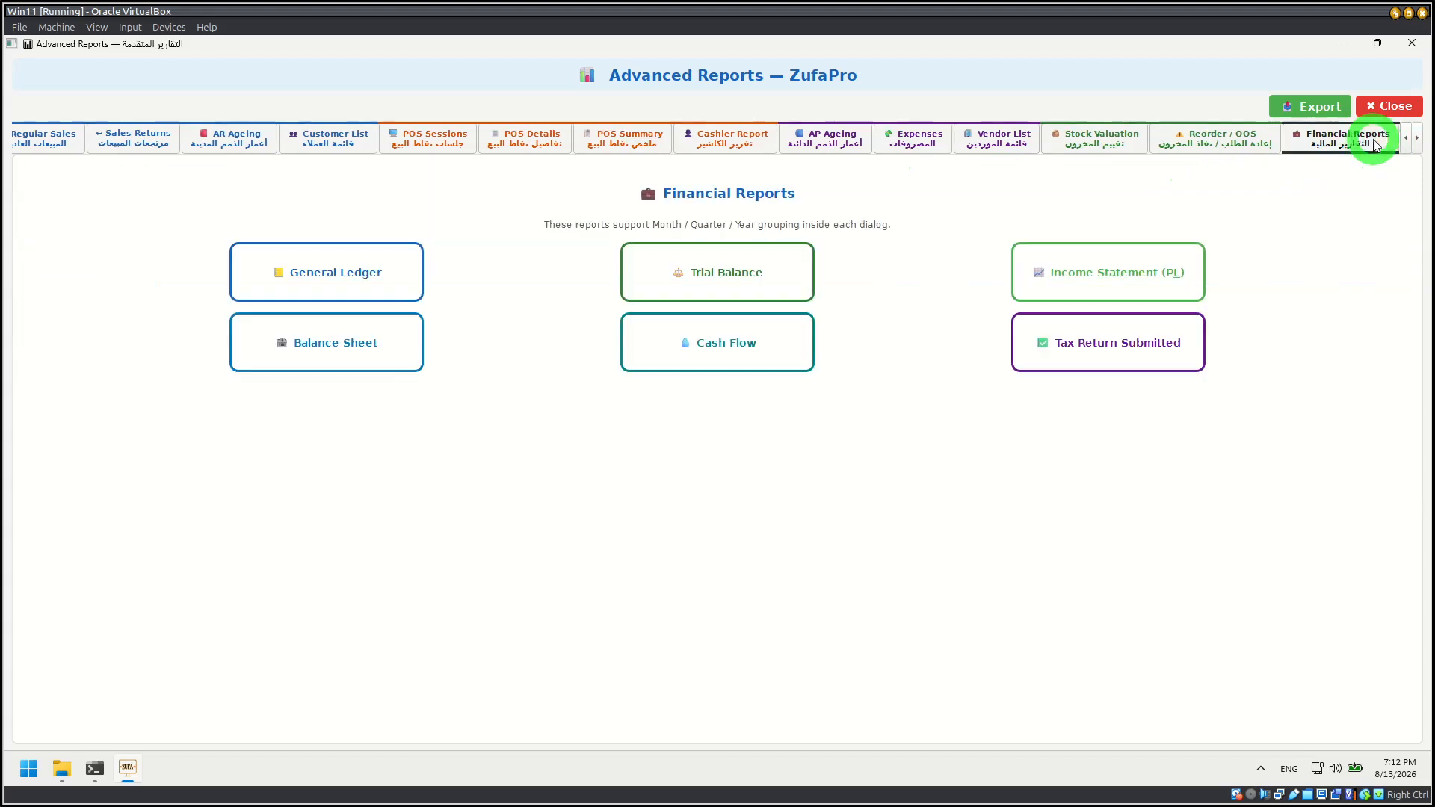
{"action": "left_click", "coordinate": [1144, 321]}
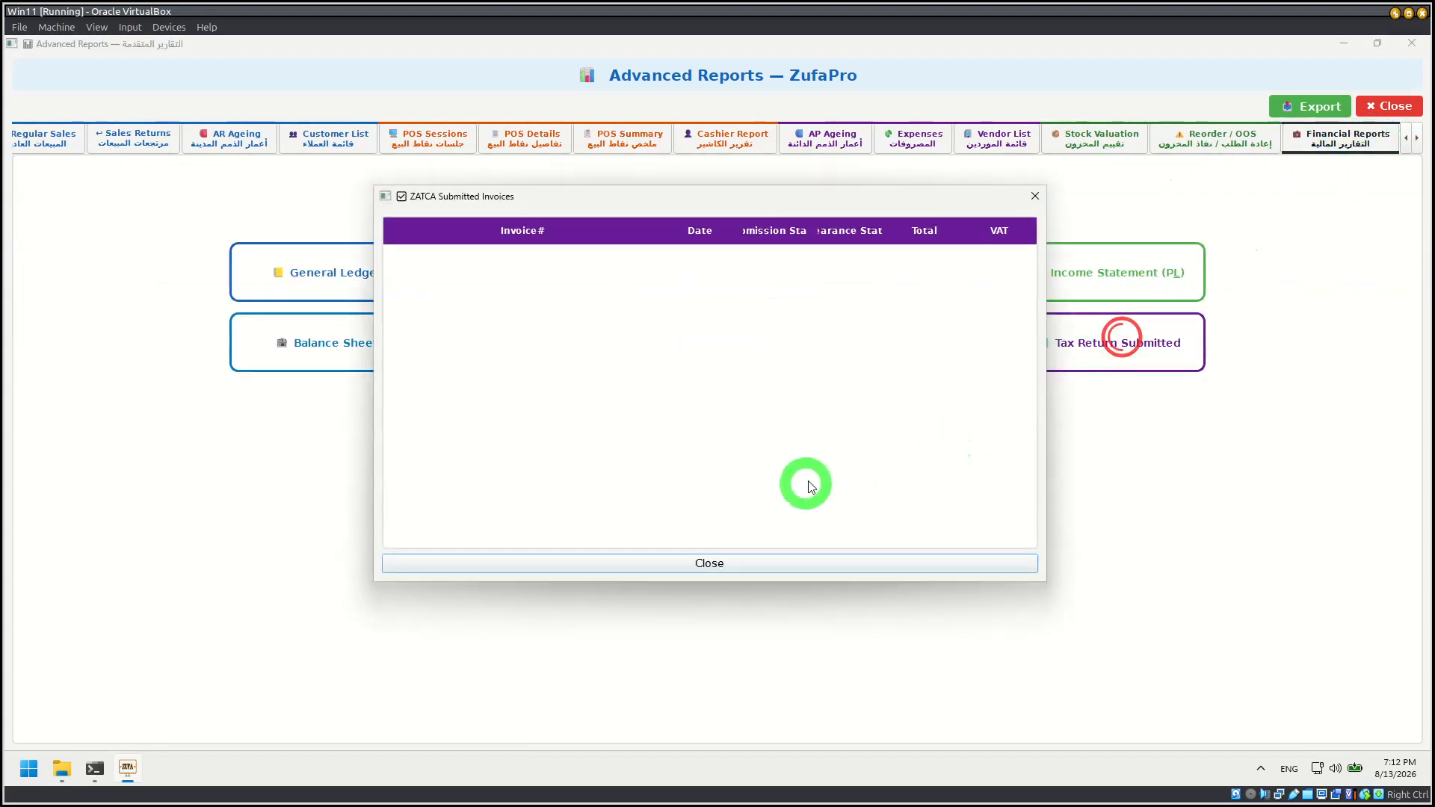
{"action": "left_click", "coordinate": [1035, 196]}
{"action": "left_click", "coordinate": [1391, 105]}
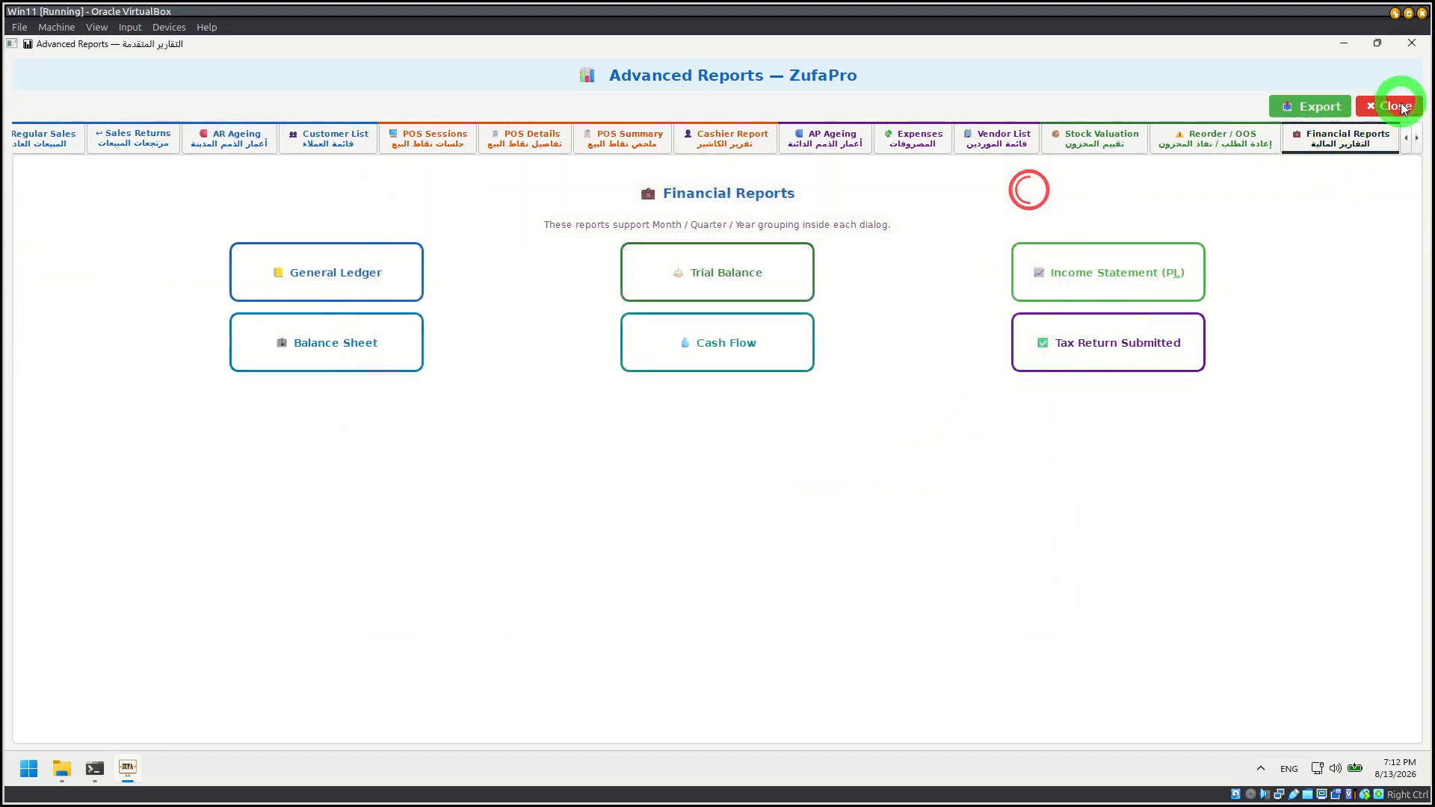
Step: Open the VAT Report from Accounting's financial reports and enlarge its window to show the full tax return
{"action": "left_click", "coordinate": [192, 474]}
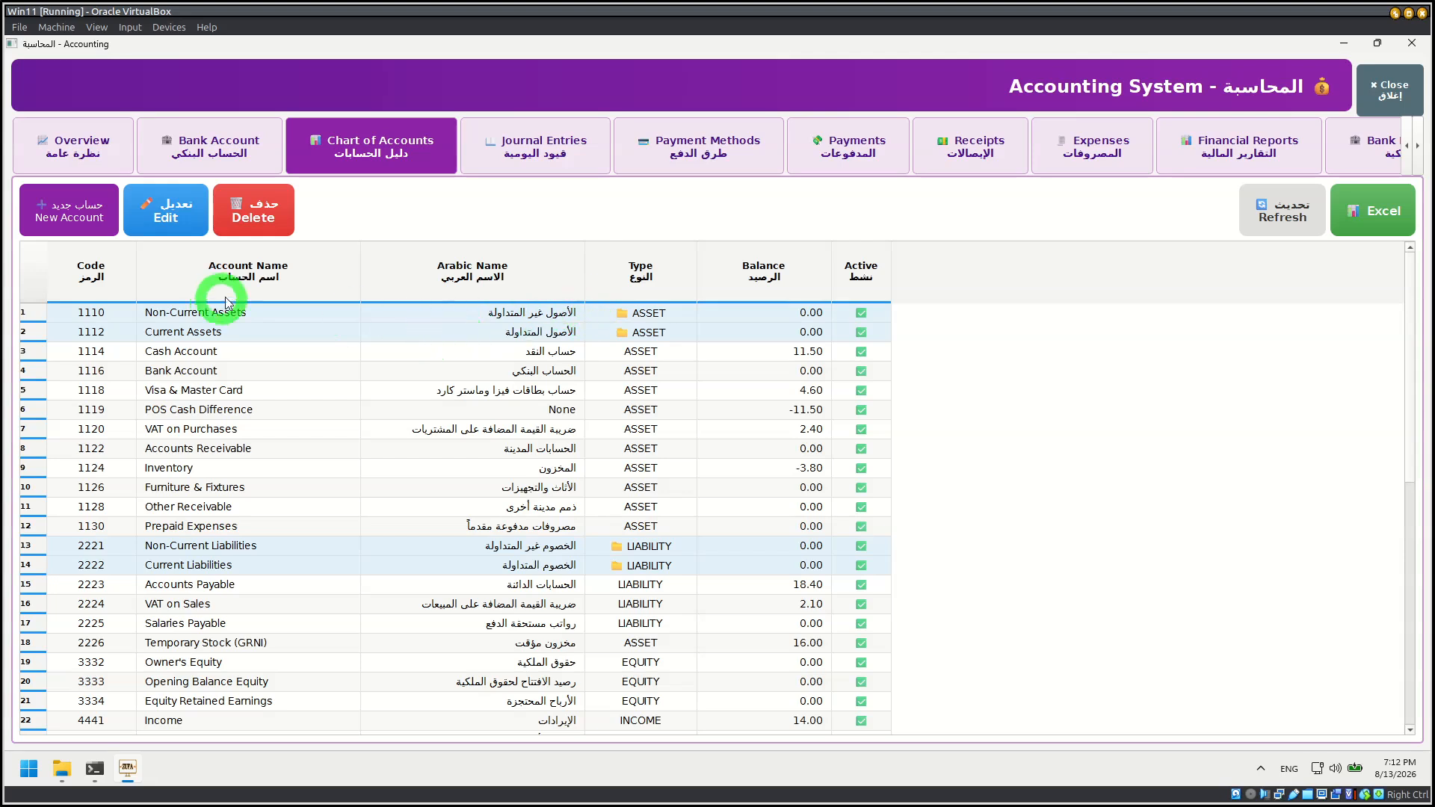
{"action": "left_click", "coordinate": [1226, 148]}
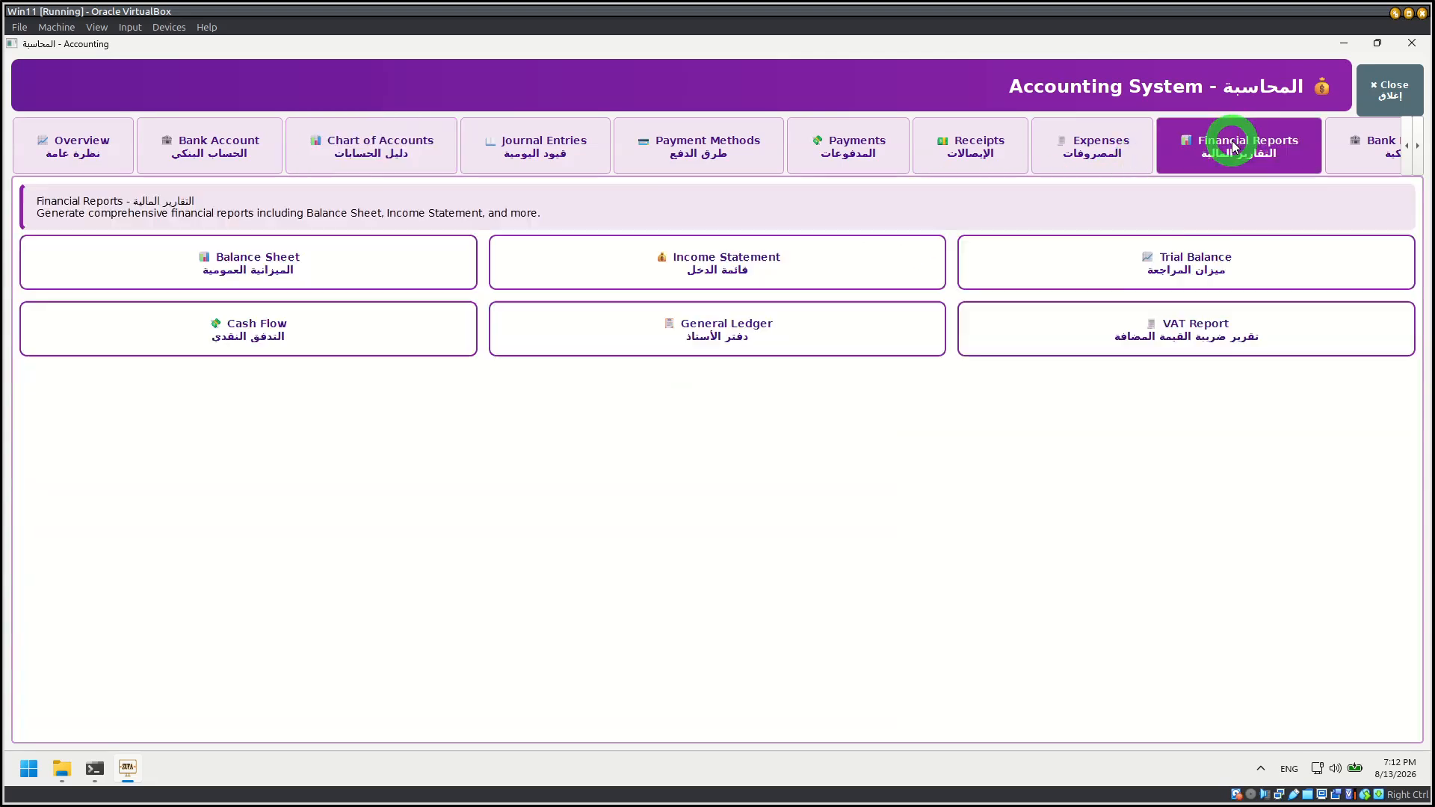
{"action": "left_click", "coordinate": [1138, 324]}
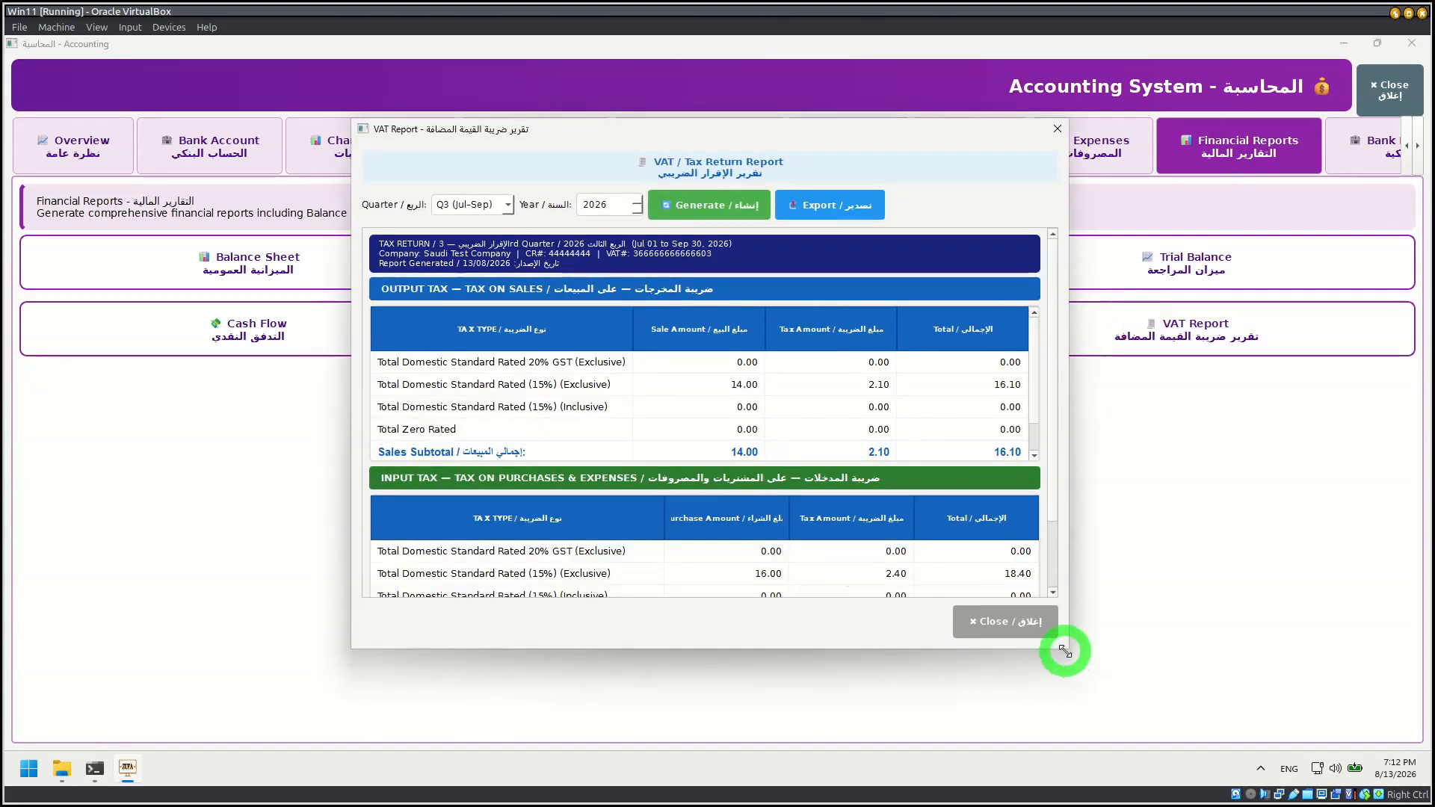
{"action": "left_click_drag", "start_coordinate": [1065, 651], "coordinate": [1163, 746]}
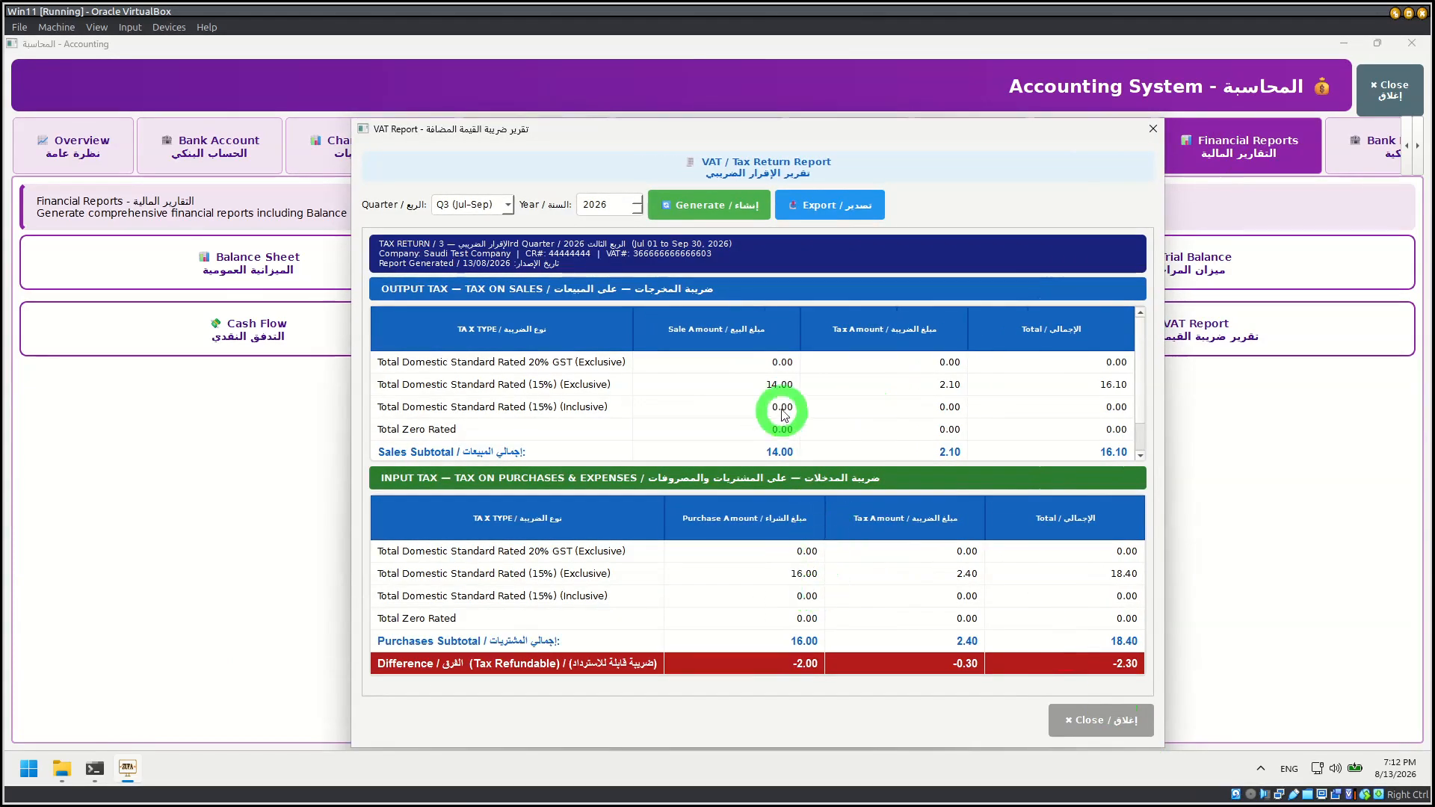
Step: Select Q1 (Jan-Mar) as the VAT report's quarter, and close the report
{"action": "left_click", "coordinate": [447, 210]}
{"action": "left_click", "coordinate": [385, 210]}
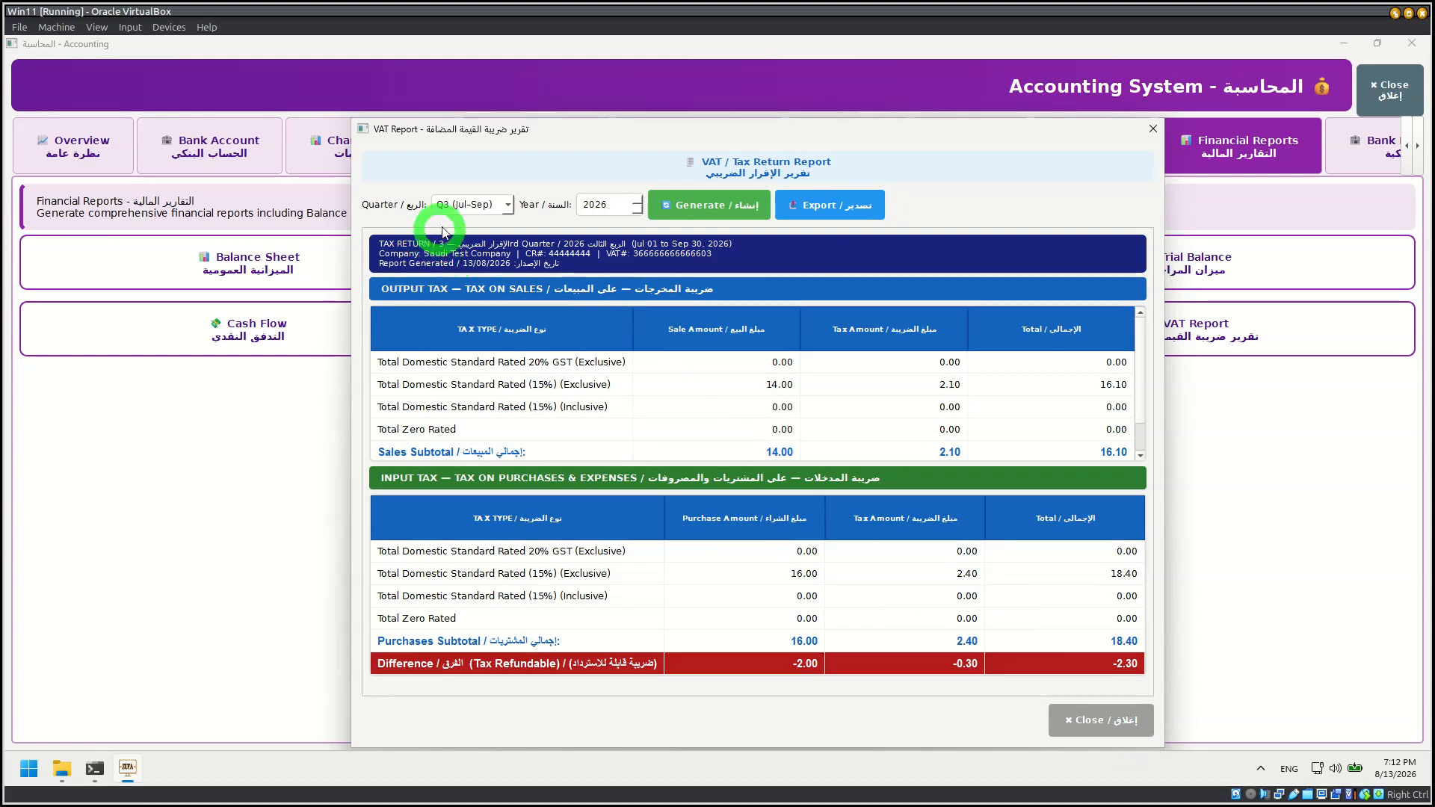
{"action": "left_click", "coordinate": [458, 206]}
{"action": "left_click", "coordinate": [508, 157]}
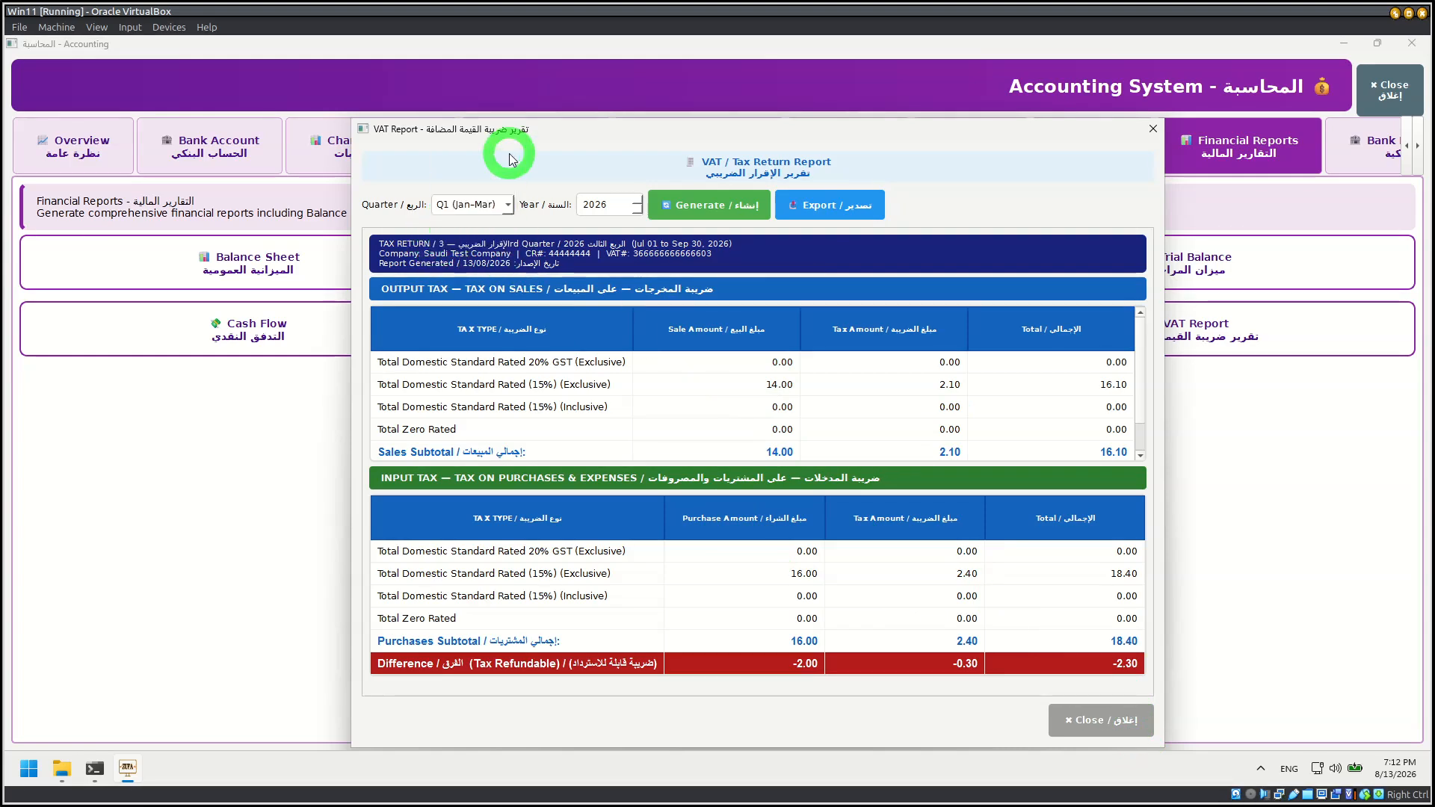
{"action": "left_click", "coordinate": [1102, 712]}
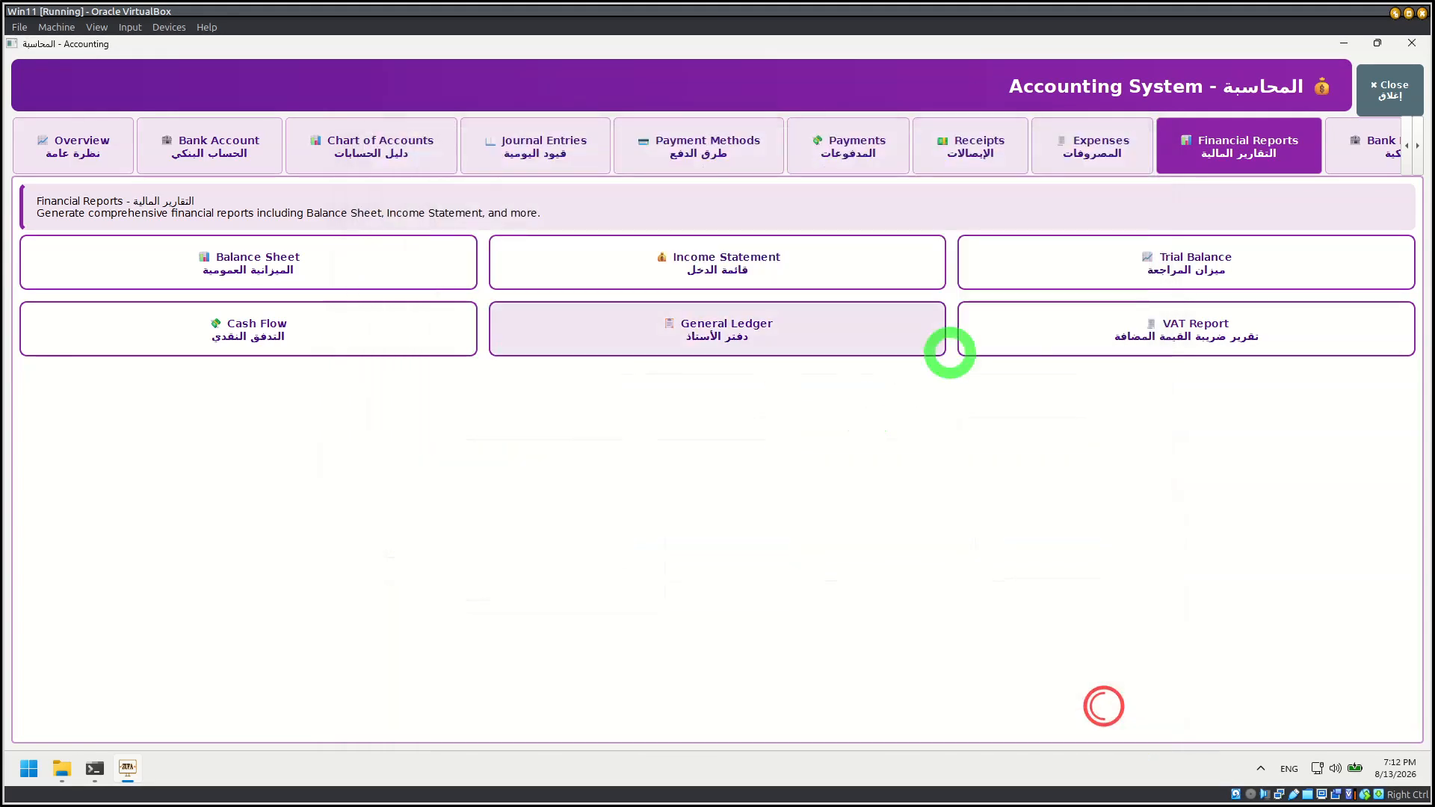
Step: Open Bank Reconciliation from Accounting and view its Reconciliation page
{"action": "left_click", "coordinate": [1366, 157]}
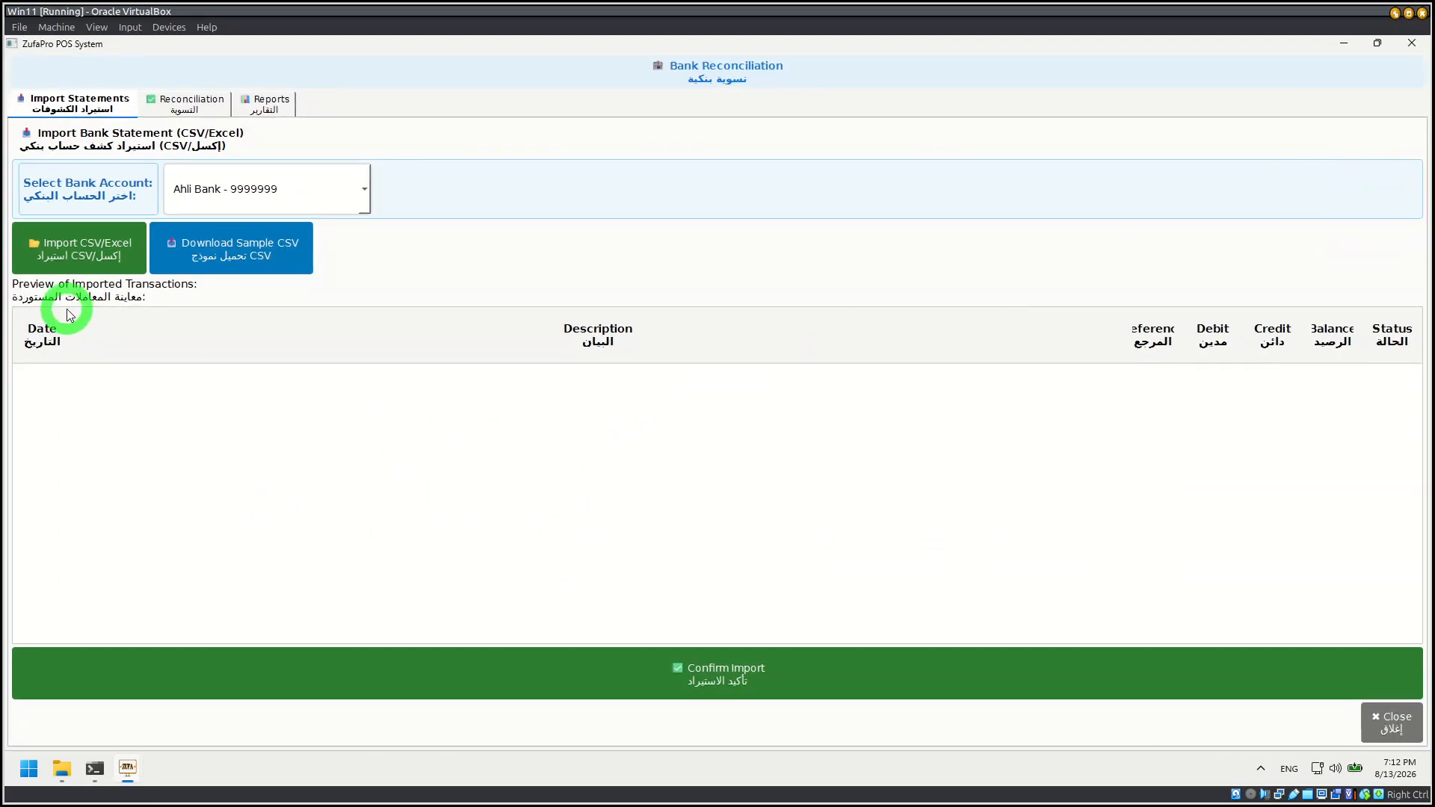
{"action": "left_click", "coordinate": [193, 104]}
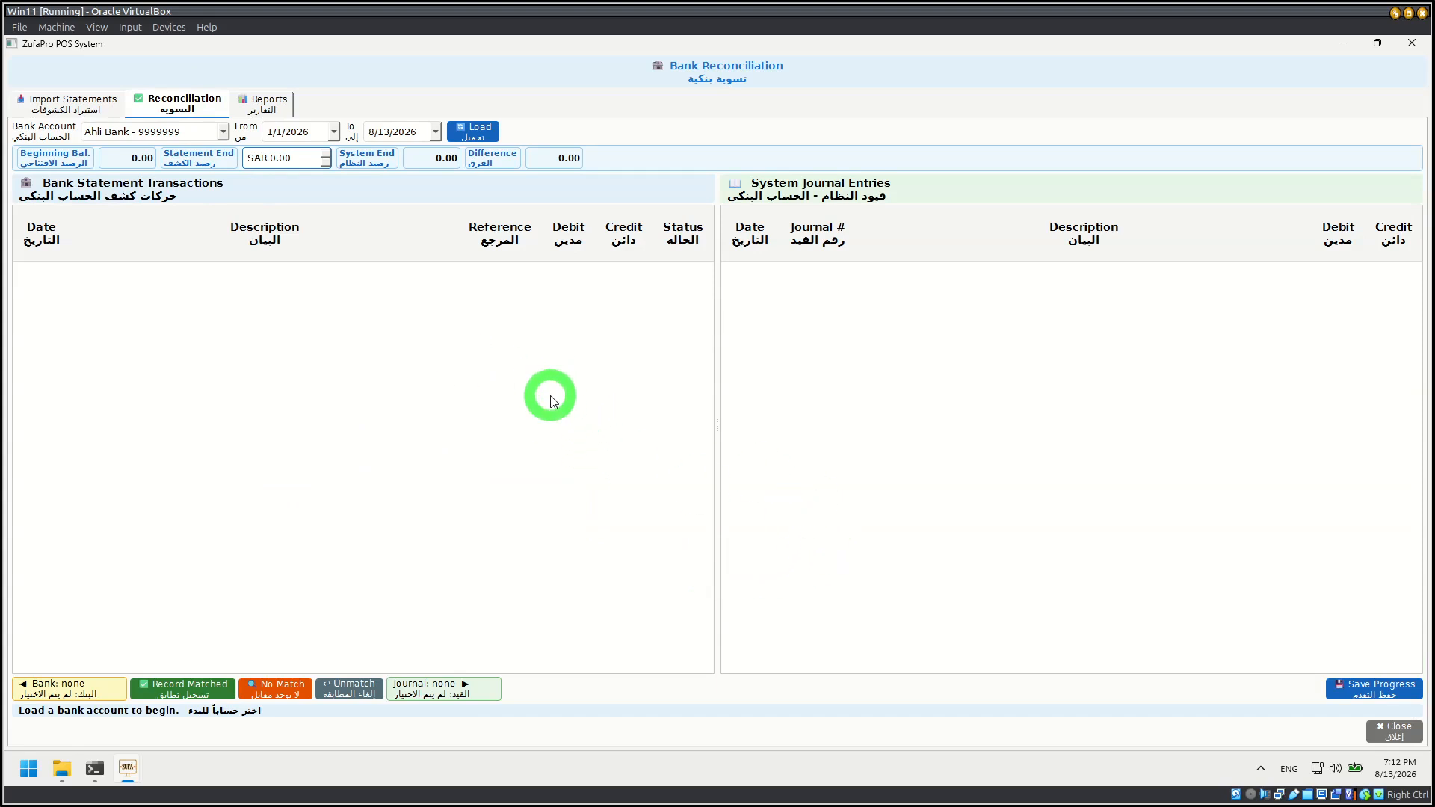
Step: View Bank Reconciliation's Reports page, open and cancel the bank statement import on the Import Statements page, and close Bank Reconciliation
{"action": "left_click", "coordinate": [268, 102]}
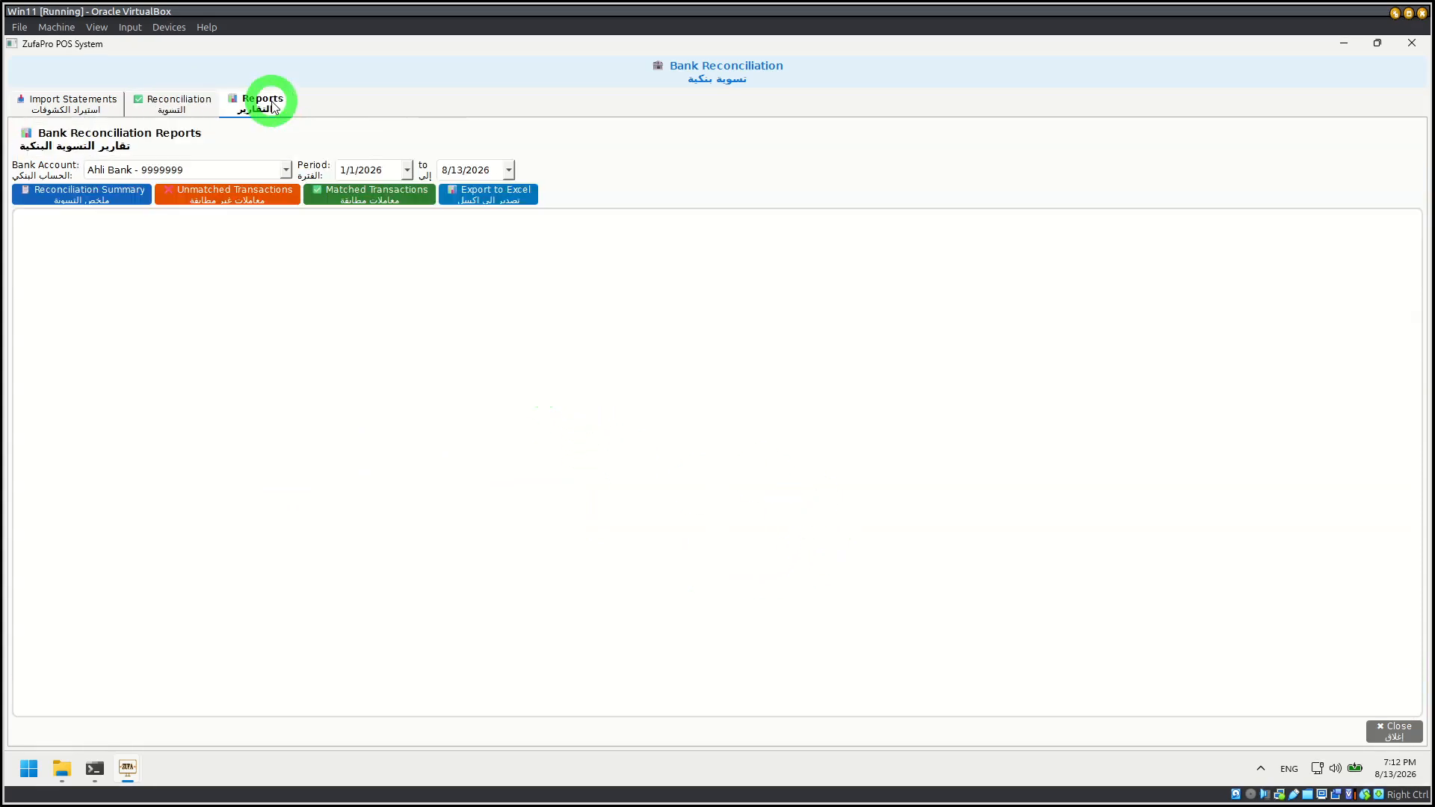
{"action": "left_click", "coordinate": [56, 97]}
{"action": "left_click", "coordinate": [84, 245]}
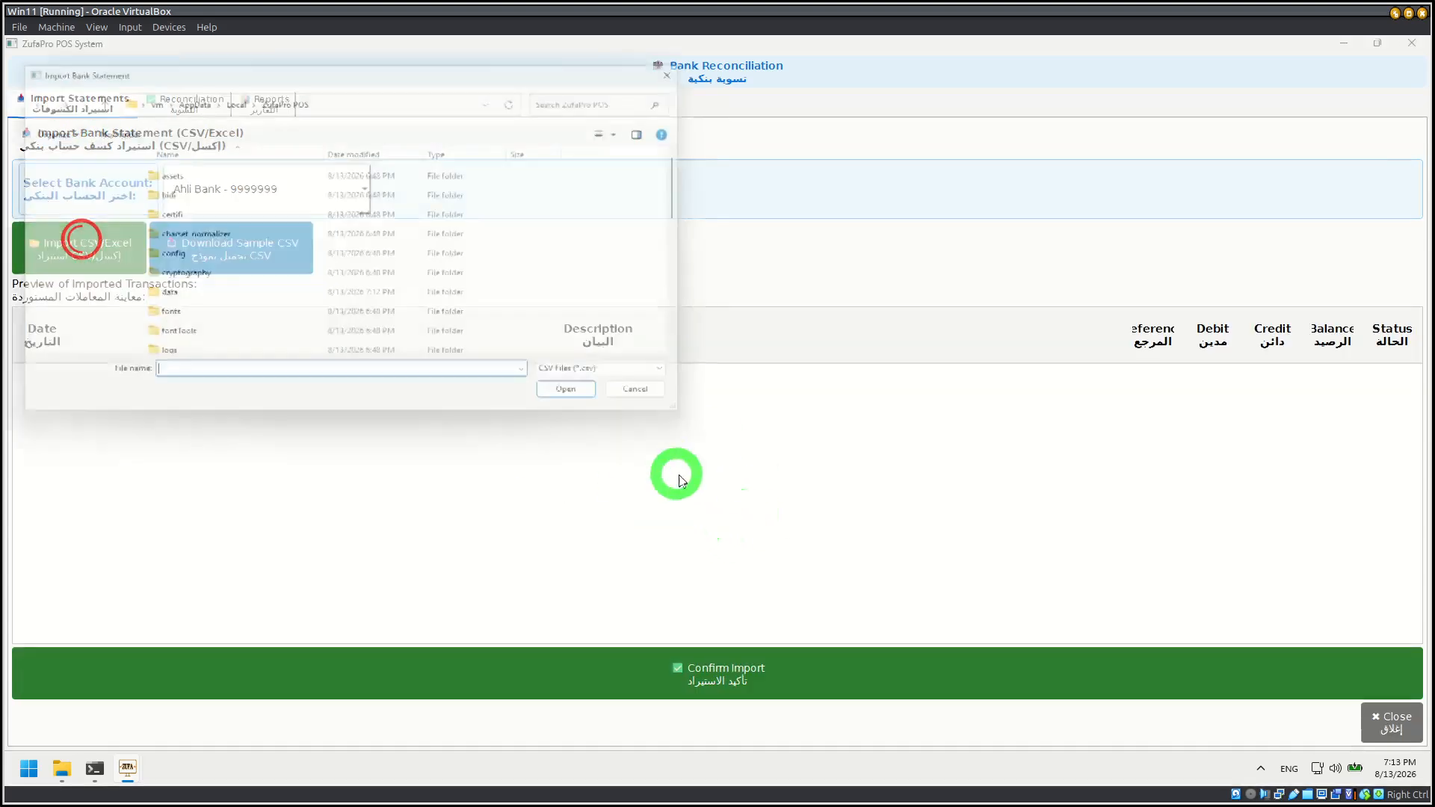
{"action": "left_click", "coordinate": [667, 400]}
{"action": "left_click", "coordinate": [1392, 722]}
Step: View the bank accounts and their transactions in Accounting, and look through the full Chart of Accounts
{"action": "left_click", "coordinate": [97, 145]}
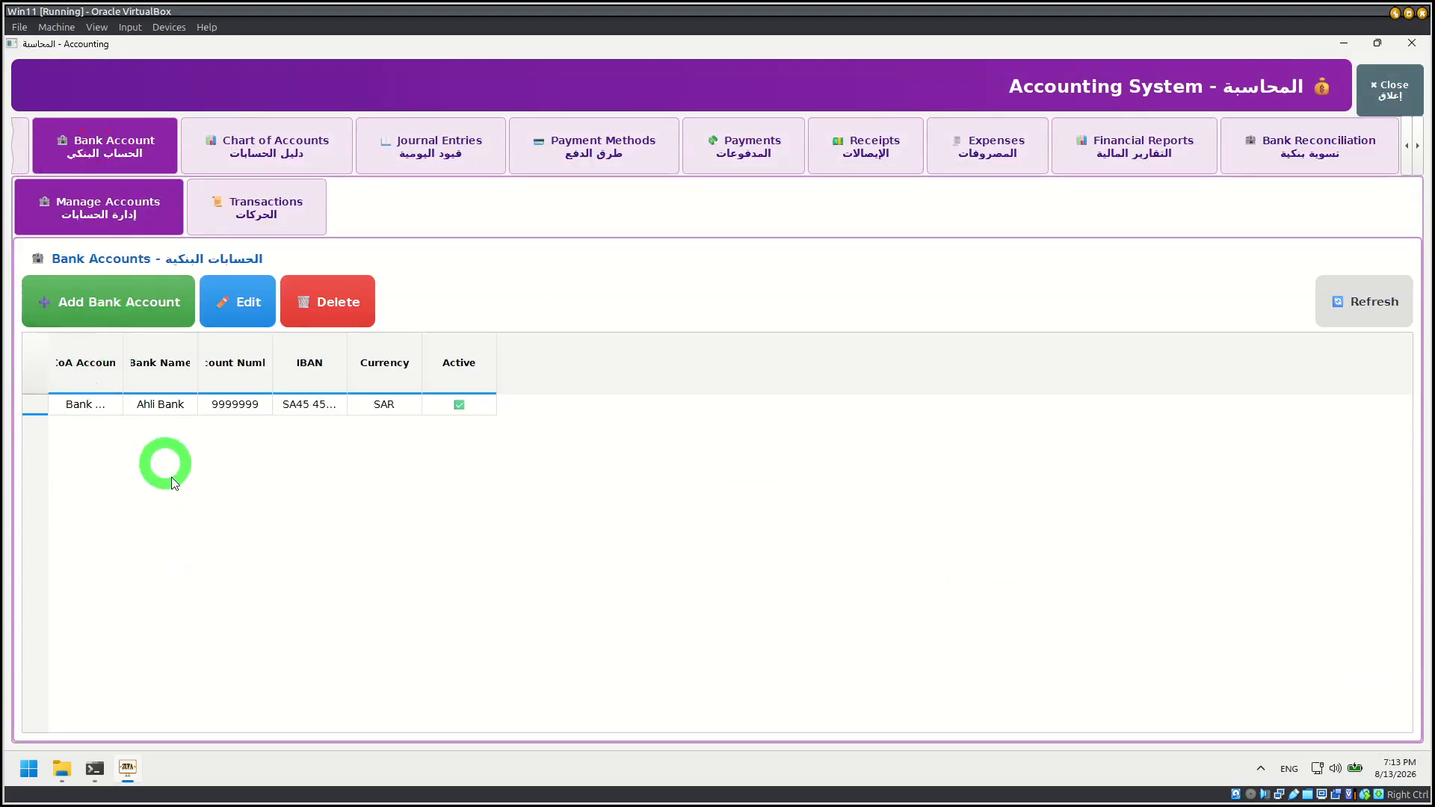
{"action": "left_click", "coordinate": [283, 207]}
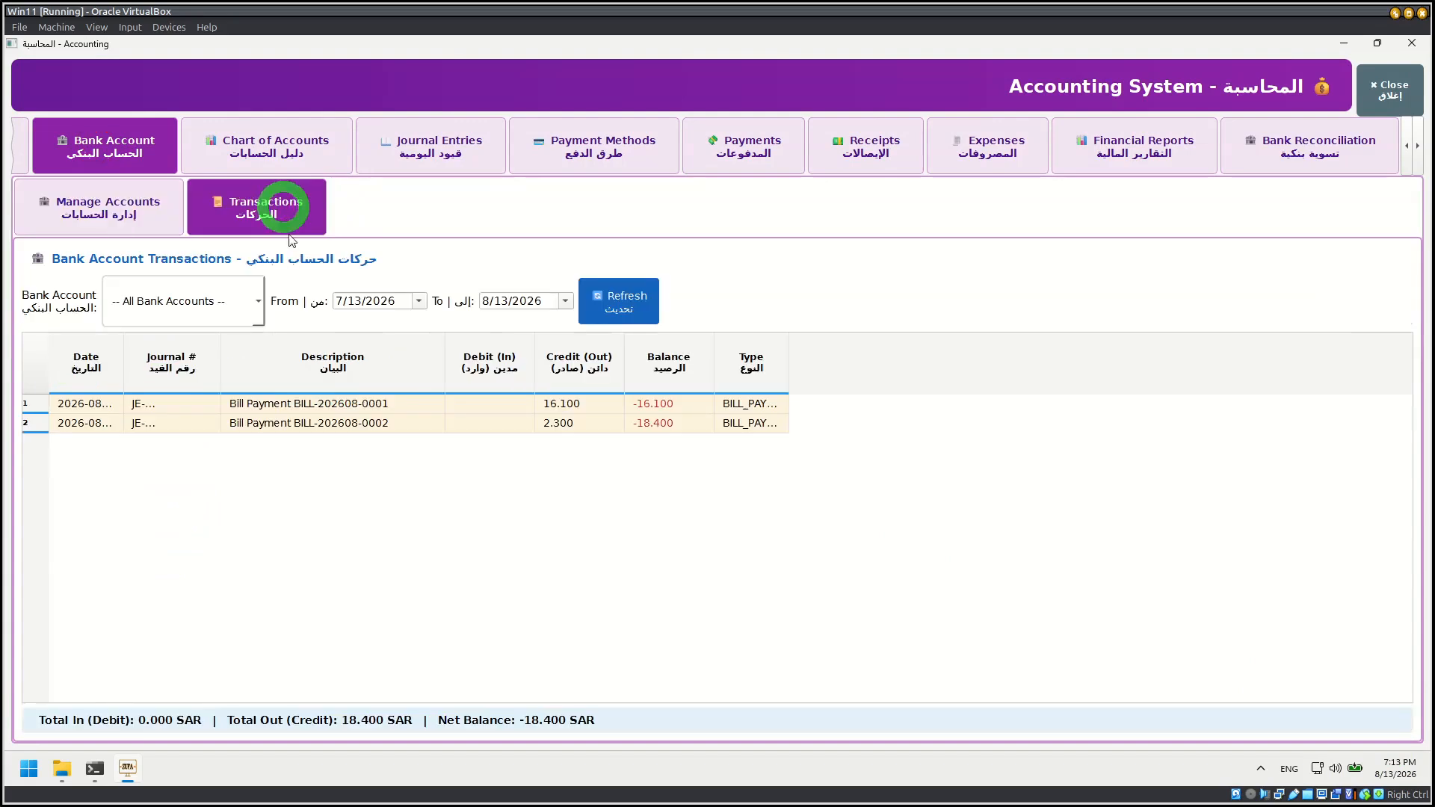
{"action": "left_click", "coordinate": [253, 147]}
{"action": "scroll", "coordinate": [346, 658], "scroll_direction": "down", "scroll_amount": 8}
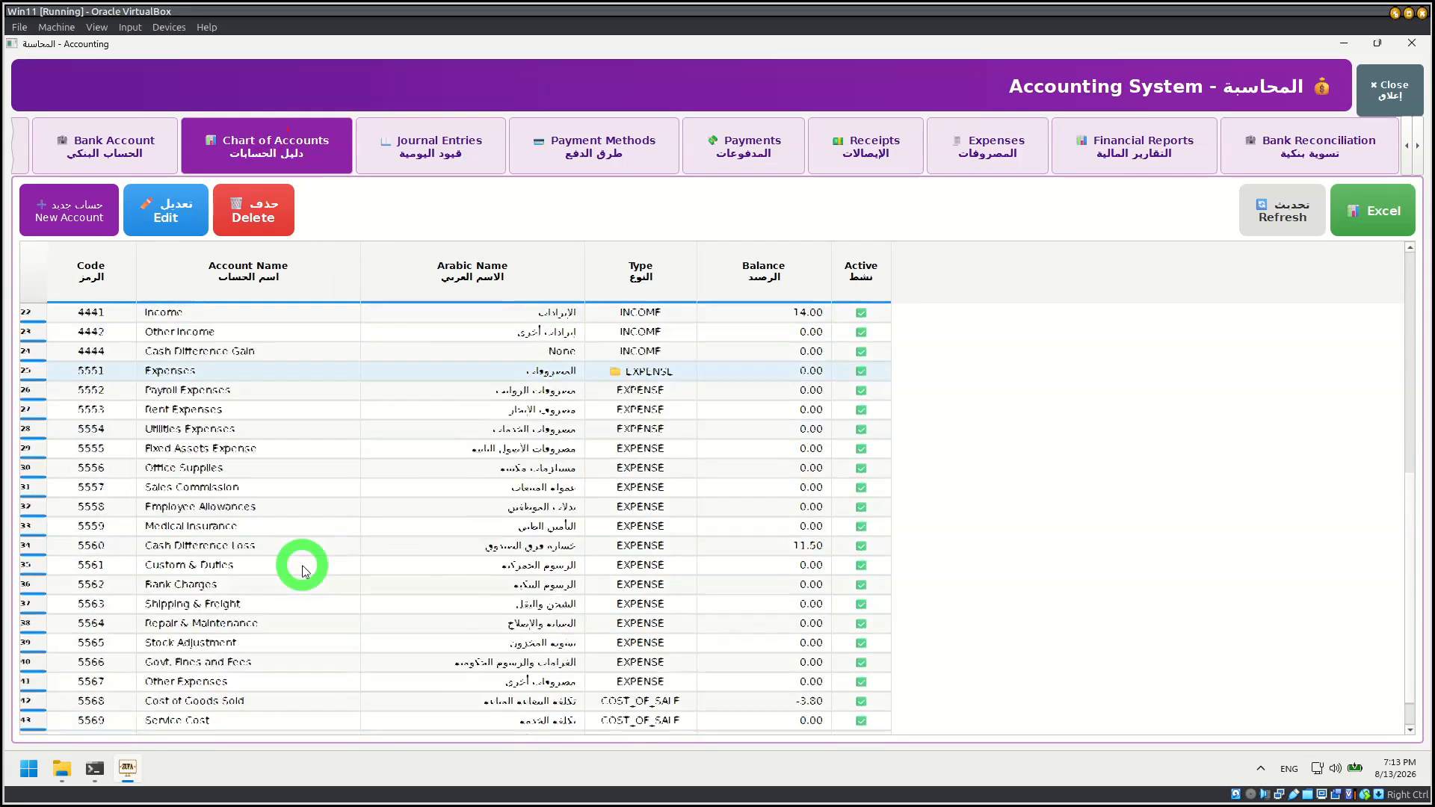
{"action": "scroll", "coordinate": [346, 598], "scroll_direction": "up", "scroll_amount": 8}
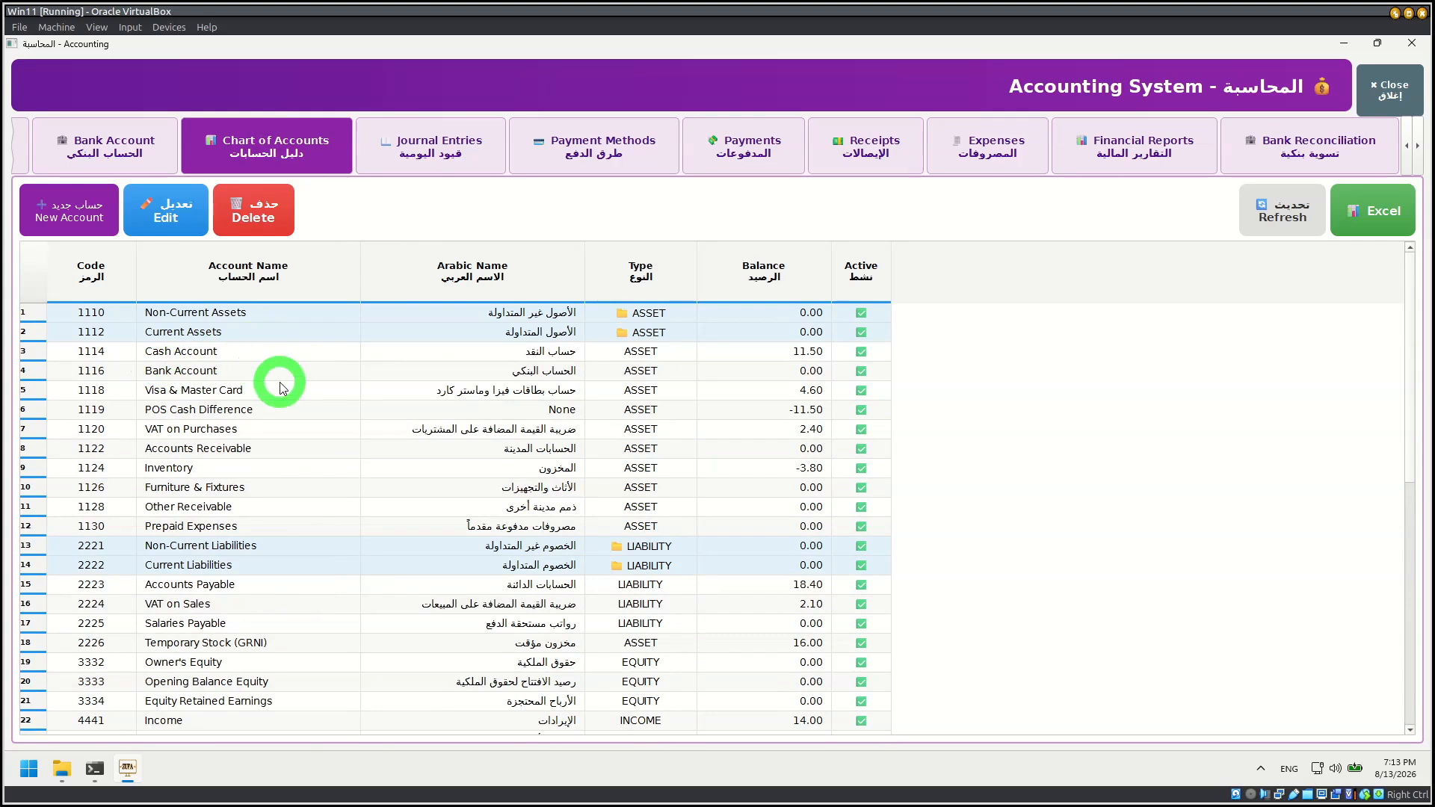
Step: View the journal entries and the payment methods list, then open Payment Method Management and close it
{"action": "left_click", "coordinate": [420, 142]}
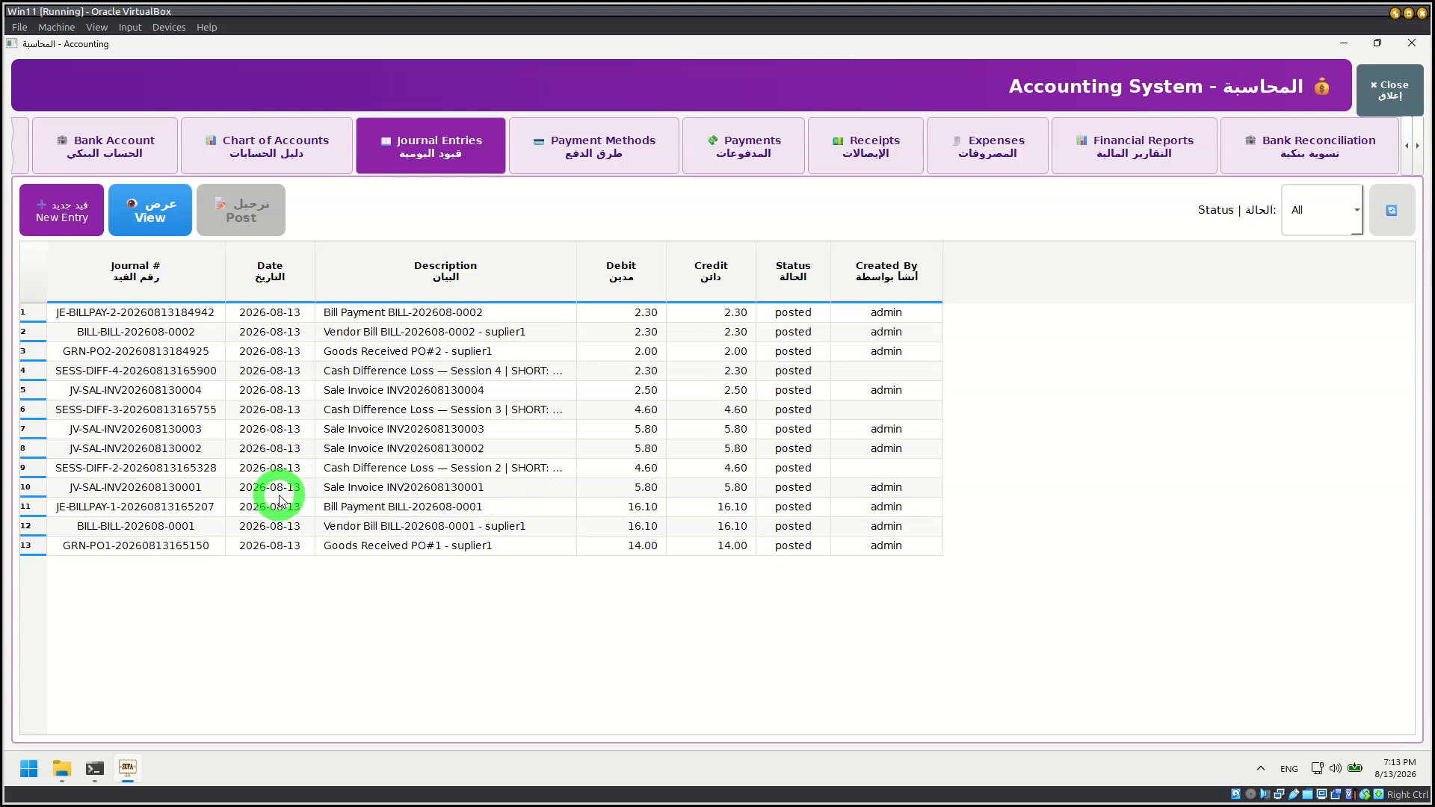
{"action": "left_click", "coordinate": [563, 154]}
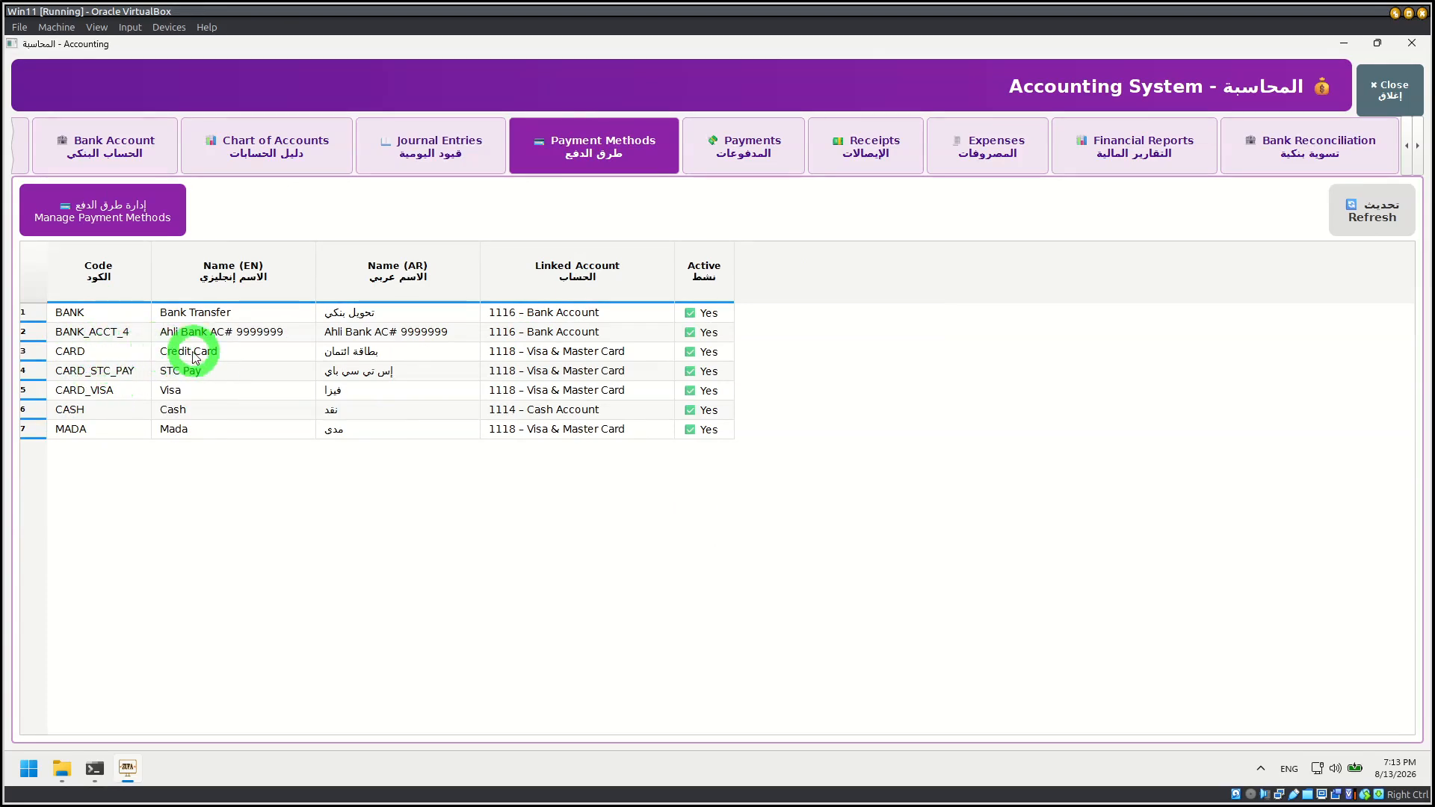
{"action": "left_click", "coordinate": [99, 372]}
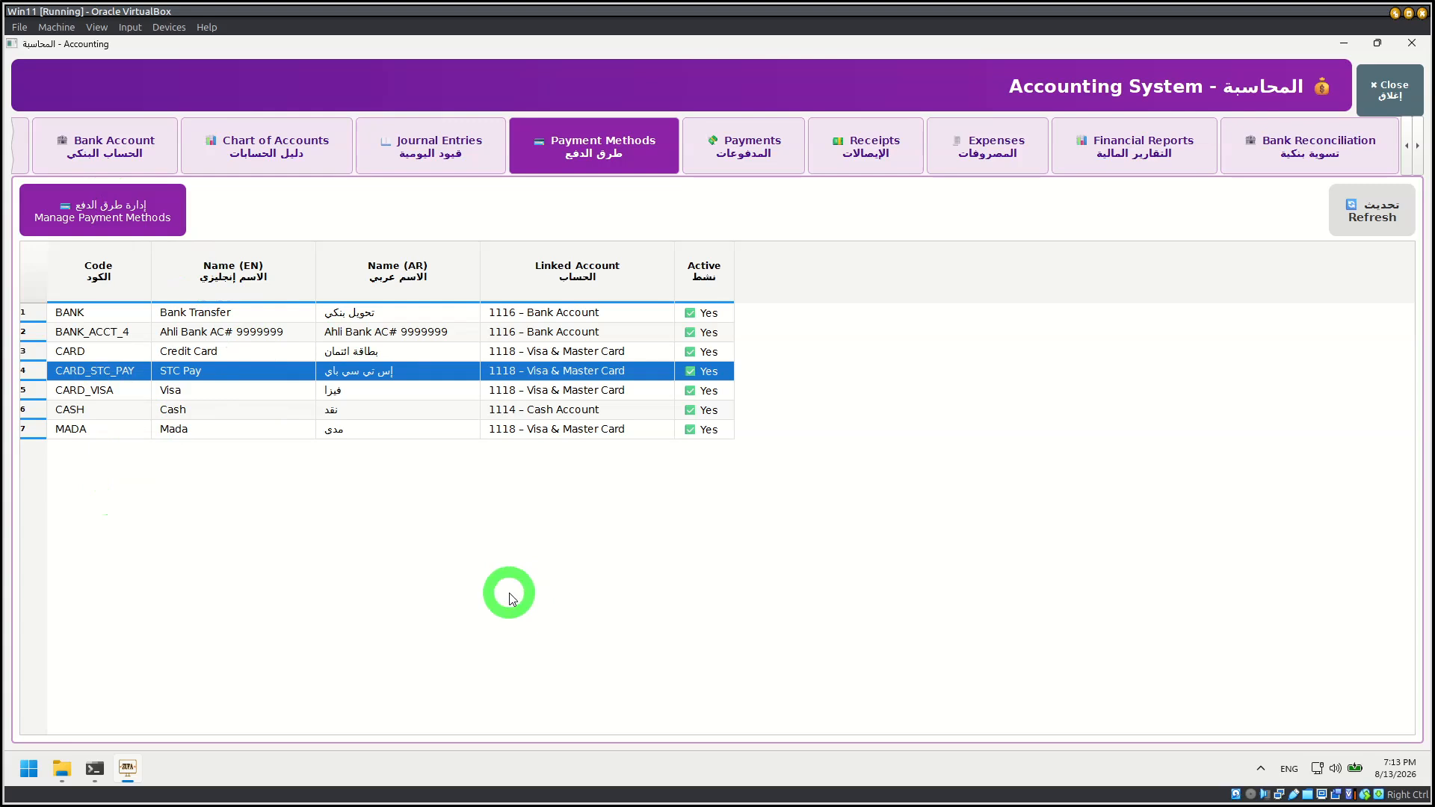
{"action": "left_click", "coordinate": [127, 233]}
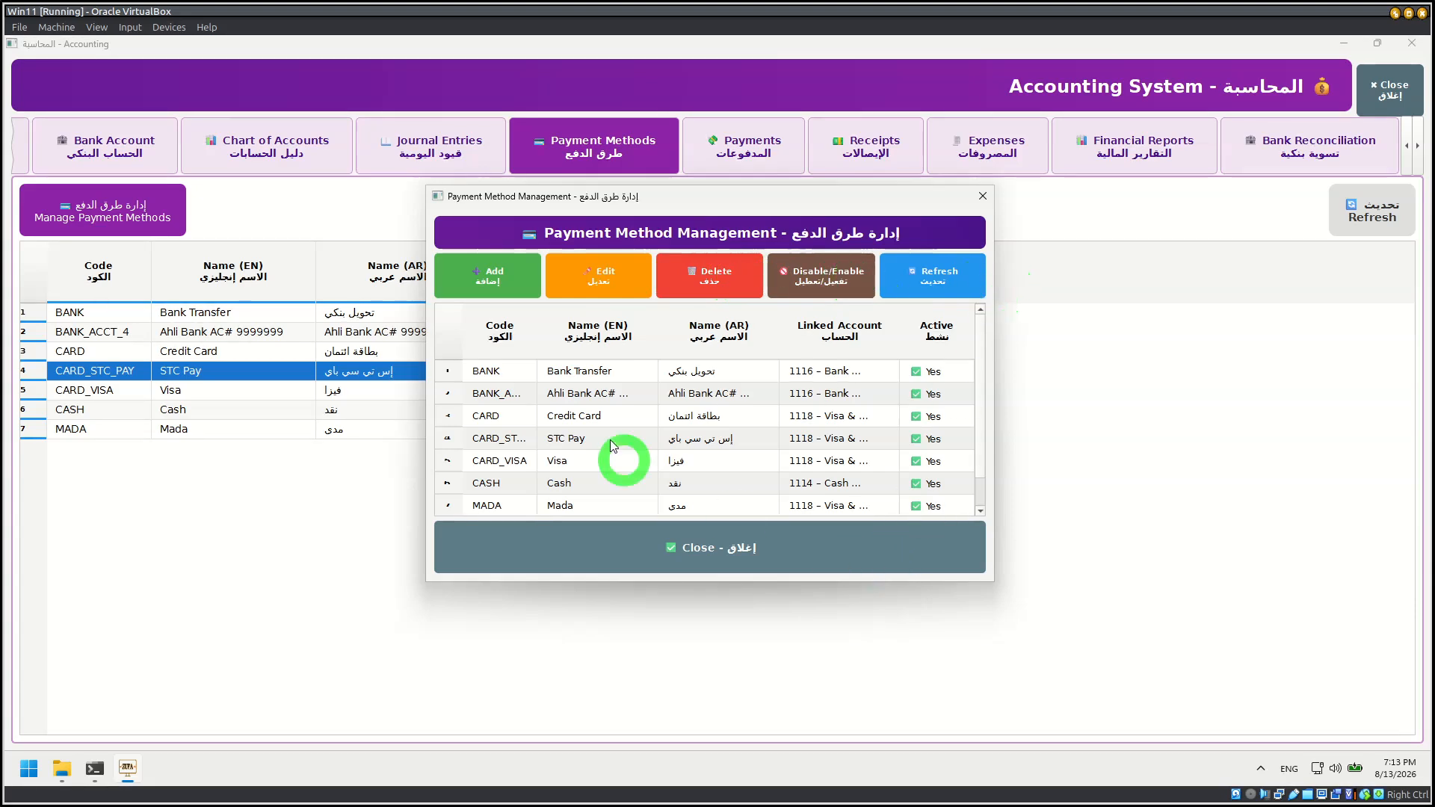
{"action": "left_click", "coordinate": [983, 196]}
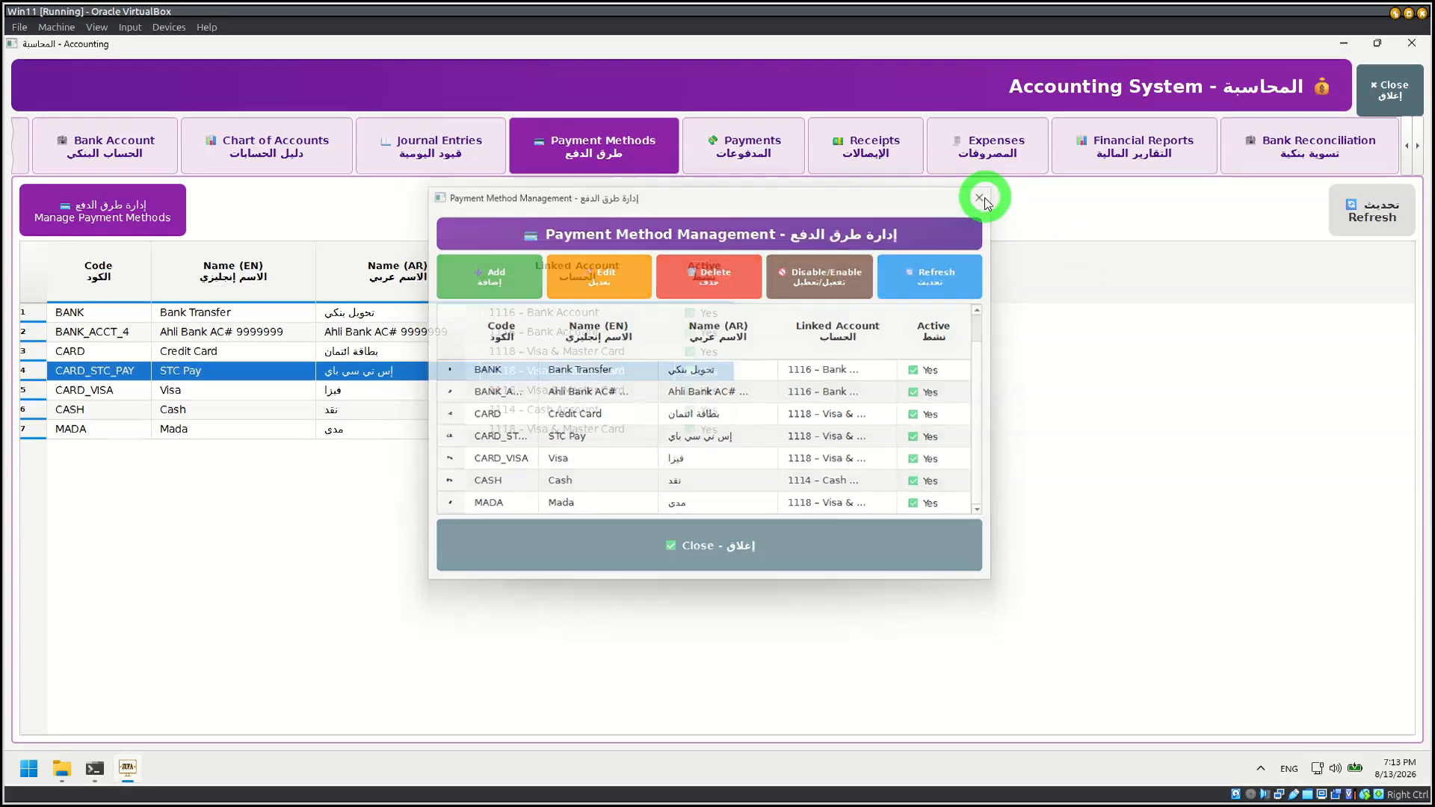
Step: Open Accounting's Payments page, start a new payment, and view the available payment types
{"action": "left_click", "coordinate": [760, 149]}
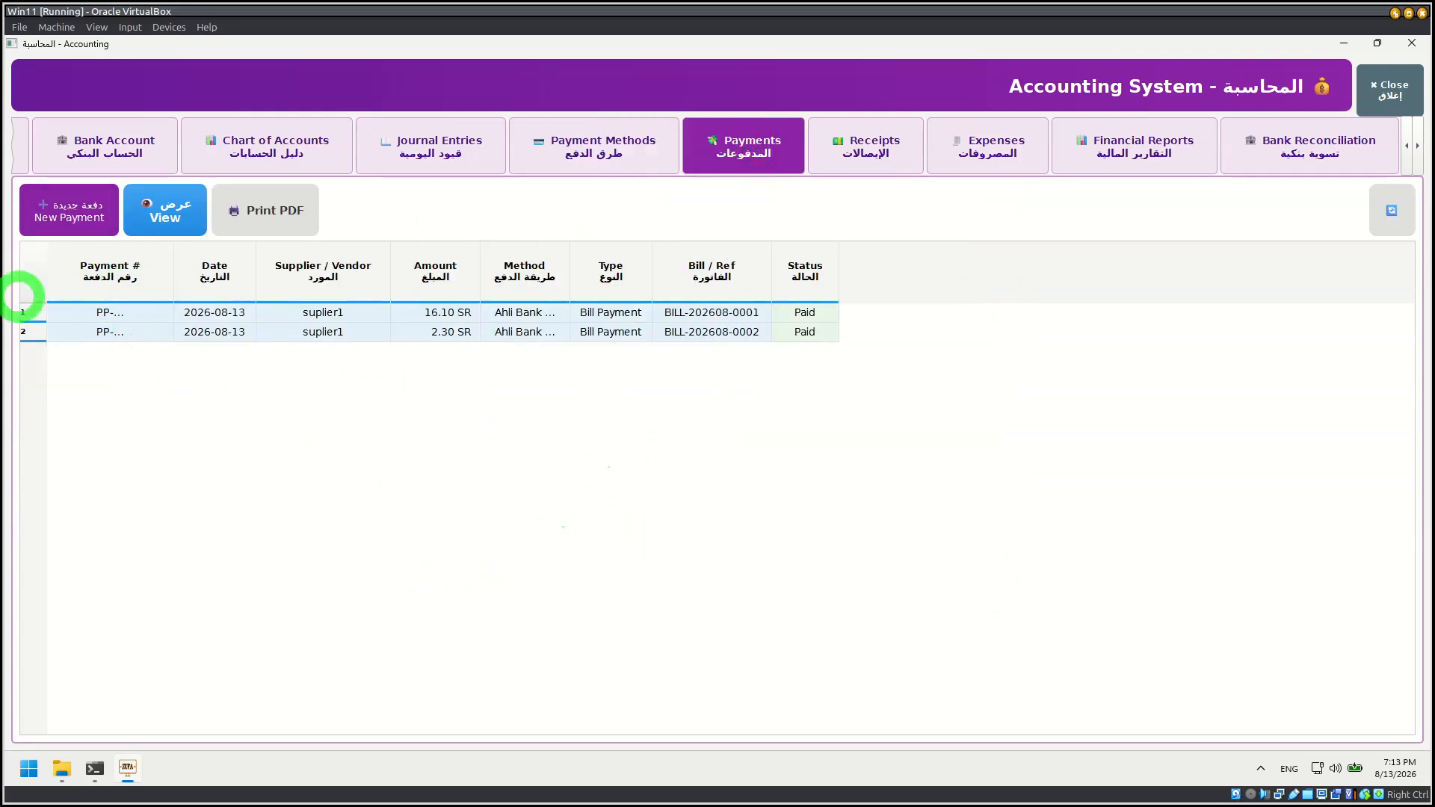
{"action": "left_click", "coordinate": [62, 232]}
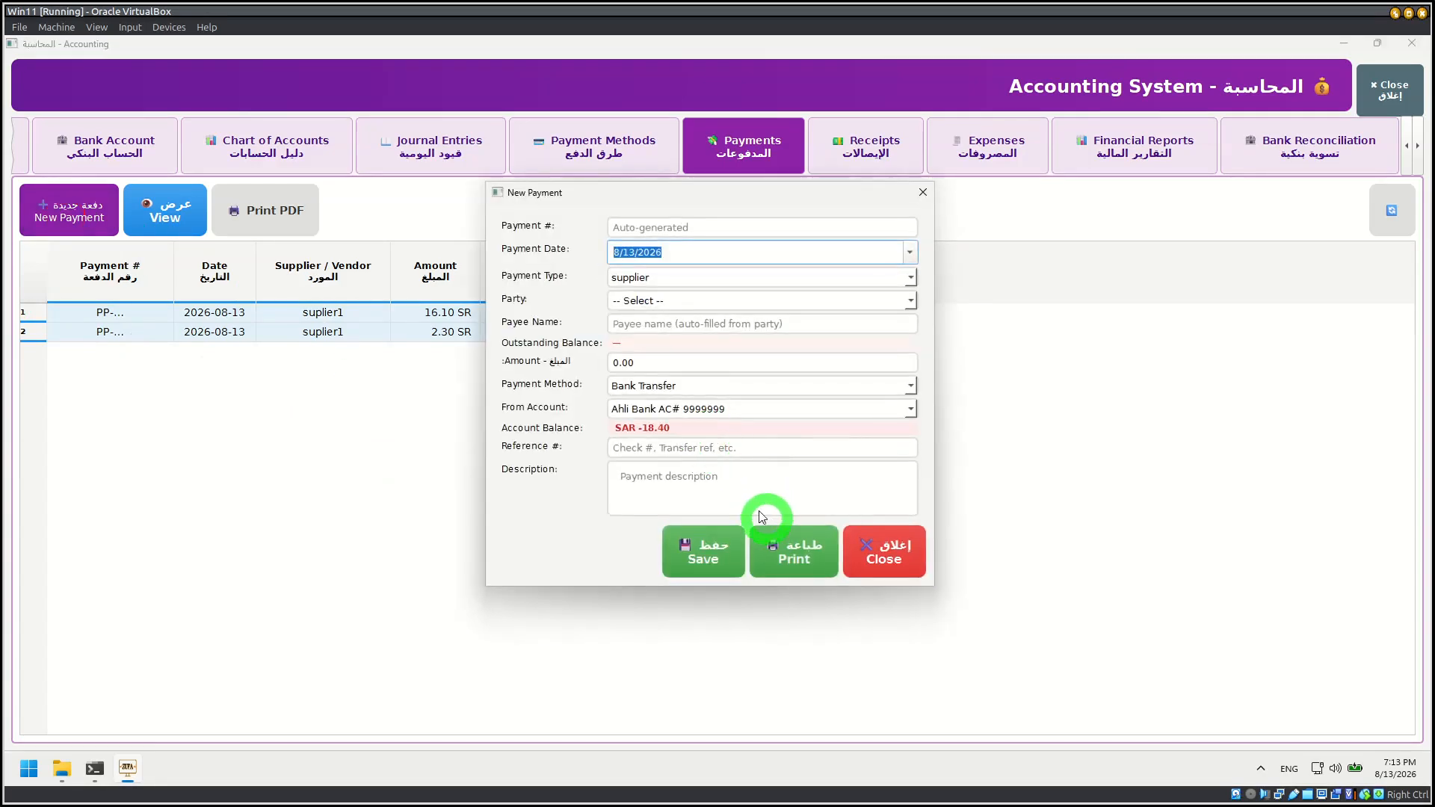
{"action": "left_click", "coordinate": [662, 282]}
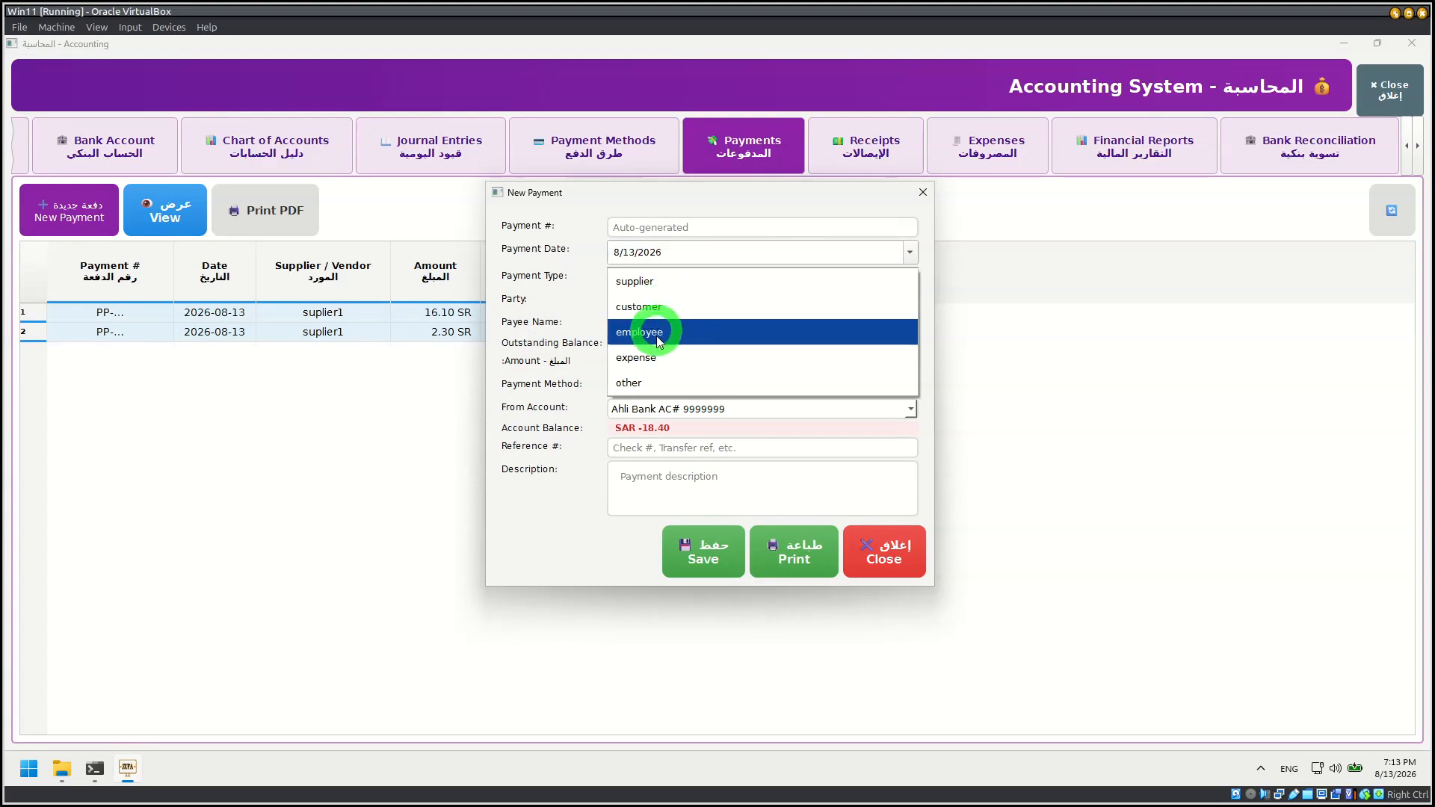
{"action": "left_click", "coordinate": [498, 378]}
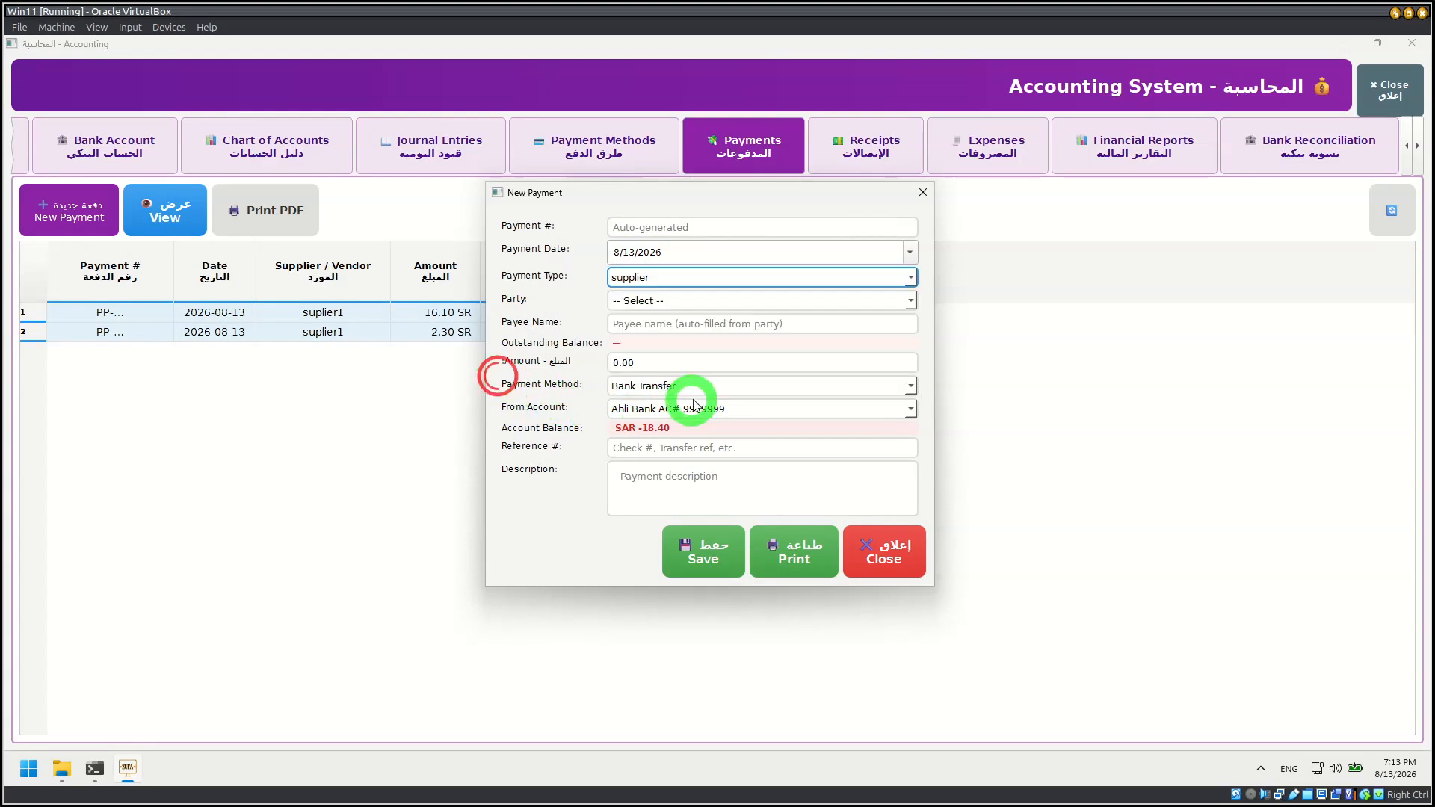
Step: Set the new payment's type to employee, then to customer with Customer Test as the party, and close the form without saving
{"action": "left_click", "coordinate": [662, 282]}
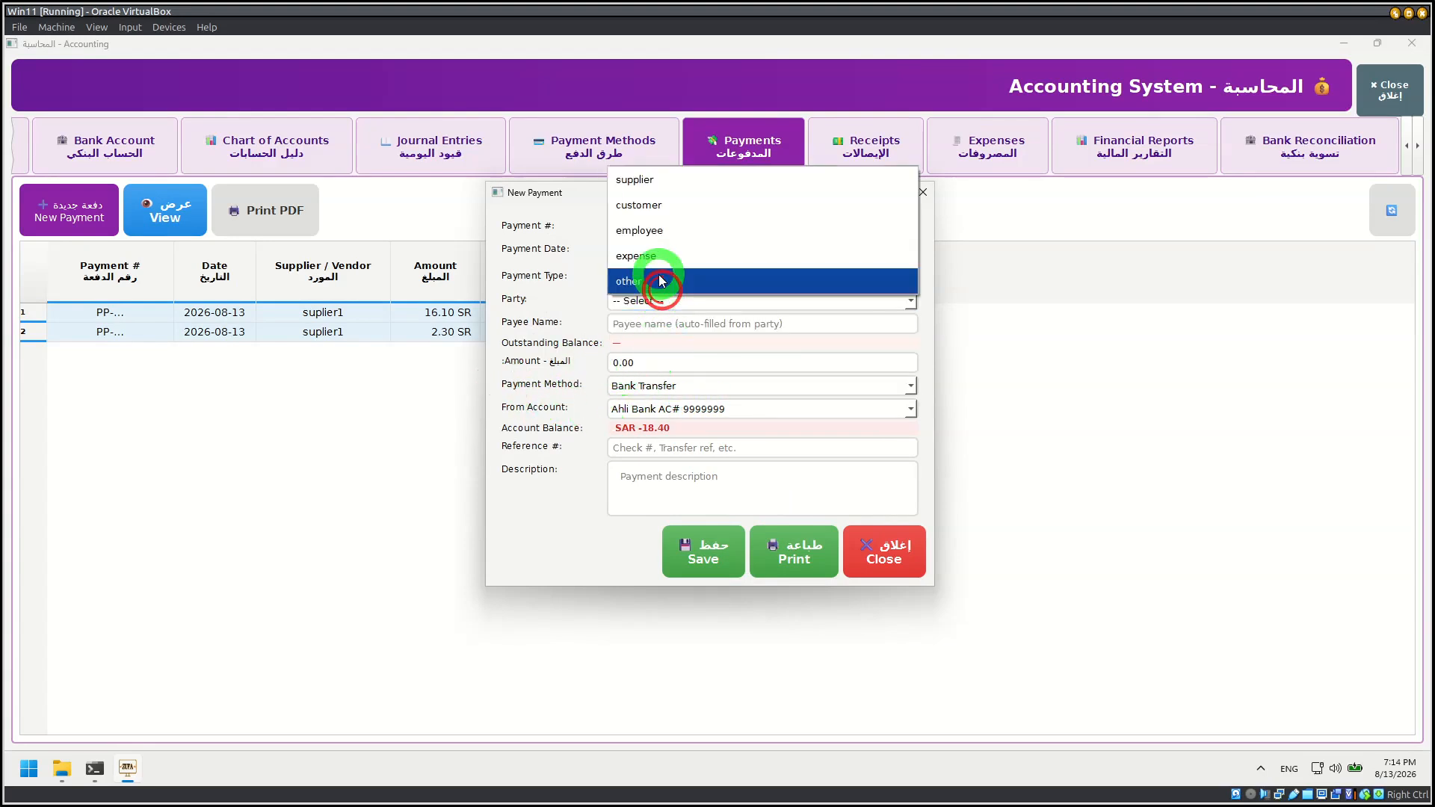
{"action": "left_click", "coordinate": [650, 223]}
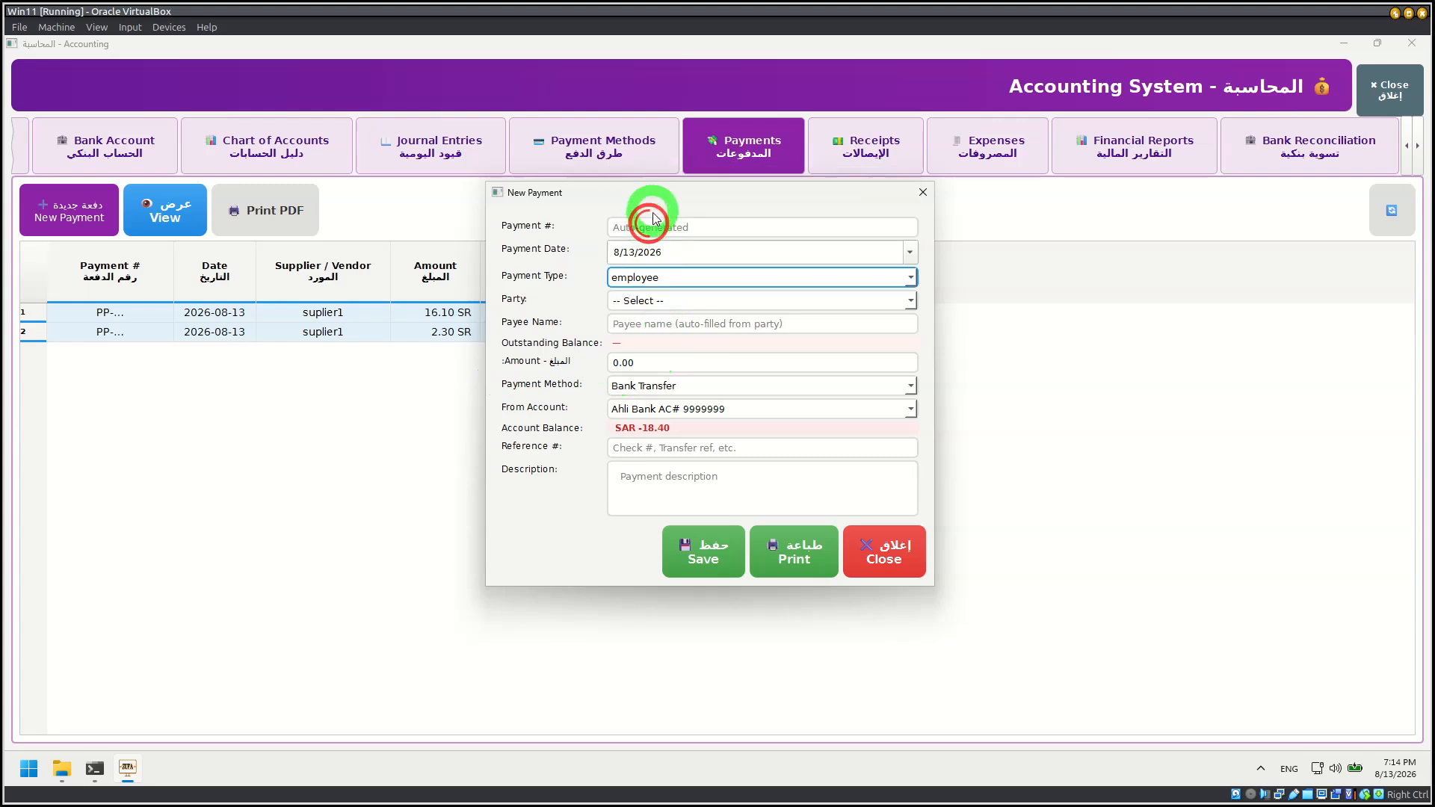
{"action": "left_click", "coordinate": [646, 280]}
{"action": "left_click", "coordinate": [652, 257]}
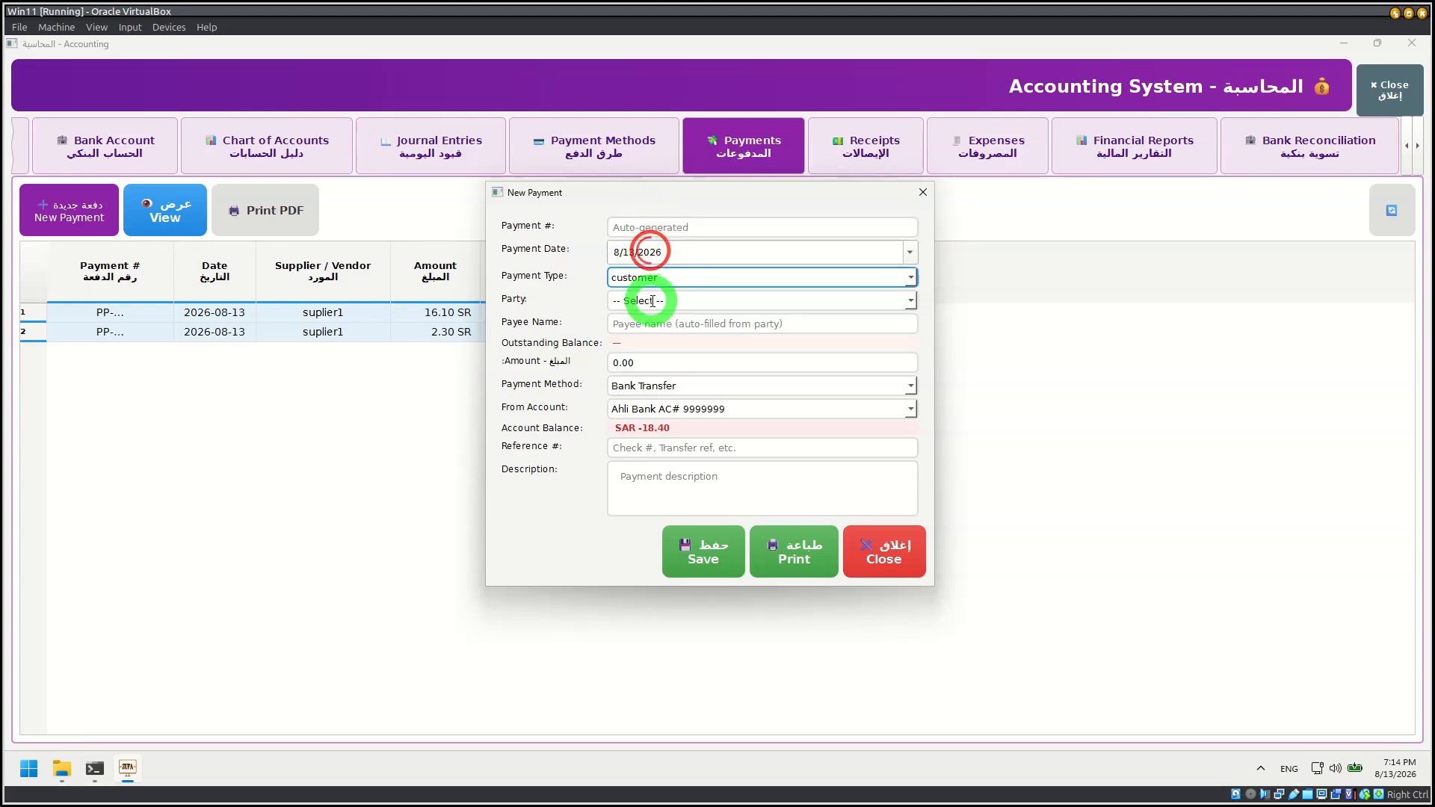
{"action": "left_click", "coordinate": [653, 301]}
{"action": "left_click", "coordinate": [906, 299]}
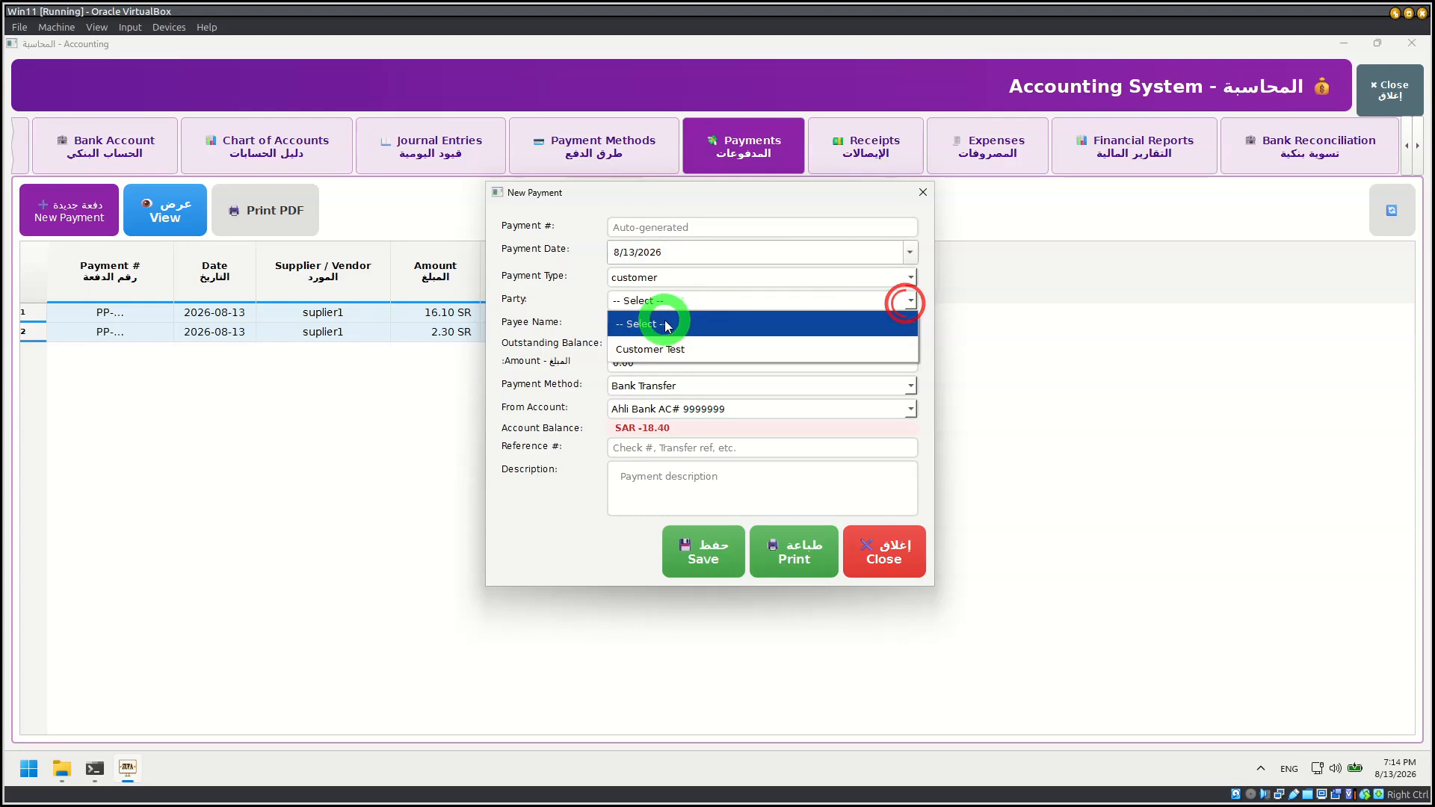
{"action": "left_click", "coordinate": [651, 348]}
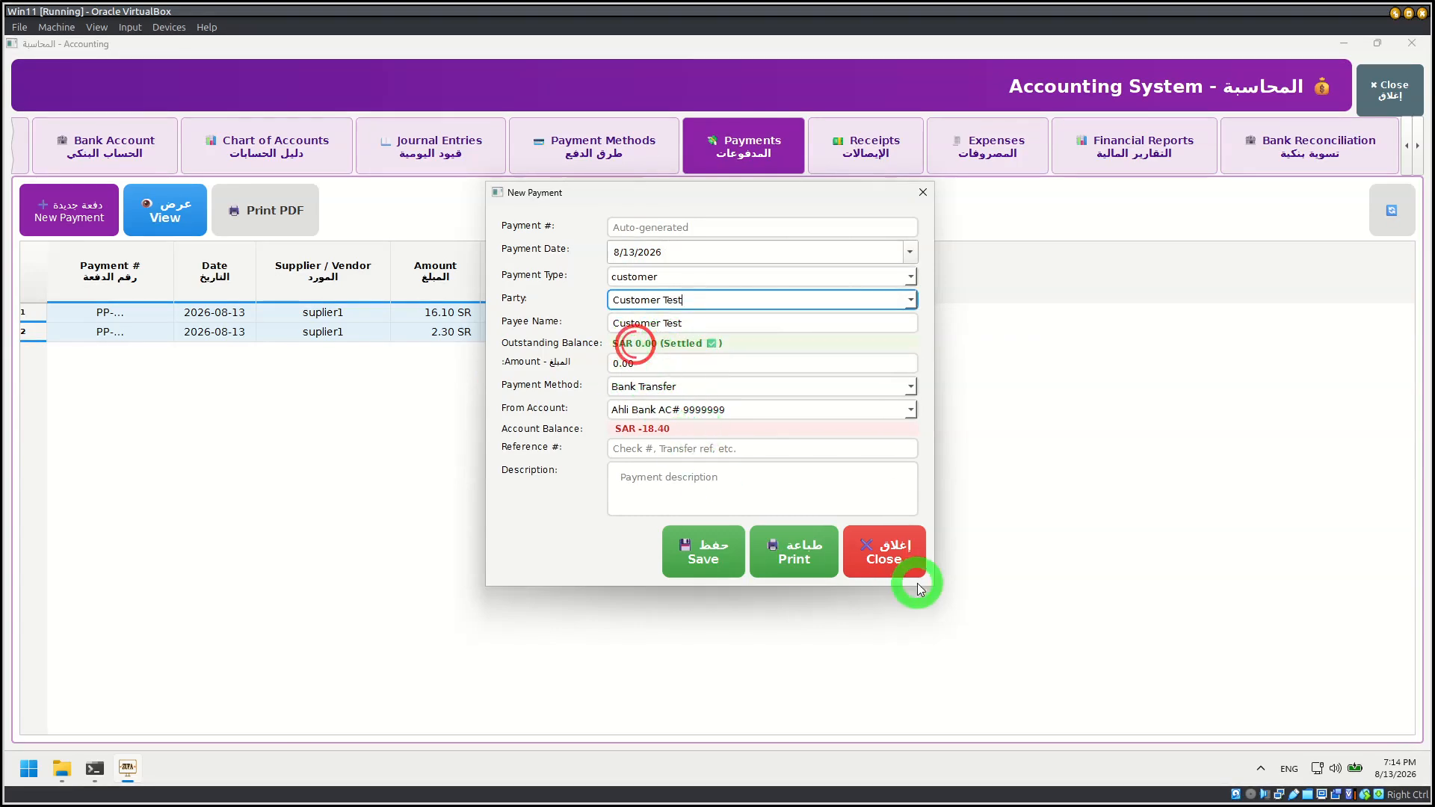
{"action": "left_click", "coordinate": [890, 559]}
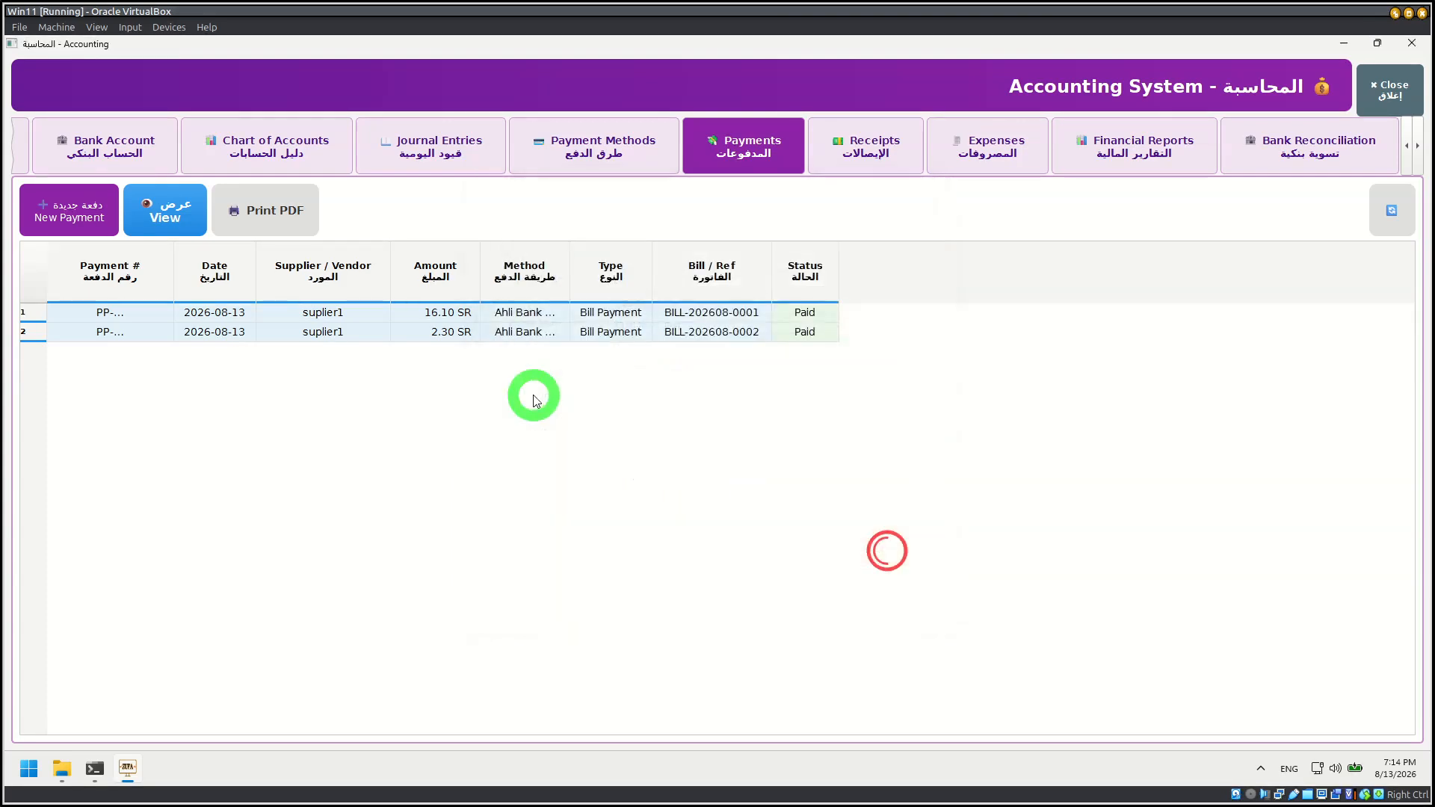
Step: Open the payment voucher PDF of the 2.30 SR supplier payment, and close the PDF window
{"action": "left_click", "coordinate": [166, 210]}
{"action": "left_click", "coordinate": [713, 514]}
{"action": "left_click", "coordinate": [224, 332]}
{"action": "left_click", "coordinate": [168, 213]}
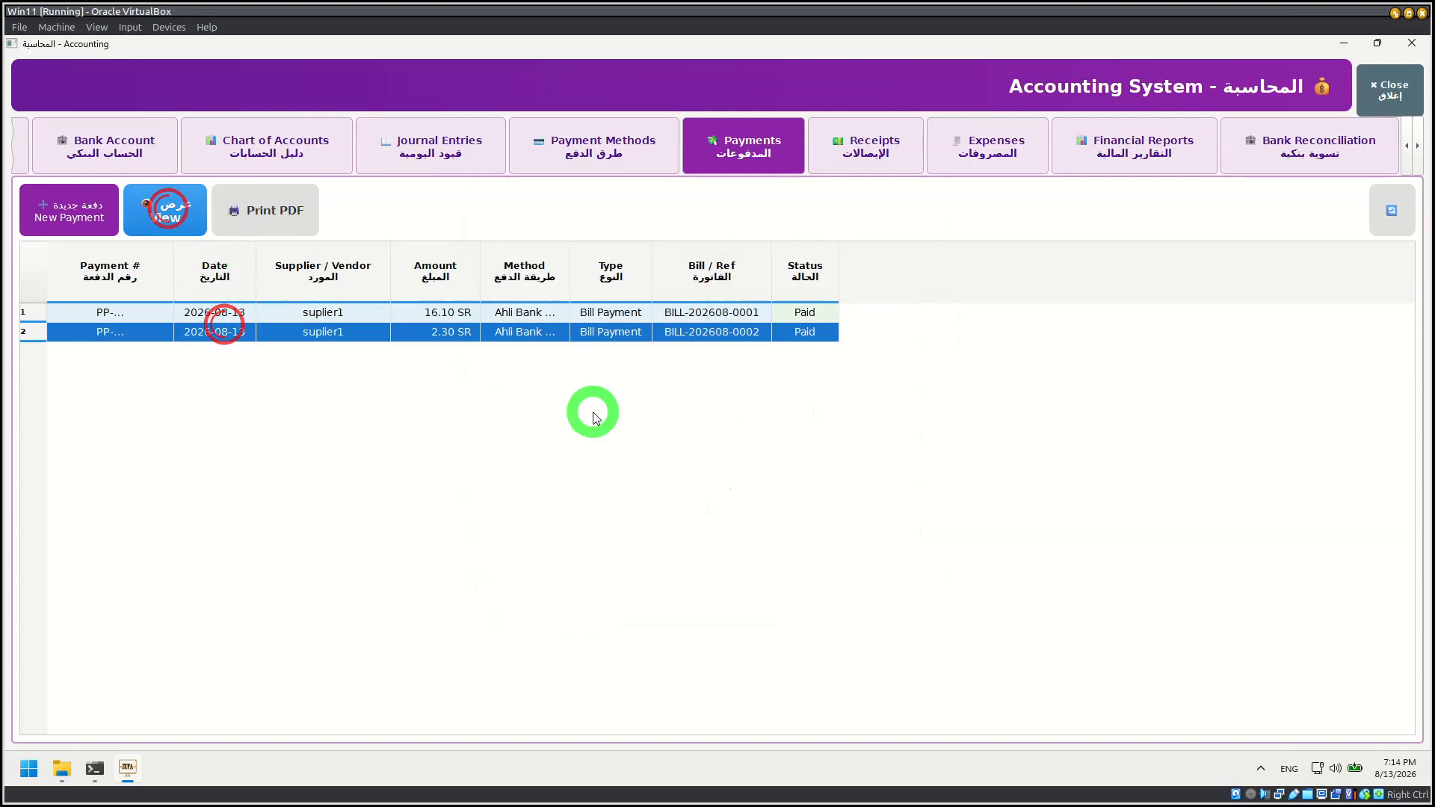
{"action": "left_click", "coordinate": [162, 210]}
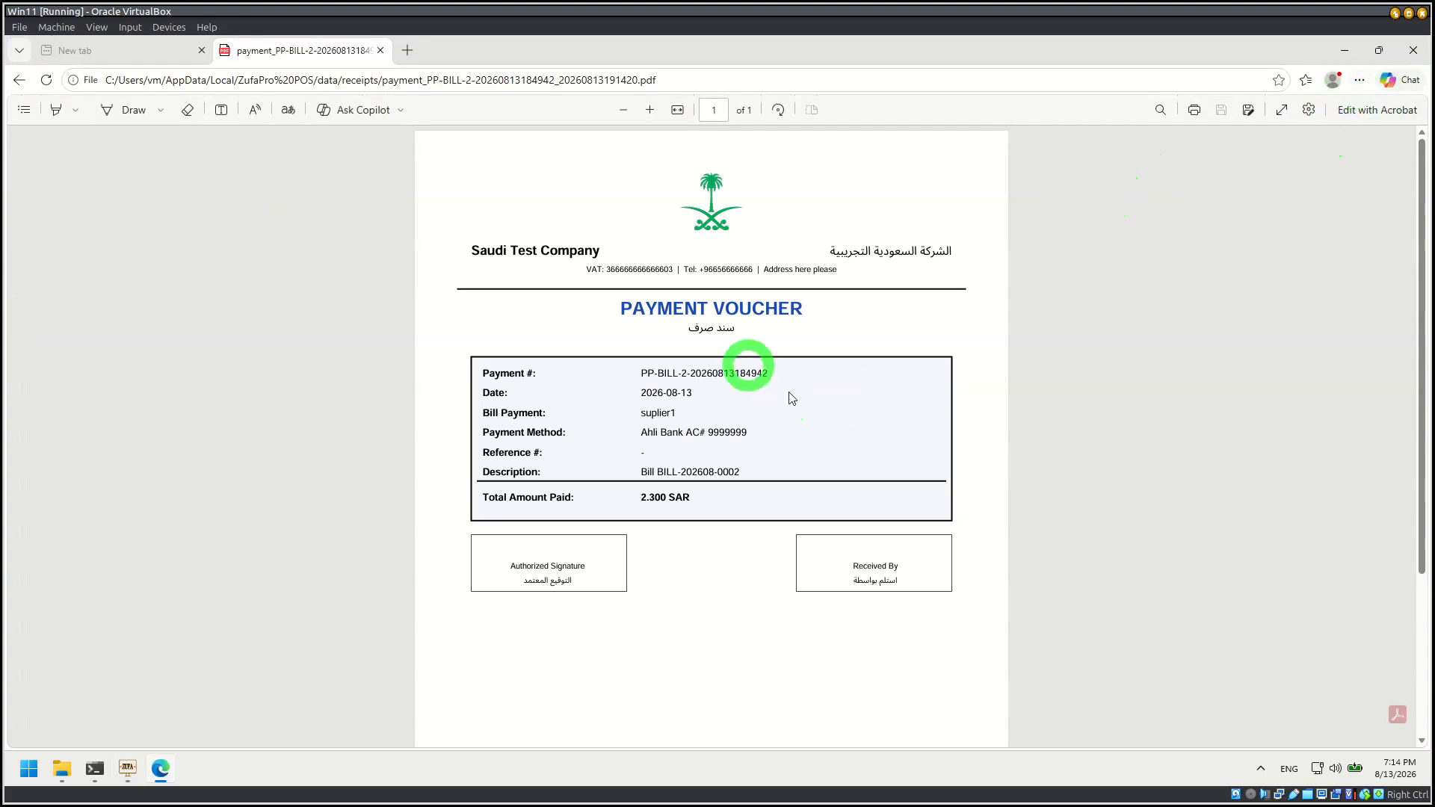
{"action": "left_click", "coordinate": [1415, 51]}
Step: Start a new receipt on the Receipts page with Customer Test as the customer, and close the form without saving
{"action": "left_click", "coordinate": [867, 144]}
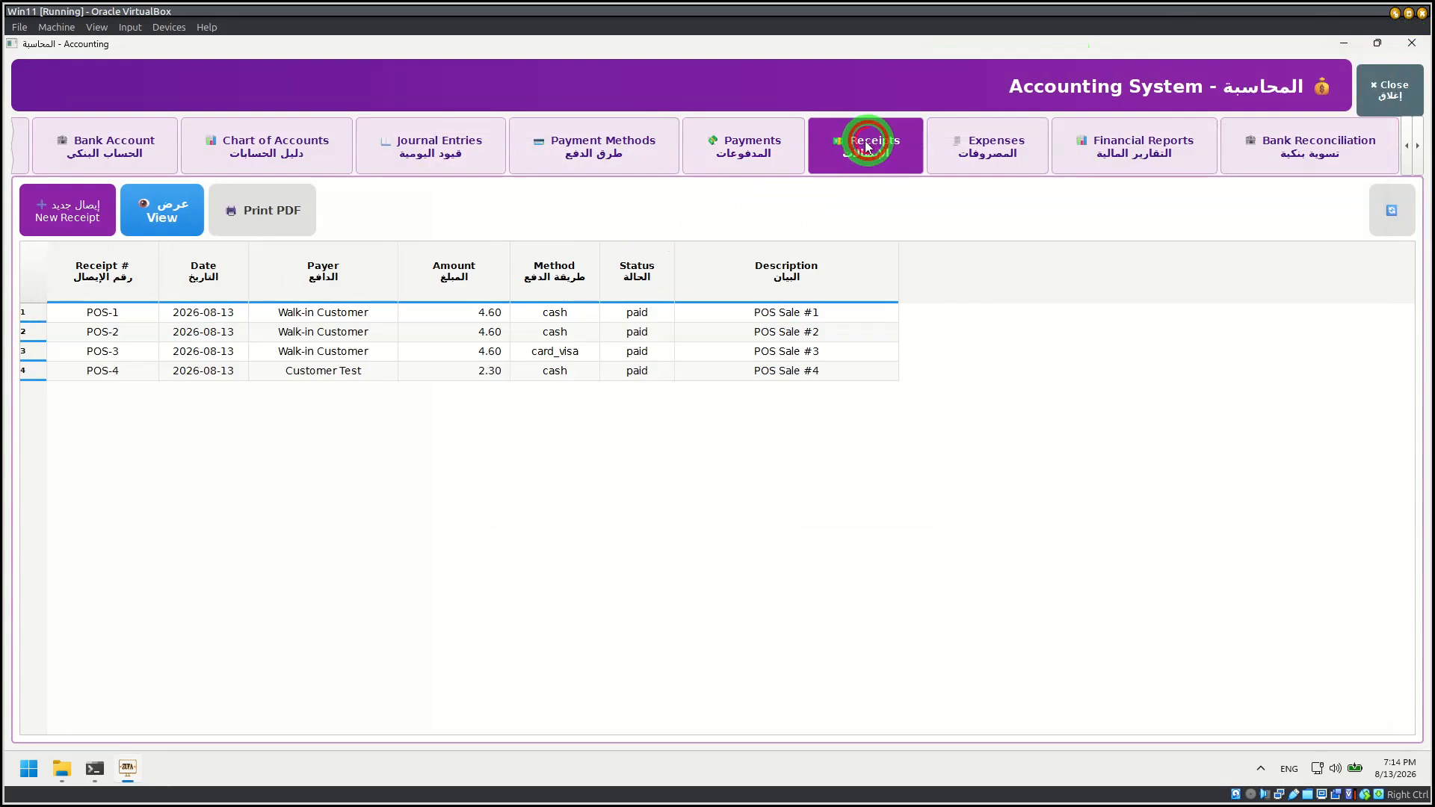
{"action": "left_click", "coordinate": [65, 216]}
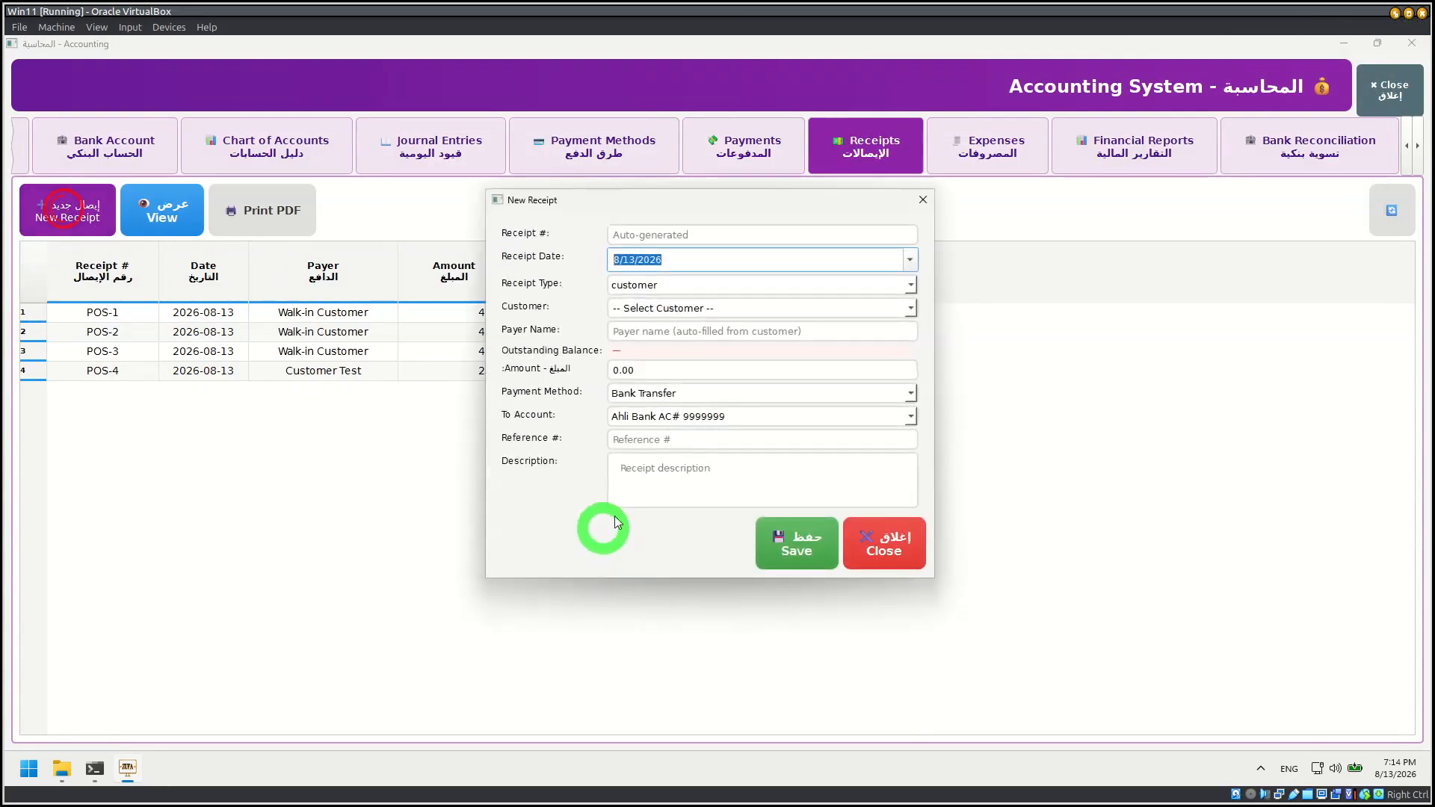
{"action": "left_click", "coordinate": [667, 309]}
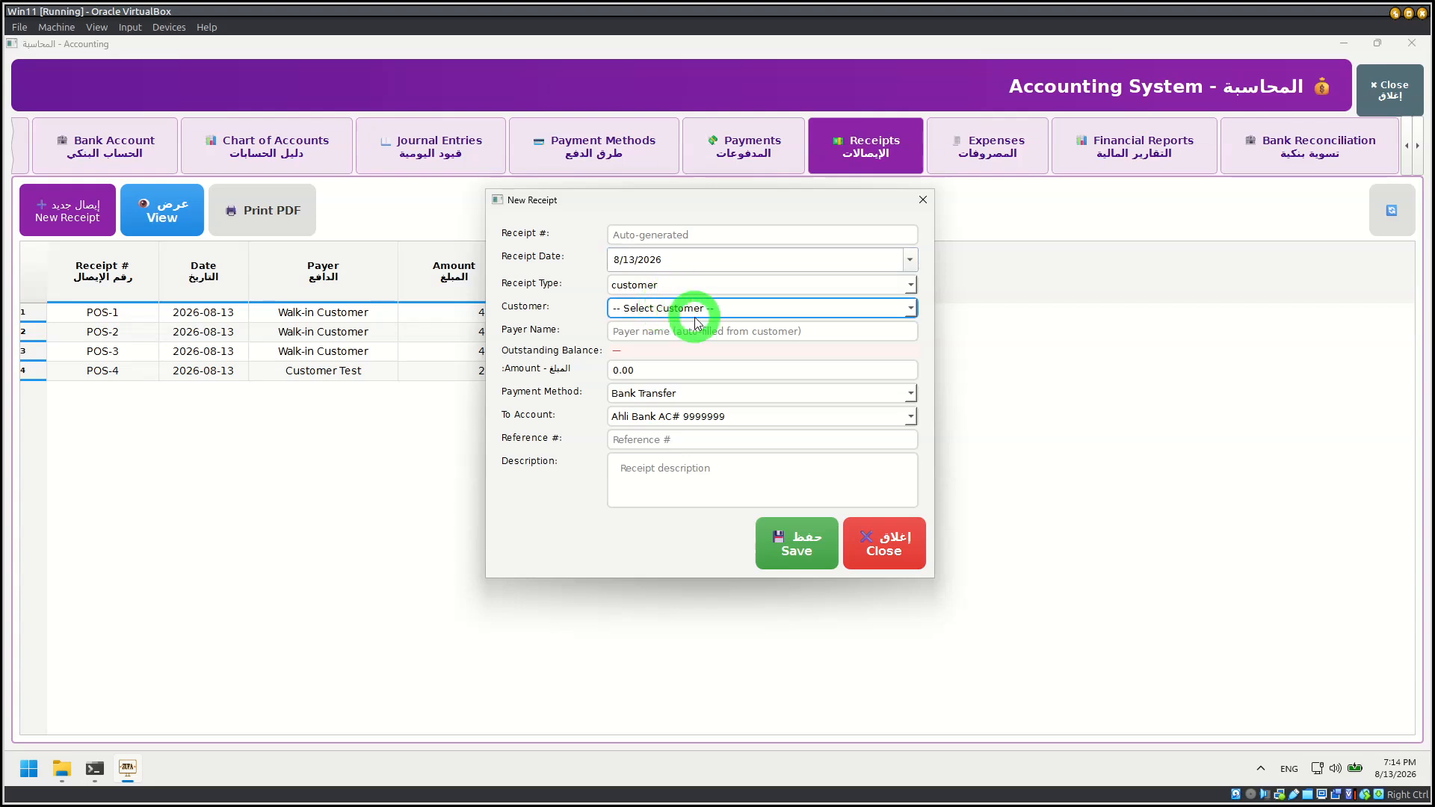
{"action": "left_click", "coordinate": [911, 310]}
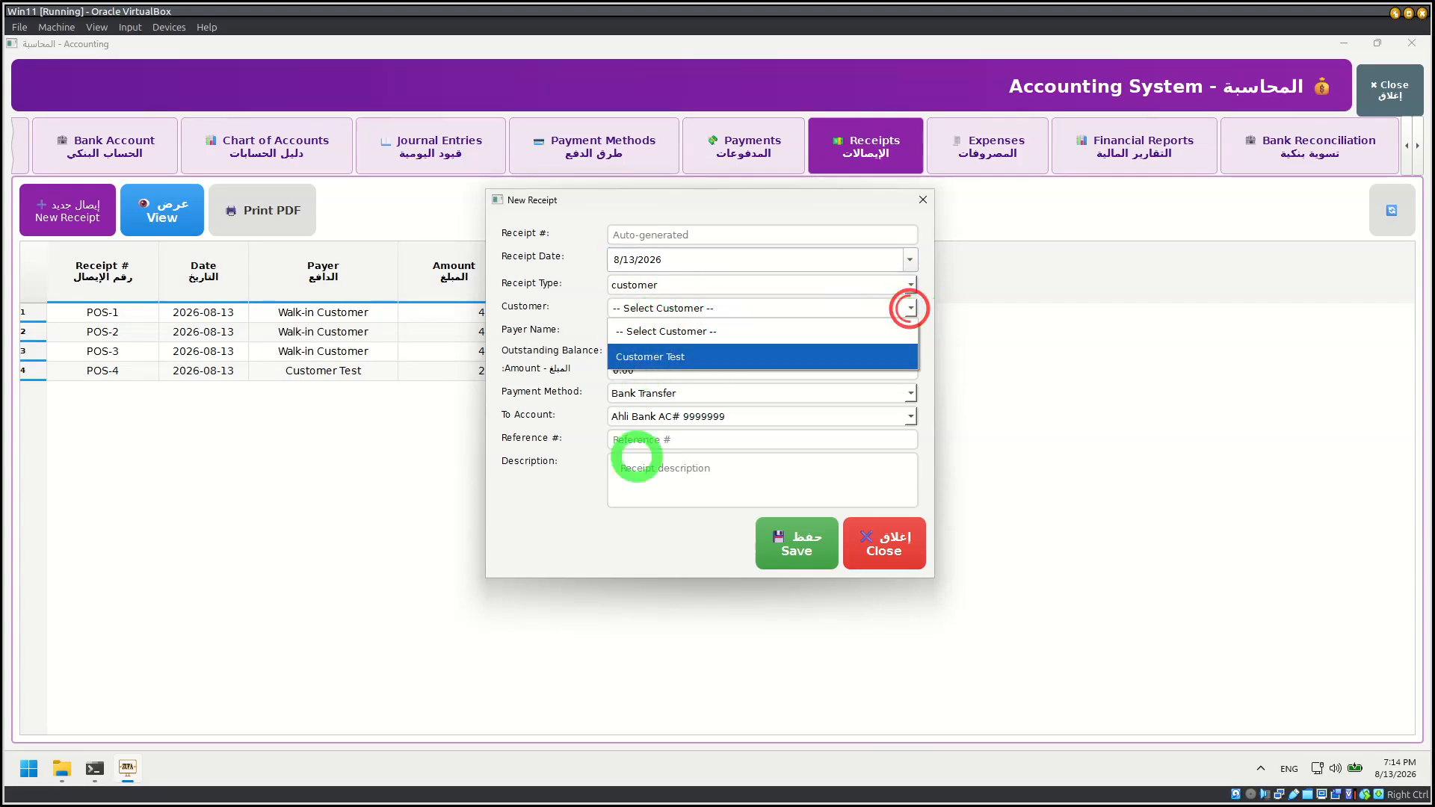
{"action": "left_click", "coordinate": [657, 358]}
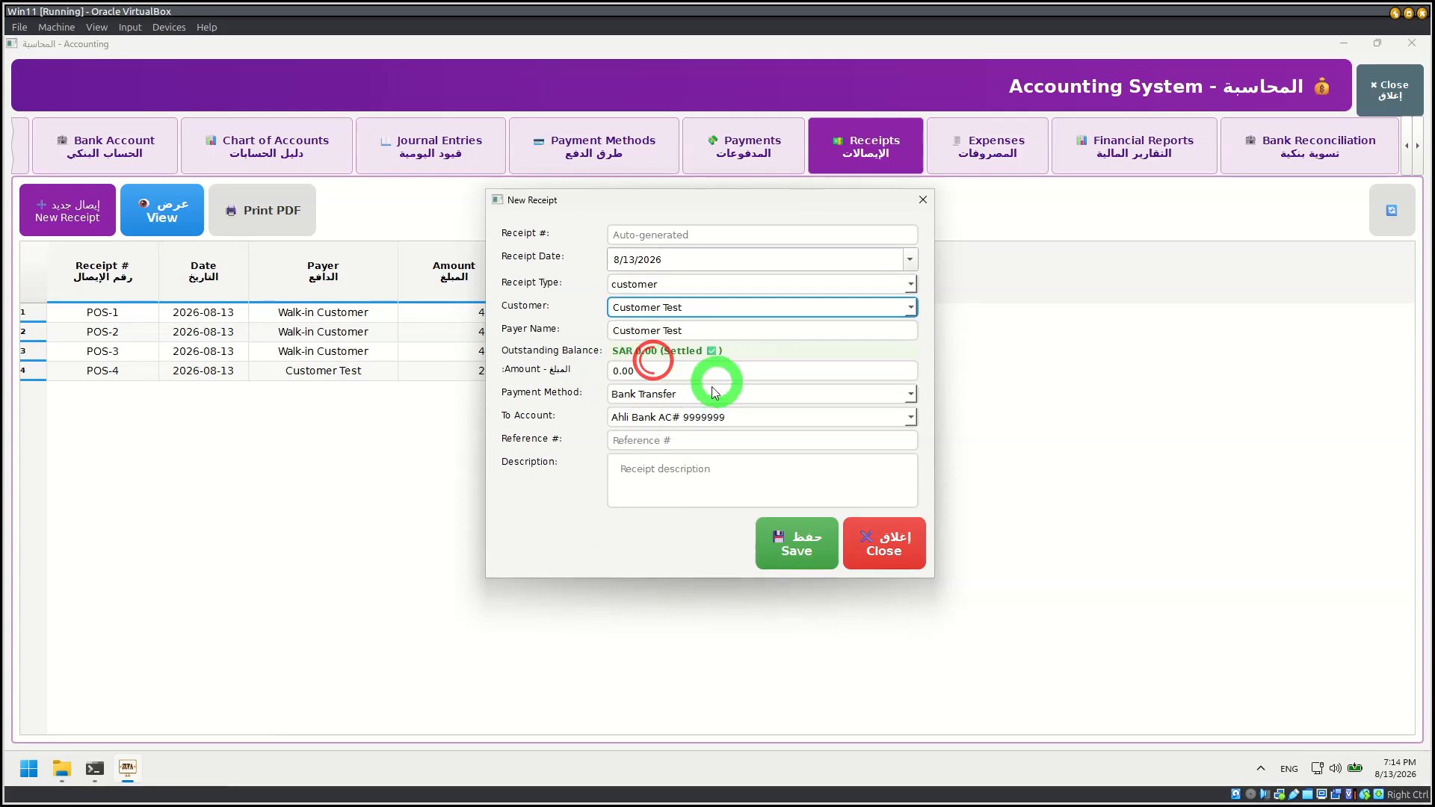
{"action": "left_click", "coordinate": [661, 396]}
{"action": "left_click", "coordinate": [513, 422]}
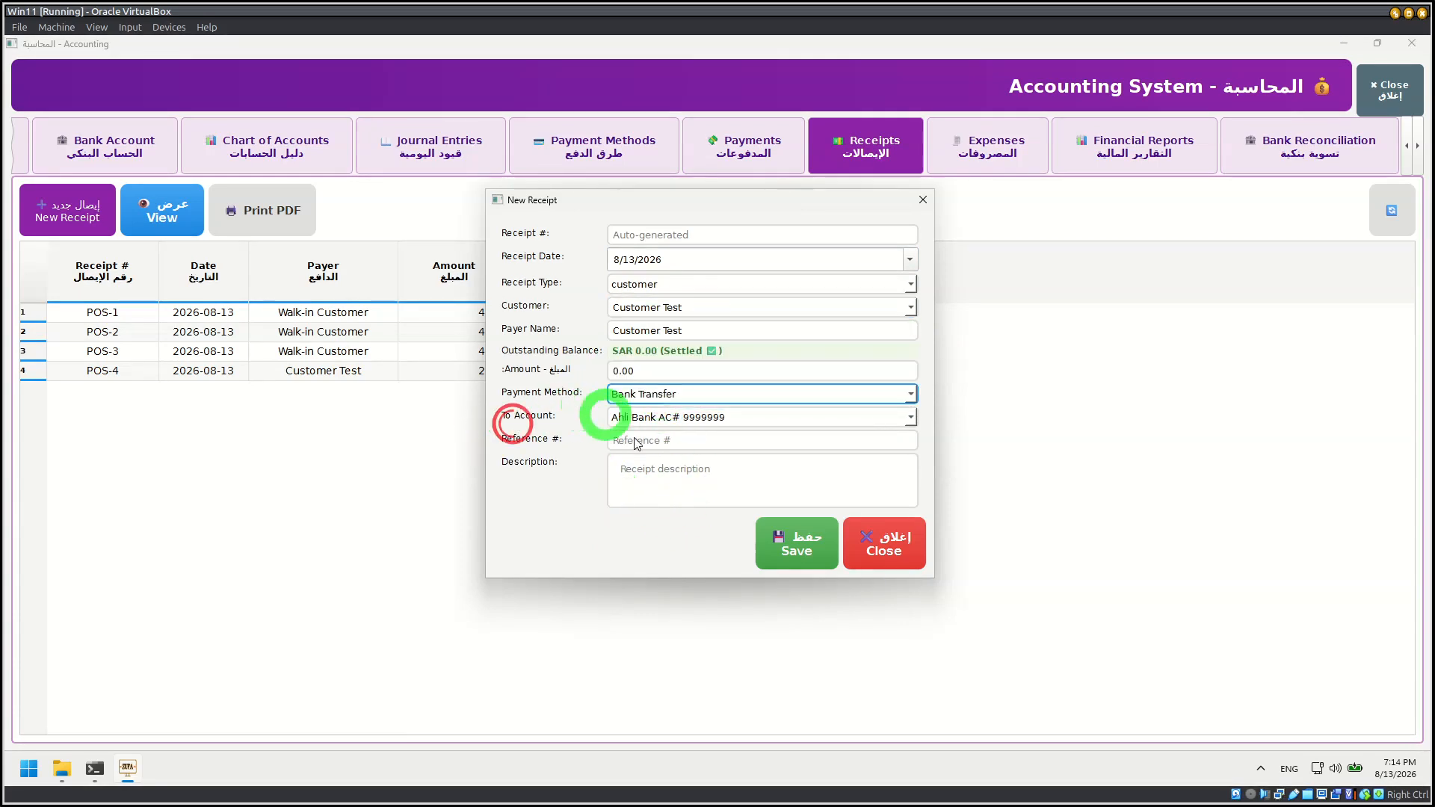
{"action": "left_click", "coordinate": [897, 540]}
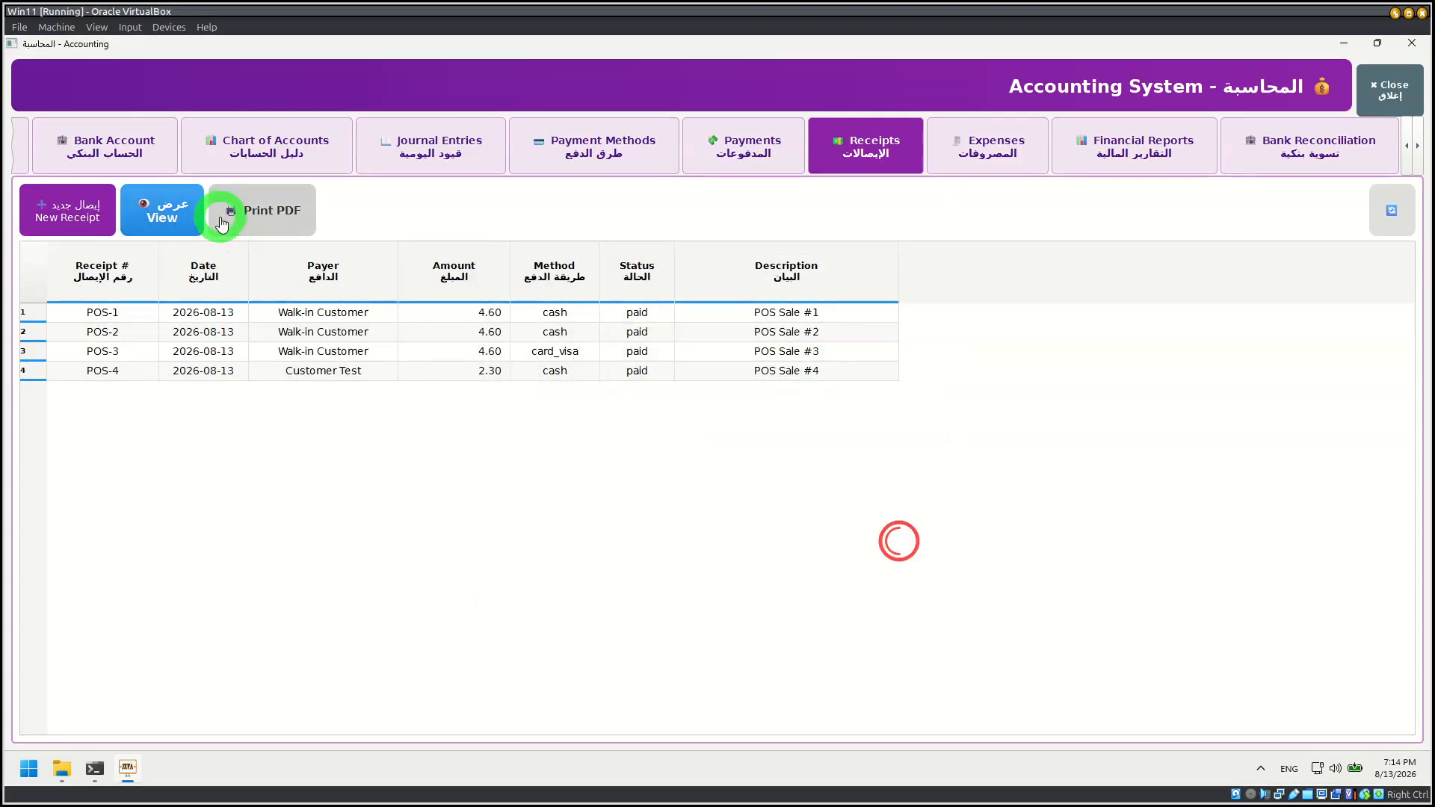
Step: Try to view the POS-2 receipt and print it as PDF
{"action": "left_click", "coordinate": [258, 331]}
{"action": "left_click", "coordinate": [163, 213]}
{"action": "left_click", "coordinate": [275, 217]}
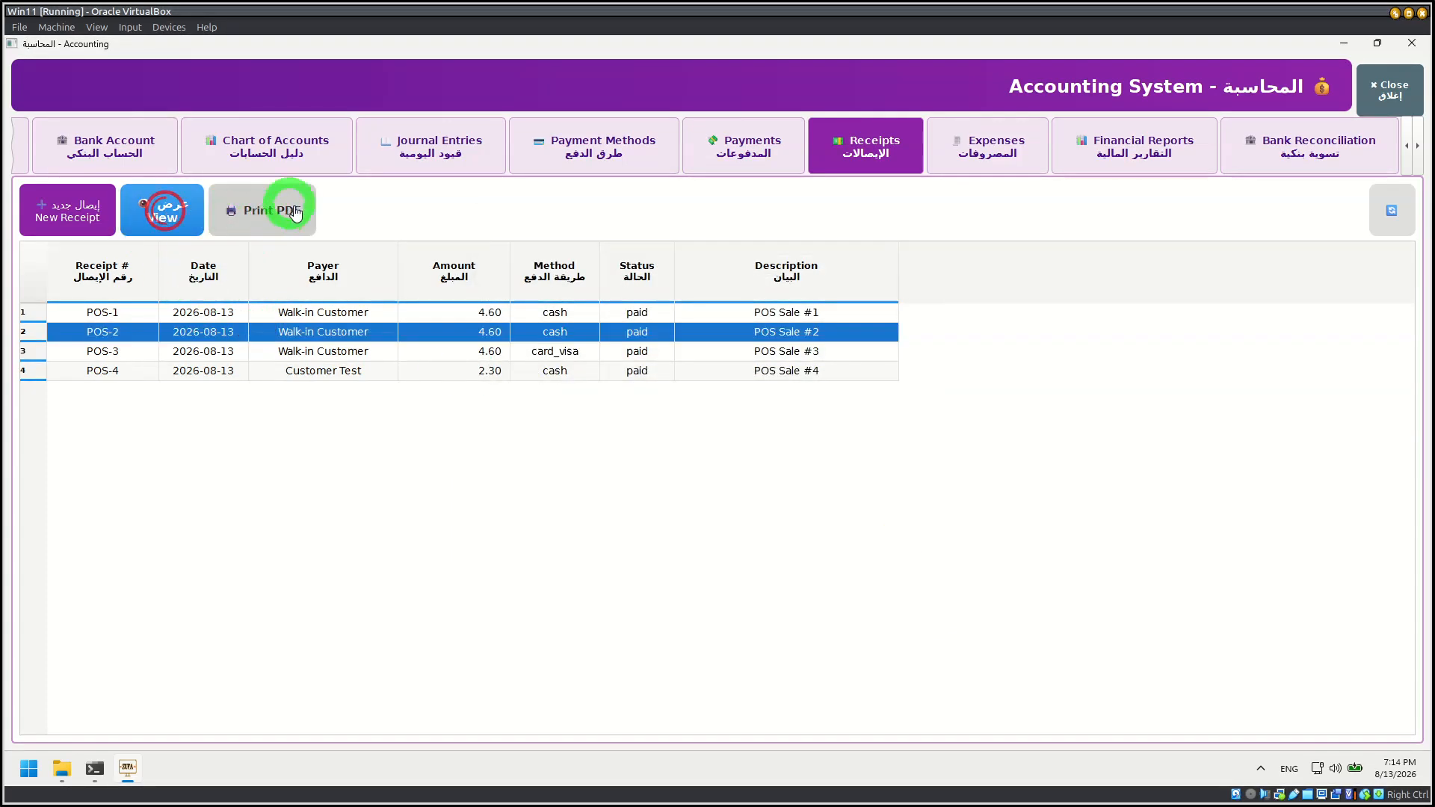
{"action": "left_click", "coordinate": [753, 521]}
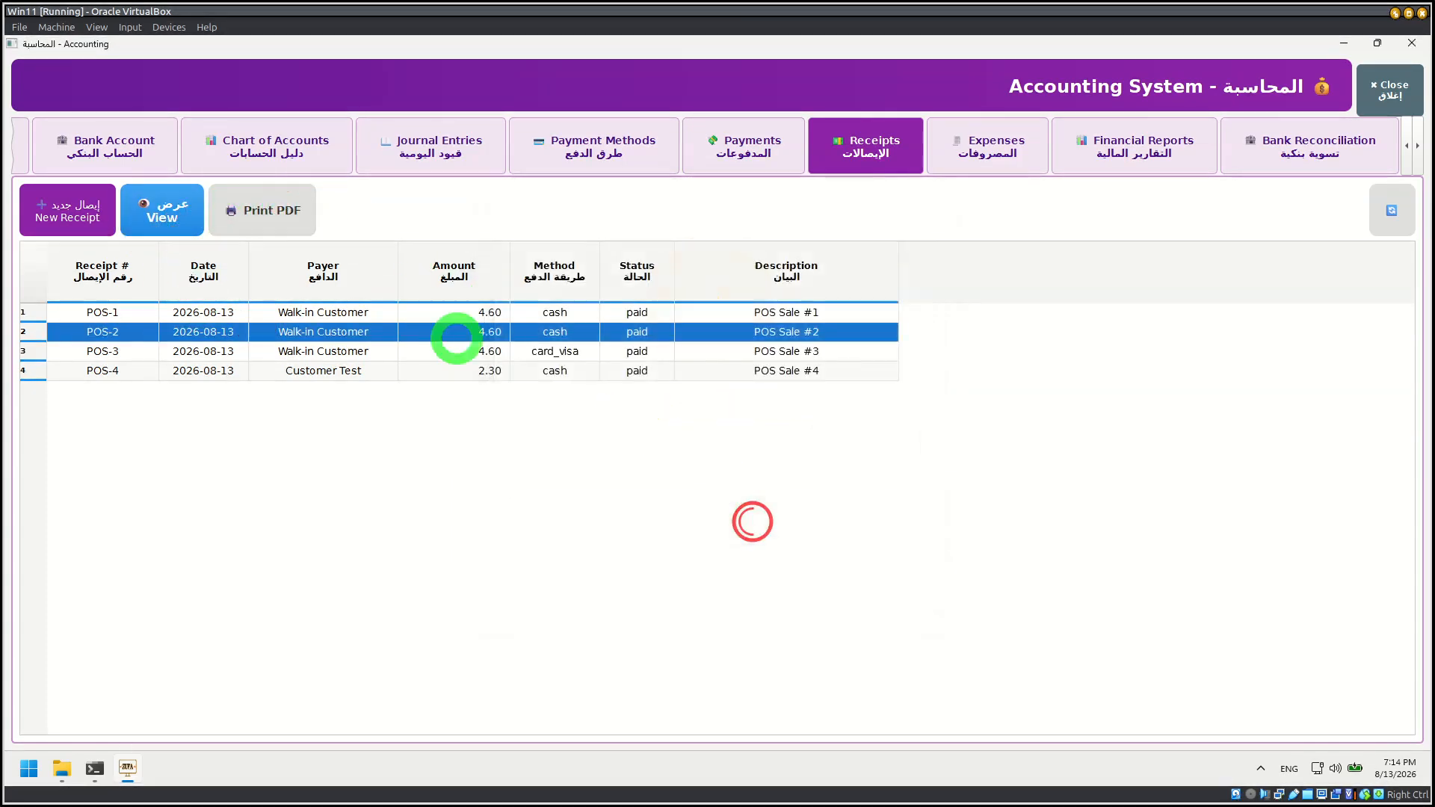
{"action": "left_click", "coordinate": [263, 216]}
{"action": "left_click", "coordinate": [712, 523]}
Step: Try to print the POS-4 receipt of Customer Test as PDF
{"action": "left_click", "coordinate": [397, 371]}
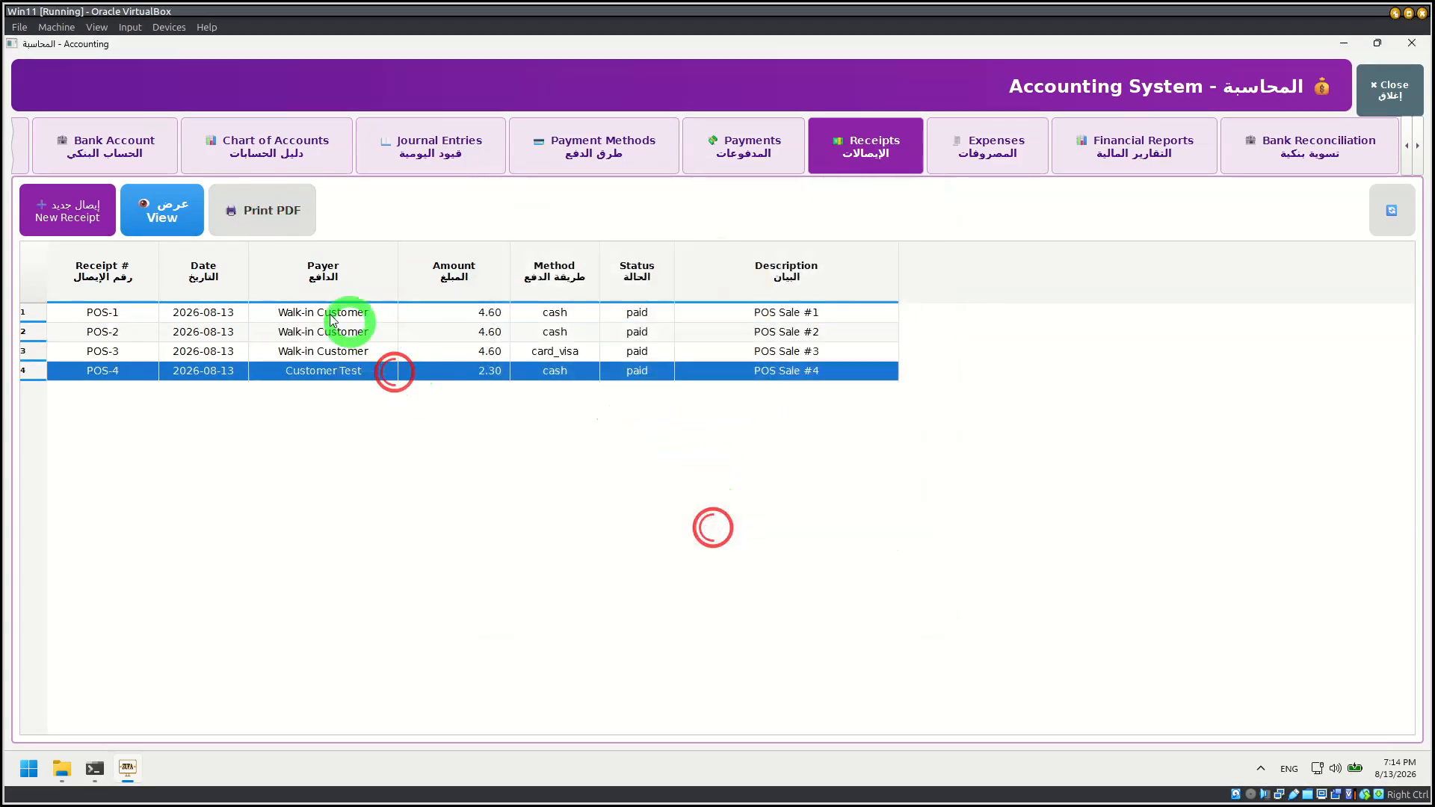
{"action": "left_click", "coordinate": [240, 210]}
{"action": "left_click", "coordinate": [805, 508]}
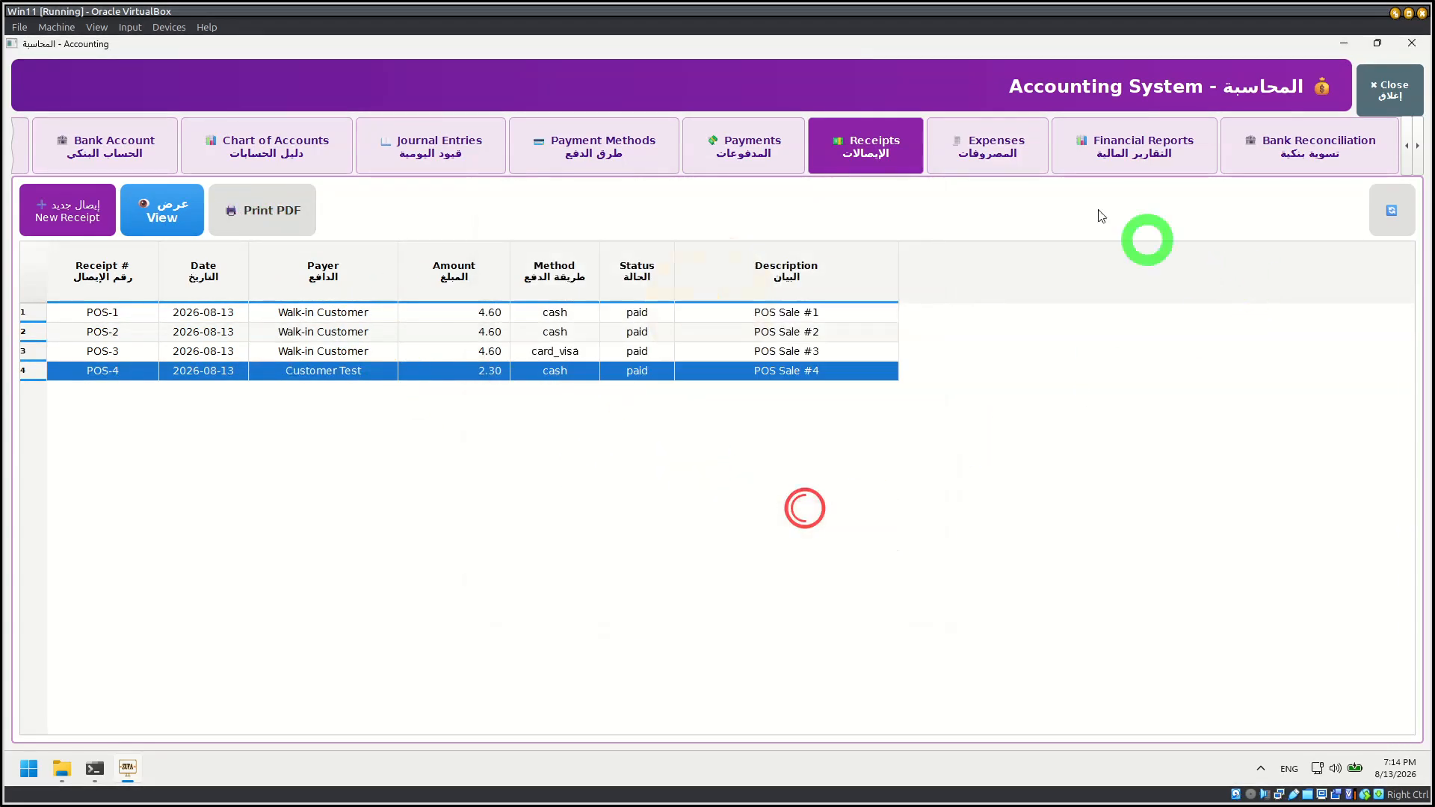
Step: Start a new expense bill on the Expenses page, view its expense category options, and close the form without saving
{"action": "left_click", "coordinate": [991, 141]}
{"action": "left_click", "coordinate": [47, 207]}
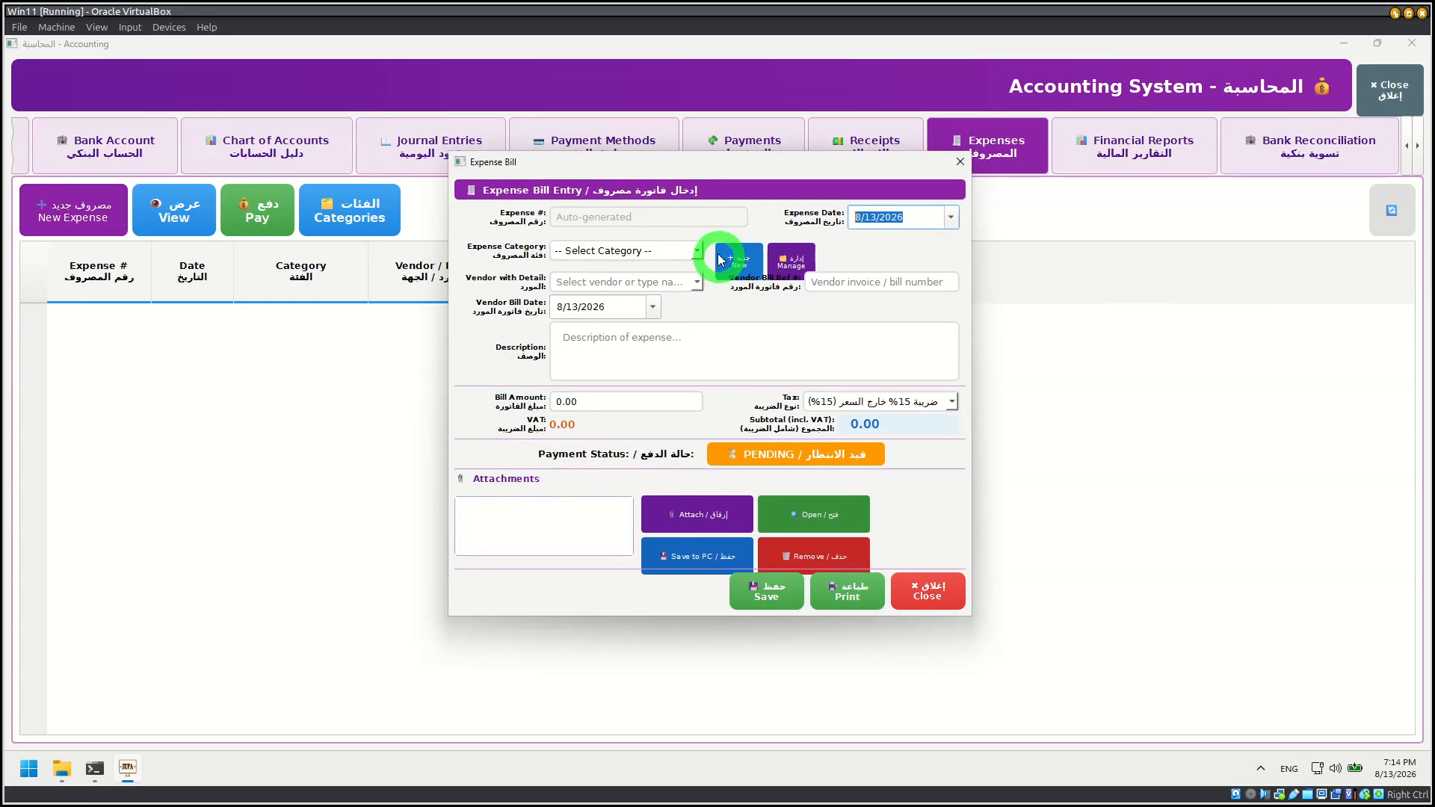
{"action": "left_click", "coordinate": [666, 250]}
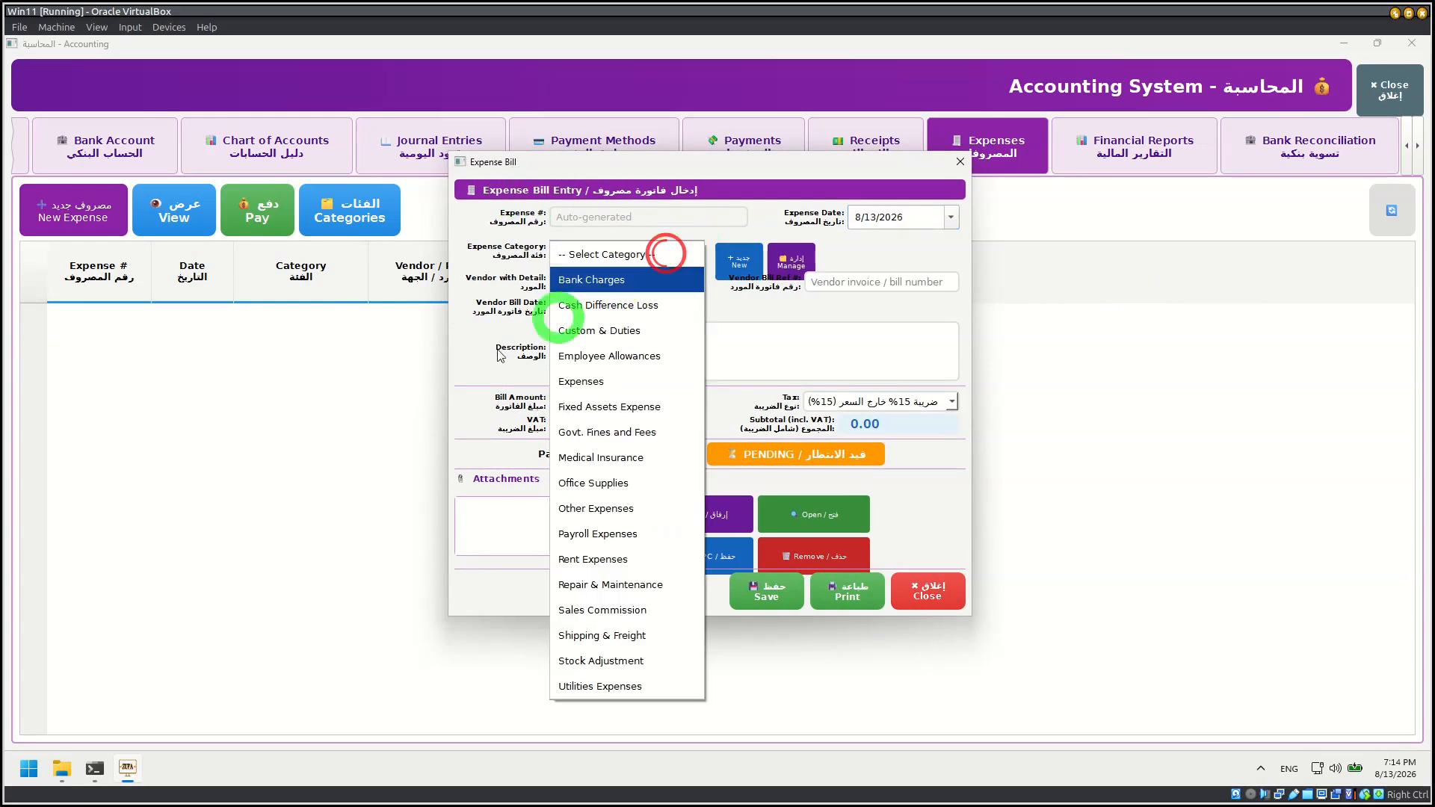
{"action": "left_click", "coordinate": [450, 441]}
{"action": "left_click", "coordinate": [931, 590]}
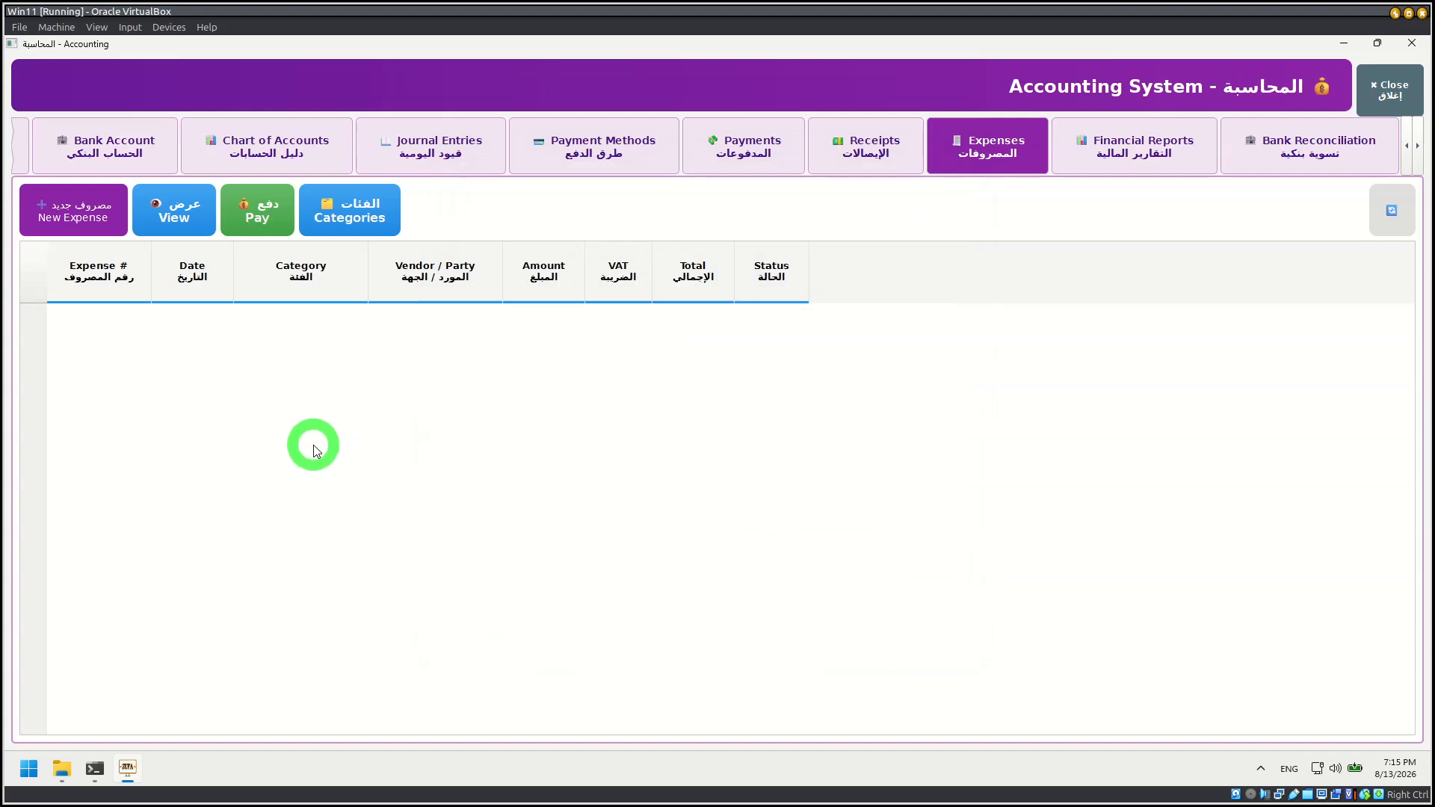
Step: Review the list of expense categories and their linked accounts, and close the category management window
{"action": "left_click", "coordinate": [362, 221]}
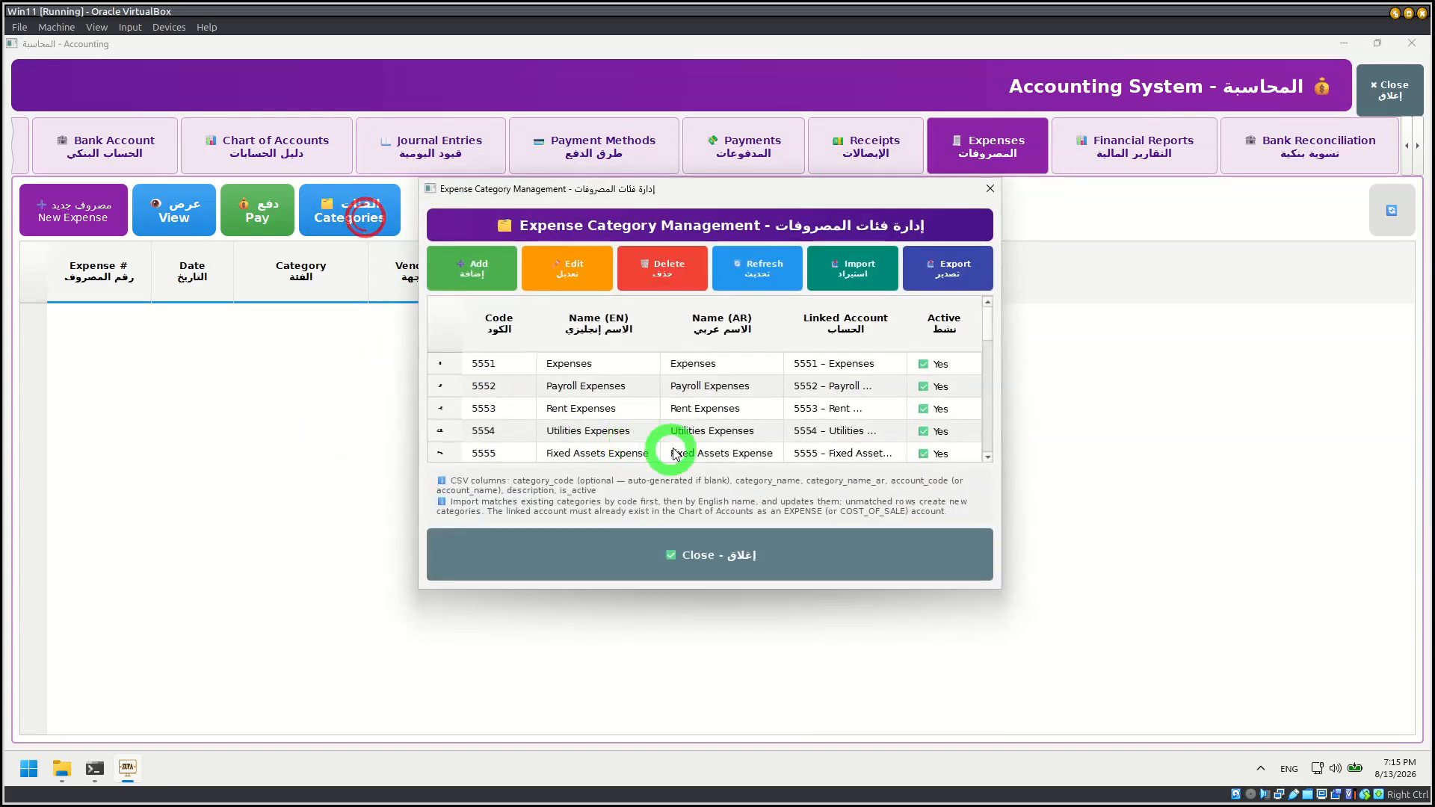
{"action": "scroll", "coordinate": [711, 426], "scroll_direction": "down", "scroll_amount": 3}
{"action": "scroll", "coordinate": [703, 429], "scroll_direction": "up", "scroll_amount": 3}
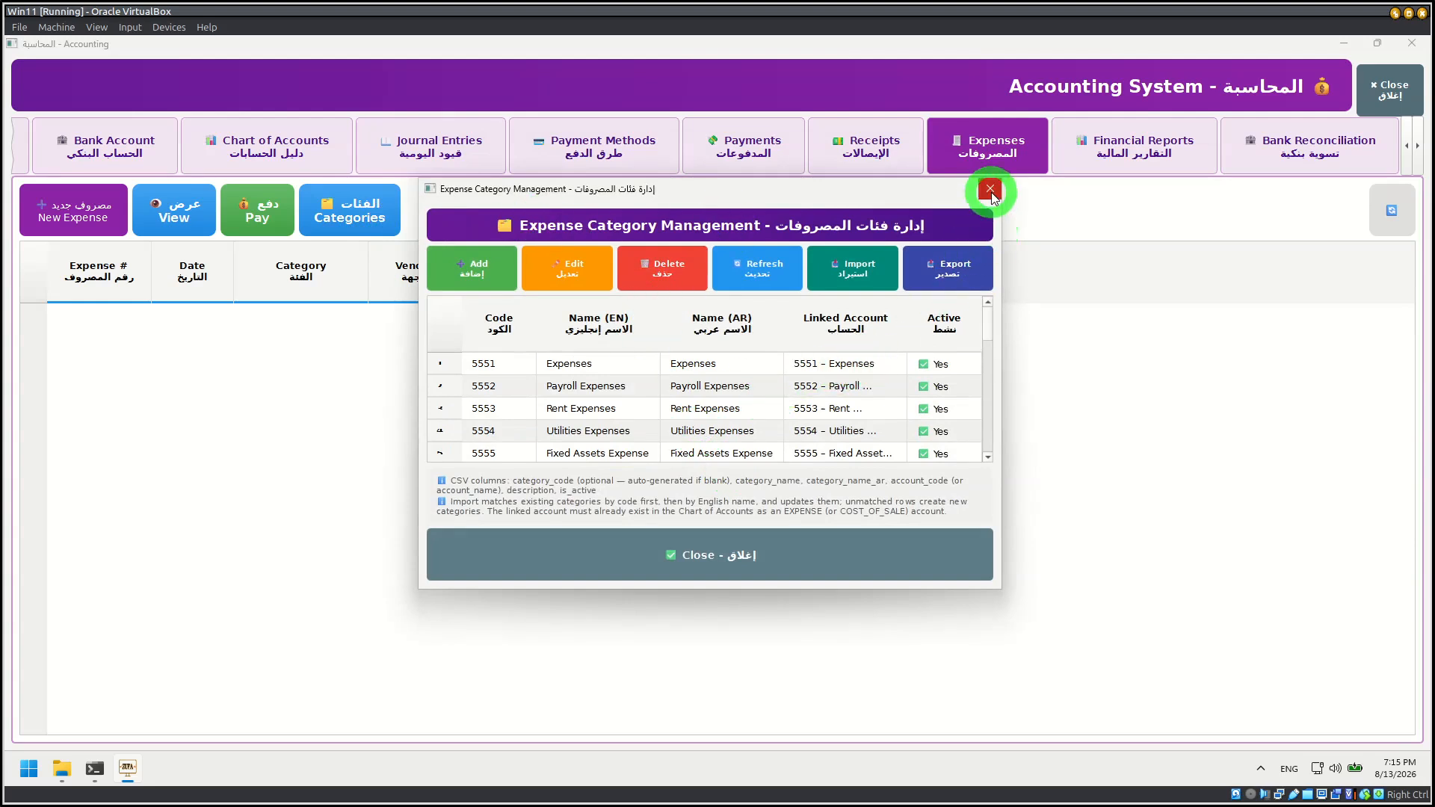
{"action": "left_click", "coordinate": [991, 189]}
Step: View the Balance Sheet from the financial reports, try its quick date ranges, and close the report
{"action": "left_click", "coordinate": [1122, 151]}
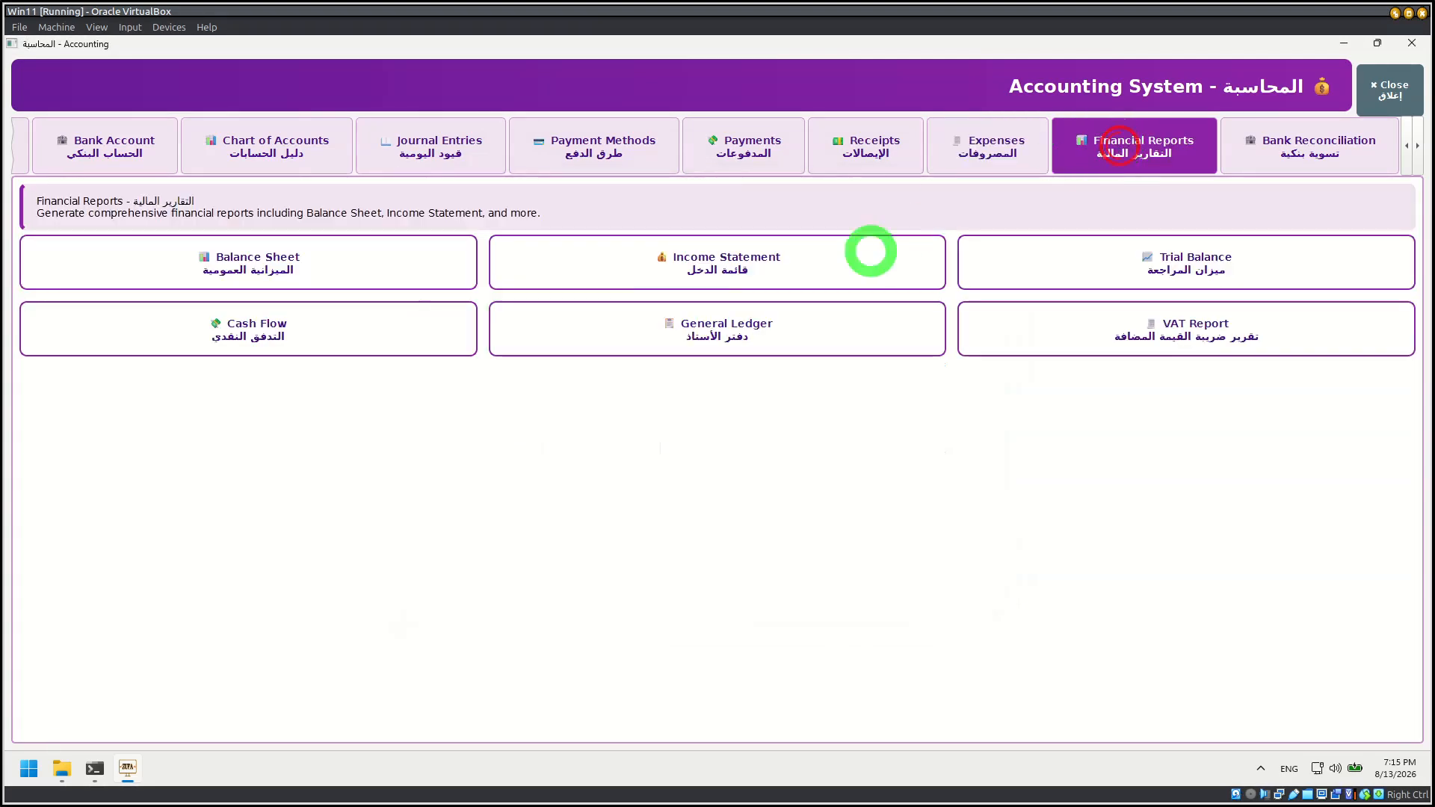
{"action": "left_click", "coordinate": [257, 256]}
{"action": "scroll", "coordinate": [604, 476], "scroll_direction": "down", "scroll_amount": 5}
{"action": "scroll", "coordinate": [594, 475], "scroll_direction": "up", "scroll_amount": 5}
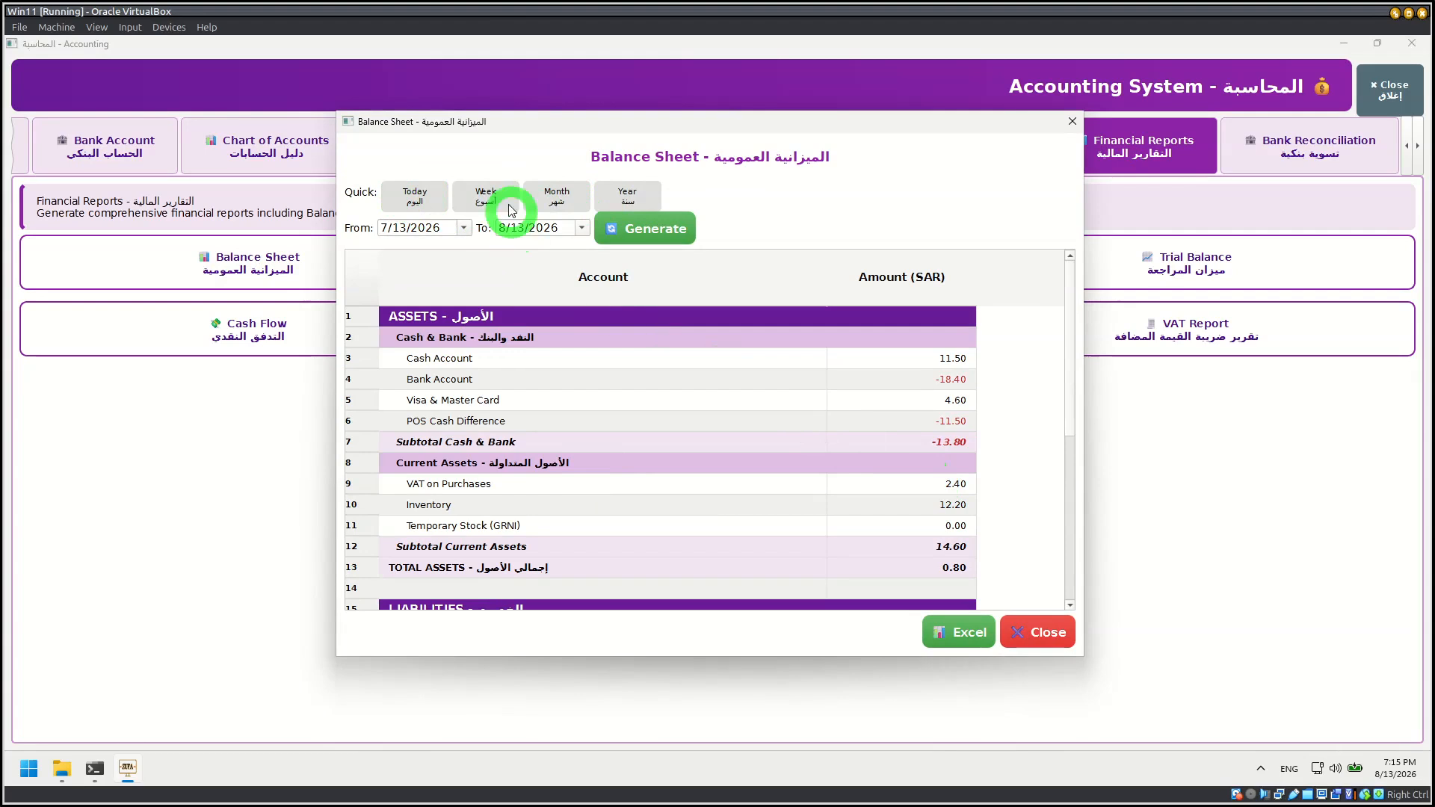
{"action": "left_click", "coordinate": [557, 195]}
{"action": "left_click", "coordinate": [624, 195]}
{"action": "left_click", "coordinate": [1039, 632]}
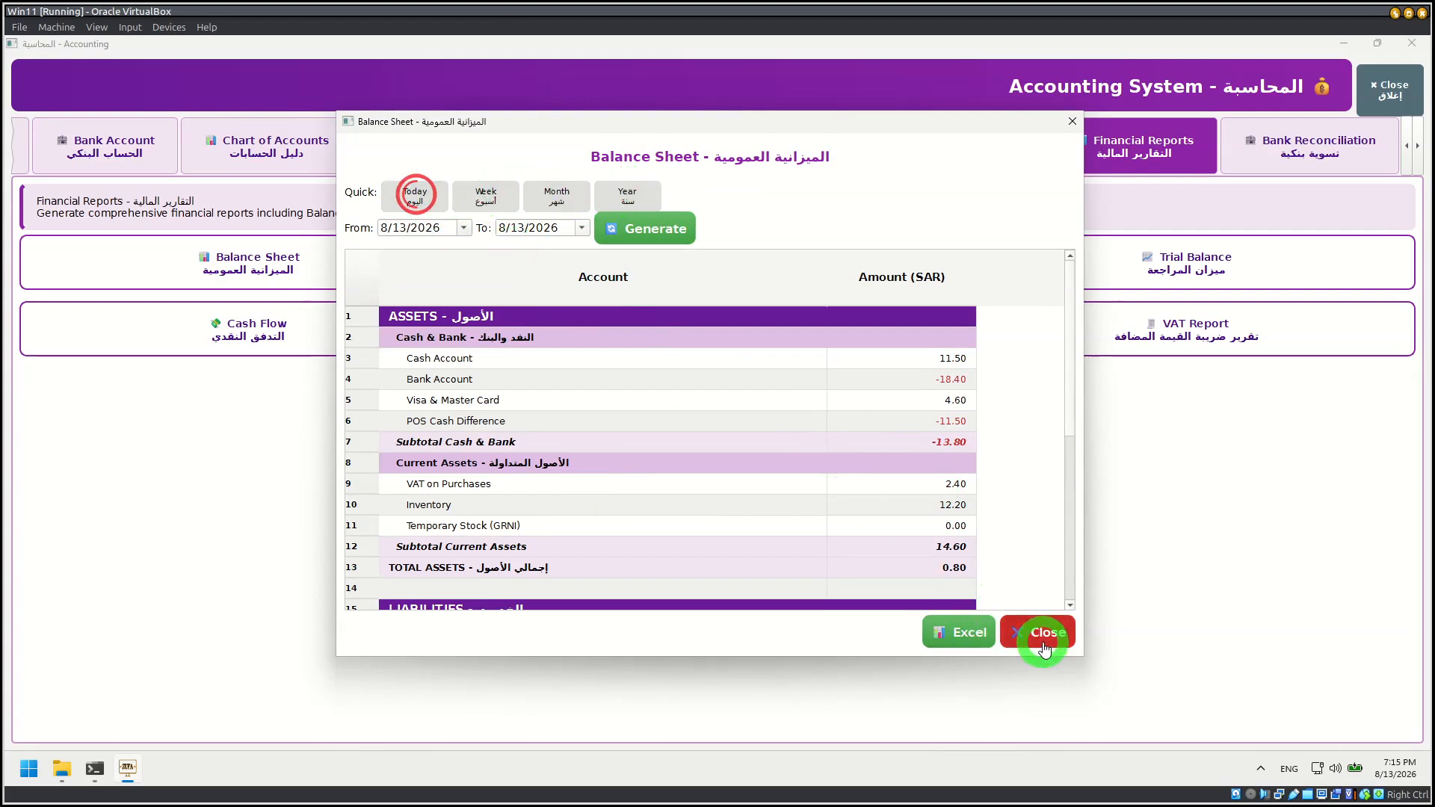
Step: Review the Income Statement from 7/13/2026 to 8/13/2026 through to its net income line, and close it
{"action": "left_click", "coordinate": [726, 281]}
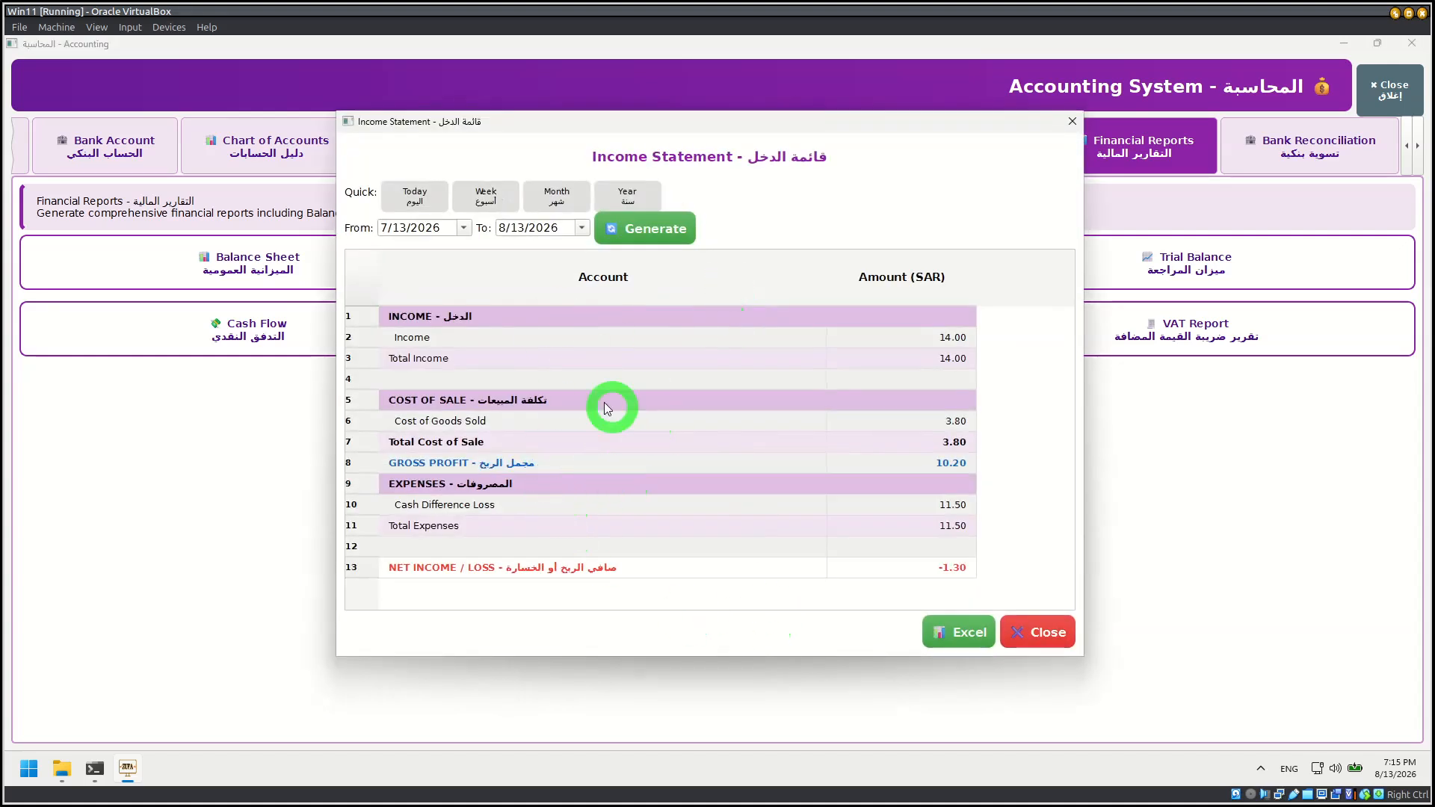
{"action": "left_click", "coordinate": [1054, 634]}
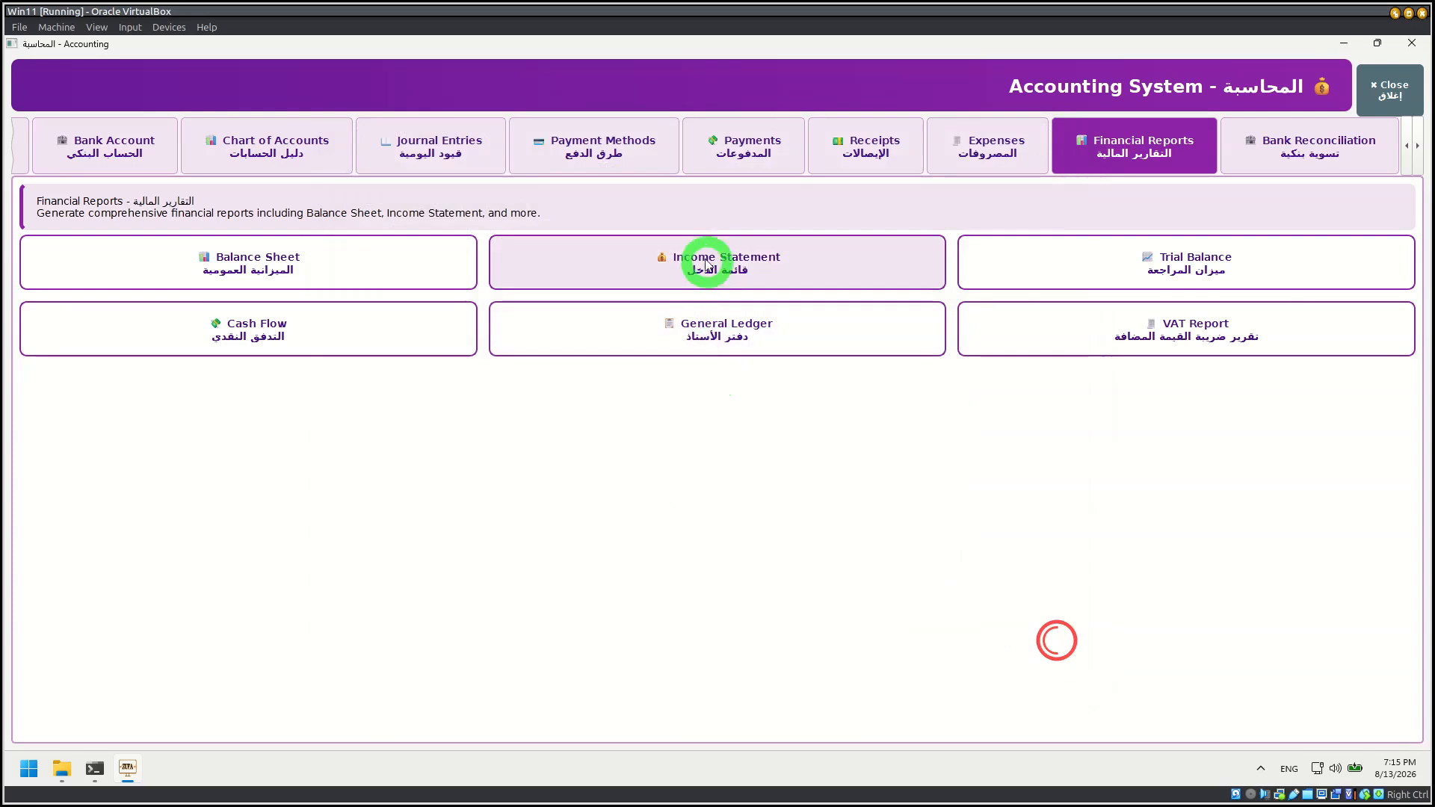
{"action": "left_click", "coordinate": [706, 263]}
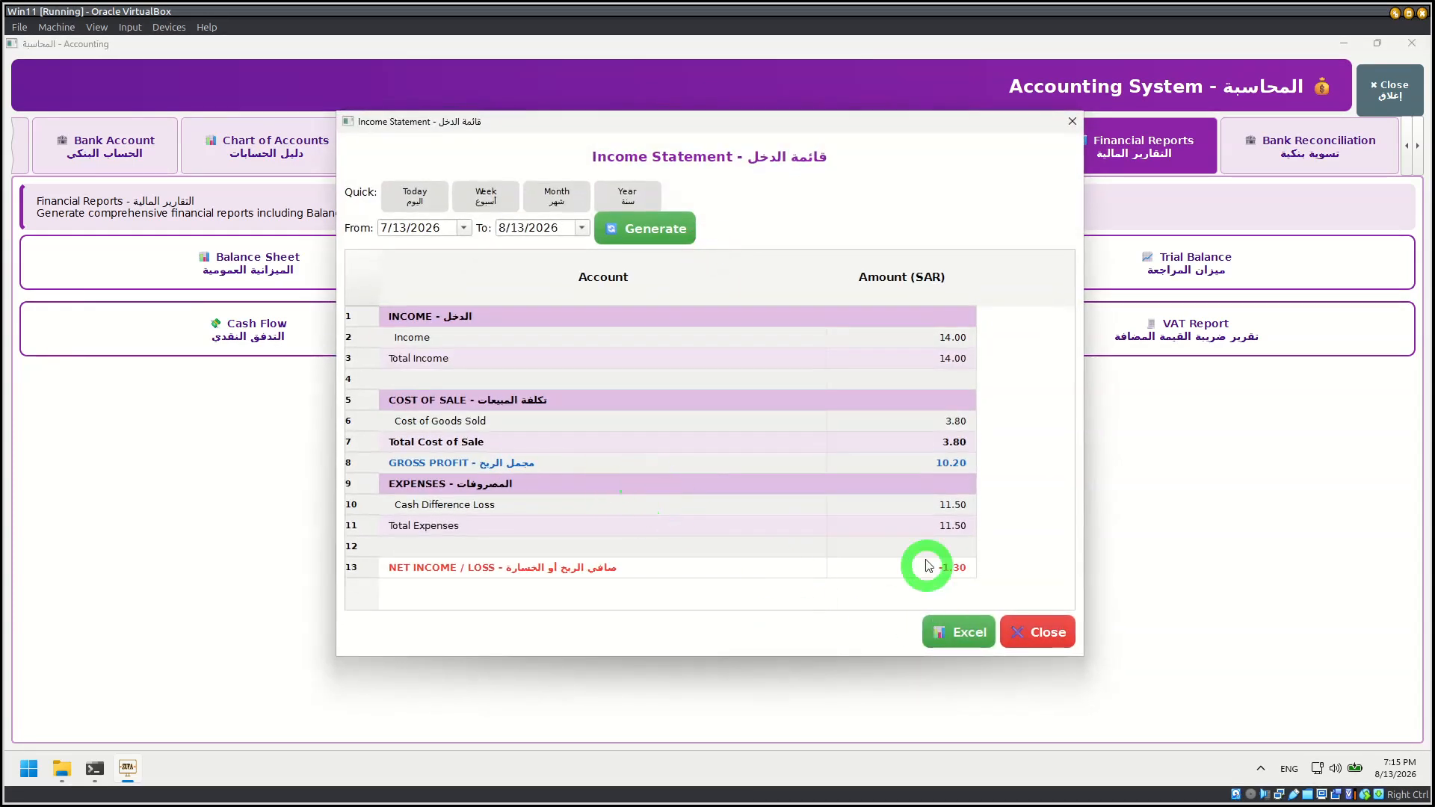
{"action": "left_click", "coordinate": [1051, 627]}
Step: View the Trial Balance and the Cash Flow Statement, closing each report after viewing
{"action": "left_click", "coordinate": [1158, 272]}
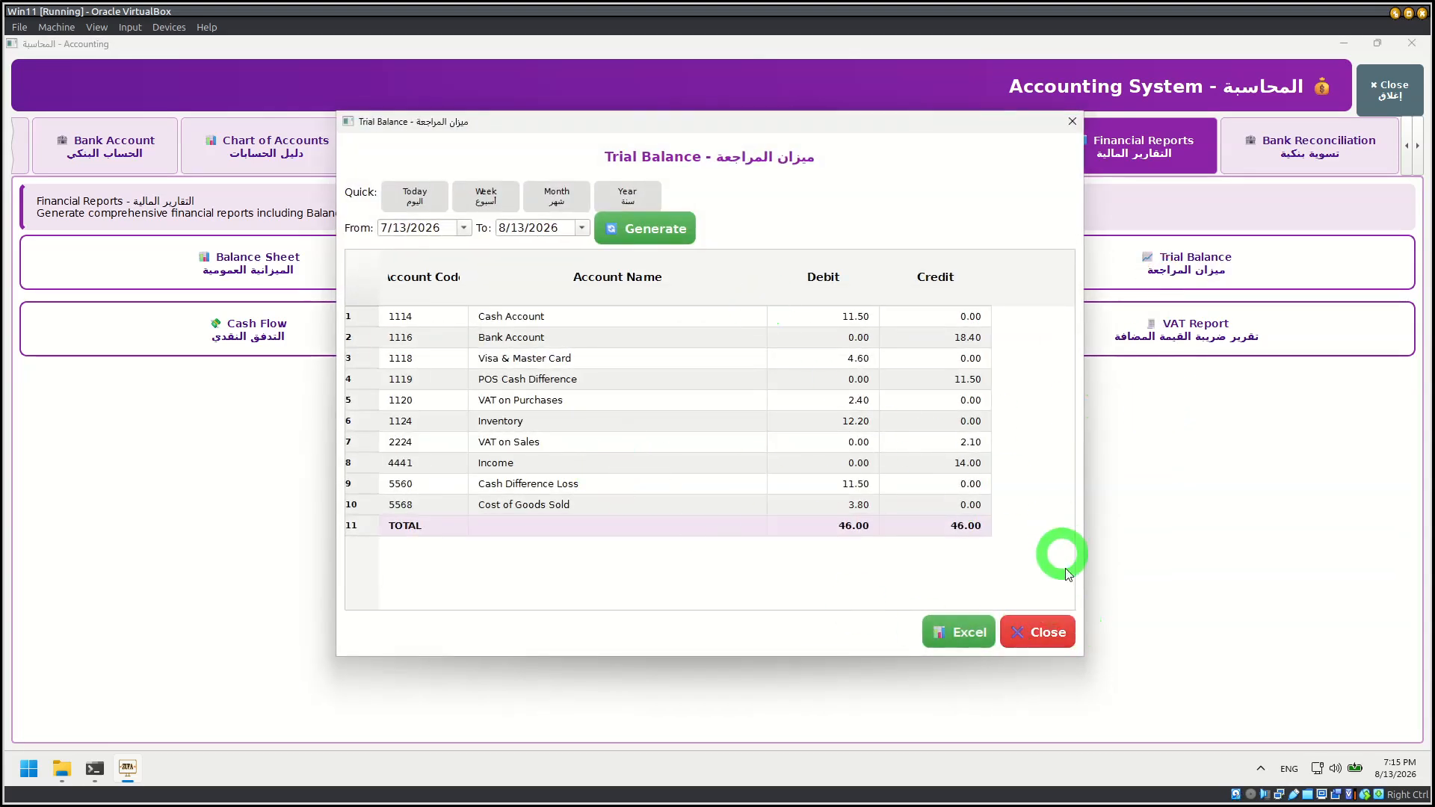
{"action": "left_click", "coordinate": [1039, 628]}
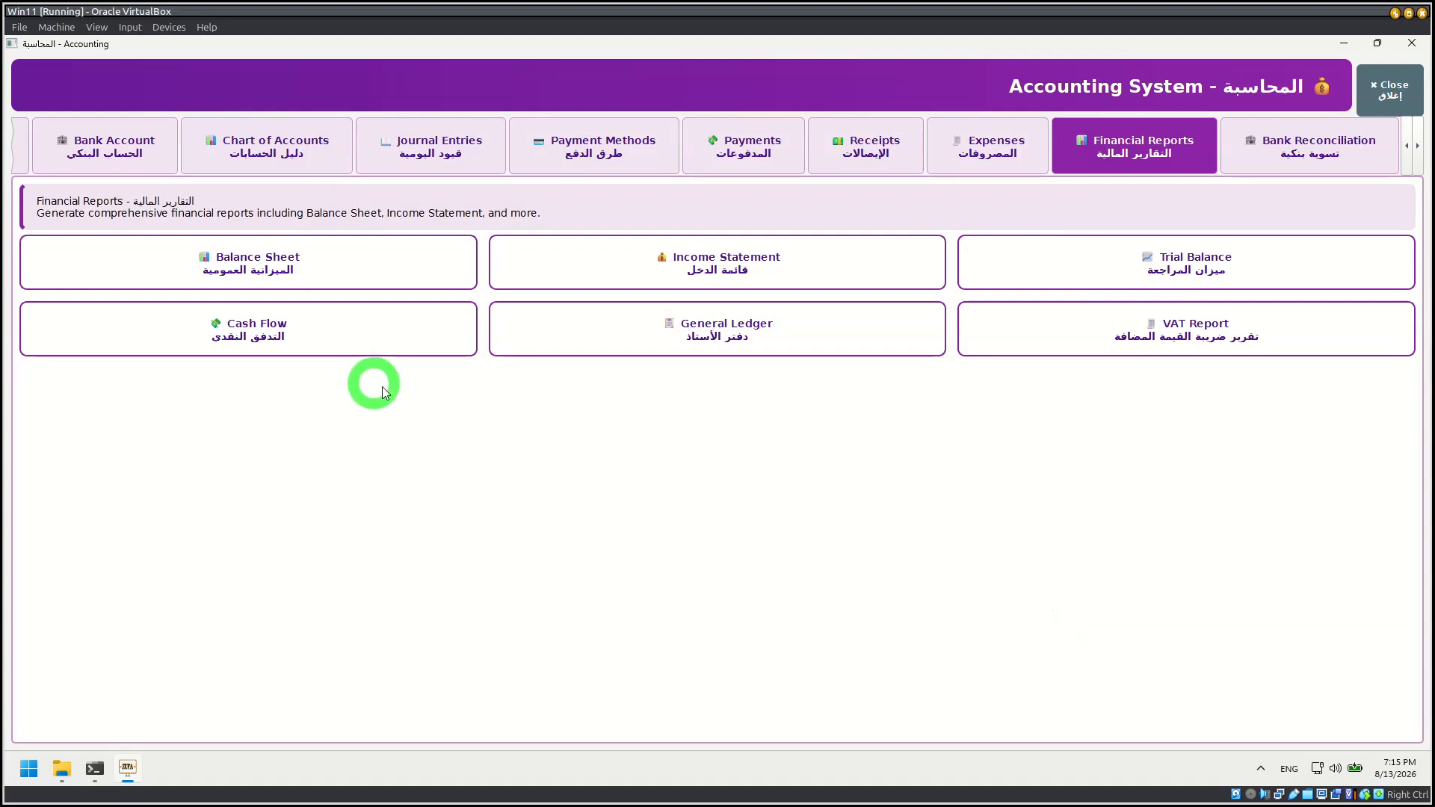
{"action": "left_click", "coordinate": [202, 329]}
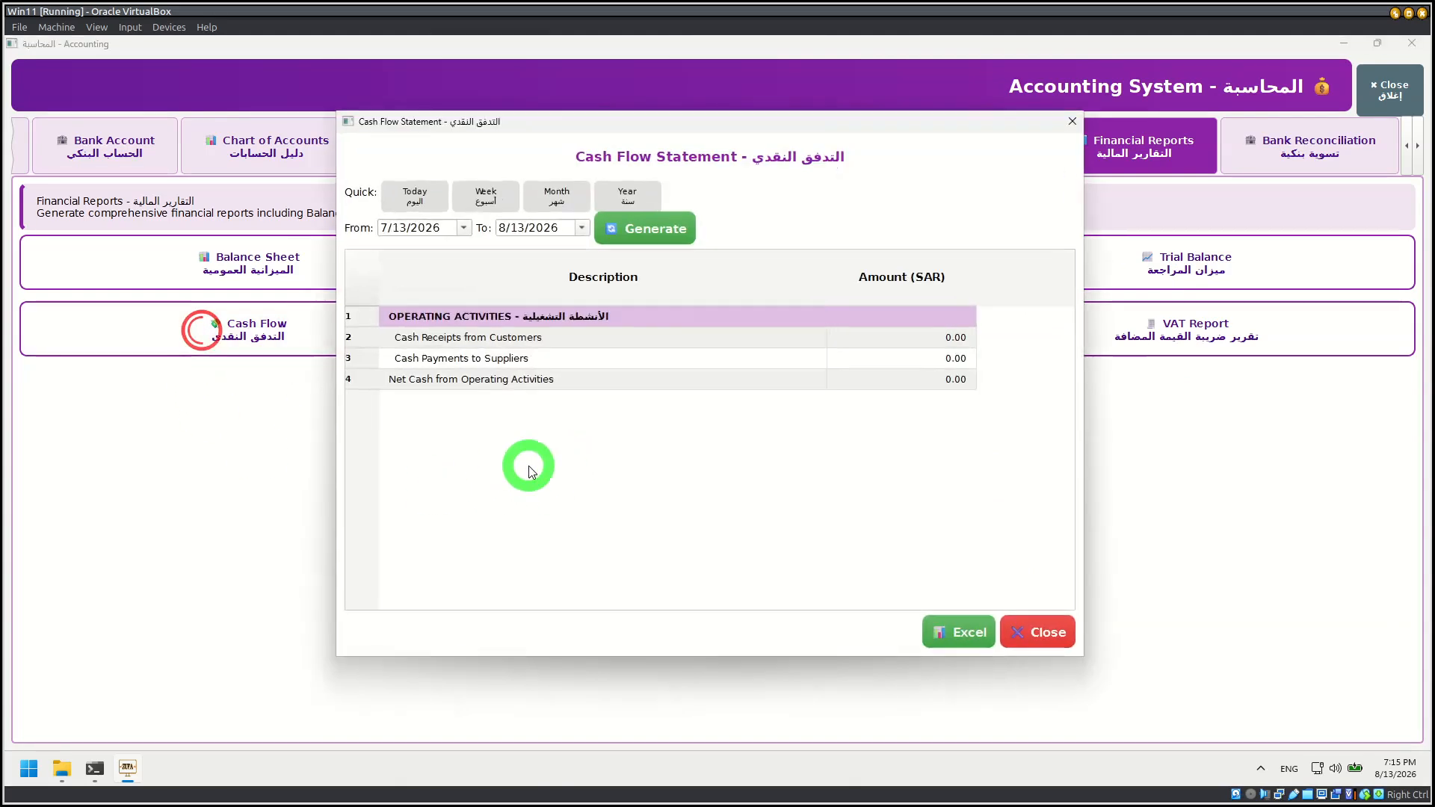
{"action": "left_click", "coordinate": [1032, 630]}
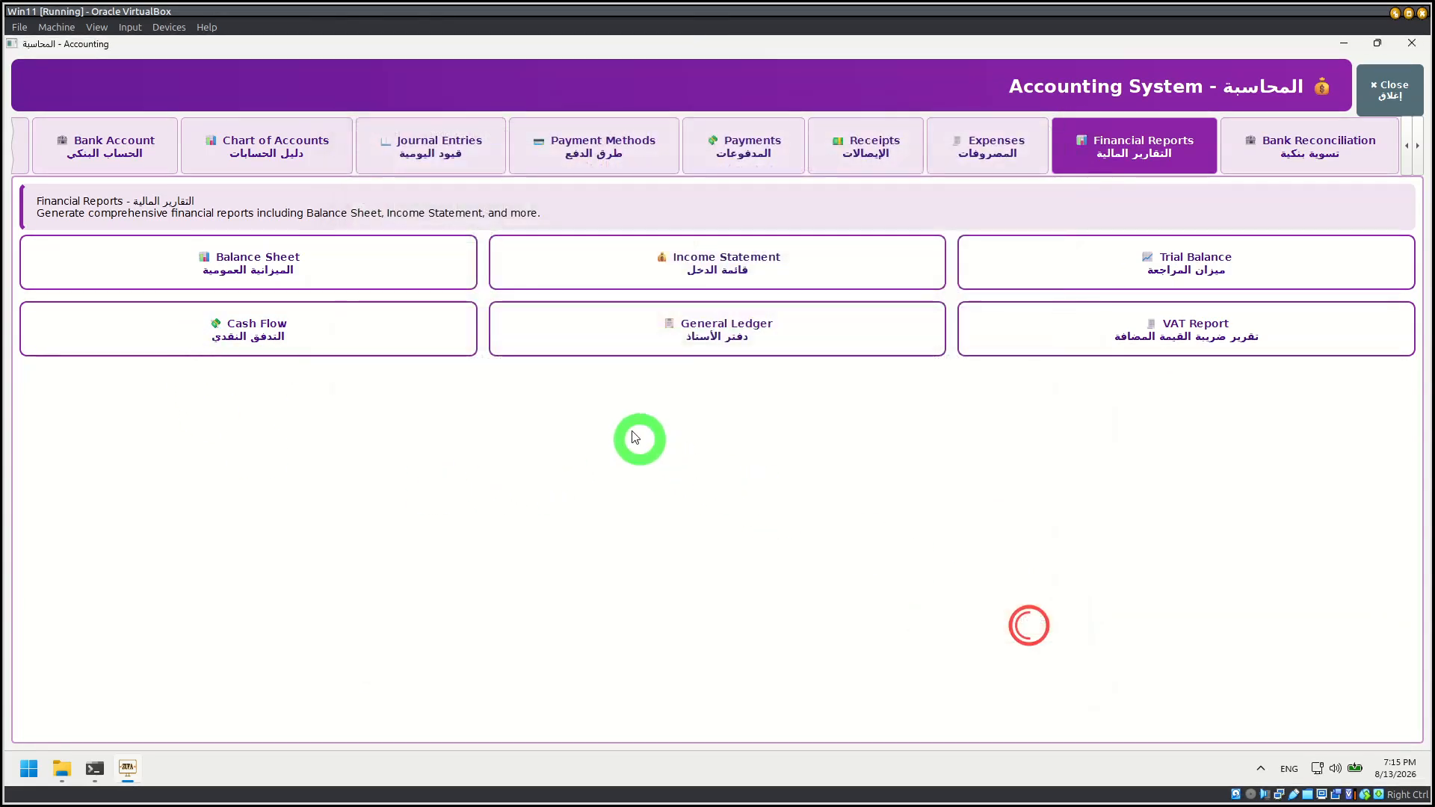
Step: View the General Ledger and the VAT Report for Q3 (Jul-Sep) 2026, closing each report after viewing
{"action": "left_click", "coordinate": [691, 350]}
{"action": "left_click", "coordinate": [1035, 607]}
{"action": "left_click", "coordinate": [1106, 337]}
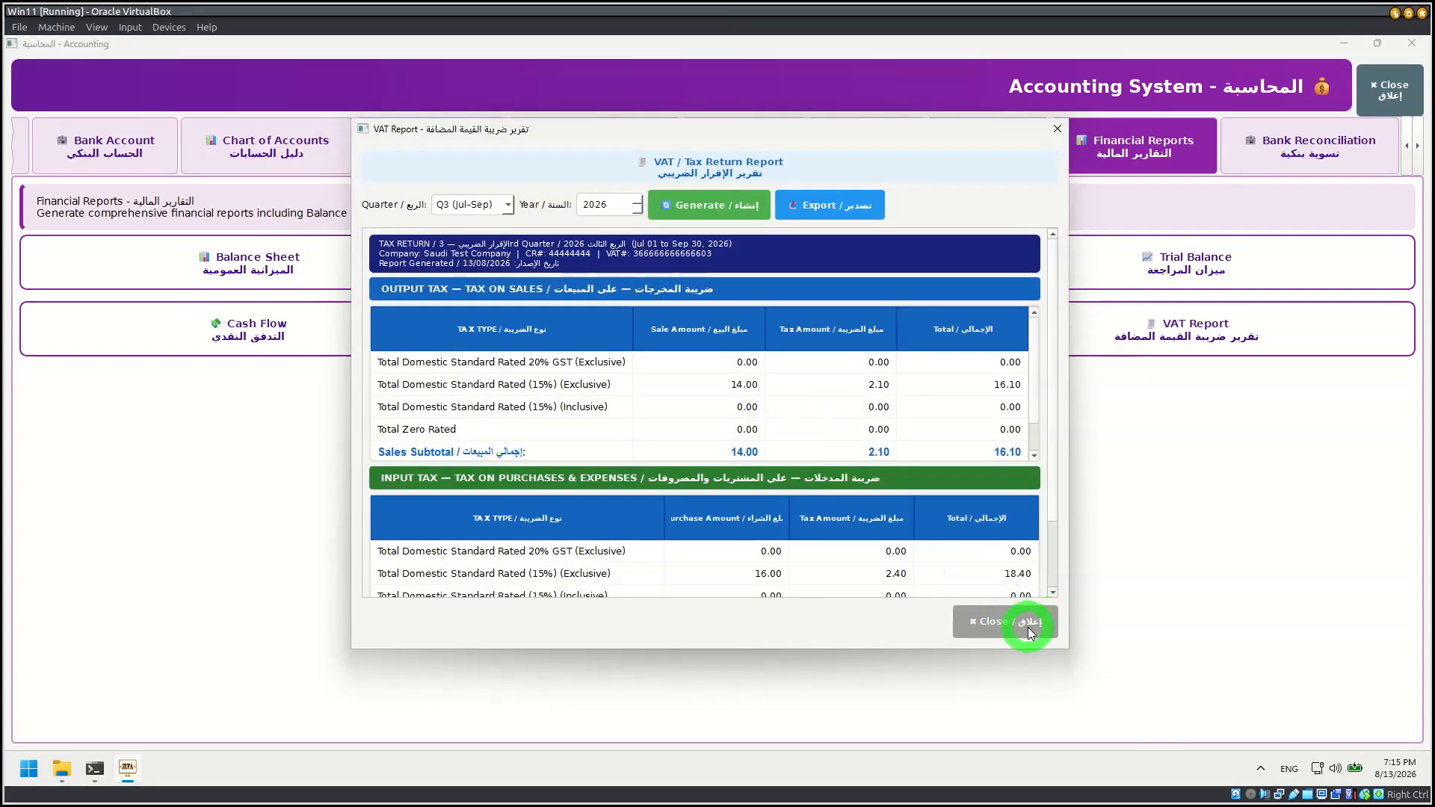
{"action": "left_click", "coordinate": [1036, 622]}
Step: Open the Bank Reconciliation module from Accounting, view its statement import page, and close it
{"action": "left_click", "coordinate": [1330, 217]}
{"action": "left_click", "coordinate": [1310, 155]}
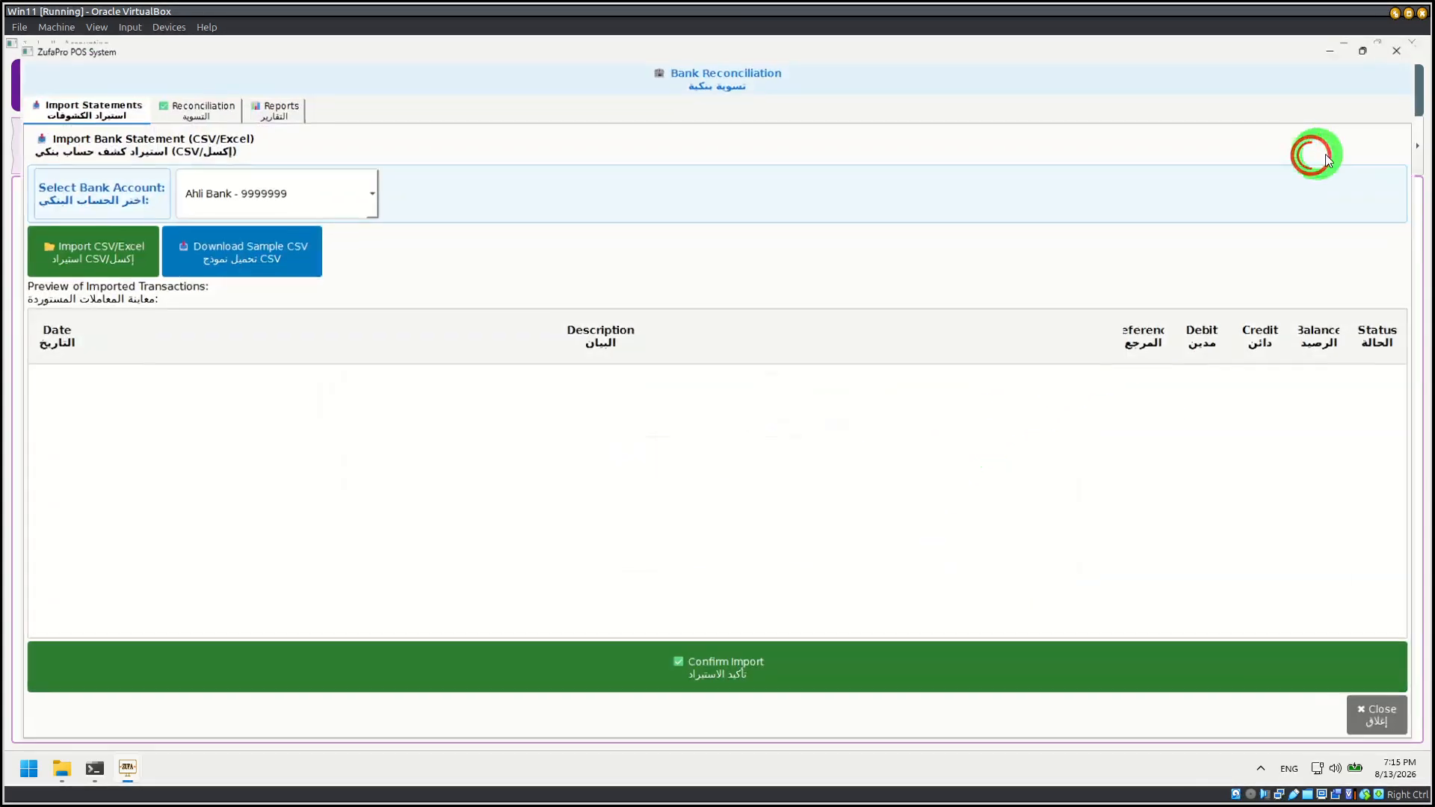
{"action": "left_click", "coordinate": [1401, 714]}
Step: Display the accounting periods of fiscal year y2026 under Fiscal Periods, and close the Accounting module
{"action": "left_click", "coordinate": [1418, 145]}
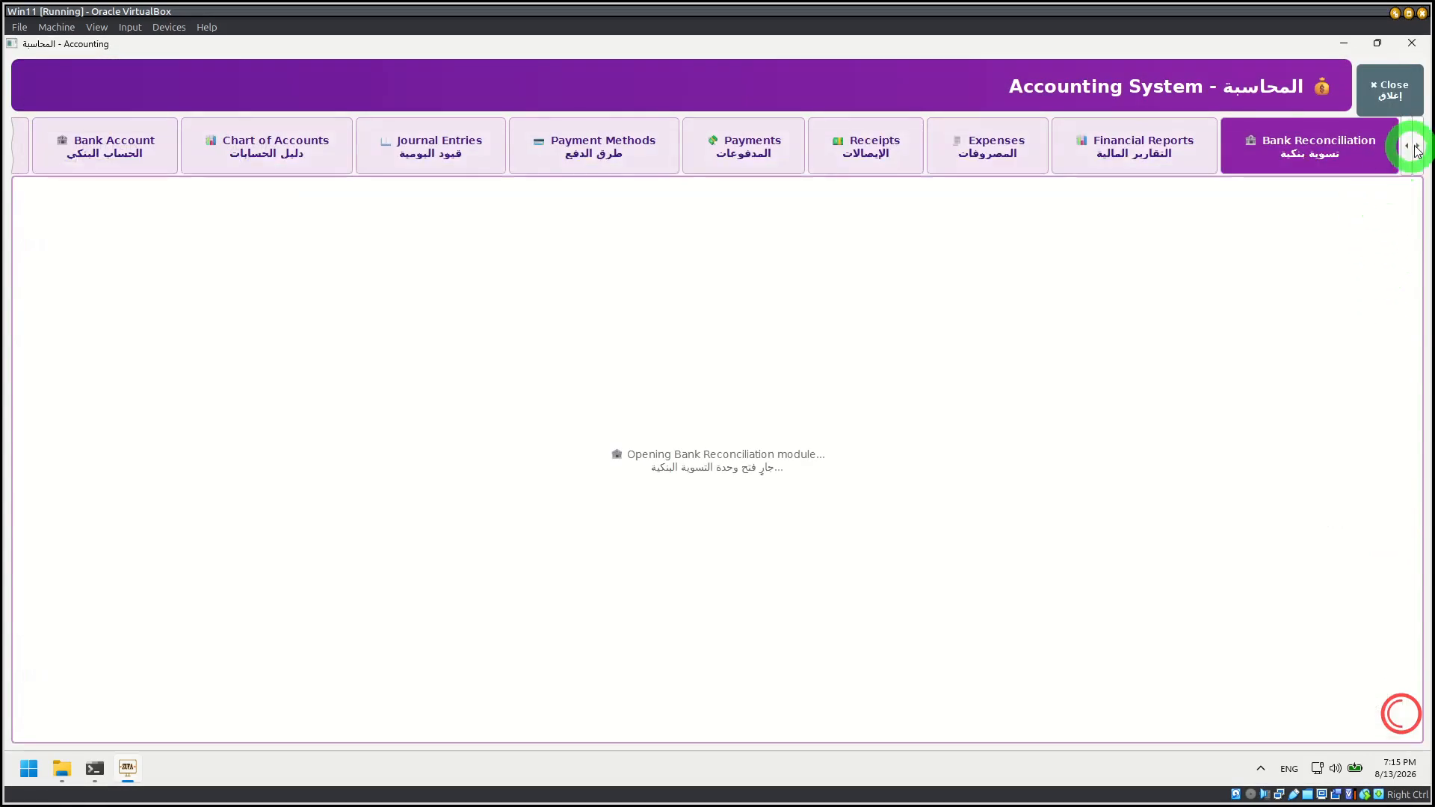
{"action": "left_click", "coordinate": [1356, 141]}
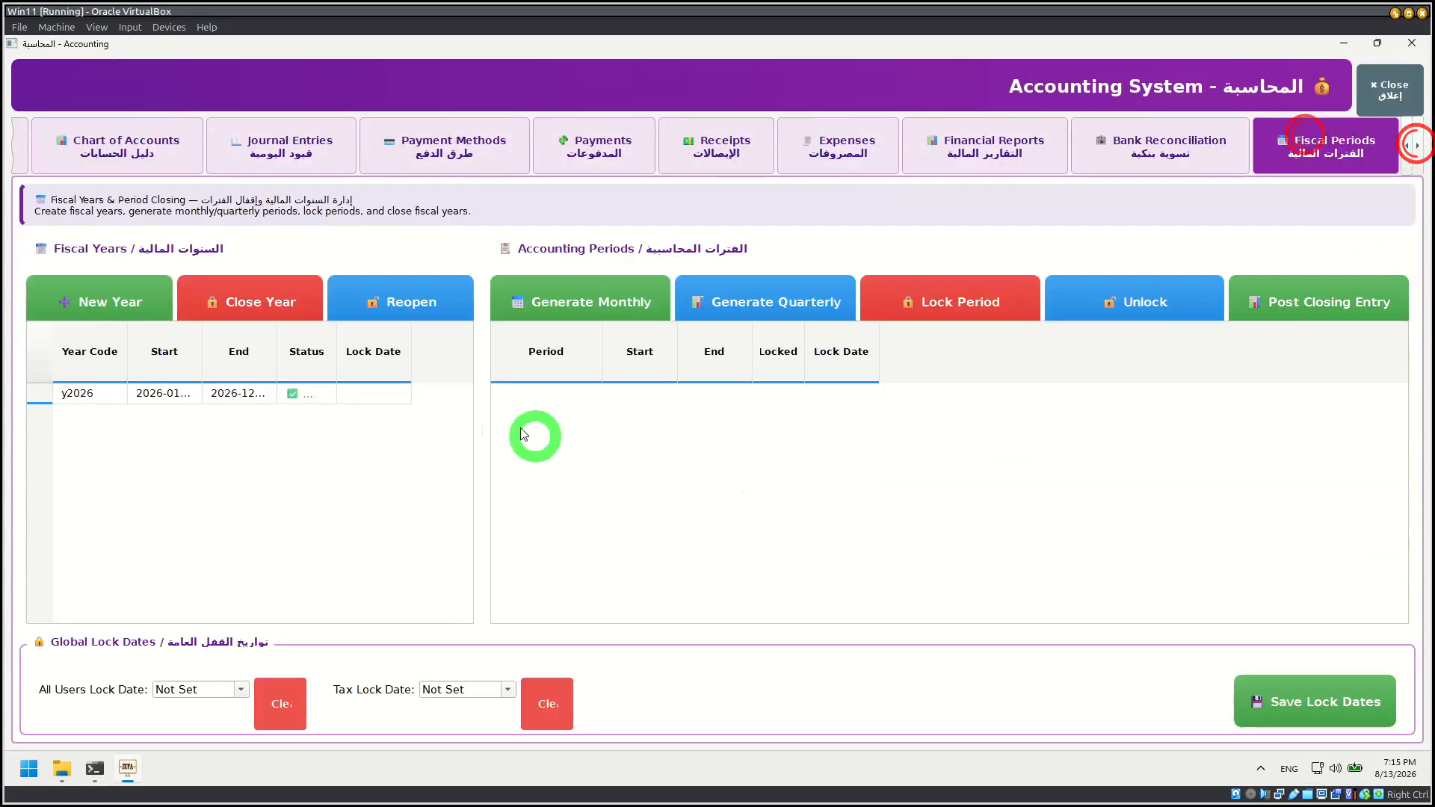
{"action": "left_click", "coordinate": [134, 390]}
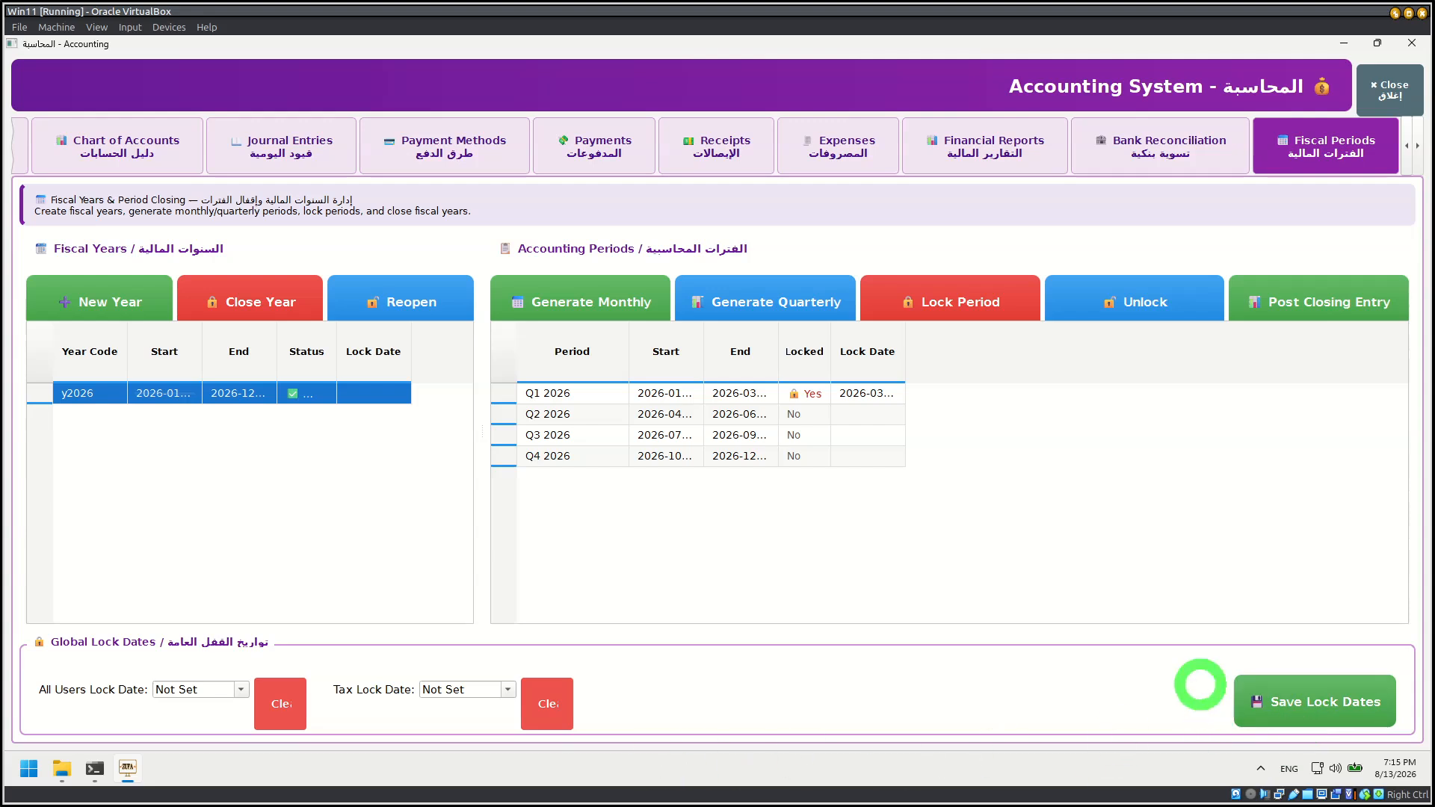
{"action": "left_click", "coordinate": [1389, 91]}
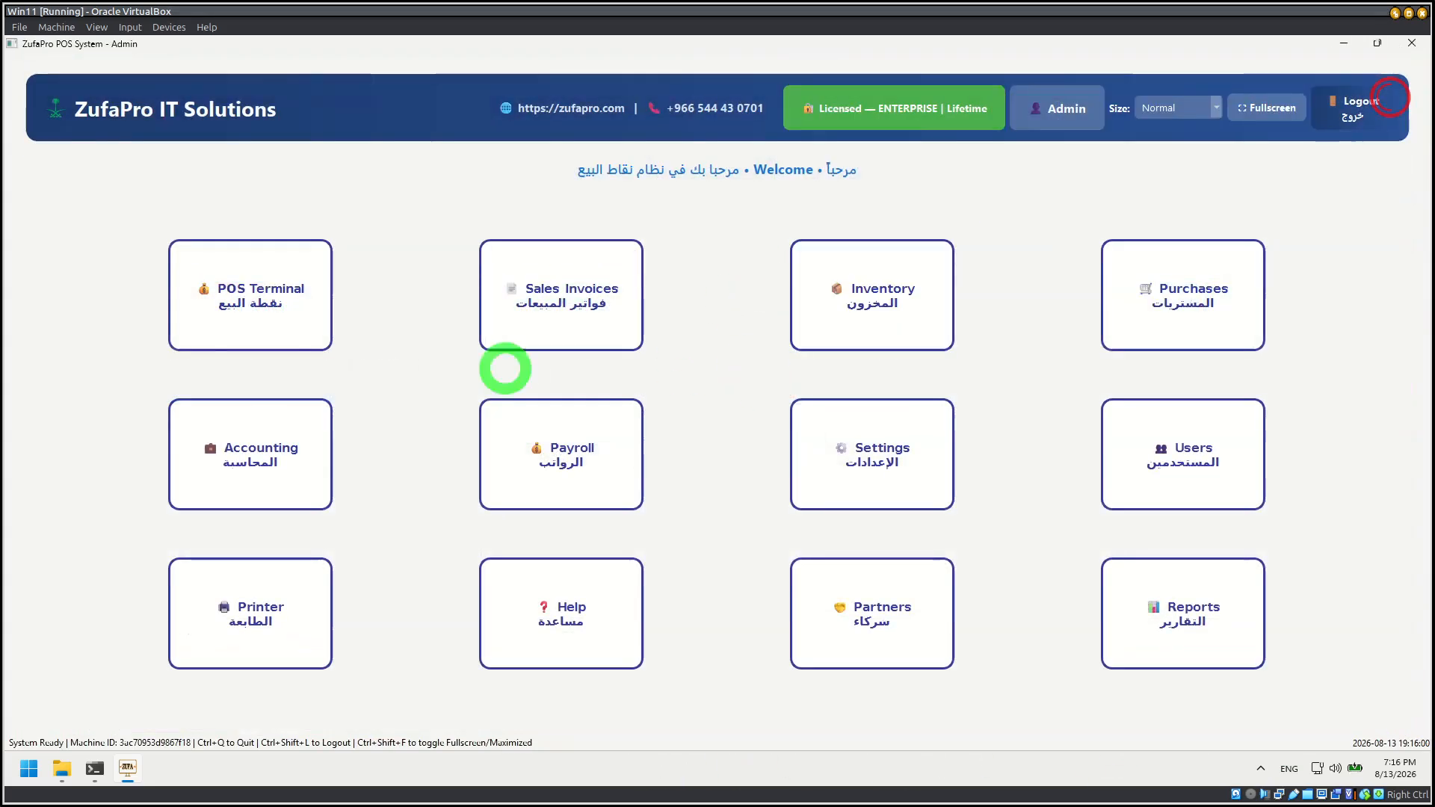
Step: Open the POS Terminal's terminal selection, cancel it without starting the POS, and dismiss the notice
{"action": "left_click", "coordinate": [239, 283]}
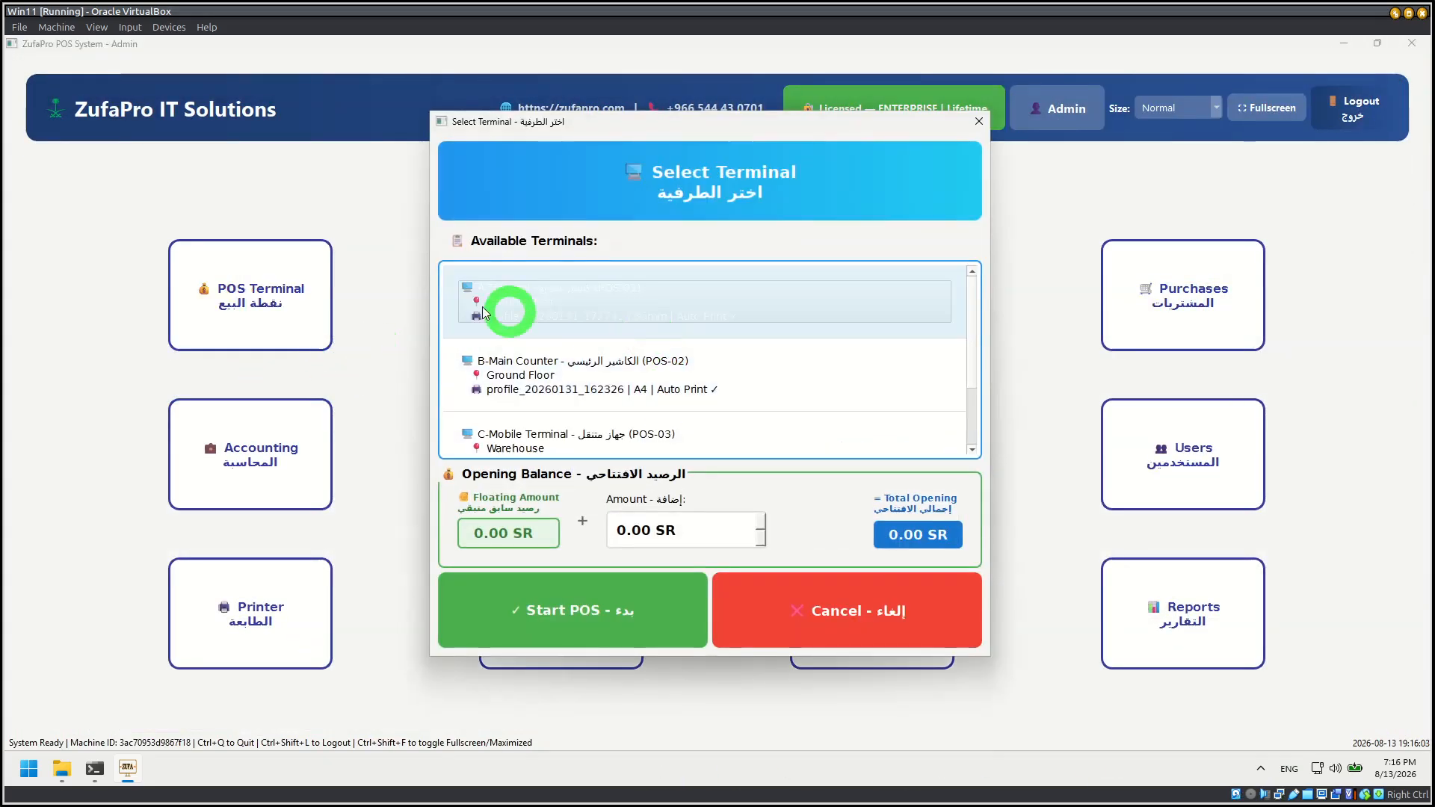
{"action": "left_click", "coordinate": [841, 627]}
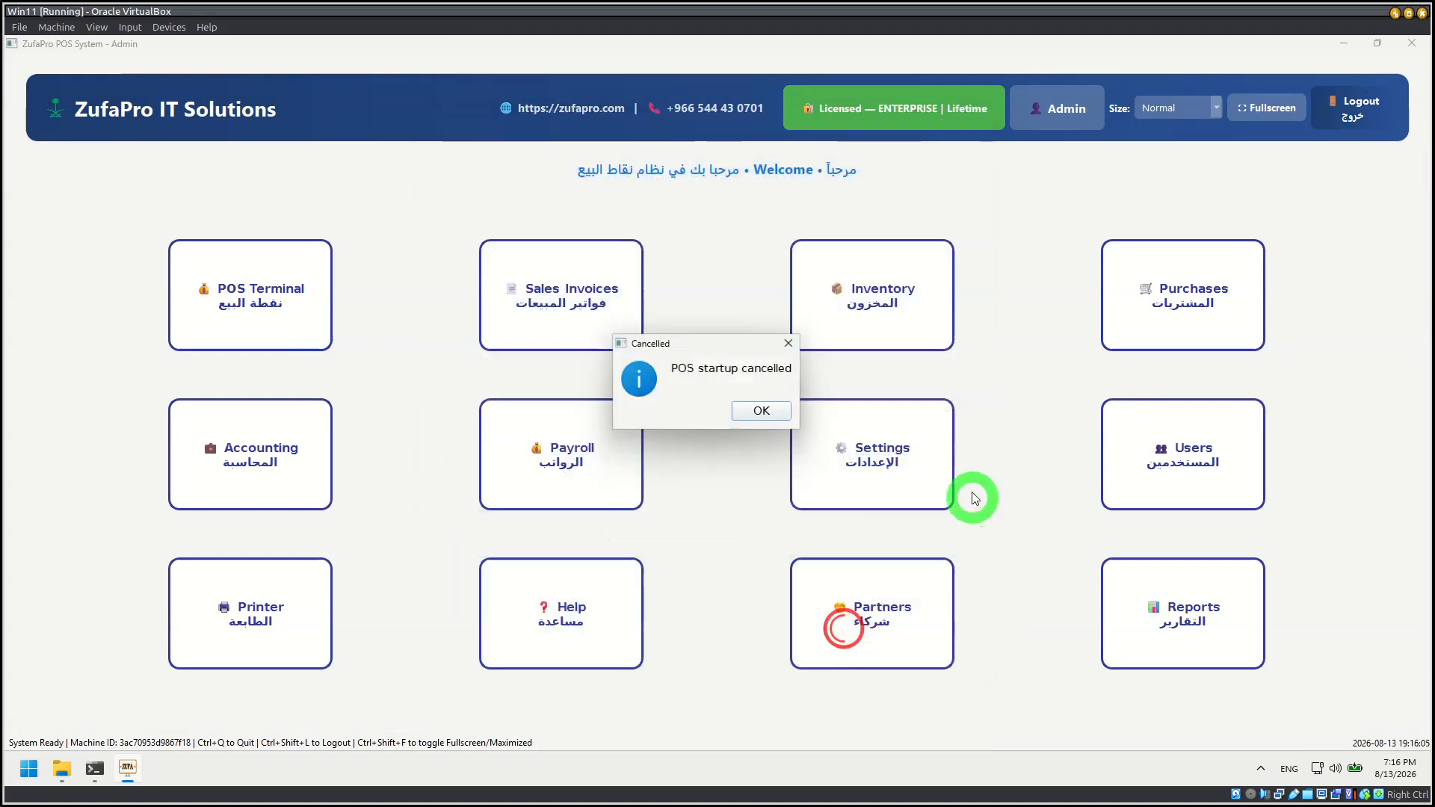
{"action": "left_click", "coordinate": [762, 411]}
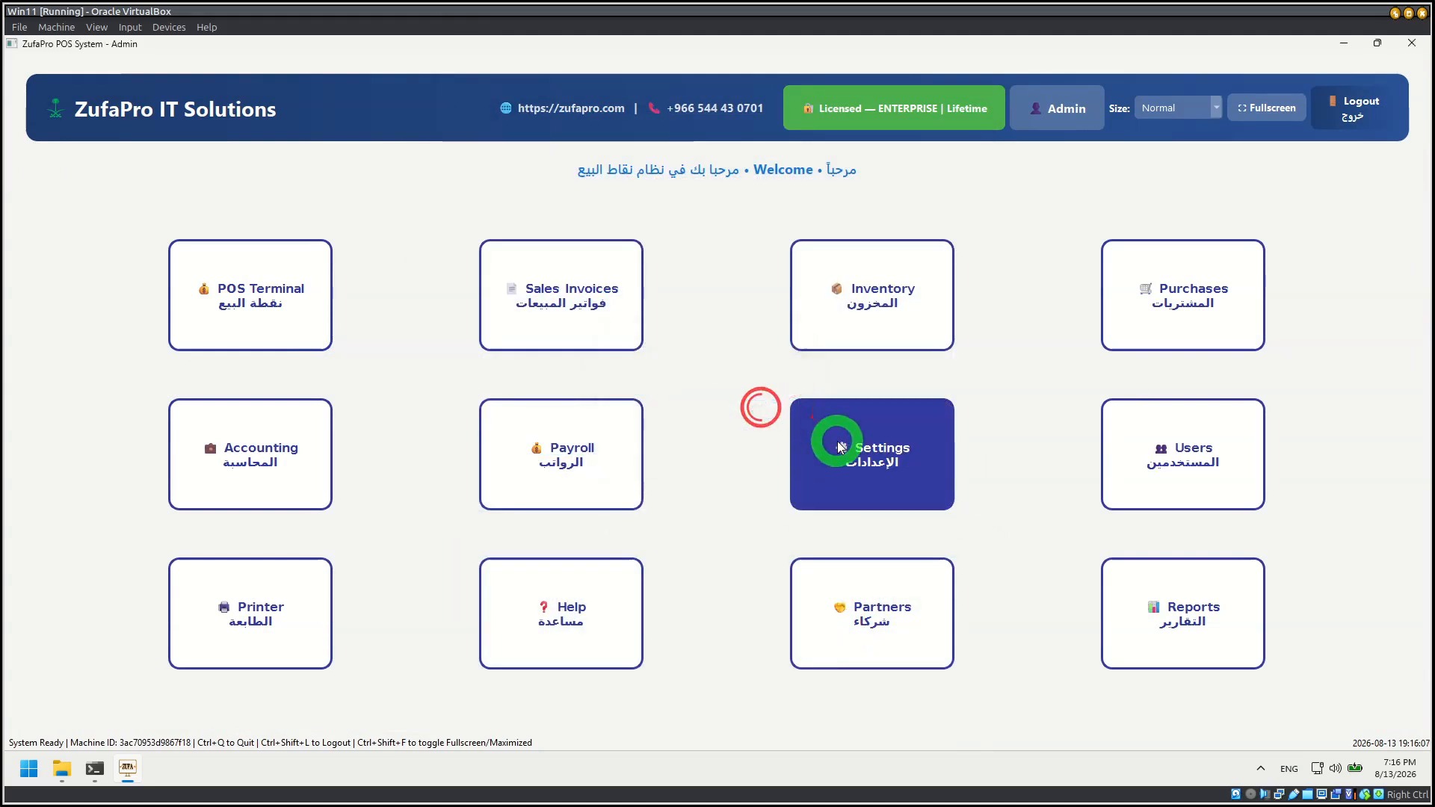
Step: Open the system settings and display the terms and conditions for the Invoice document type
{"action": "left_click", "coordinate": [837, 441]}
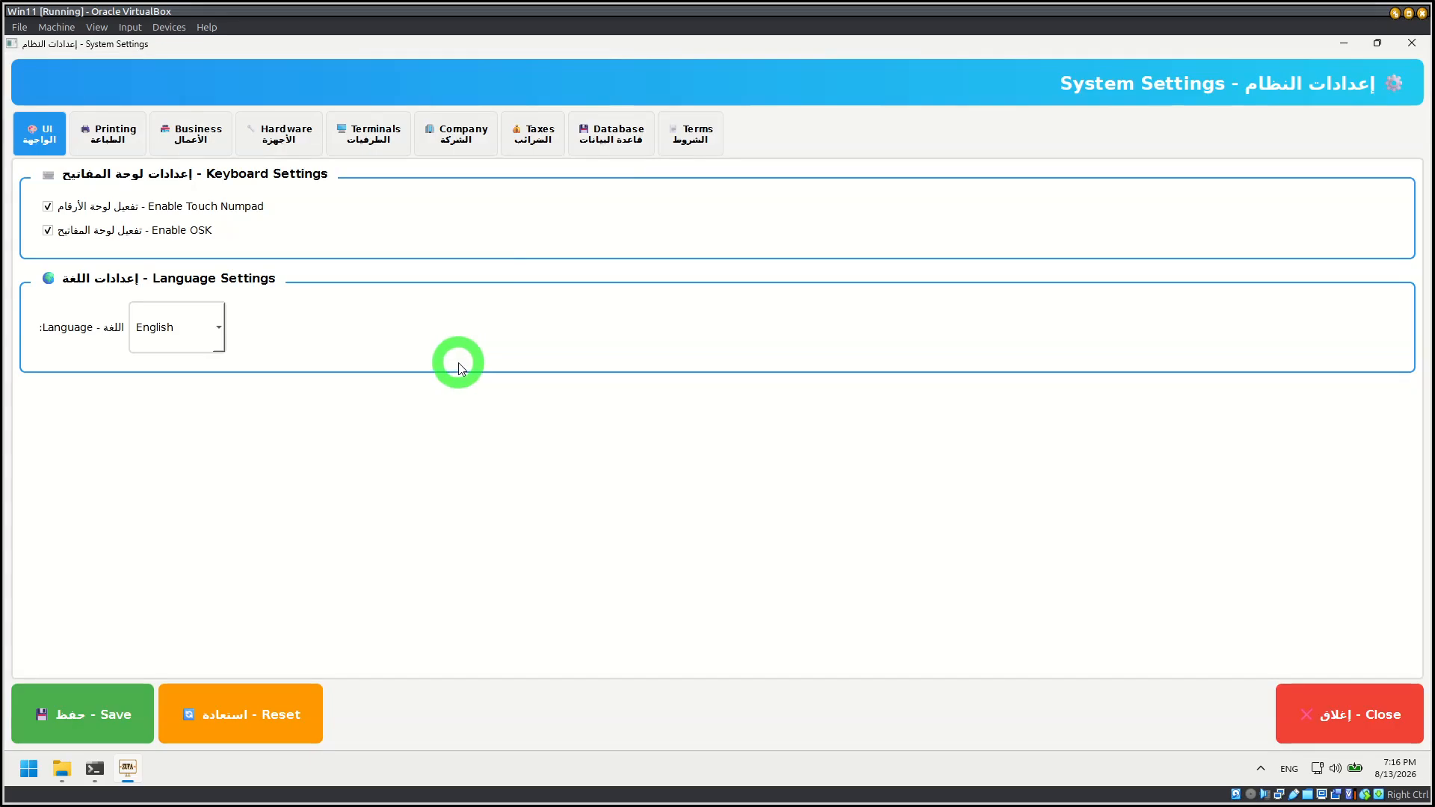
{"action": "left_click", "coordinate": [686, 137]}
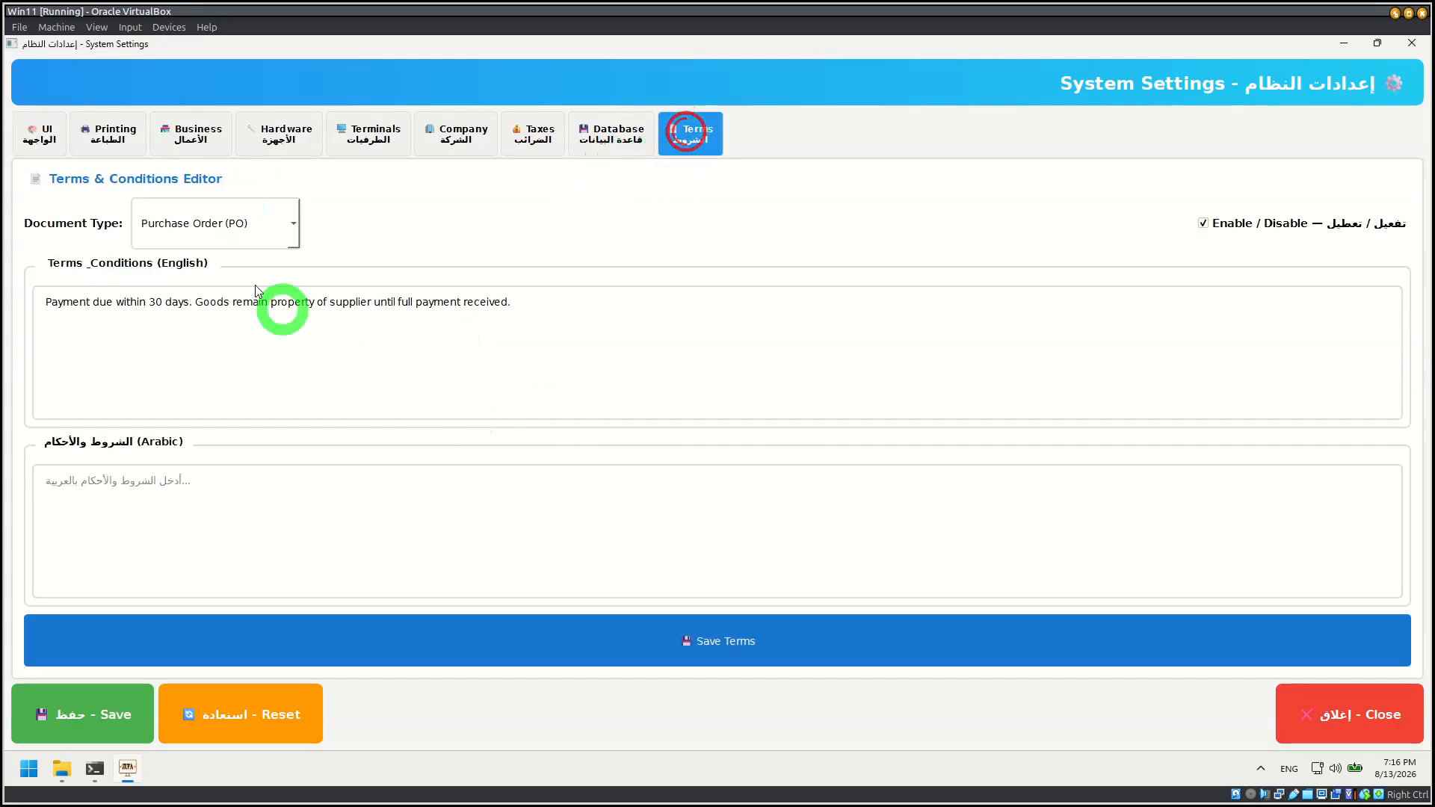
{"action": "left_click", "coordinate": [231, 223]}
{"action": "left_click", "coordinate": [206, 270]}
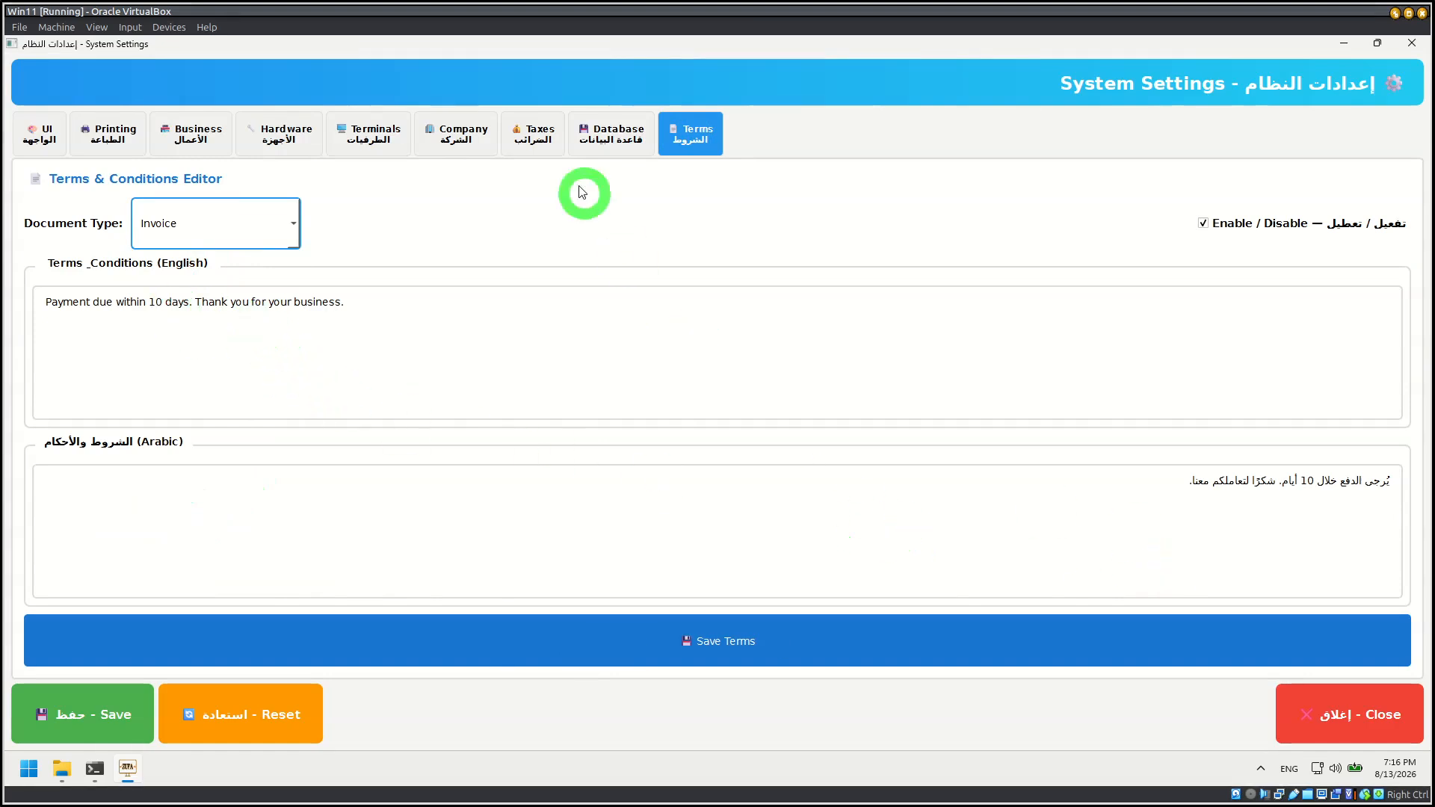
Step: Review the database settings through to Deployment Mode, and test the connection to the local server
{"action": "left_click", "coordinate": [598, 129]}
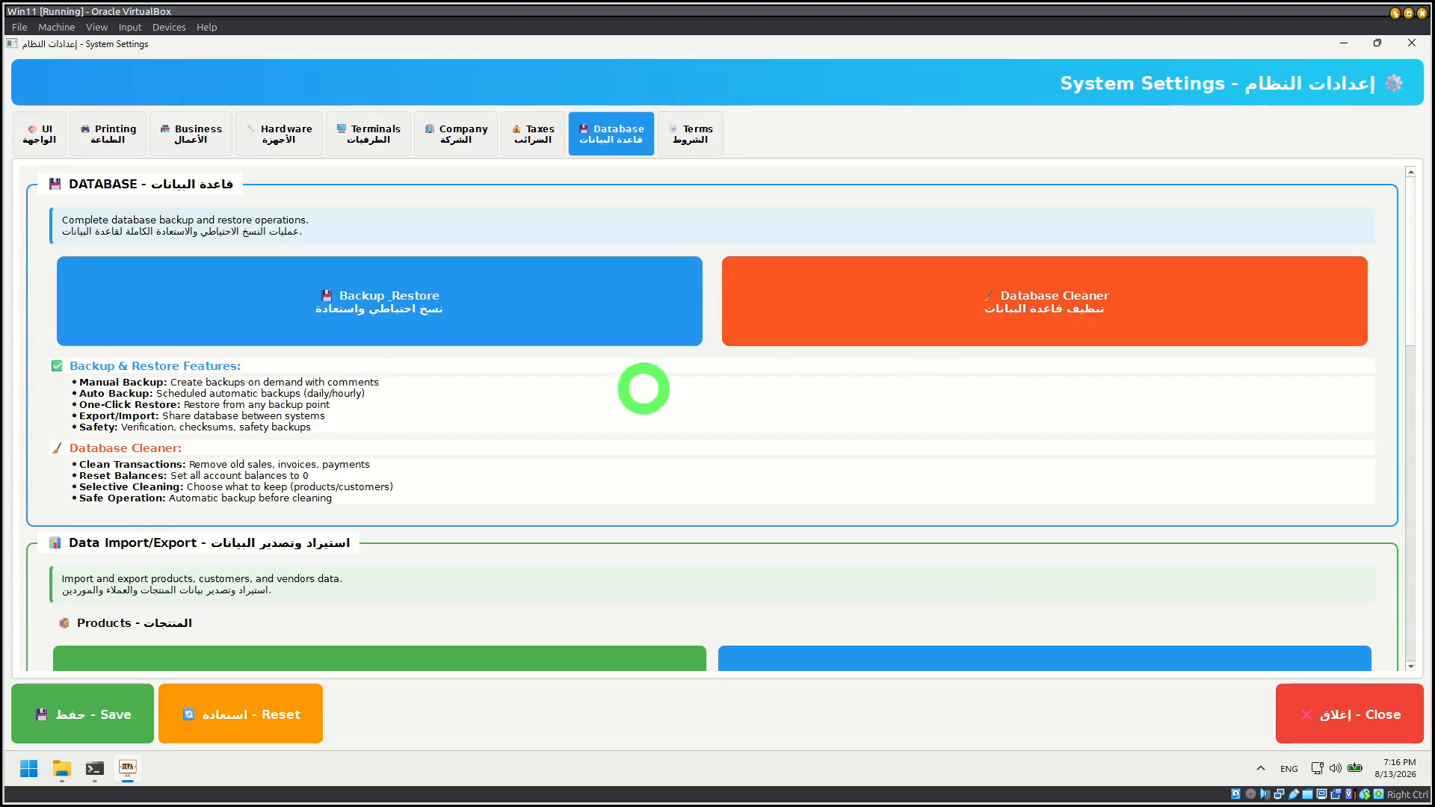
{"action": "scroll", "coordinate": [426, 411], "scroll_direction": "down", "scroll_amount": 5}
{"action": "scroll", "coordinate": [396, 404], "scroll_direction": "down", "scroll_amount": 8}
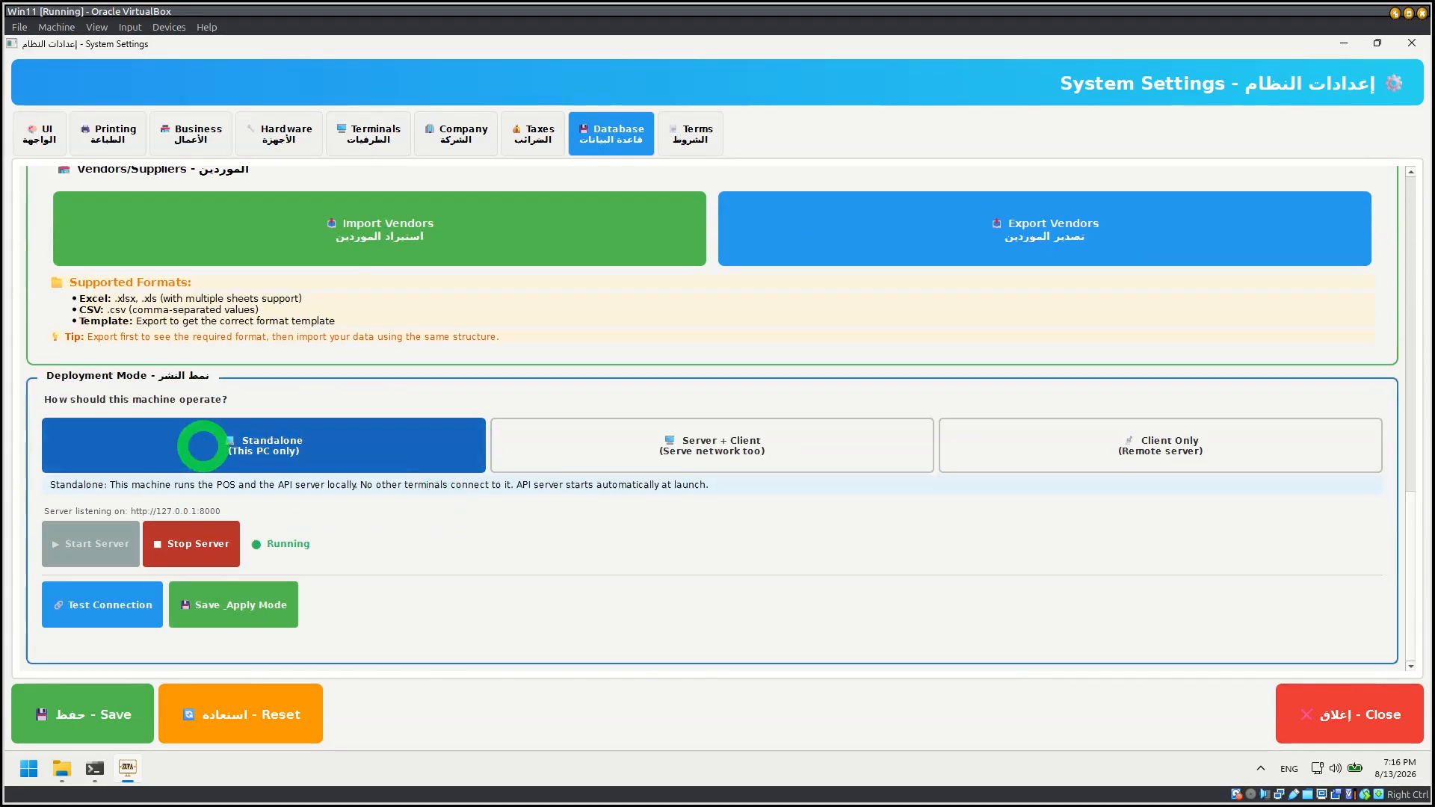
{"action": "left_click", "coordinate": [203, 559]}
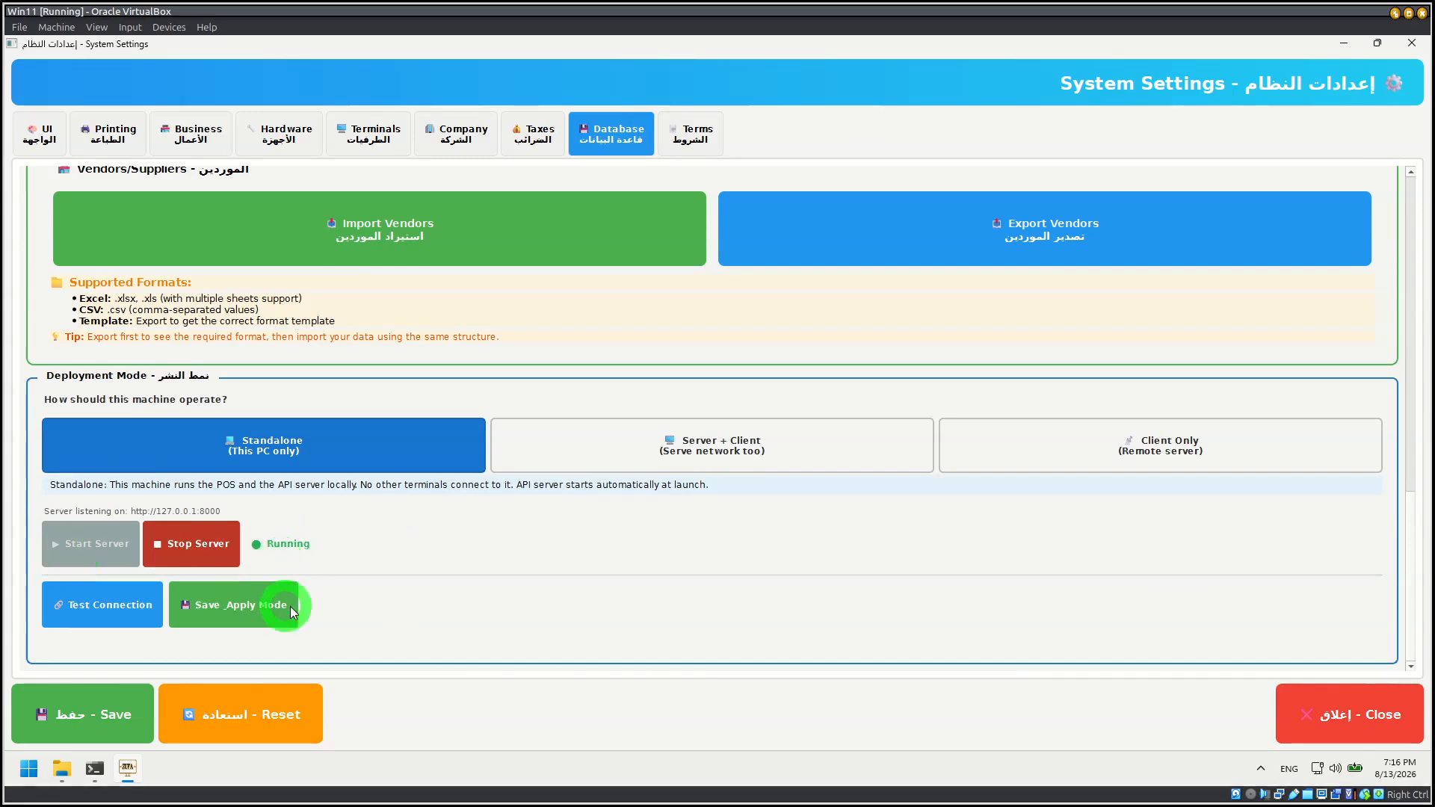
{"action": "left_click", "coordinate": [81, 627]}
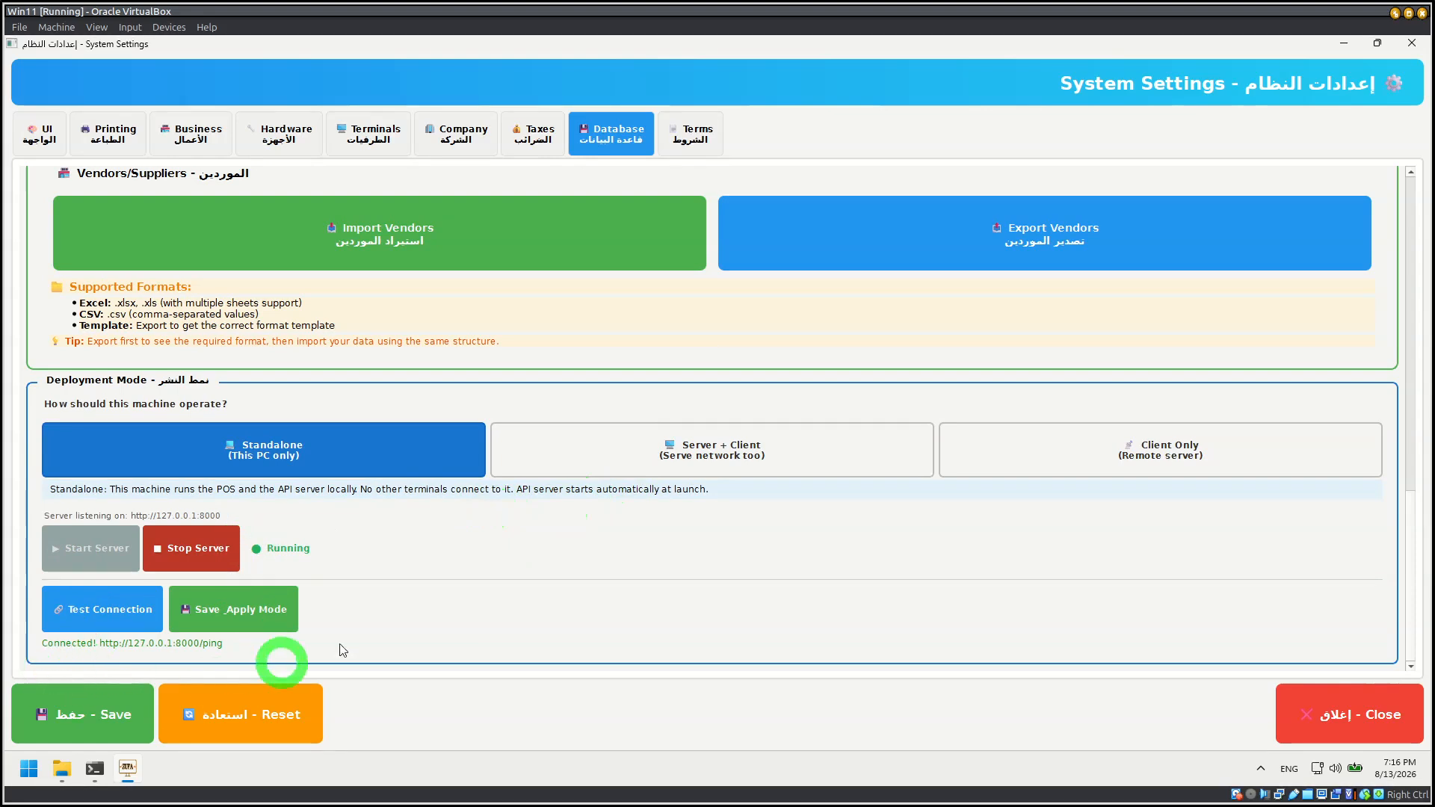
{"action": "scroll", "coordinate": [449, 515], "scroll_direction": "up", "scroll_amount": 10}
{"action": "scroll", "coordinate": [441, 448], "scroll_direction": "up", "scroll_amount": 4}
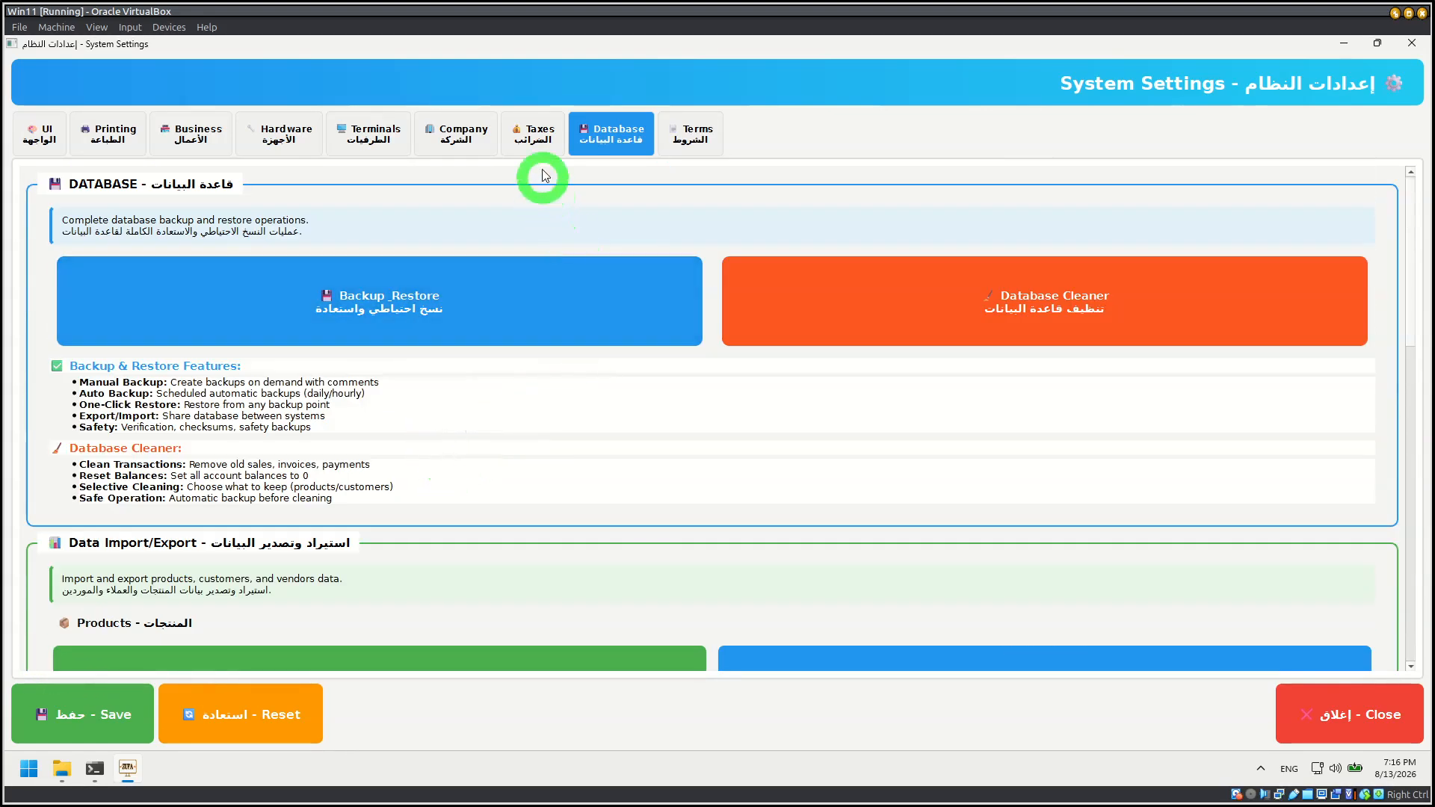
Step: In the tax settings, load the VAT 15% Inclusive and GST 20% definitions to view their details
{"action": "left_click", "coordinate": [536, 133]}
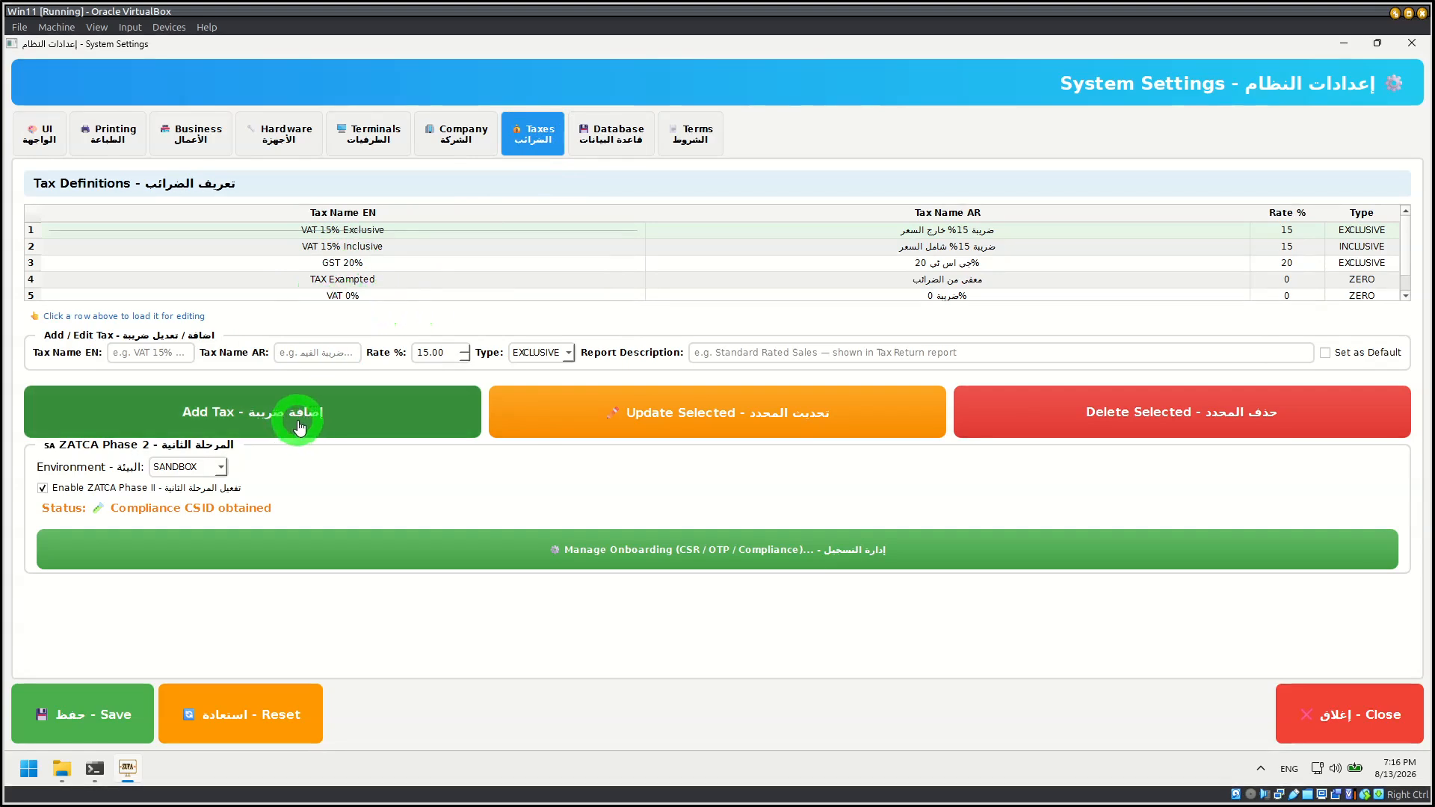
{"action": "left_click", "coordinate": [358, 249]}
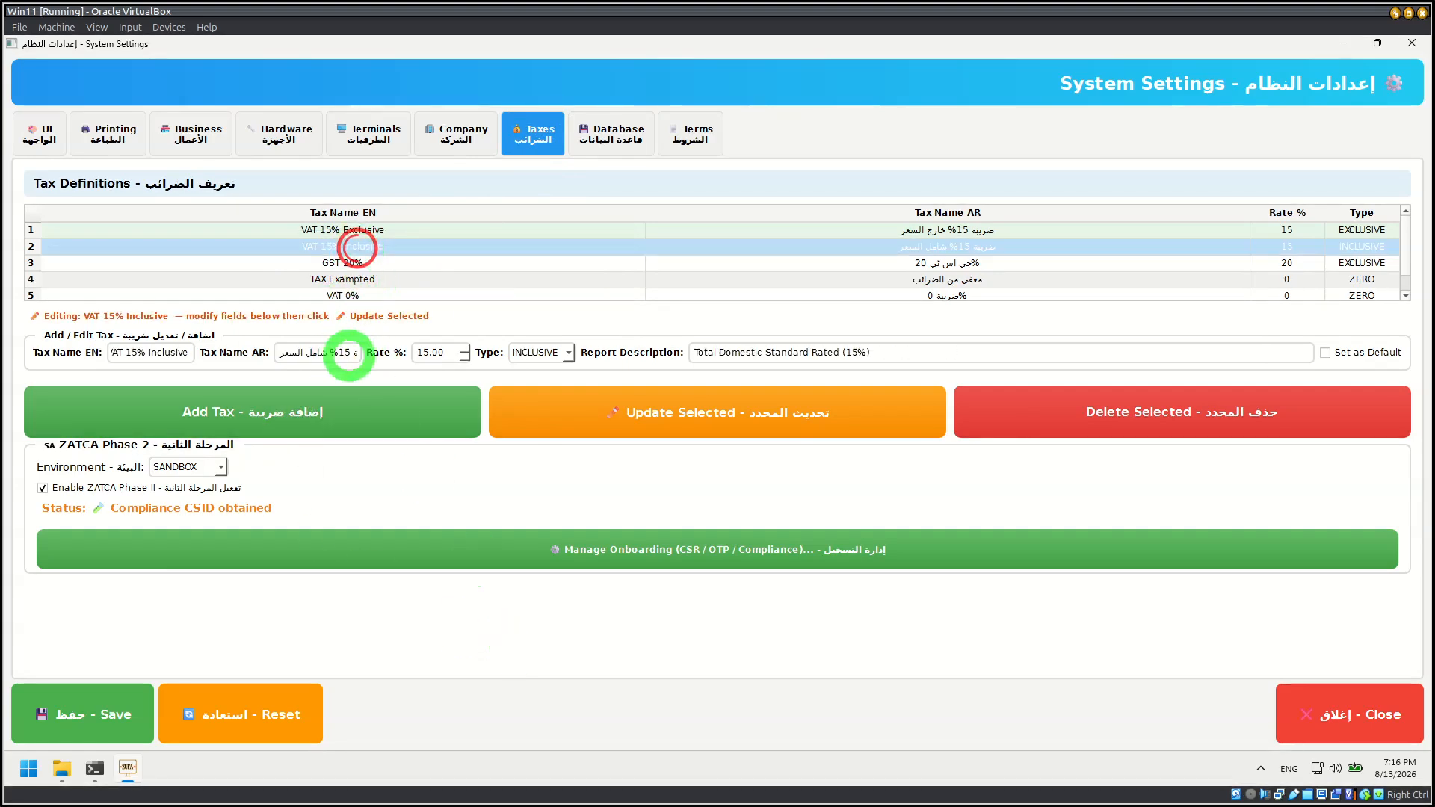
{"action": "left_click", "coordinate": [371, 262]}
{"action": "left_click", "coordinate": [371, 261]}
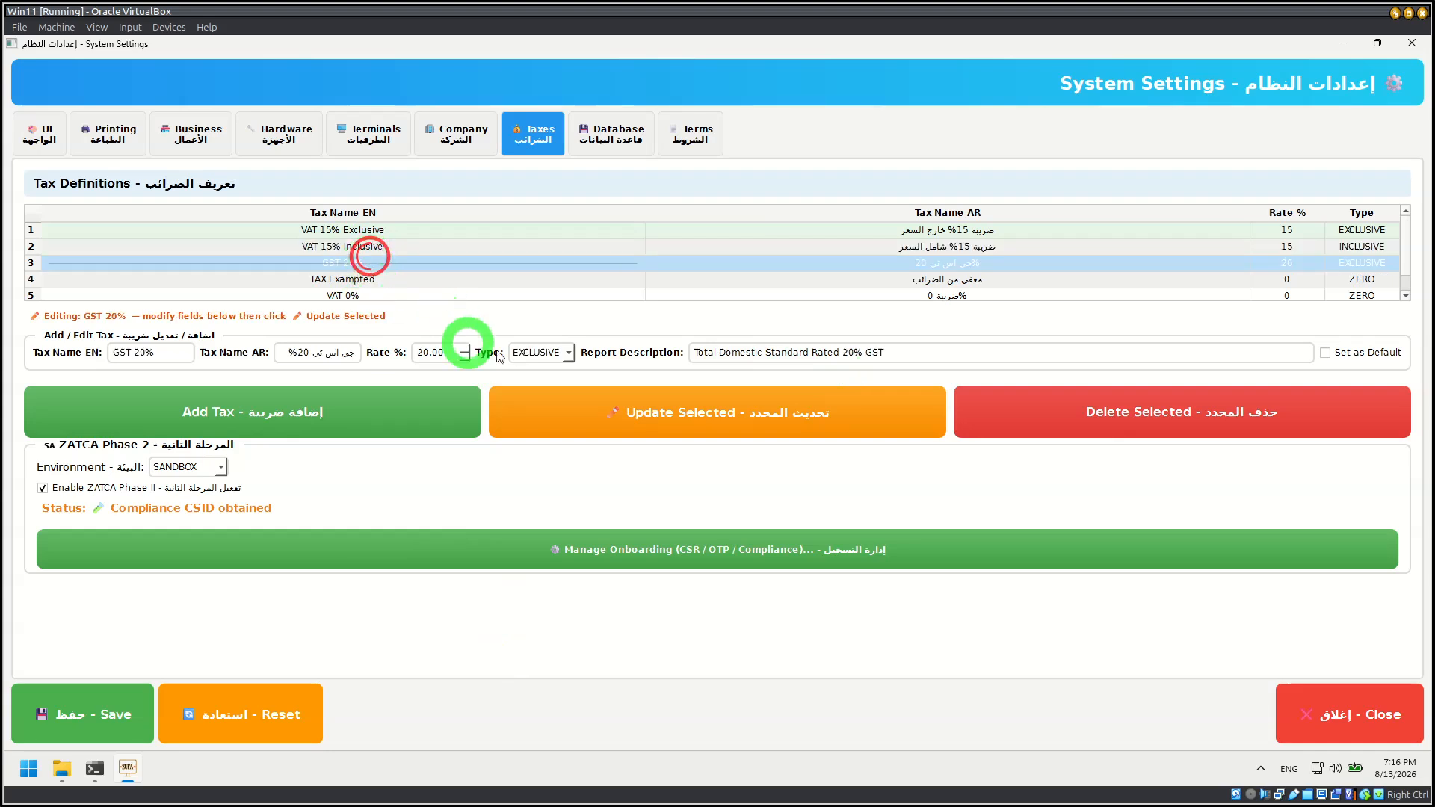
Step: View the environment choices for ZATCA Phase 2 and leave the selection on SANDBOX
{"action": "left_click", "coordinate": [210, 468]}
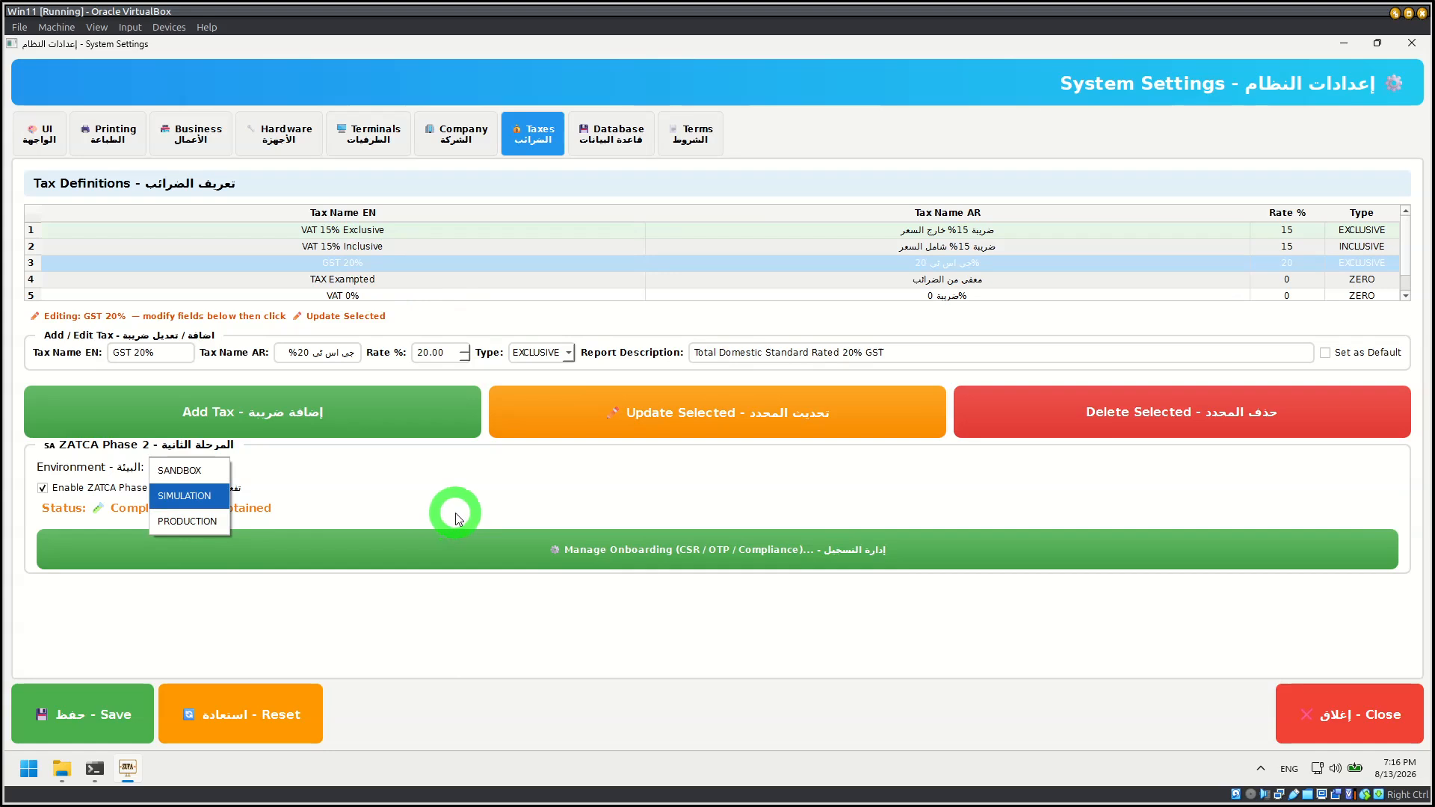
{"action": "left_click", "coordinate": [574, 496]}
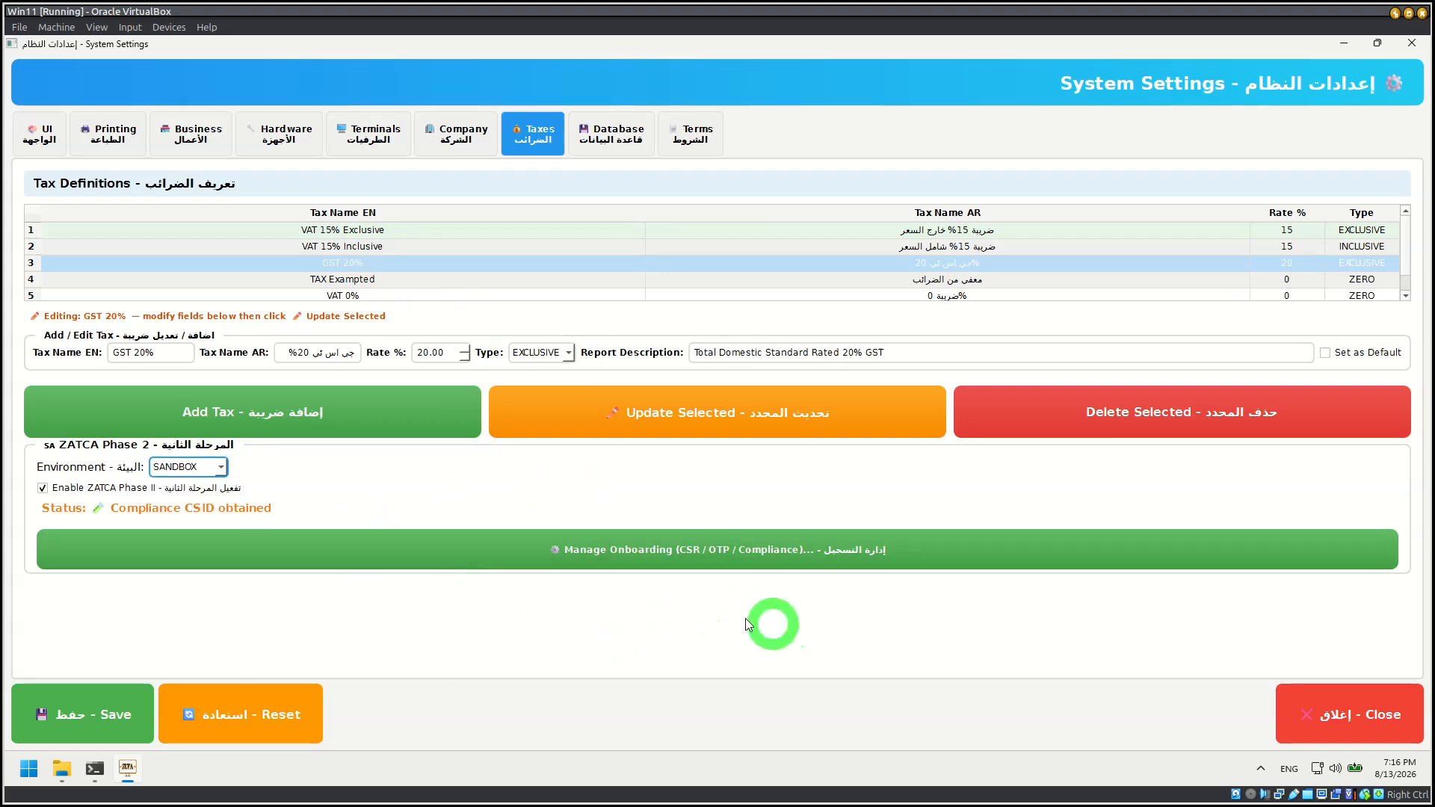
{"action": "left_click", "coordinate": [473, 491]}
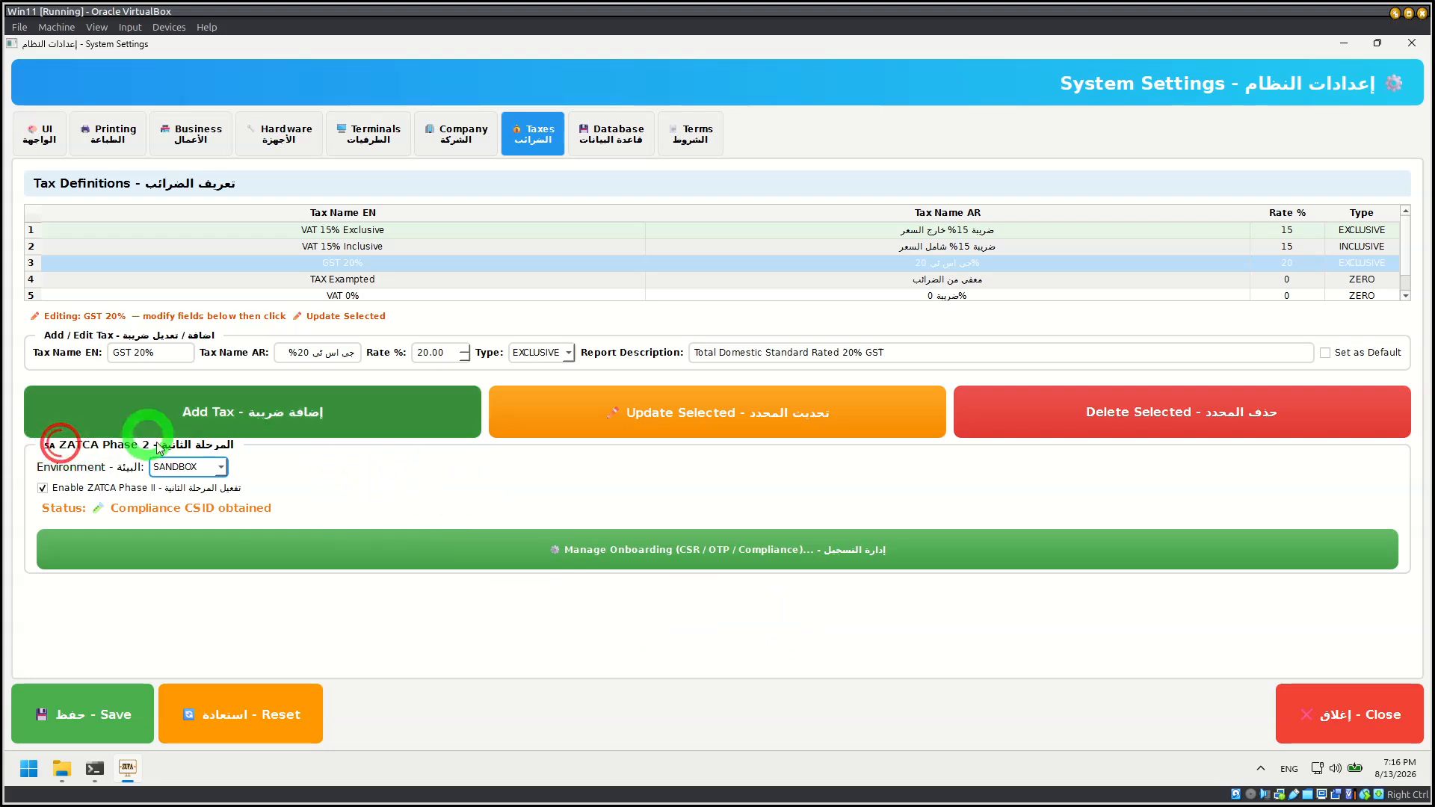
Step: Review the company settings from the logo through the company information to the bank details
{"action": "left_click", "coordinate": [464, 134]}
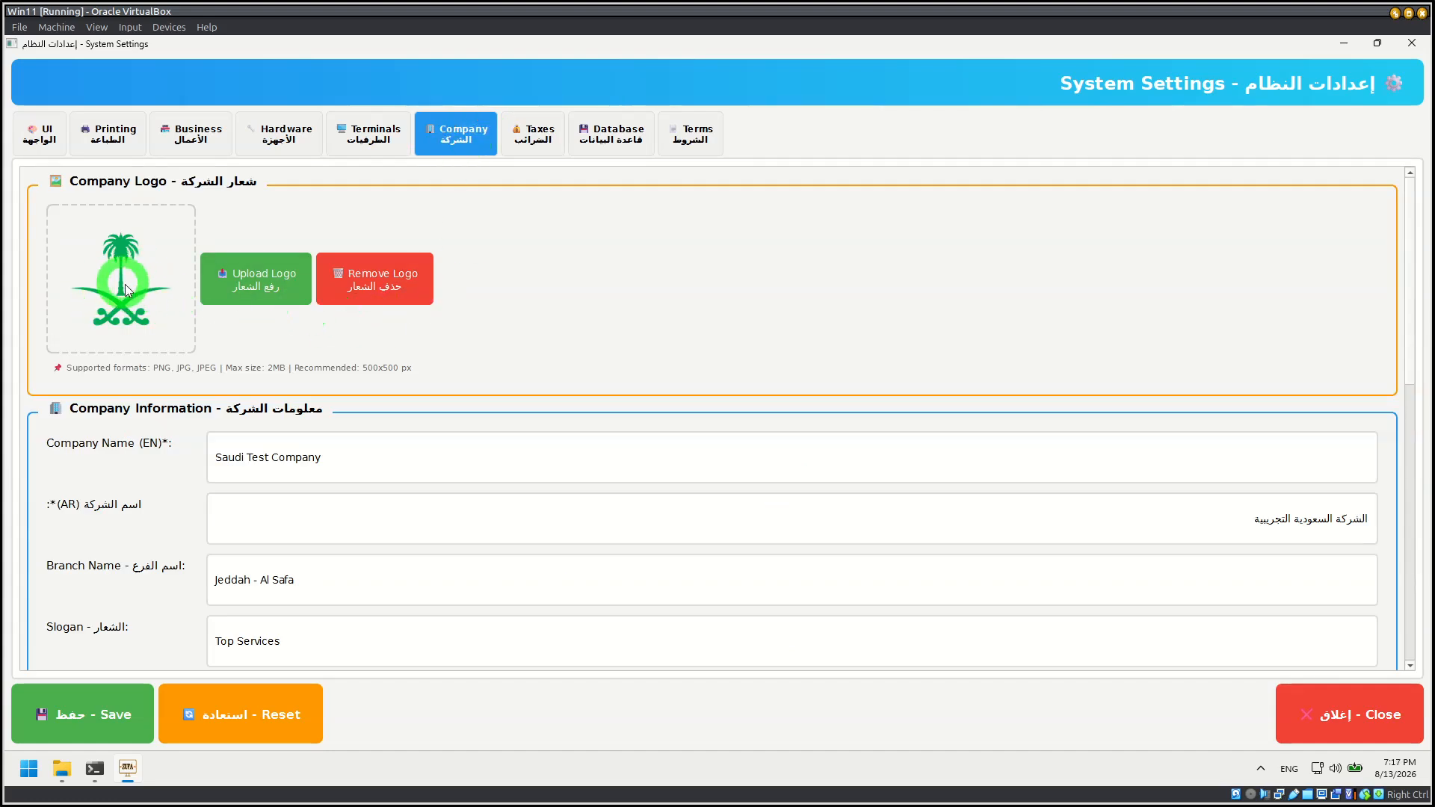
{"action": "scroll", "coordinate": [302, 482], "scroll_direction": "down", "scroll_amount": 2}
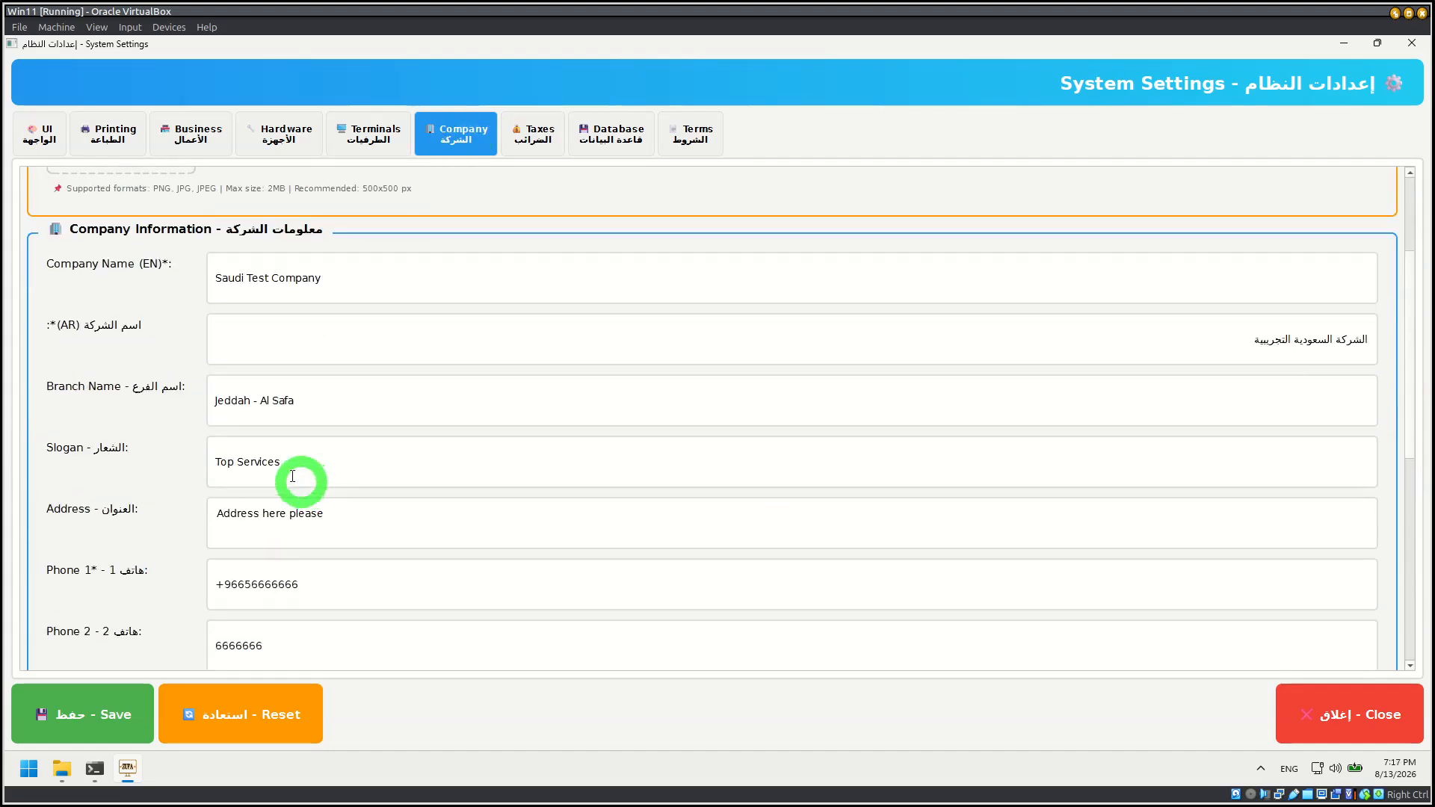
{"action": "left_click", "coordinate": [64, 442]}
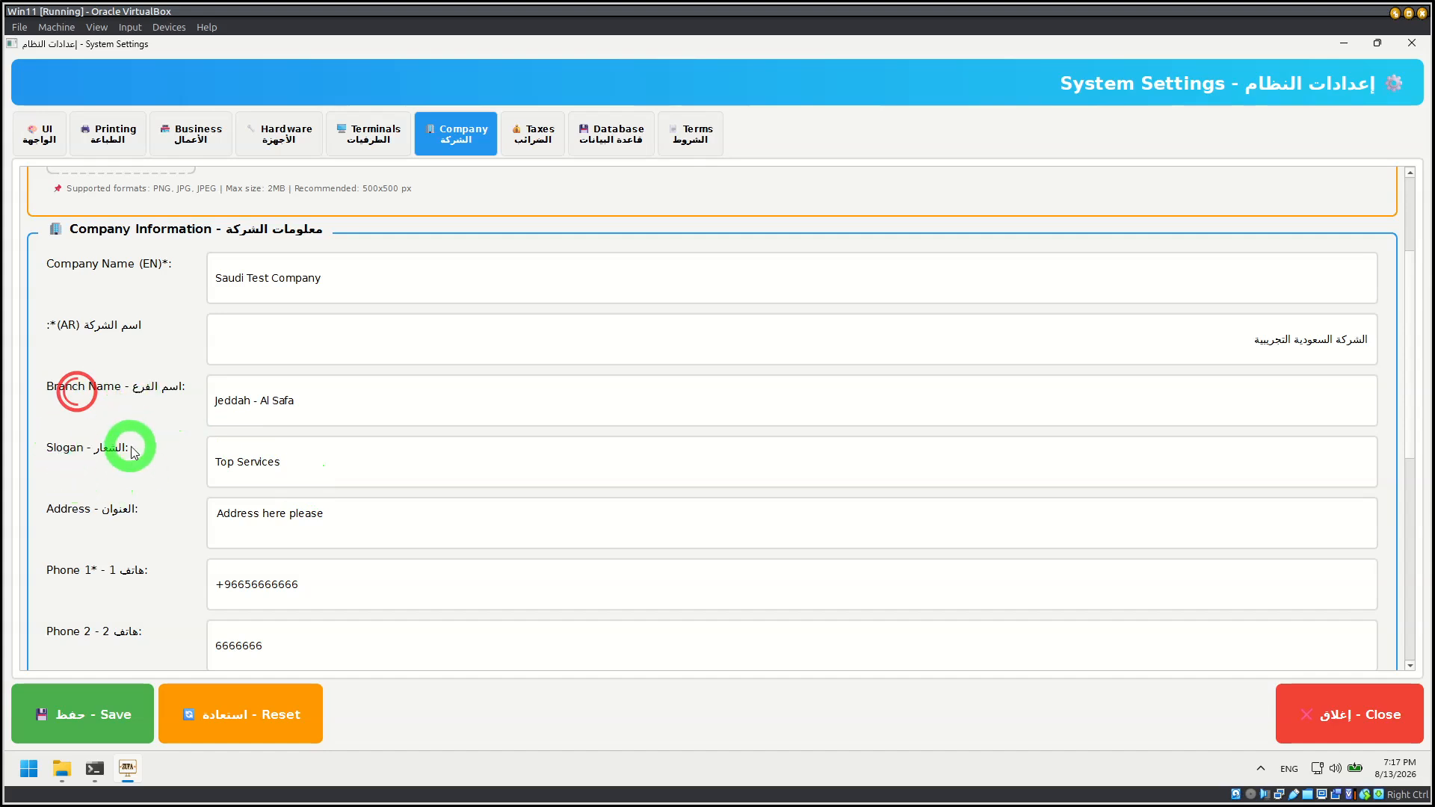
{"action": "scroll", "coordinate": [105, 561], "scroll_direction": "down", "scroll_amount": 1}
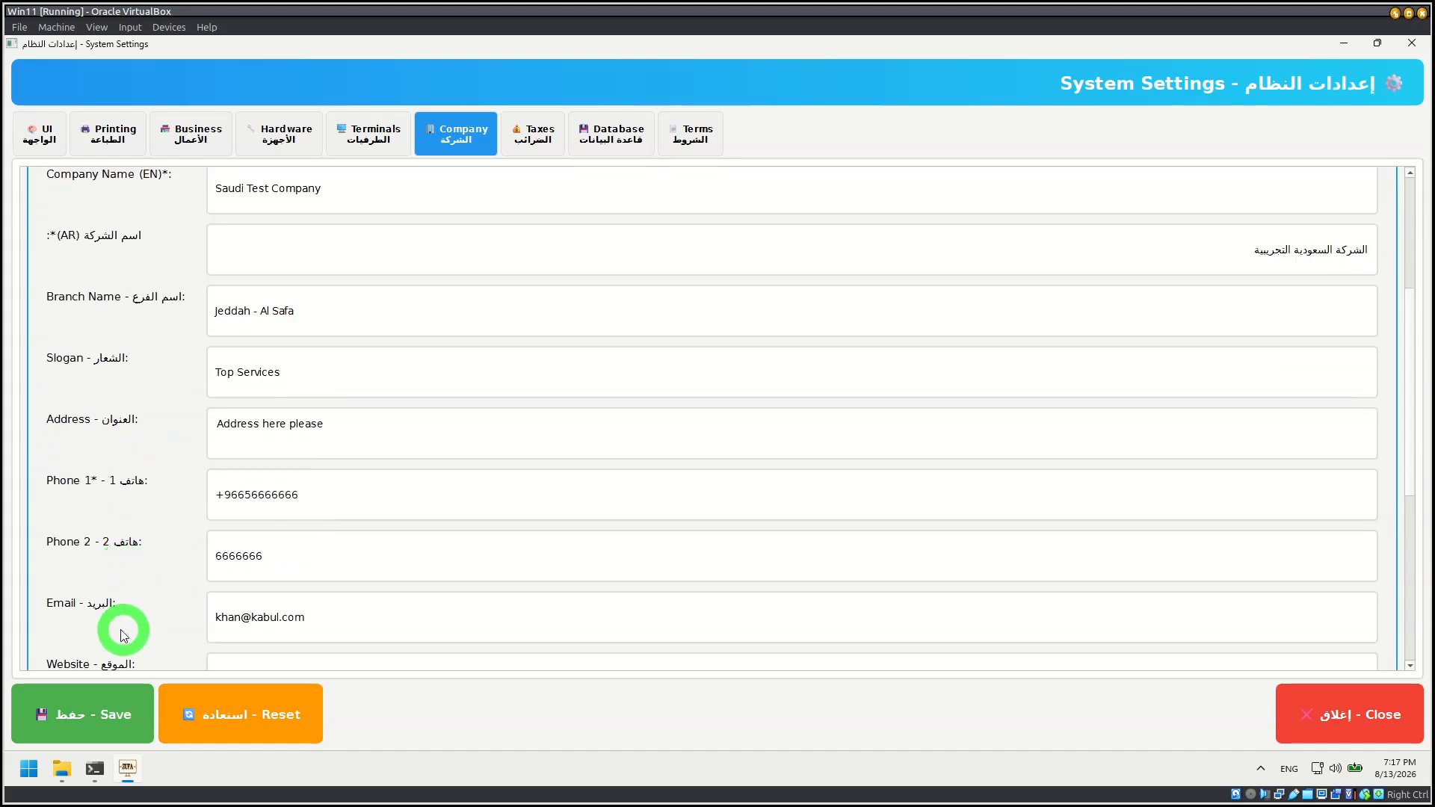
{"action": "scroll", "coordinate": [113, 598], "scroll_direction": "down", "scroll_amount": 3}
{"action": "scroll", "coordinate": [148, 531], "scroll_direction": "down", "scroll_amount": 2}
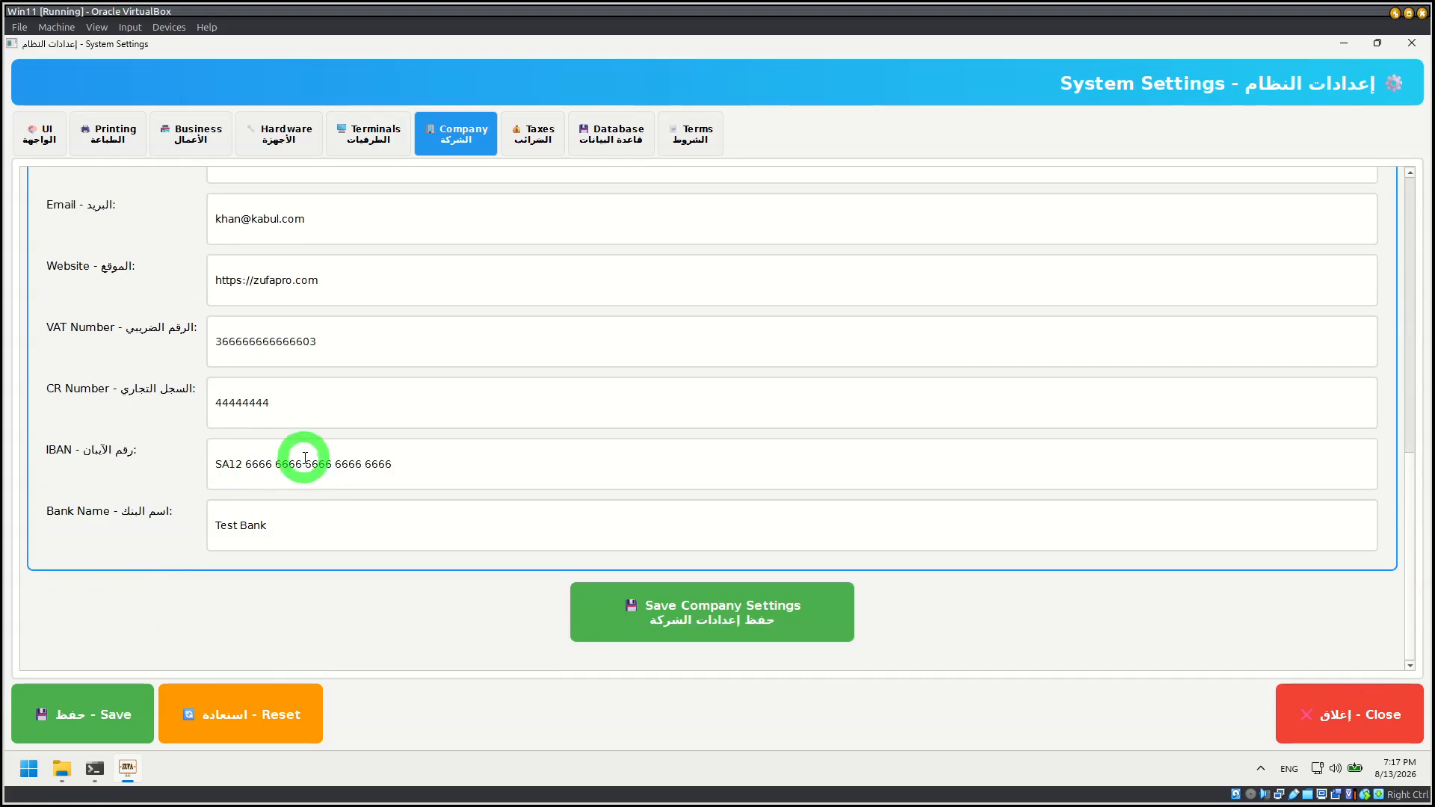
Step: Open the terminal management, look through the listed terminals and open the configuration of POS-01
{"action": "left_click", "coordinate": [365, 146]}
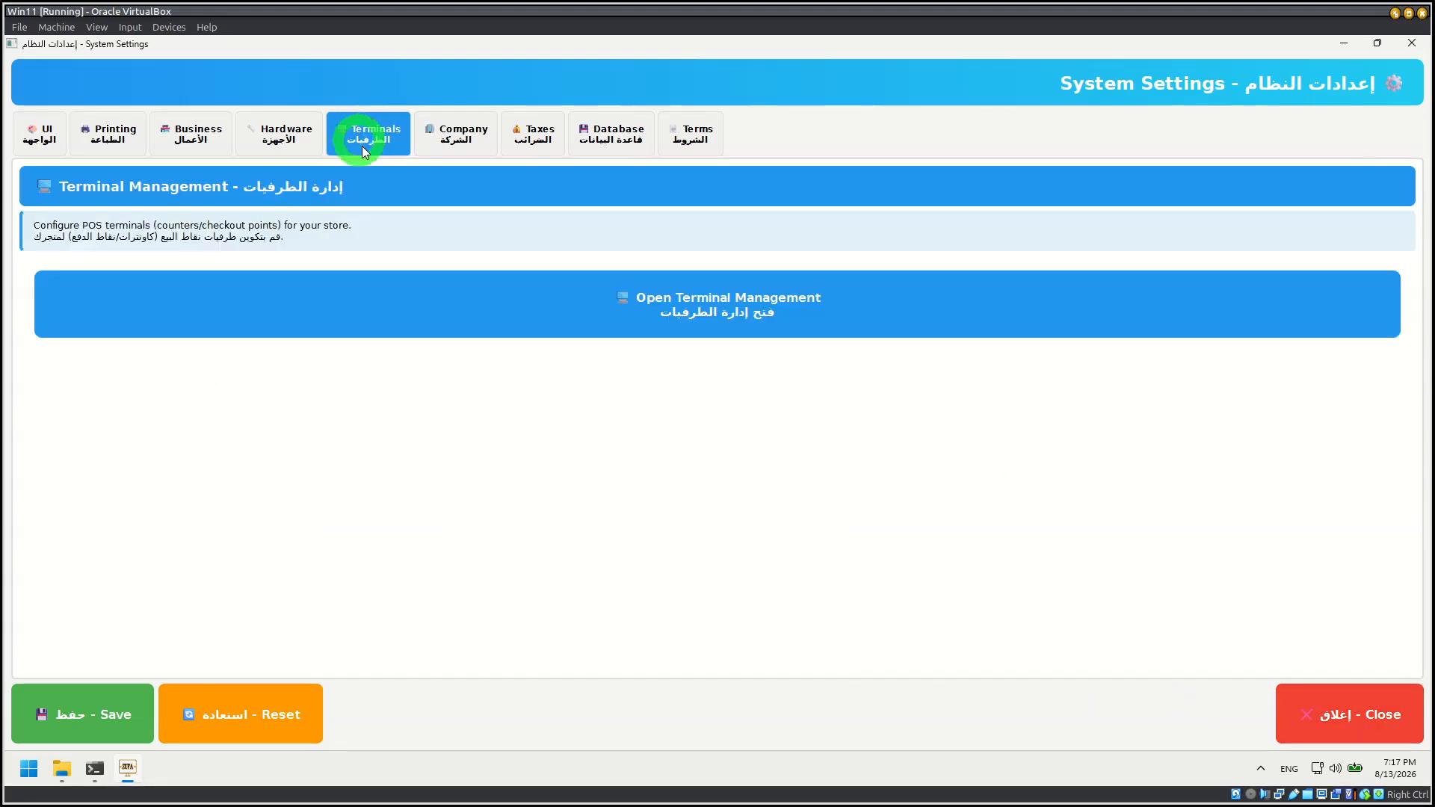
{"action": "left_click", "coordinate": [669, 310]}
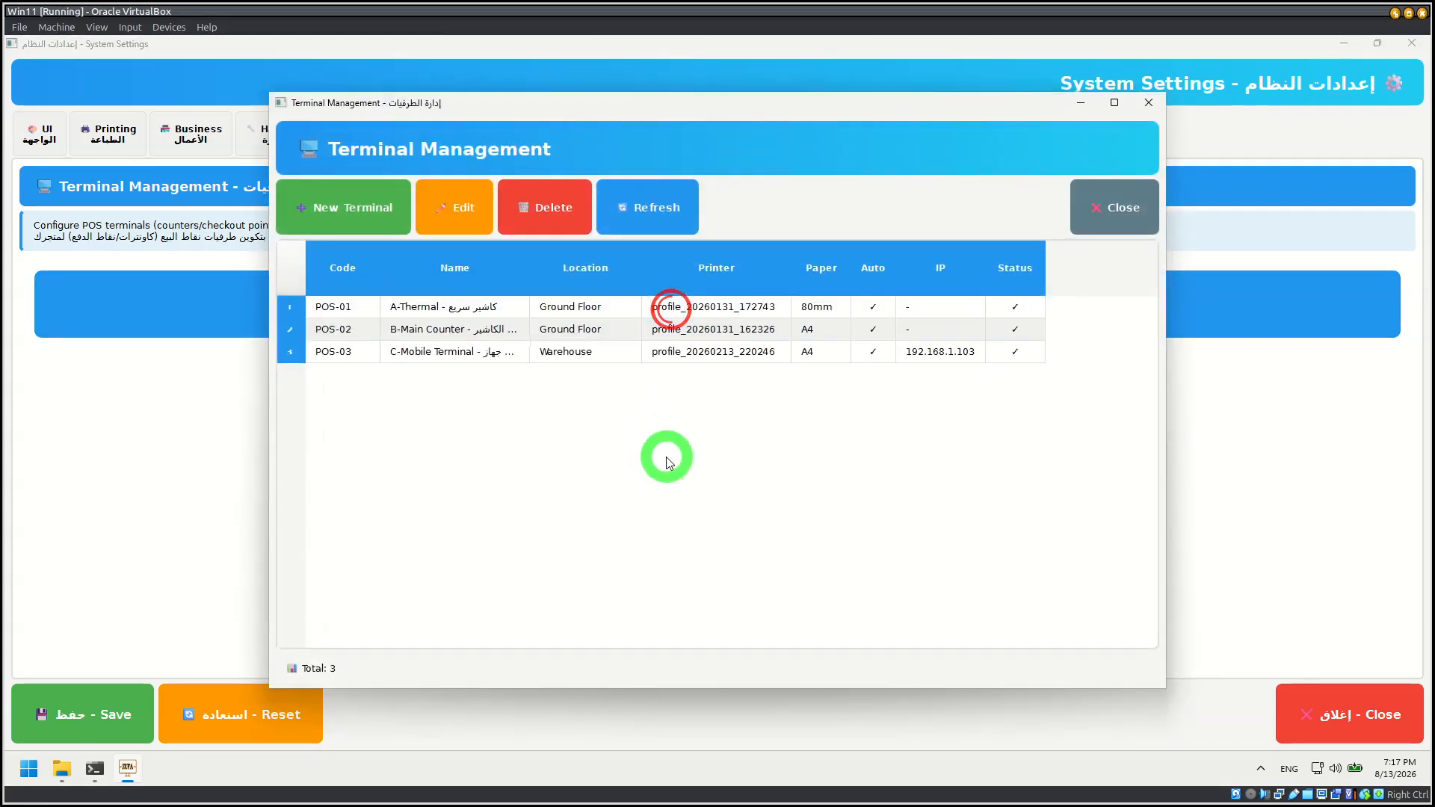
{"action": "left_click", "coordinate": [350, 308]}
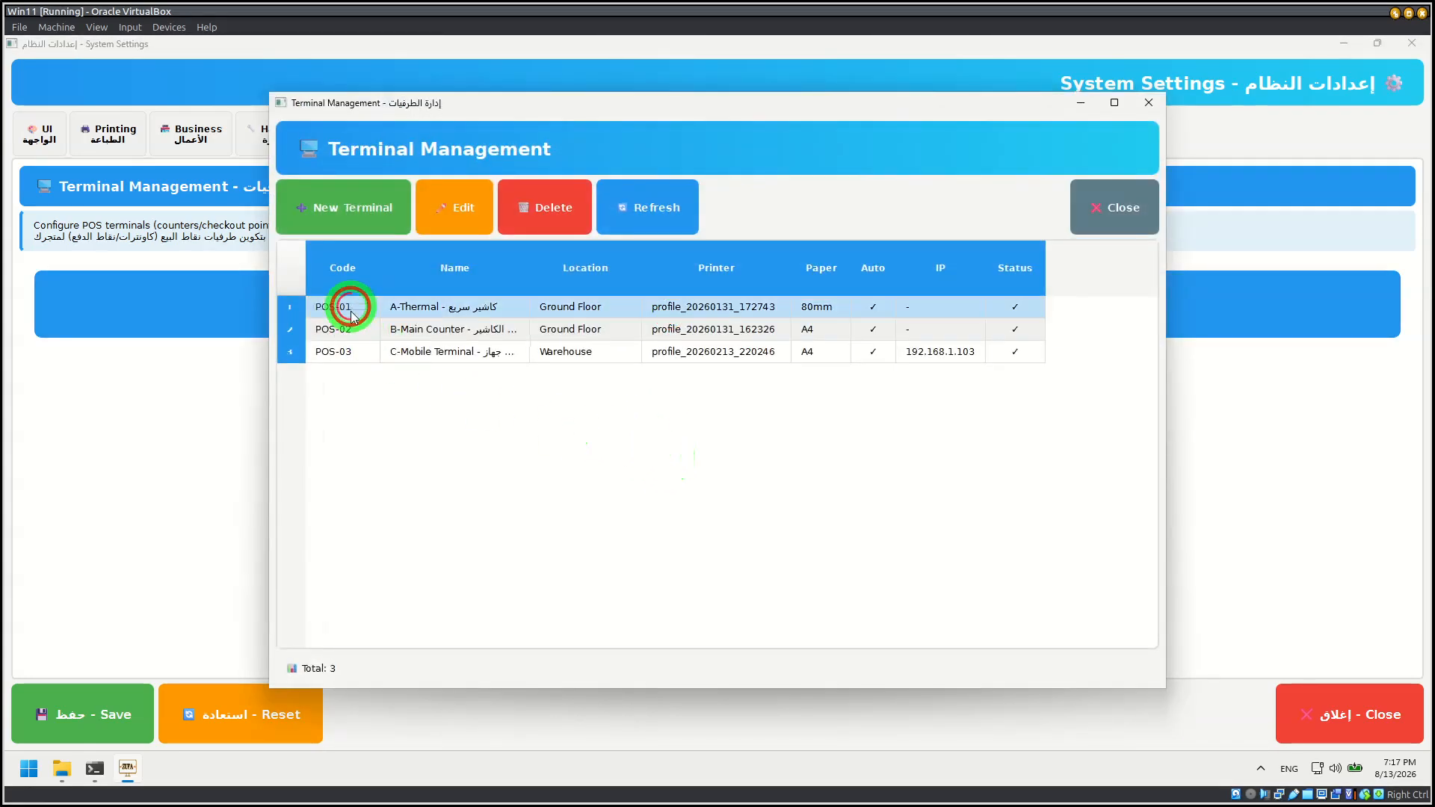
{"action": "left_click", "coordinate": [397, 354]}
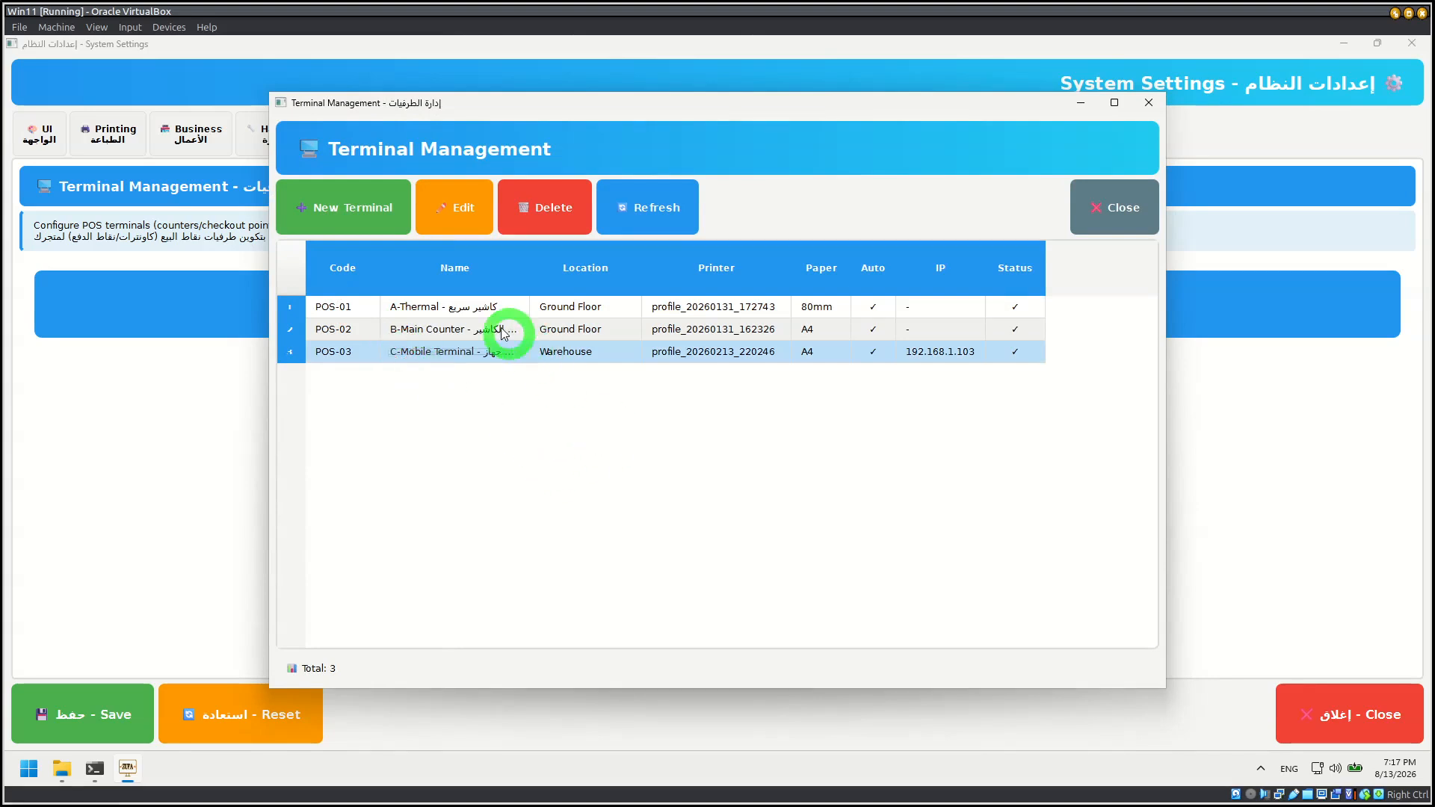
{"action": "left_click", "coordinate": [479, 306]}
{"action": "left_click", "coordinate": [474, 203]}
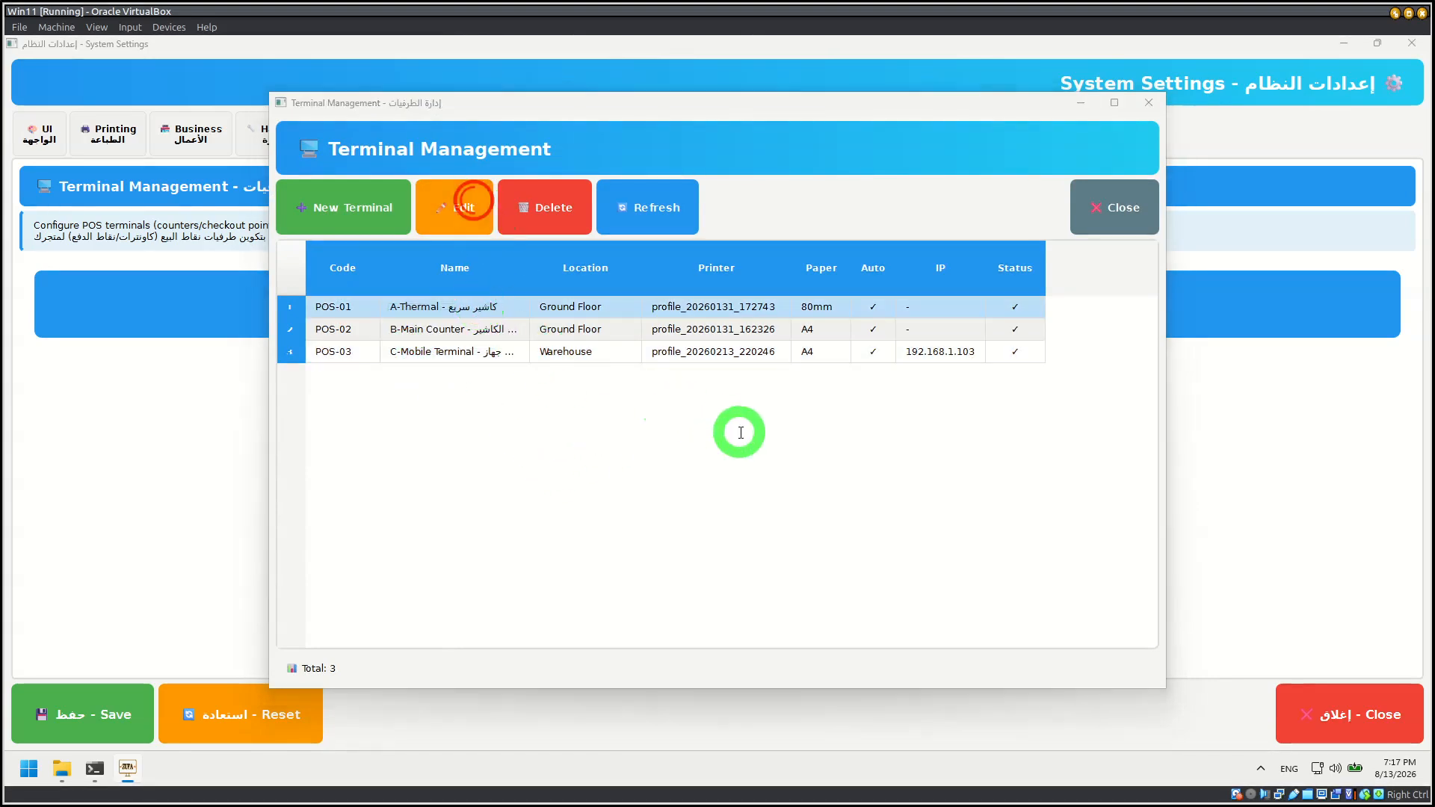
{"action": "left_click", "coordinate": [791, 290]}
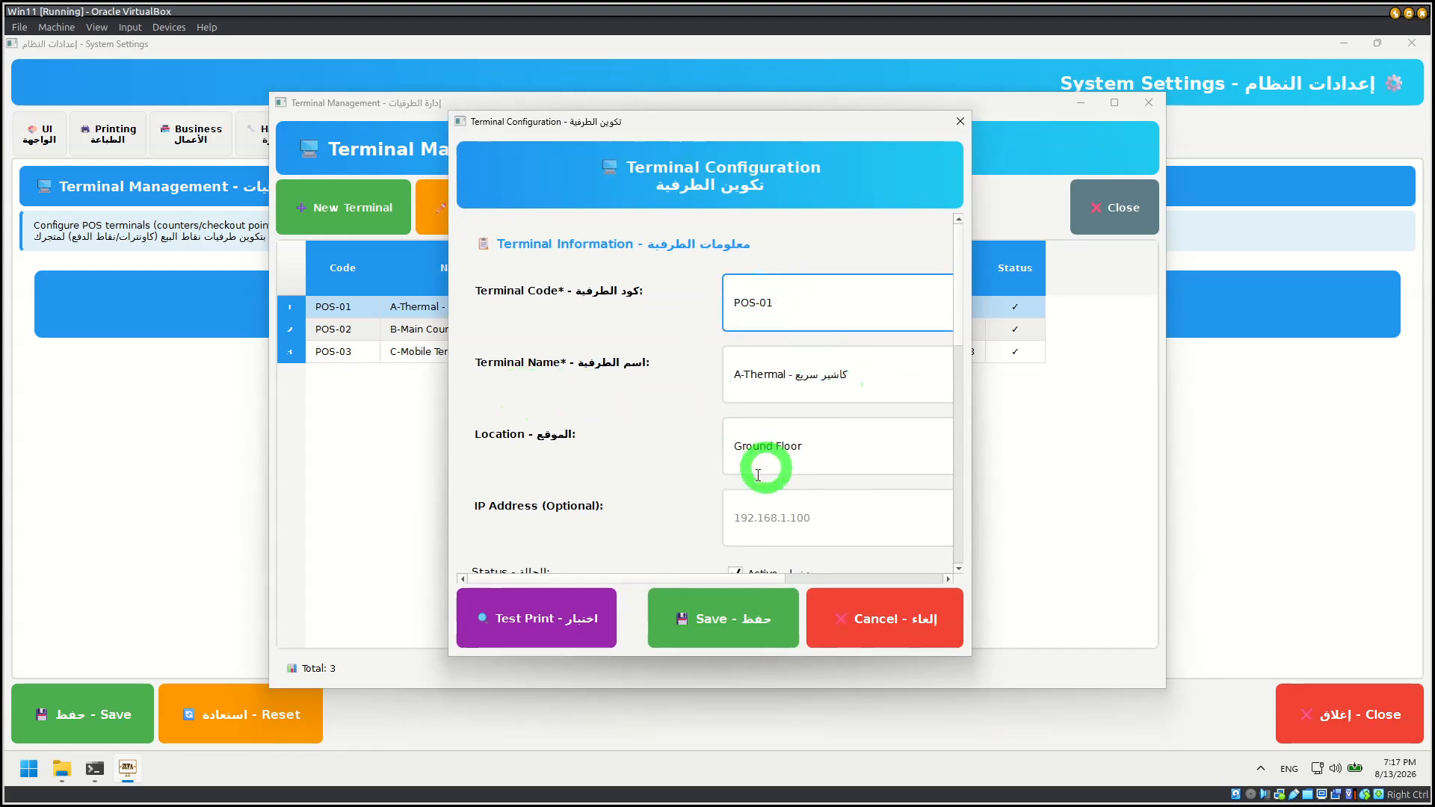
Step: Review POS-01's terminal information and printer settings, including the available printer profiles and paper sizes
{"action": "scroll", "coordinate": [528, 449], "scroll_direction": "down", "scroll_amount": 3}
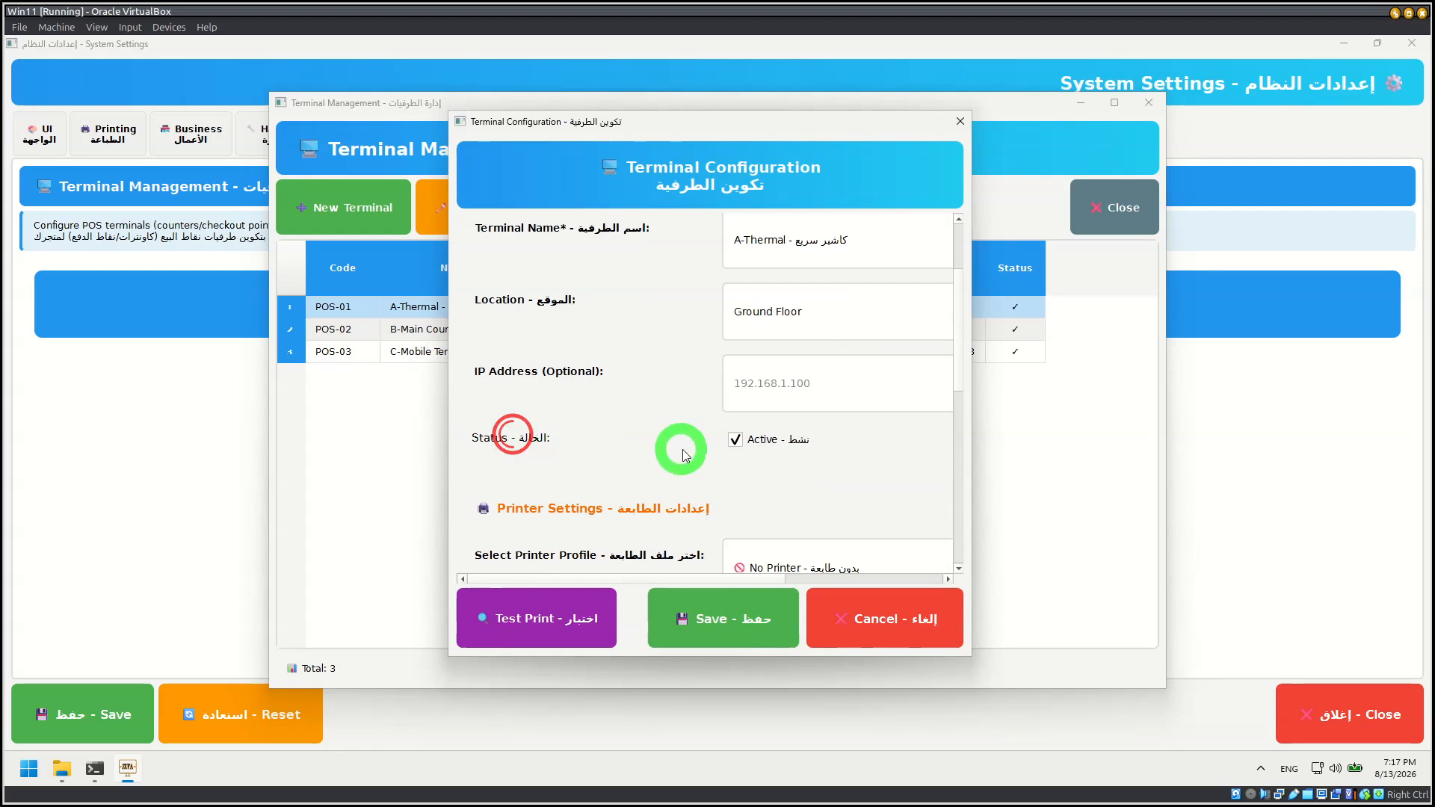
{"action": "scroll", "coordinate": [629, 378], "scroll_direction": "down", "scroll_amount": 3}
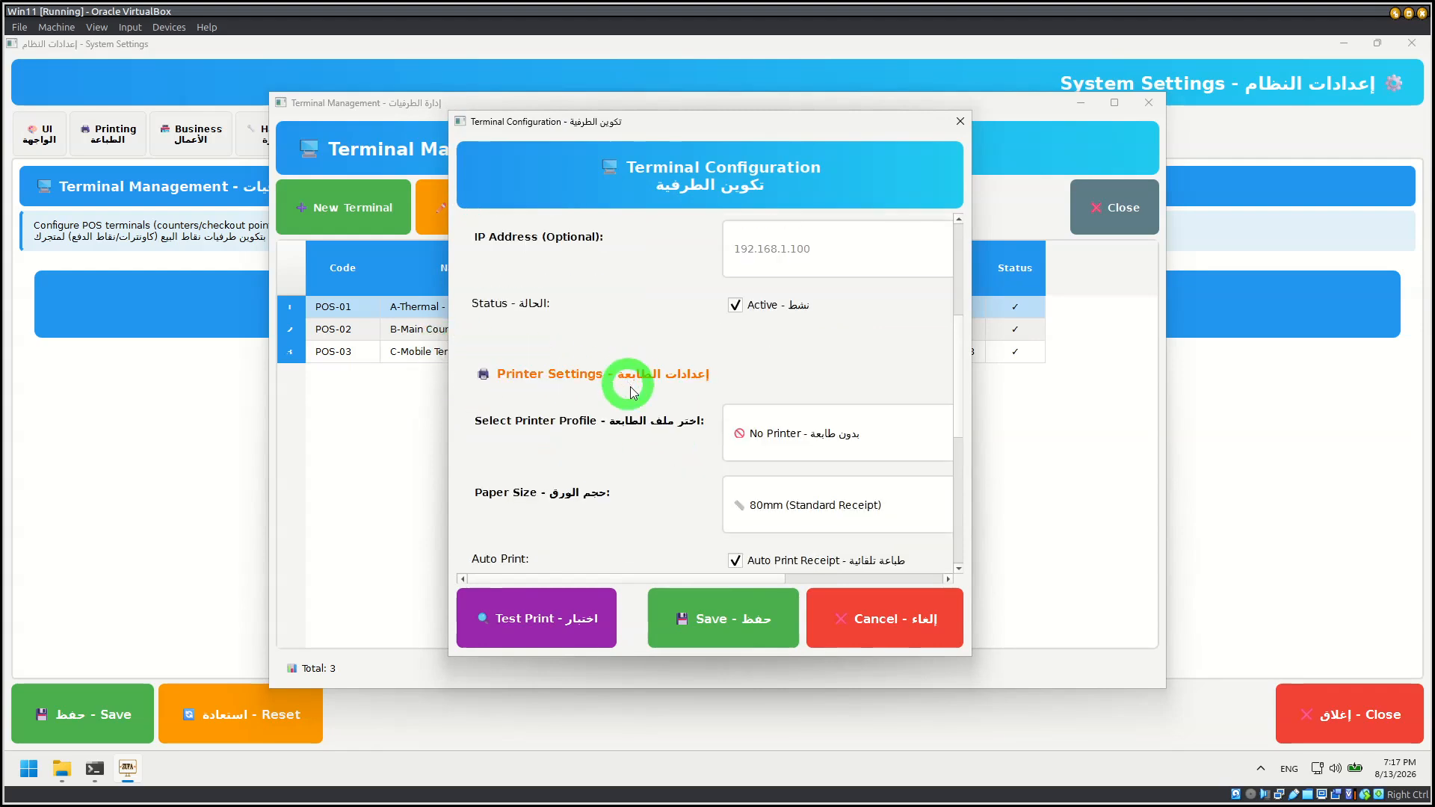
{"action": "left_click", "coordinate": [843, 448]}
{"action": "left_click", "coordinate": [591, 428]}
{"action": "scroll", "coordinate": [583, 441], "scroll_direction": "down", "scroll_amount": 3}
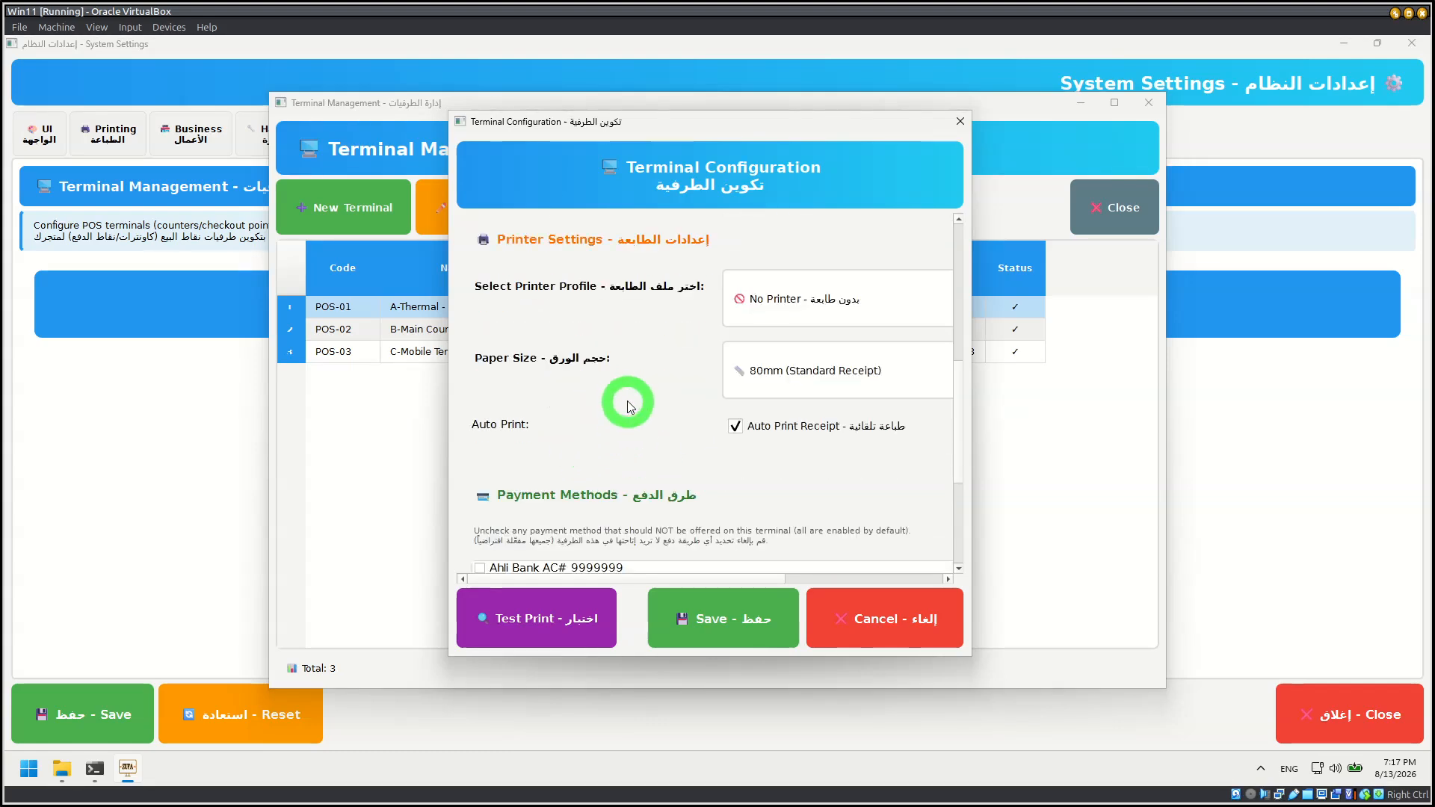
{"action": "left_click", "coordinate": [832, 377]}
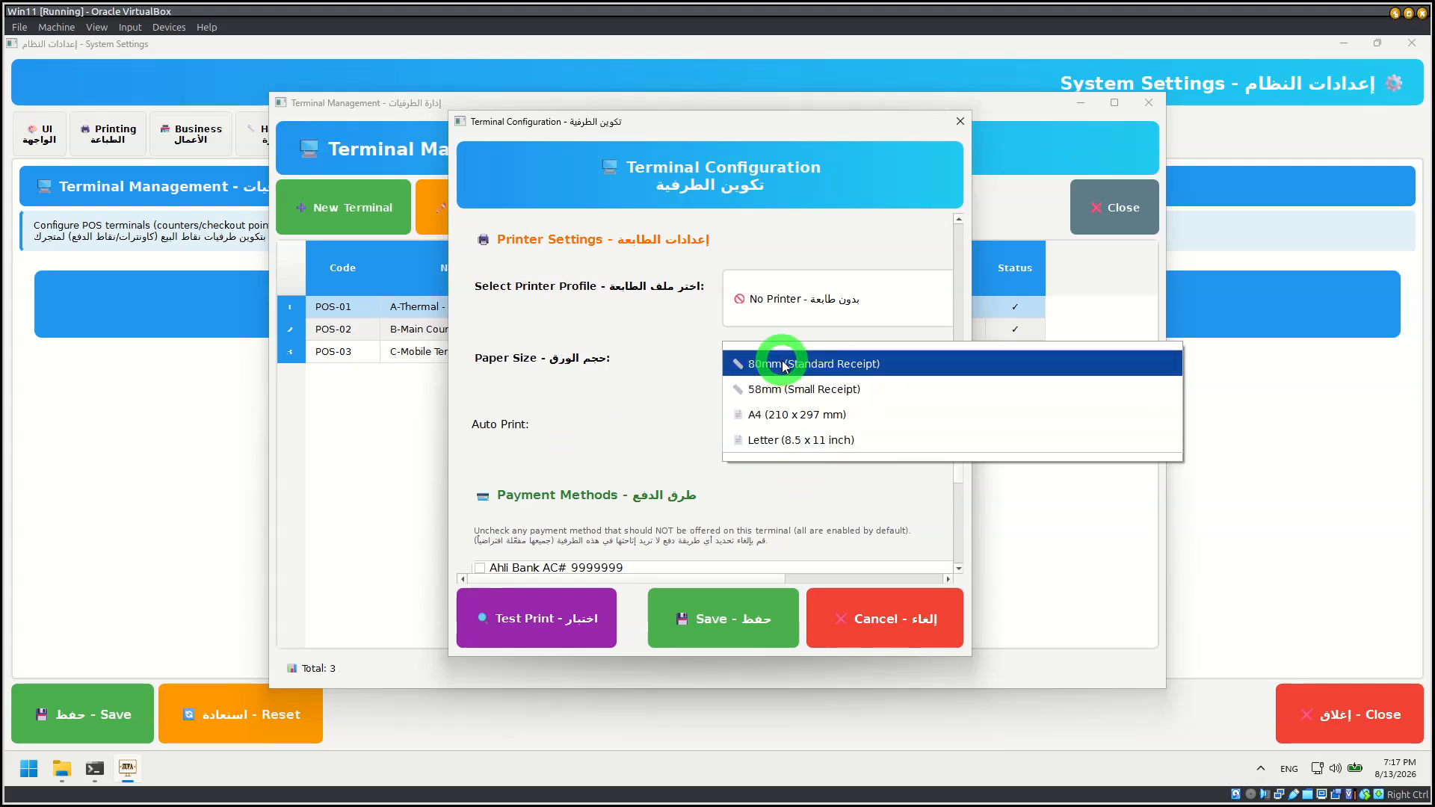
{"action": "left_click", "coordinate": [530, 375]}
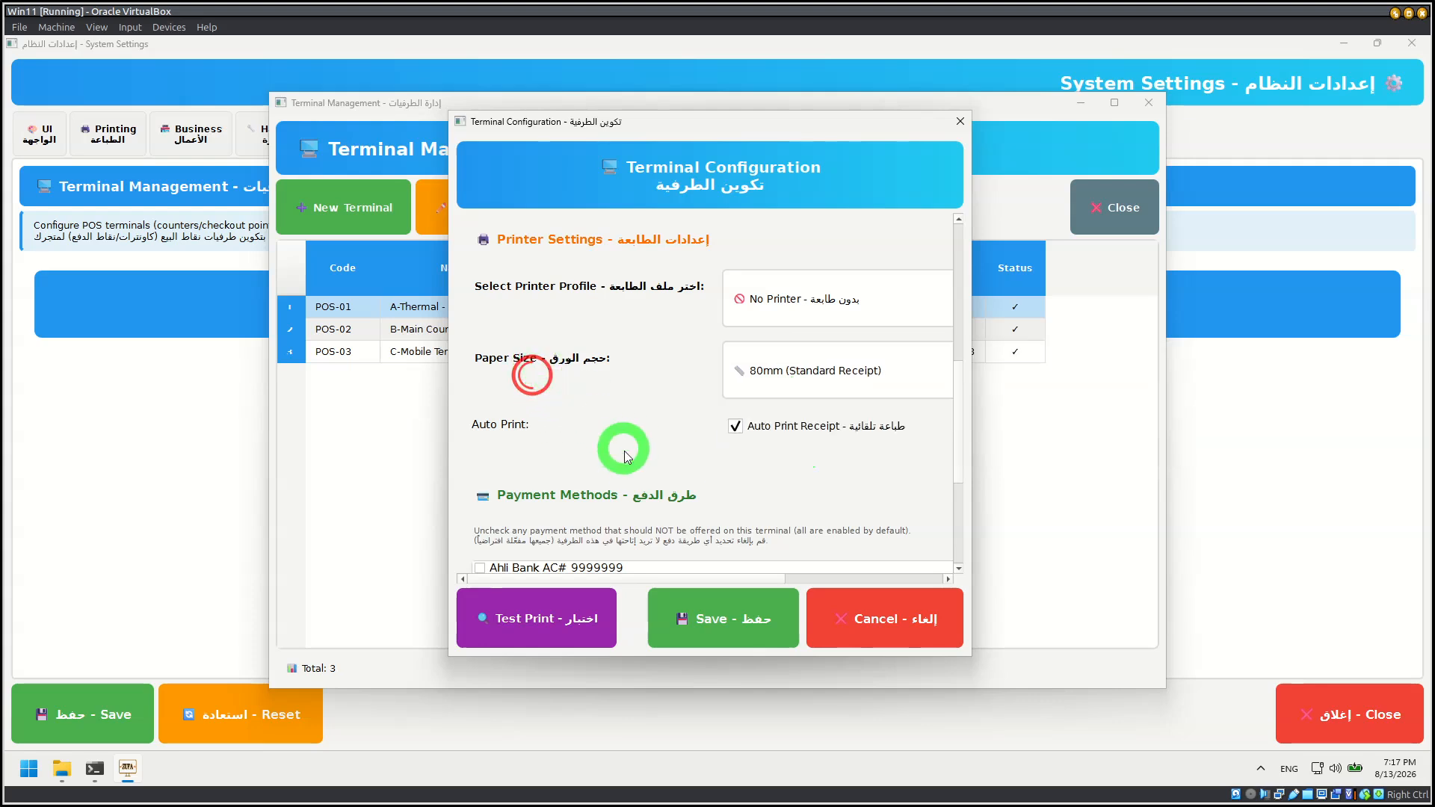
Step: Review the payment methods of POS-01, cancel its configuration and close the terminal management
{"action": "scroll", "coordinate": [598, 471], "scroll_direction": "down", "scroll_amount": 2}
{"action": "scroll", "coordinate": [551, 509], "scroll_direction": "down", "scroll_amount": 2}
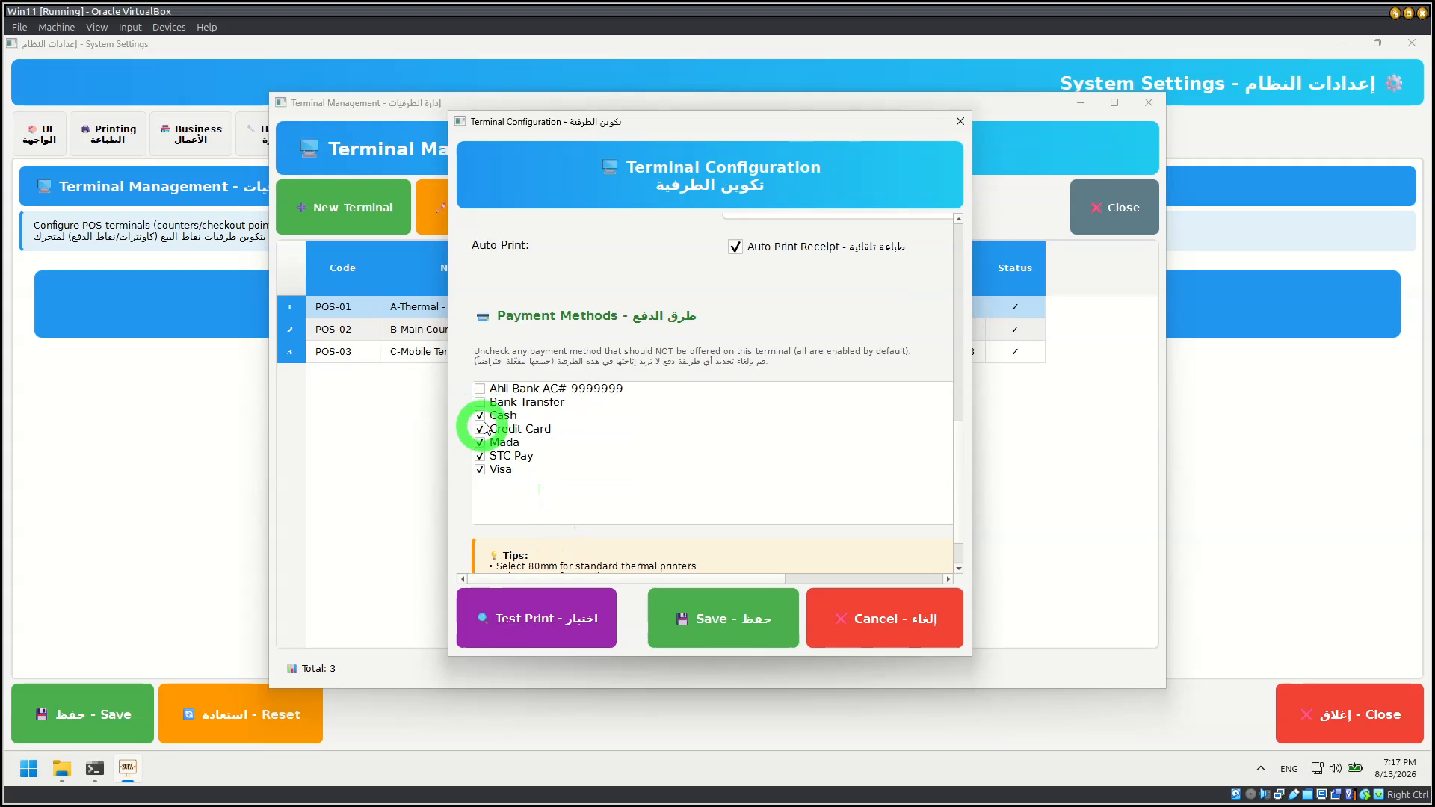
{"action": "left_click", "coordinate": [924, 627]}
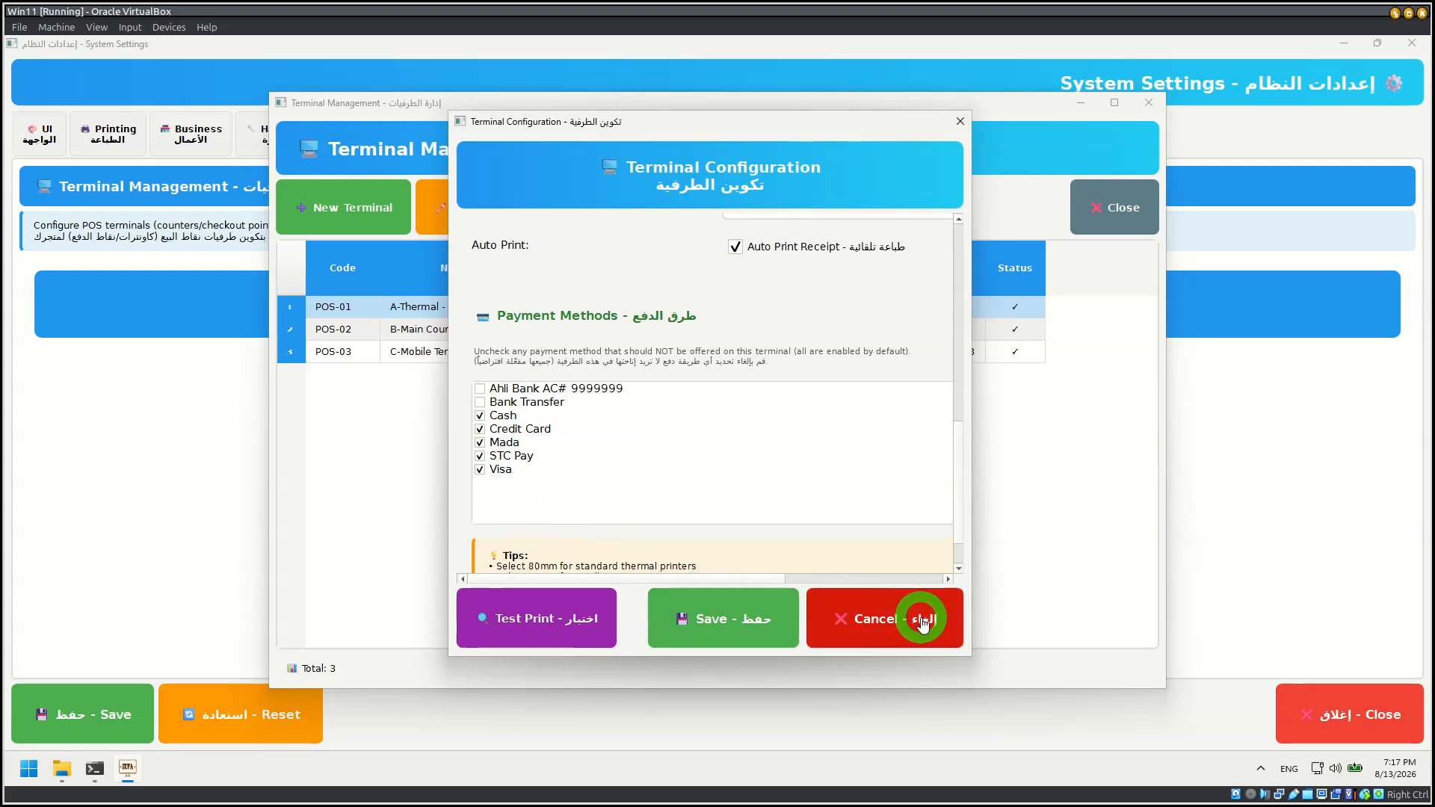
{"action": "left_click", "coordinate": [451, 329]}
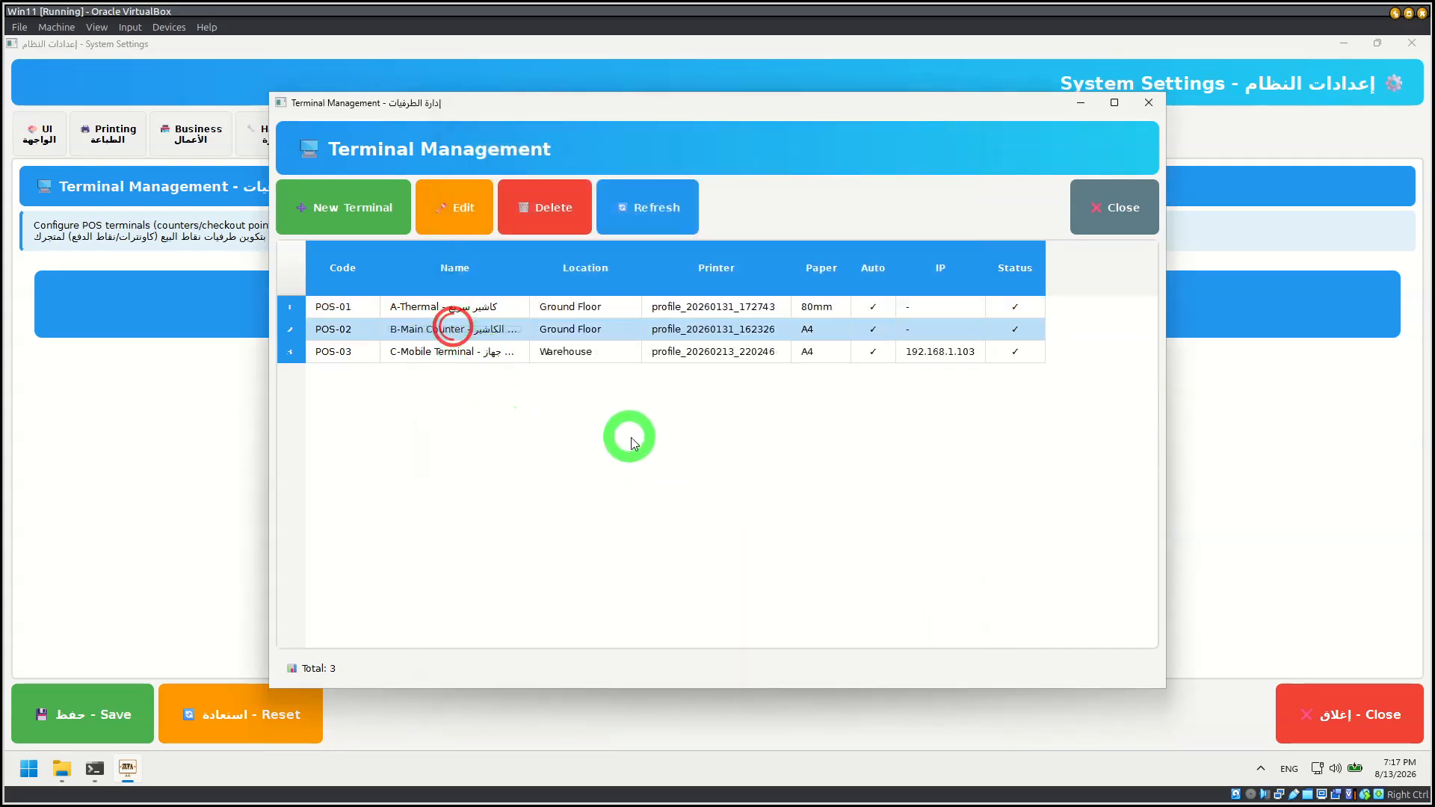
{"action": "left_click", "coordinate": [1115, 200]}
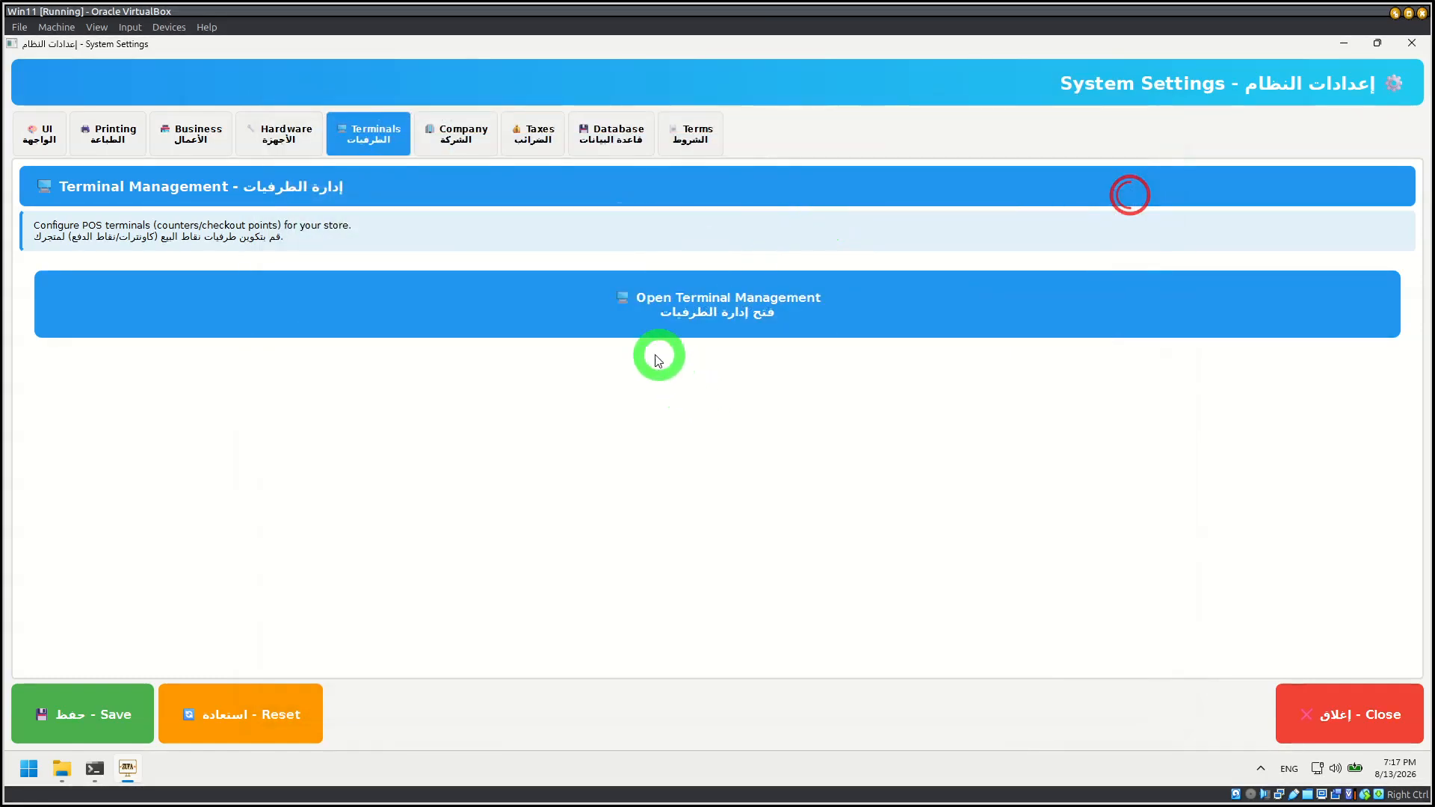
Step: Review the hardware settings and try out the customer display's screen index control
{"action": "left_click", "coordinate": [320, 142]}
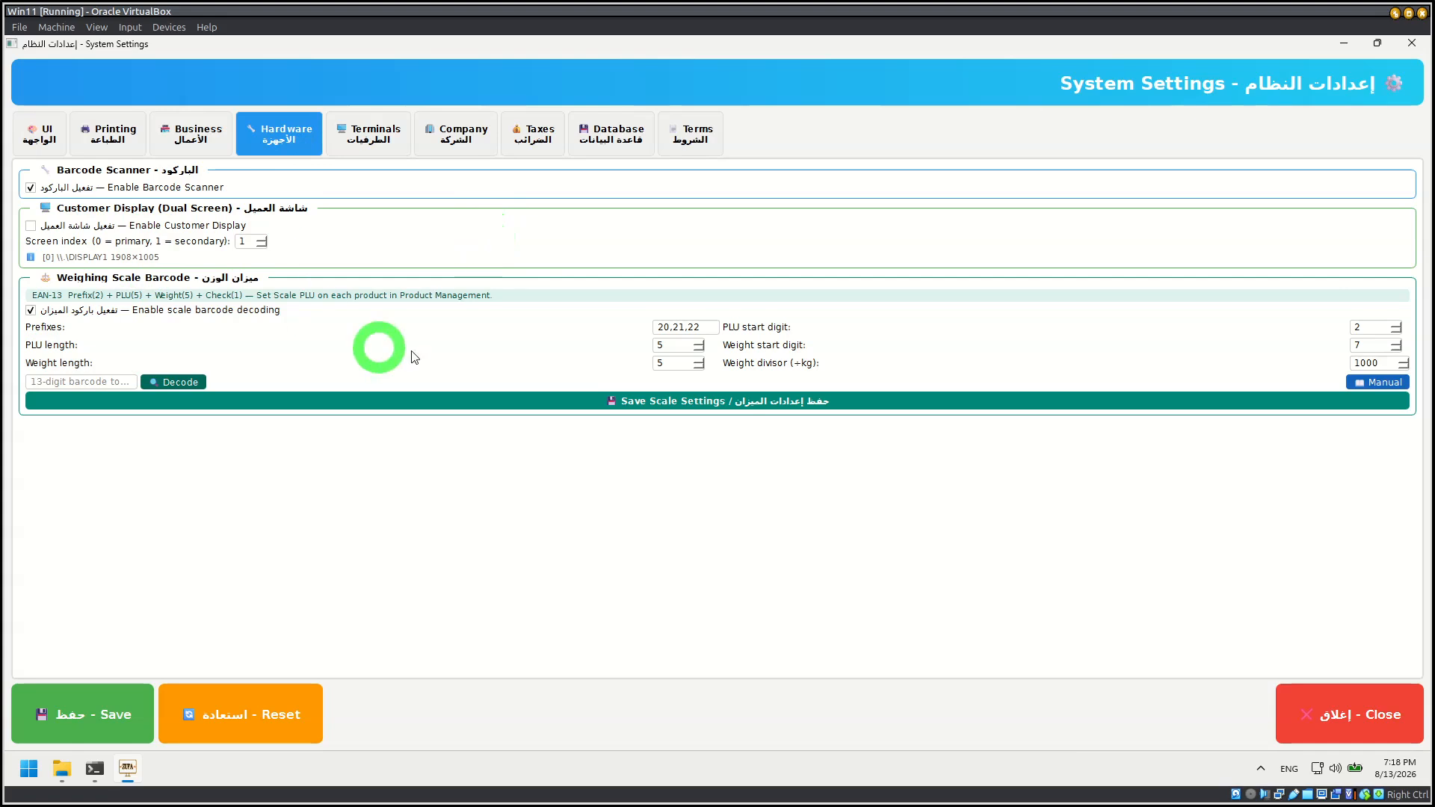
{"action": "left_click", "coordinate": [263, 244]}
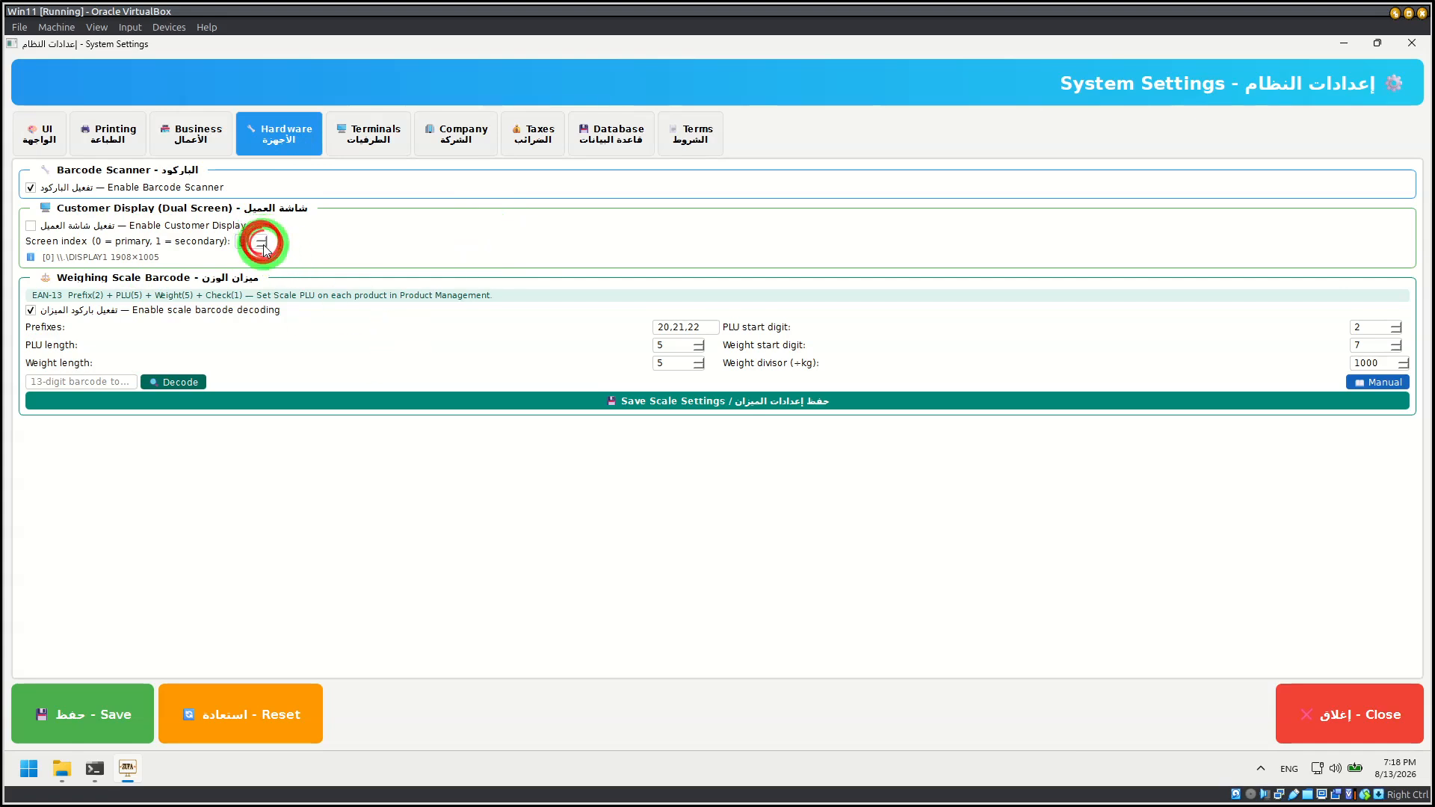
{"action": "left_click", "coordinate": [437, 259]}
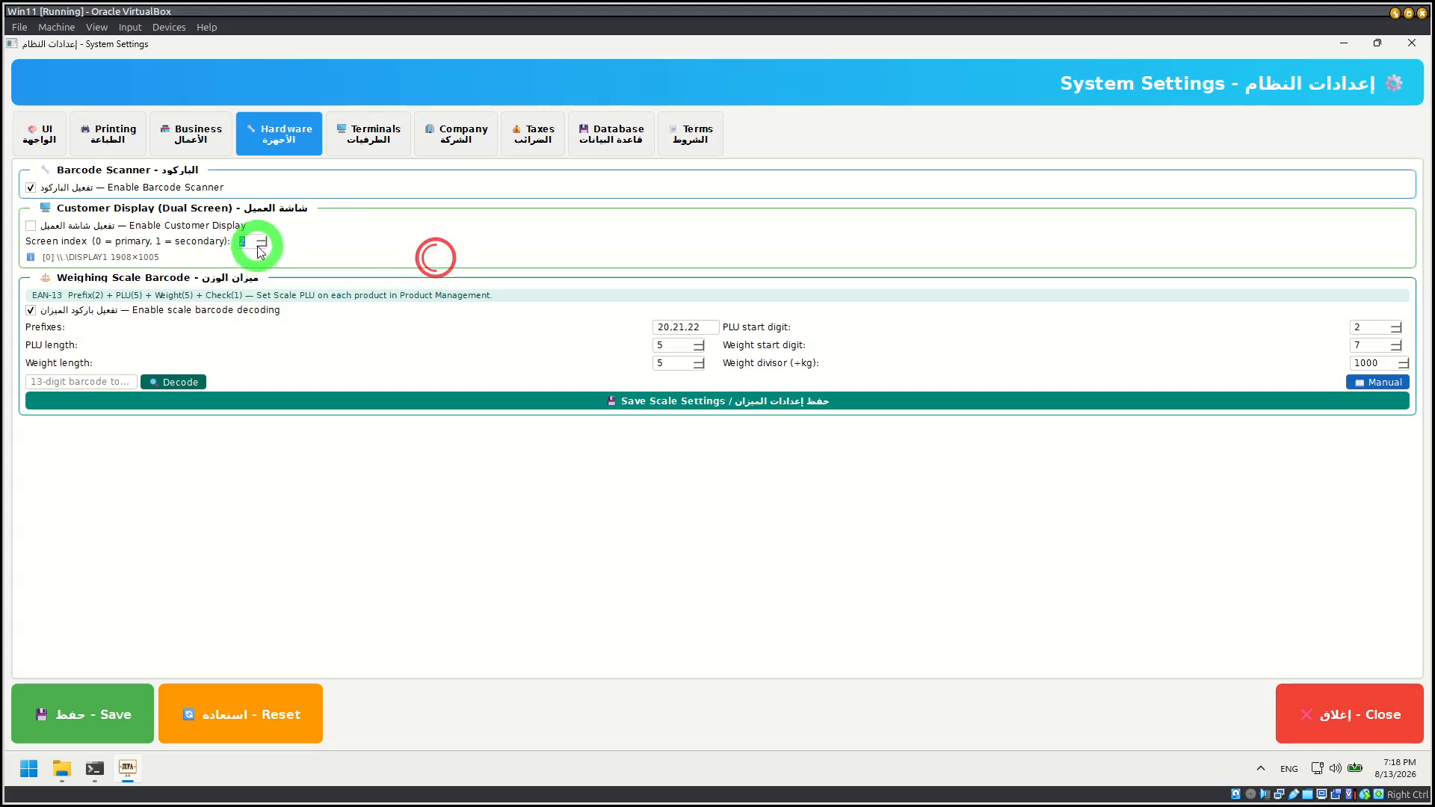
Step: Open the business settings and look through the business type options, including Restaurant
{"action": "left_click", "coordinate": [192, 144]}
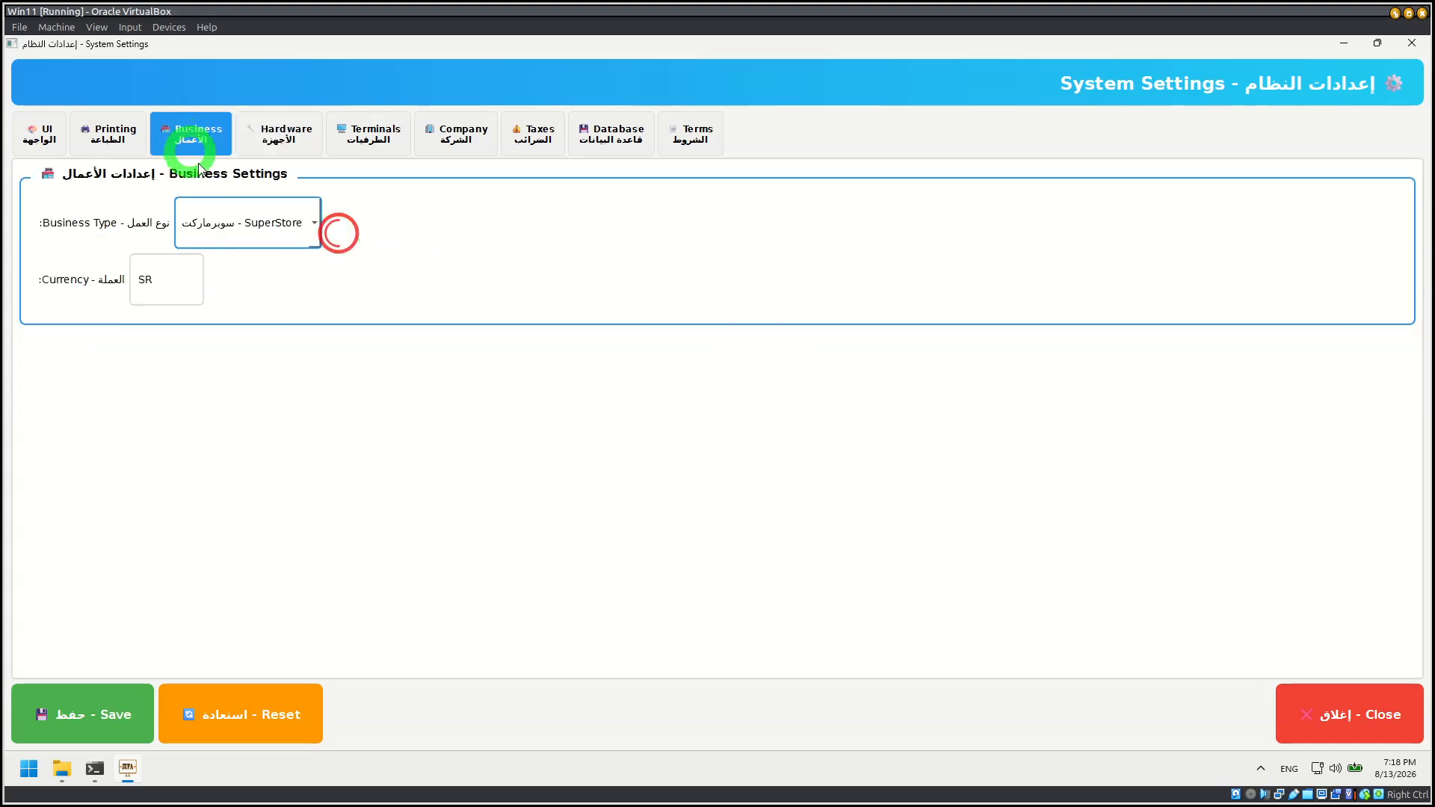
{"action": "left_click", "coordinate": [299, 207]}
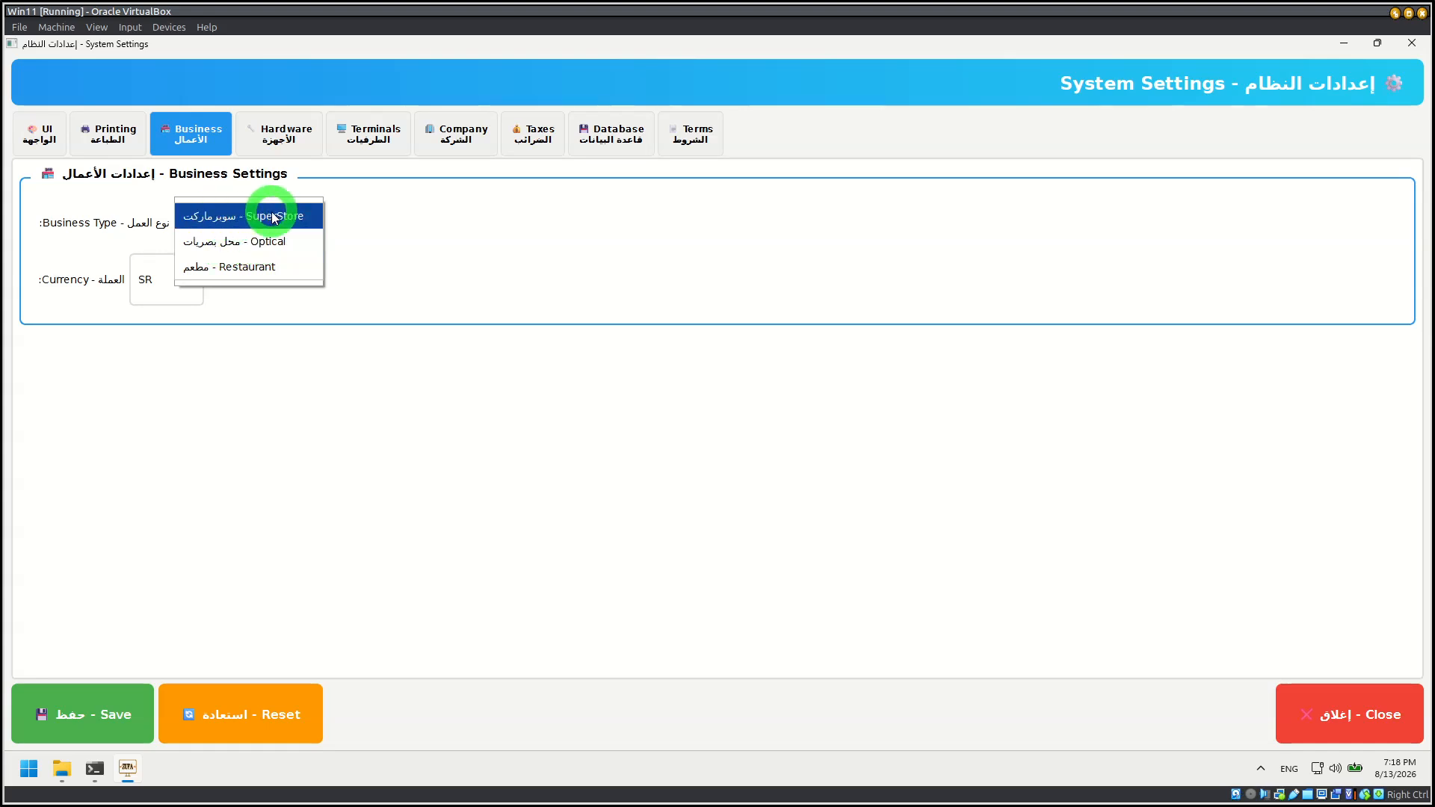
{"action": "left_click", "coordinate": [476, 501]}
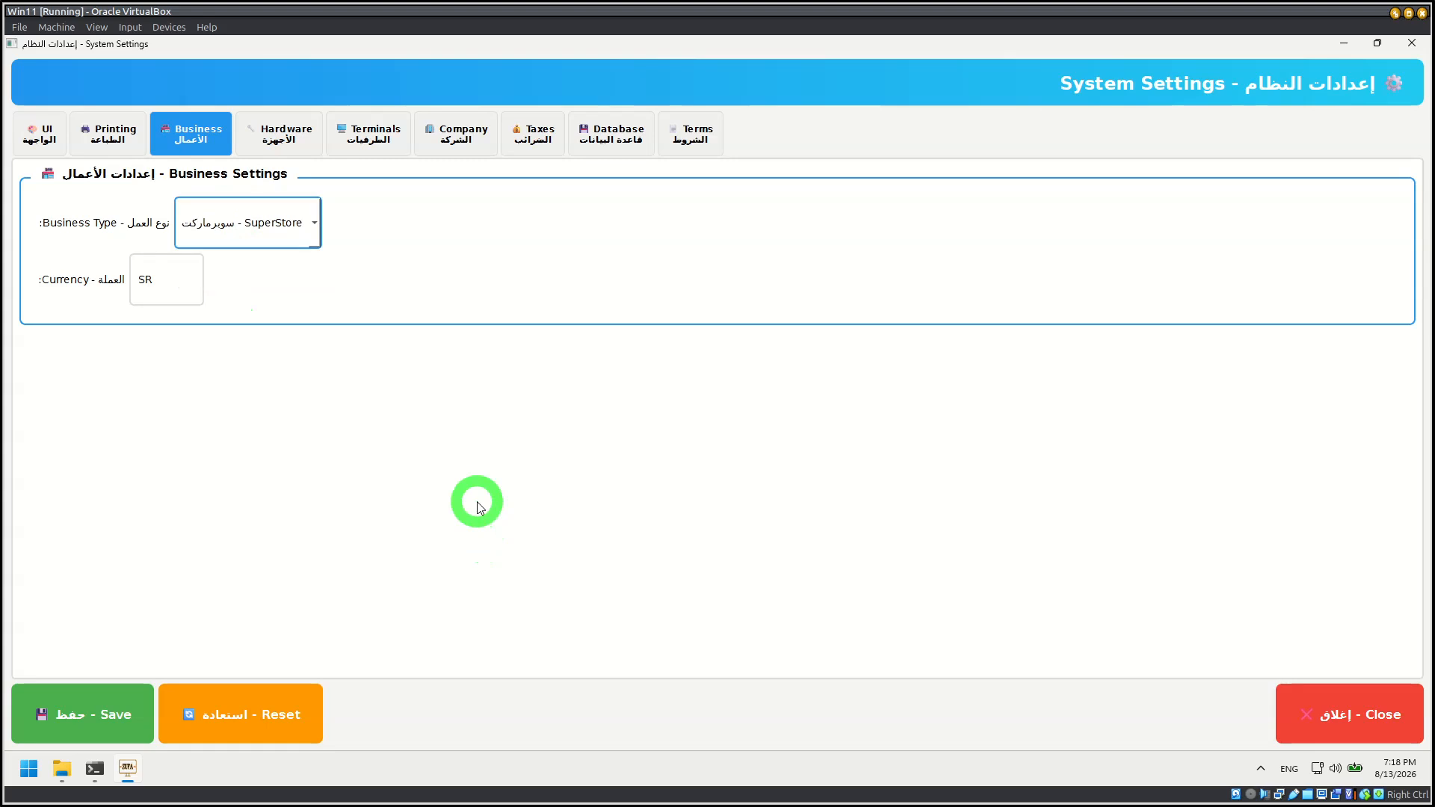
{"action": "left_click", "coordinate": [261, 234]}
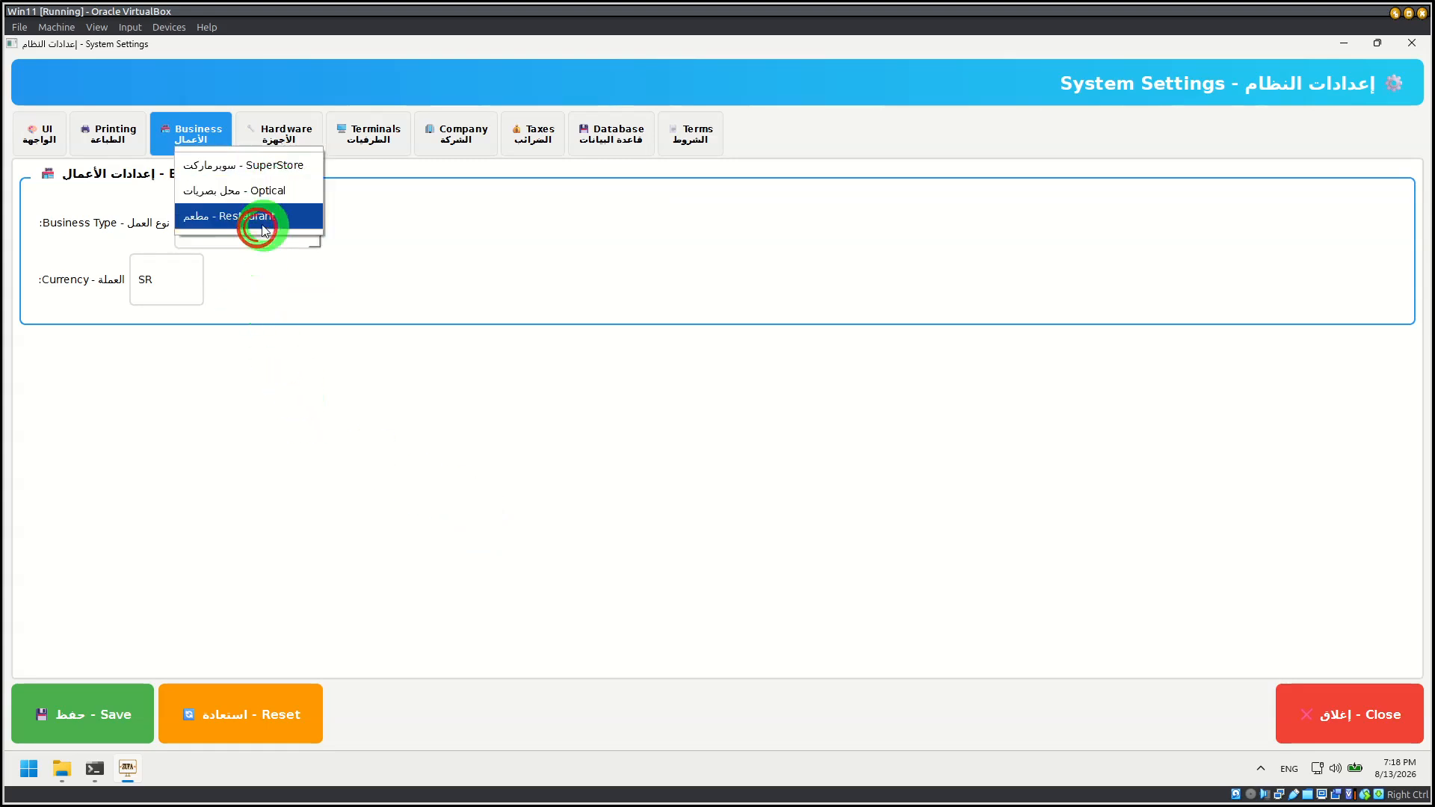
{"action": "left_click", "coordinate": [516, 506]}
Step: In the print settings, review the receipt design from QR Code through Header, Custom Fields, Footer and Layout, and cancel without saving
{"action": "left_click", "coordinate": [112, 142]}
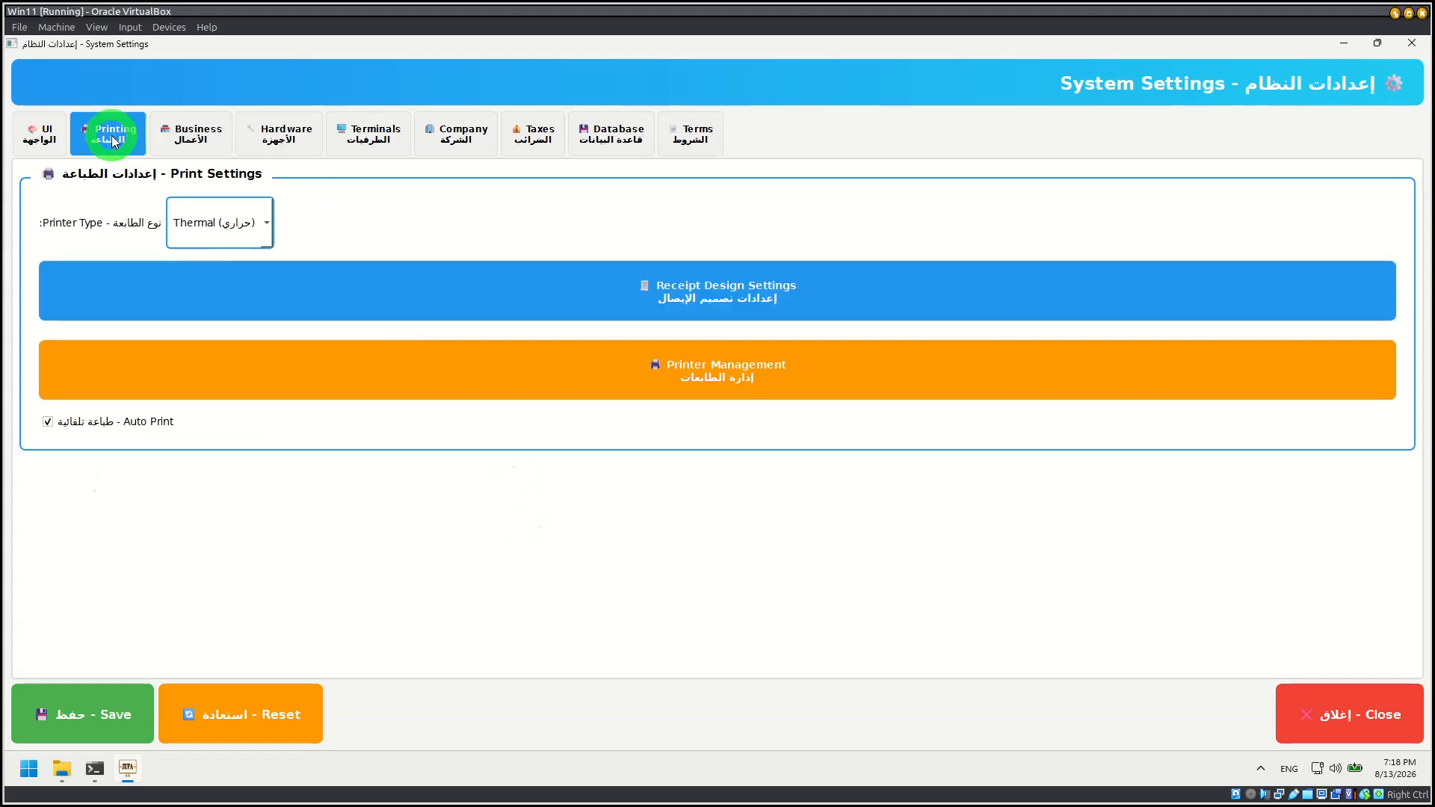
{"action": "left_click", "coordinate": [702, 297]}
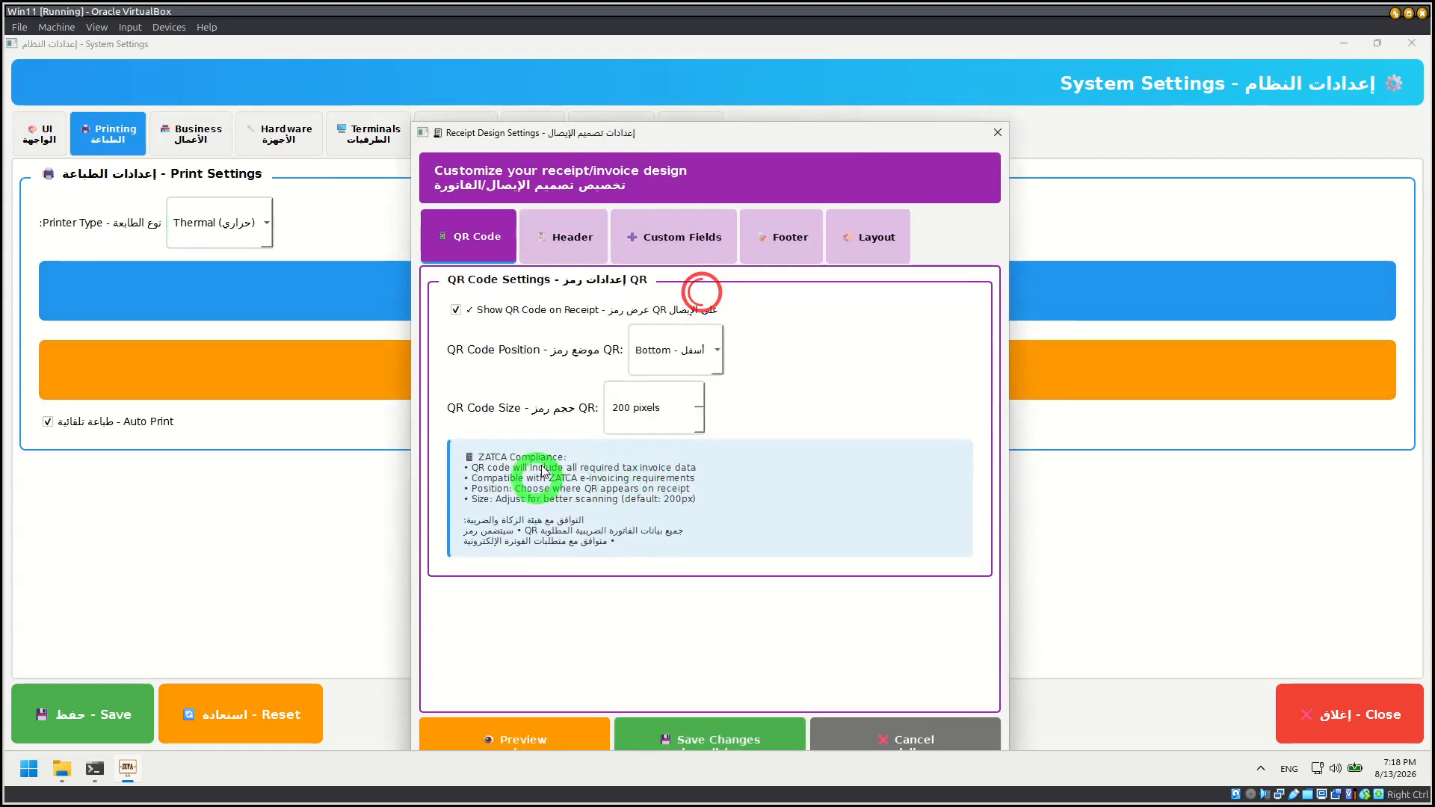
{"action": "left_click", "coordinate": [551, 234]}
{"action": "left_click", "coordinate": [662, 234]}
{"action": "left_click", "coordinate": [815, 217]}
{"action": "left_click", "coordinate": [888, 237]}
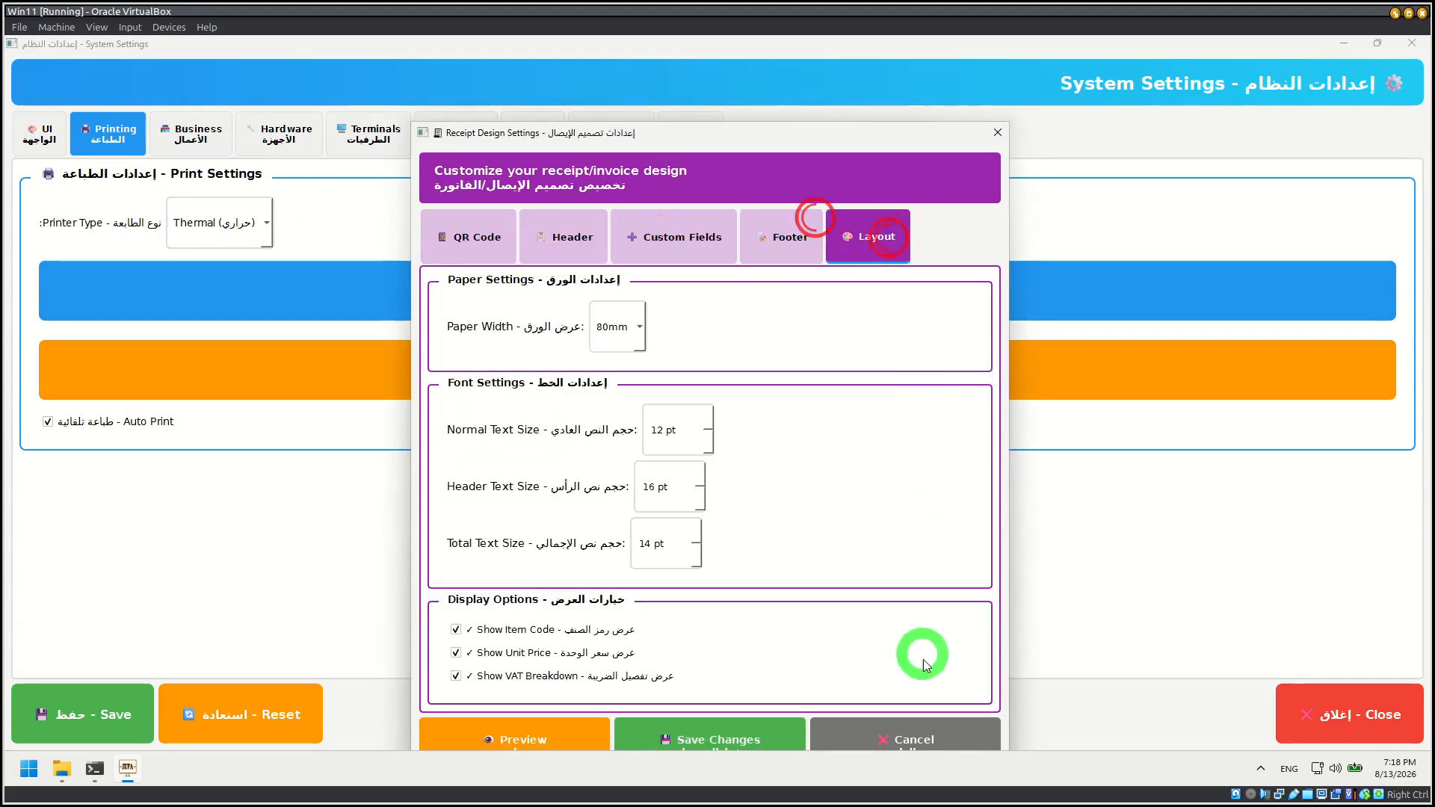
{"action": "left_click", "coordinate": [921, 720]}
Step: Open printer management and create a new printer profile named Thermal Printer
{"action": "left_click", "coordinate": [748, 389]}
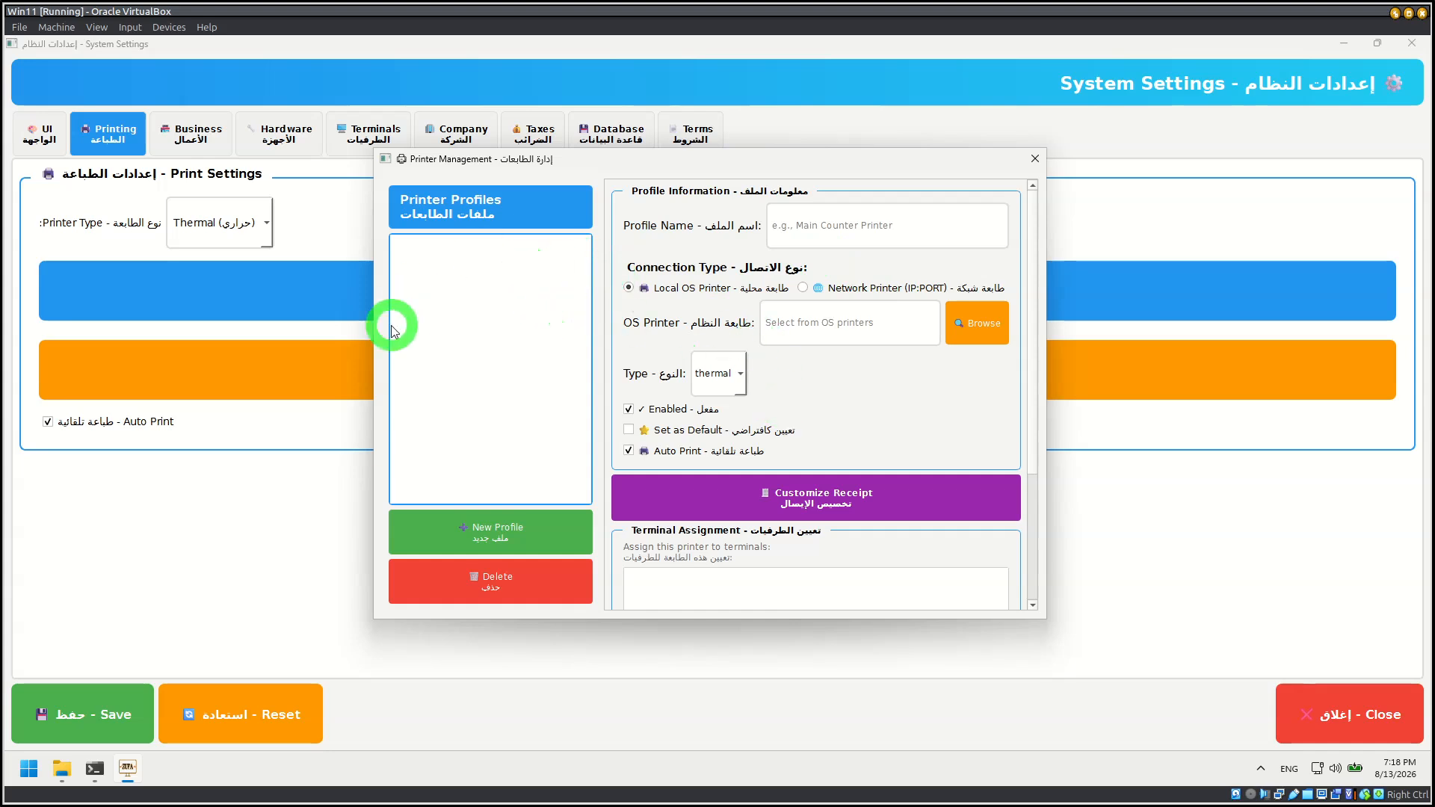
{"action": "left_click", "coordinate": [530, 531]}
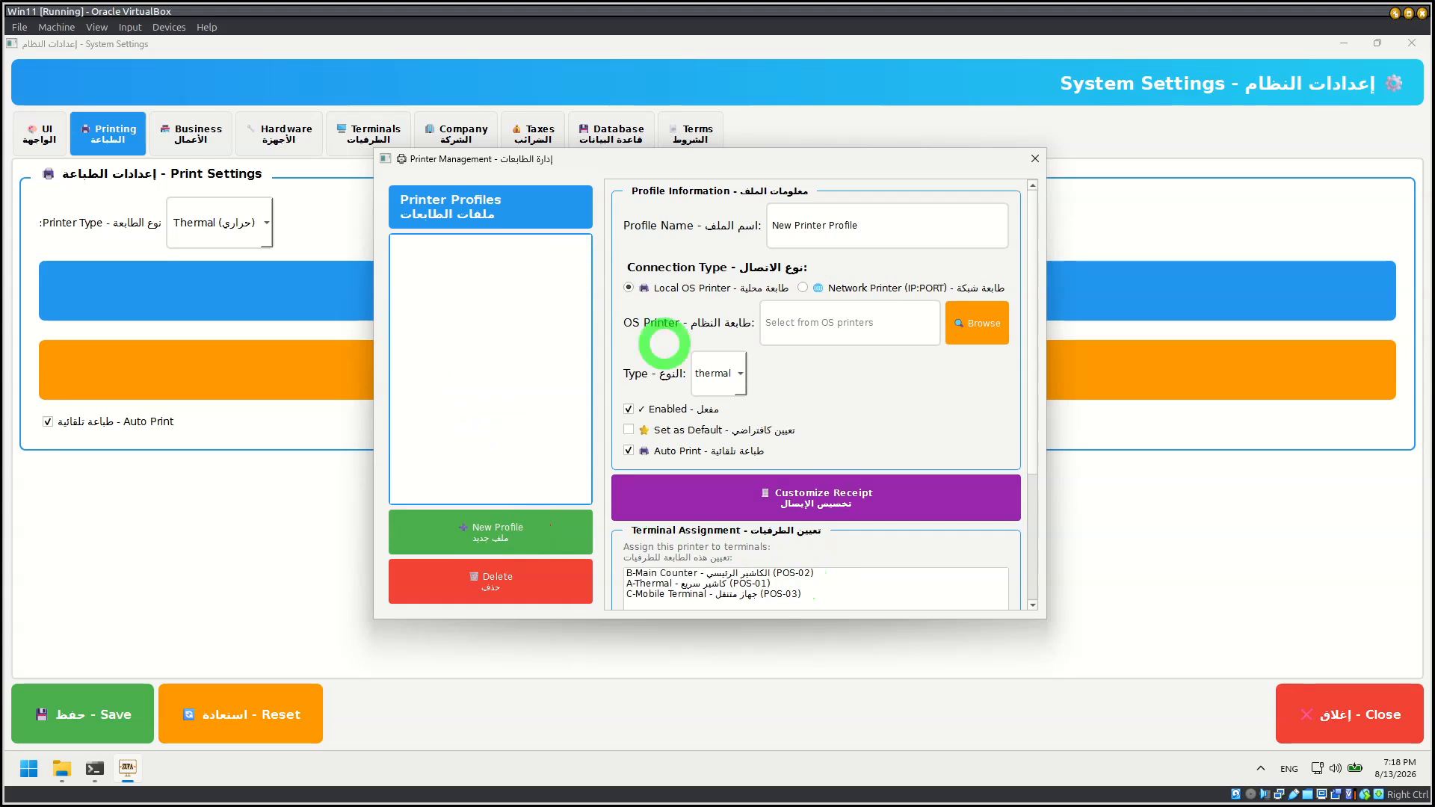
{"action": "left_click", "coordinate": [859, 224]}
{"action": "key", "text": "ctrl+a"}
{"action": "type", "text": "Thermal"}
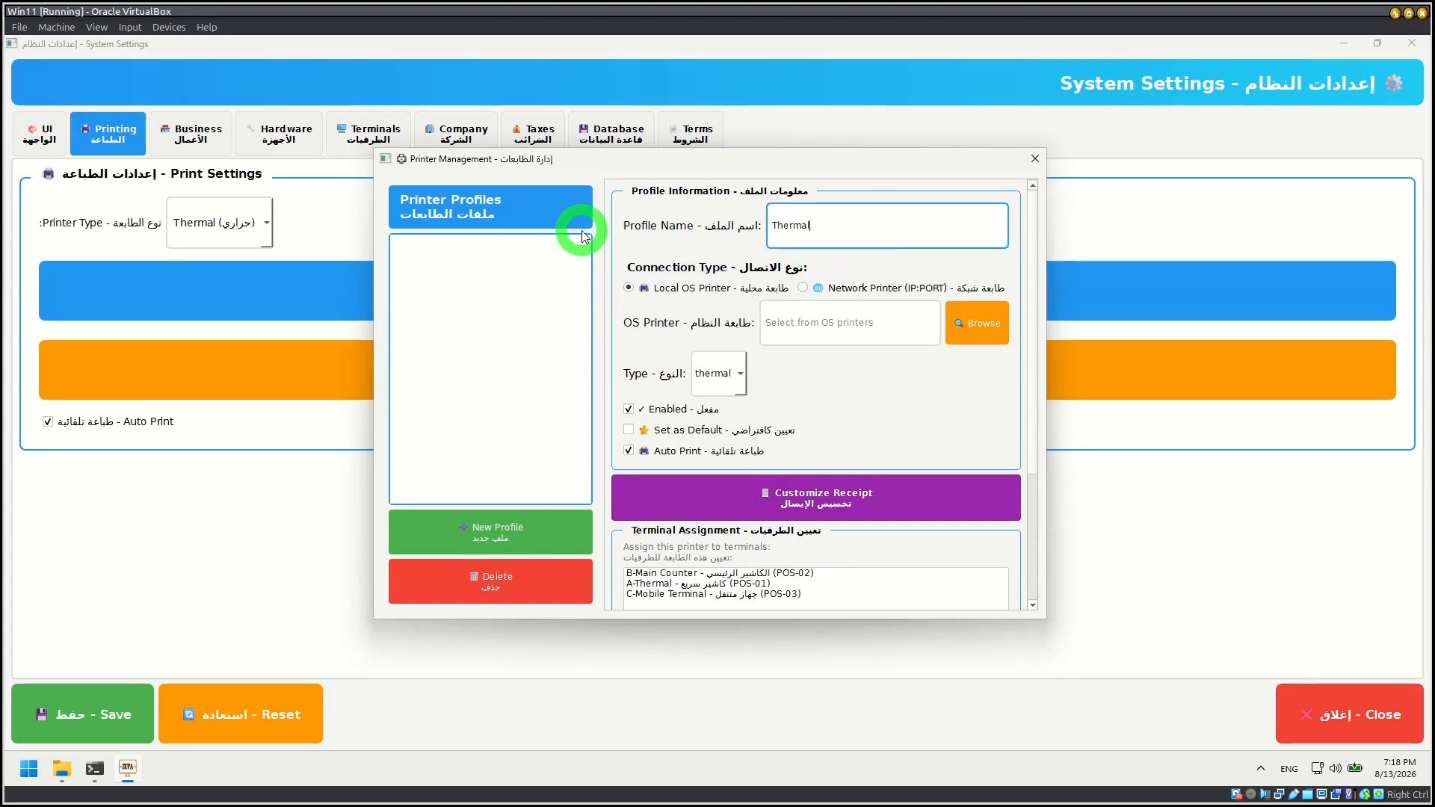
{"action": "key", "text": "Tab"}
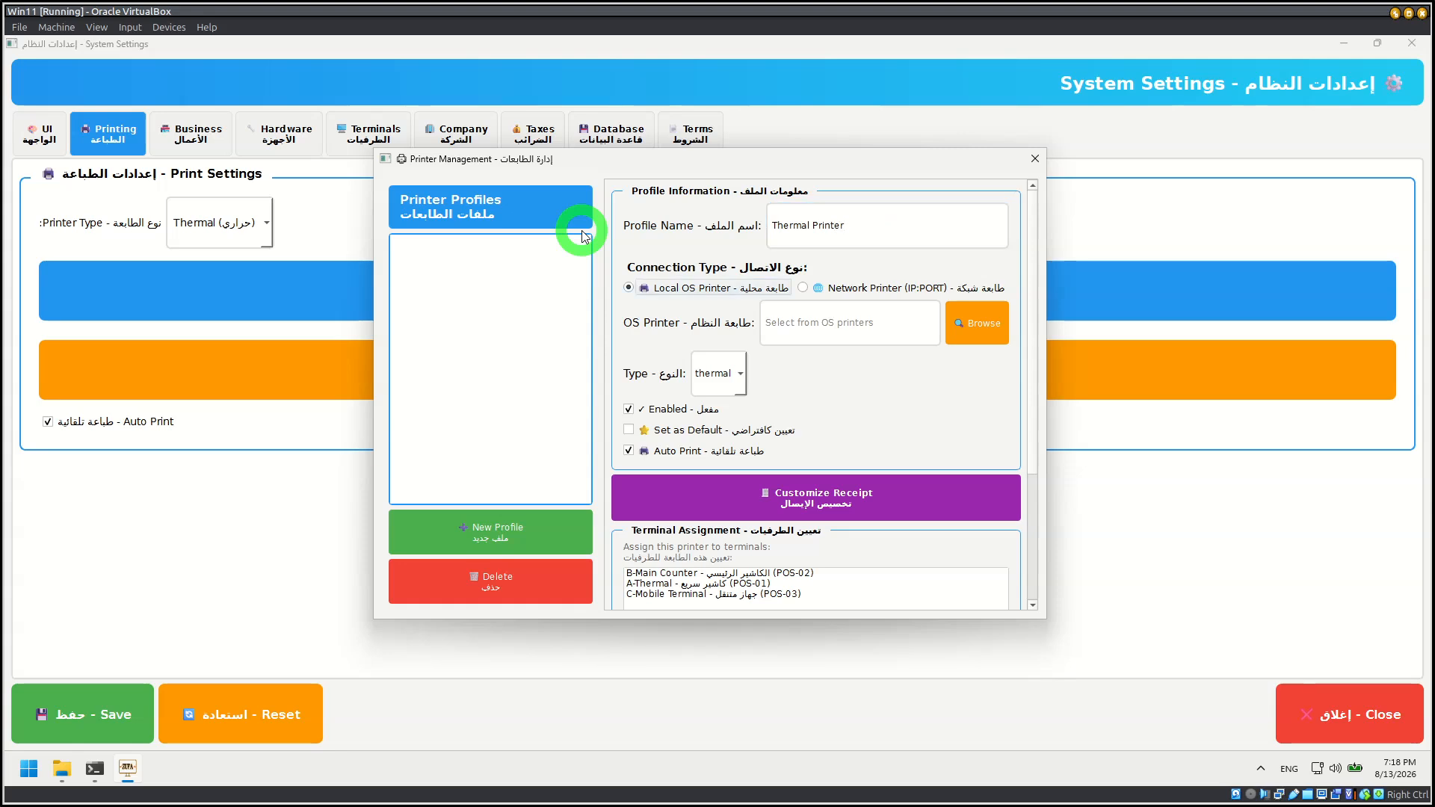
Step: Make the profile a network printer at 192.168.45.104:9100 and send it a test page
{"action": "left_click", "coordinate": [803, 288]}
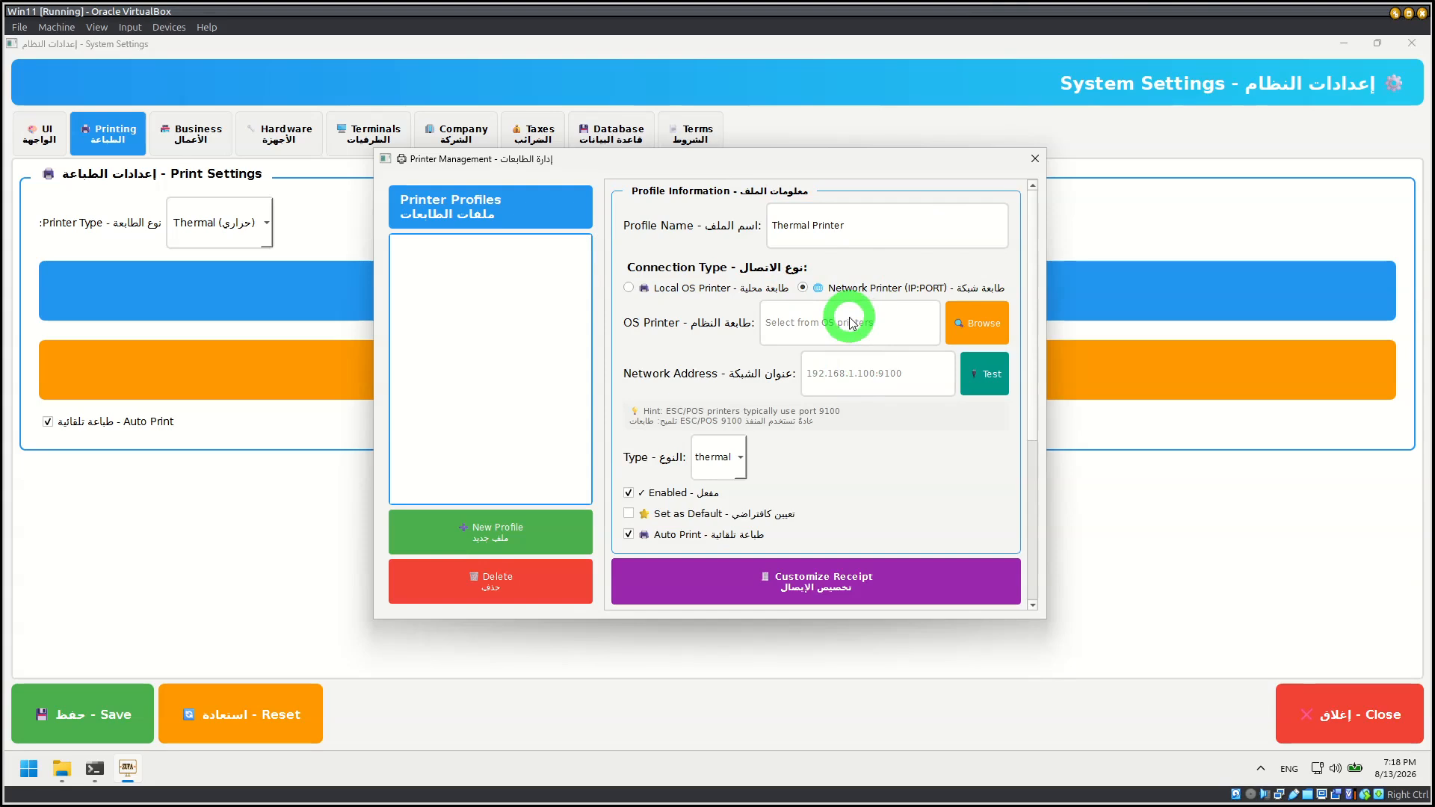
{"action": "left_click", "coordinate": [862, 362]}
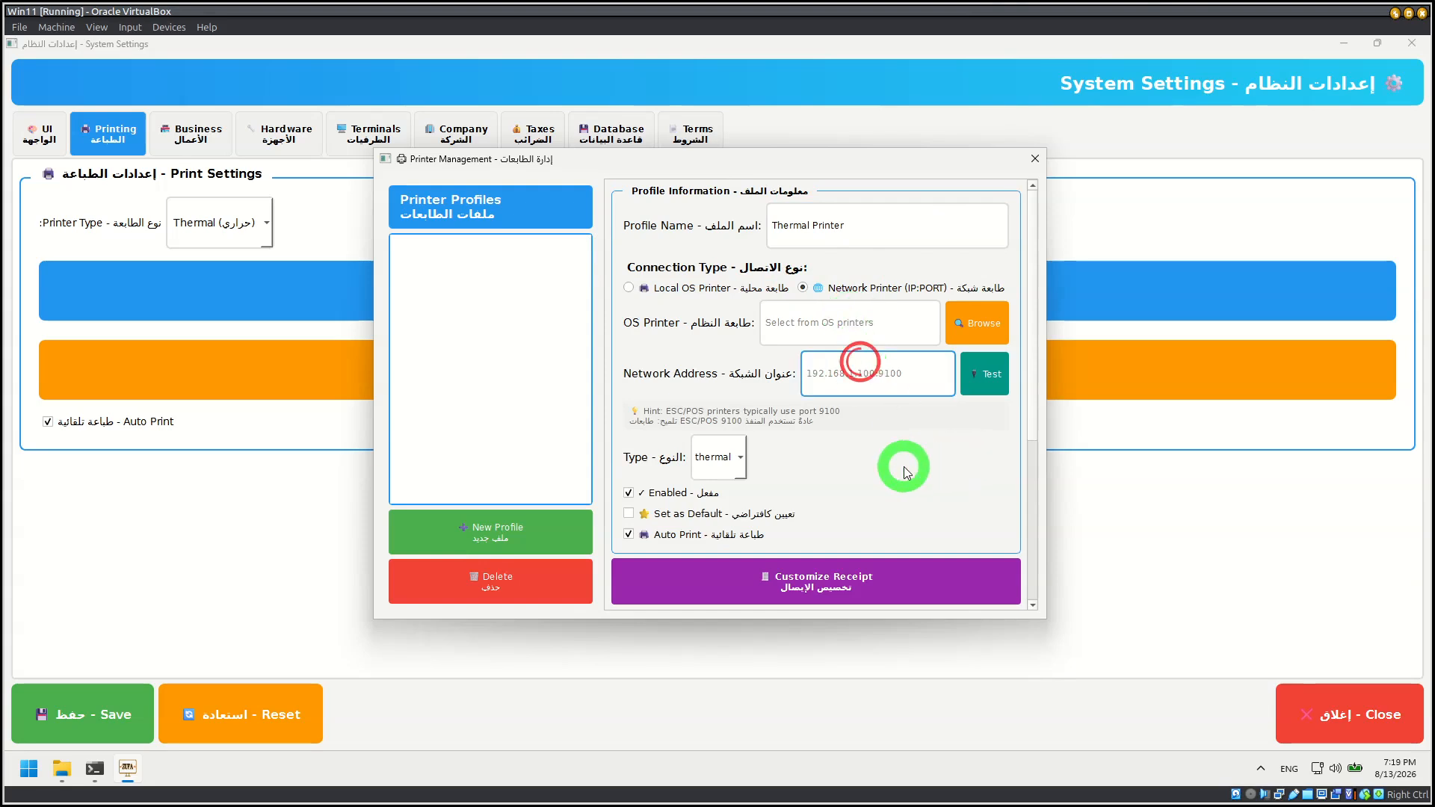
{"action": "type", "text": "192.168.4"}
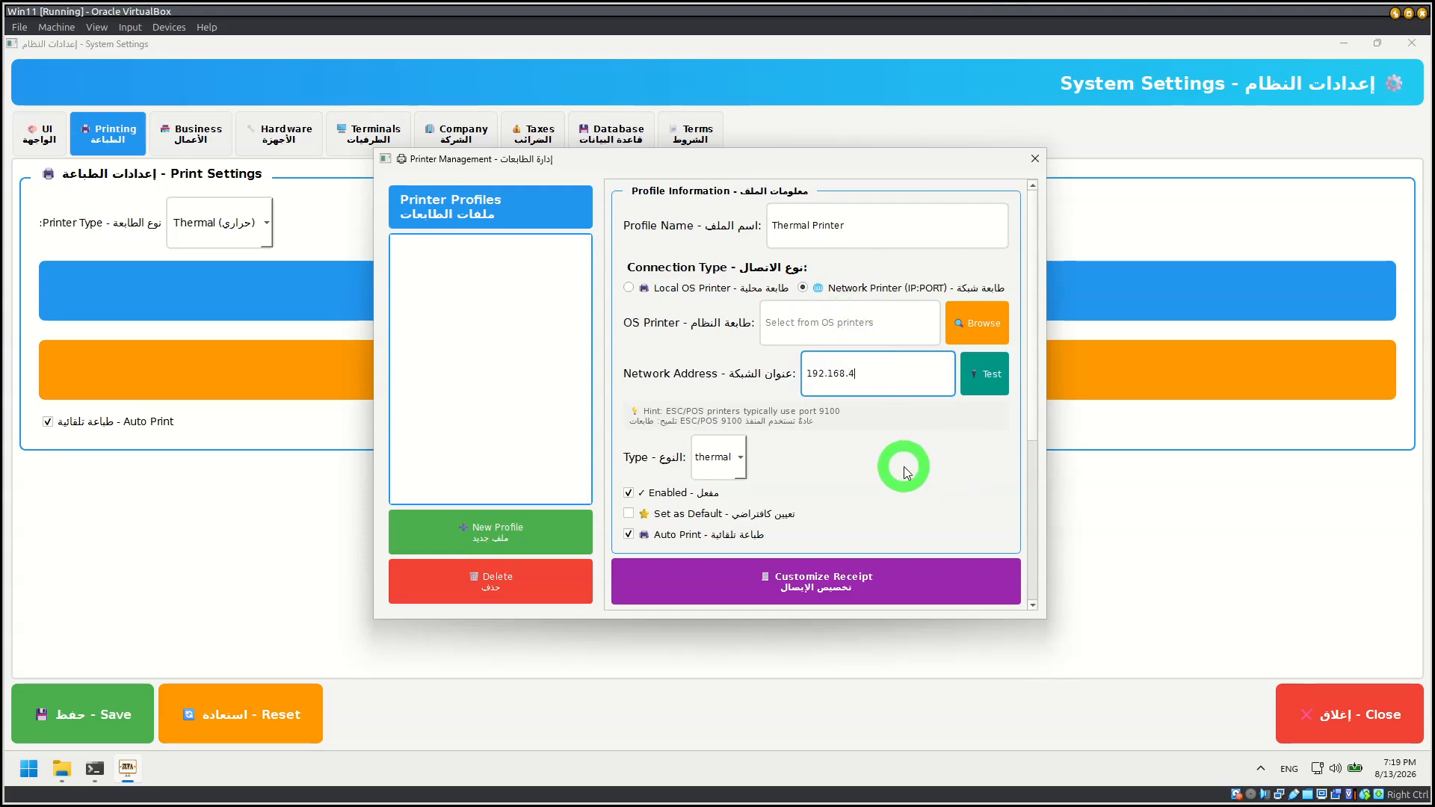
{"action": "type", "text": "5.104:9100"}
{"action": "left_click", "coordinate": [987, 378]}
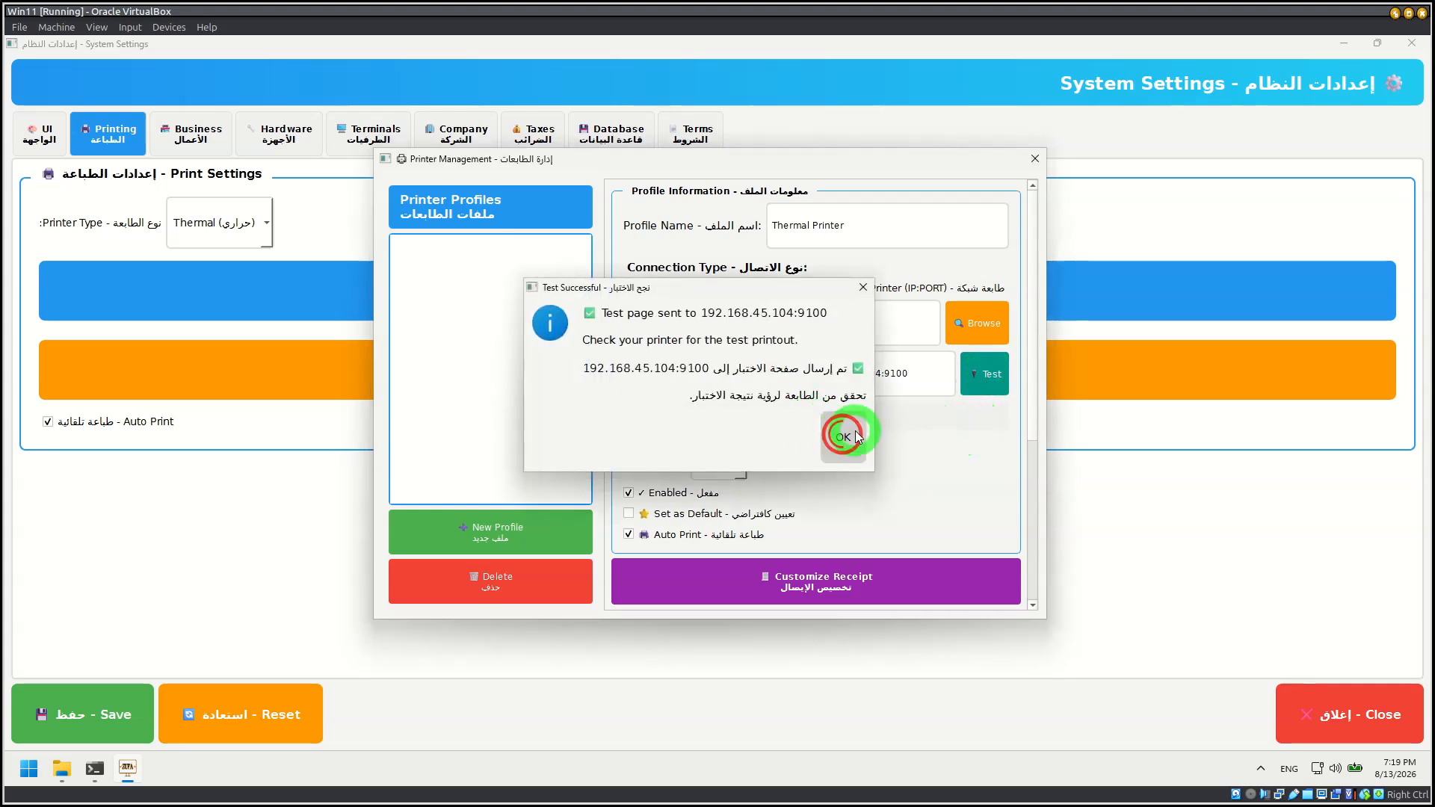
{"action": "left_click", "coordinate": [855, 432]}
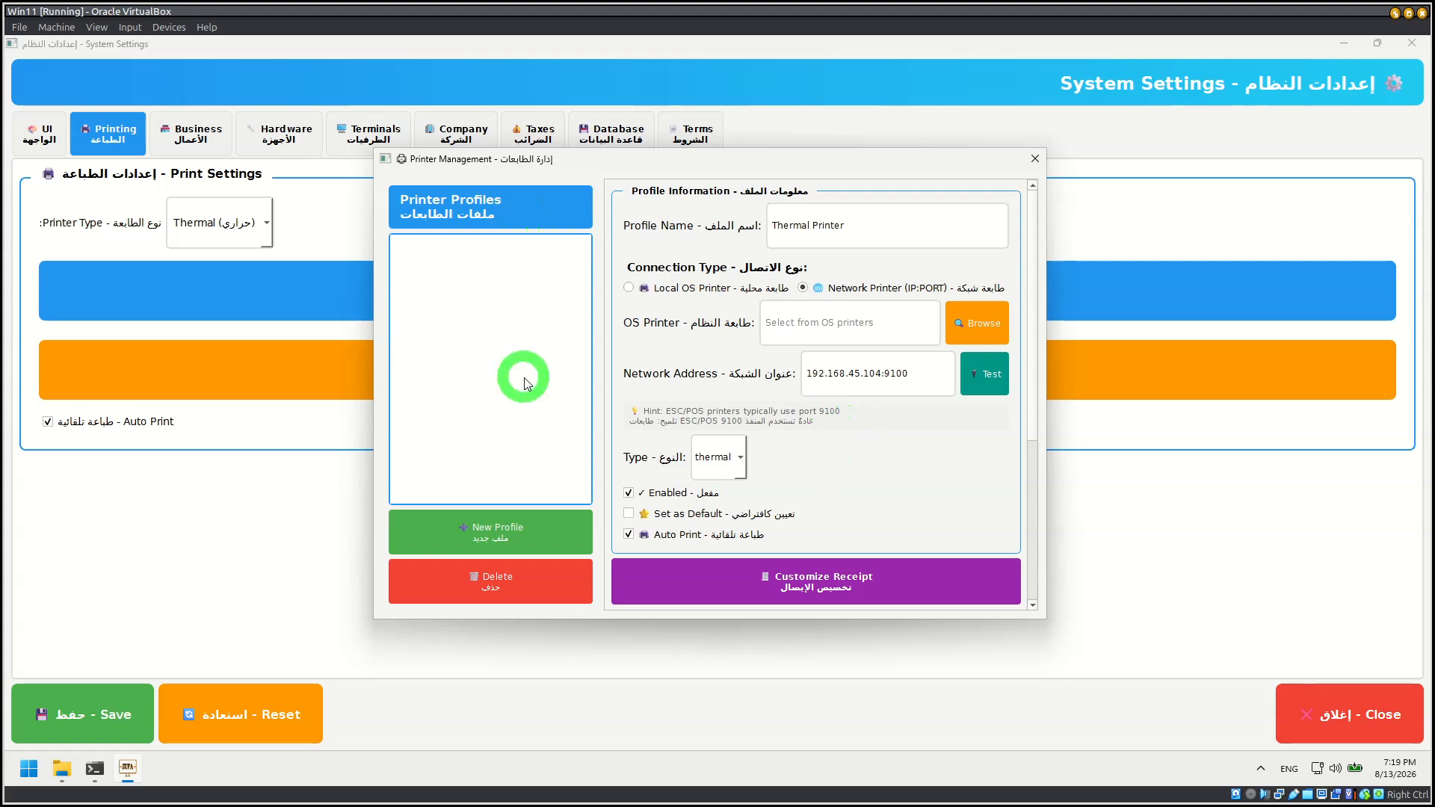
Step: Save the Thermal Printer profile and close the printer management
{"action": "scroll", "coordinate": [799, 495], "scroll_direction": "down", "scroll_amount": 5}
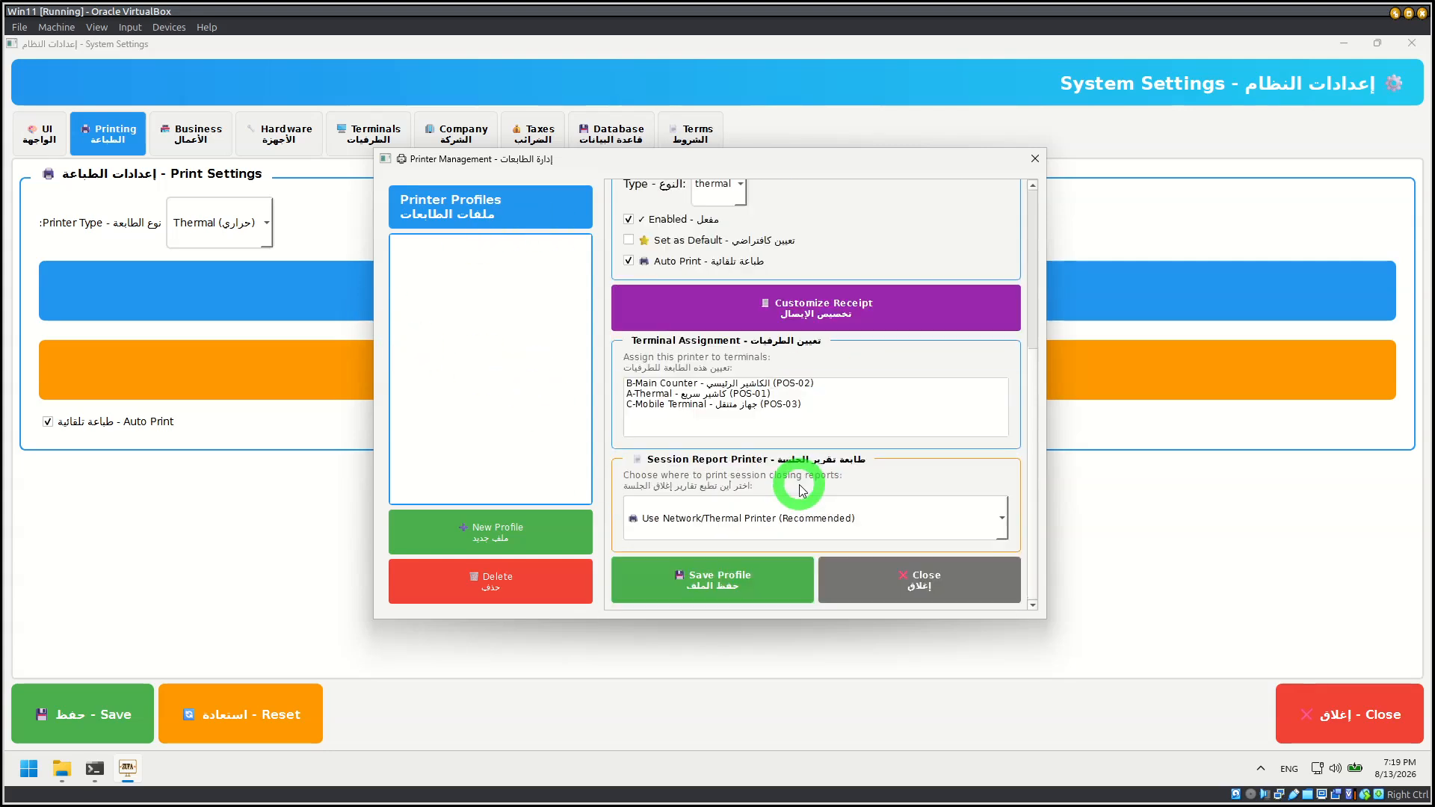
{"action": "left_click", "coordinate": [756, 576]}
{"action": "left_click", "coordinate": [814, 422]}
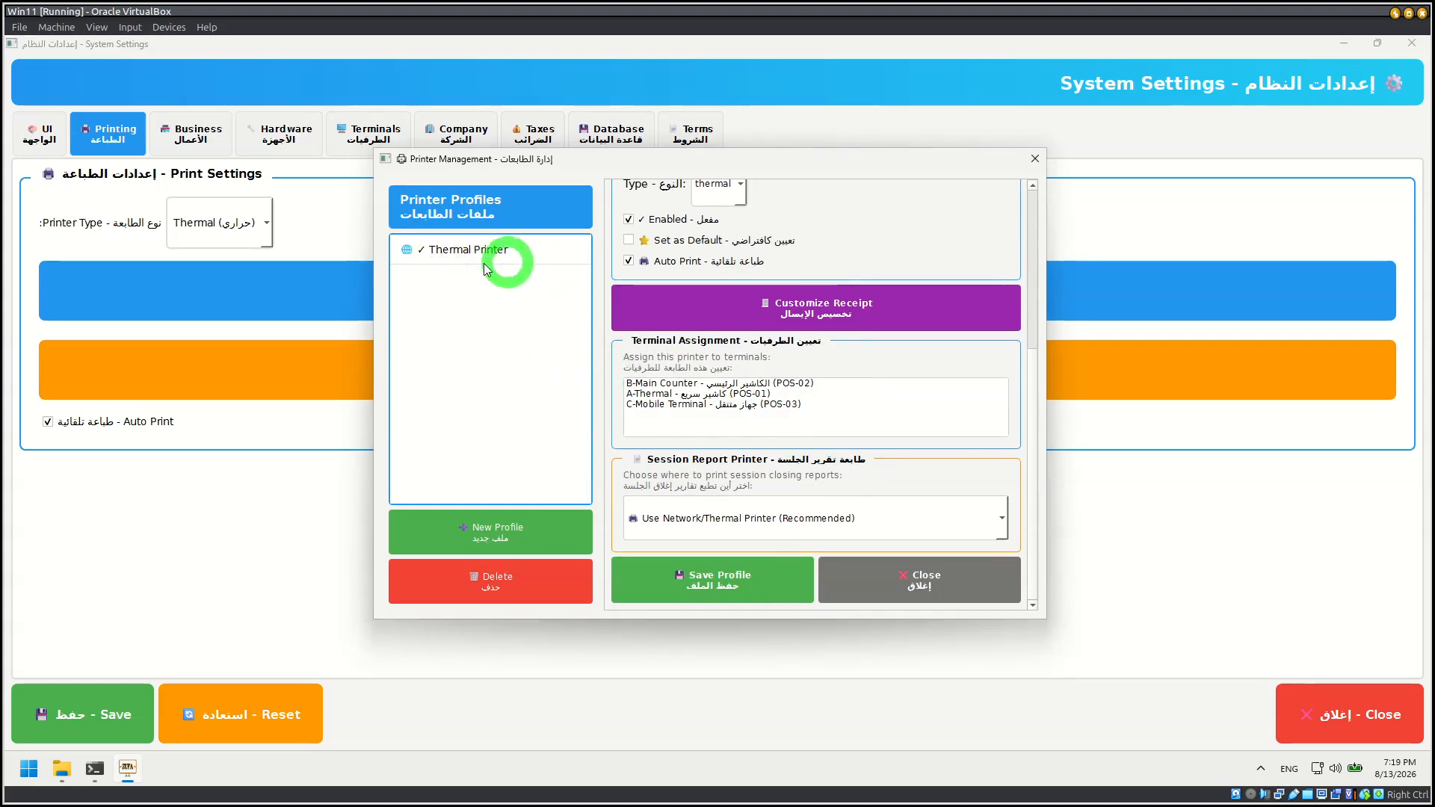
{"action": "left_click", "coordinate": [943, 581]}
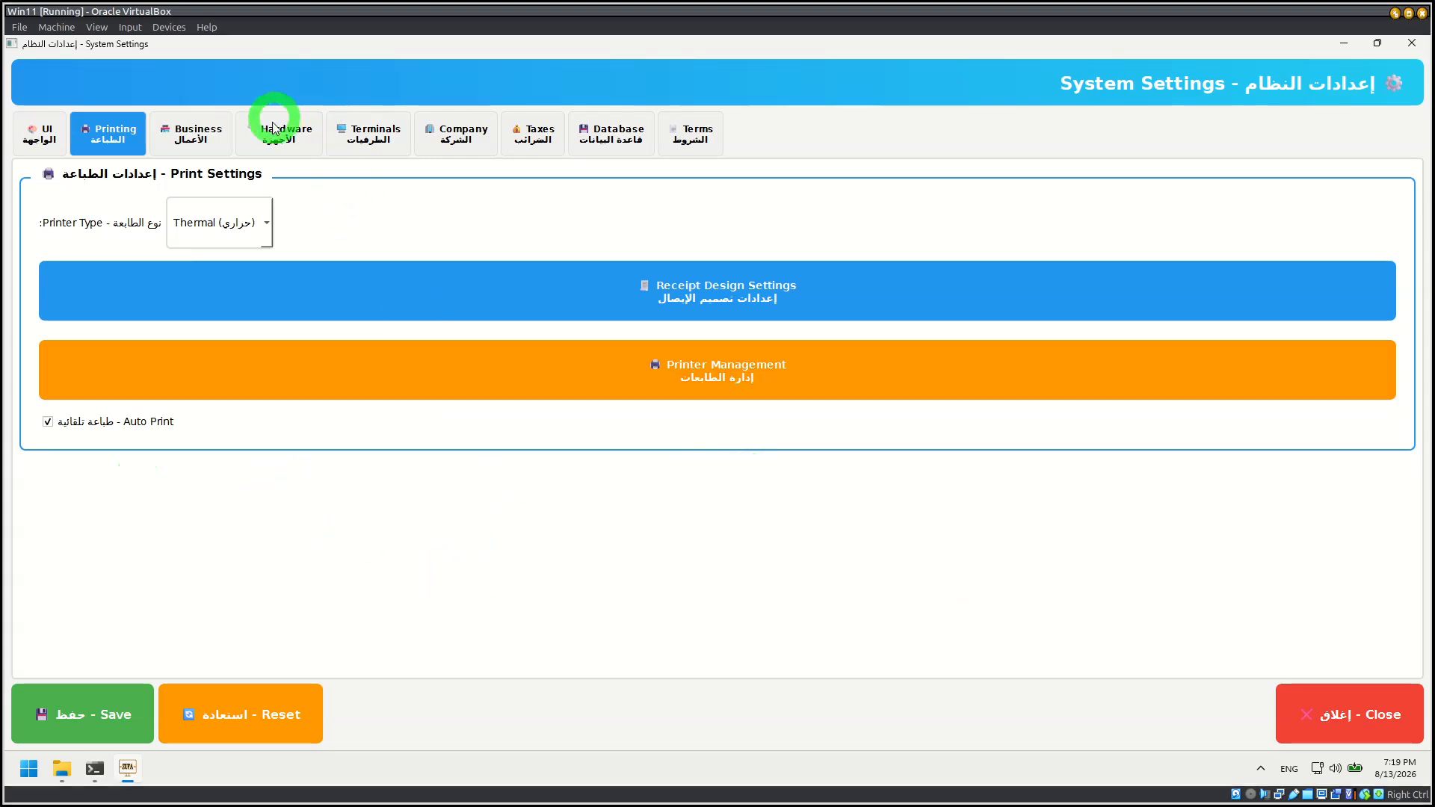
Step: In the terminal management, assign the Thermal Printer profile to POS-01, save the terminal and close the management window
{"action": "left_click", "coordinate": [373, 135]}
{"action": "left_click", "coordinate": [712, 340]}
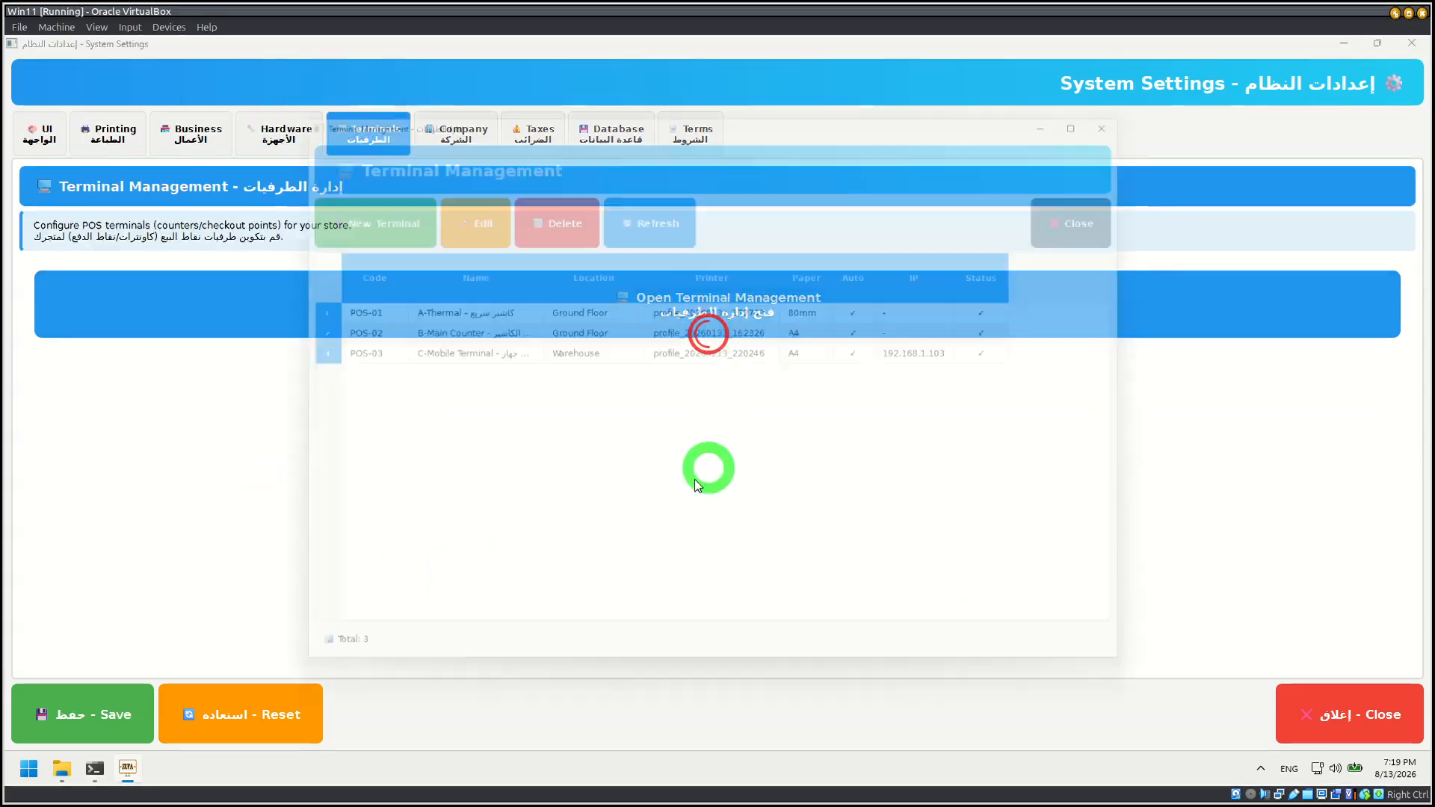
{"action": "left_click", "coordinate": [326, 307]}
{"action": "left_click", "coordinate": [471, 208]}
{"action": "scroll", "coordinate": [524, 462], "scroll_direction": "down", "scroll_amount": 5}
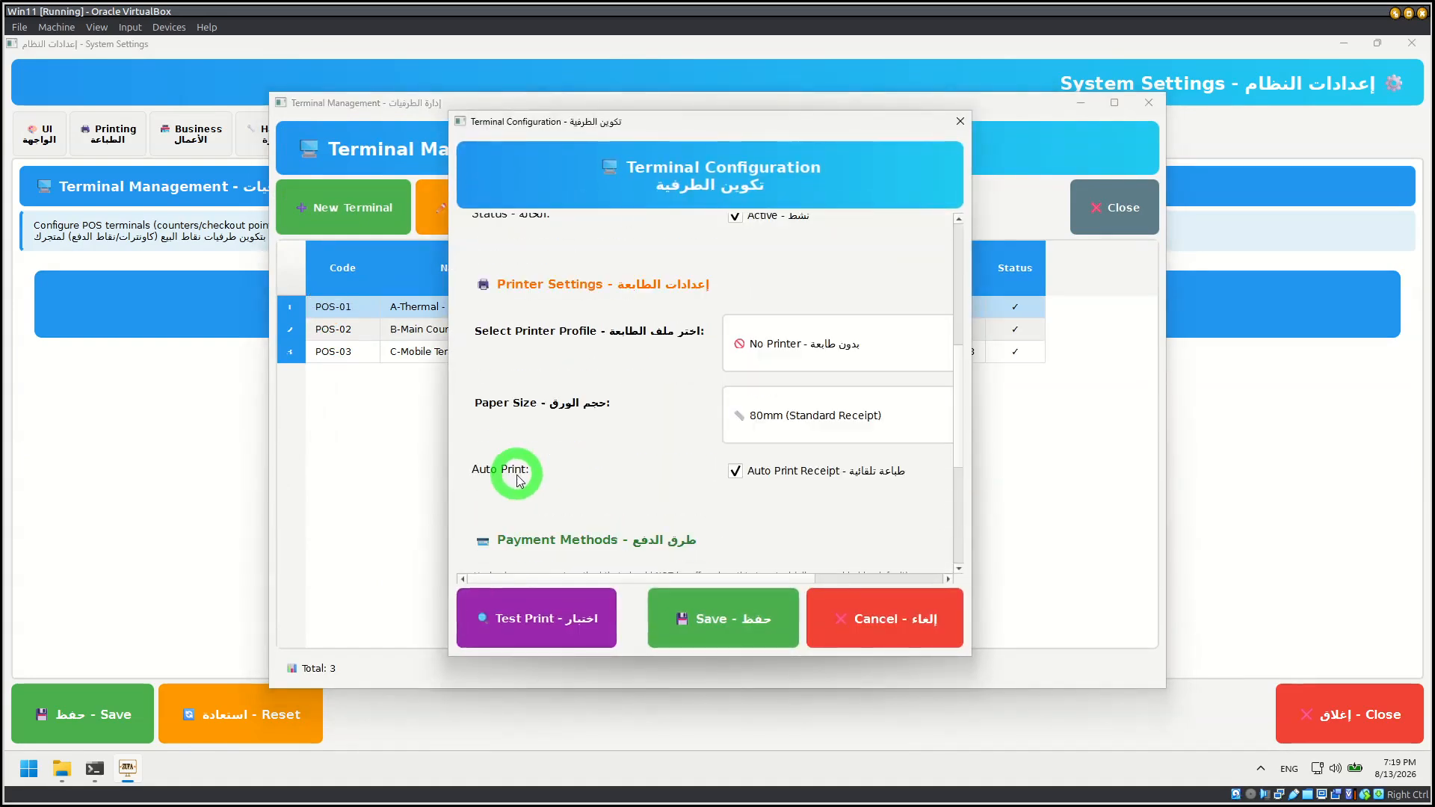
{"action": "left_click", "coordinate": [782, 338]}
{"action": "left_click", "coordinate": [794, 372]}
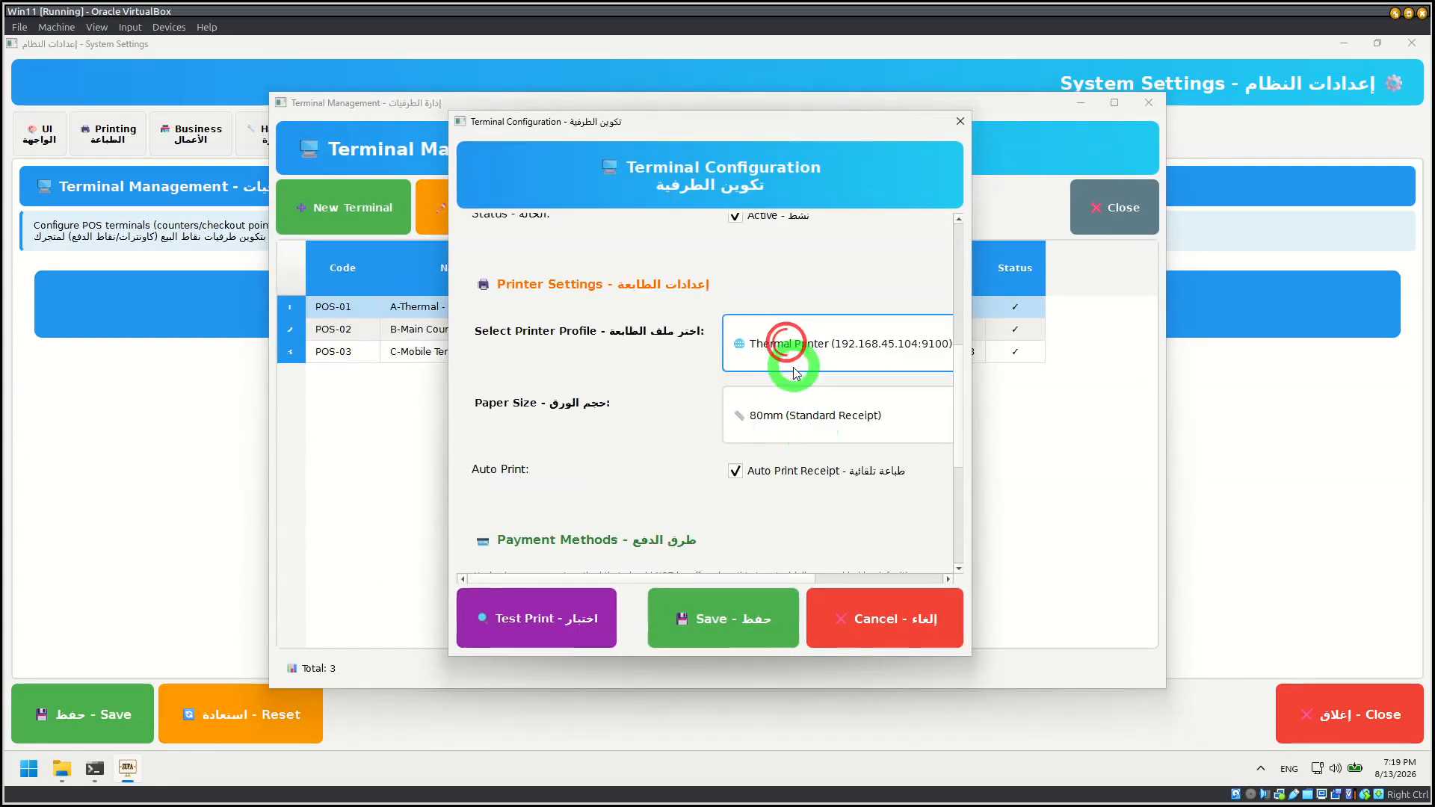
{"action": "left_click", "coordinate": [724, 637]}
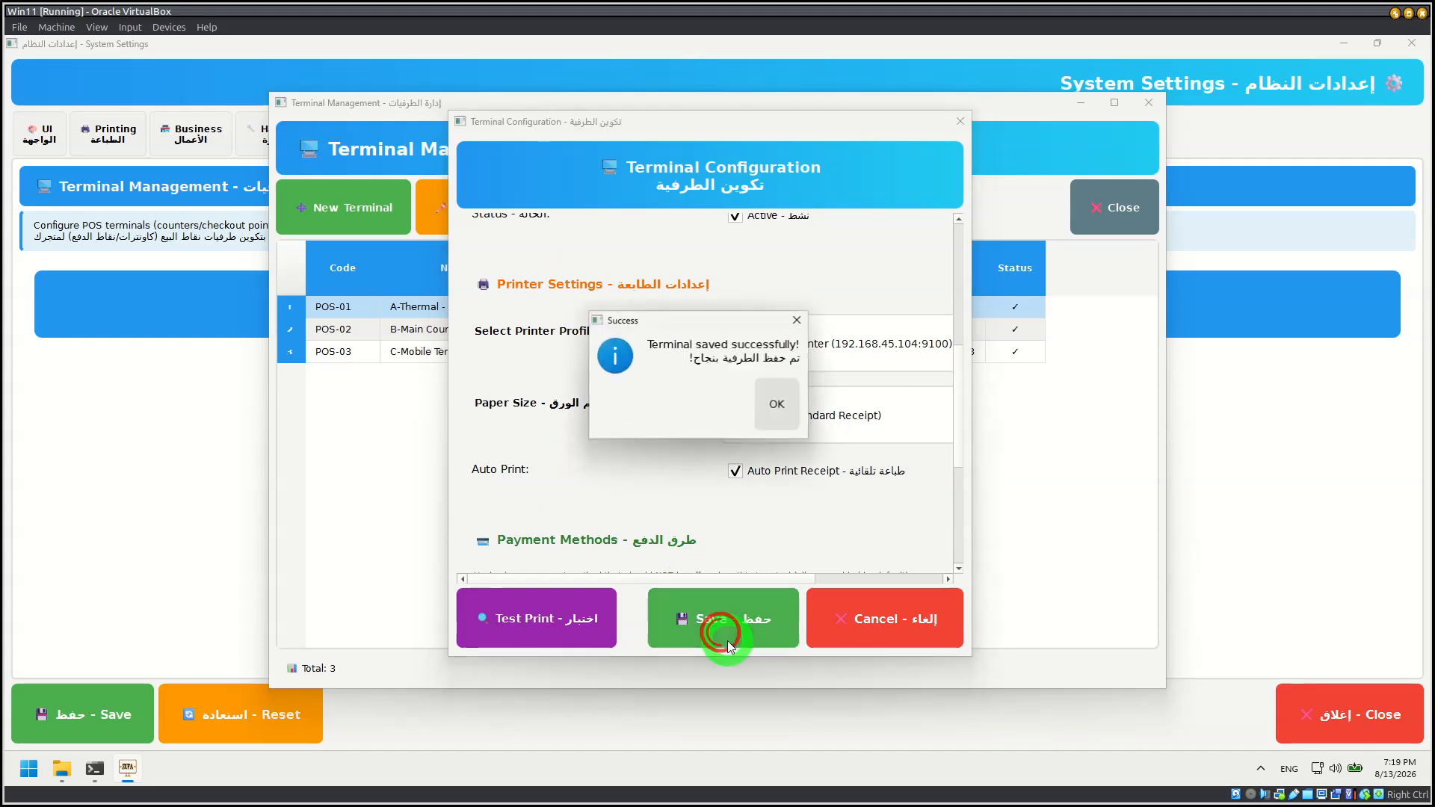
{"action": "left_click", "coordinate": [772, 410]}
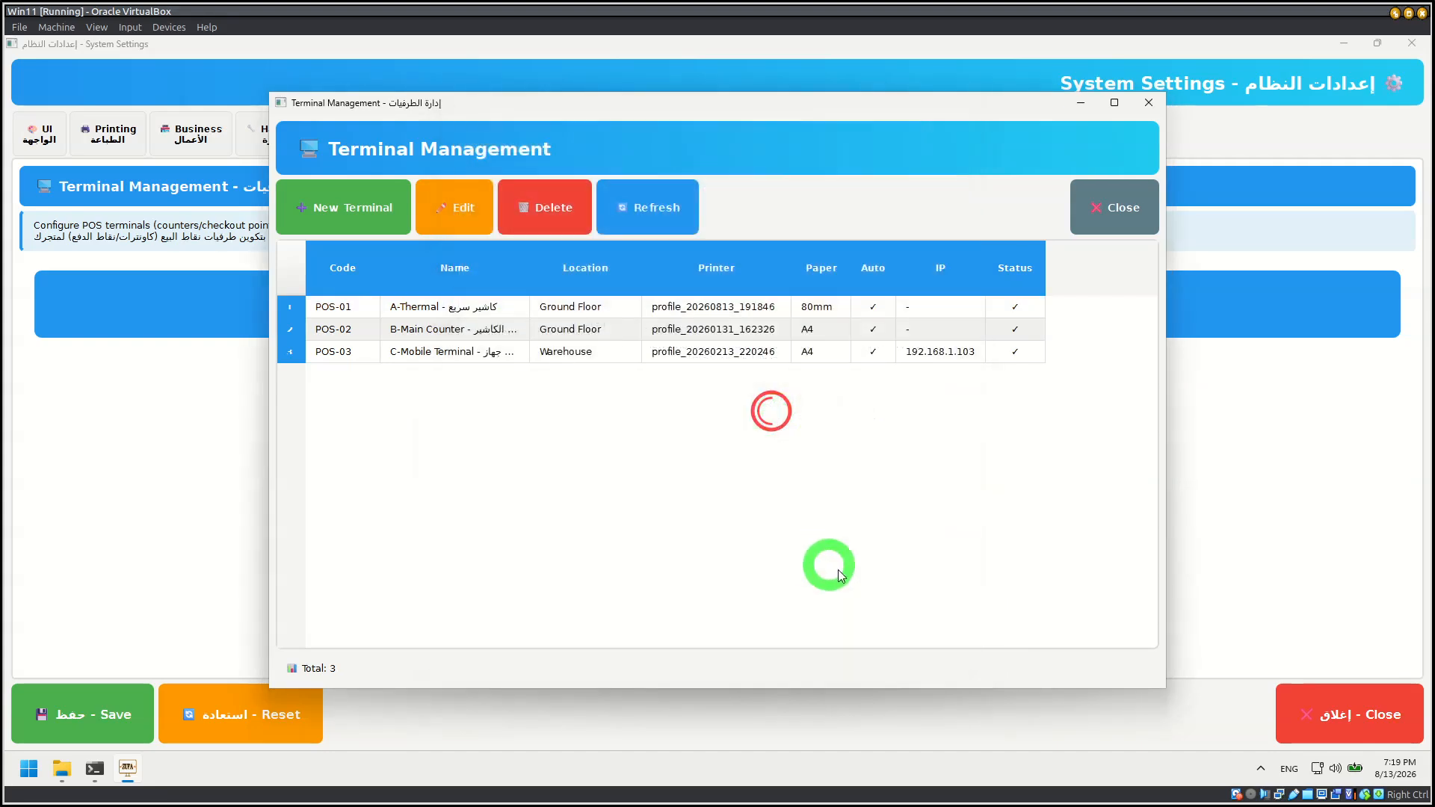
{"action": "left_click", "coordinate": [1128, 208]}
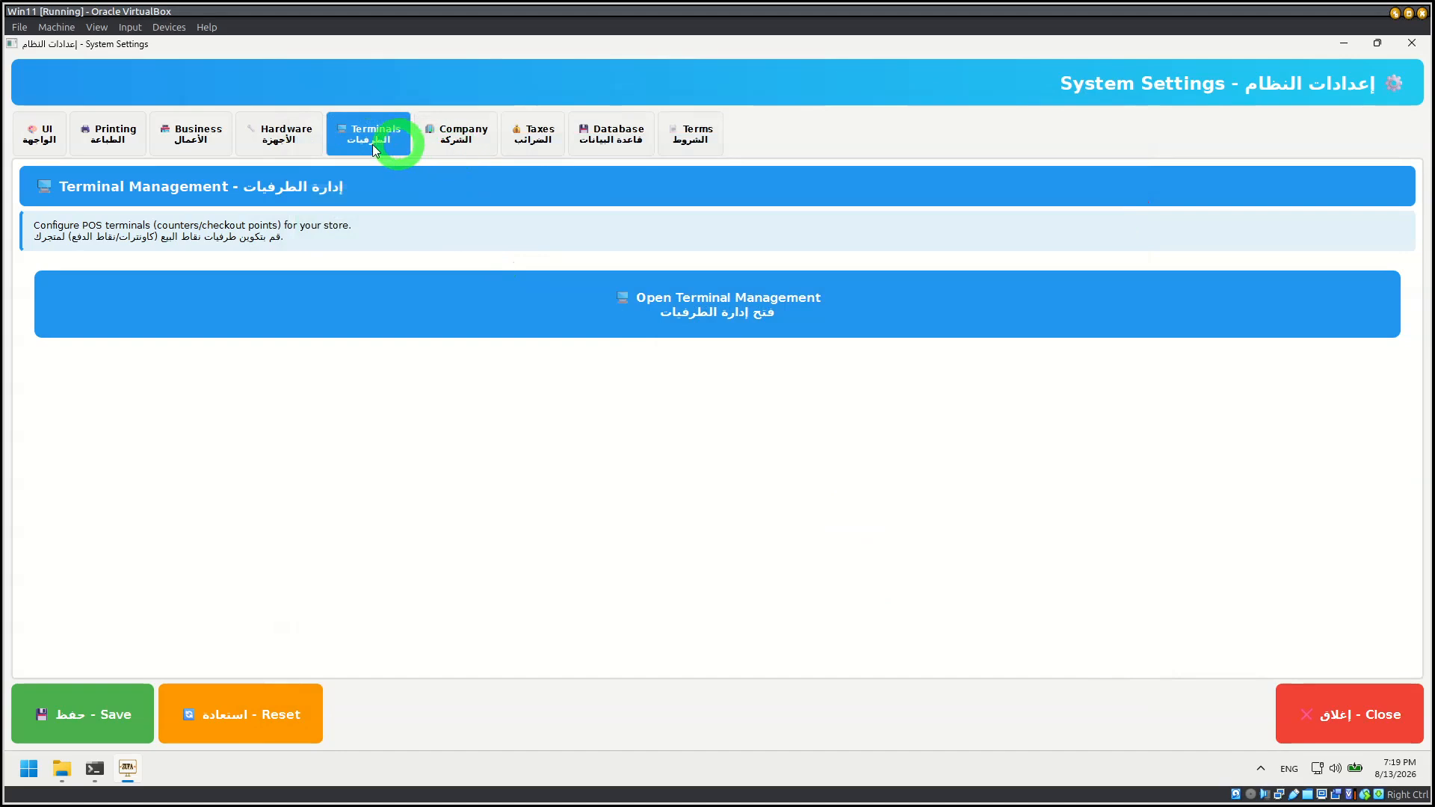
Step: Look at the UI settings for keyboard and language, save all system settings and close them
{"action": "left_click", "coordinate": [126, 138]}
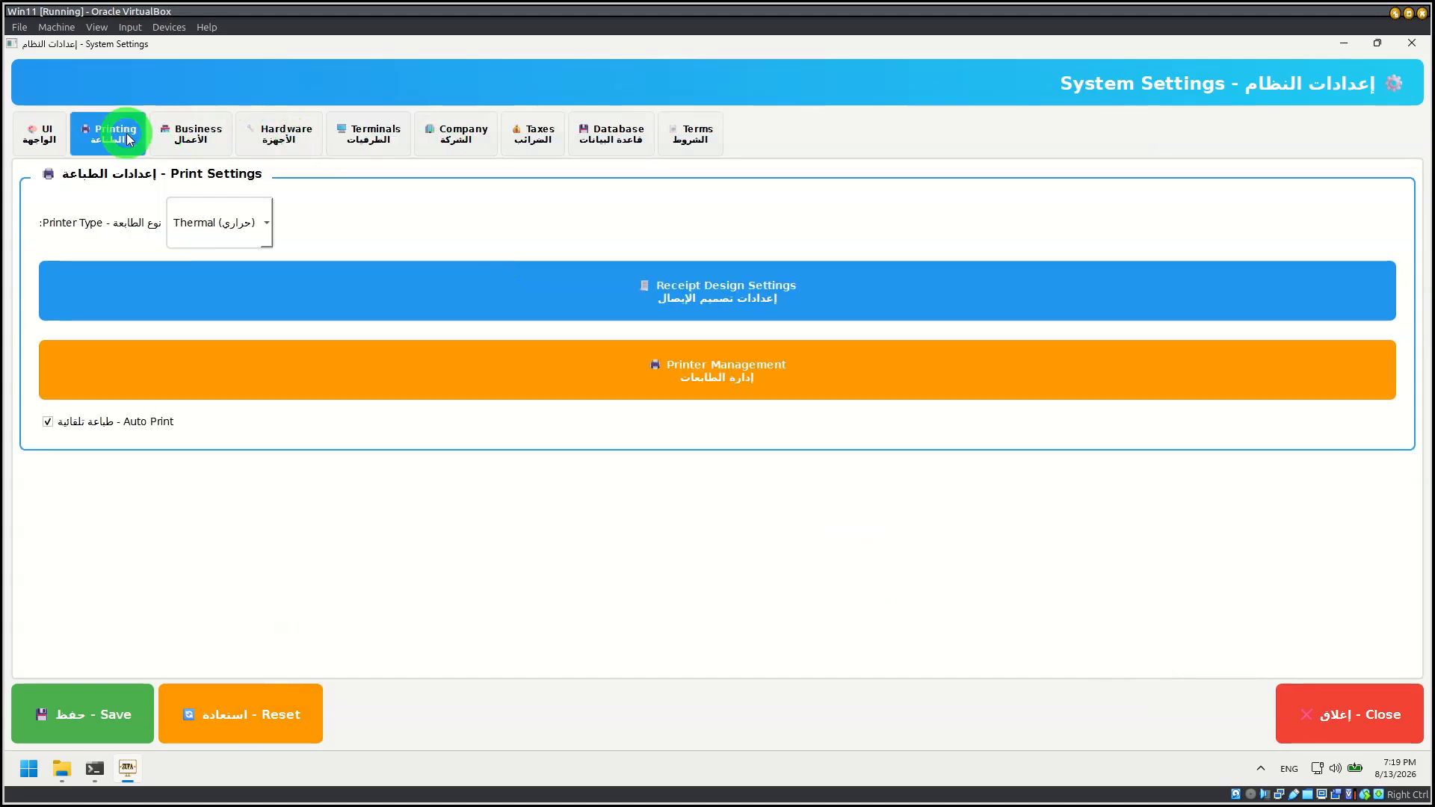
{"action": "left_click", "coordinate": [66, 141]}
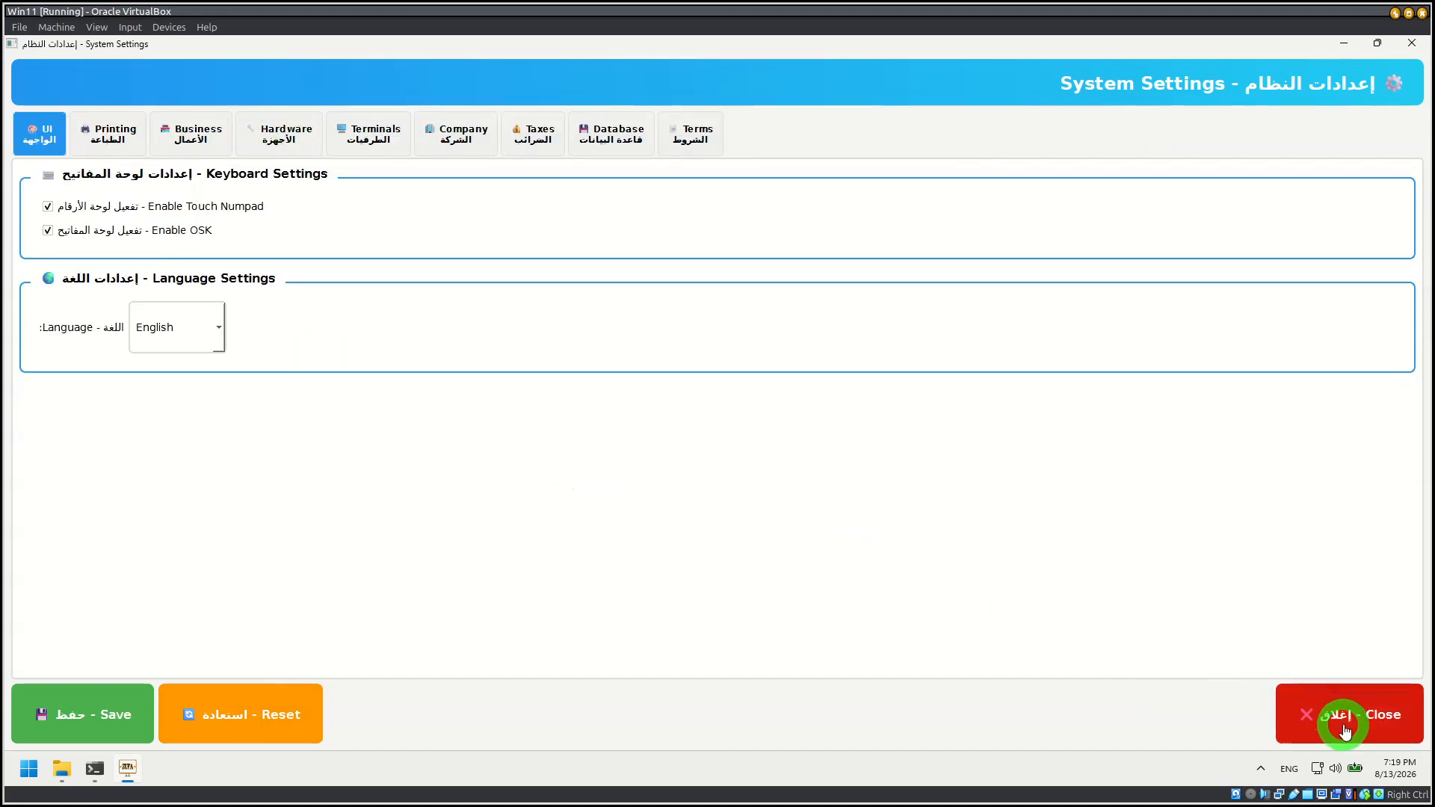
{"action": "left_click", "coordinate": [52, 696]}
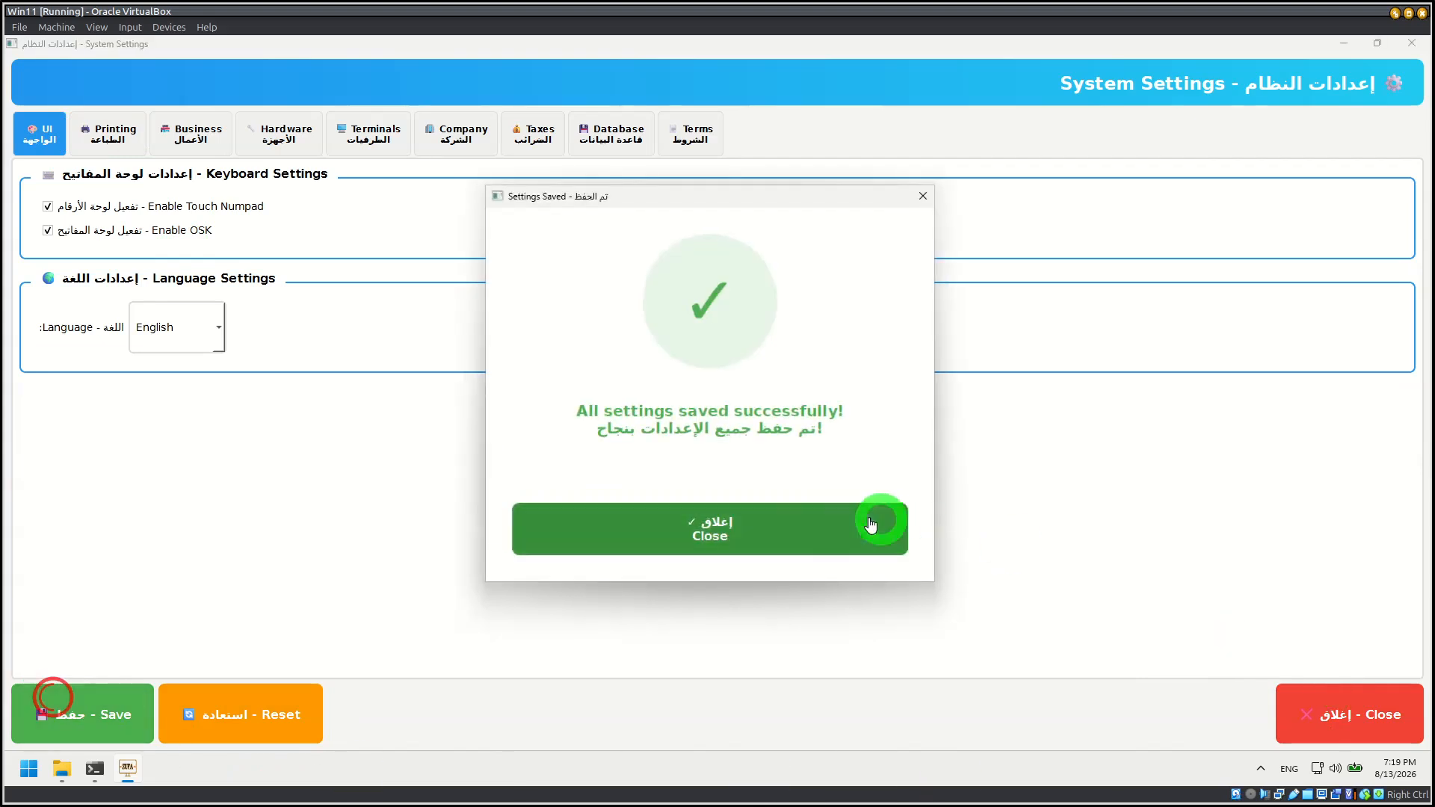
{"action": "left_click", "coordinate": [813, 523]}
{"action": "left_click", "coordinate": [1378, 705]}
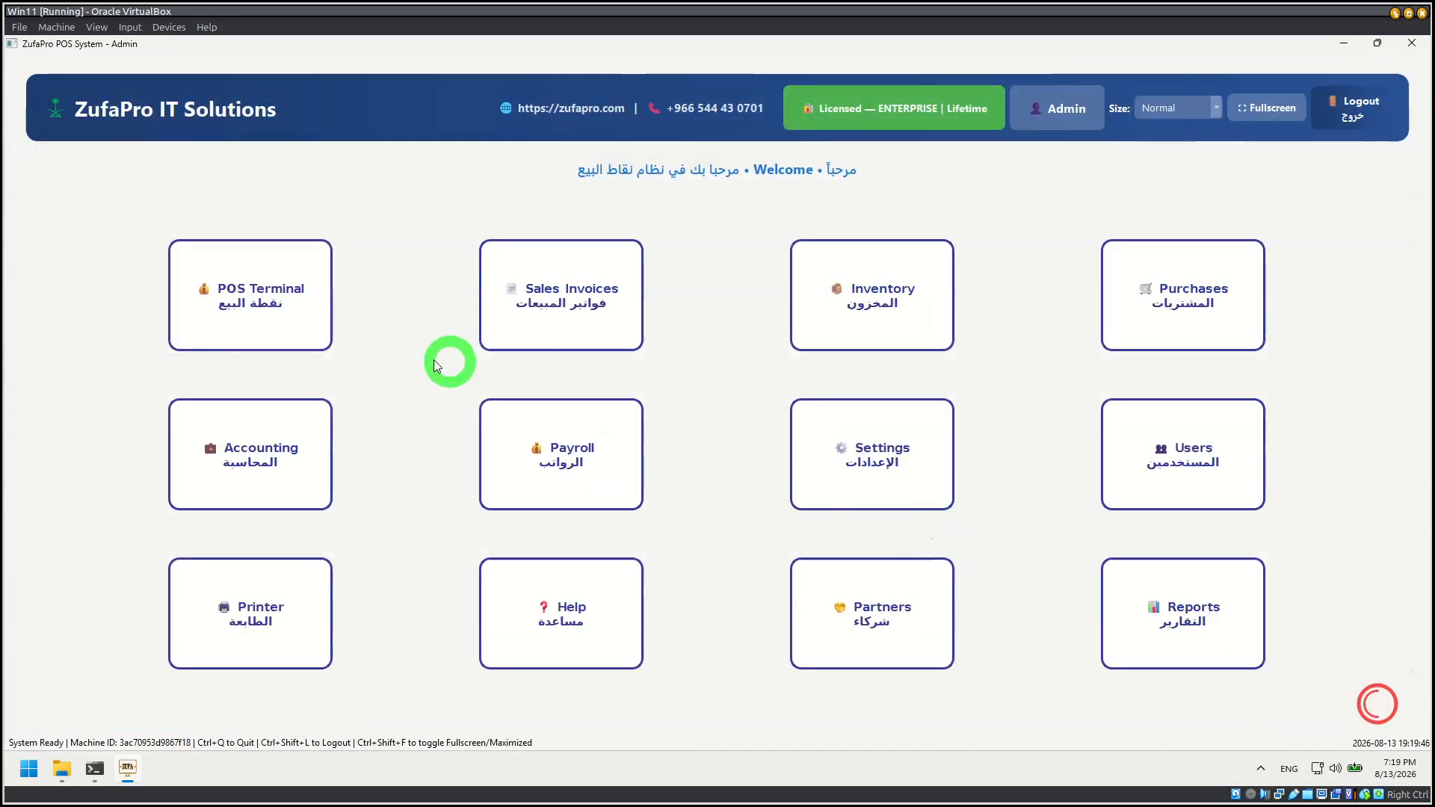
Step: Start a POS session on terminal POS-01 with an added opening amount of 100 SR
{"action": "left_click", "coordinate": [240, 311]}
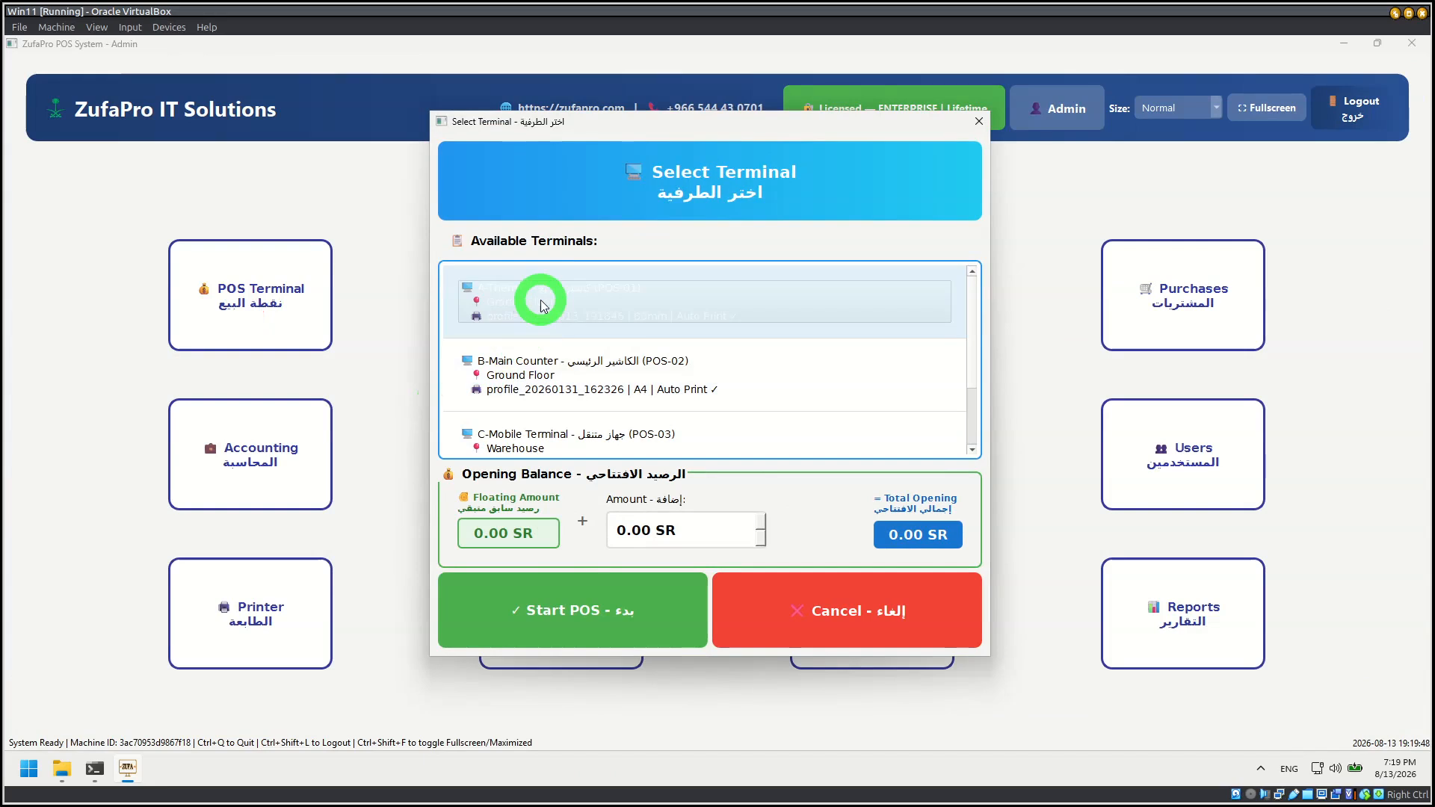
{"action": "left_click", "coordinate": [544, 311]}
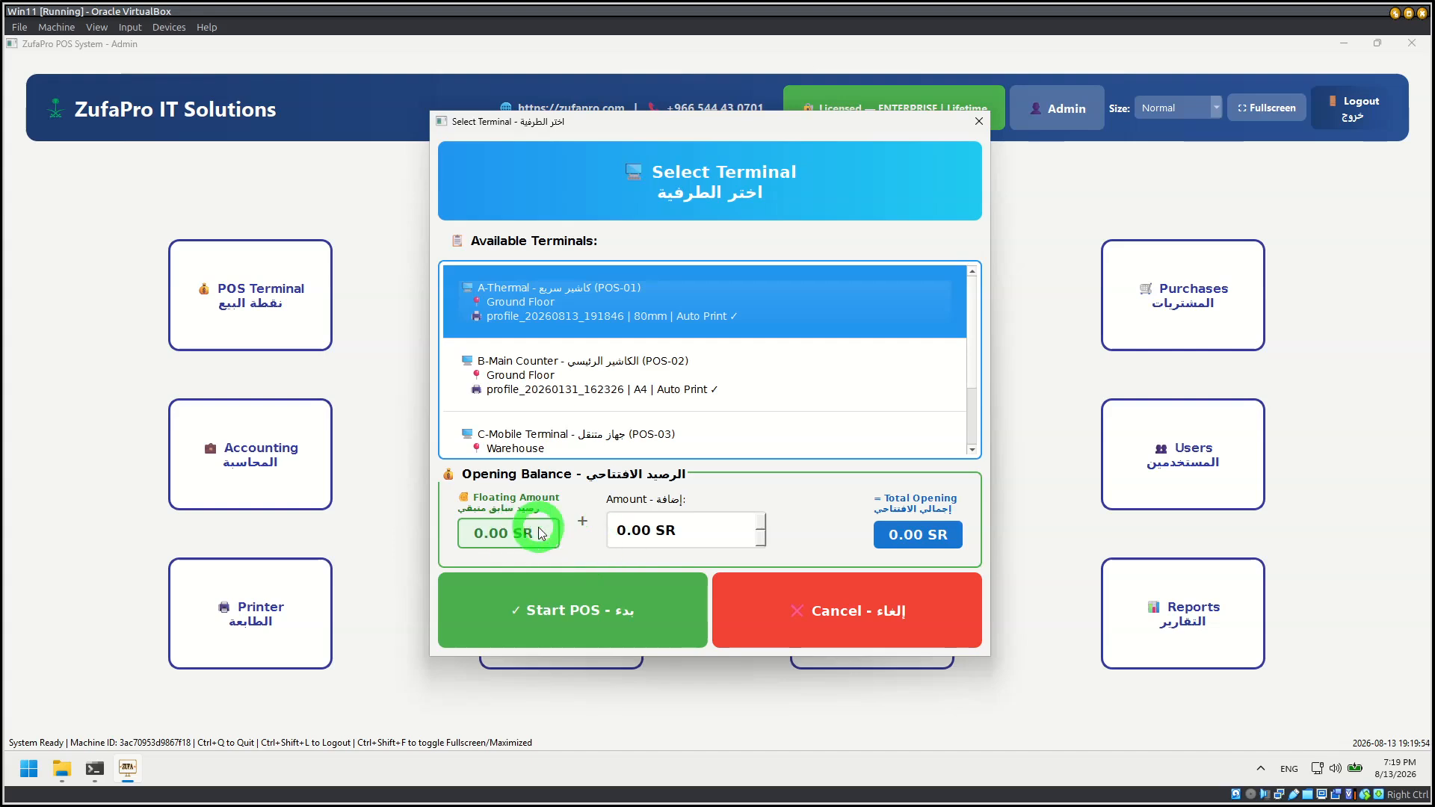
{"action": "left_click", "coordinate": [689, 528]}
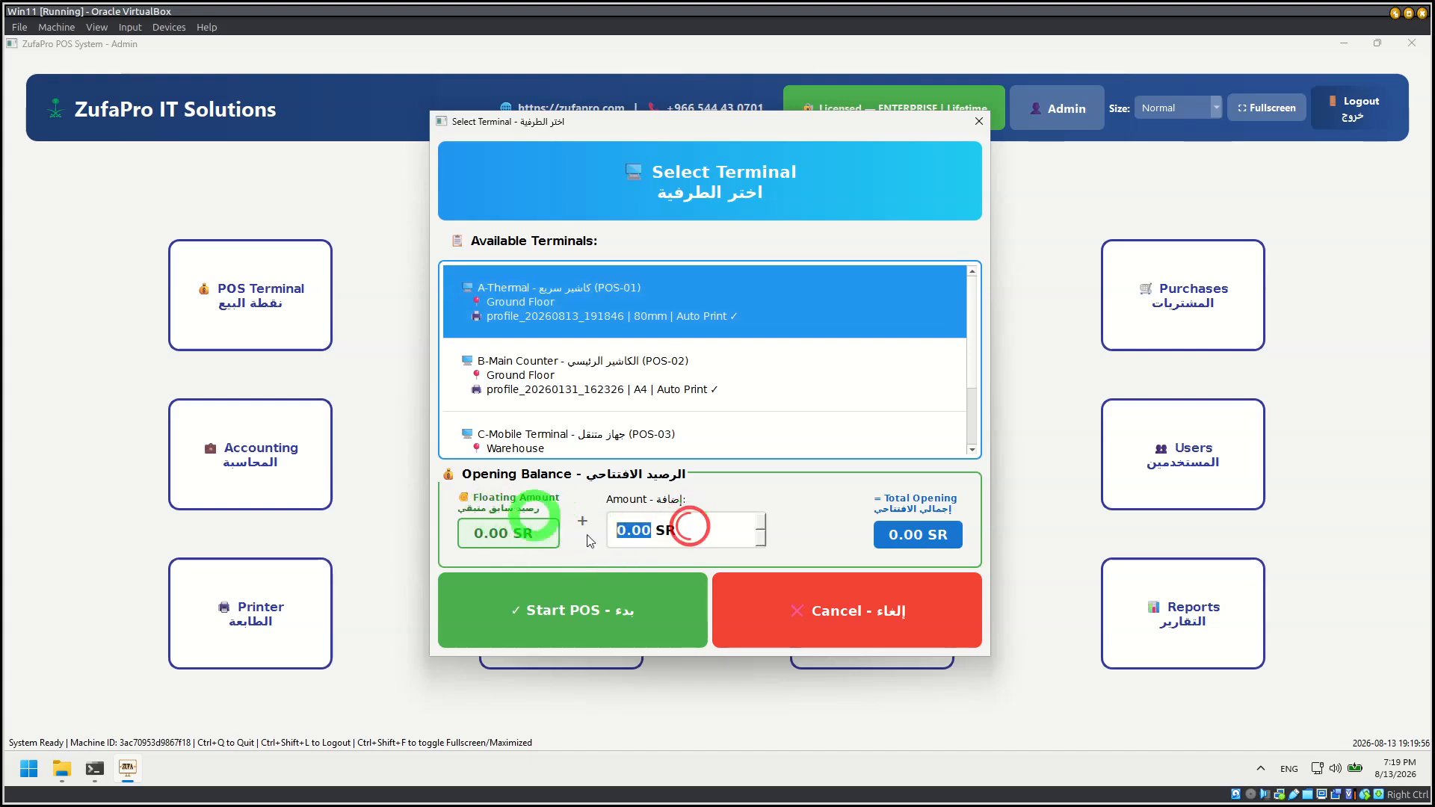
{"action": "type", "text": "100"}
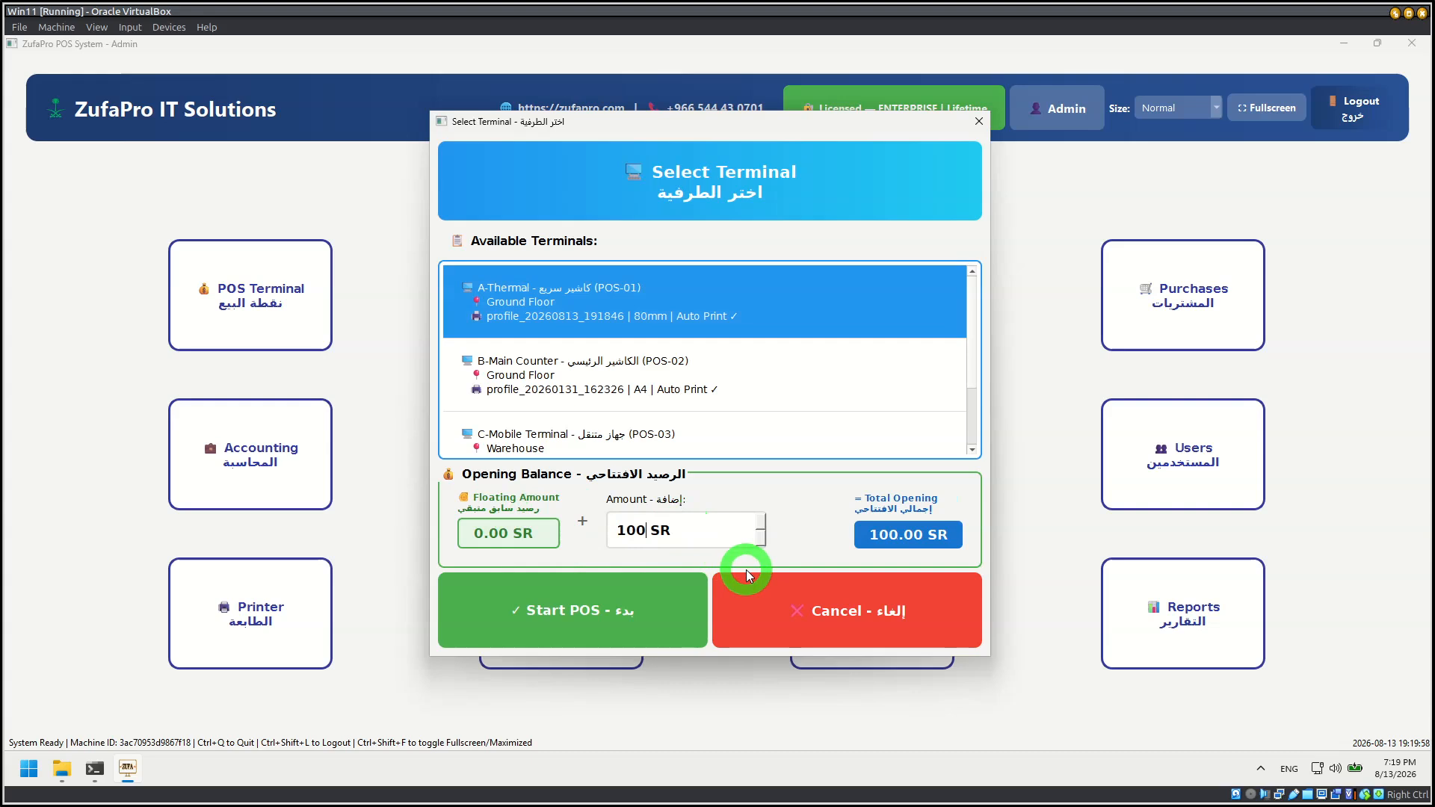
{"action": "left_click", "coordinate": [598, 615]}
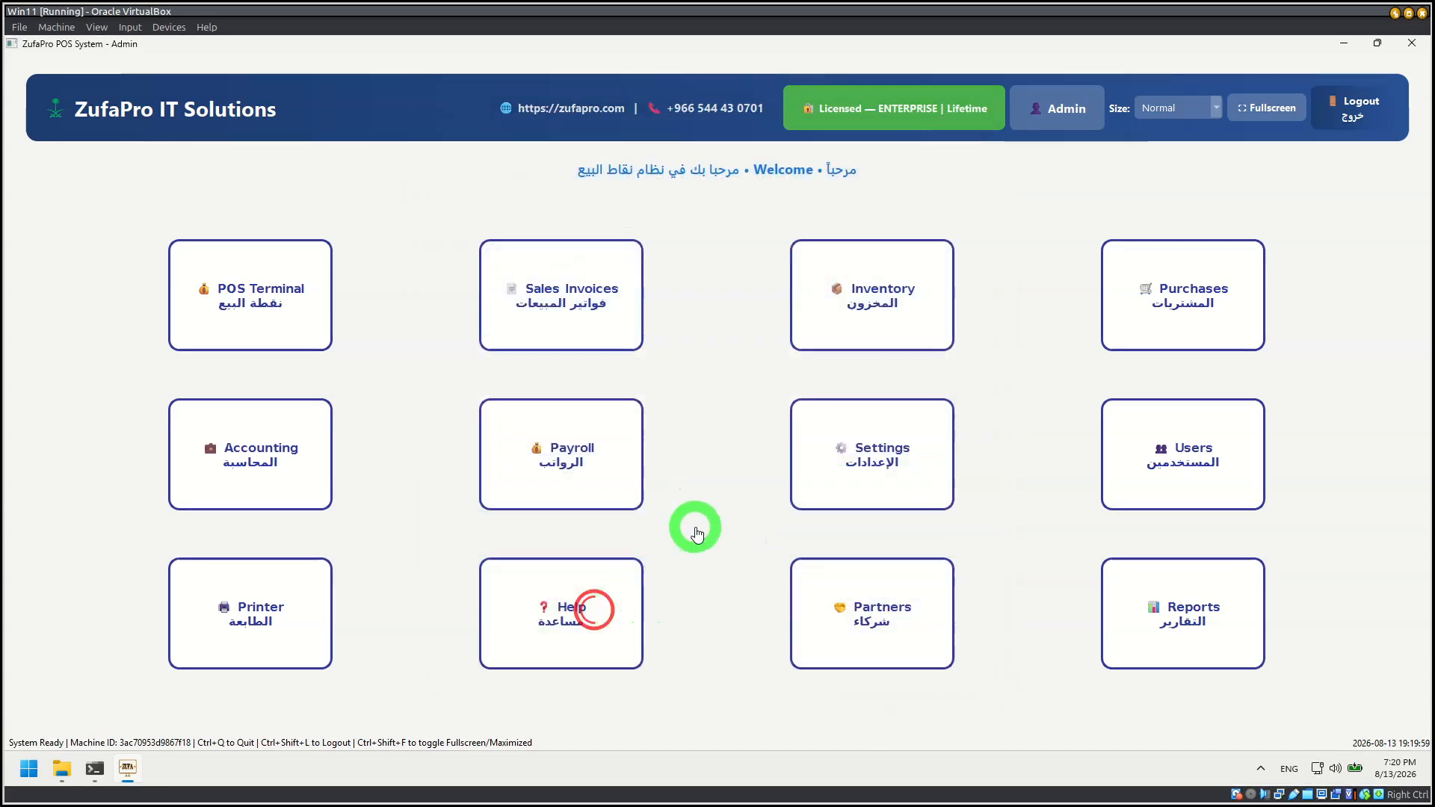
{"action": "left_click", "coordinate": [692, 533]}
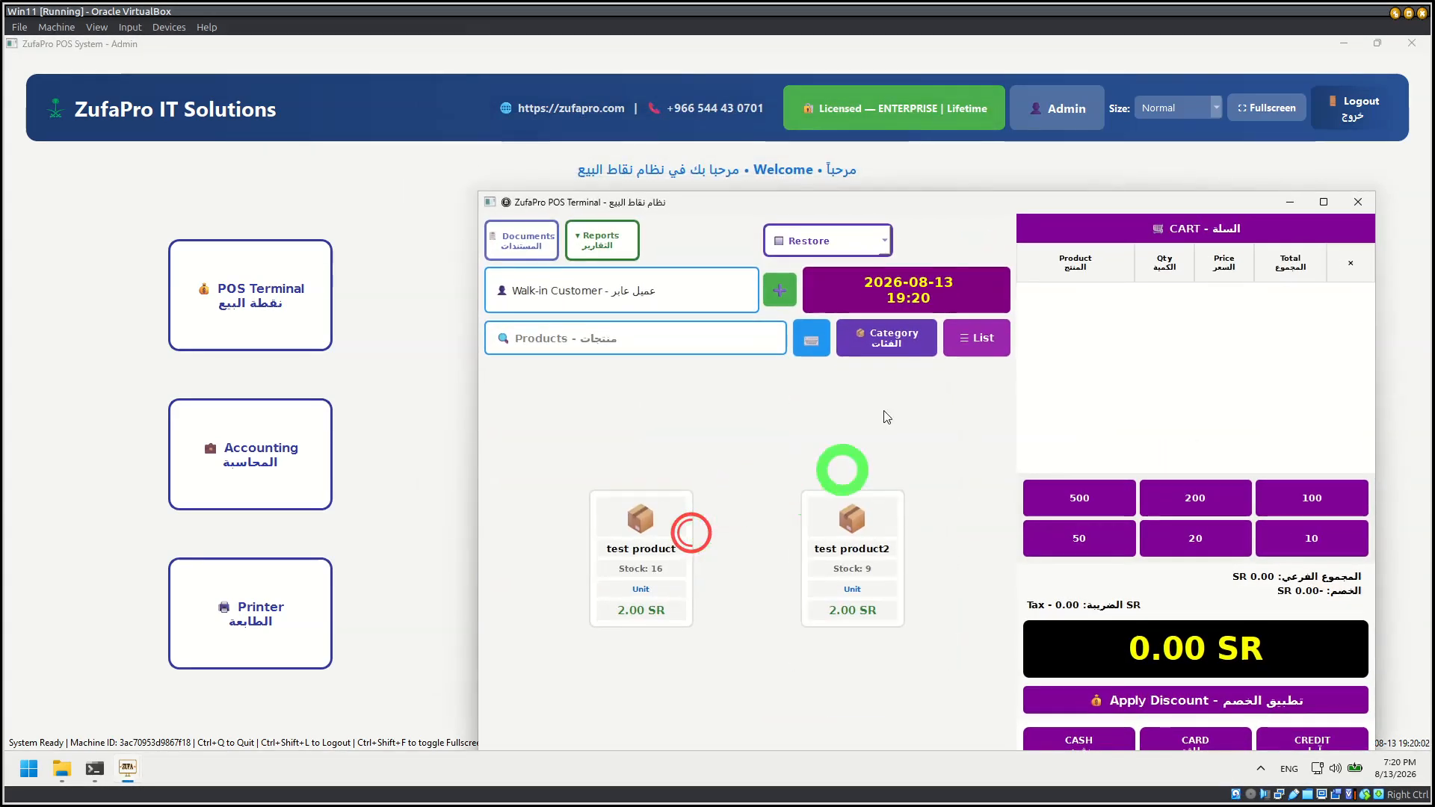
Step: Maximize the POS Terminal window and change the sale's customer from walk-in to the saved test customer
{"action": "double_click", "coordinate": [930, 209]}
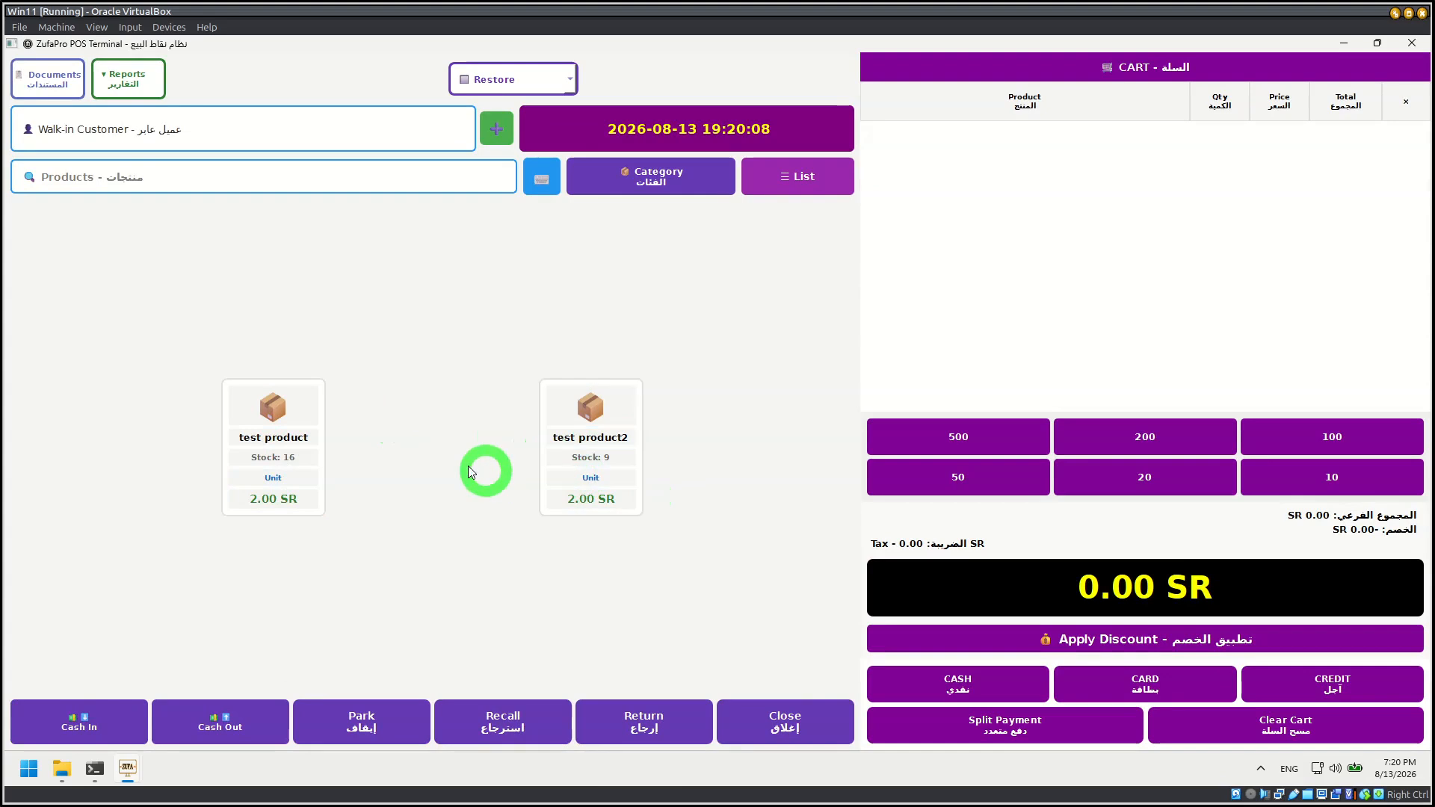
{"action": "left_click", "coordinate": [183, 129]}
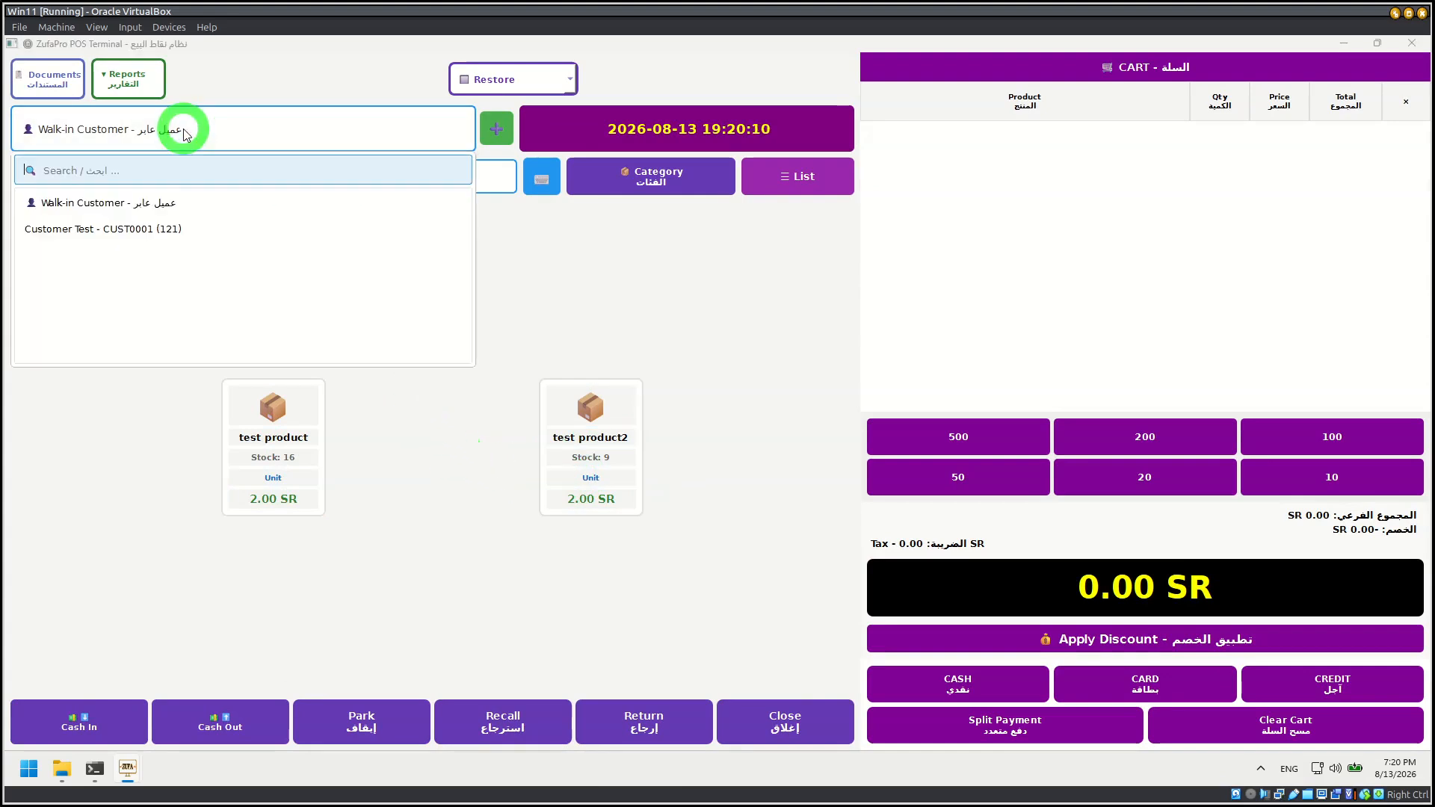
{"action": "left_click", "coordinate": [79, 229]}
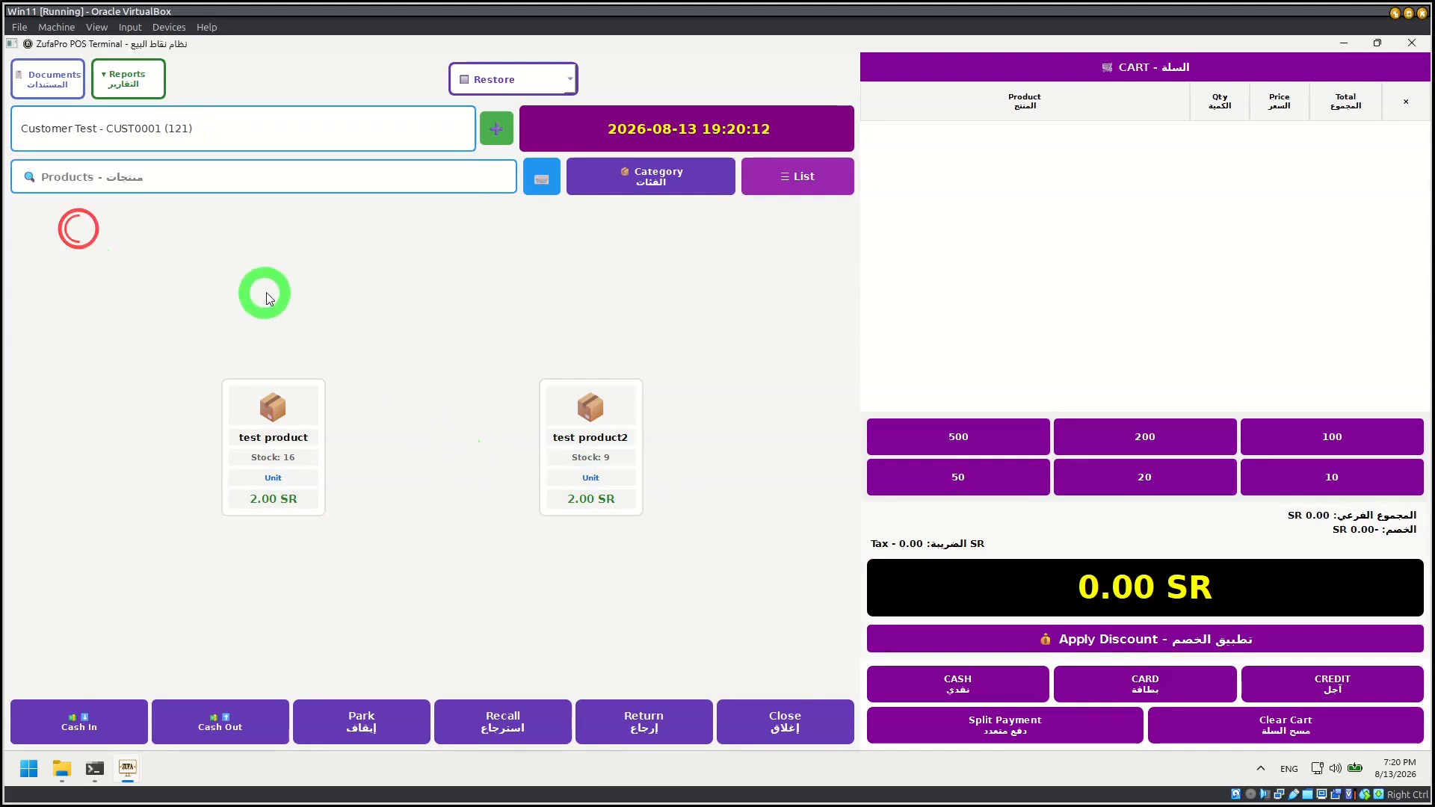
Step: Try the product search field, compare the list and grid product views, and look through the category filter
{"action": "left_click", "coordinate": [354, 163]}
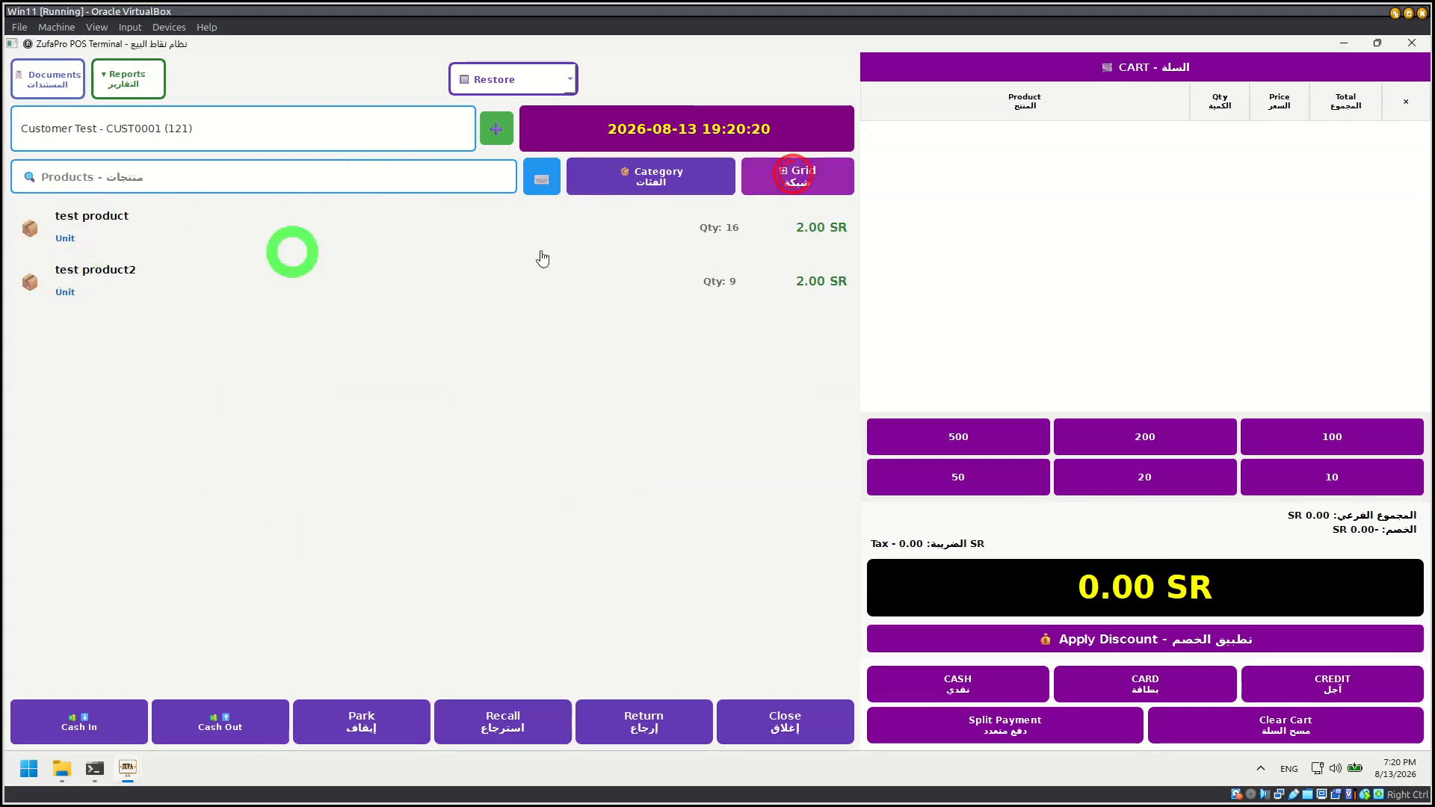
{"action": "left_click", "coordinate": [792, 171]}
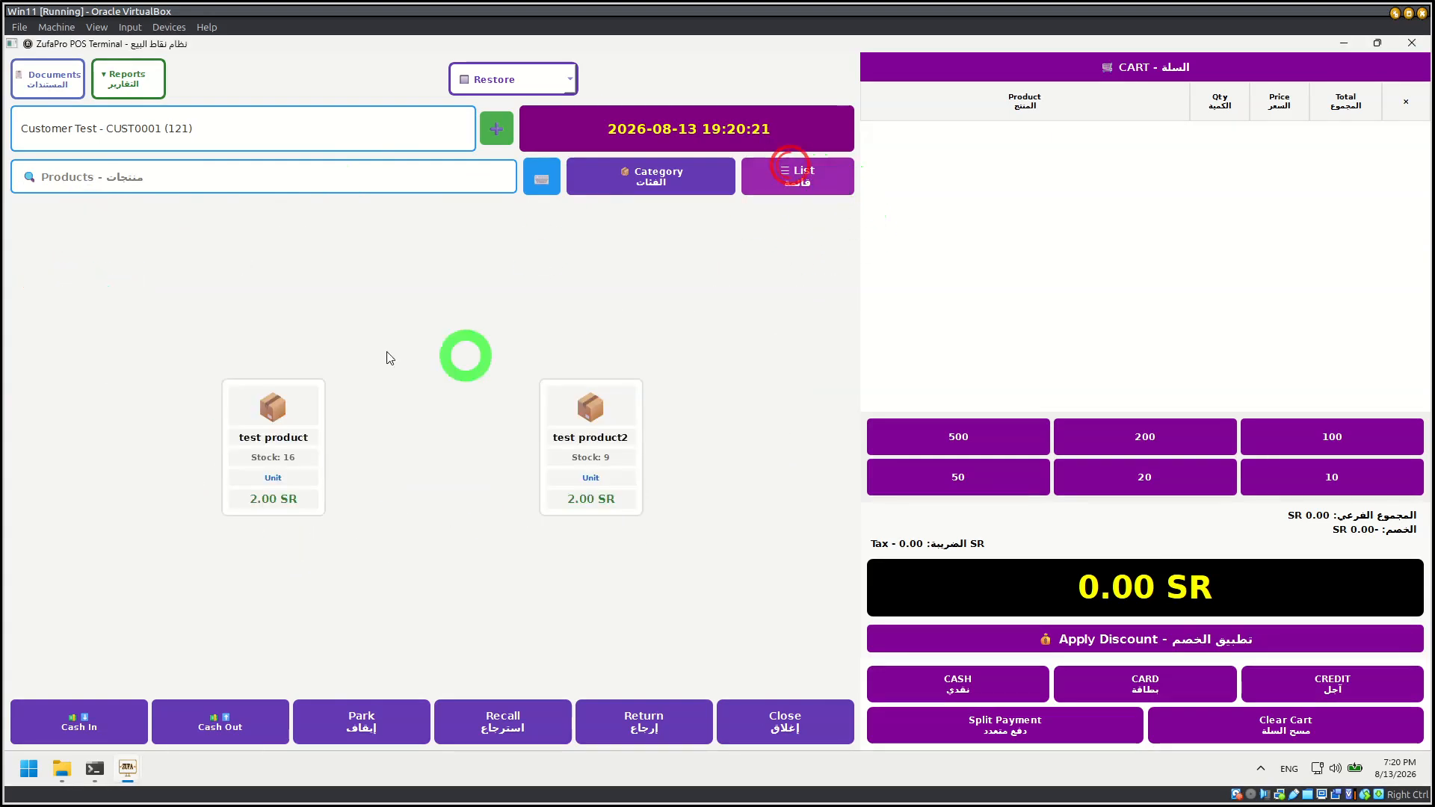
{"action": "left_click", "coordinate": [632, 169]}
{"action": "left_click", "coordinate": [865, 428]}
{"action": "left_click", "coordinate": [633, 170]}
{"action": "left_click", "coordinate": [707, 271]}
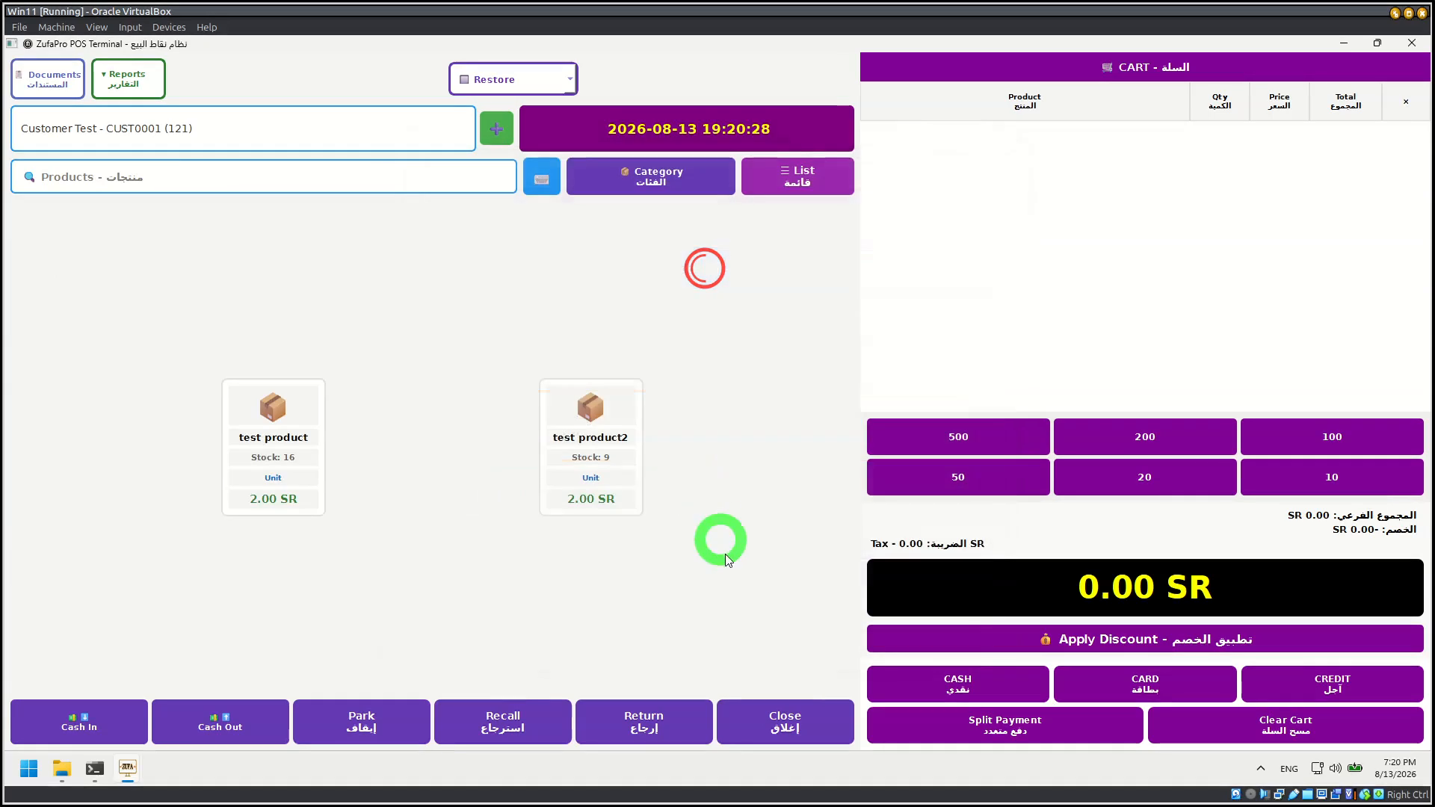
{"action": "left_click", "coordinate": [661, 248]}
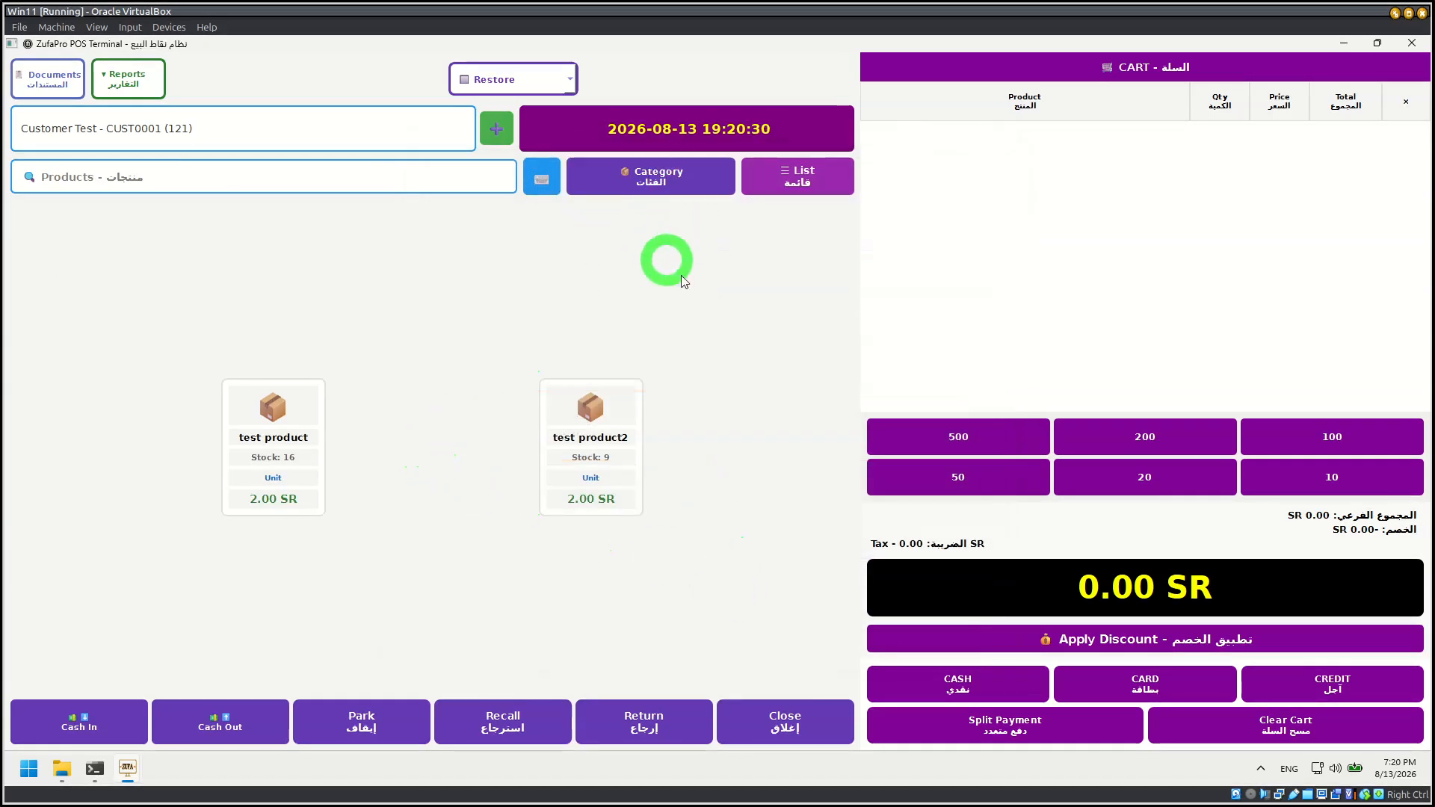
Step: Try the terminal window's fullscreen and restored display modes, and leave the window set to Maximized
{"action": "left_click", "coordinate": [514, 83]}
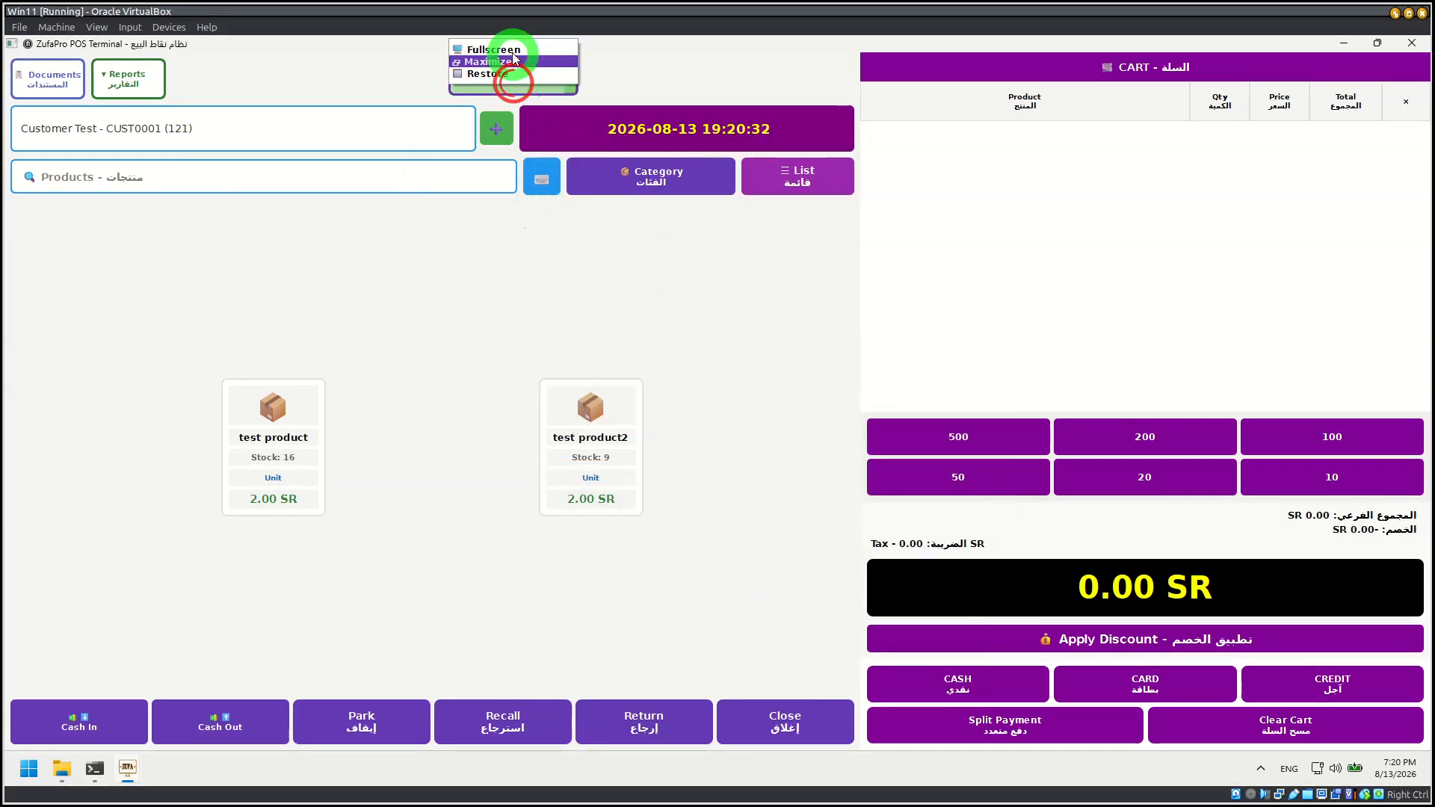
{"action": "left_click", "coordinate": [505, 64]}
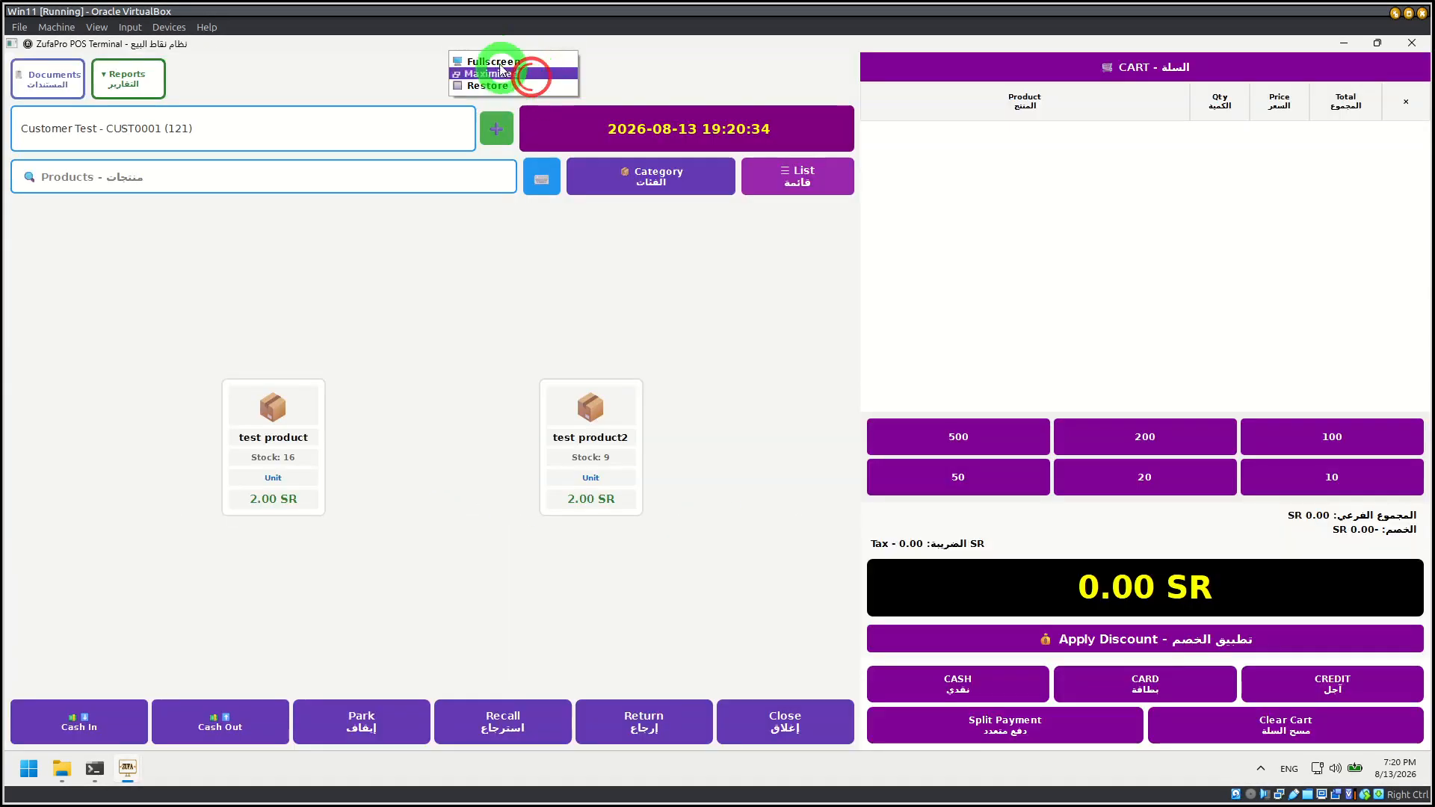
{"action": "left_click", "coordinate": [498, 62]}
{"action": "left_click", "coordinate": [524, 63]}
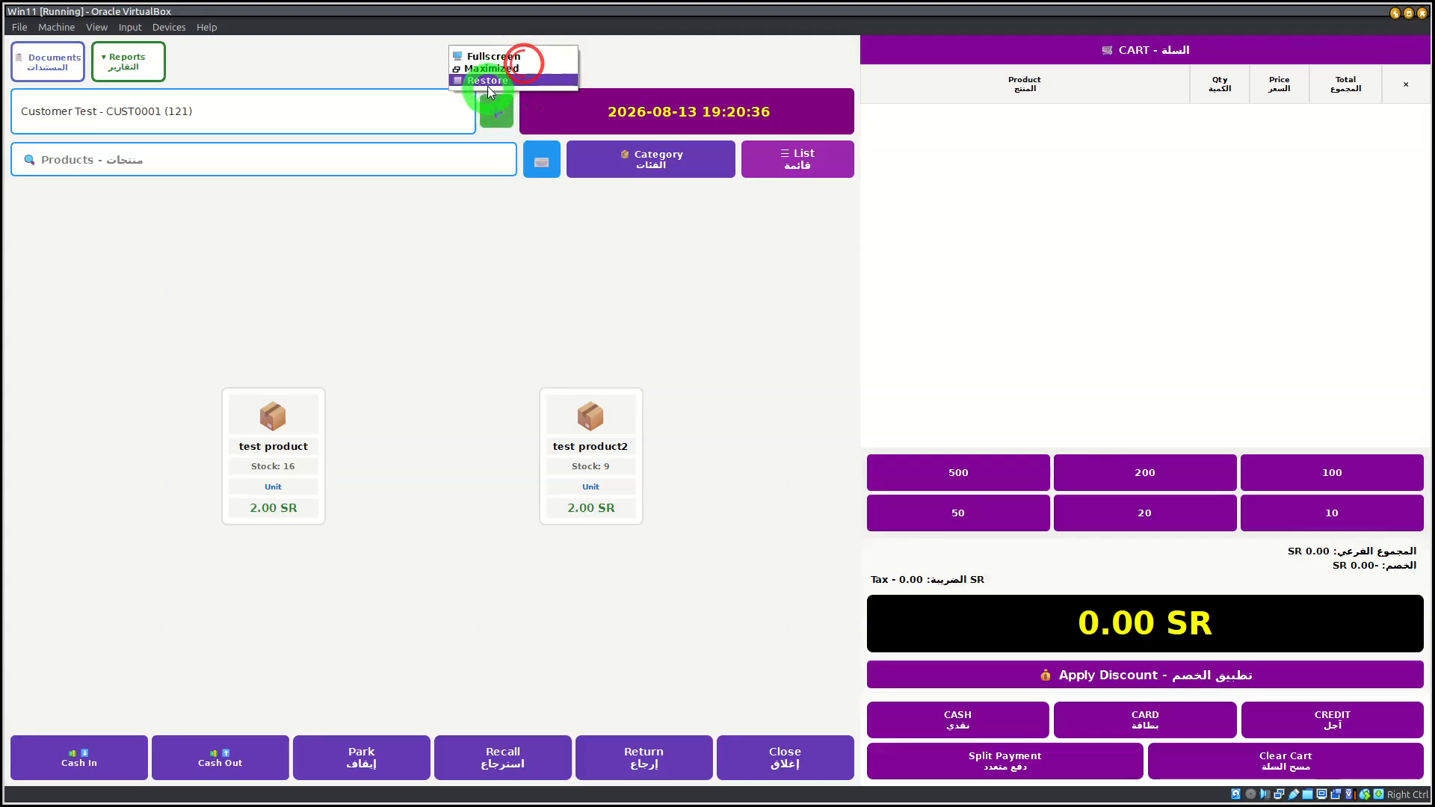
{"action": "left_click", "coordinate": [489, 82]}
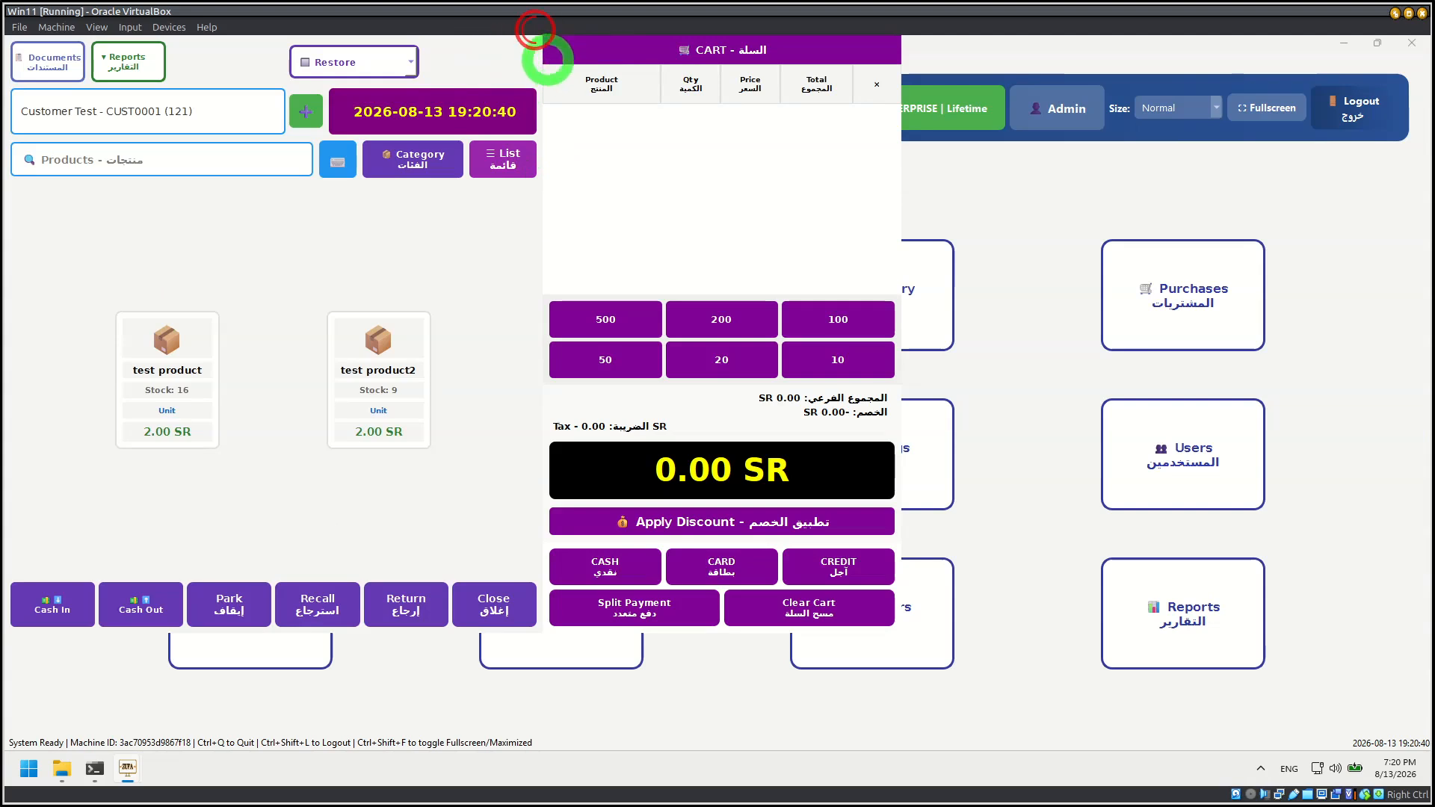
{"action": "left_click", "coordinate": [388, 64]}
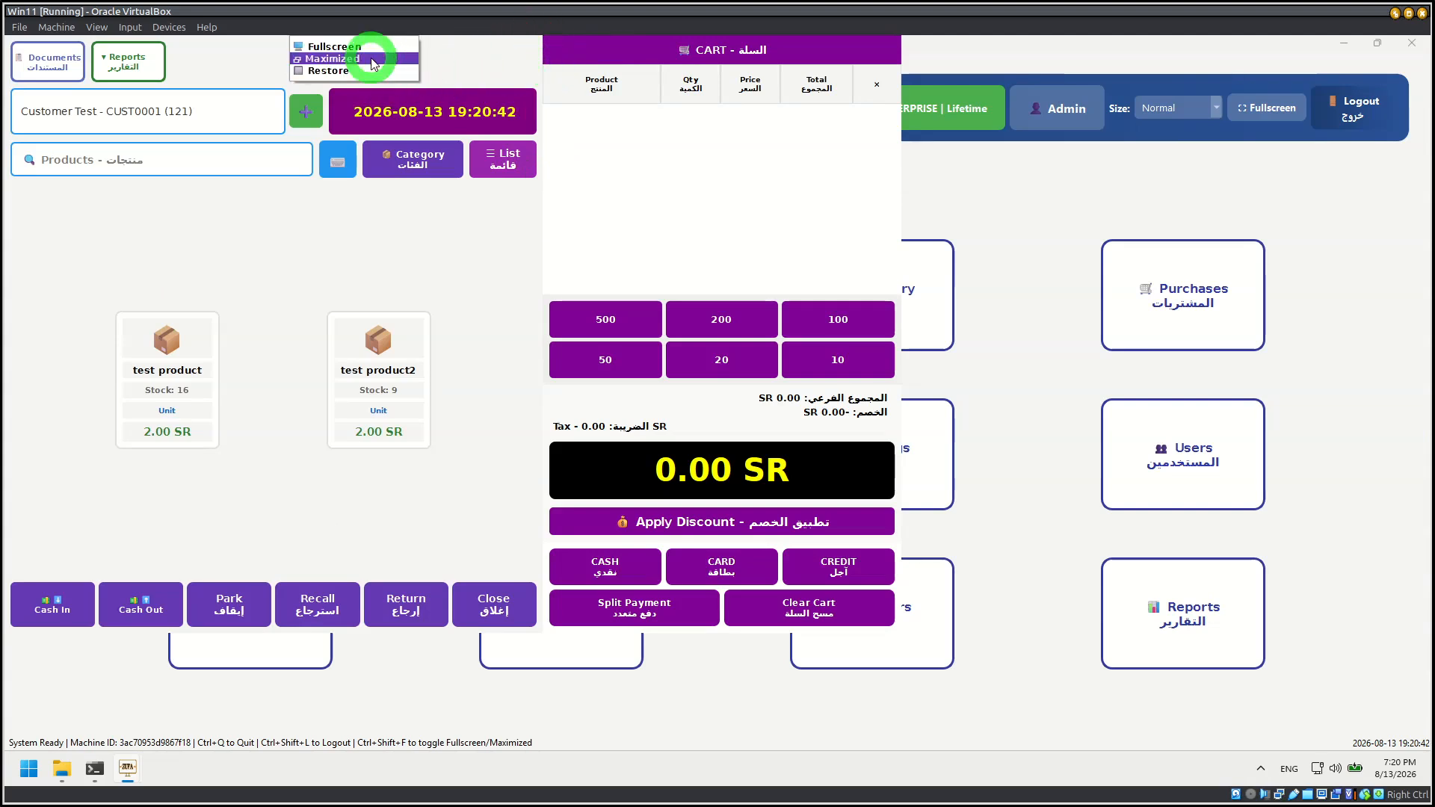
{"action": "left_click", "coordinate": [370, 59]}
Step: Look through the document manager, select the test customer's invoice, filter the documents by week and by month, and close the manager
{"action": "left_click", "coordinate": [34, 58]}
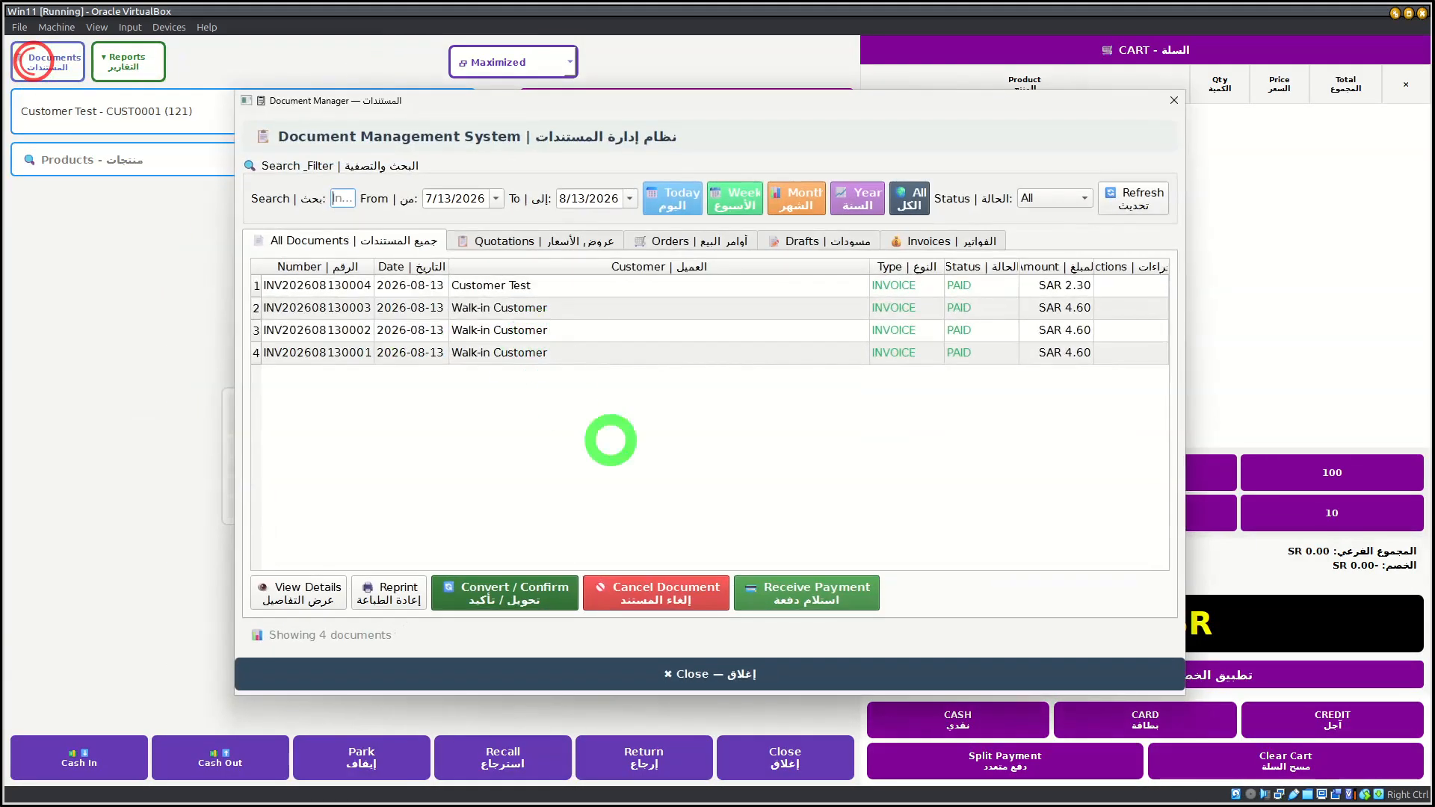
{"action": "left_click", "coordinate": [394, 284]}
{"action": "left_click", "coordinate": [455, 596]}
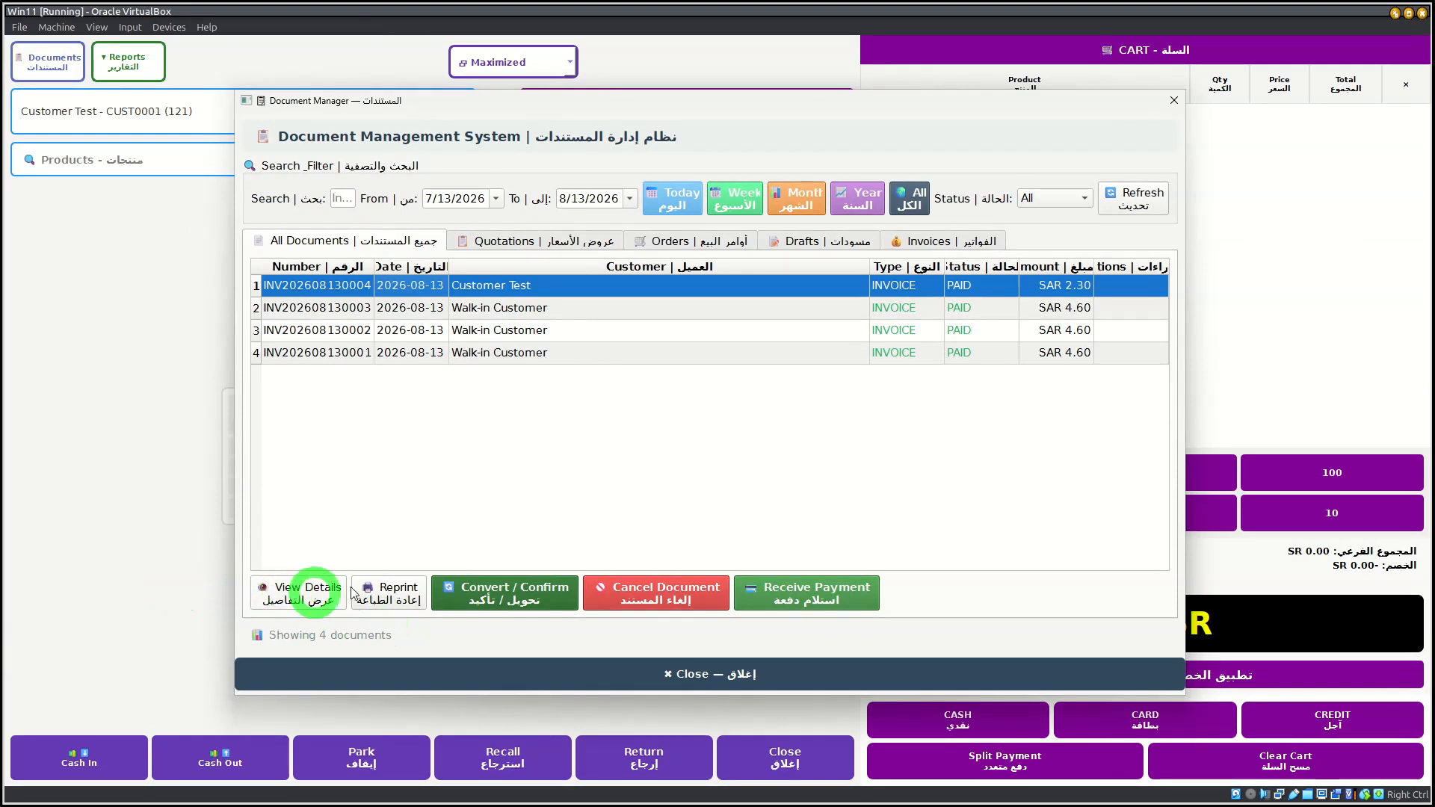
{"action": "left_click", "coordinate": [721, 193]}
{"action": "left_click", "coordinate": [791, 196]}
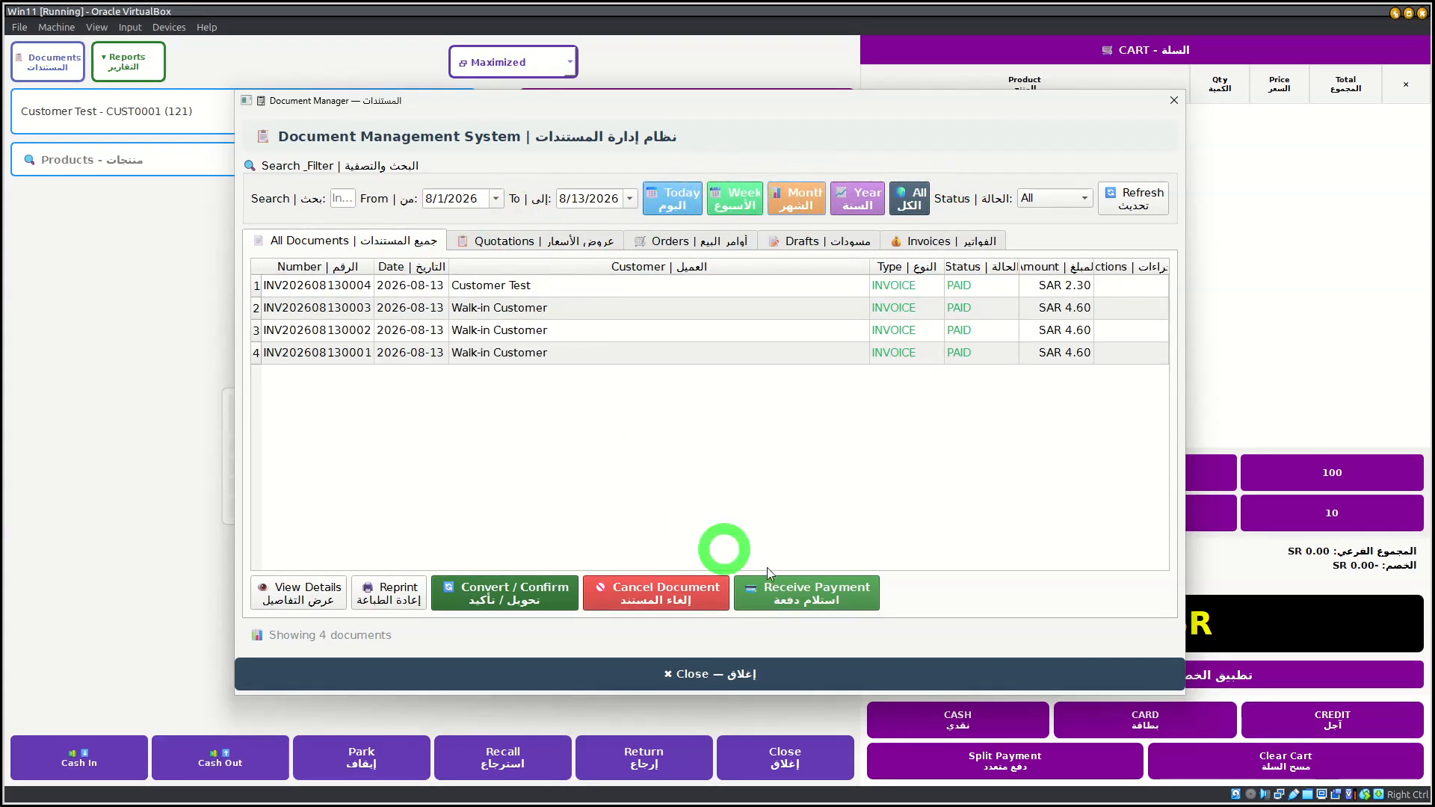
{"action": "left_click", "coordinate": [746, 662]}
Step: Open the Today Sale report, print it on the thermal printer and close it
{"action": "left_click", "coordinate": [135, 64]}
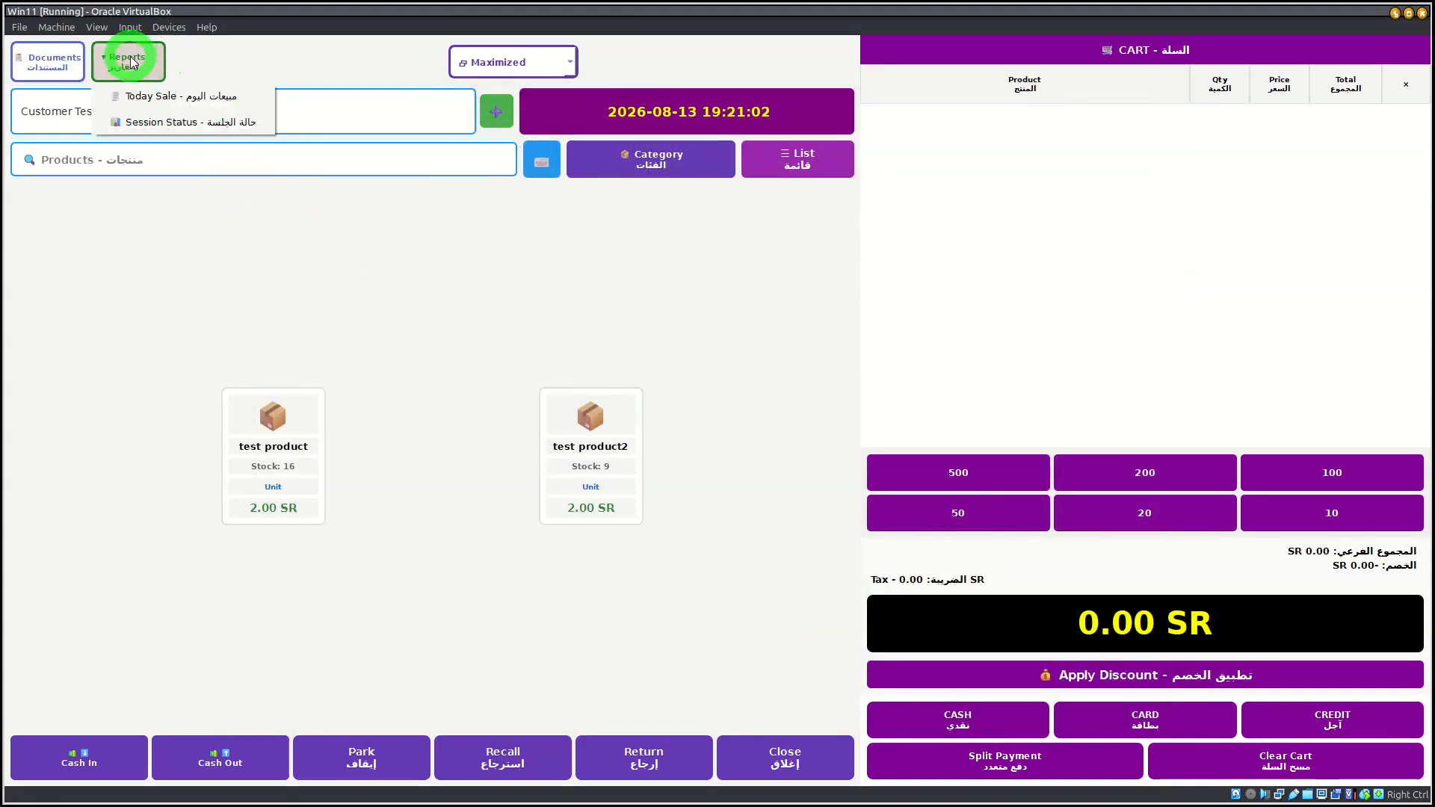
{"action": "left_click", "coordinate": [111, 64]}
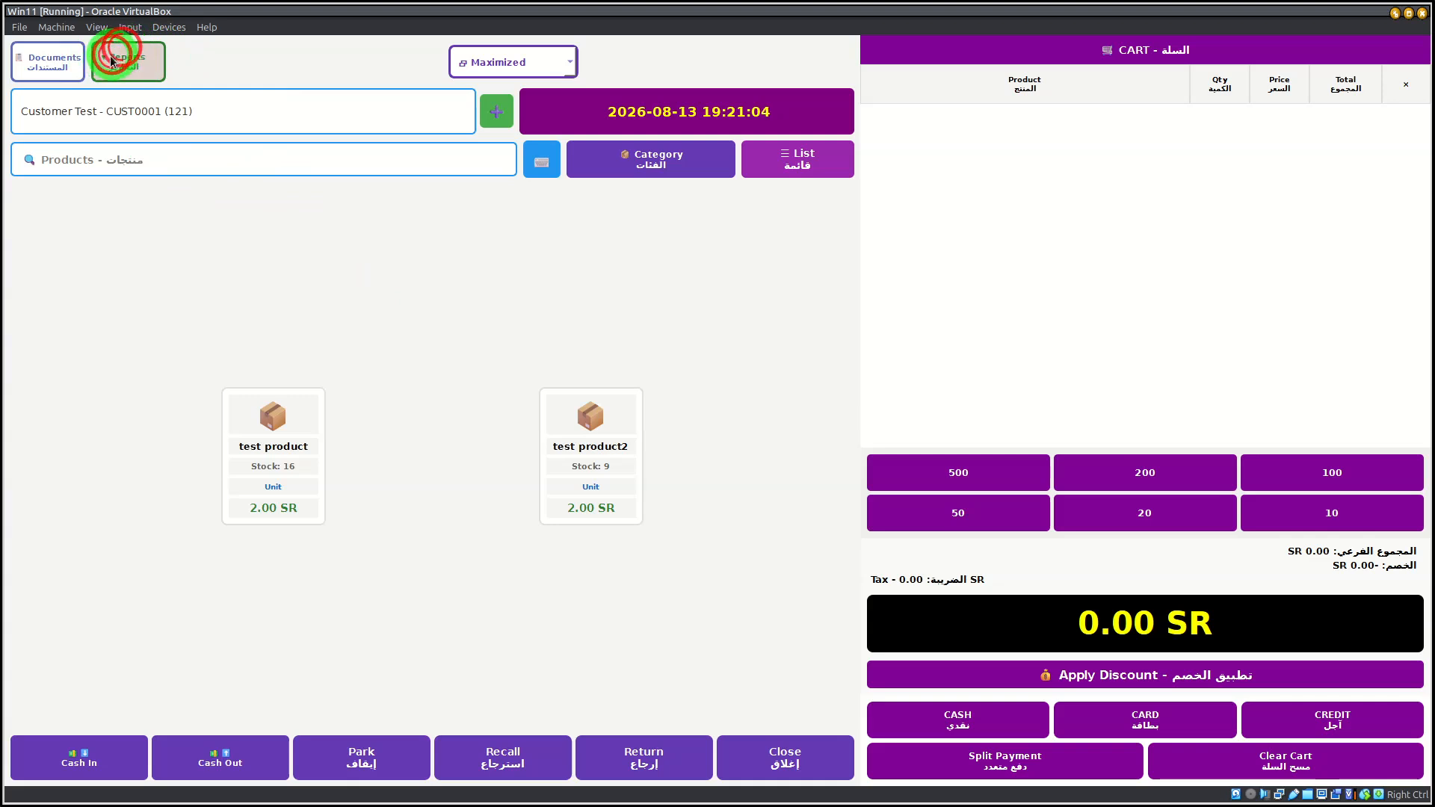
{"action": "left_click", "coordinate": [112, 67]}
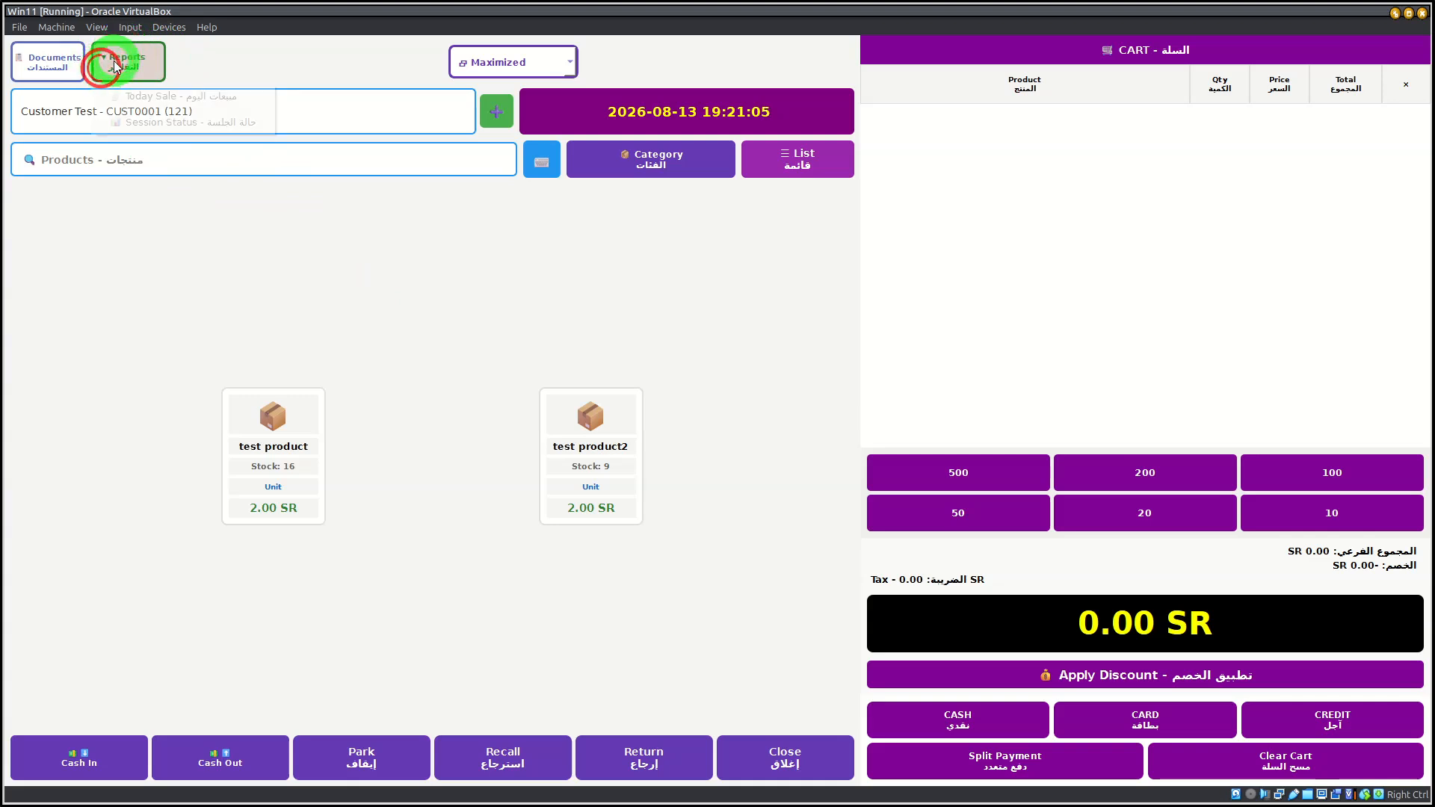
{"action": "left_click", "coordinate": [174, 102]}
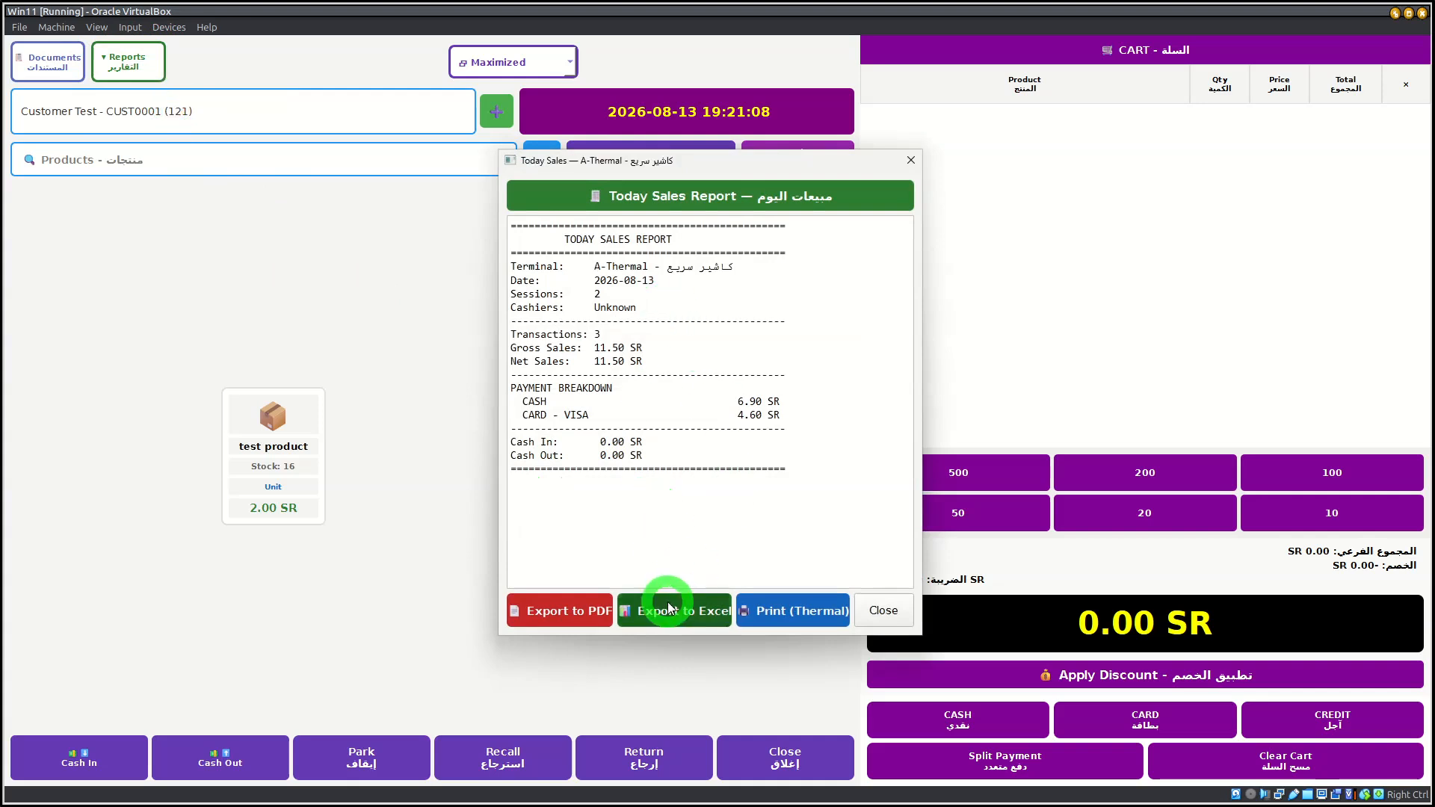
{"action": "left_click", "coordinate": [819, 610]}
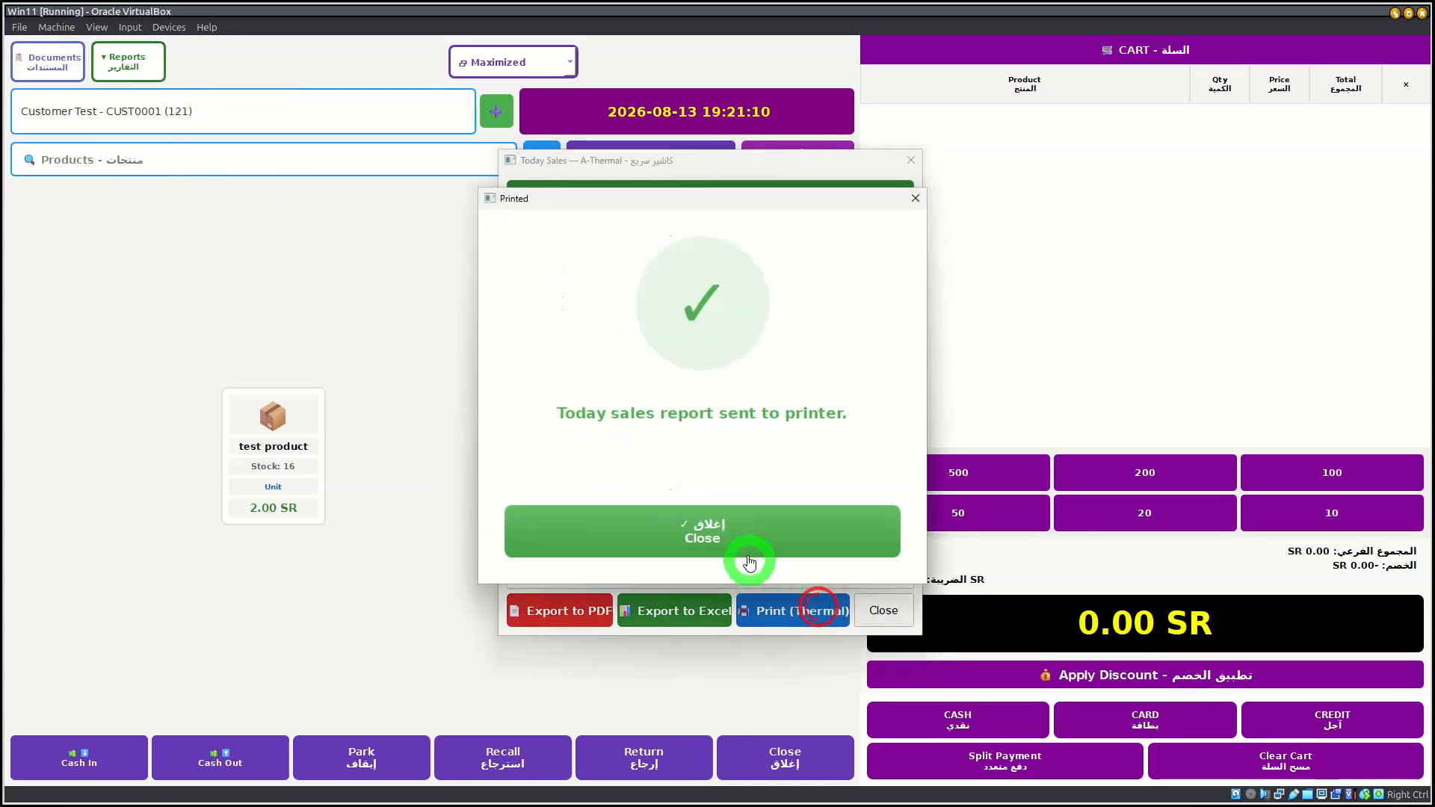
{"action": "left_click", "coordinate": [740, 542]}
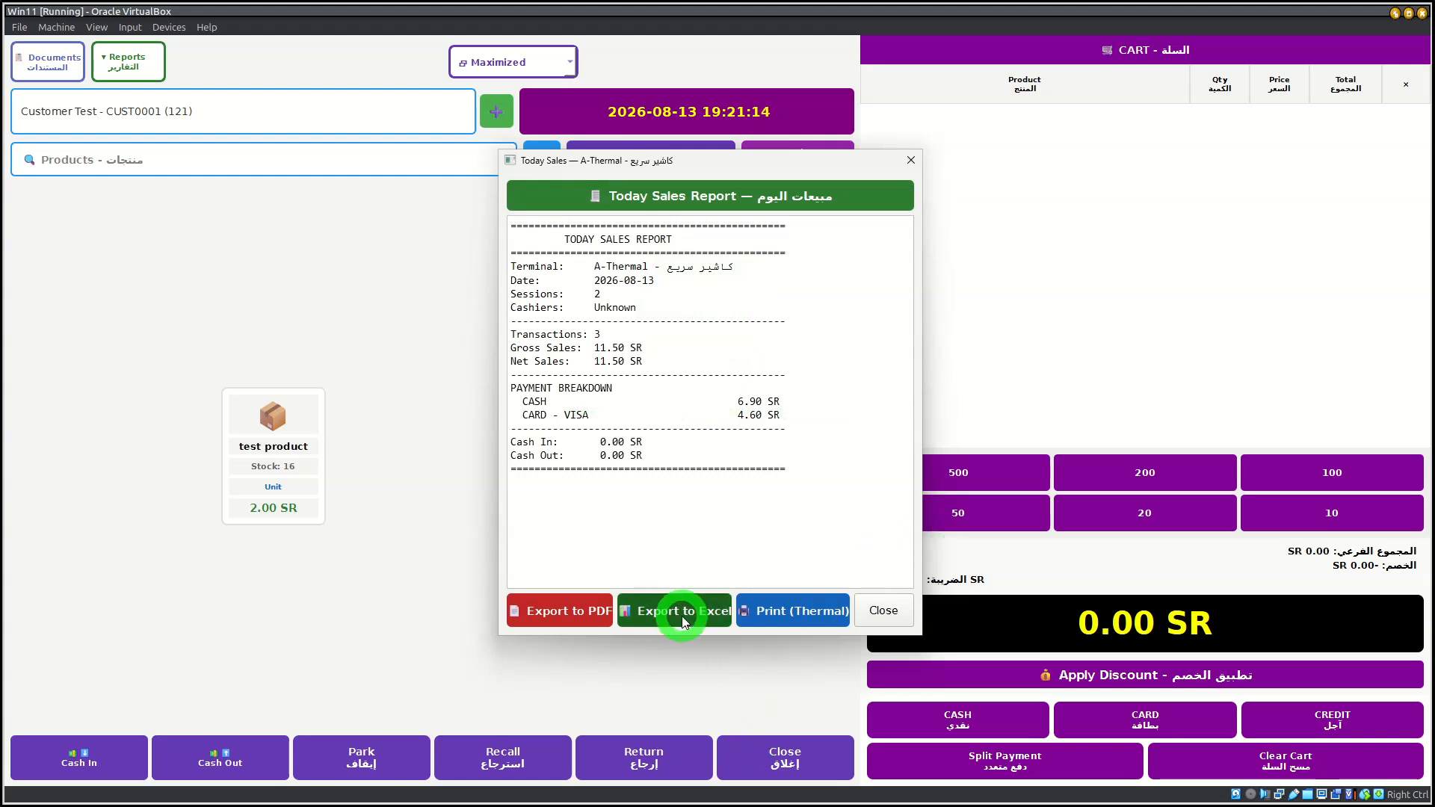
{"action": "left_click", "coordinate": [538, 613]}
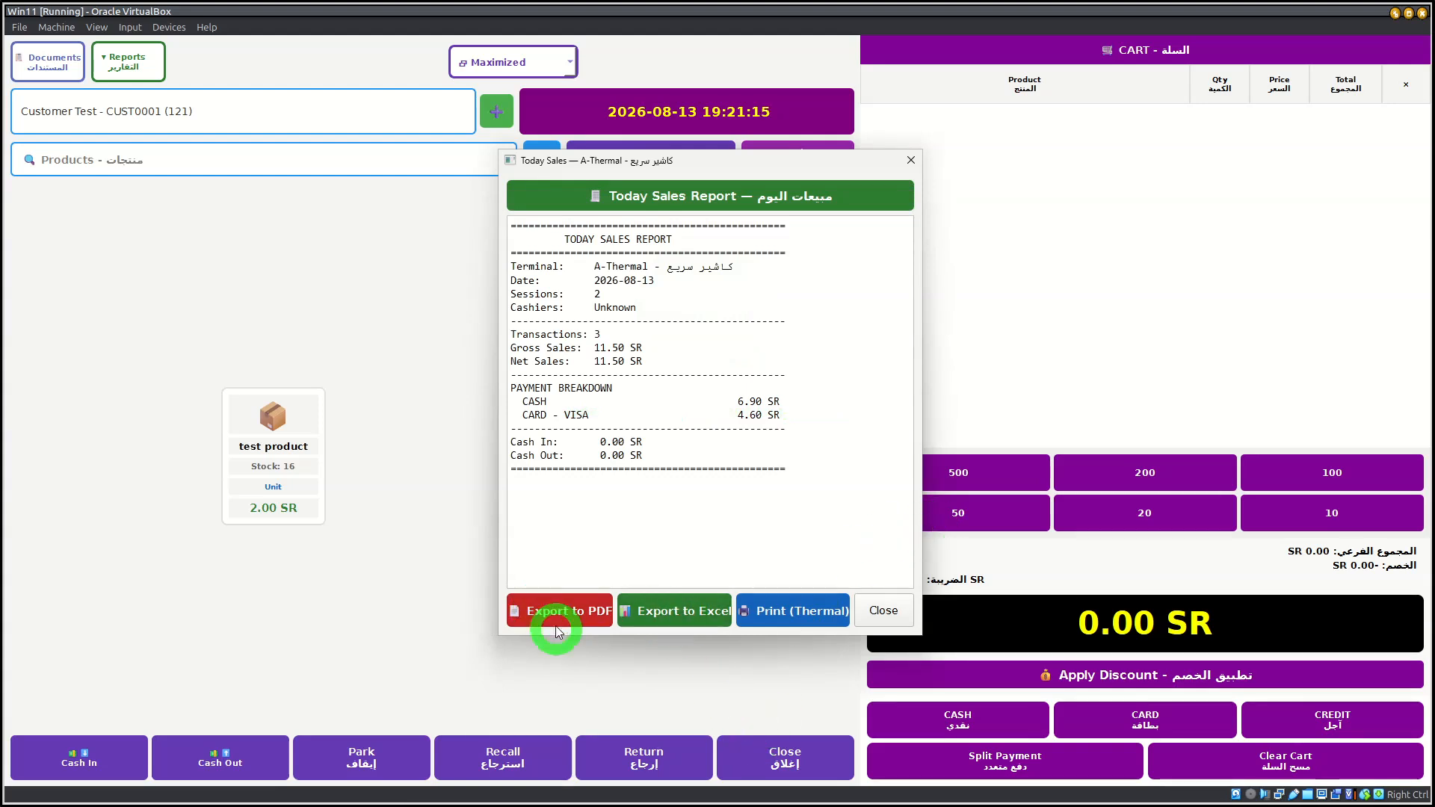
{"action": "left_click", "coordinate": [881, 611]}
Step: Examine the opening cash and expected cash in the Session Status report and close the report
{"action": "left_click", "coordinate": [131, 66]}
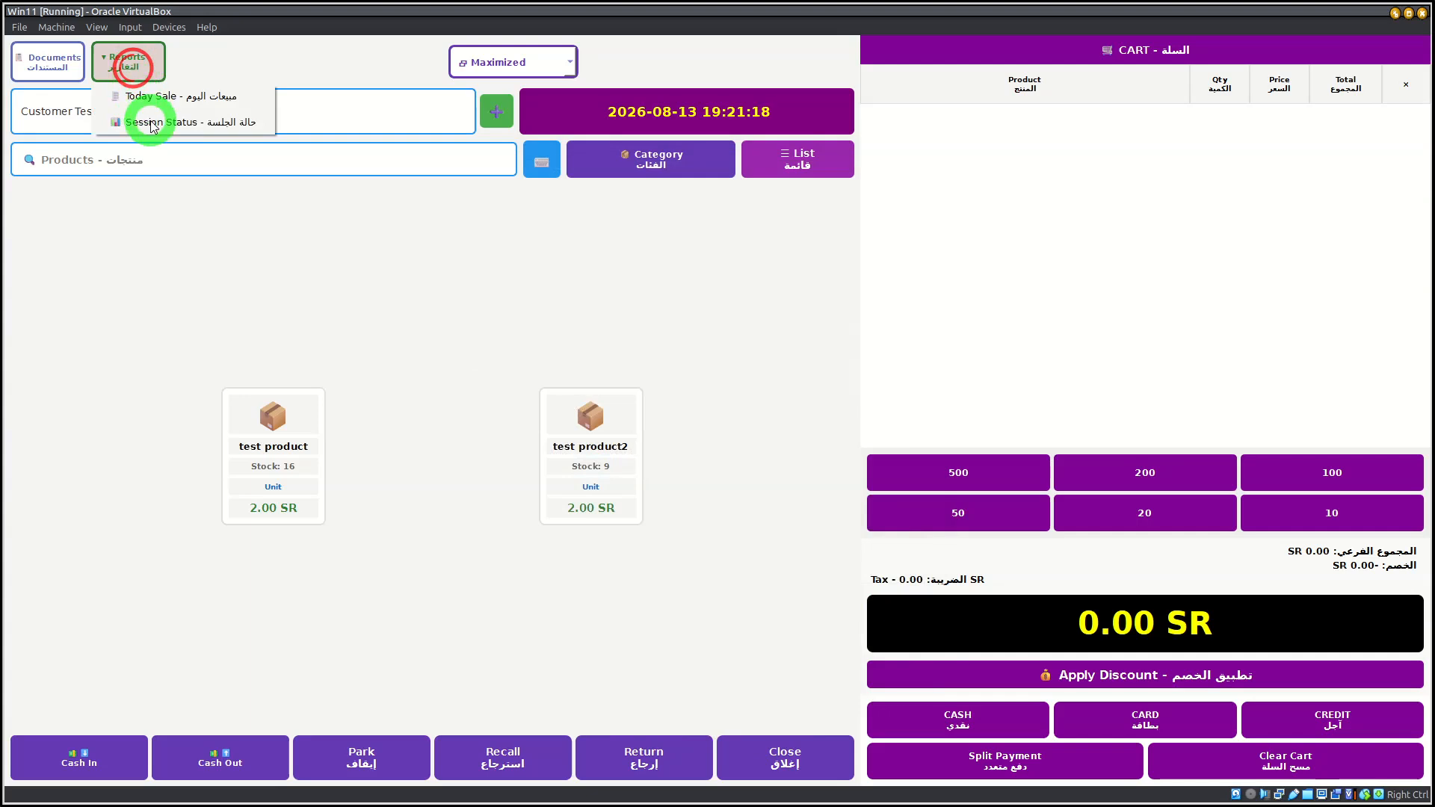
{"action": "left_click", "coordinate": [152, 123]}
{"action": "left_click_drag", "start_coordinate": [649, 476], "coordinate": [521, 321]}
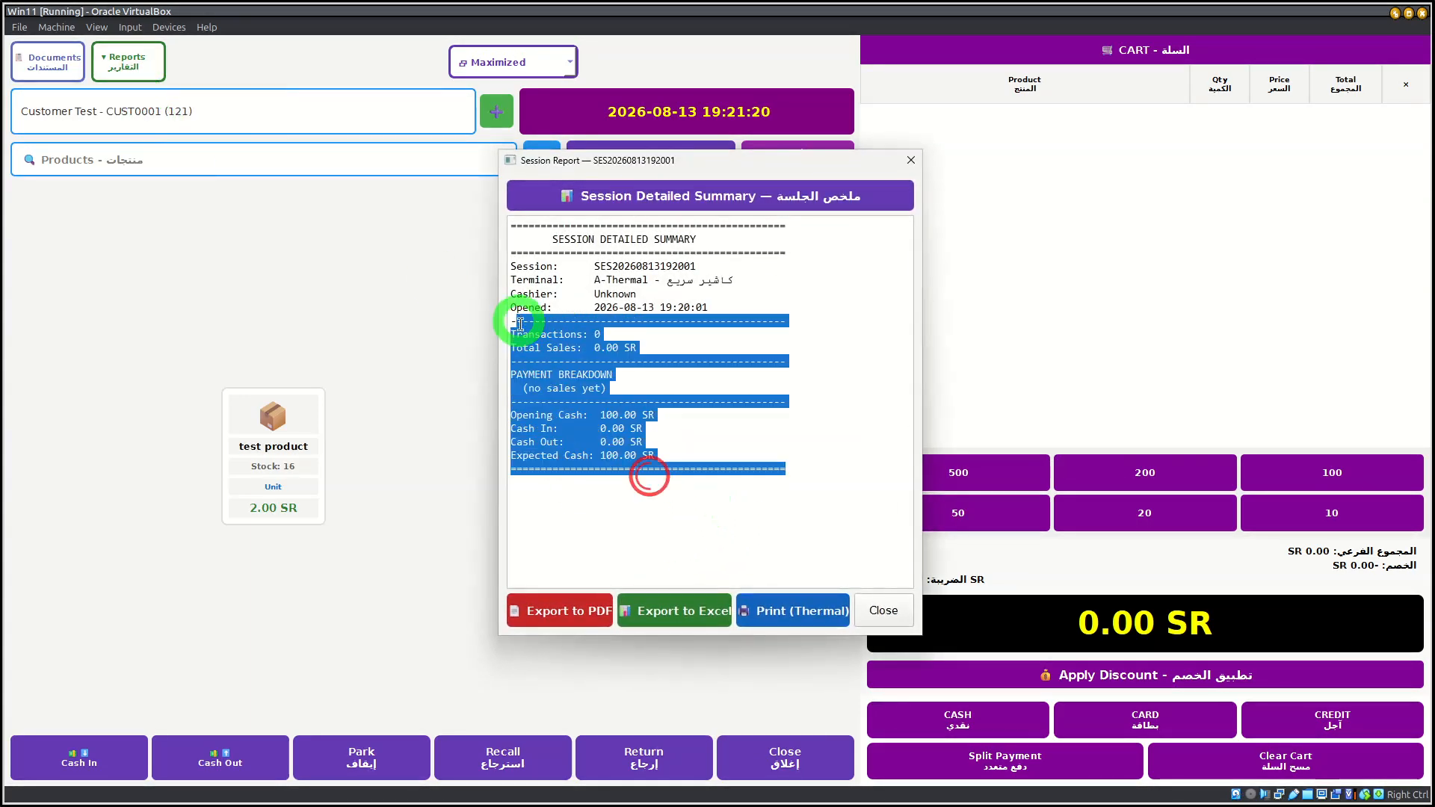
{"action": "left_click", "coordinate": [571, 513]}
{"action": "left_click_drag", "start_coordinate": [553, 416], "coordinate": [636, 415]}
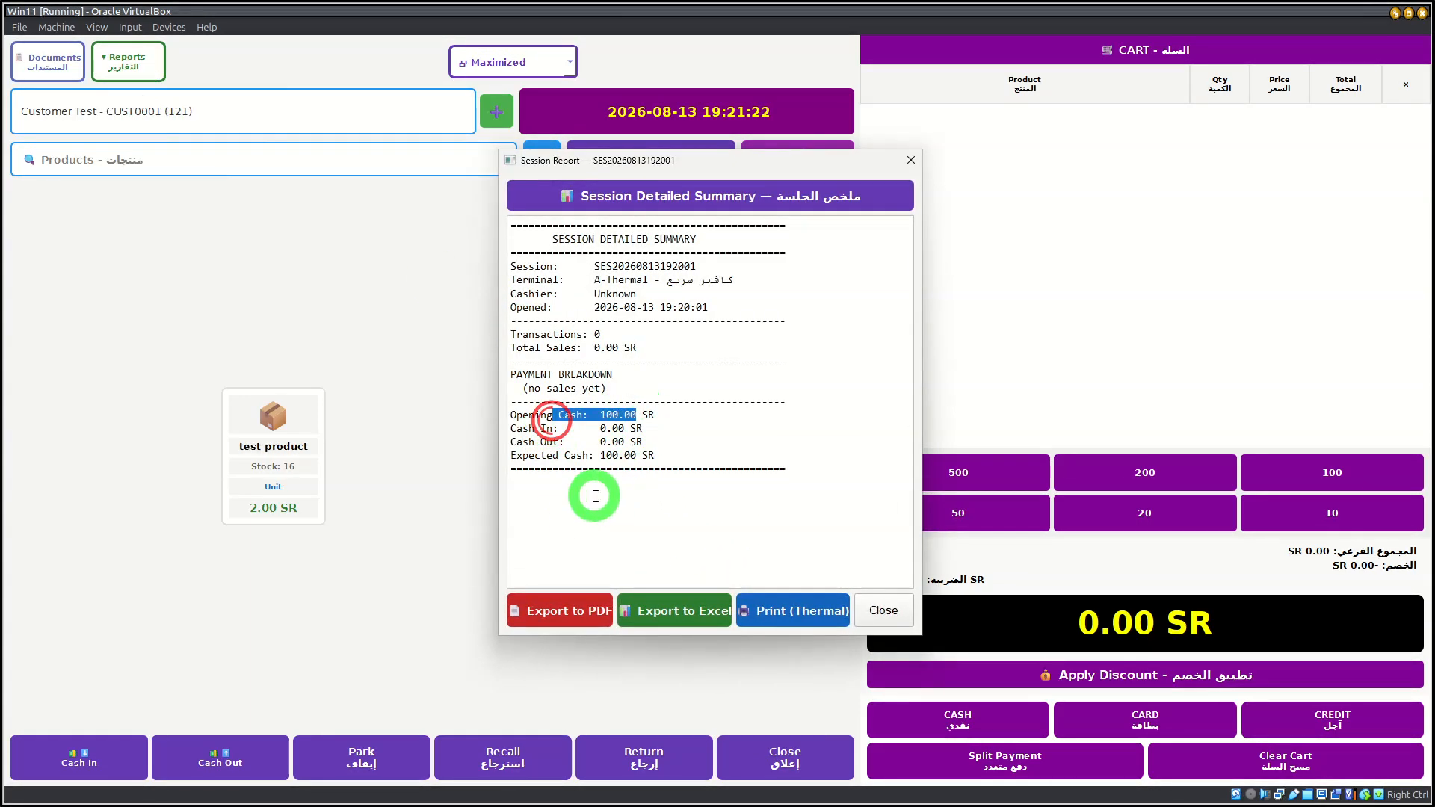
{"action": "left_click_drag", "start_coordinate": [557, 458], "coordinate": [641, 457]}
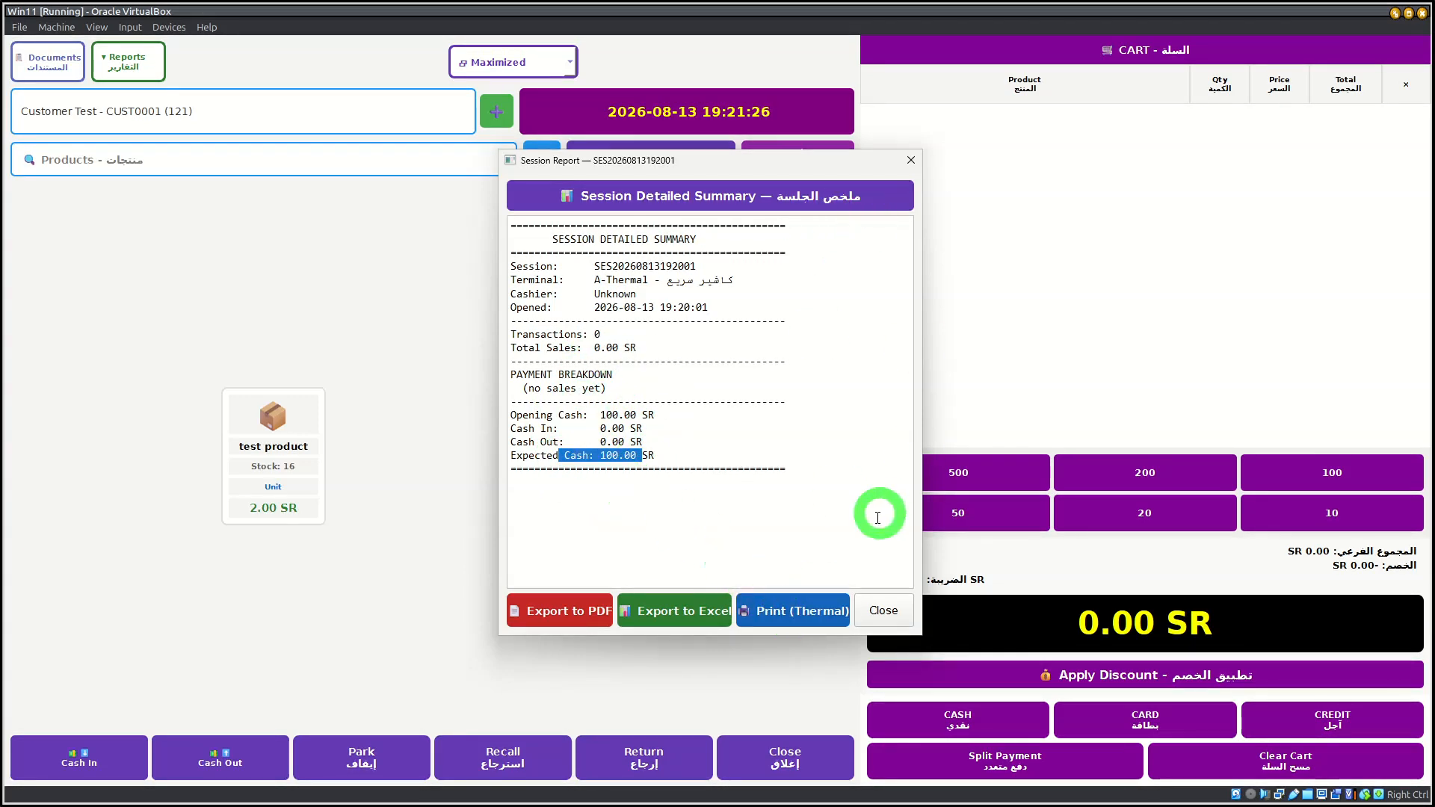
{"action": "left_click", "coordinate": [876, 622]}
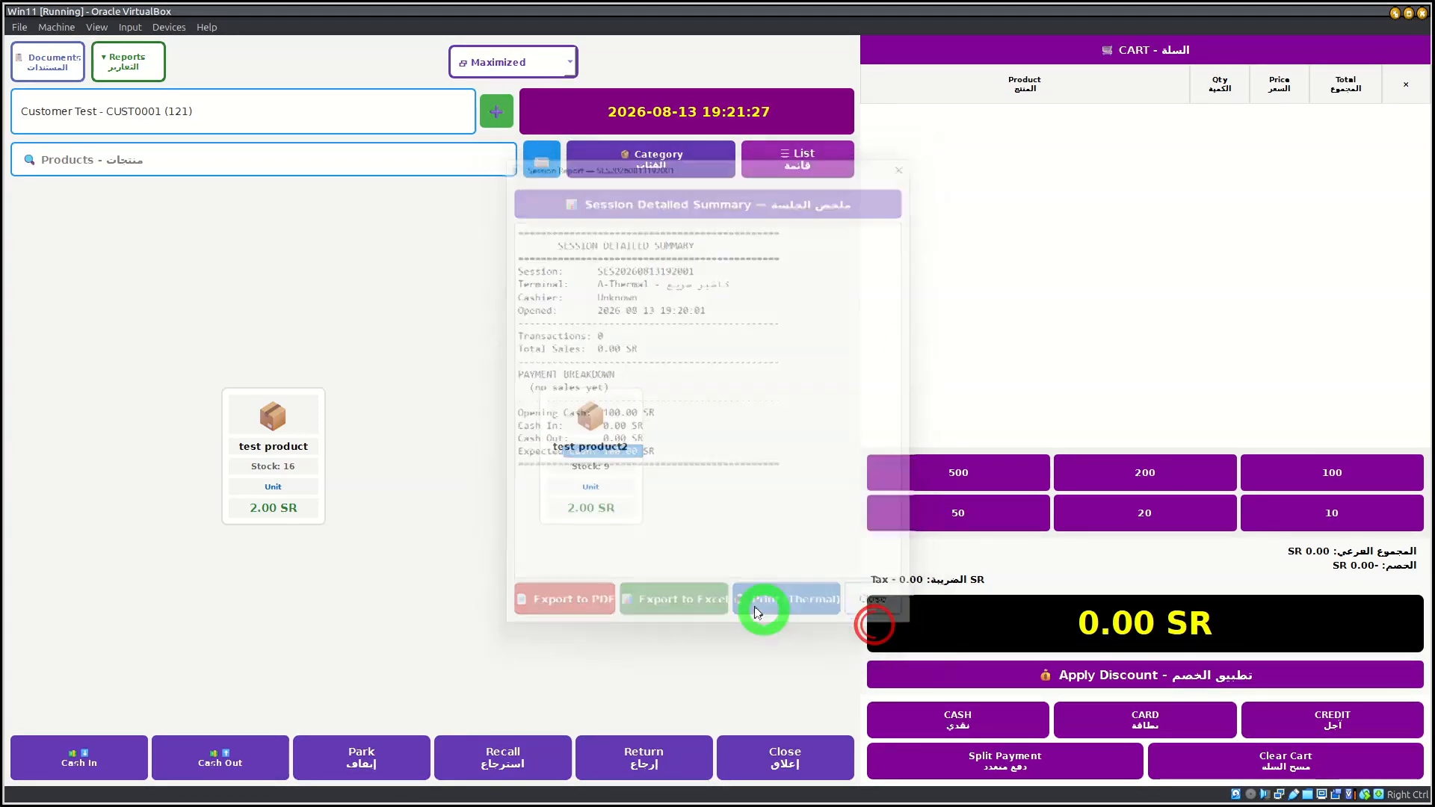
Step: Add test product2 and test product to the cart and set the quantity of test product to 5
{"action": "left_click", "coordinate": [580, 480]}
{"action": "left_click", "coordinate": [278, 456]}
{"action": "left_click", "coordinate": [1229, 159]}
{"action": "left_click", "coordinate": [706, 370]}
{"action": "left_click", "coordinate": [731, 390]}
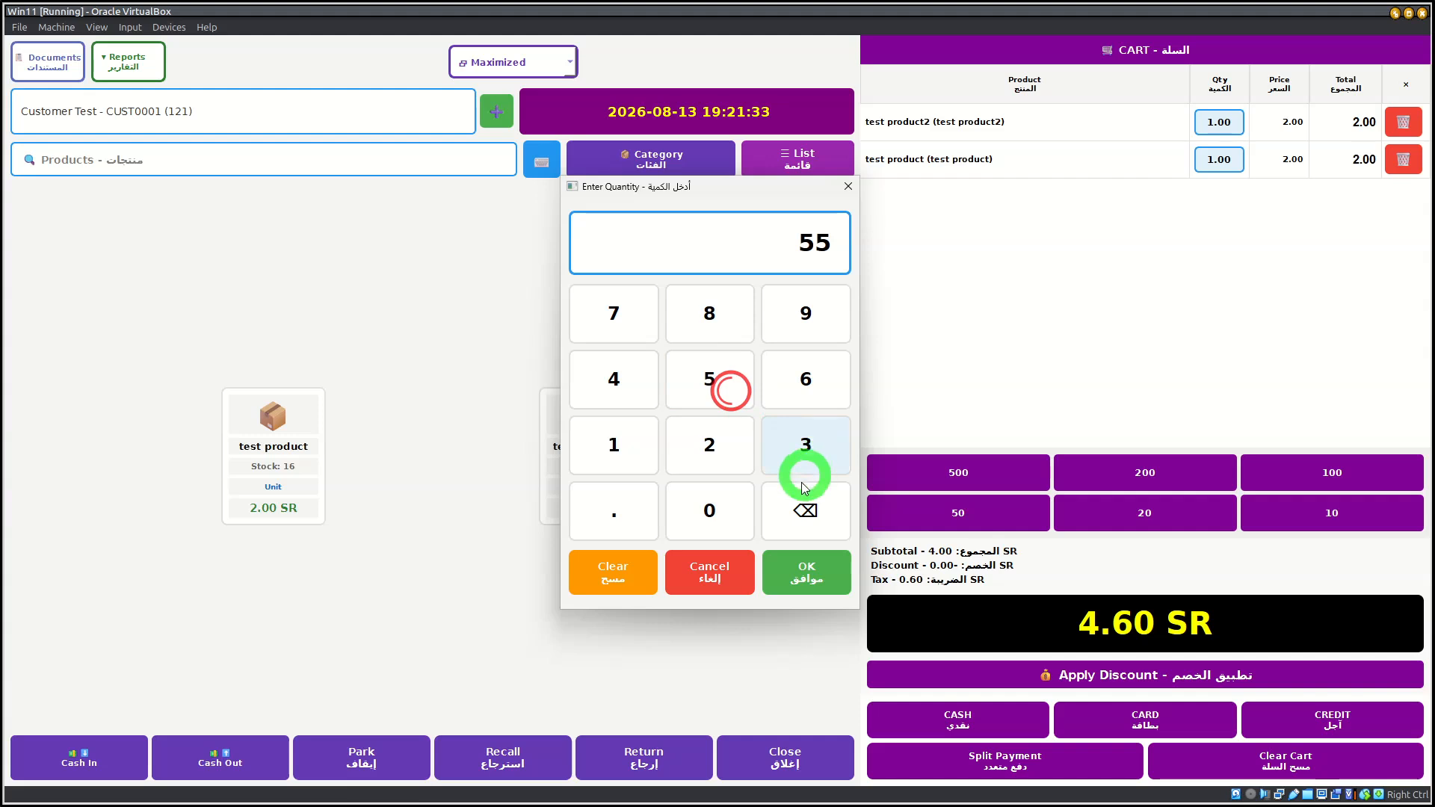
{"action": "left_click", "coordinate": [831, 517]}
{"action": "left_click", "coordinate": [711, 385]}
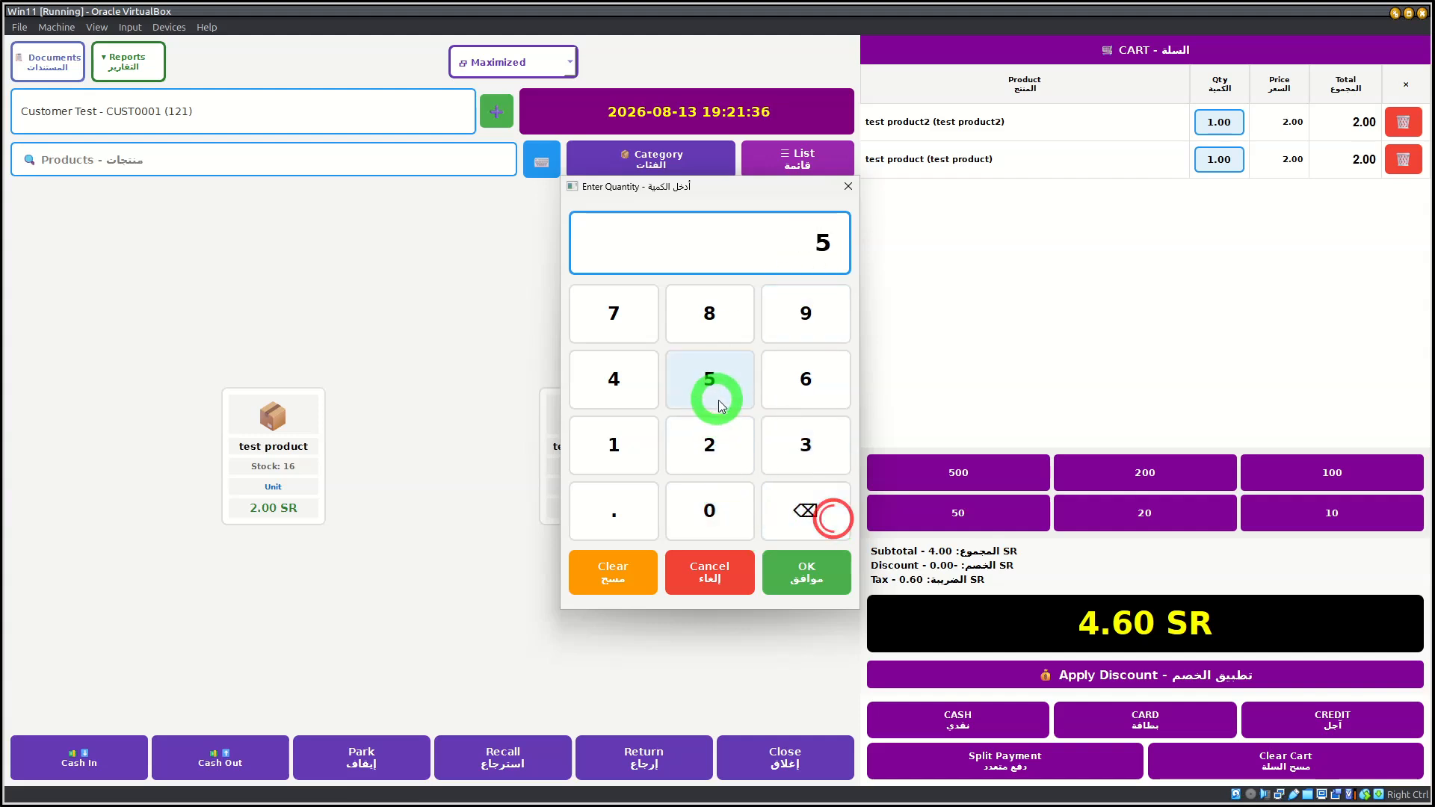
{"action": "left_click", "coordinate": [814, 557]}
Step: Remove test product2 from the cart by setting its quantity to 0
{"action": "left_click", "coordinate": [1219, 122]}
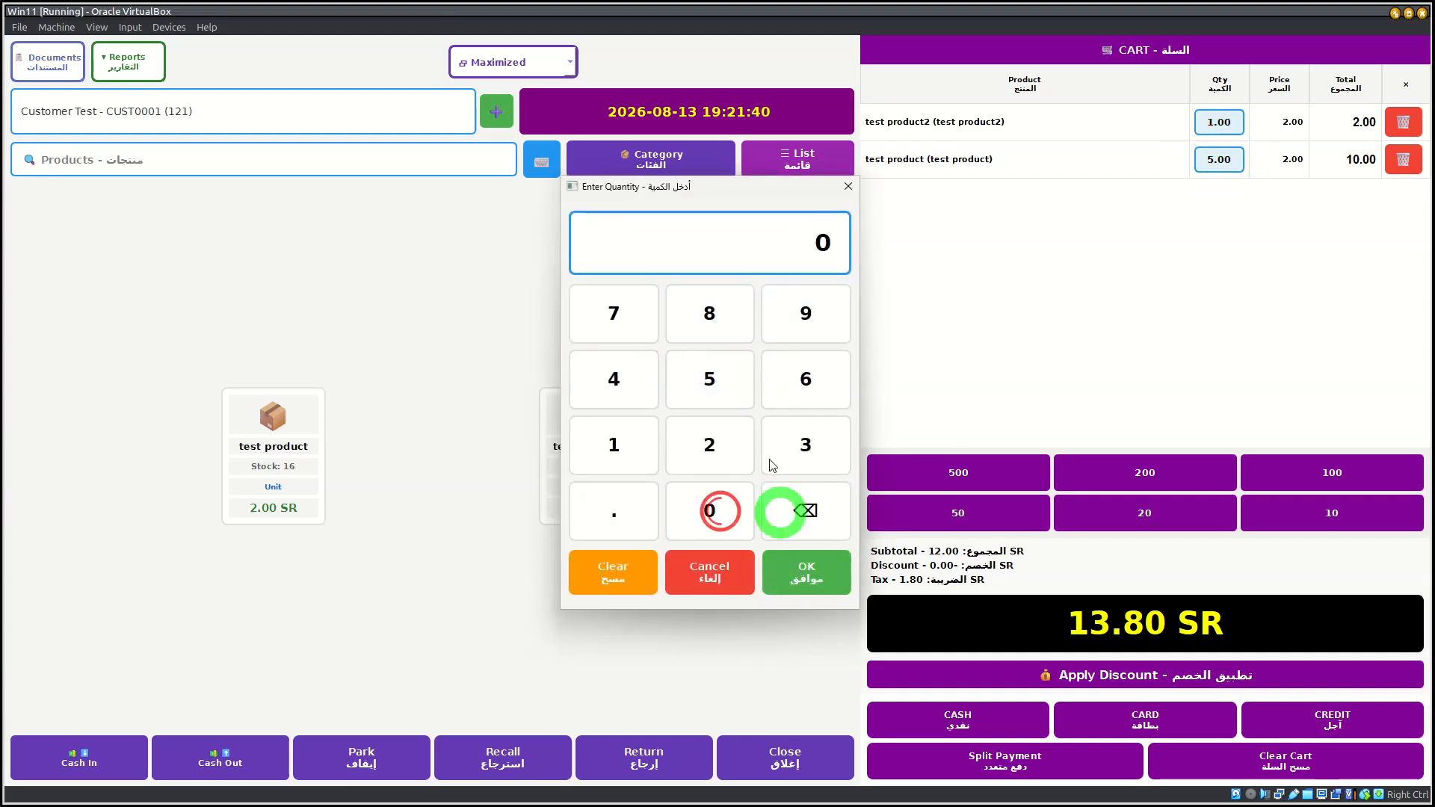
{"action": "left_click", "coordinate": [794, 570]}
{"action": "left_click", "coordinate": [765, 525]}
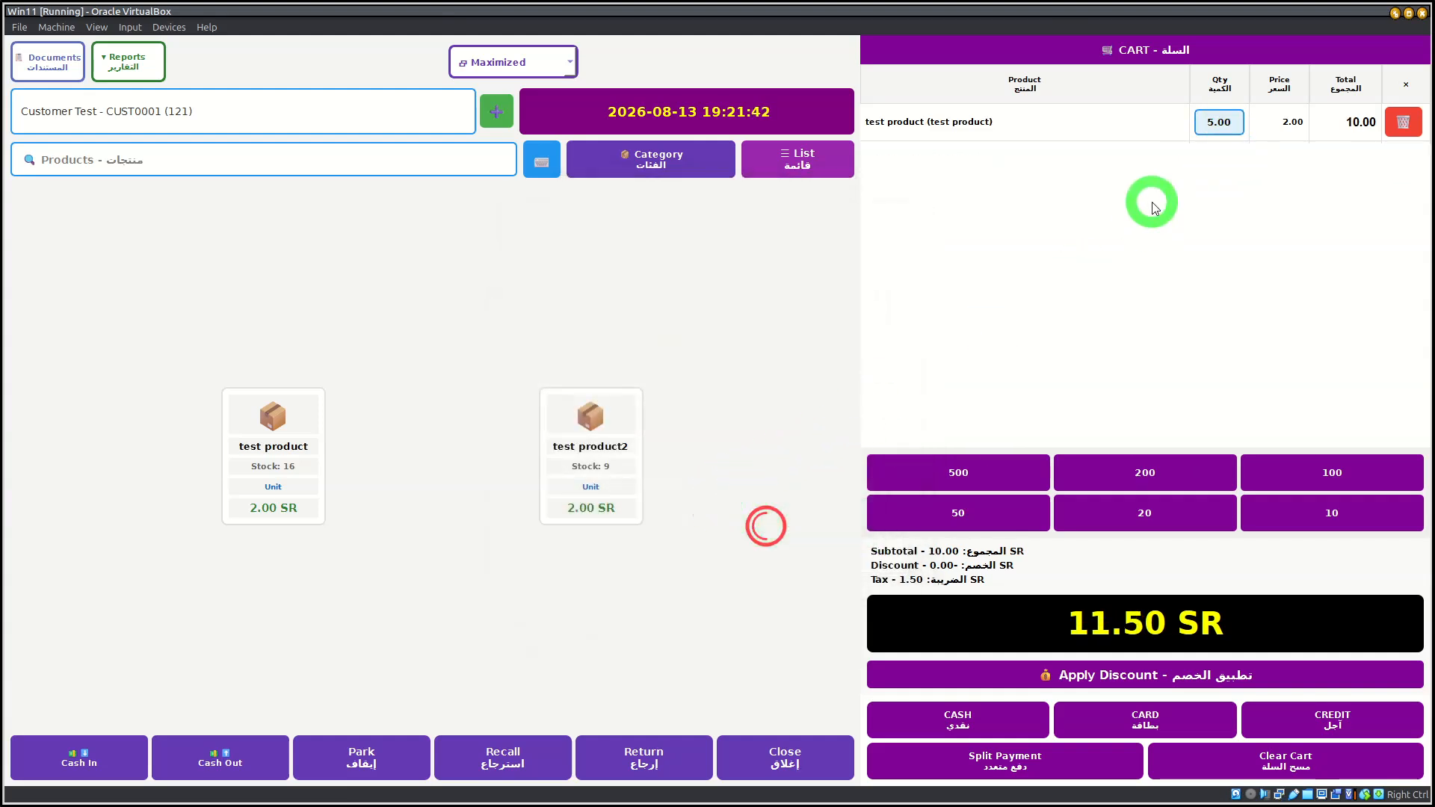
Step: Add one more unit of test product and put test product2 back in the cart with a quantity of 5
{"action": "left_click", "coordinate": [284, 447]}
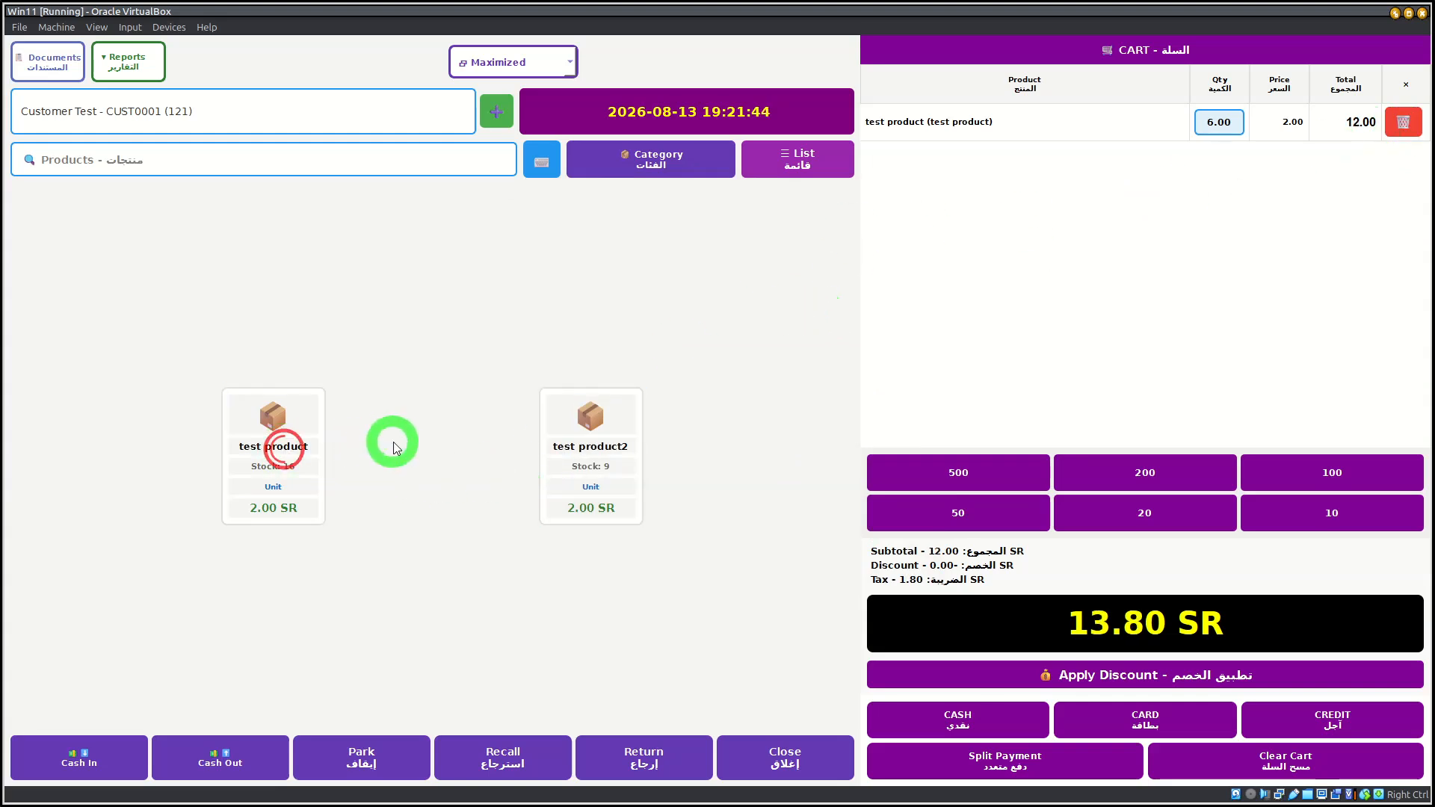
{"action": "left_click", "coordinate": [590, 467]}
{"action": "left_click", "coordinate": [1211, 160]}
{"action": "left_click", "coordinate": [708, 380]}
{"action": "left_click", "coordinate": [788, 557]}
Step: Apply a fixed-amount discount of 2 SR to the sale
{"action": "left_click", "coordinate": [1162, 268]}
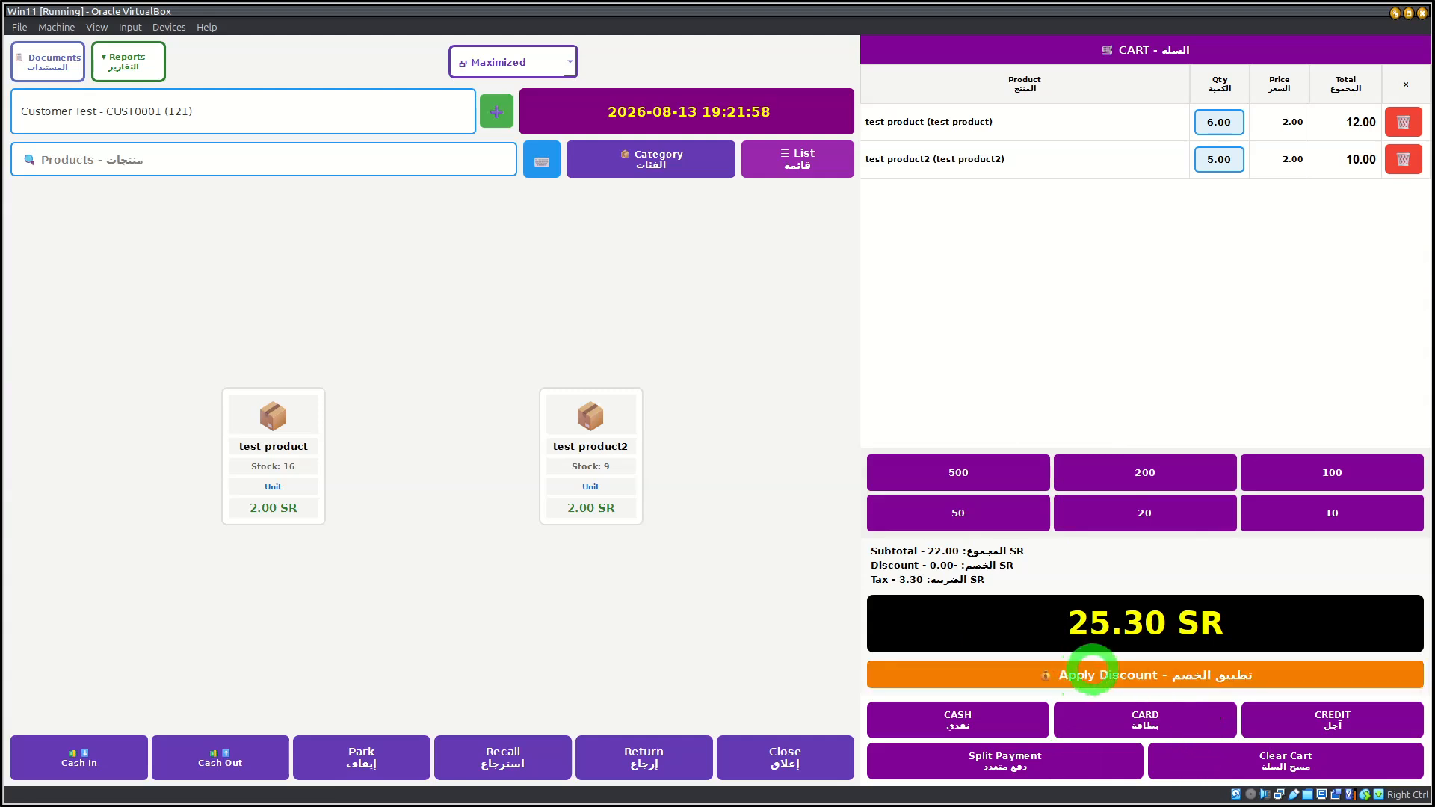
{"action": "left_click", "coordinate": [1096, 668]}
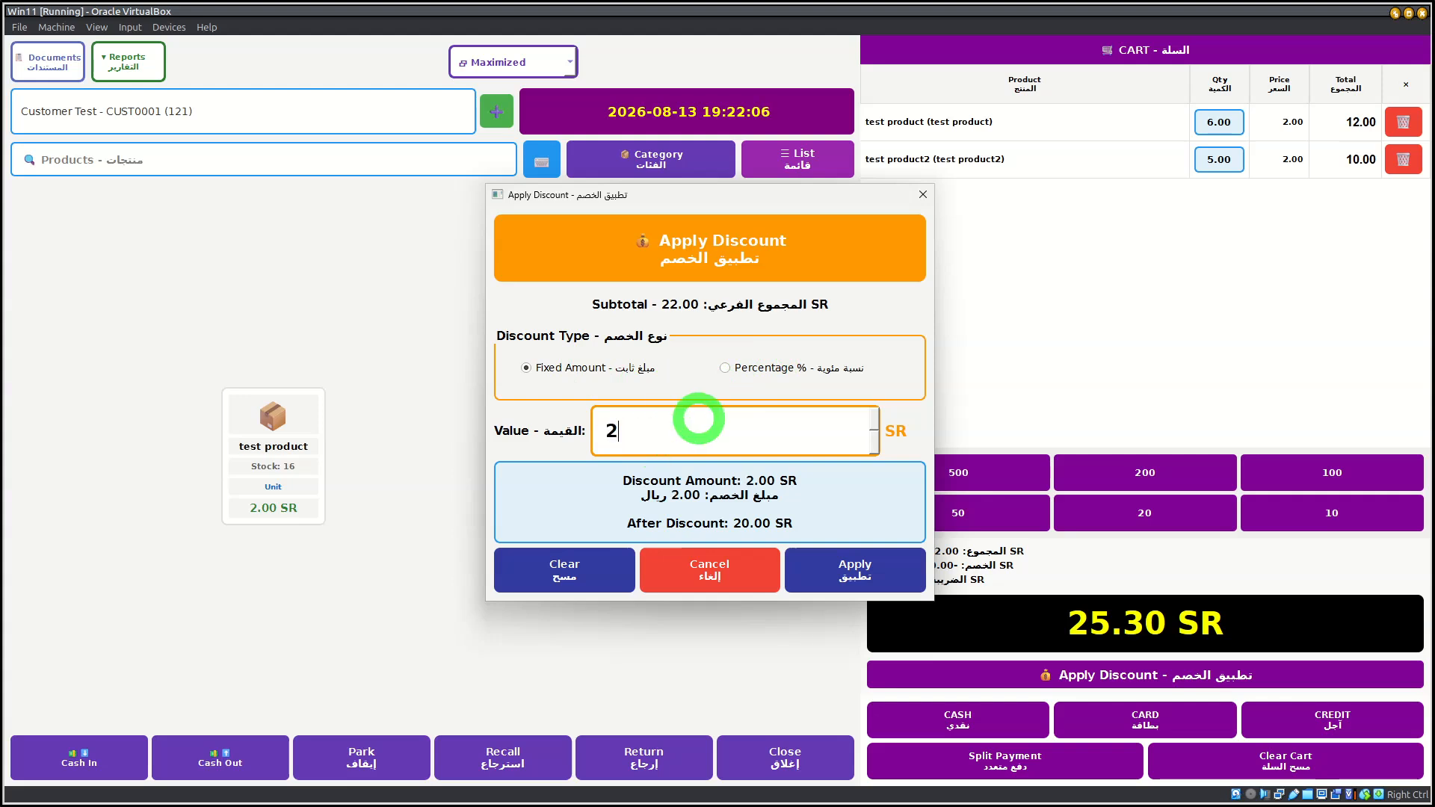
{"action": "left_click", "coordinate": [850, 576]}
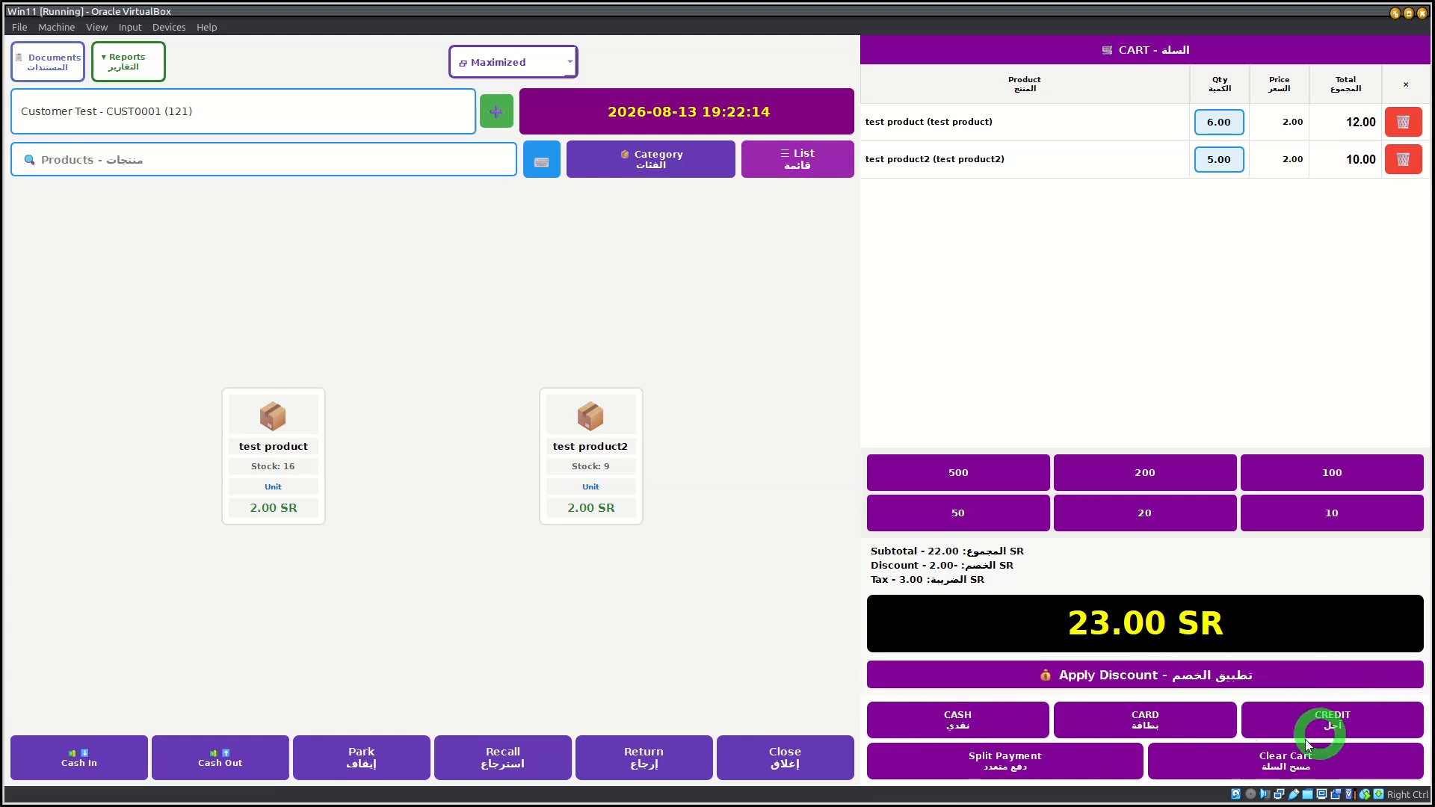
Step: Start a split payment for the sale and add a cash portion of 8 SR
{"action": "left_click", "coordinate": [1014, 776]}
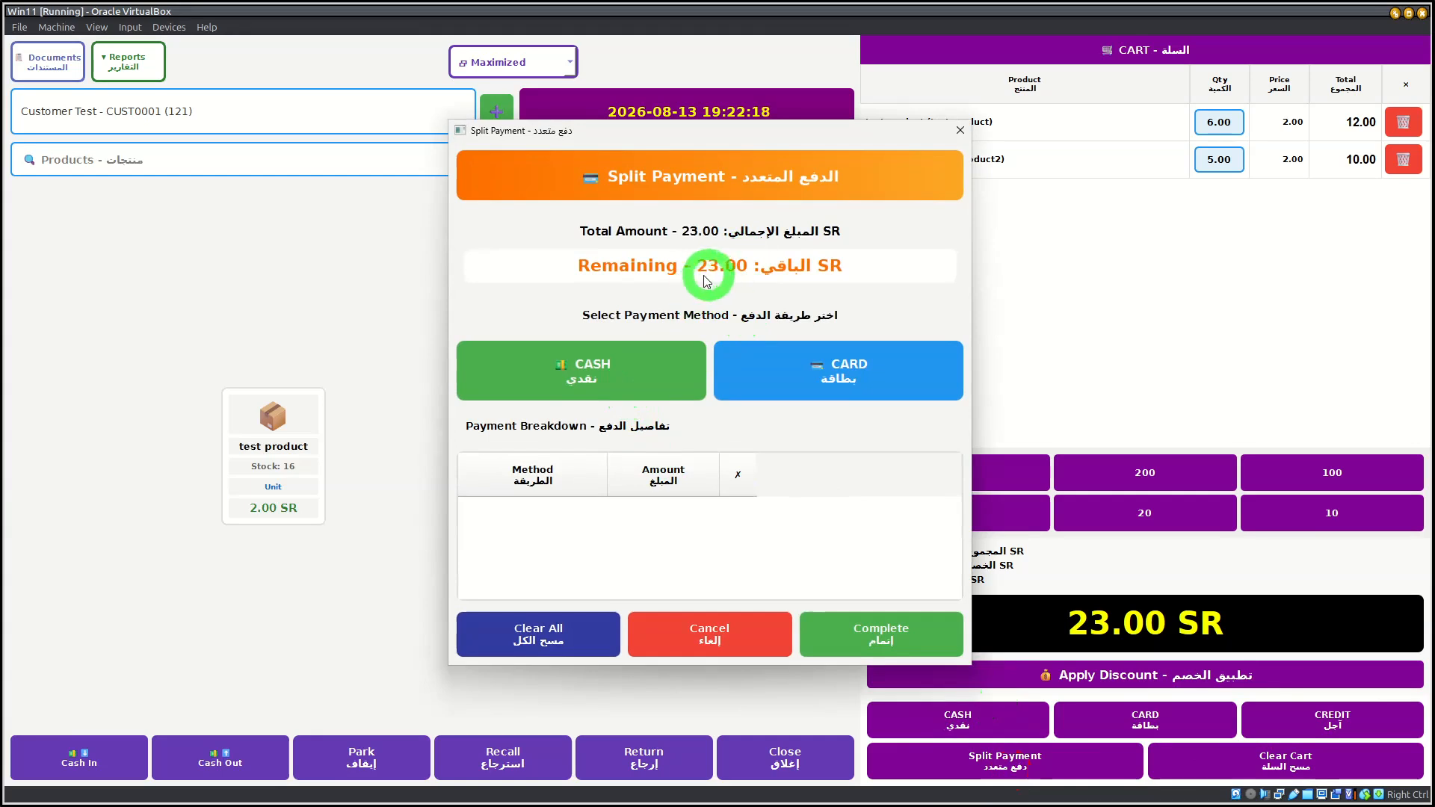
{"action": "left_click", "coordinate": [592, 378]}
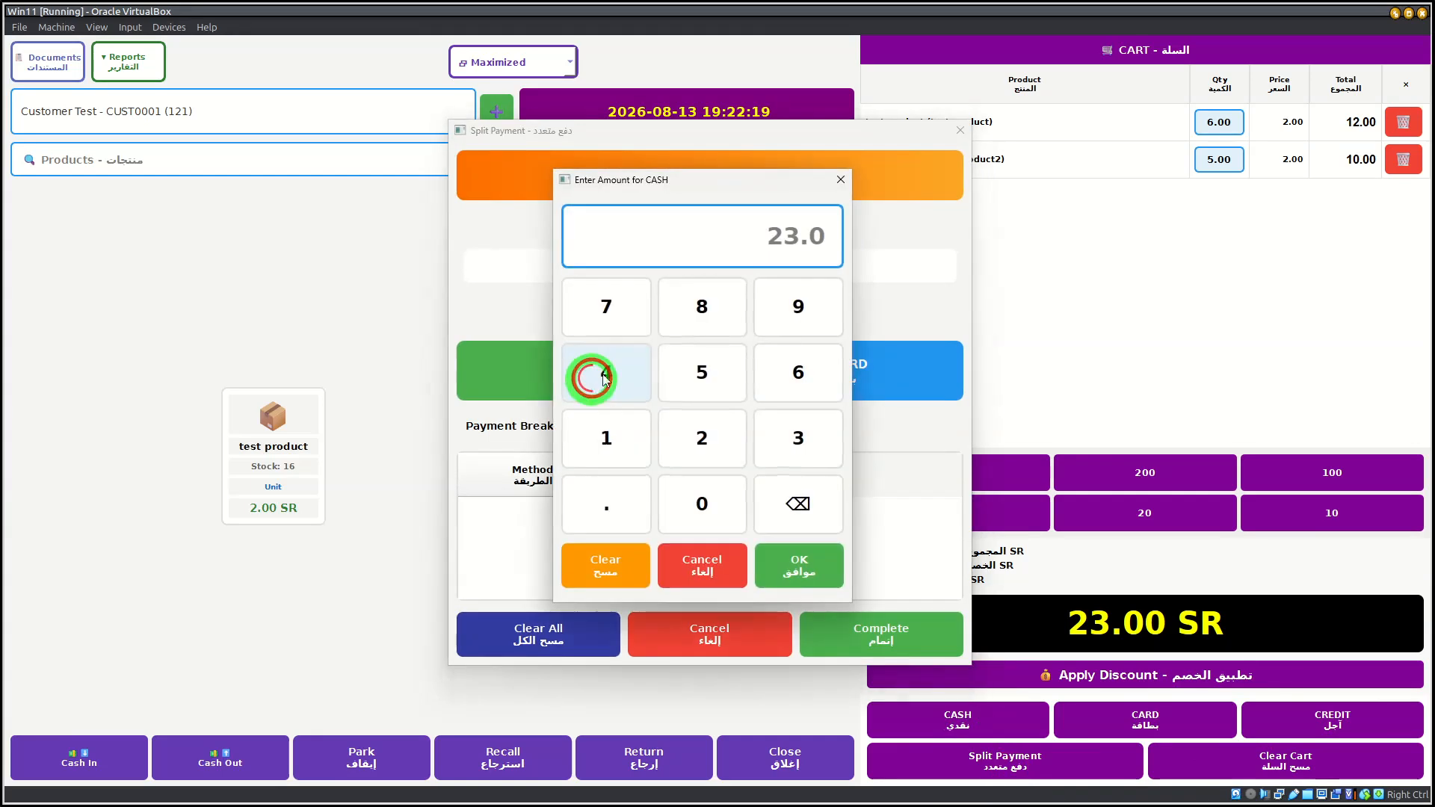
{"action": "left_click", "coordinate": [707, 308]}
{"action": "left_click", "coordinate": [804, 575]}
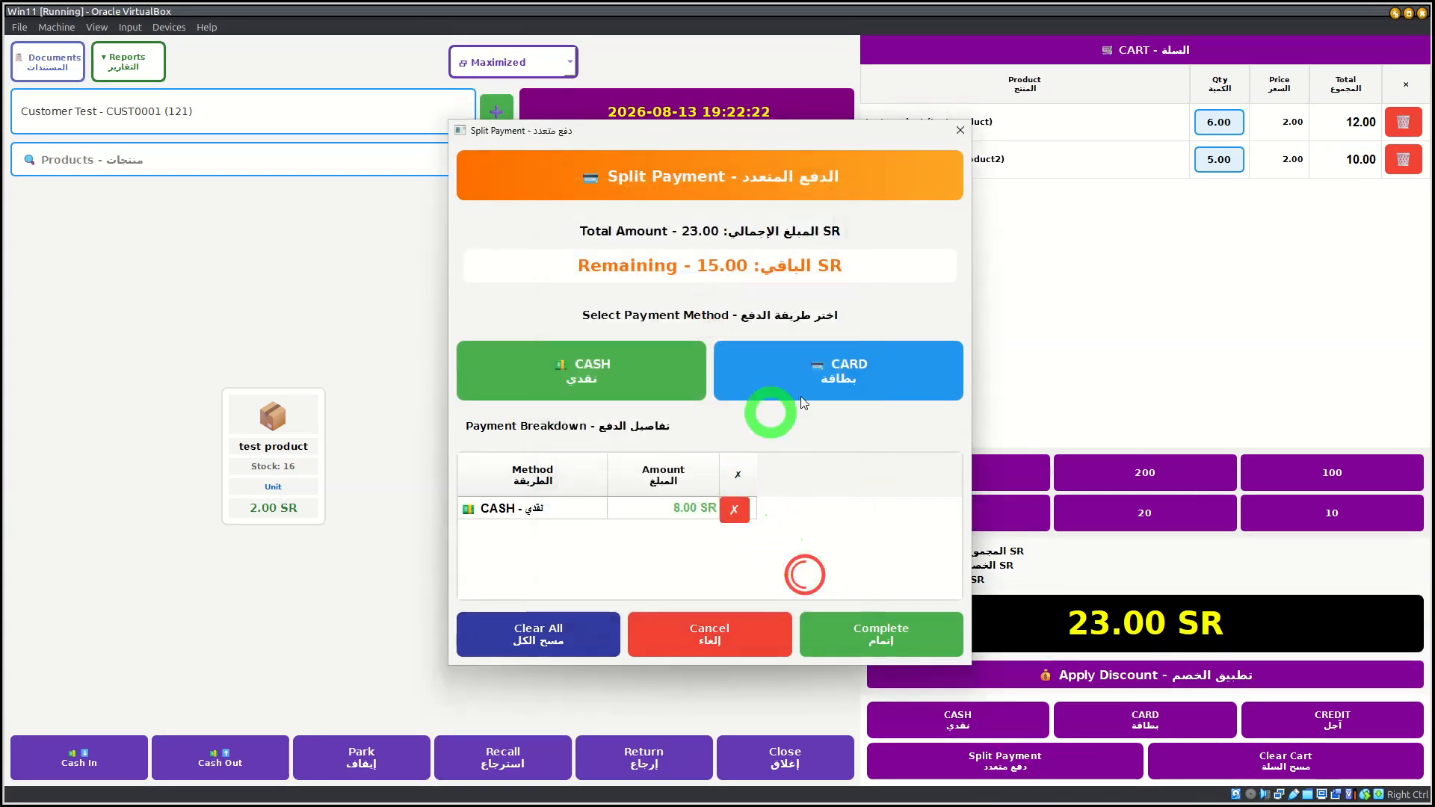
Step: Add a card portion of 8 SR to the split payment with Visa as the payment method
{"action": "left_click", "coordinate": [841, 367]}
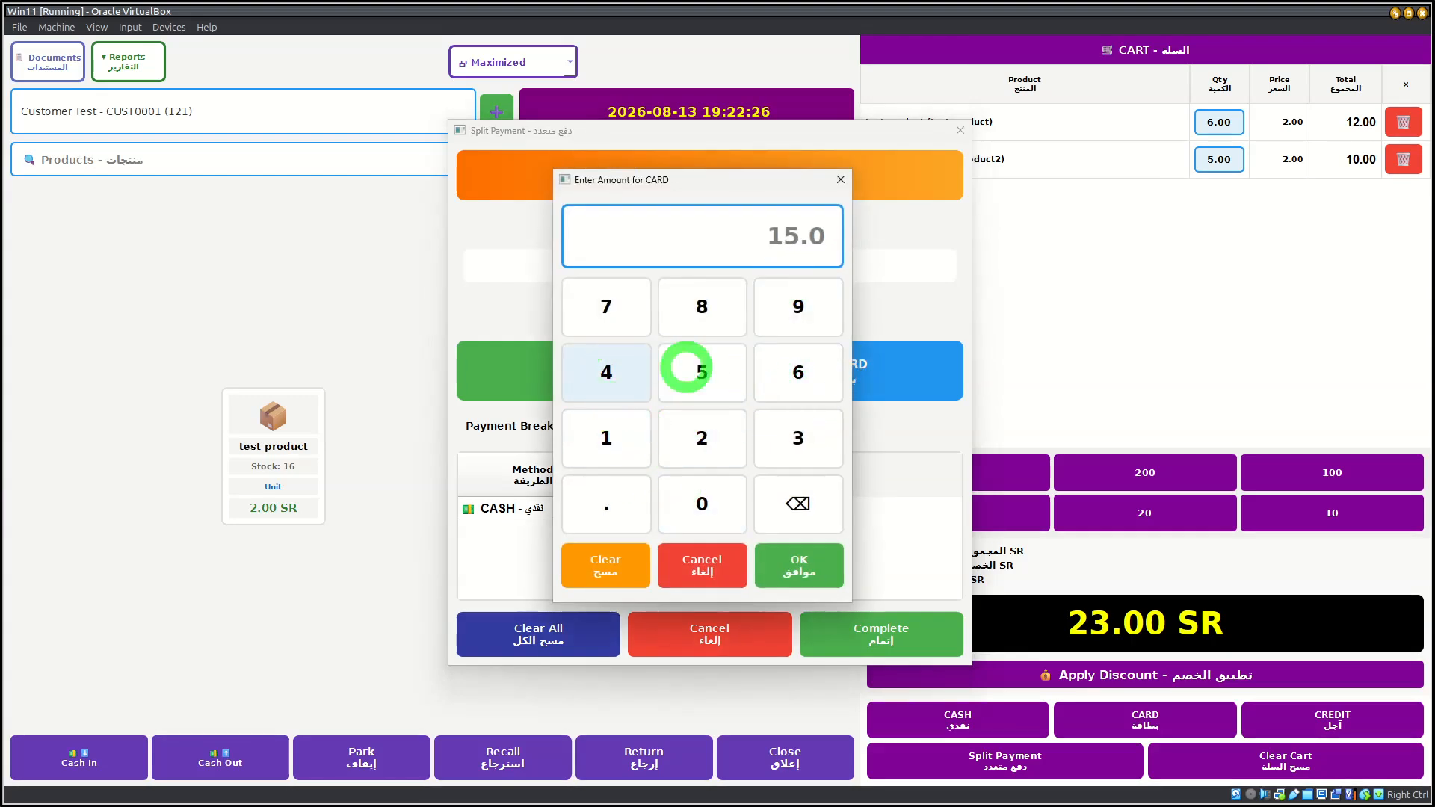
{"action": "left_click", "coordinate": [729, 312]}
{"action": "left_click", "coordinate": [798, 564]}
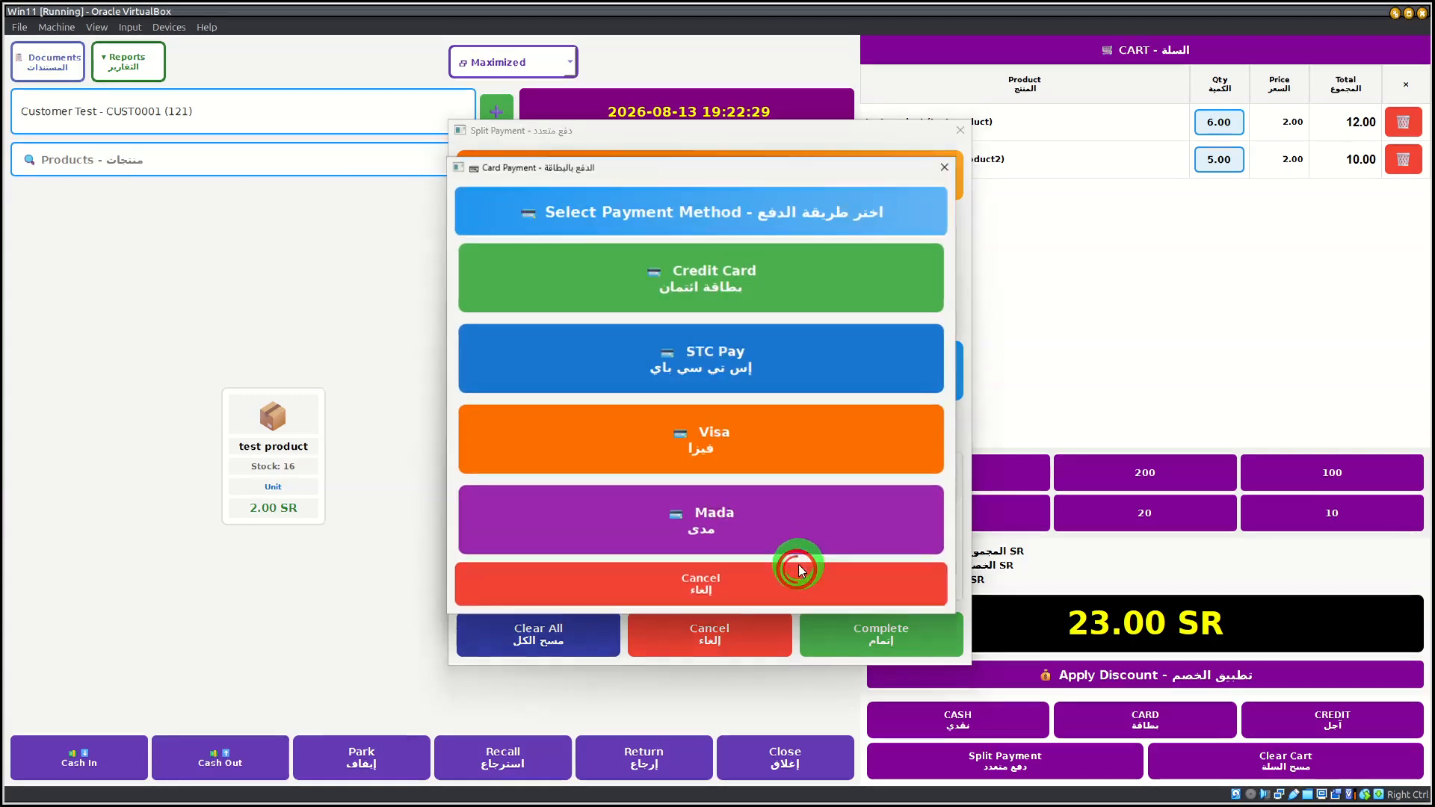
{"action": "left_click", "coordinate": [709, 449]}
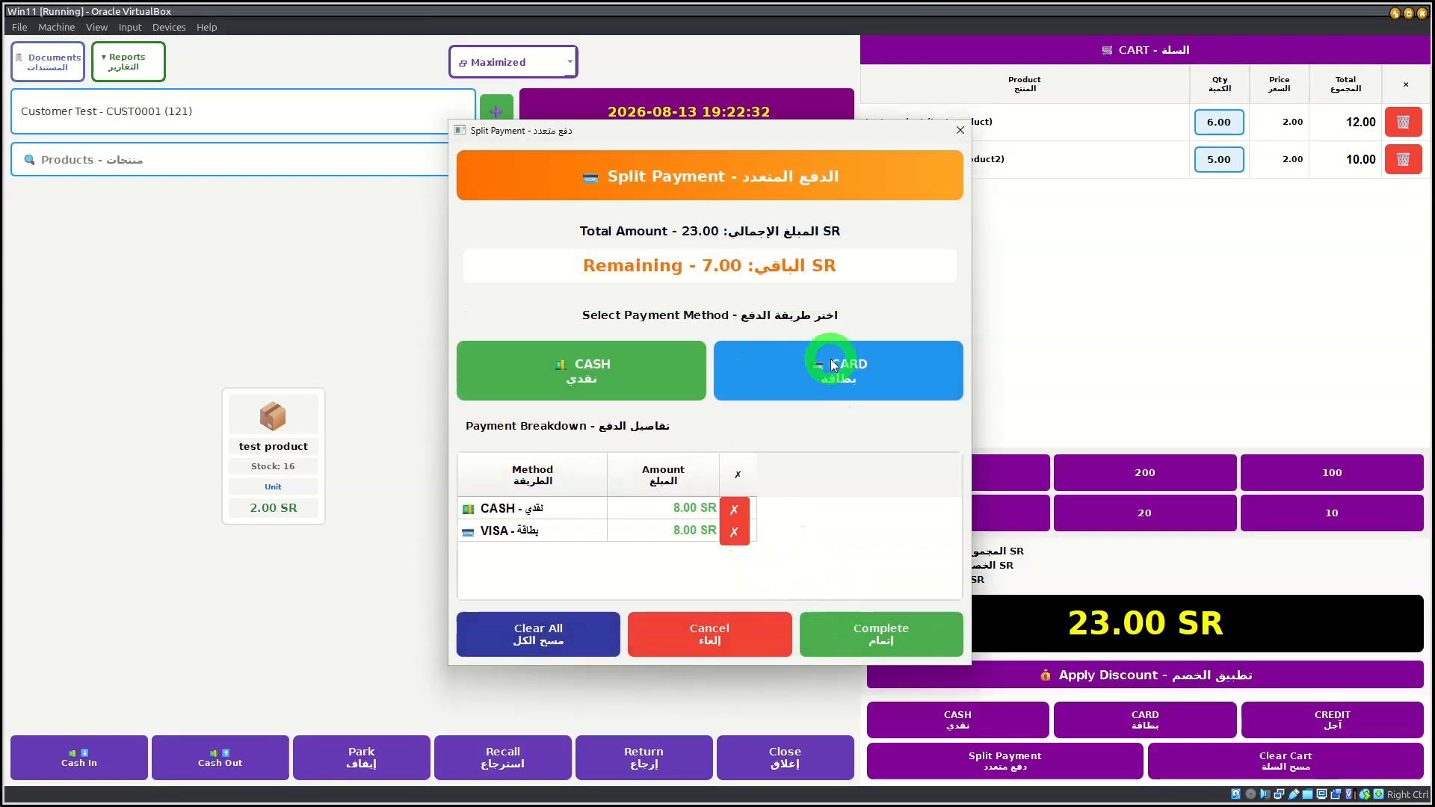
Step: Add the remaining 7 SR to the split payment as a Mada card portion, complete the sale and dismiss its summary
{"action": "left_click", "coordinate": [851, 375]}
{"action": "left_click", "coordinate": [778, 580]}
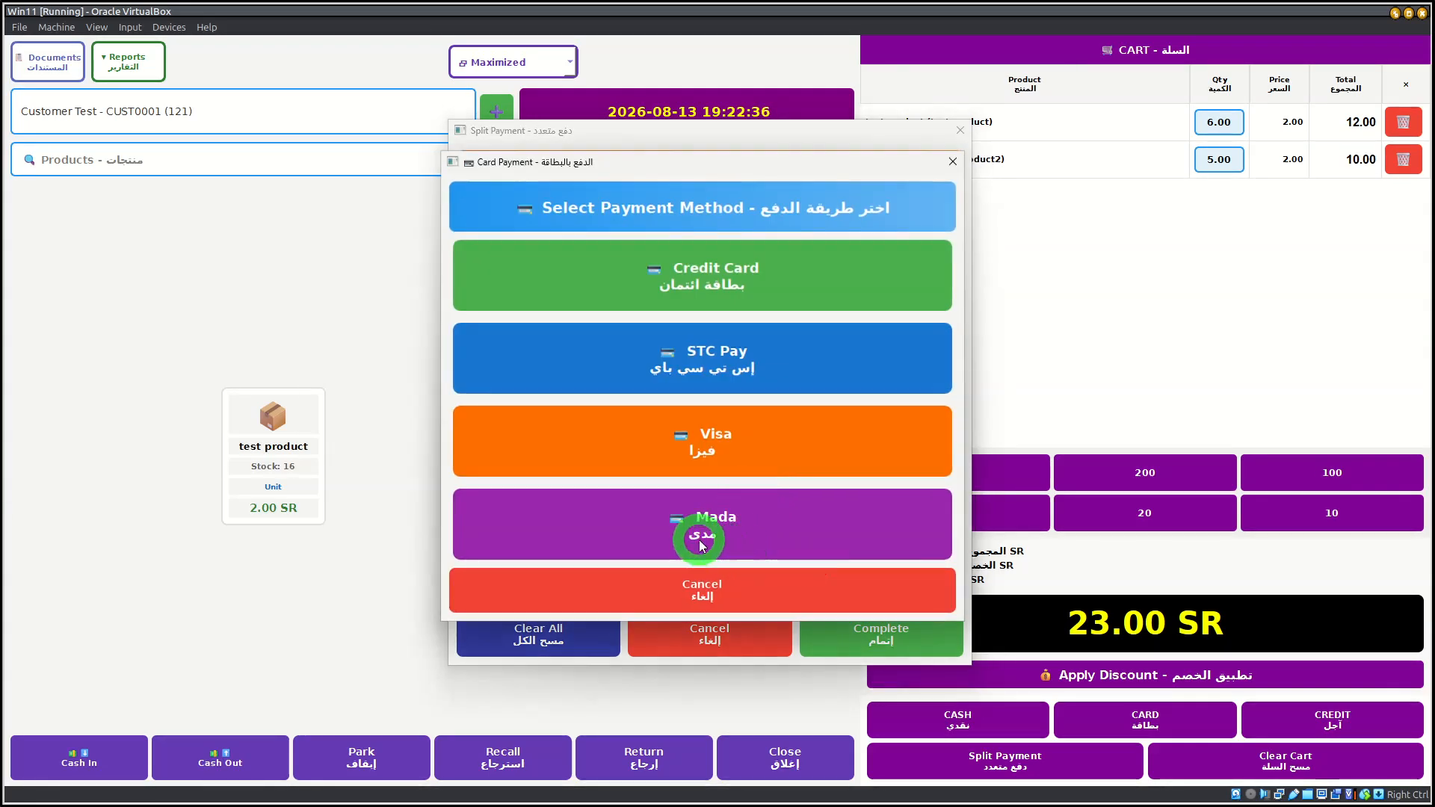
{"action": "left_click", "coordinate": [735, 523]}
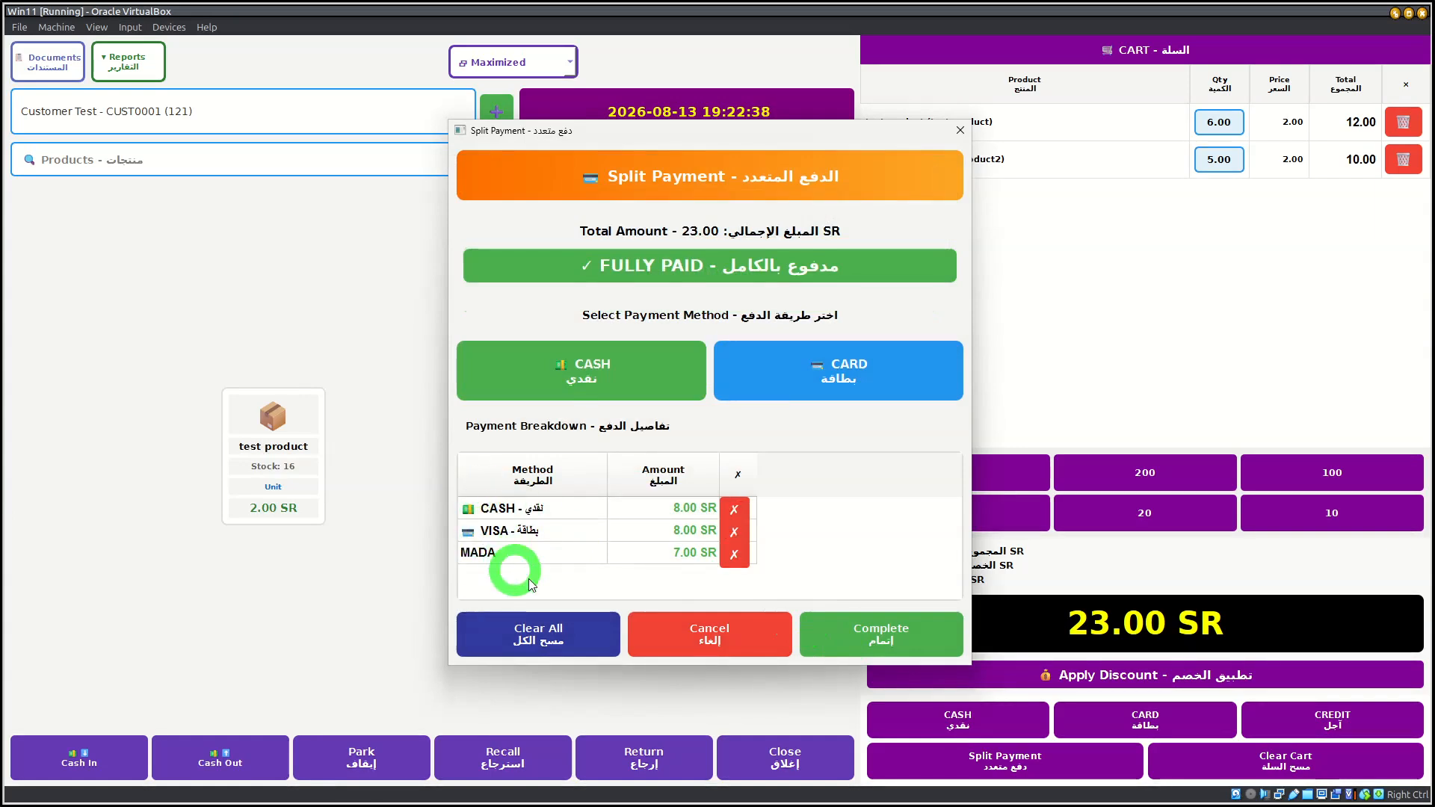
{"action": "left_click", "coordinate": [894, 644]}
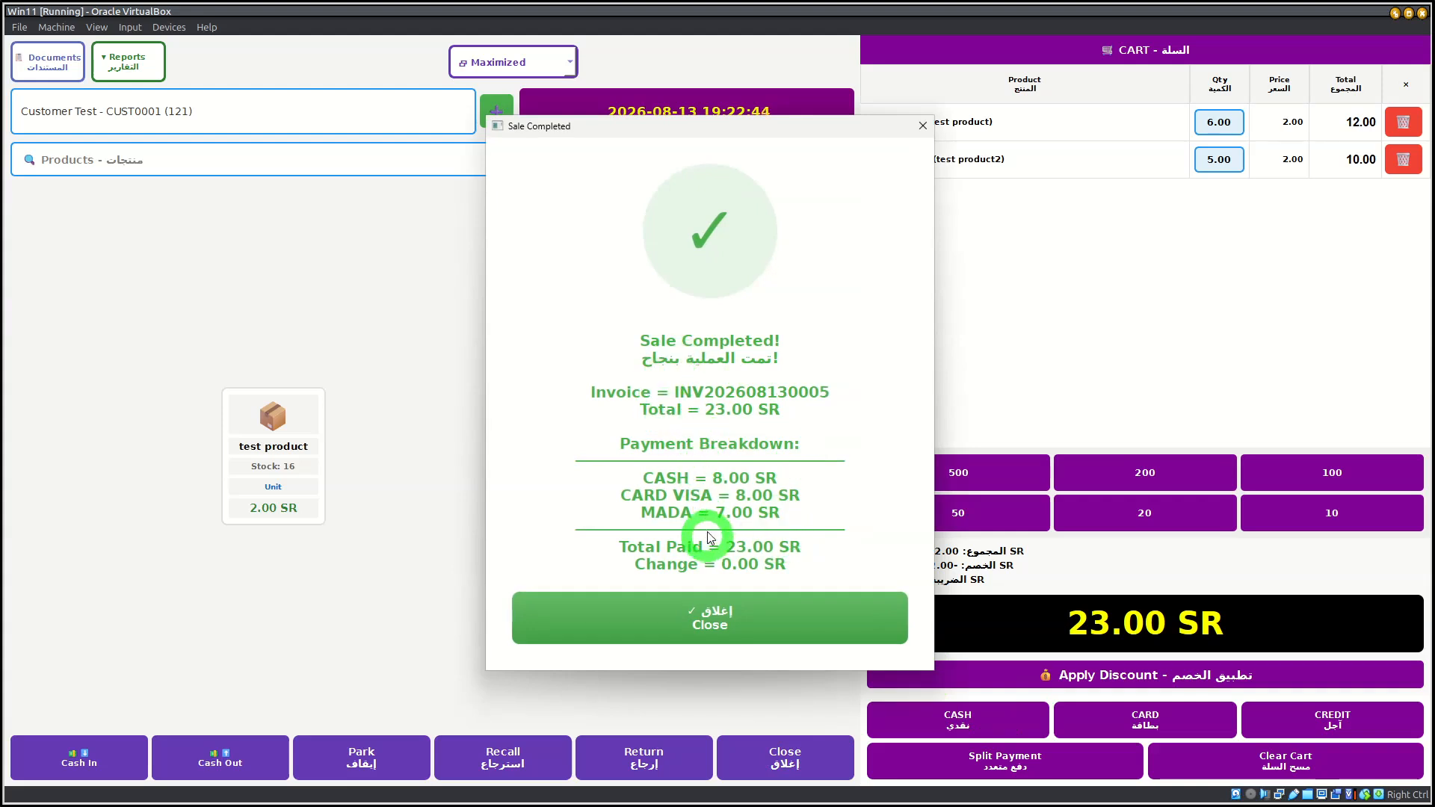
{"action": "left_click", "coordinate": [719, 614]}
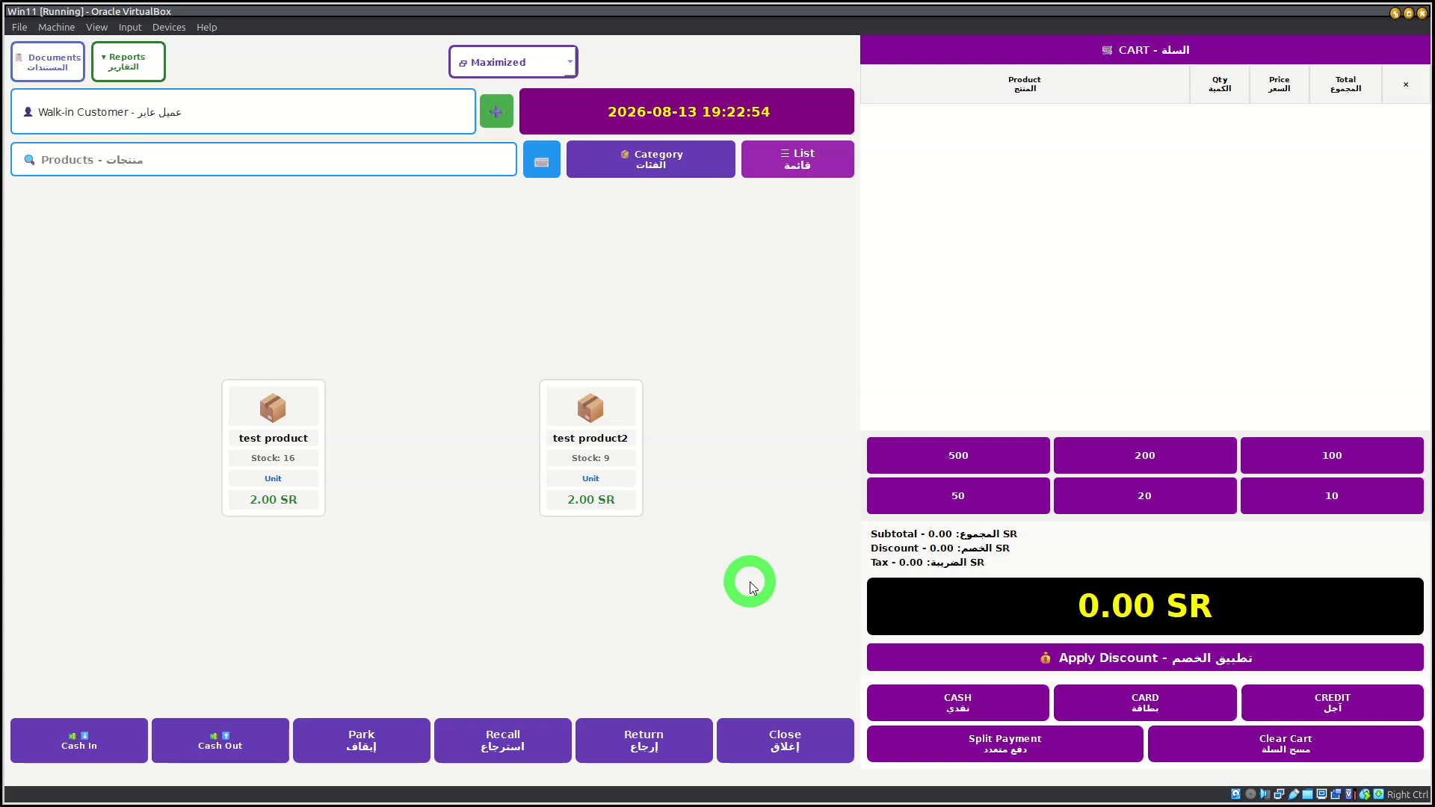
Step: Start closing the cash session and enter a cash count of one 100 SR bill and eight 1 SR coins
{"action": "left_click", "coordinate": [836, 743]}
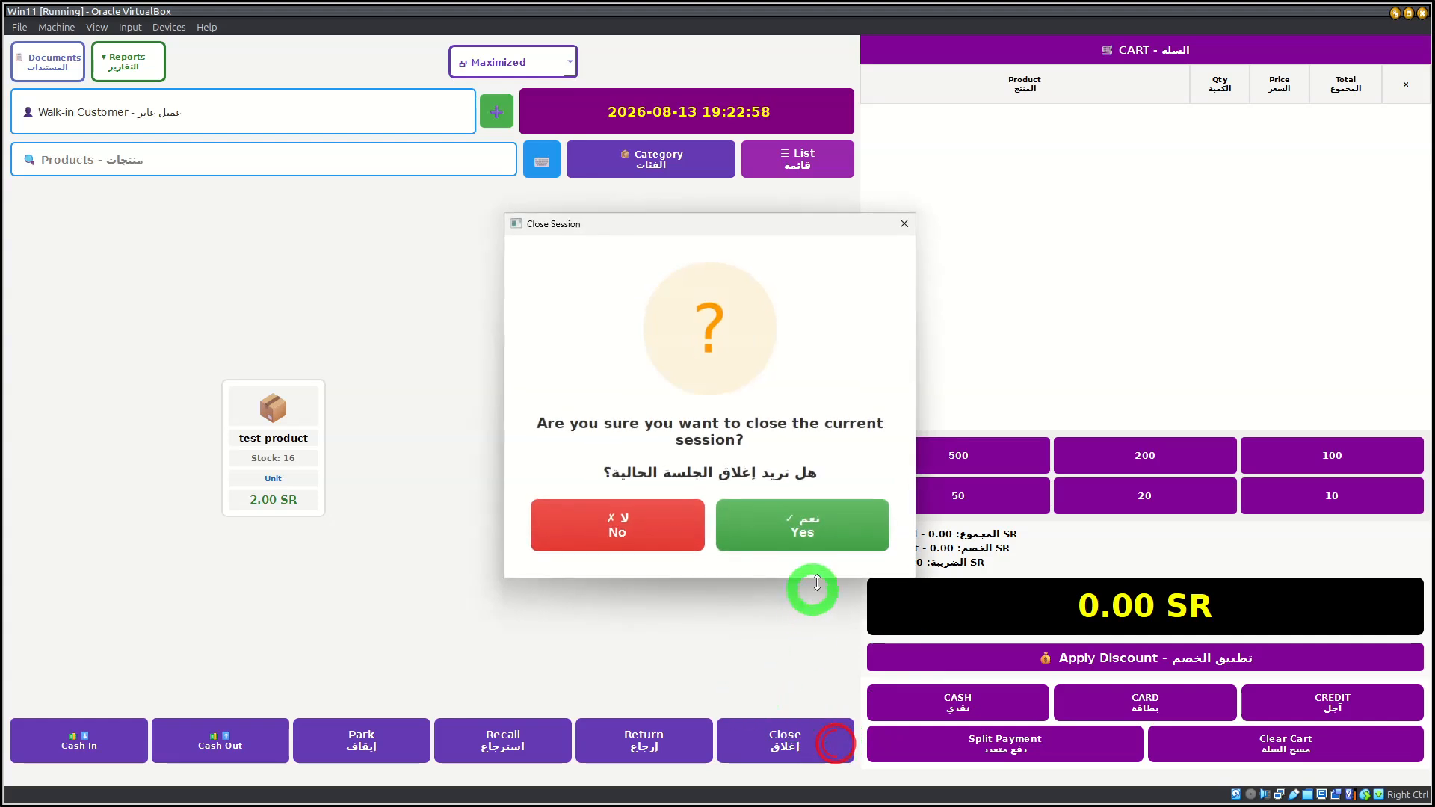
{"action": "left_click", "coordinate": [826, 519]}
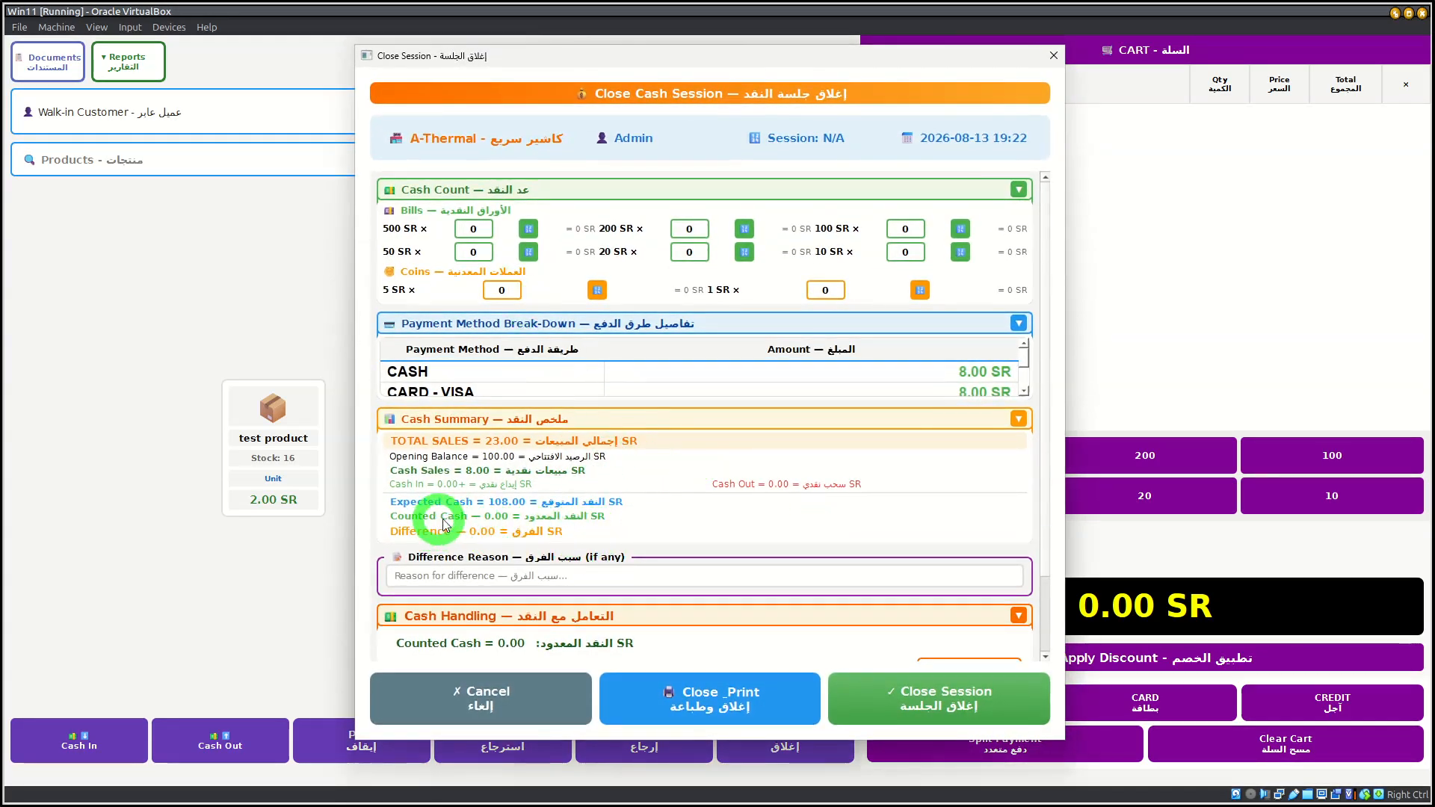
{"action": "left_click", "coordinate": [416, 501]}
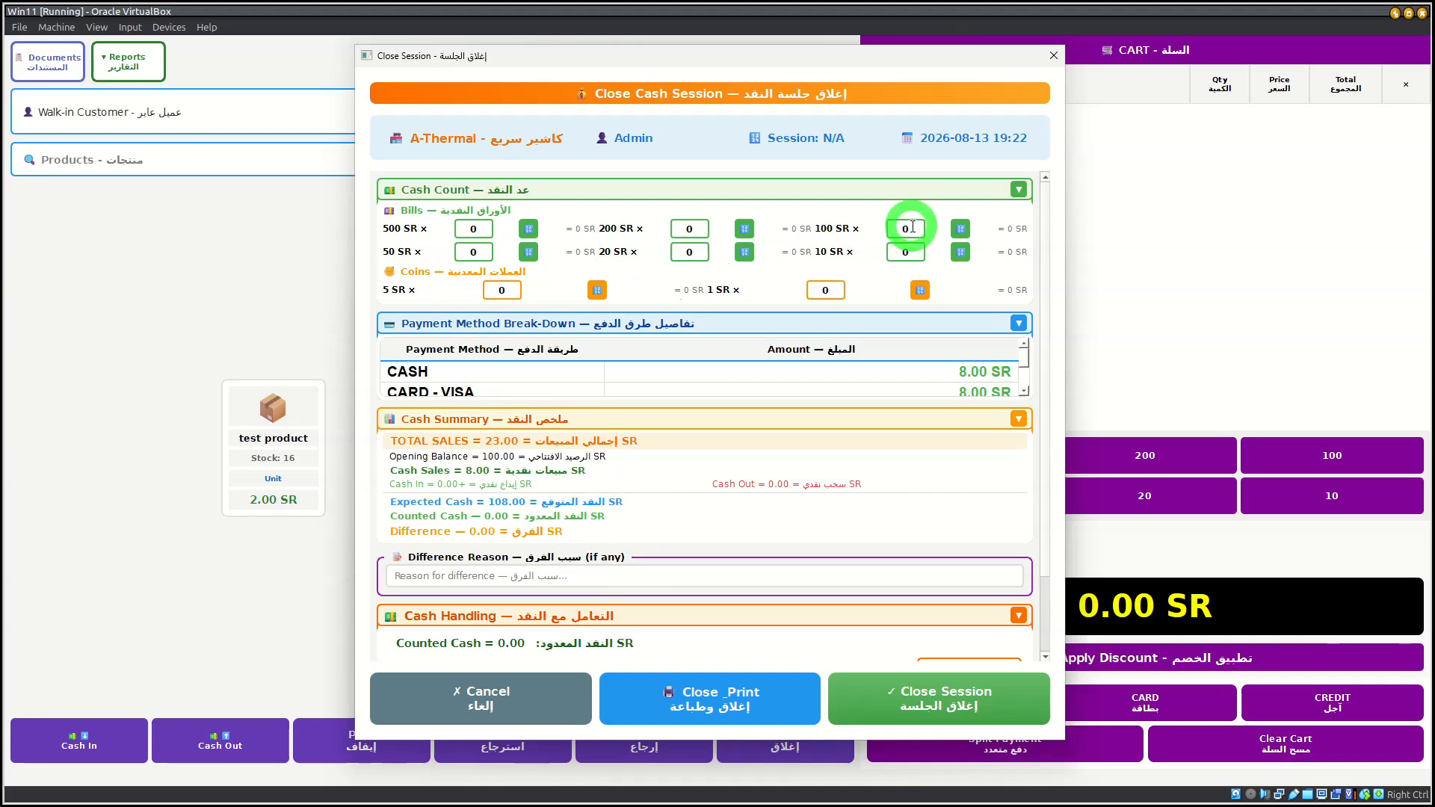
{"action": "type", "text": "1"}
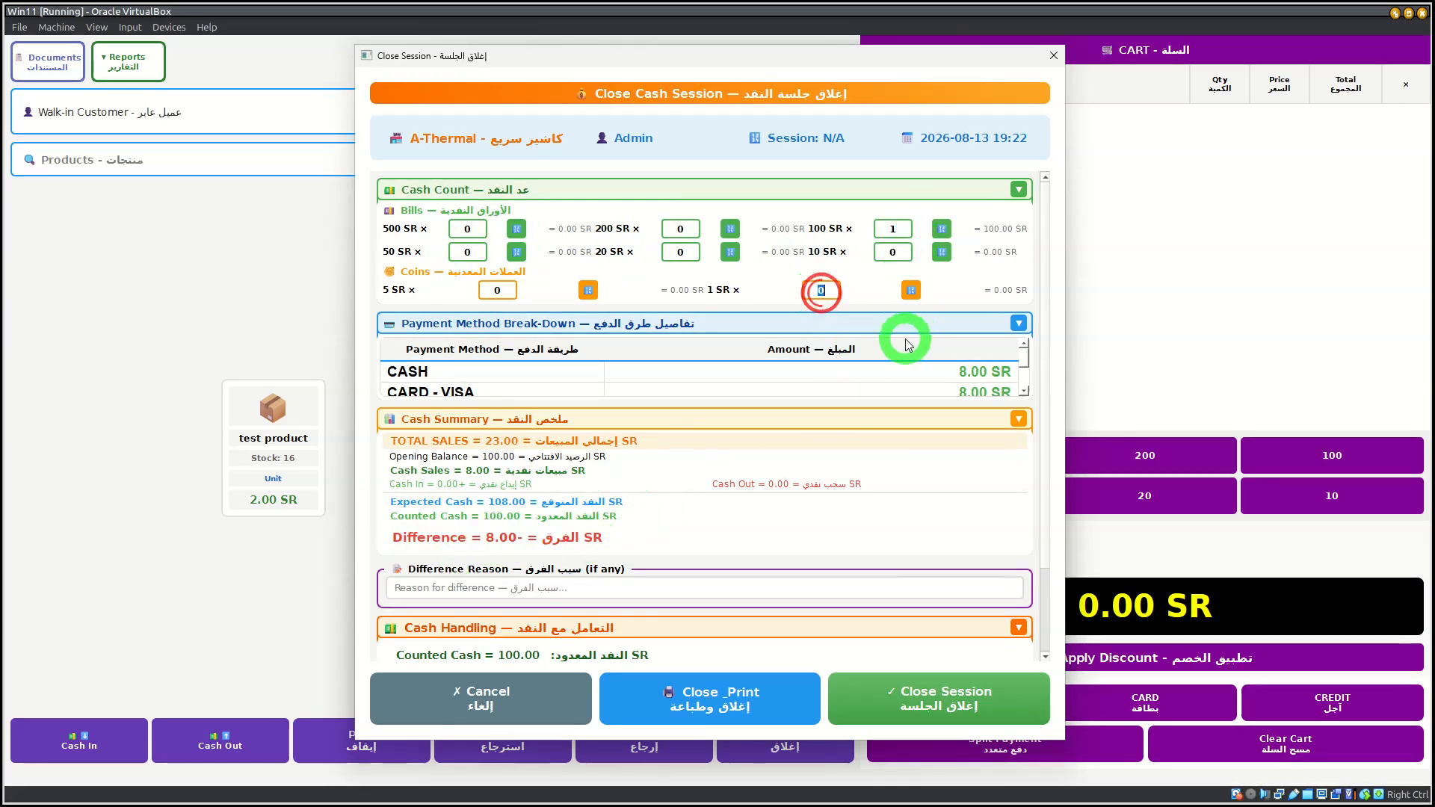
{"action": "type", "text": "8"}
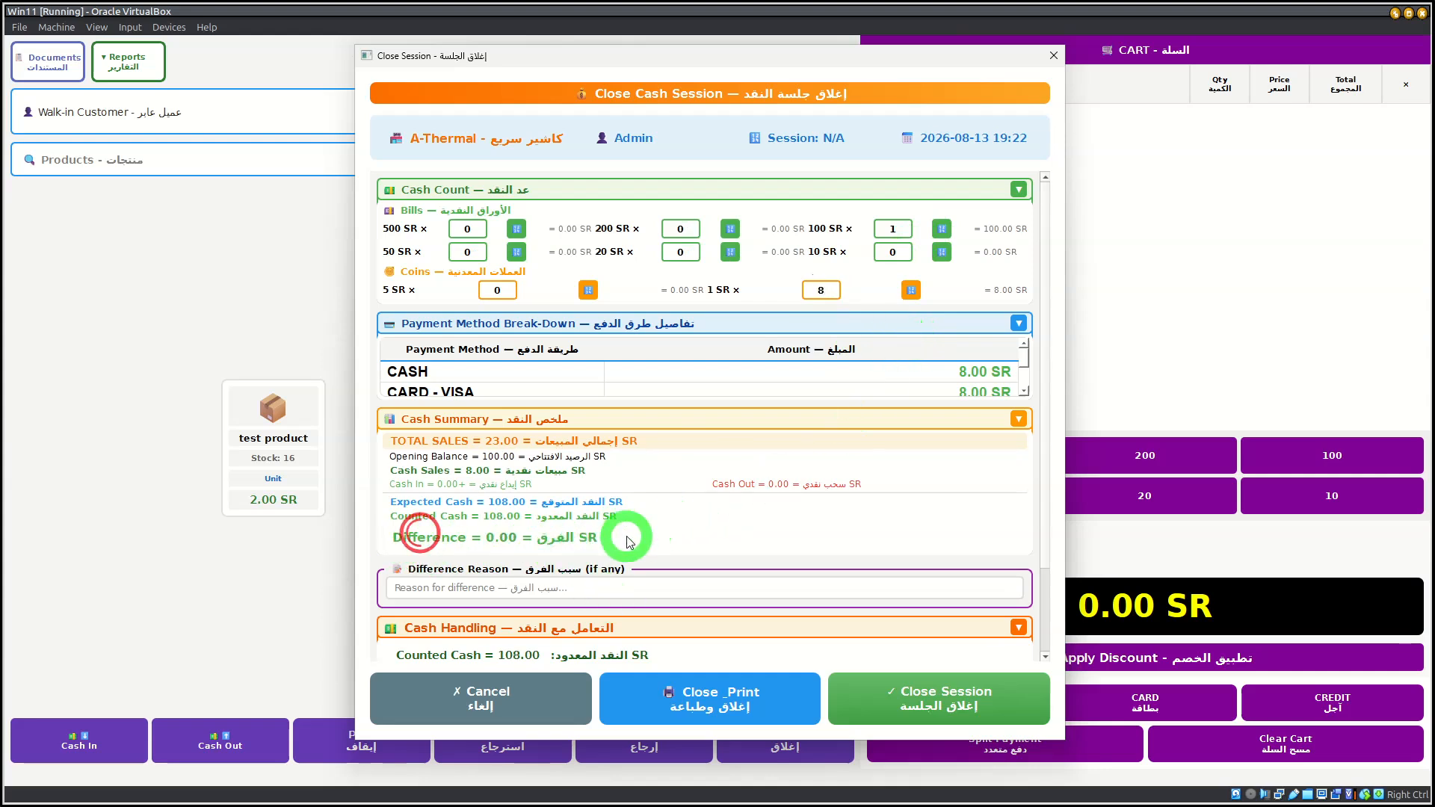
Step: Close the cash session with a printed report and dismiss the session summary
{"action": "scroll", "coordinate": [598, 557], "scroll_direction": "down", "scroll_amount": 3}
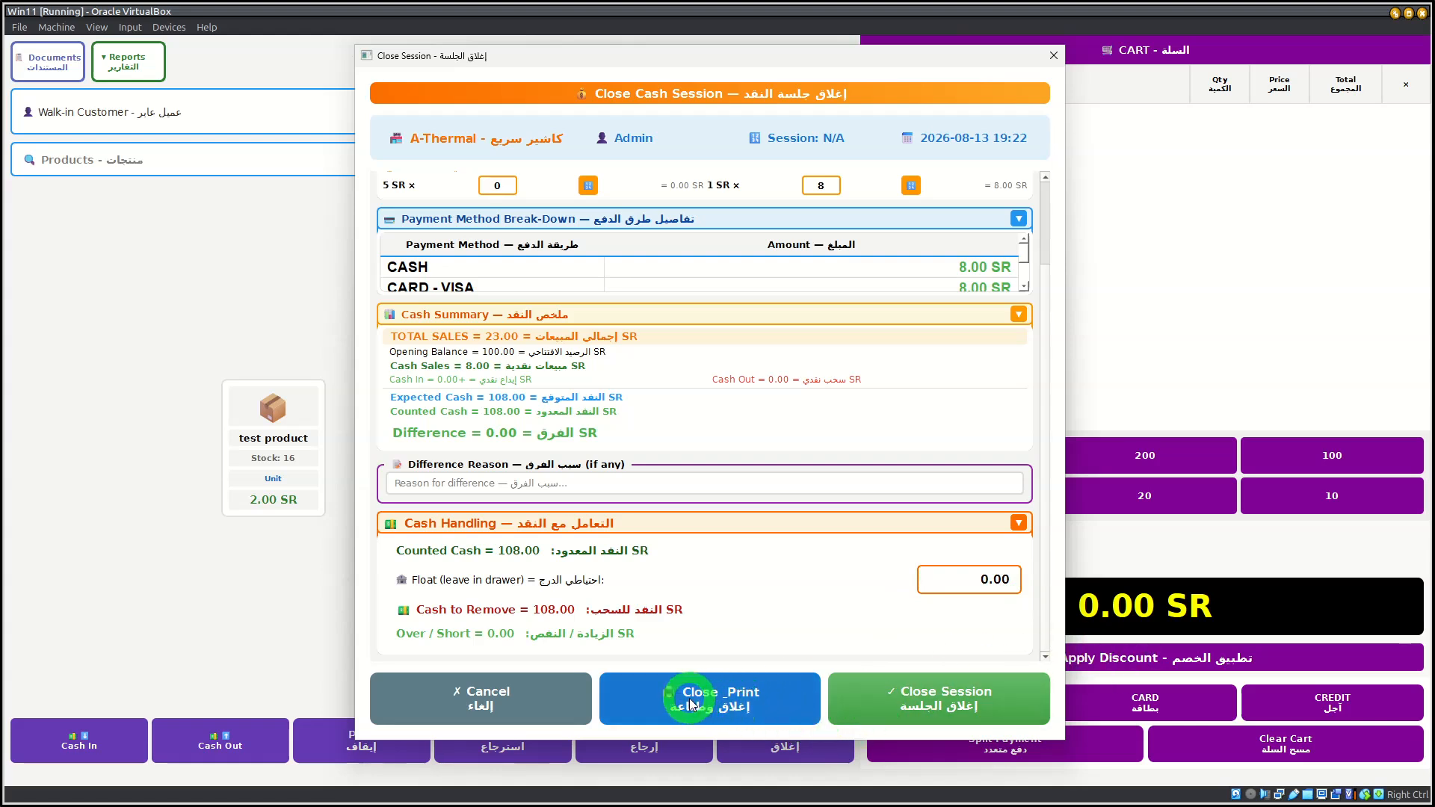
{"action": "left_click", "coordinate": [736, 704]}
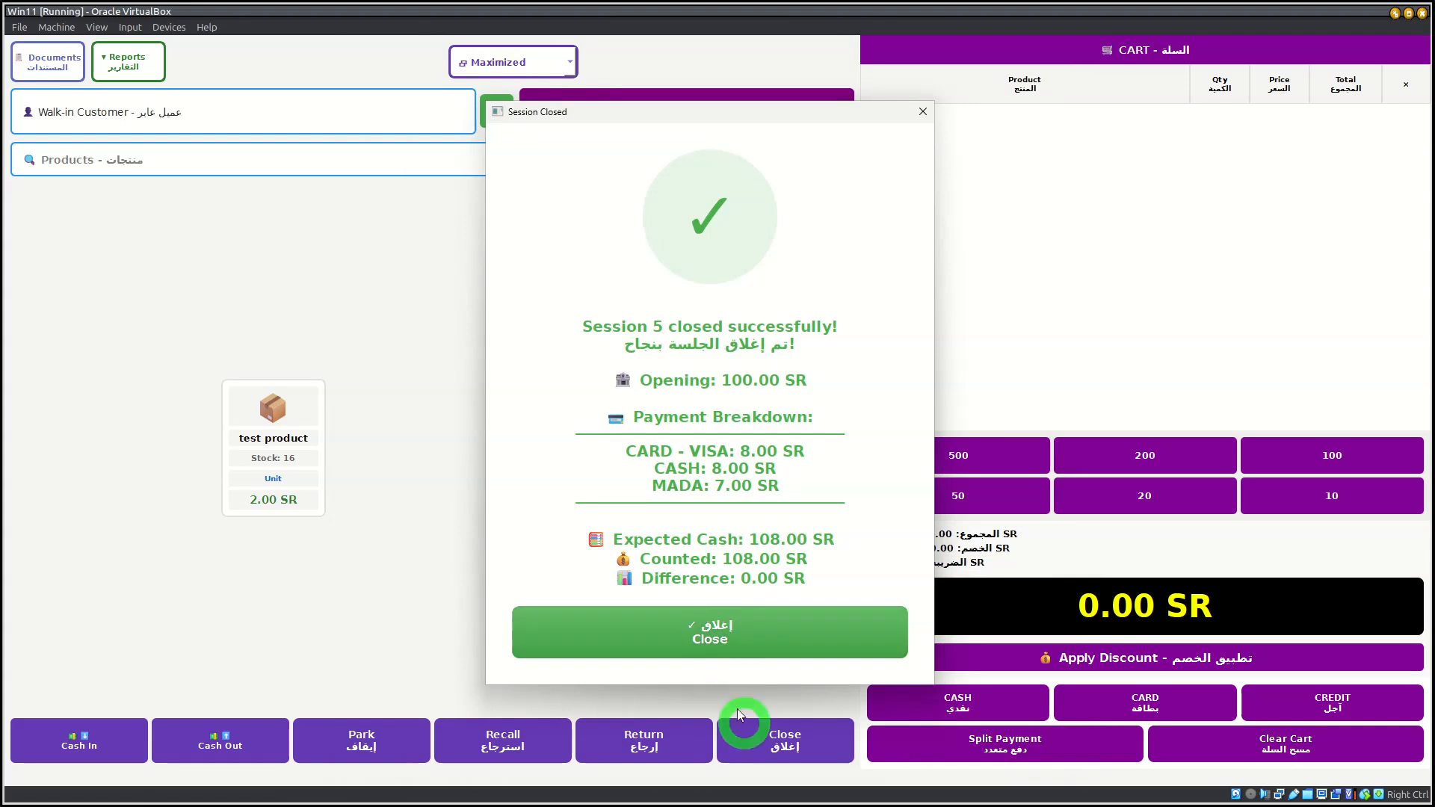
{"action": "left_click", "coordinate": [751, 621]}
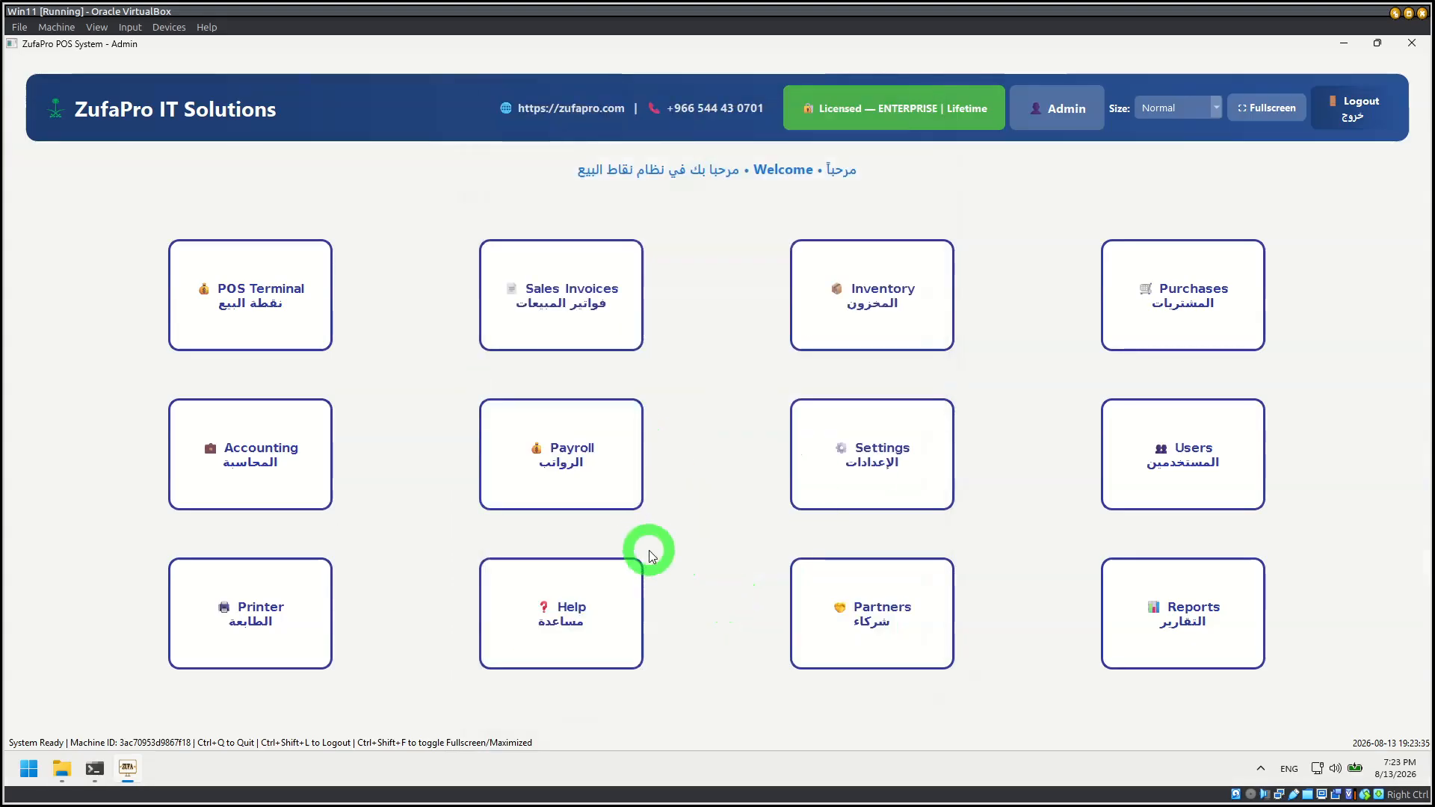
Step: In Sales Invoices, create a new quotation for Customer Test with test product as its first item
{"action": "left_click", "coordinate": [568, 288]}
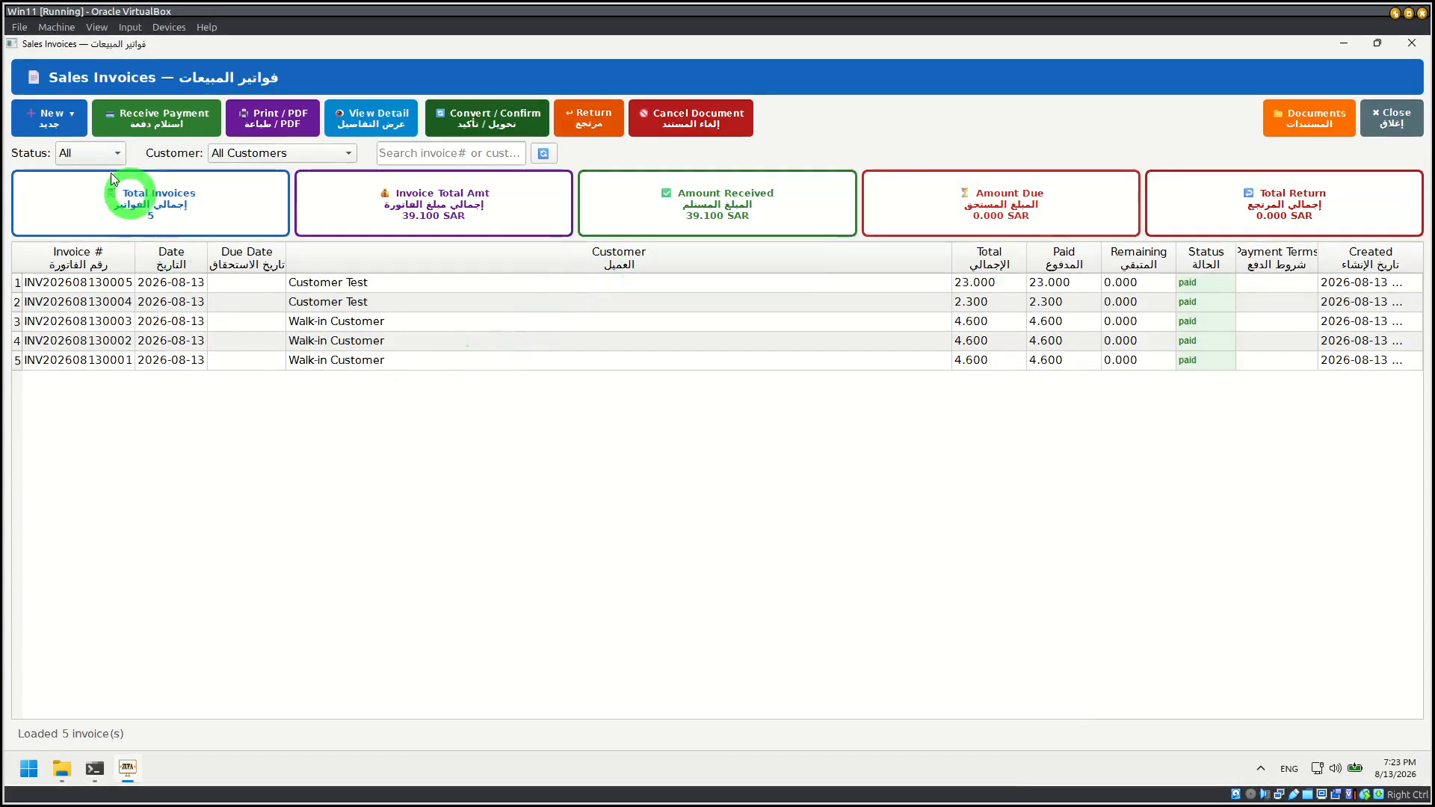
{"action": "left_click", "coordinate": [59, 110]}
{"action": "left_click", "coordinate": [84, 177]}
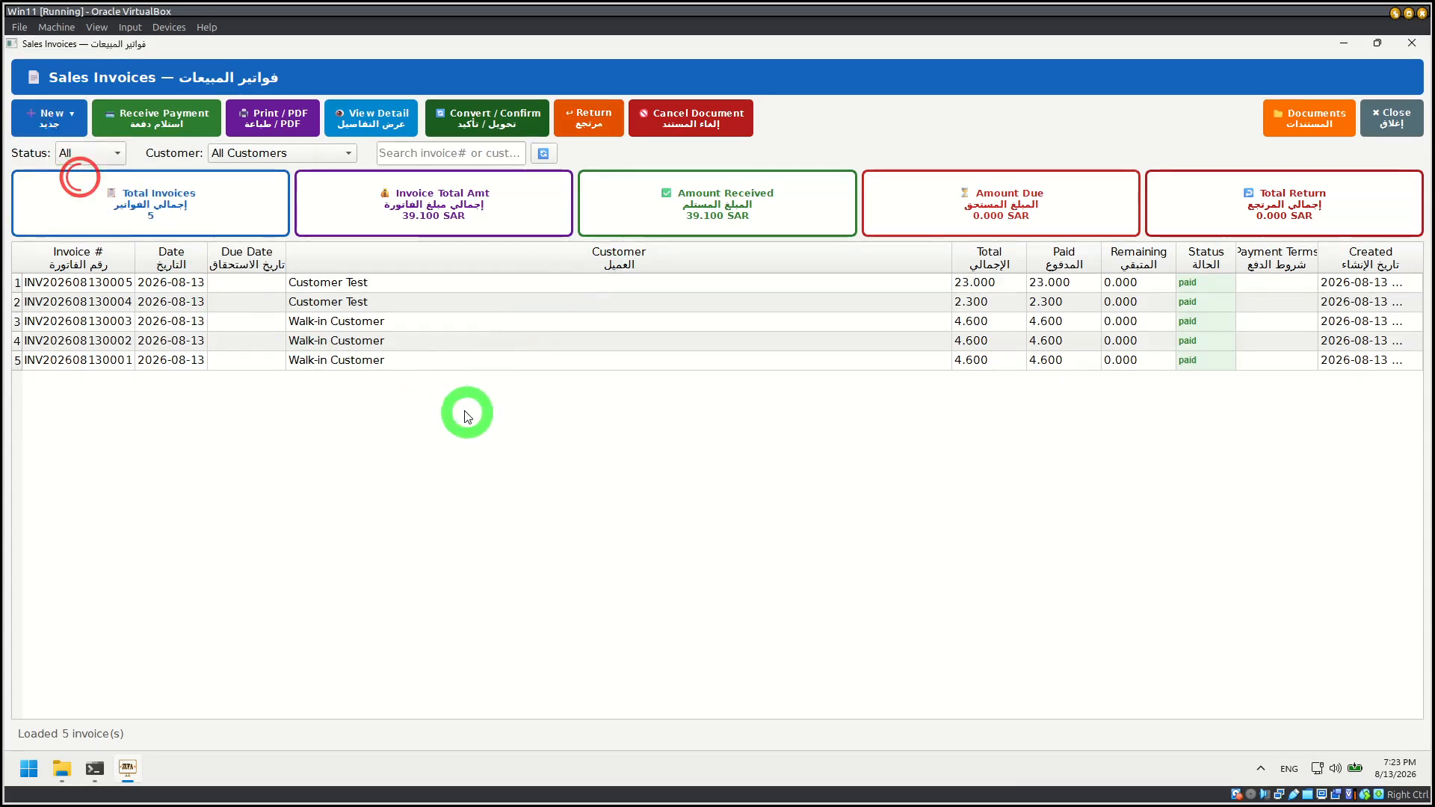
{"action": "left_click", "coordinate": [488, 213]}
{"action": "left_click", "coordinate": [458, 294]}
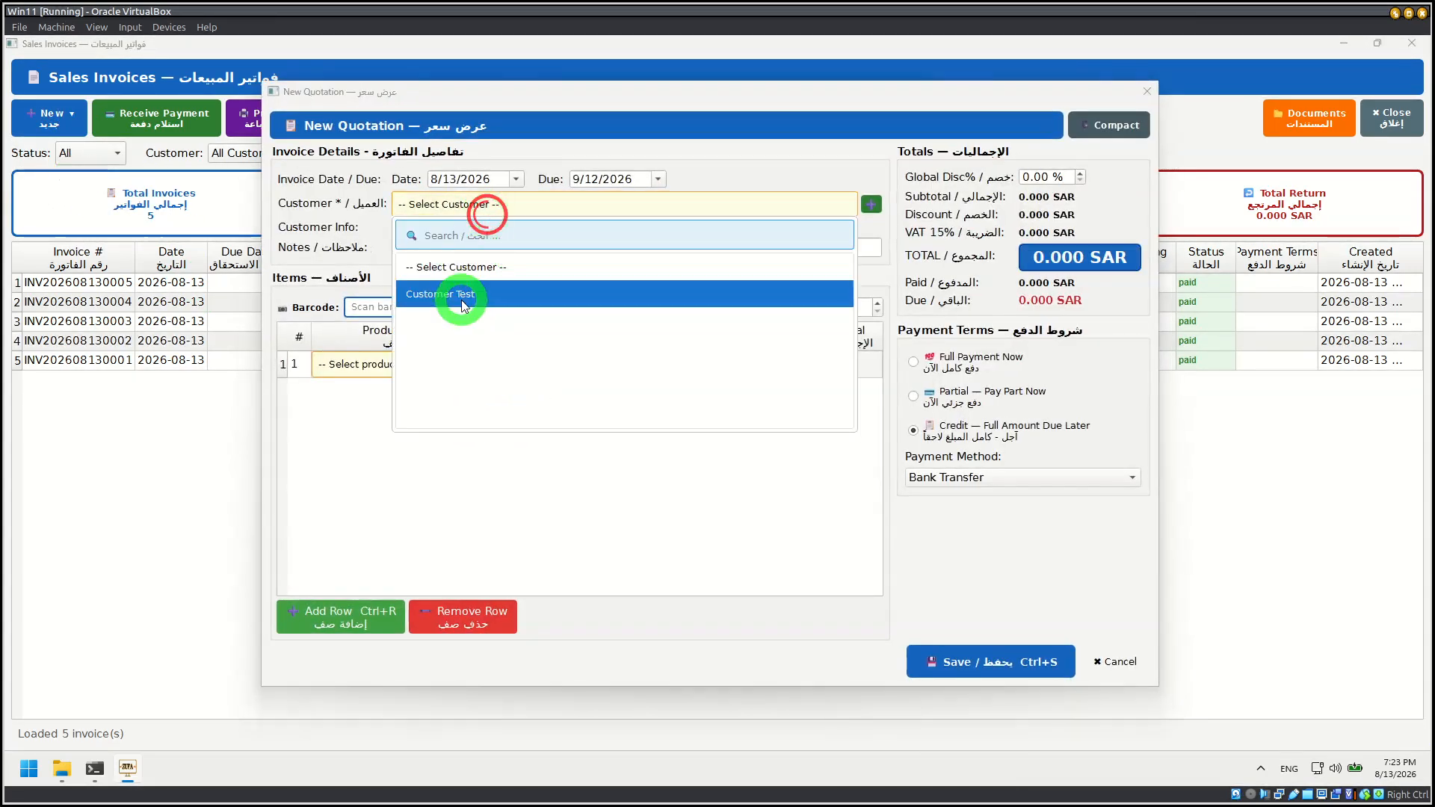
{"action": "left_click", "coordinate": [440, 364]}
{"action": "left_click", "coordinate": [412, 453]}
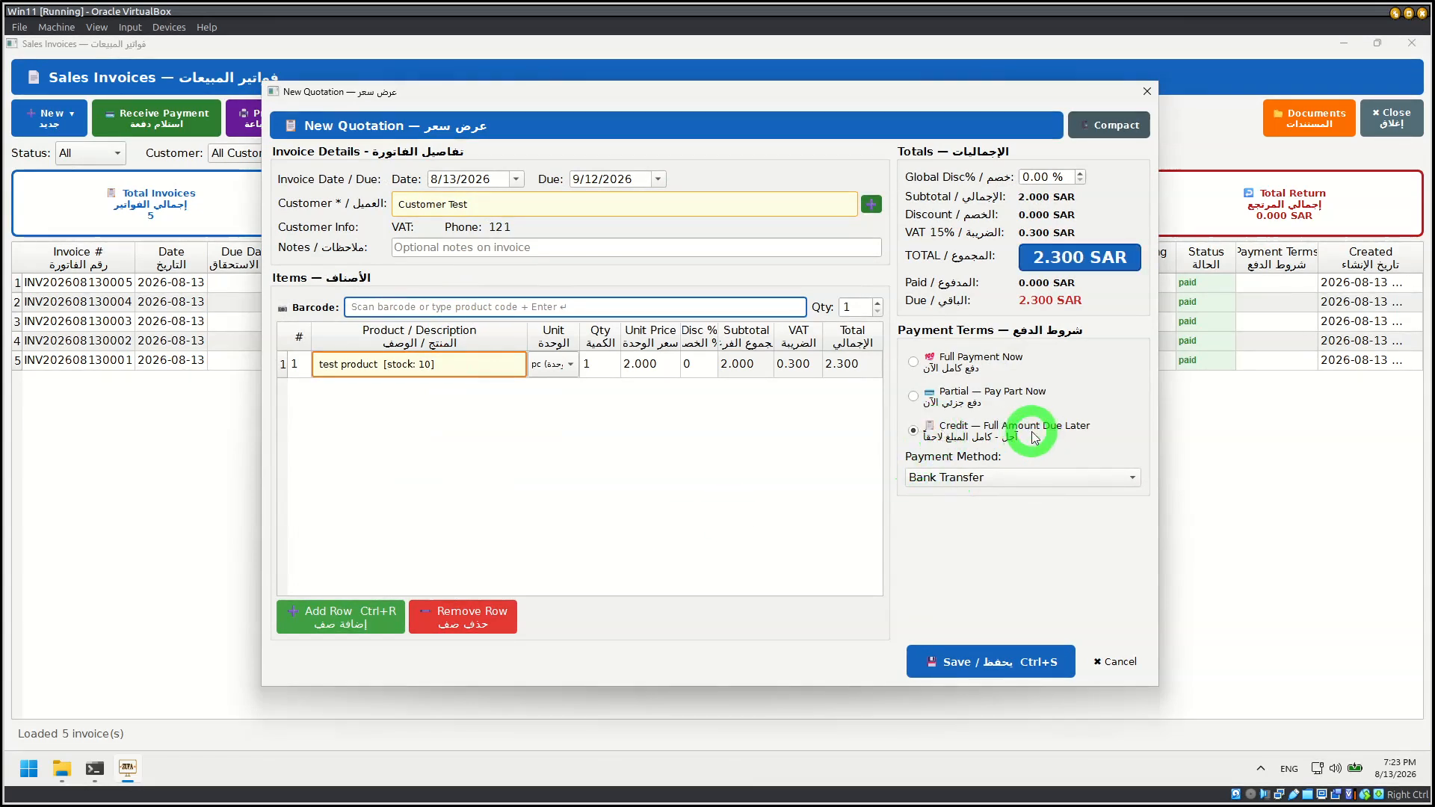
Step: Try to change the quotation's payment terms to Full Payment Now and to Partial — Pay Part Now
{"action": "left_click", "coordinate": [940, 392]}
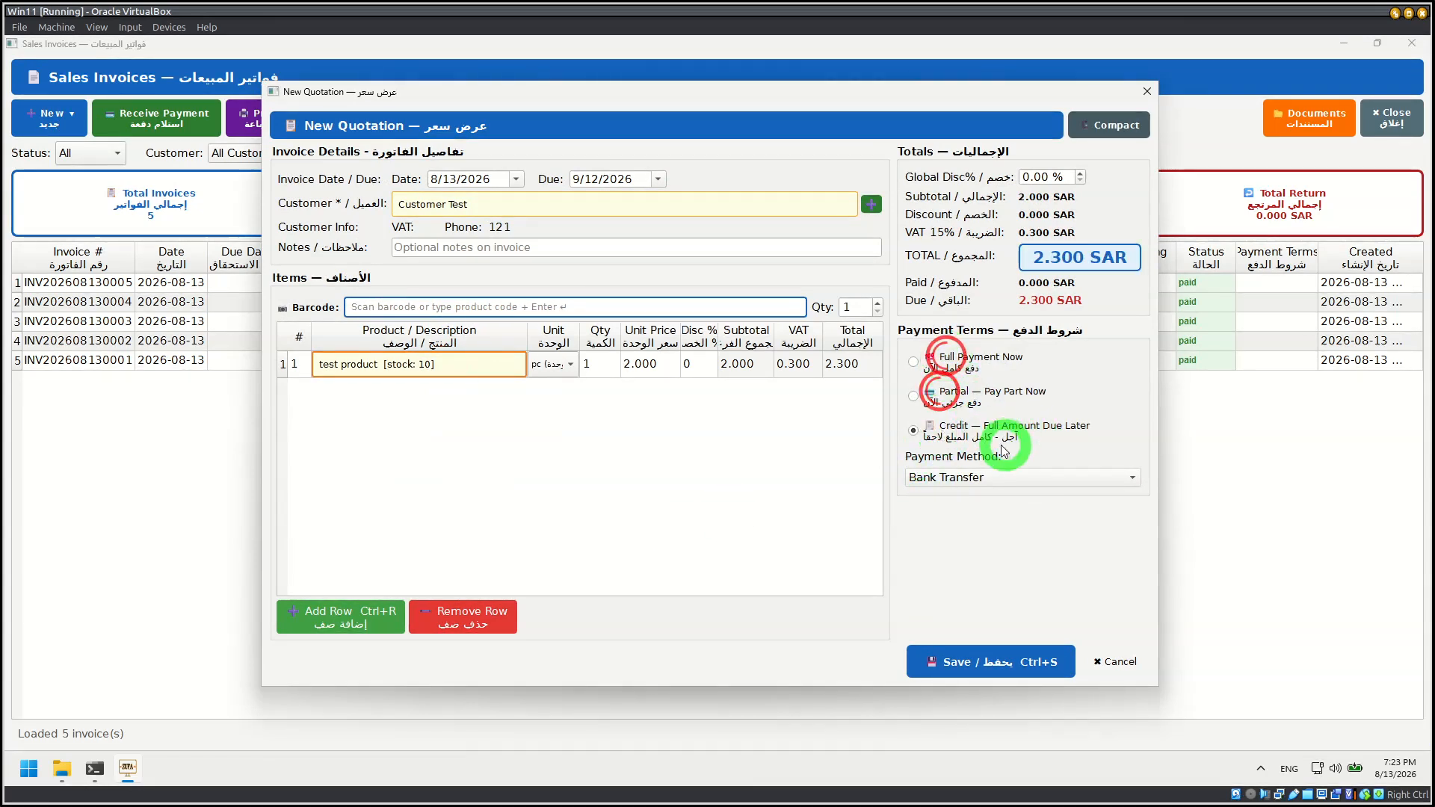
{"action": "left_click", "coordinate": [914, 362]}
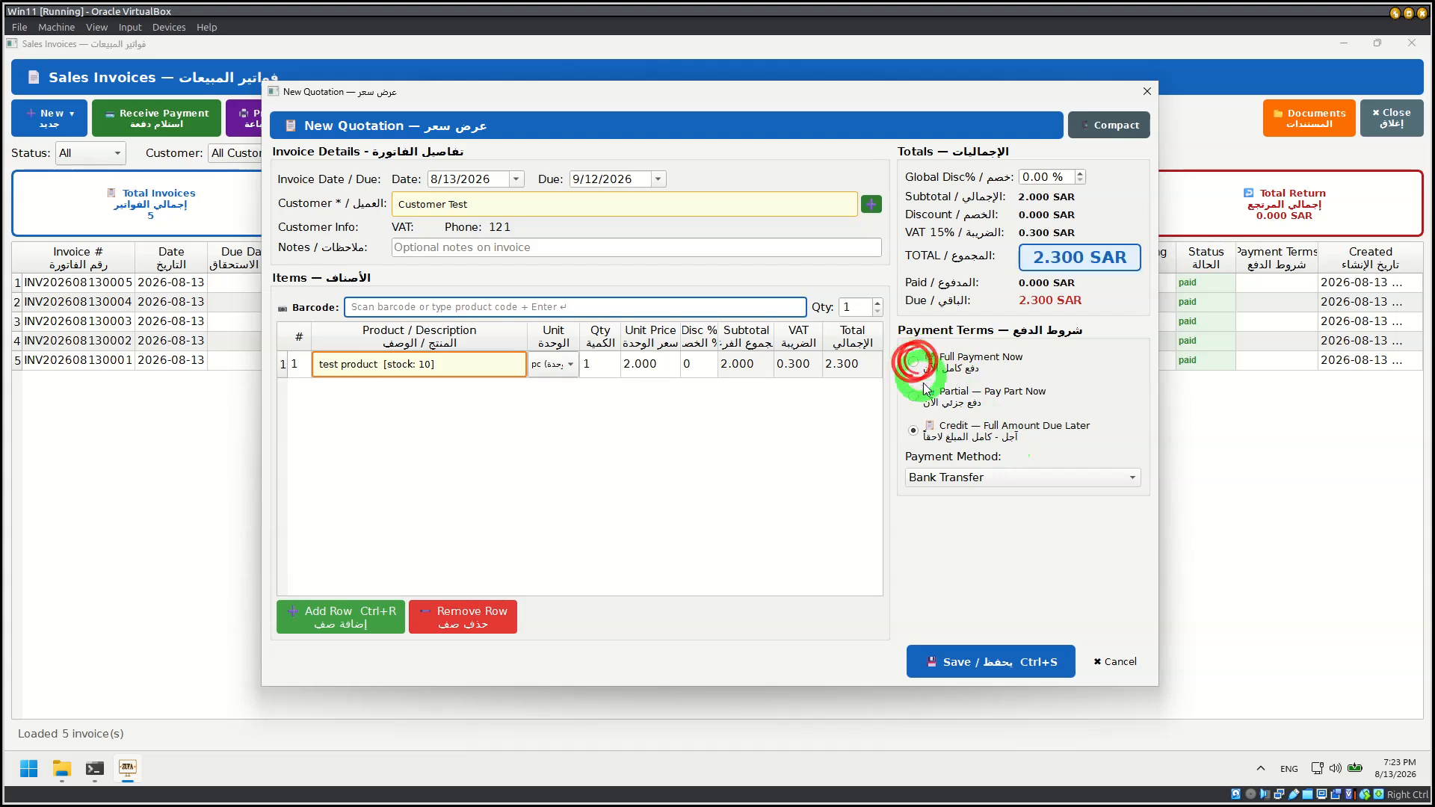
{"action": "left_click", "coordinate": [955, 361]}
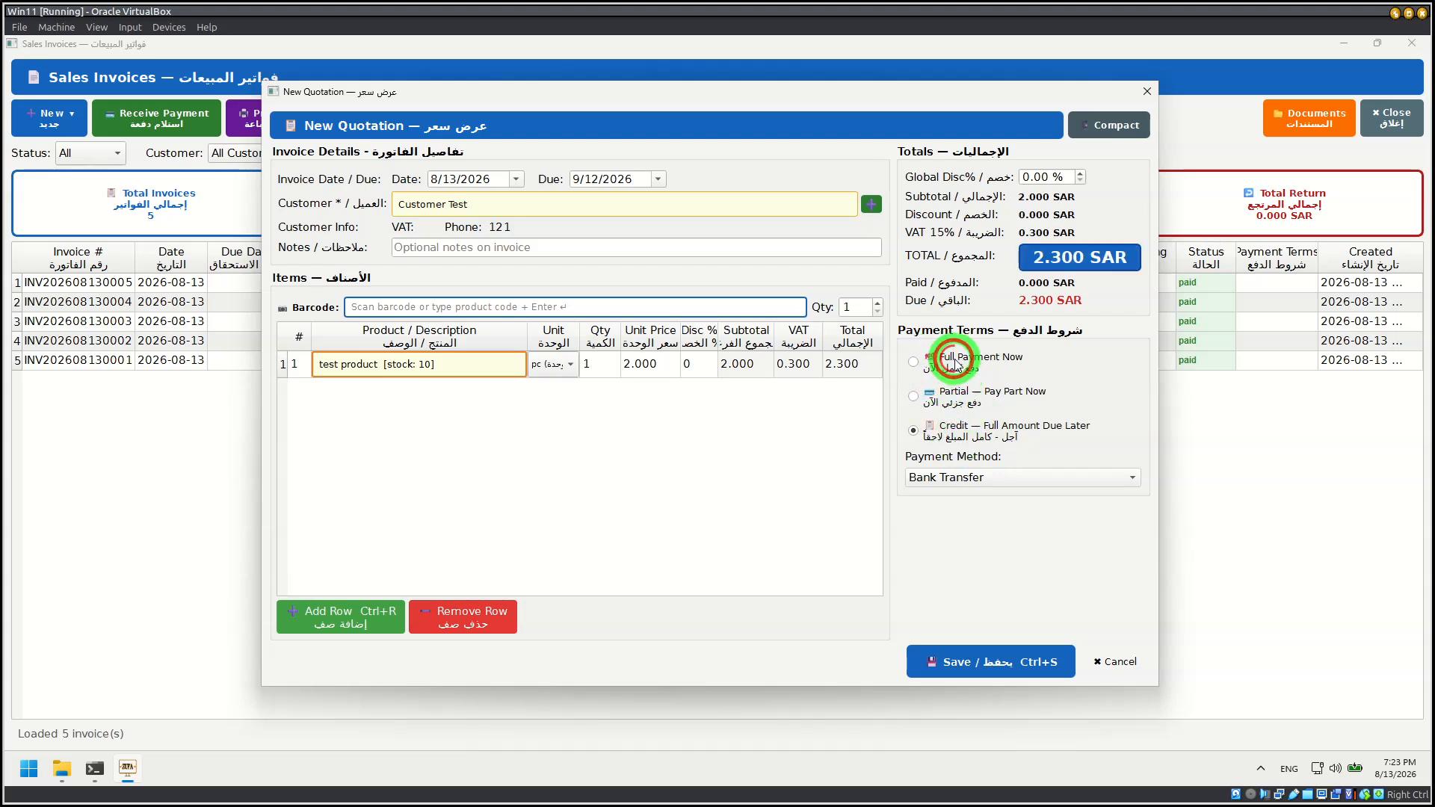
{"action": "left_click", "coordinate": [914, 363]}
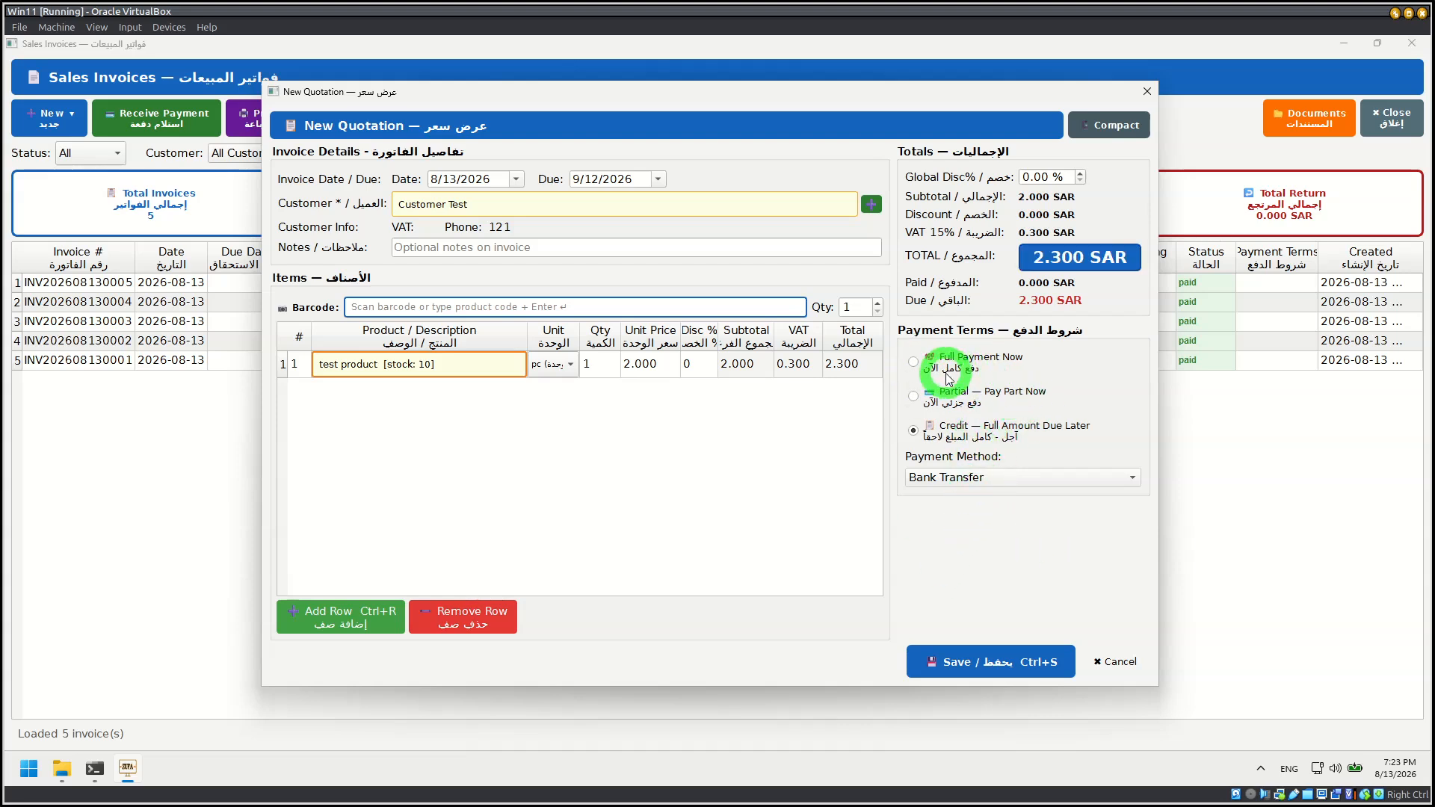
{"action": "left_click", "coordinate": [914, 365]}
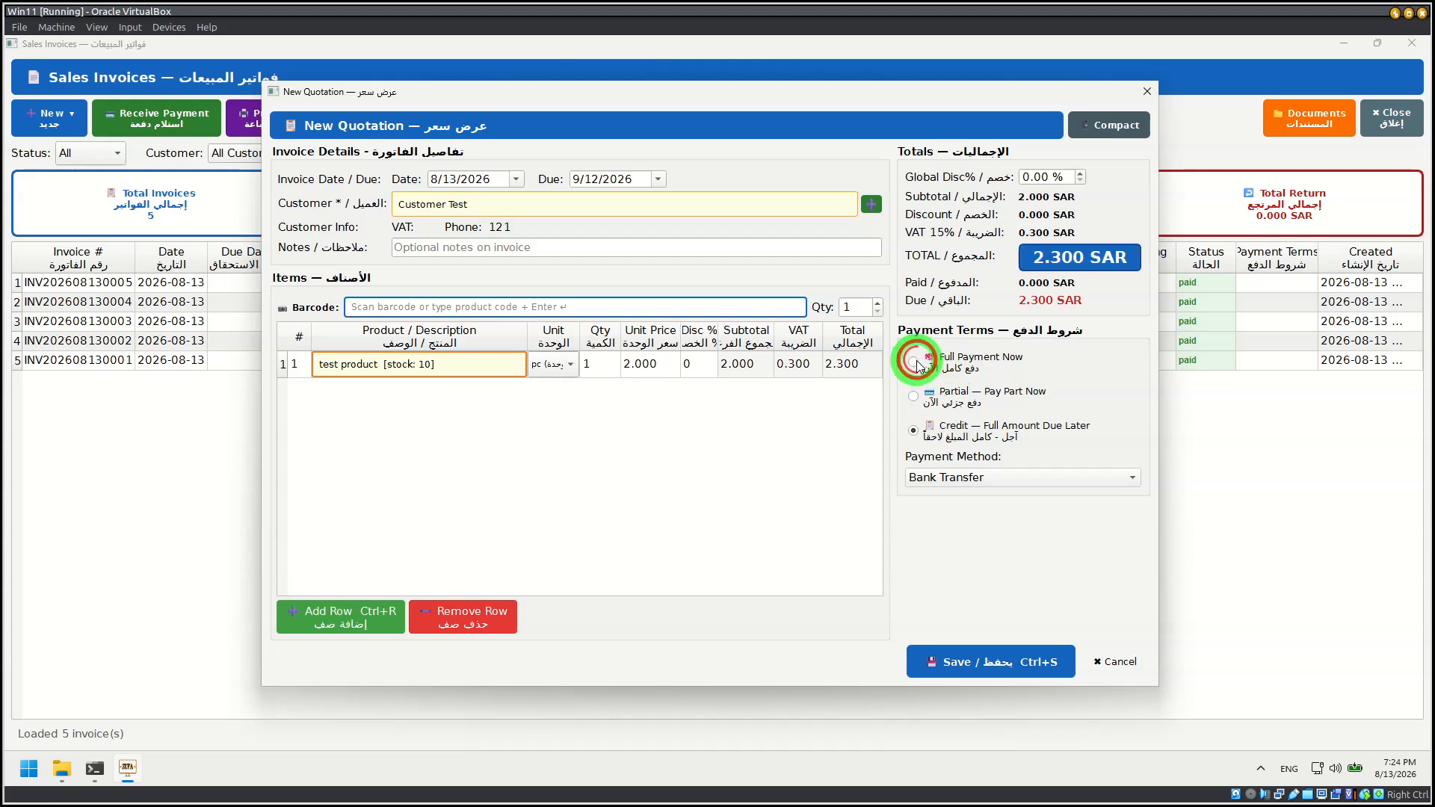
{"action": "left_click", "coordinate": [913, 363]}
{"action": "left_click", "coordinate": [914, 396]}
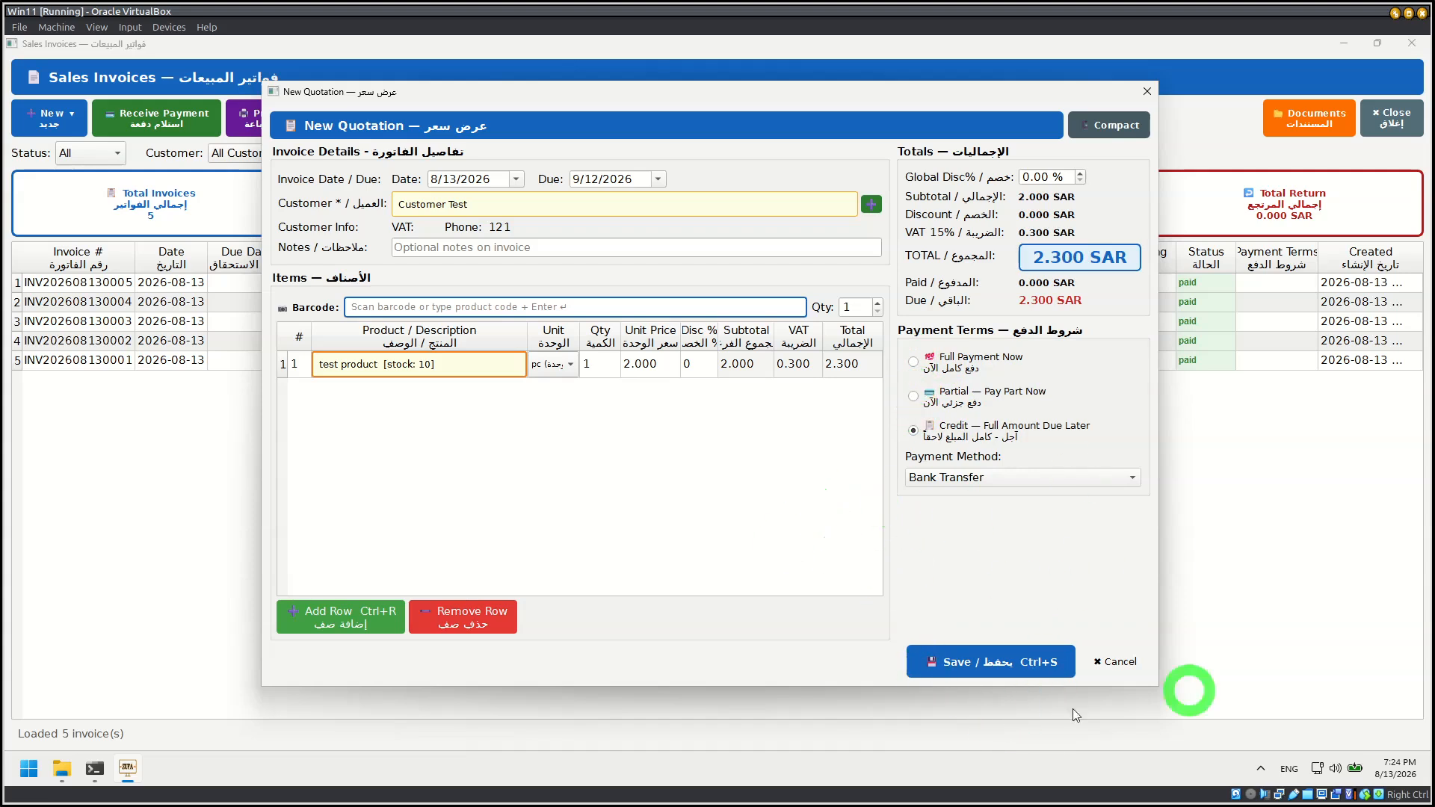
Step: Save the quotation with credit payment terms and acknowledge the message
{"action": "left_click", "coordinate": [995, 675]}
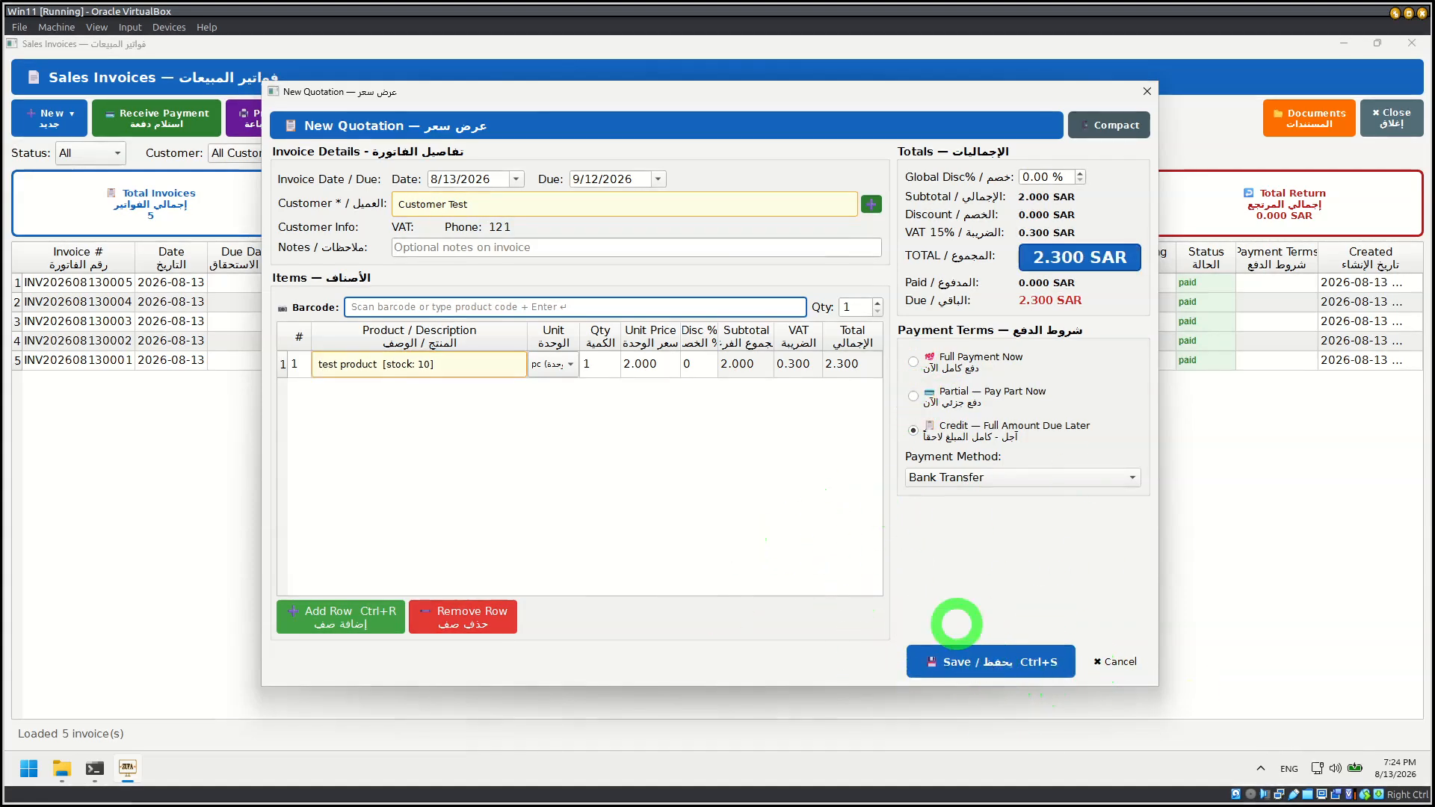
{"action": "left_click", "coordinate": [793, 456]}
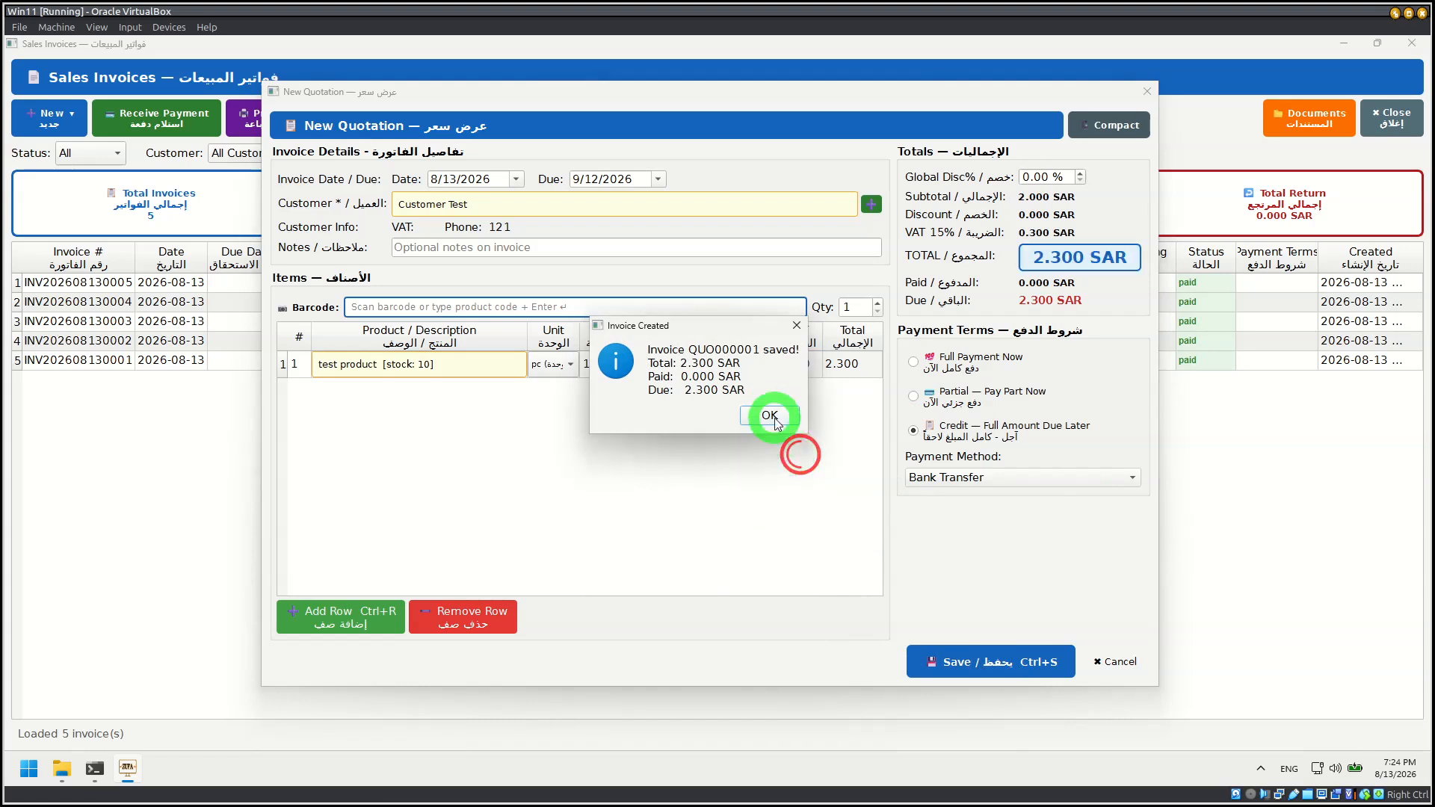
{"action": "left_click", "coordinate": [770, 415]}
Step: Export the new quotation as a PDF to the Documents folder under the suggested name, replacing the existing file
{"action": "left_click", "coordinate": [178, 284]}
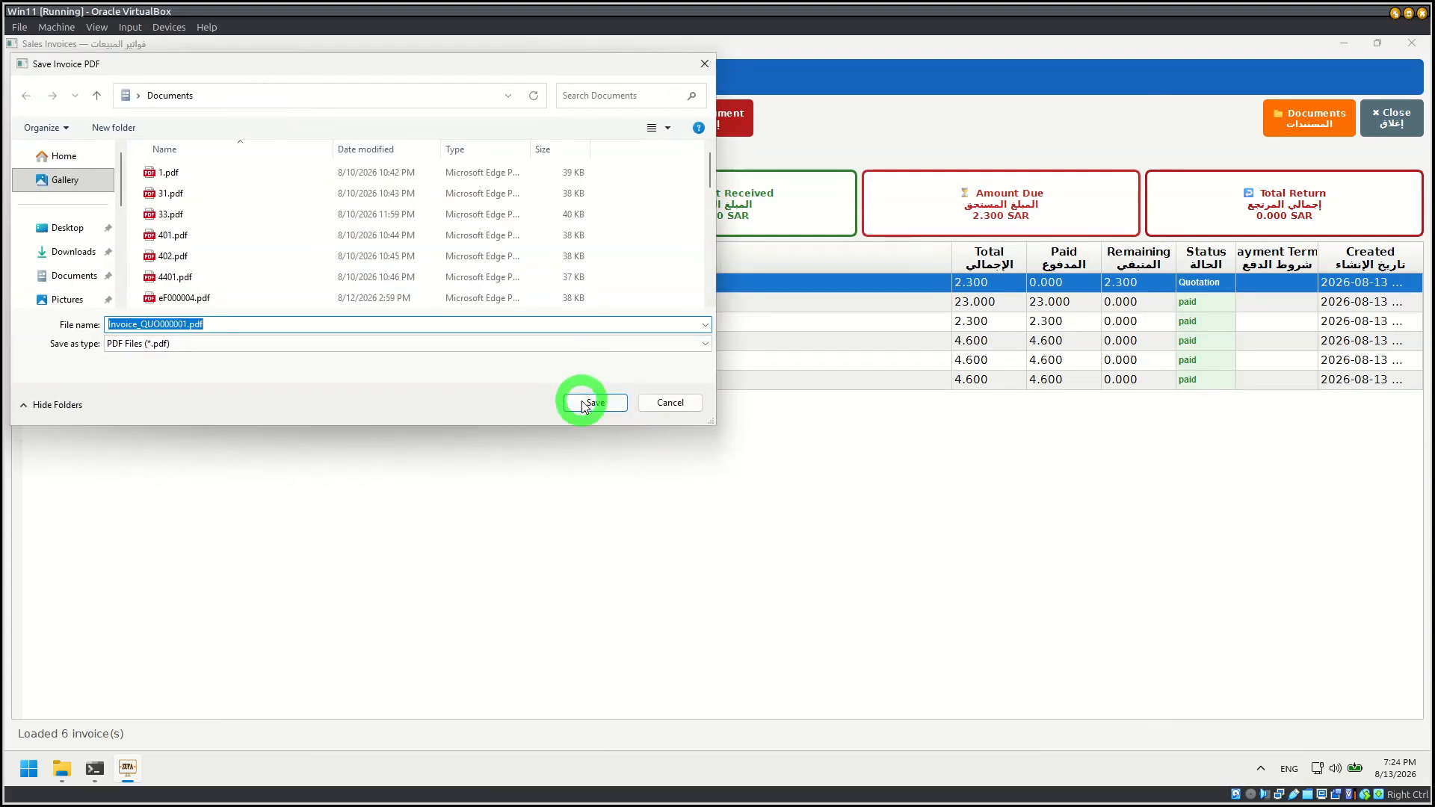
{"action": "left_click", "coordinate": [589, 404]}
{"action": "left_click", "coordinate": [761, 405]}
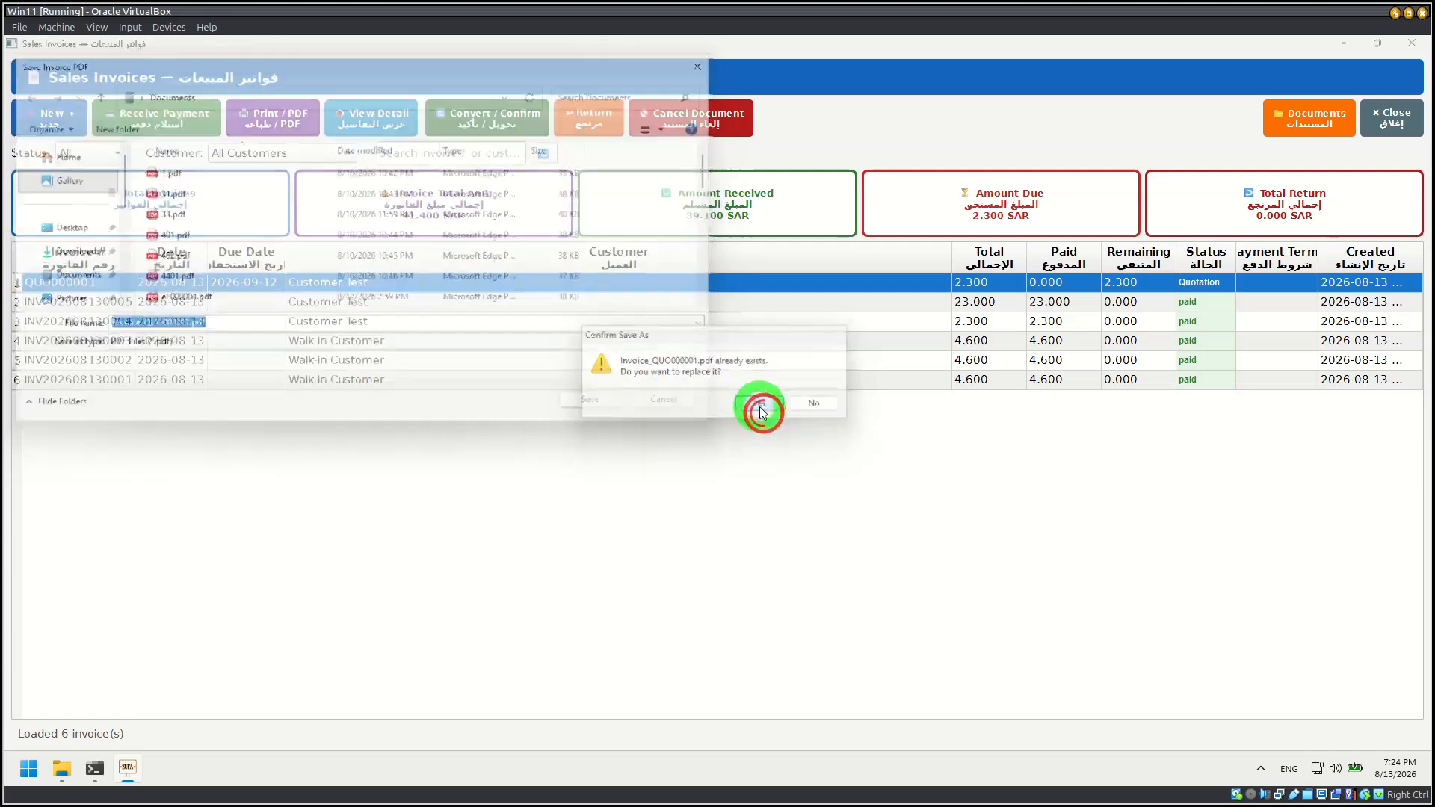
Step: Review the quotation PDF from header to barcode and terms, close the browser and dismiss the PDF message
{"action": "scroll", "coordinate": [619, 452], "scroll_direction": "up", "scroll_amount": 10}
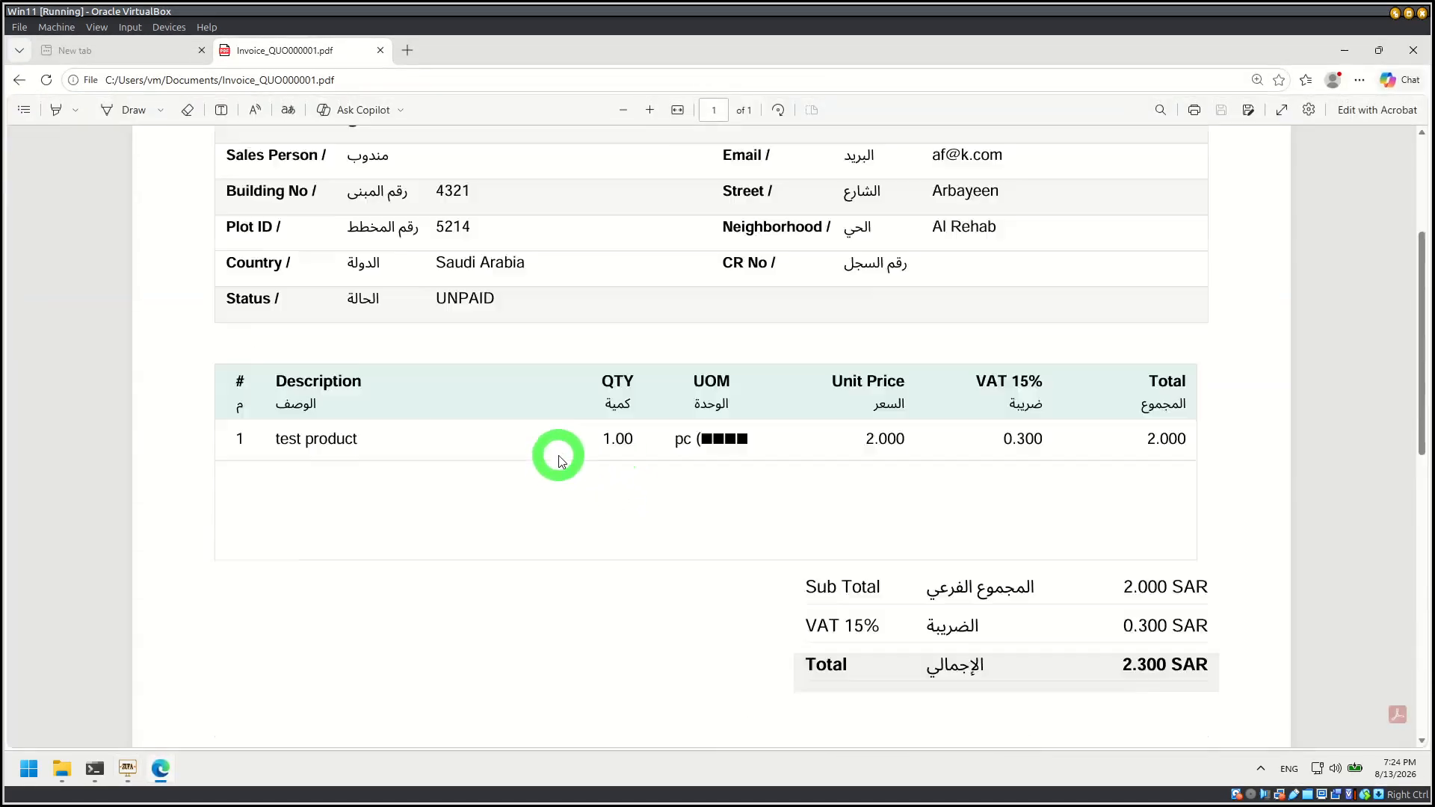
{"action": "scroll", "coordinate": [557, 434], "scroll_direction": "down", "scroll_amount": 3}
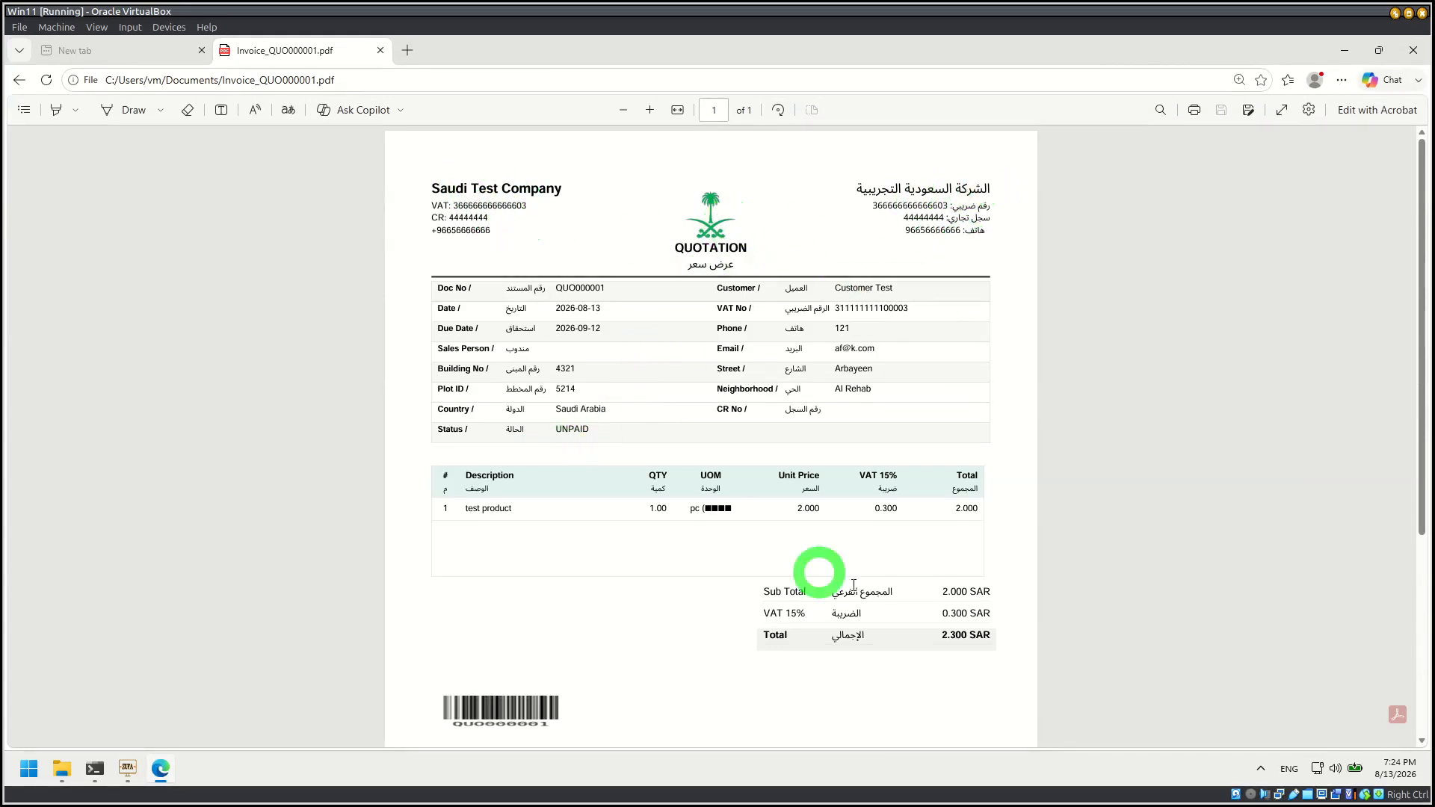
{"action": "scroll", "coordinate": [860, 603], "scroll_direction": "down", "scroll_amount": 3}
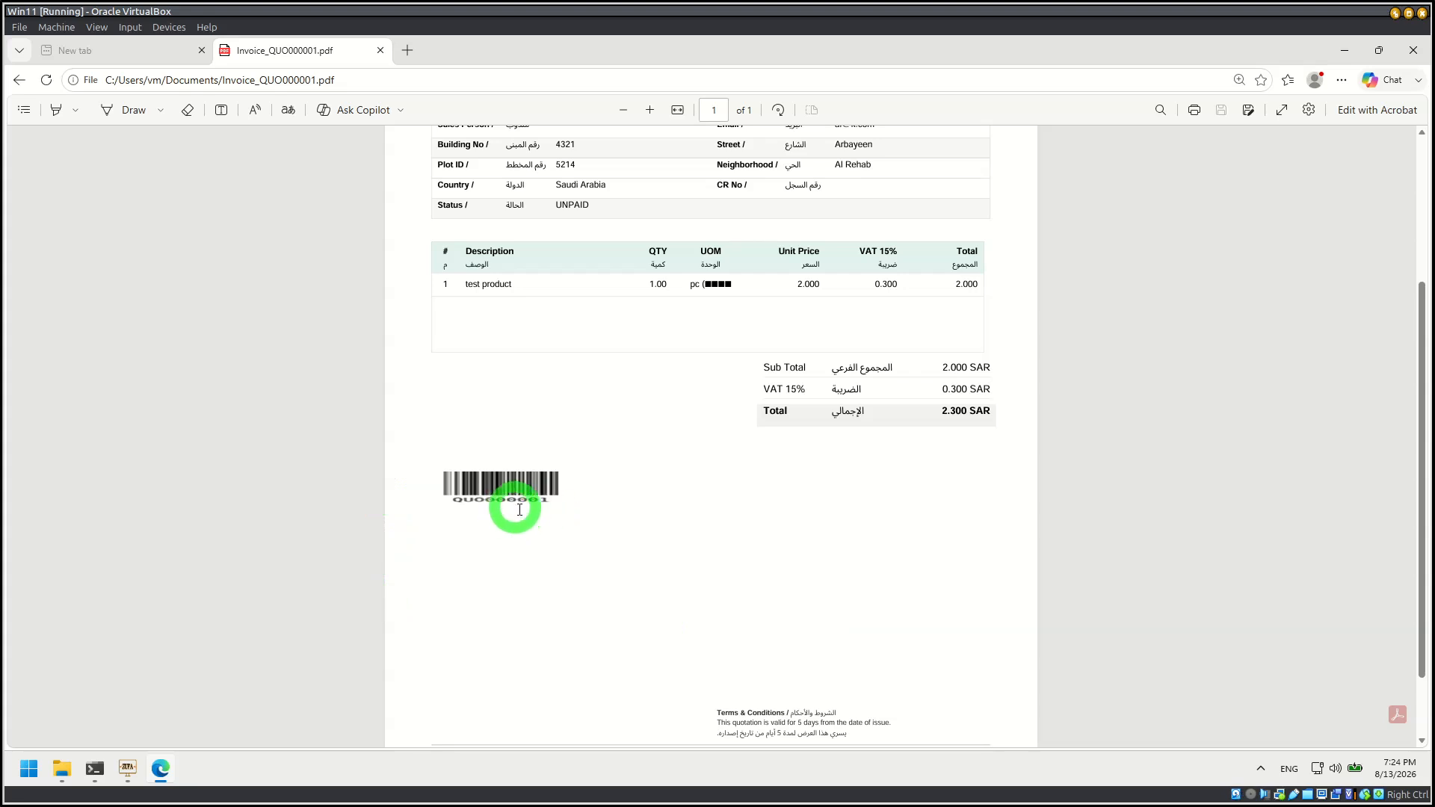
{"action": "scroll", "coordinate": [545, 441], "scroll_direction": "up", "scroll_amount": 3}
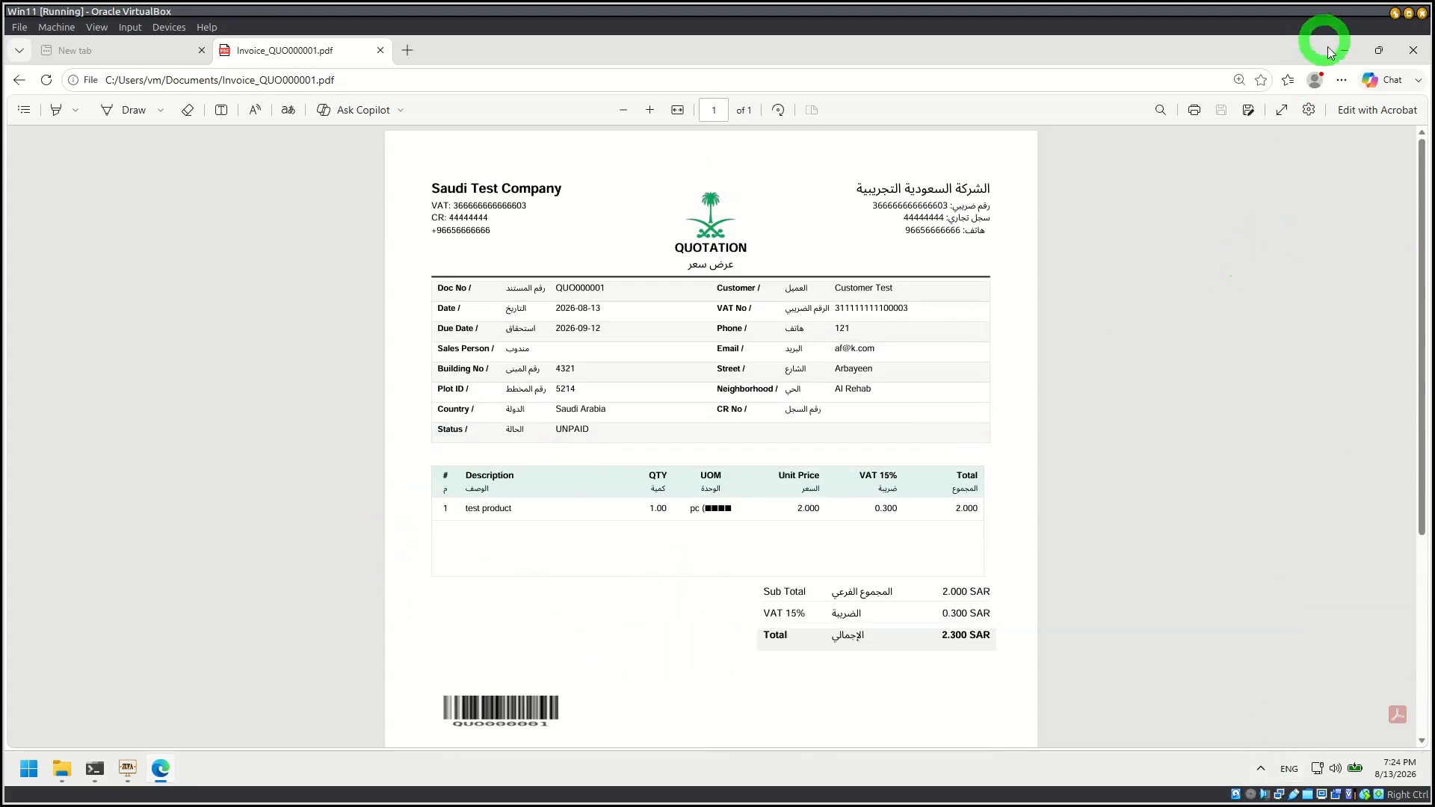
{"action": "left_click", "coordinate": [1422, 13]}
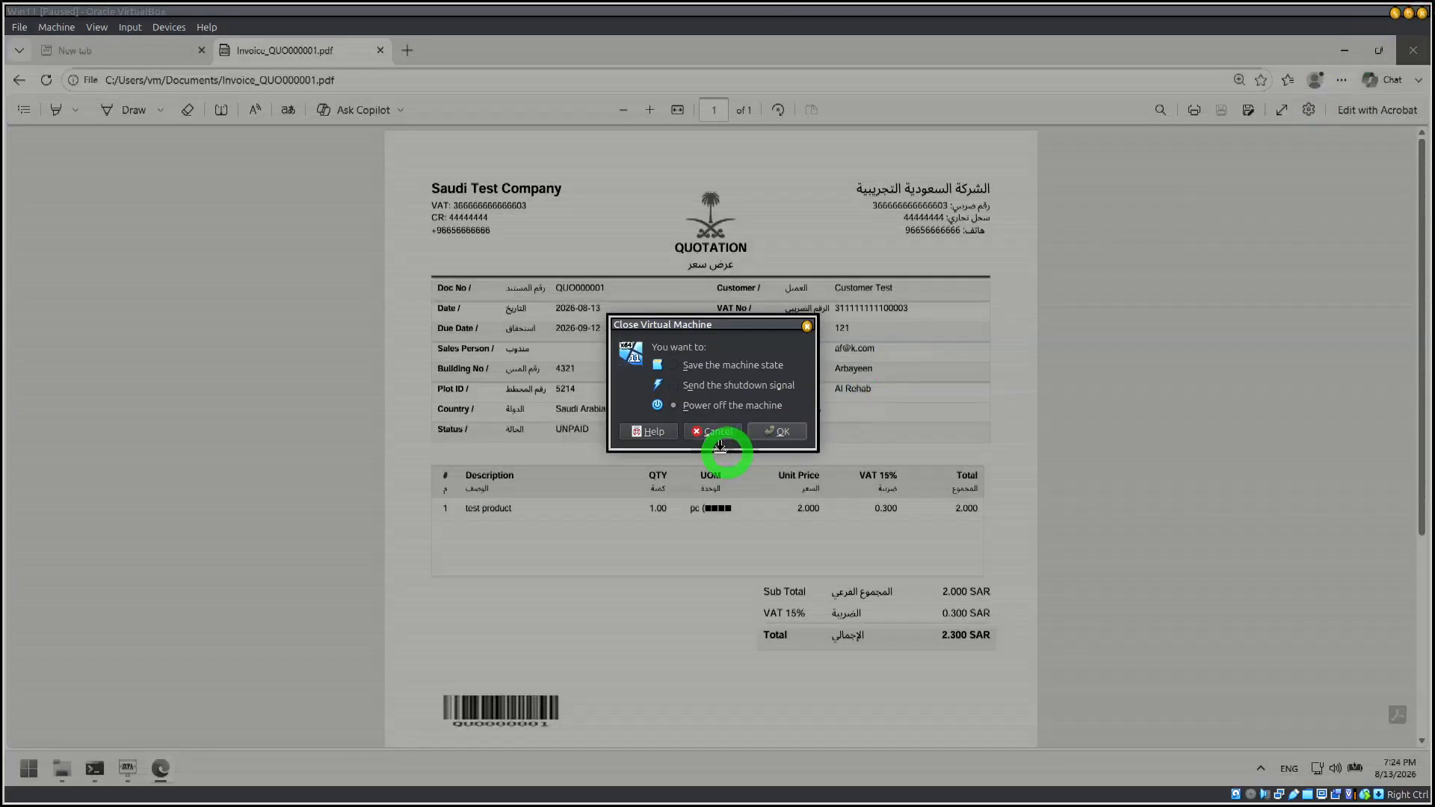
{"action": "left_click", "coordinate": [718, 432]}
{"action": "left_click", "coordinate": [1412, 50]}
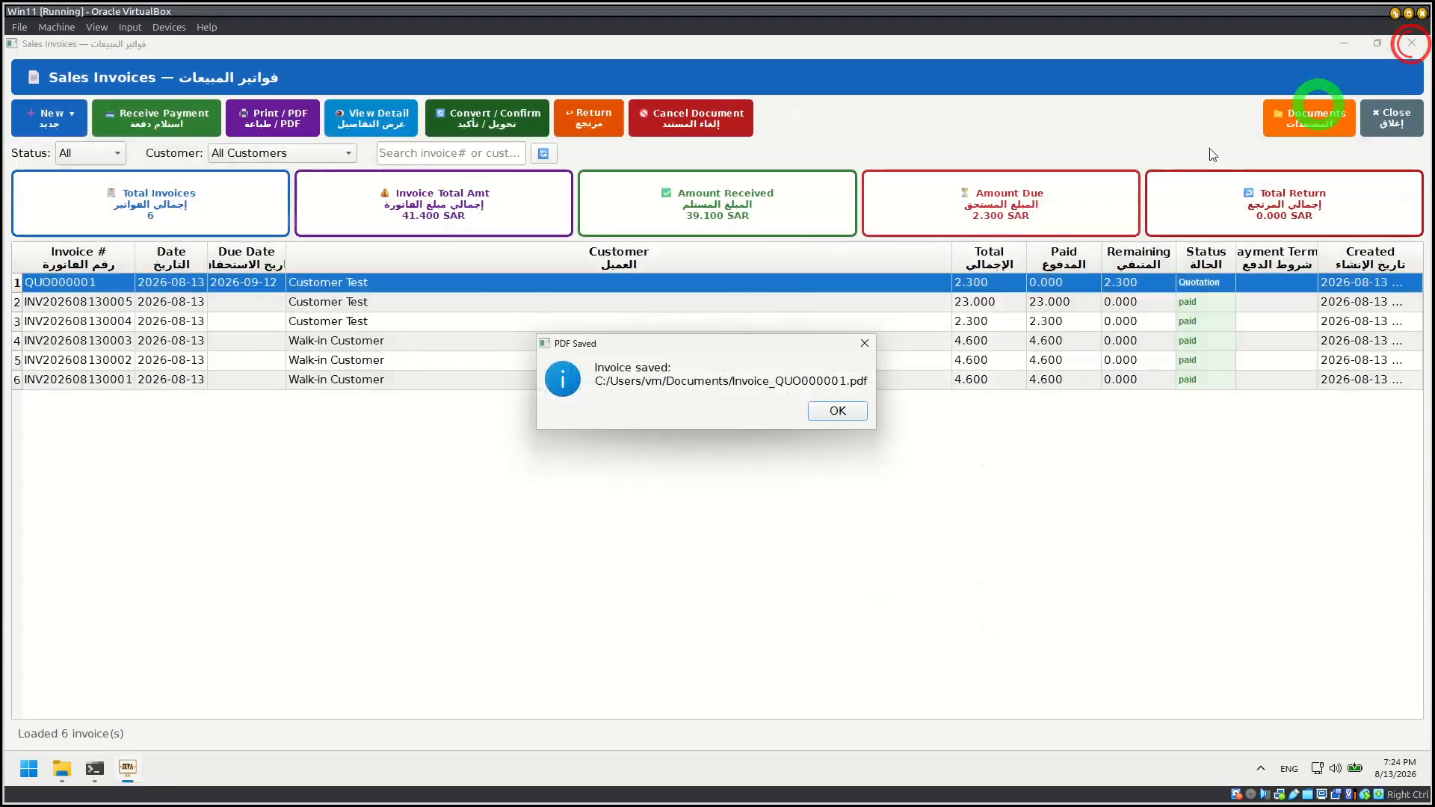
{"action": "left_click", "coordinate": [826, 415]}
Step: Convert the new Customer Test quotation to a confirmed invoice (INV)
{"action": "left_click", "coordinate": [88, 287]}
{"action": "left_click", "coordinate": [490, 114]}
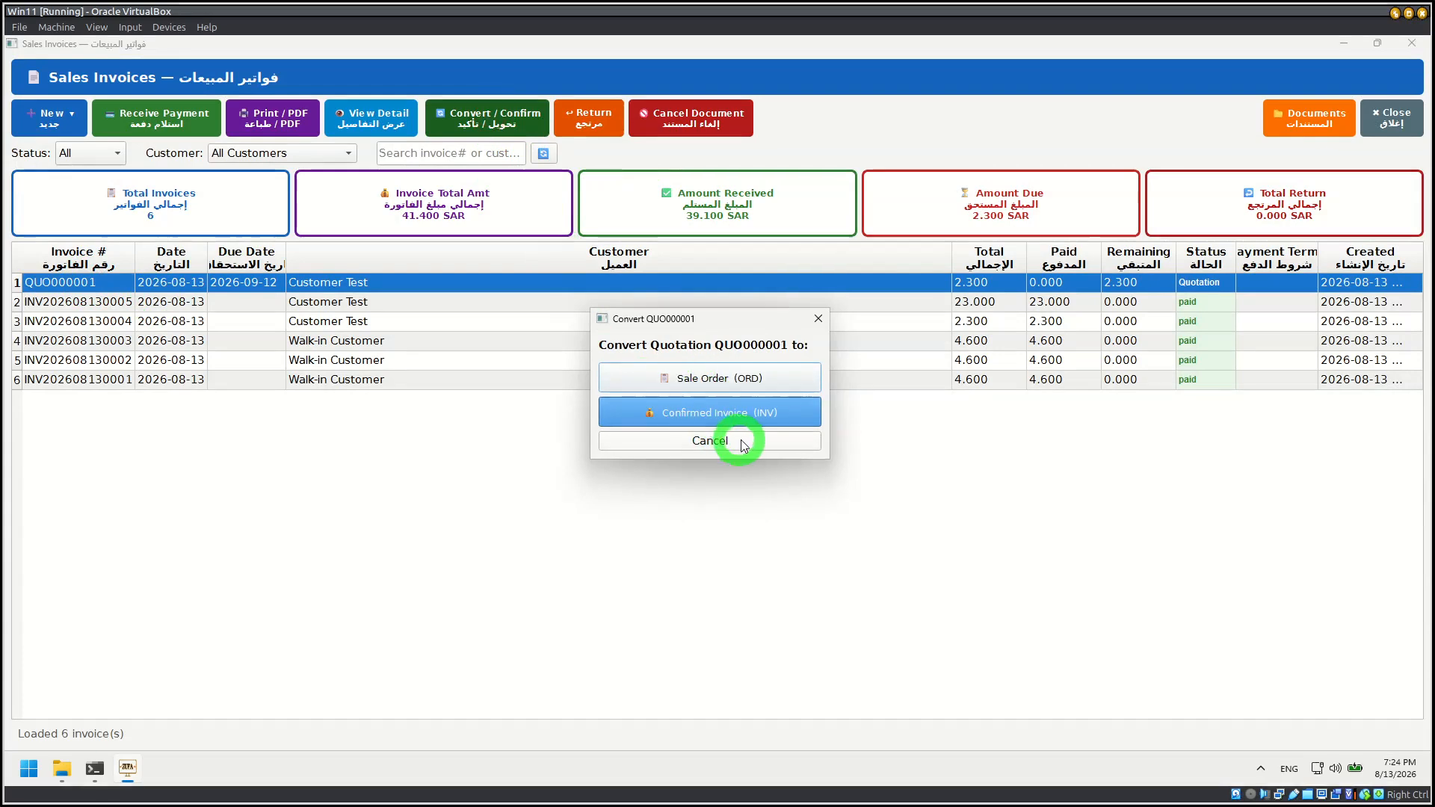
{"action": "left_click", "coordinate": [729, 416]}
{"action": "left_click", "coordinate": [795, 457]}
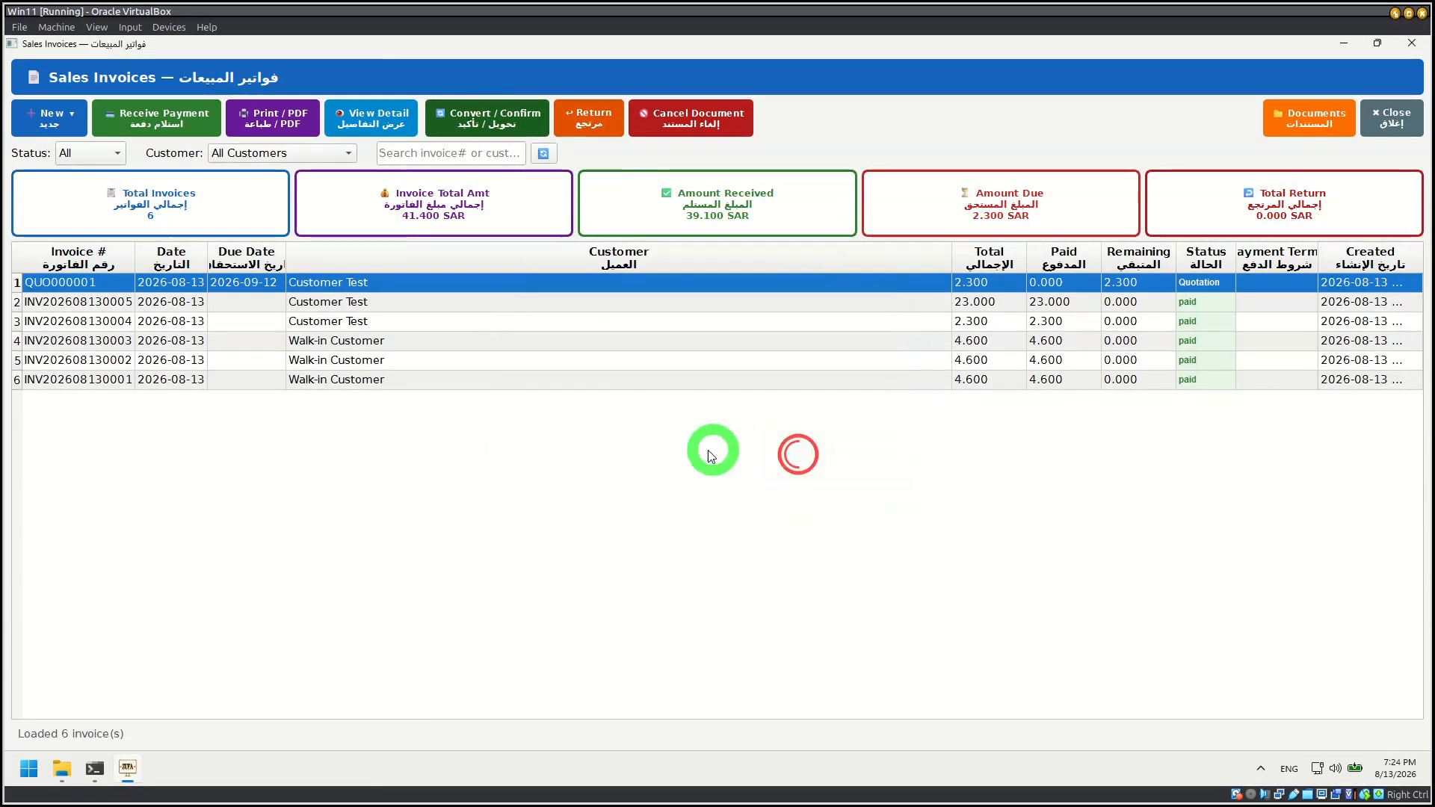
{"action": "left_click", "coordinate": [794, 412]}
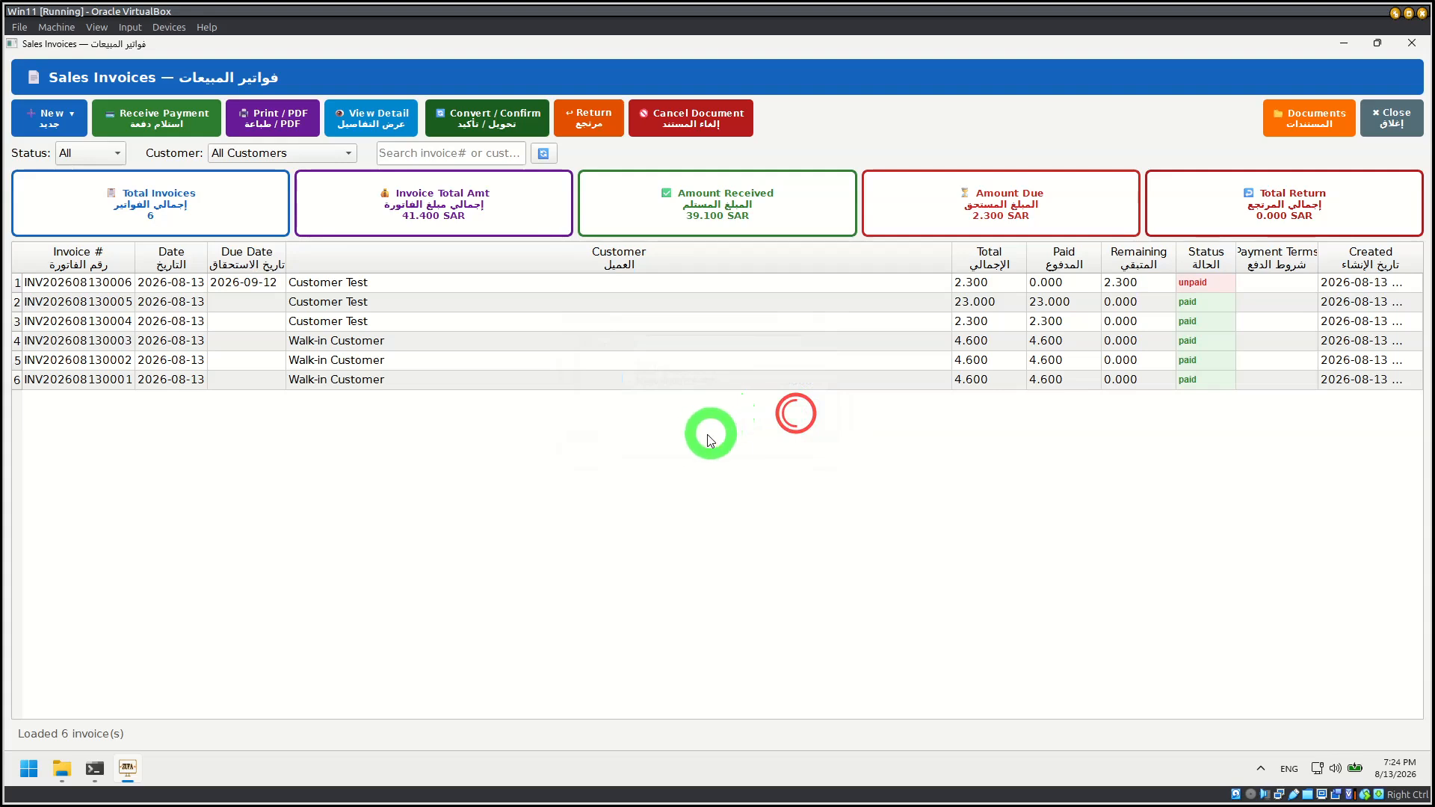
Step: Export the unpaid Customer Test invoice as a PDF to Documents under the suggested name, view it, close the browser and dismiss the message
{"action": "left_click", "coordinate": [105, 286]}
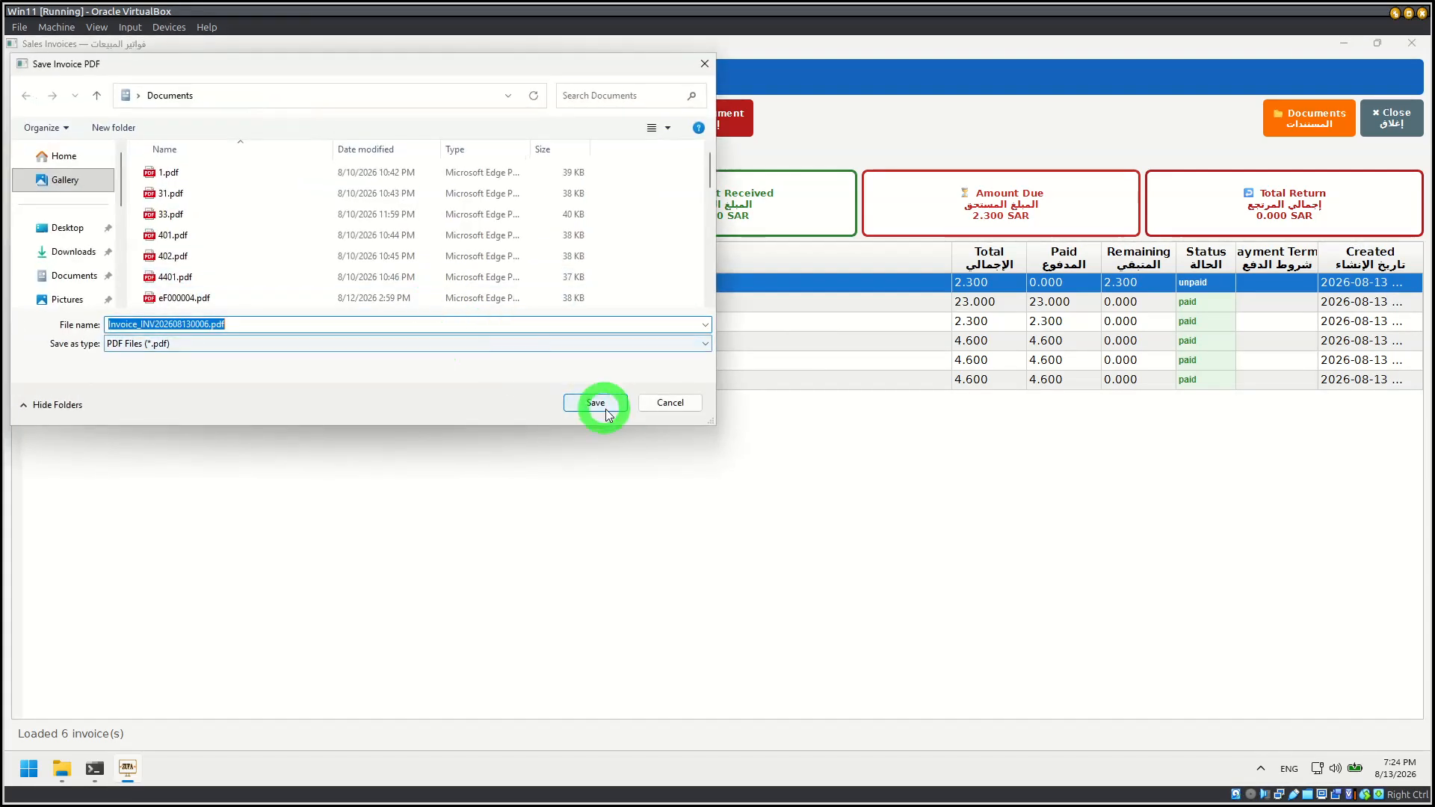
{"action": "left_click", "coordinate": [604, 407]}
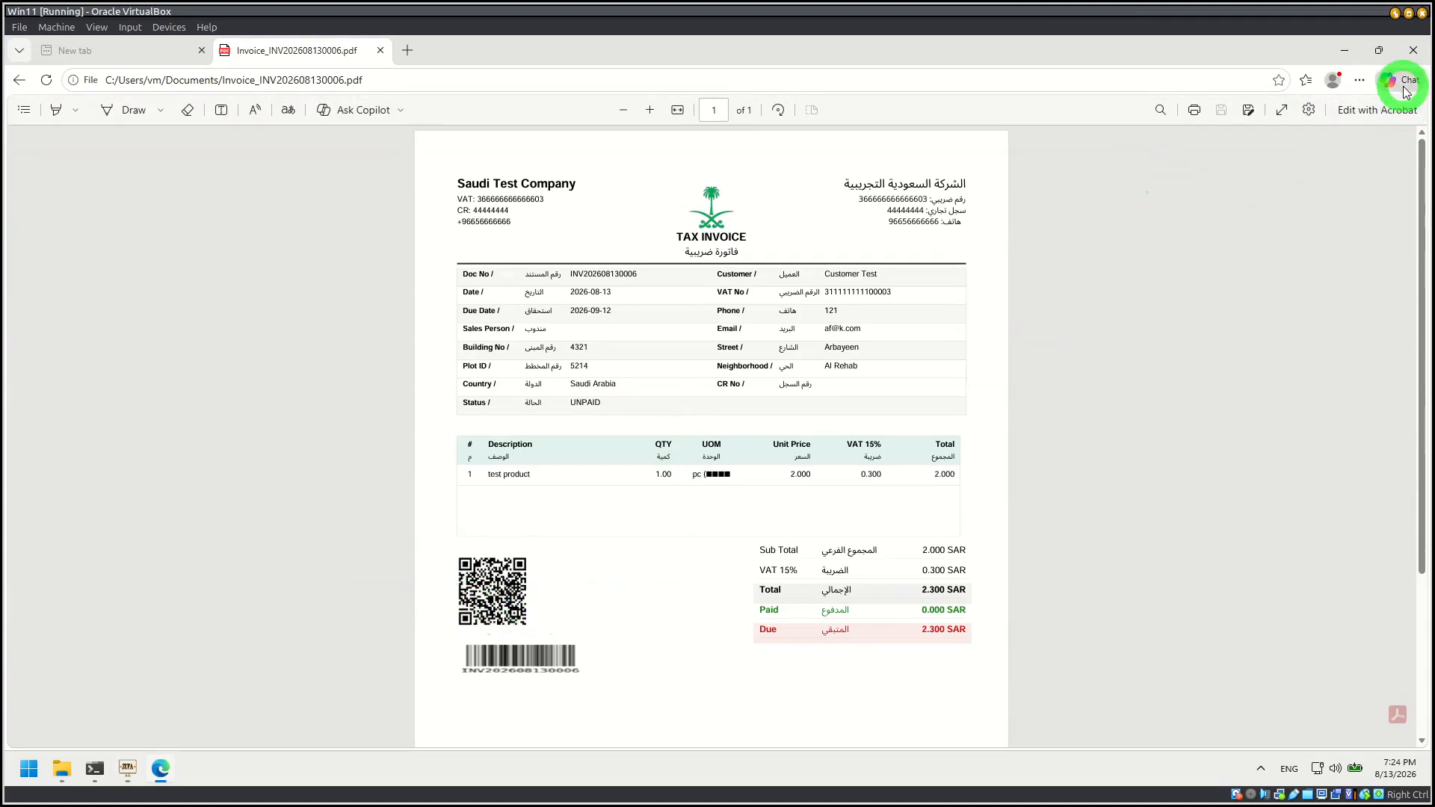
{"action": "left_click", "coordinate": [1412, 50]}
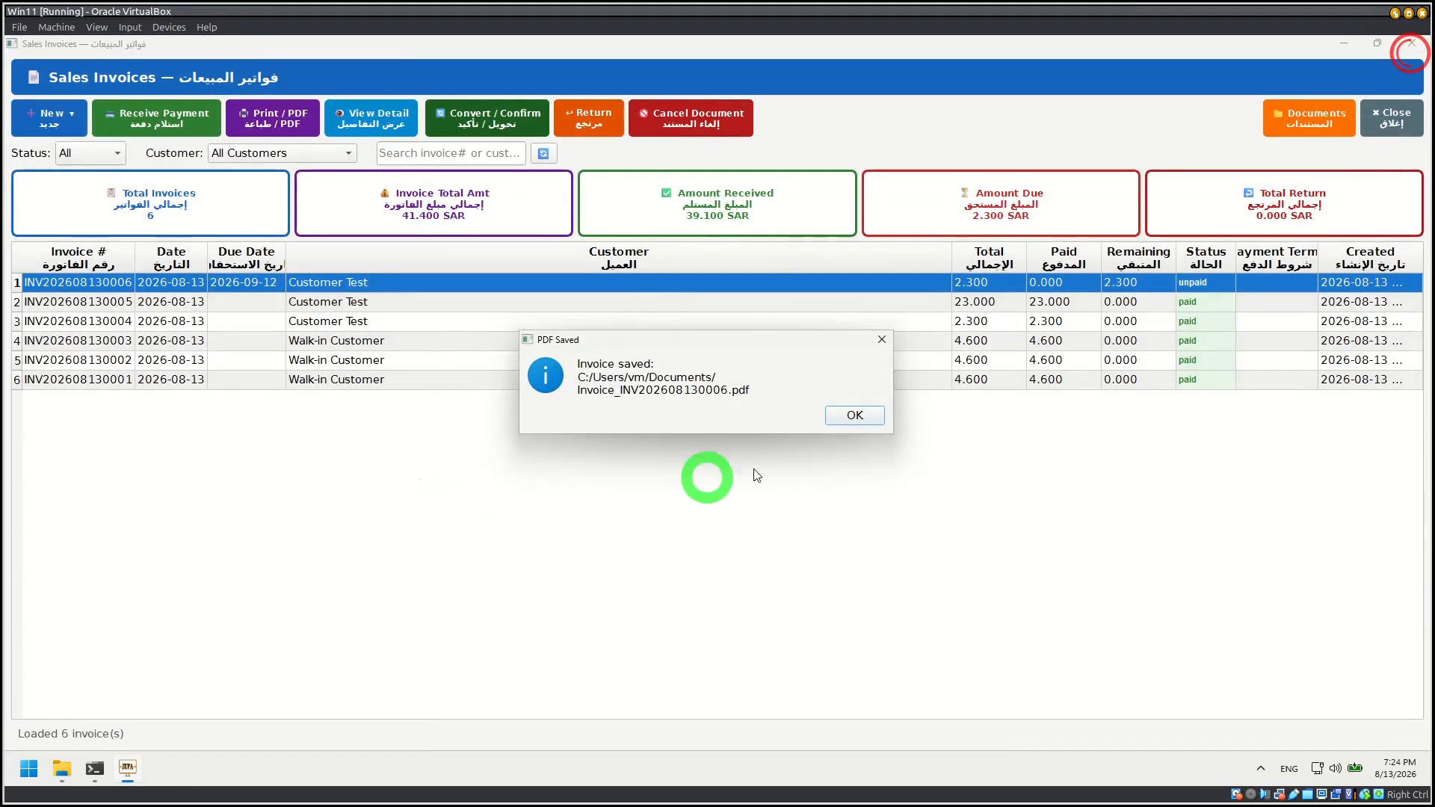
{"action": "left_click", "coordinate": [853, 416]}
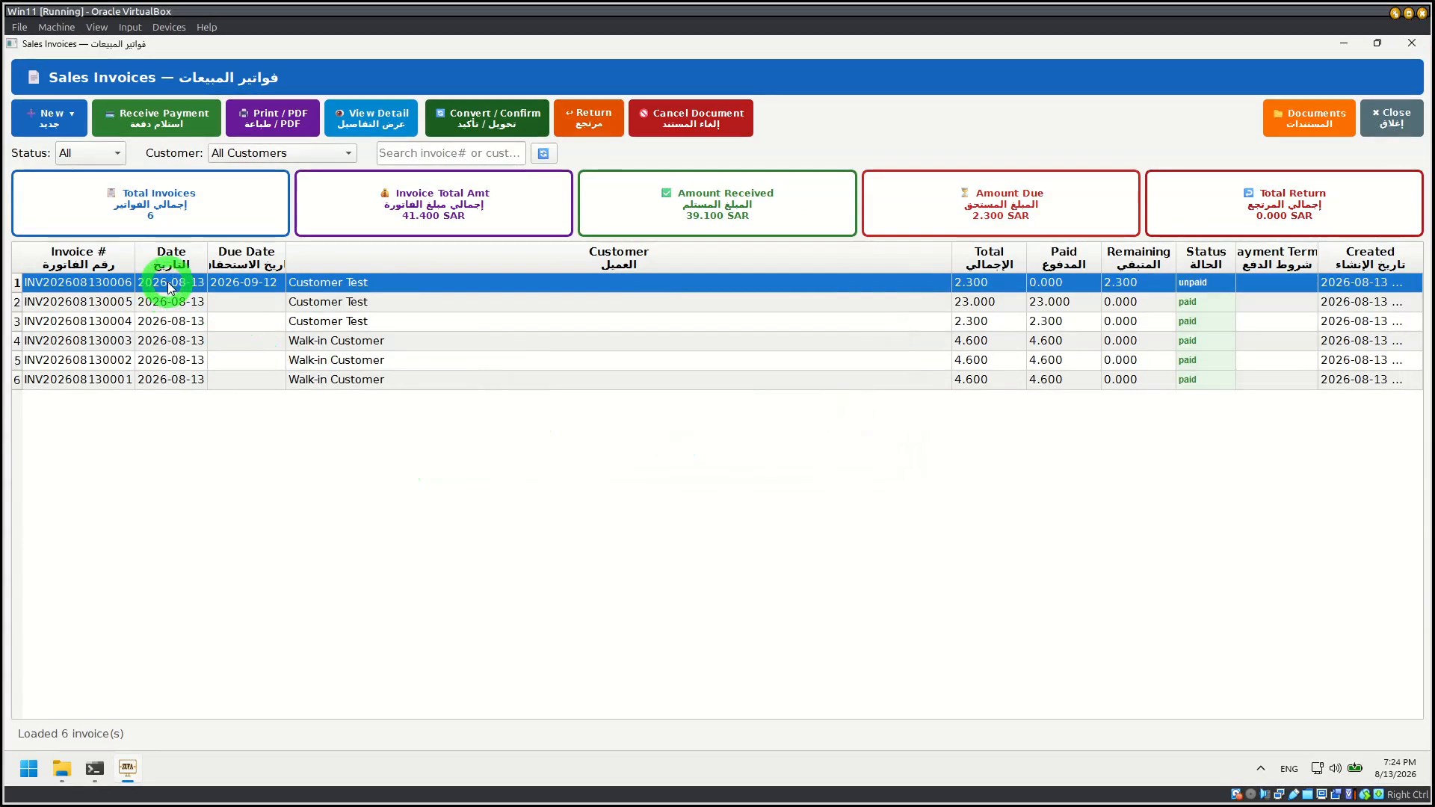
Step: Process a return of 1 test product from the unpaid Customer Test invoice with reason "hh", keeping the Credit refund method
{"action": "left_click", "coordinate": [591, 127]}
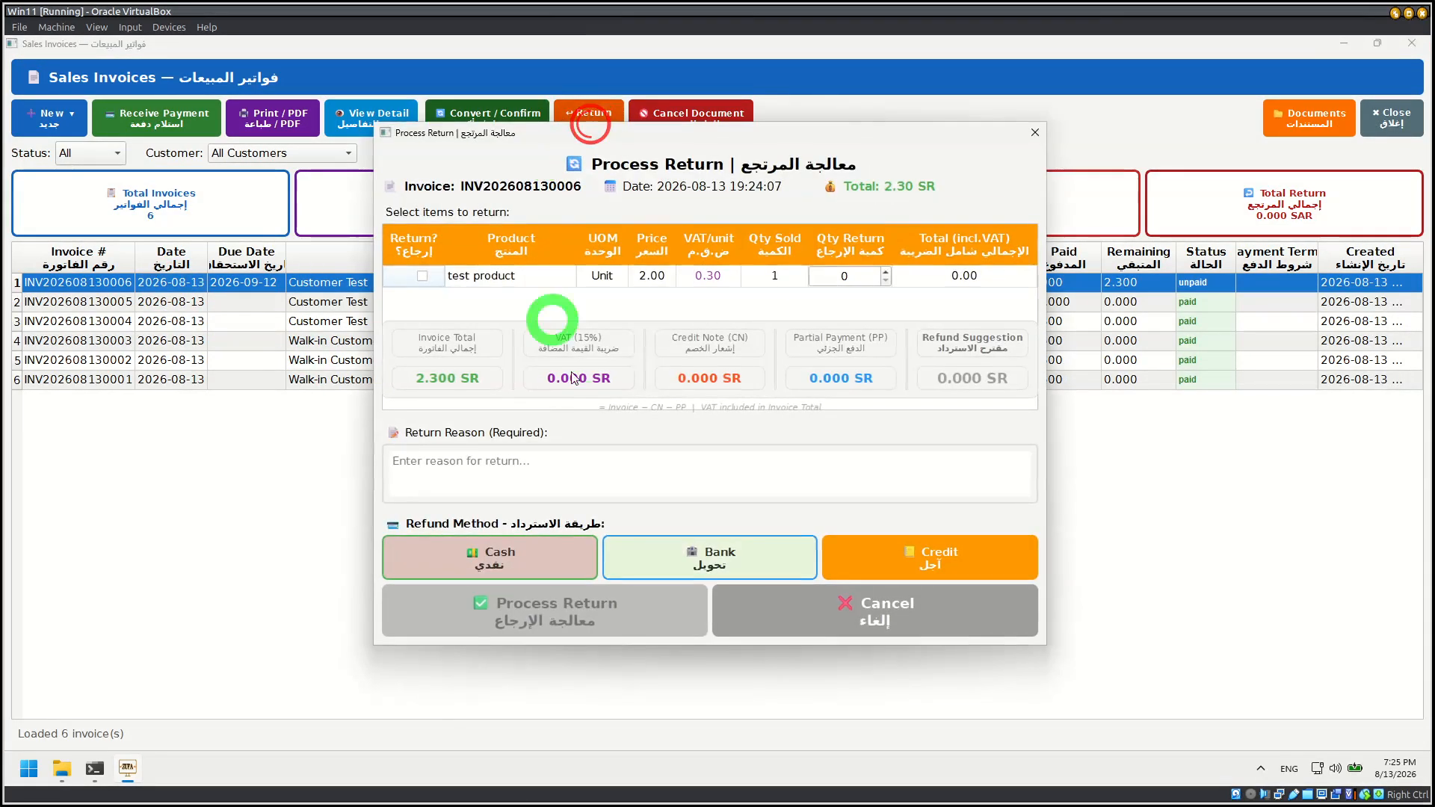
{"action": "left_click", "coordinate": [424, 276]}
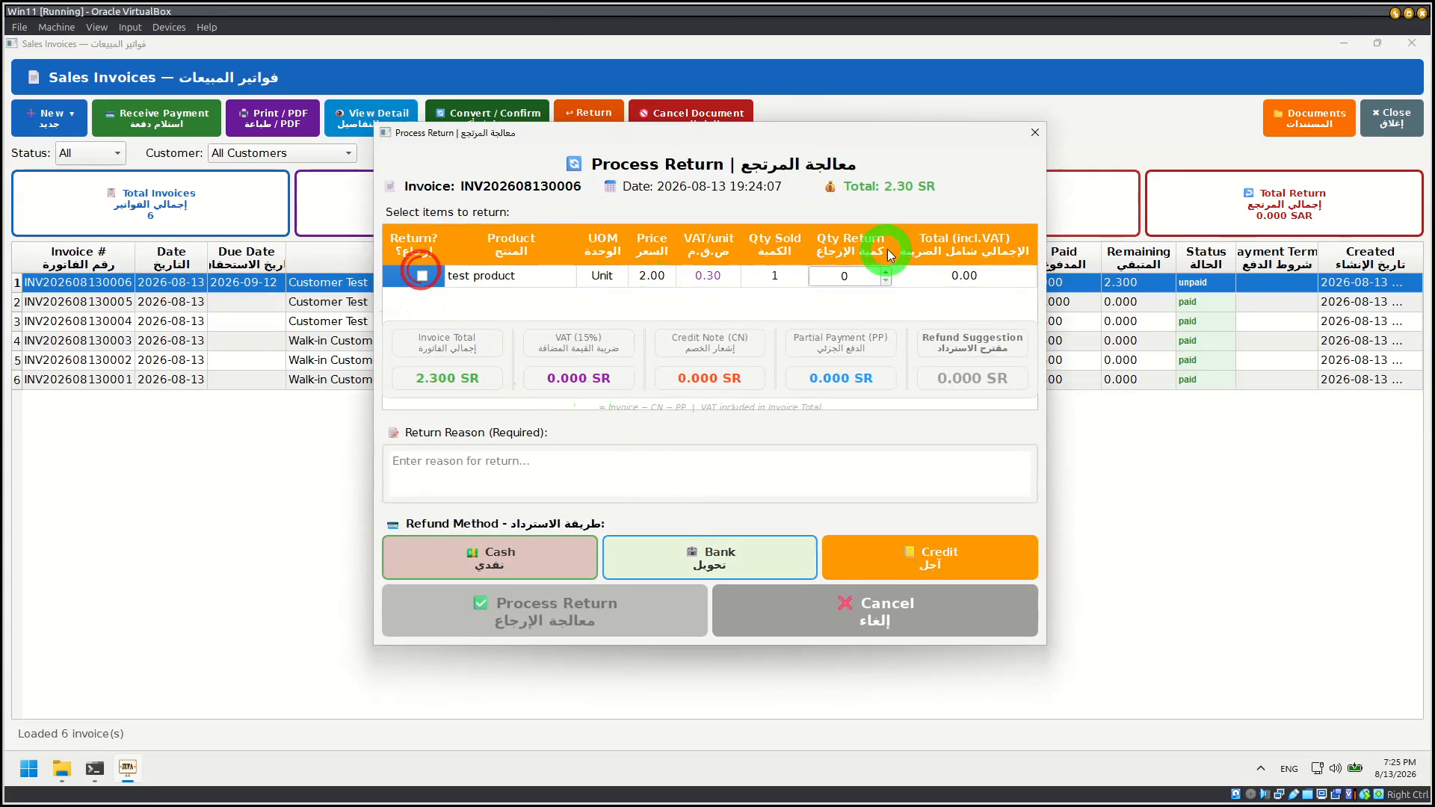
{"action": "left_click", "coordinate": [887, 272]}
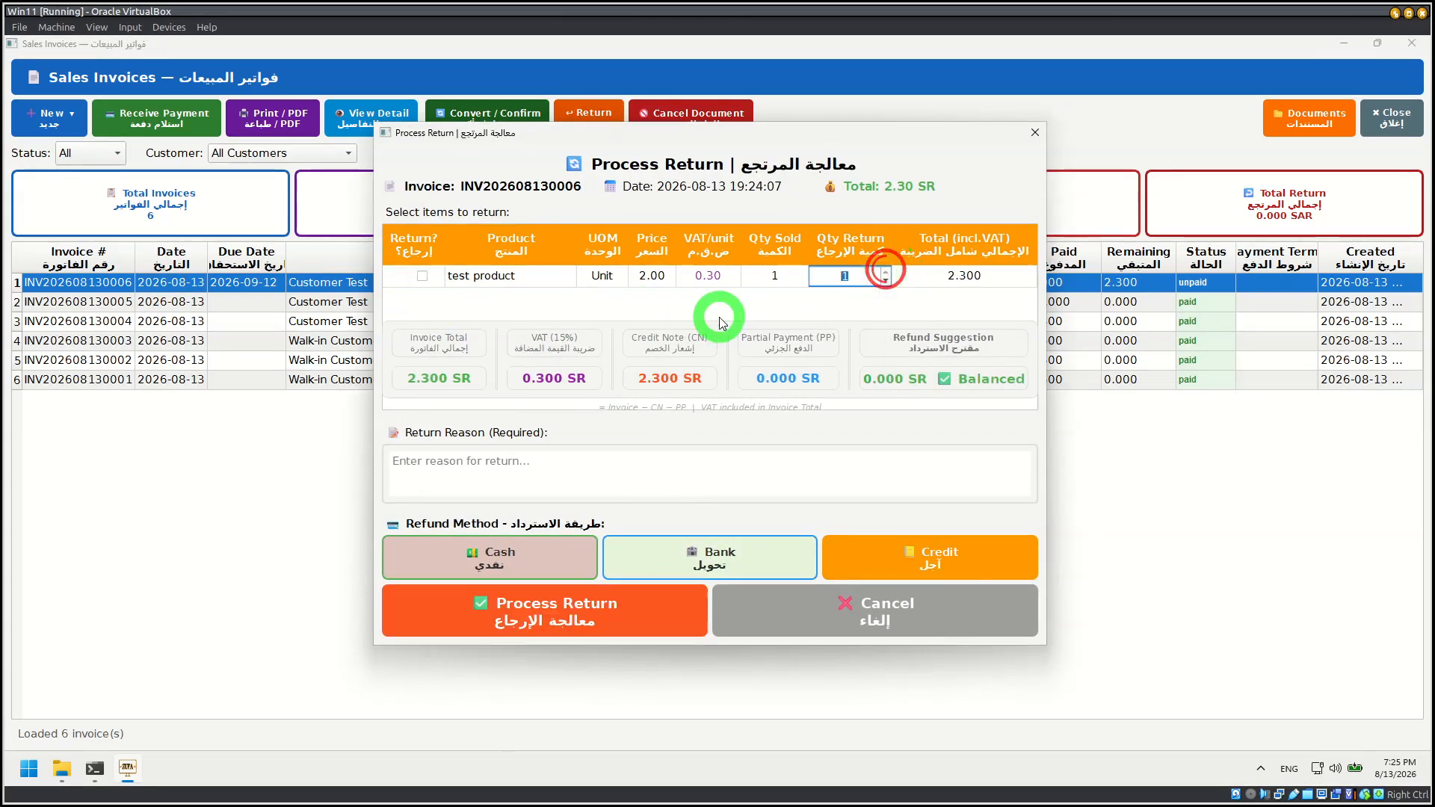
{"action": "left_click", "coordinate": [491, 471]}
{"action": "type", "text": "hh"}
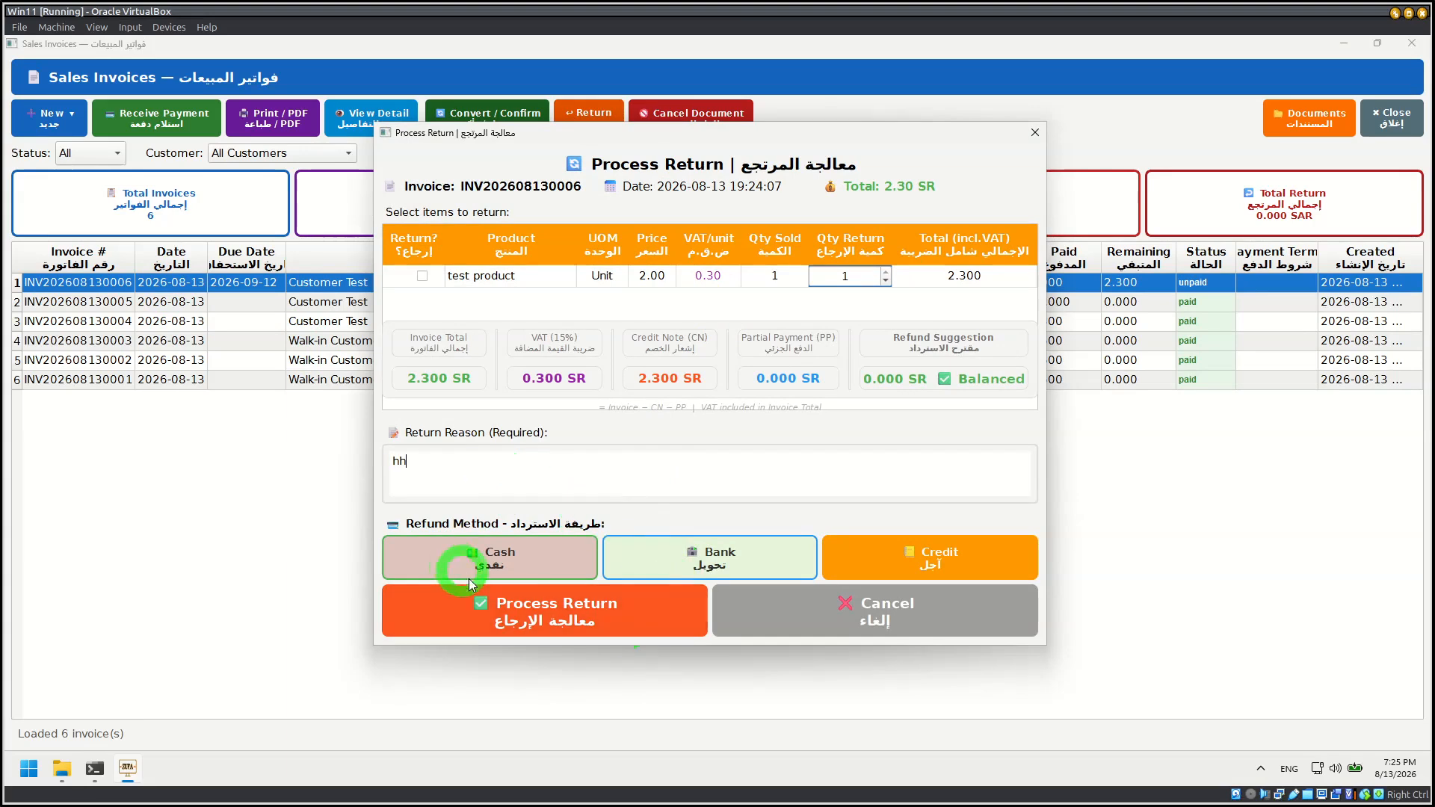
{"action": "left_click", "coordinate": [569, 608]}
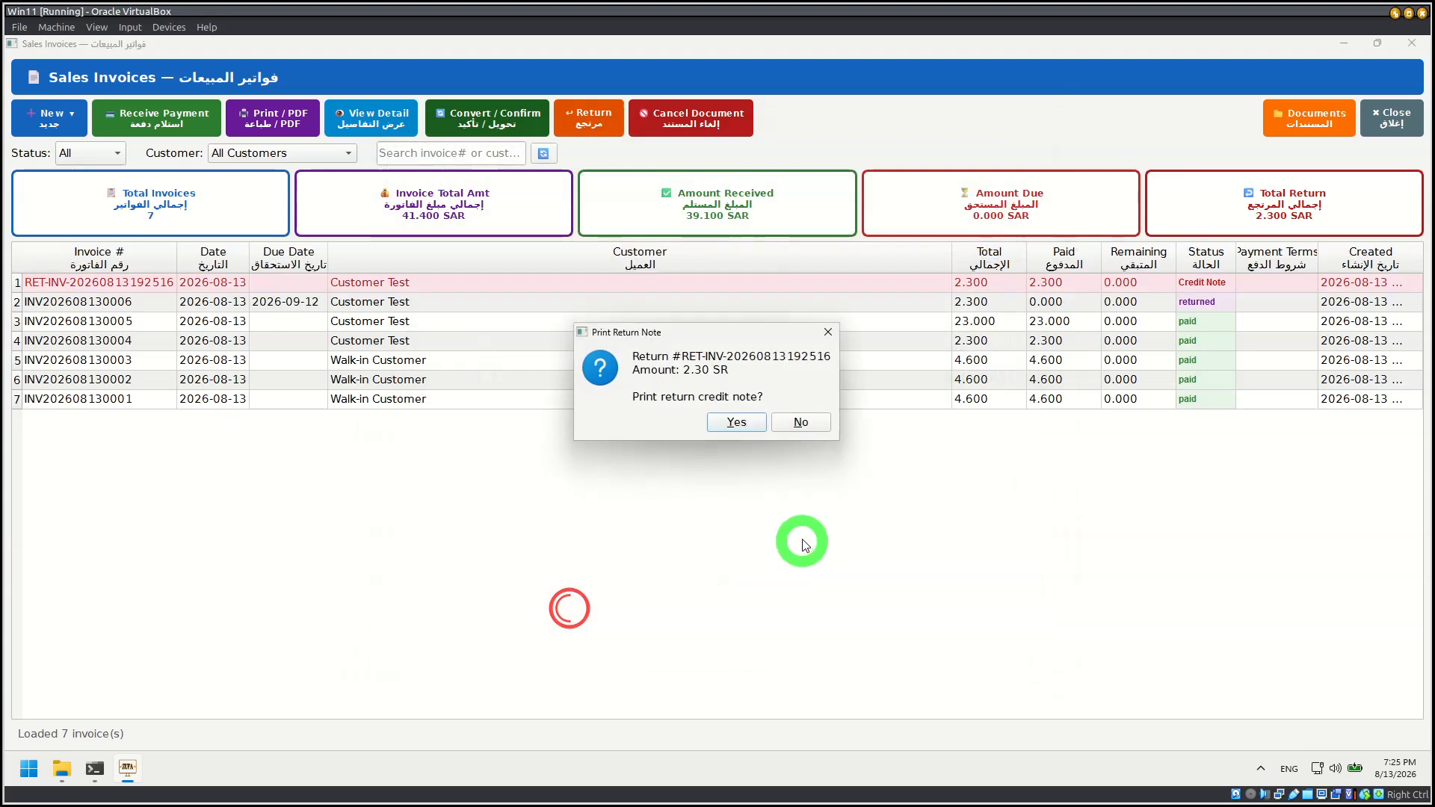
Step: Print the return credit note and highlight the CREDIT NOTE heading in its PDF
{"action": "left_click", "coordinate": [732, 423]}
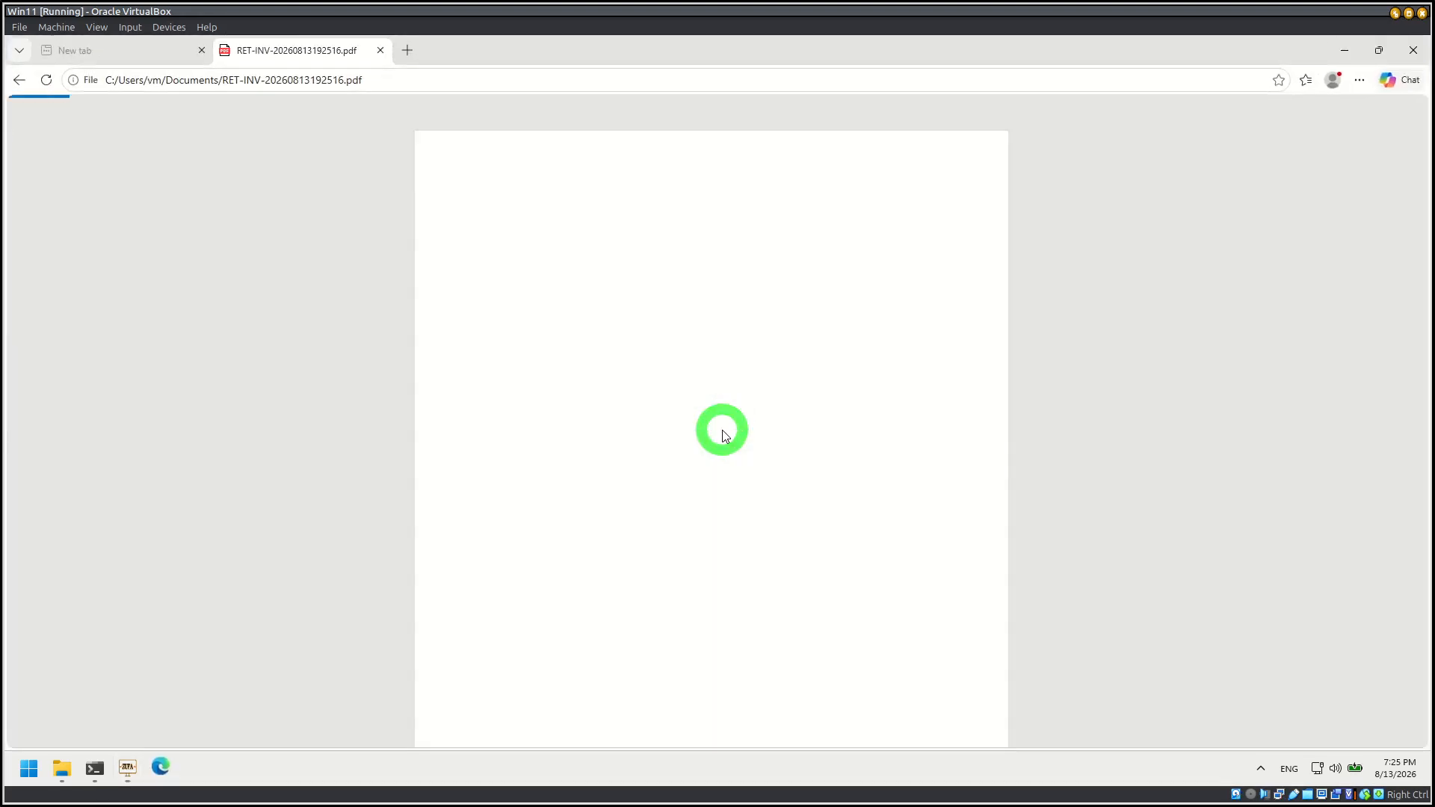
{"action": "left_click_drag", "start_coordinate": [683, 232], "coordinate": [748, 233]}
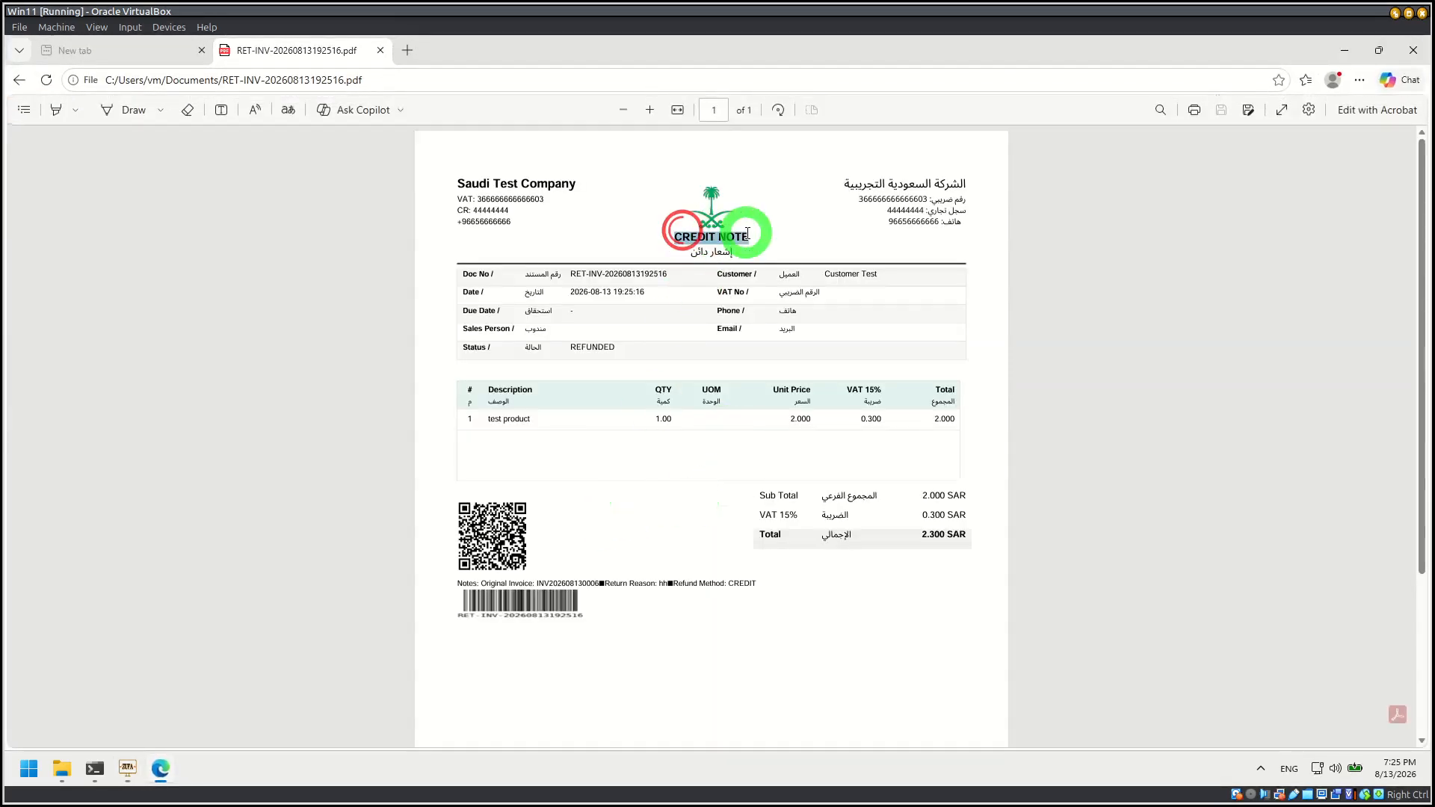
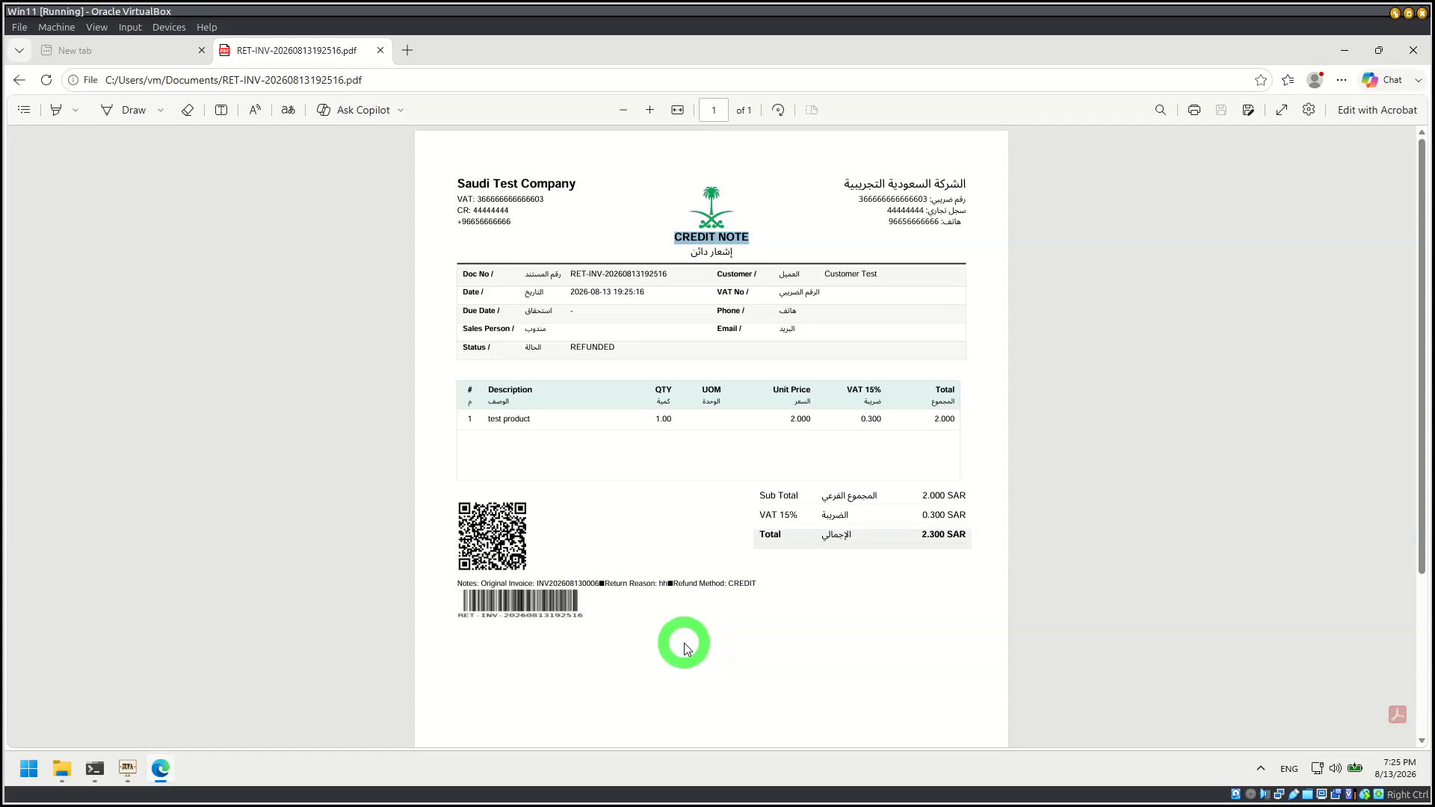
Step: Close the credit note PDF and its message, leave Sales Invoices, and open the Inventory product management screen
{"action": "left_click", "coordinate": [1413, 50]}
{"action": "left_click", "coordinate": [848, 416]}
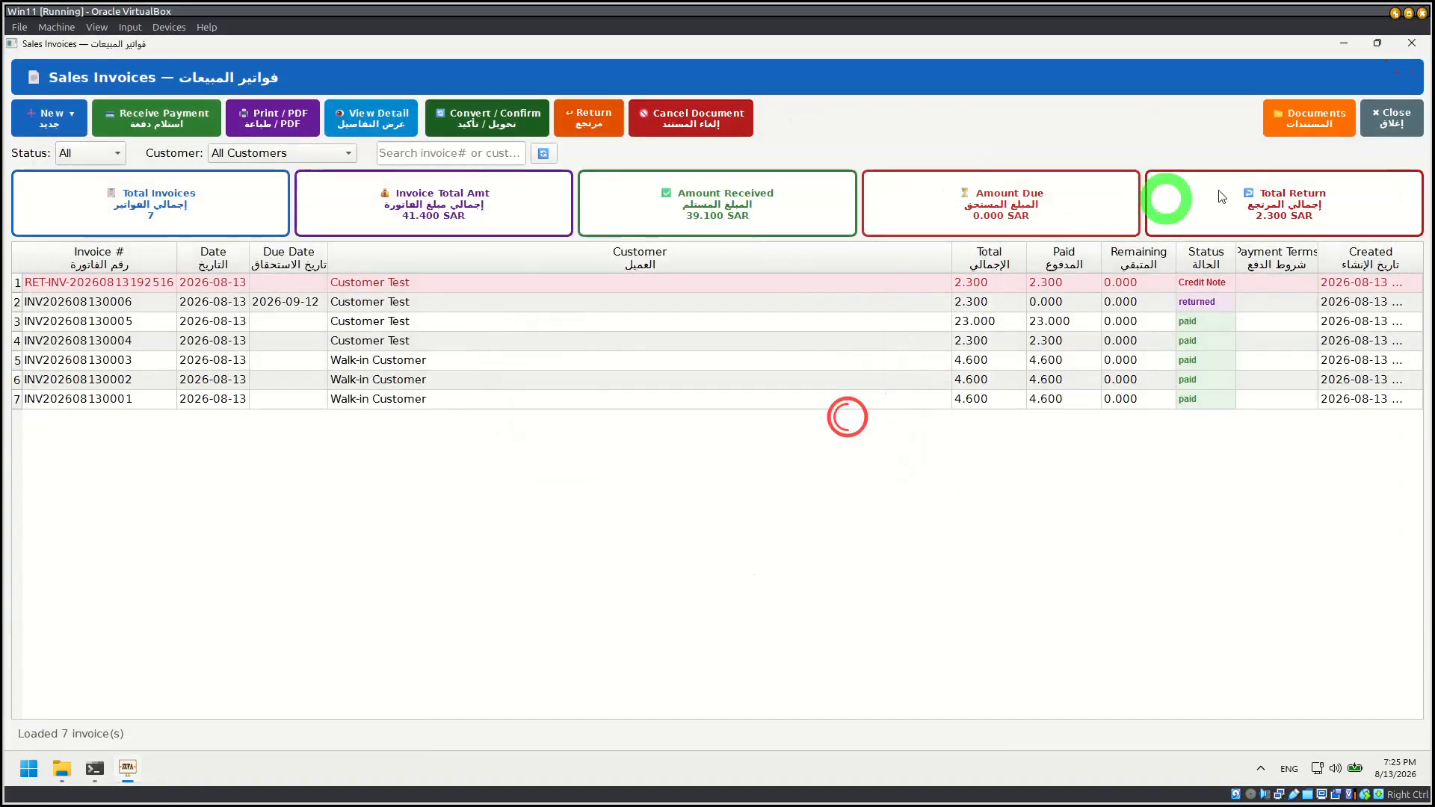
{"action": "left_click", "coordinate": [1423, 120]}
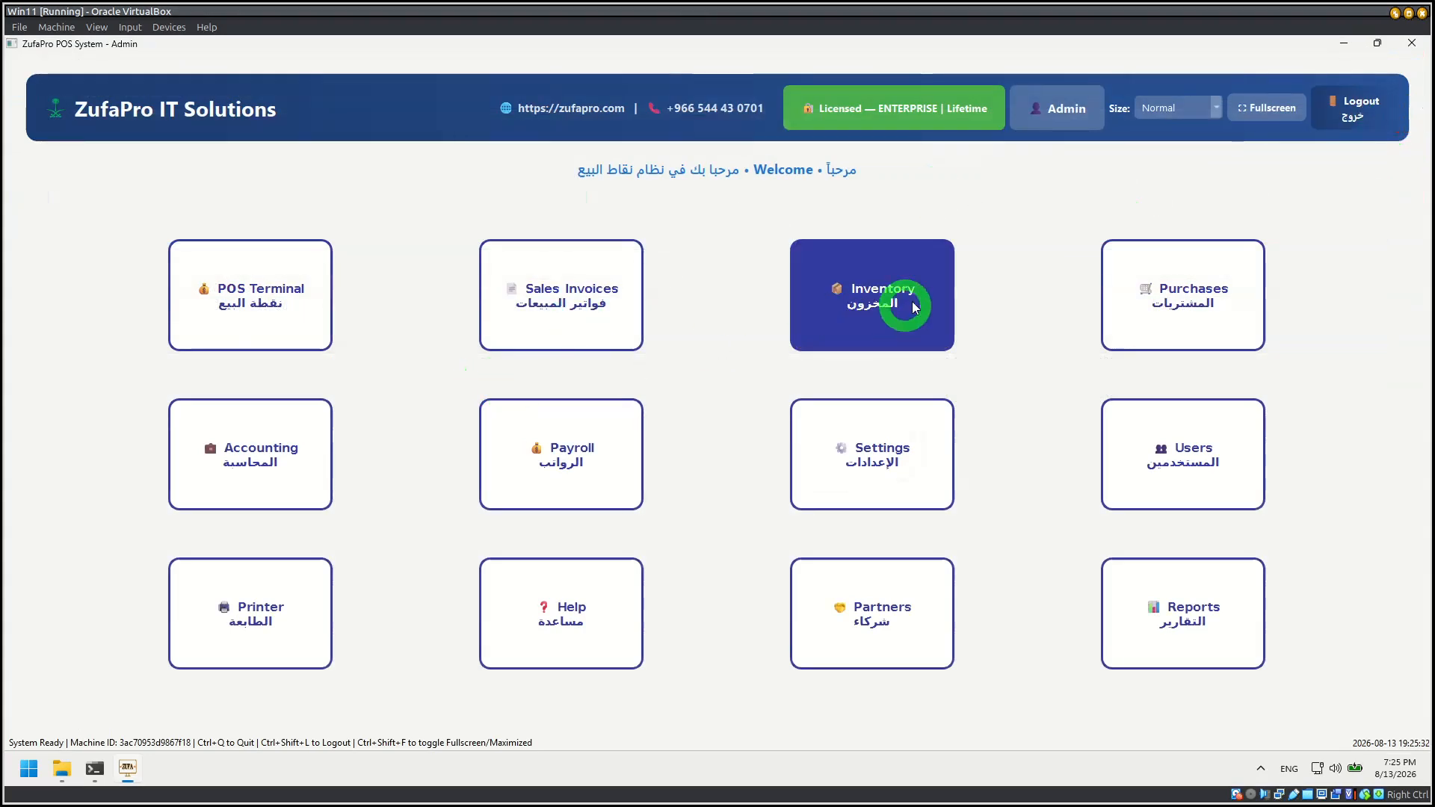
{"action": "left_click", "coordinate": [909, 301]}
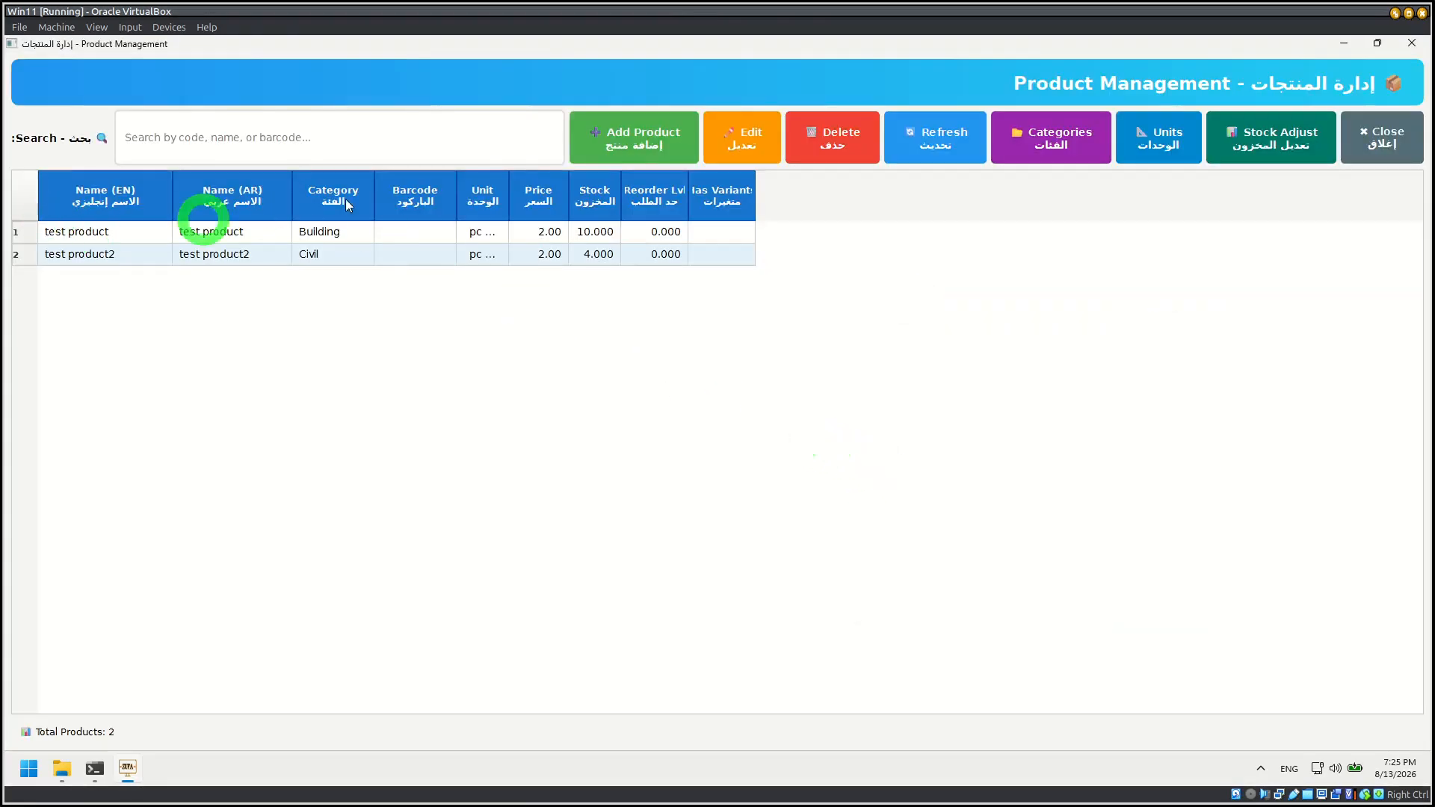
Step: Examine the units of measure in the Weight, Volume, Length and Time categories, then close the units window
{"action": "left_click", "coordinate": [1157, 134]}
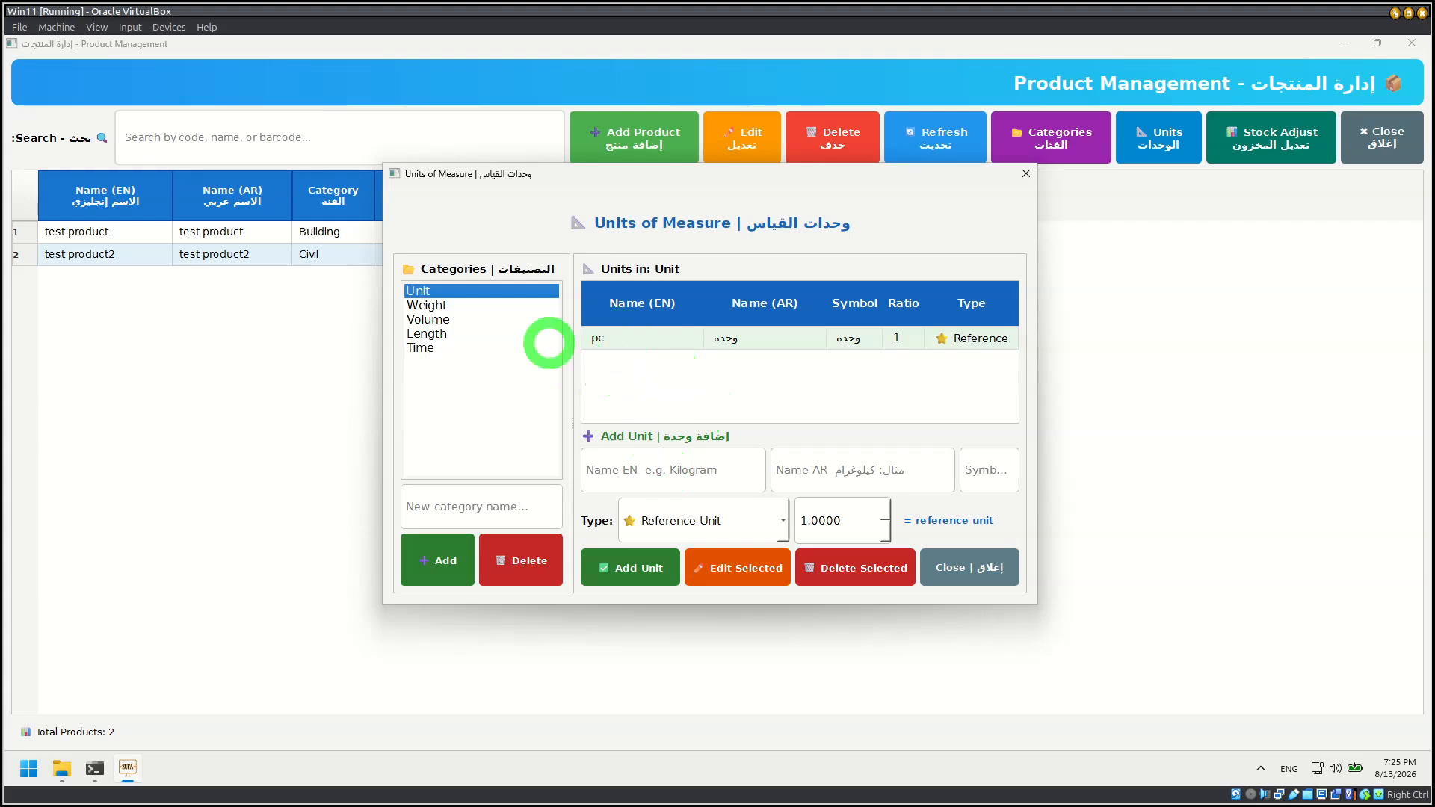
{"action": "left_click", "coordinate": [439, 305]}
{"action": "left_click", "coordinate": [632, 337]}
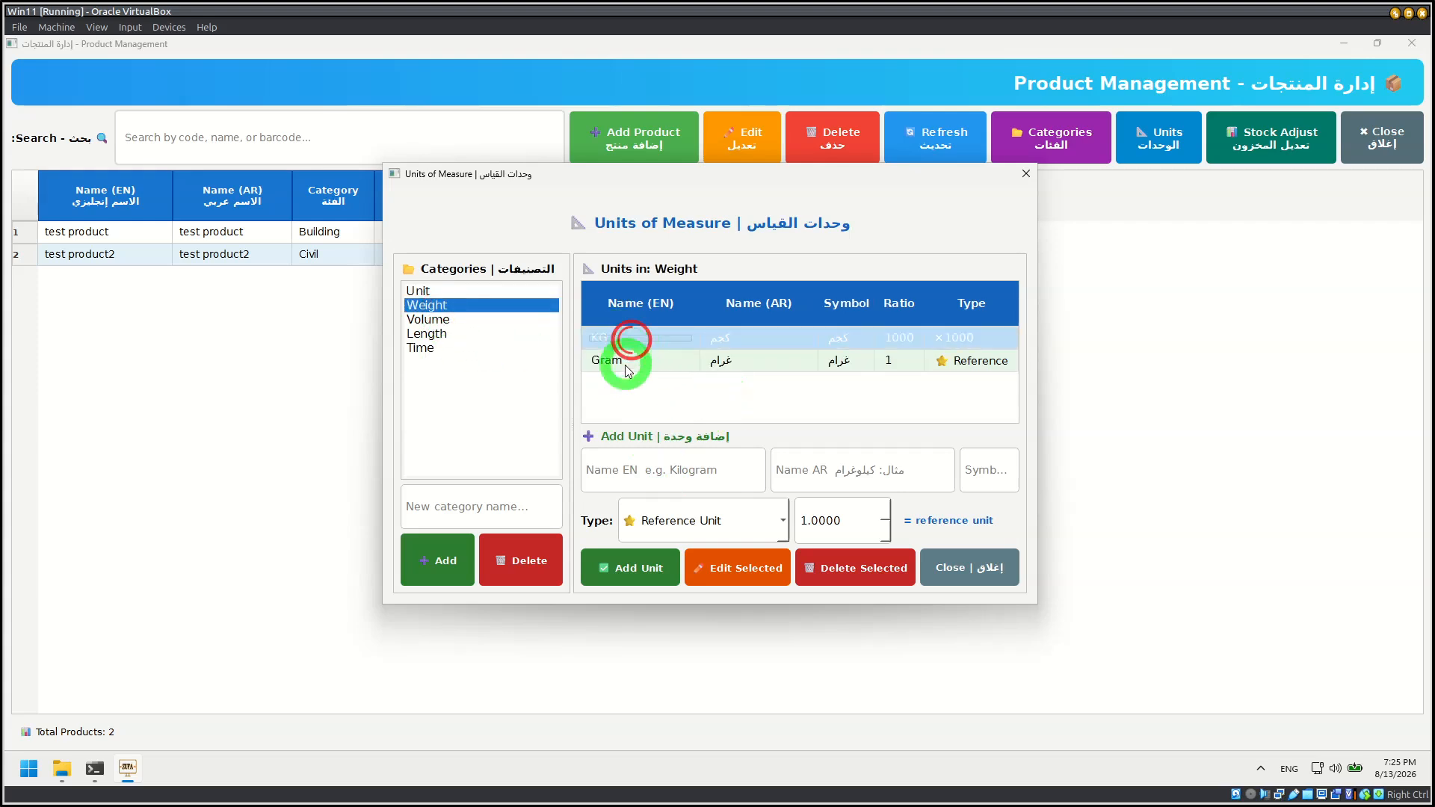
{"action": "left_click", "coordinate": [628, 361]}
{"action": "left_click", "coordinate": [463, 330]}
{"action": "left_click", "coordinate": [455, 318]}
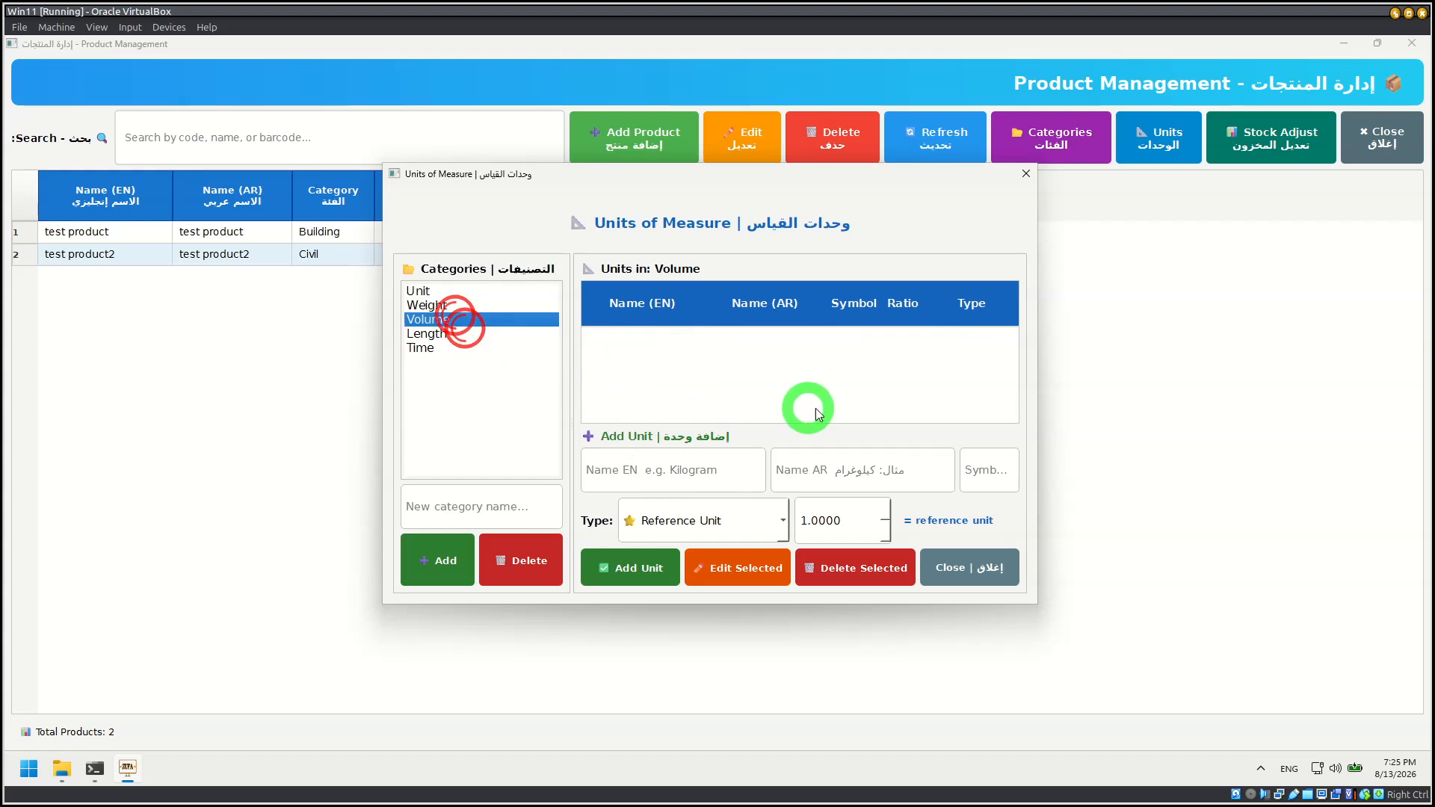
{"action": "left_click", "coordinate": [440, 335]}
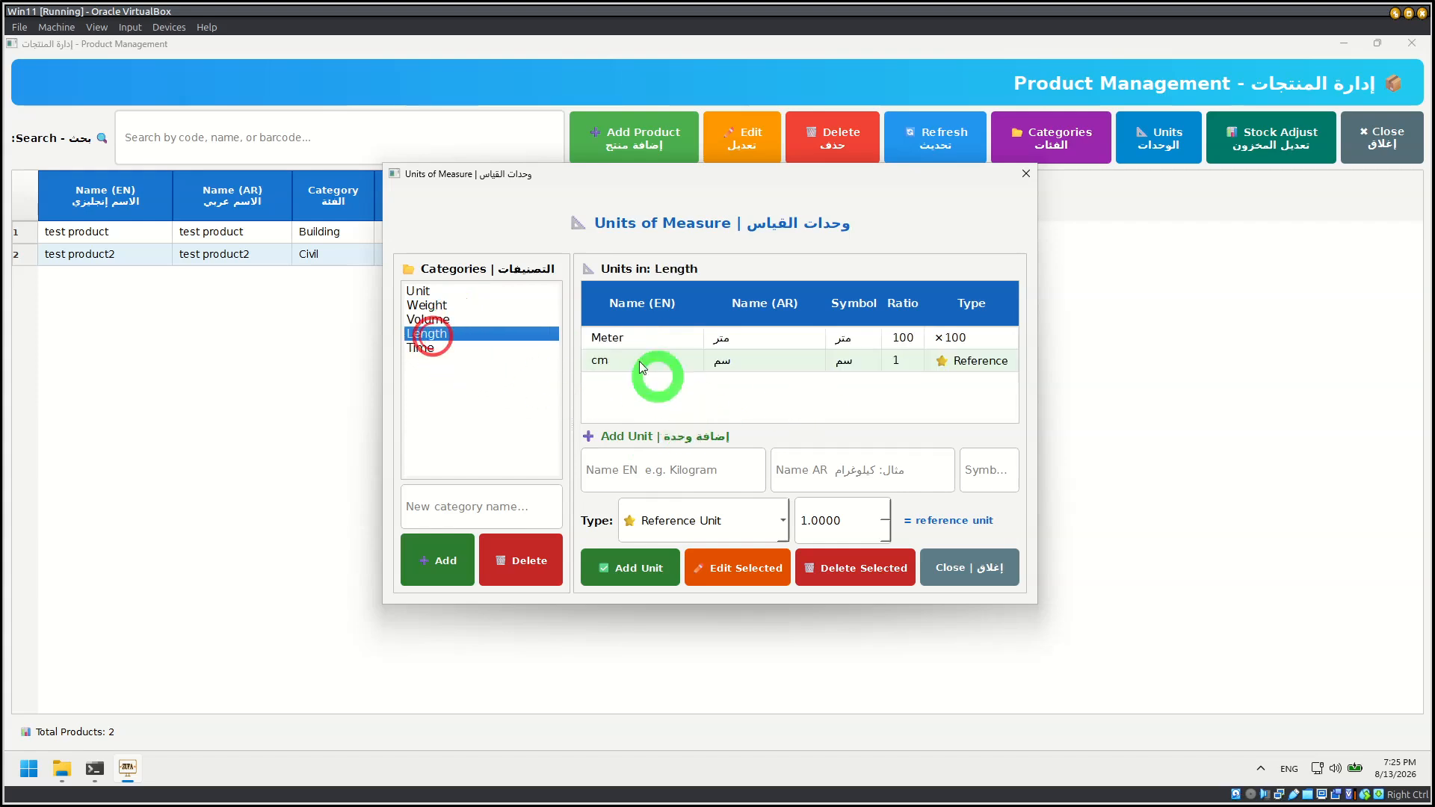
{"action": "left_click", "coordinate": [621, 339]}
{"action": "double_click", "coordinate": [613, 361]}
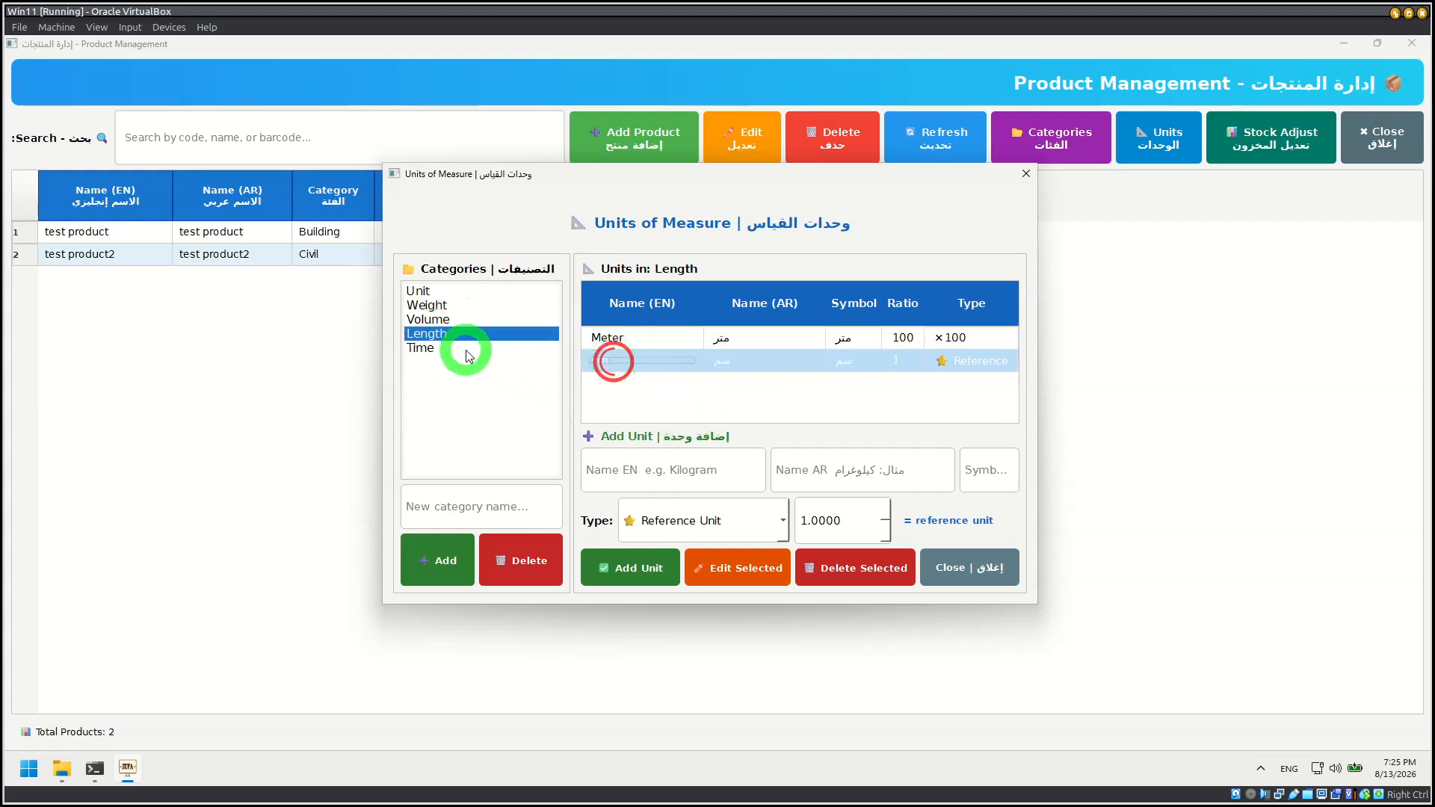
{"action": "left_click", "coordinate": [465, 348]}
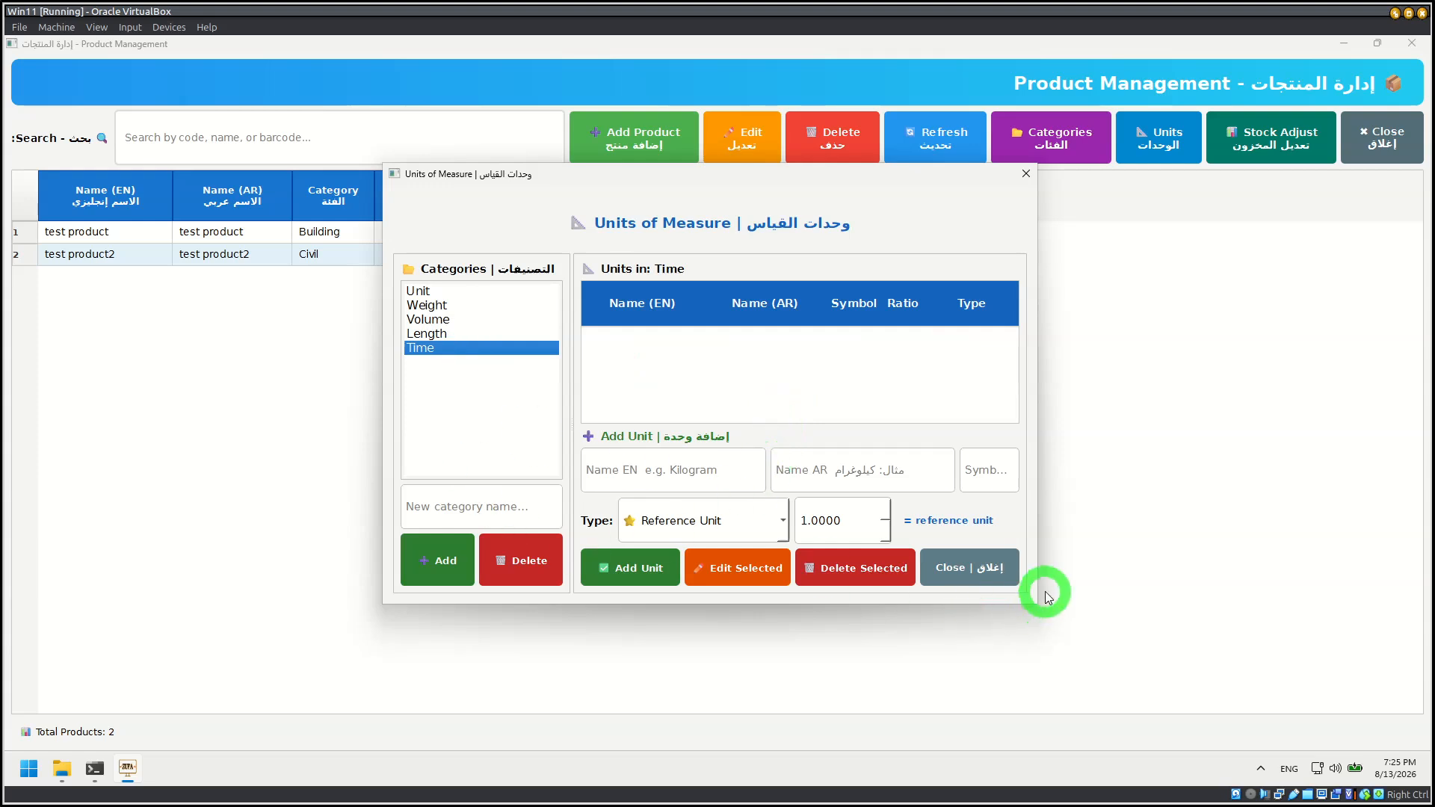
{"action": "left_click", "coordinate": [995, 570]}
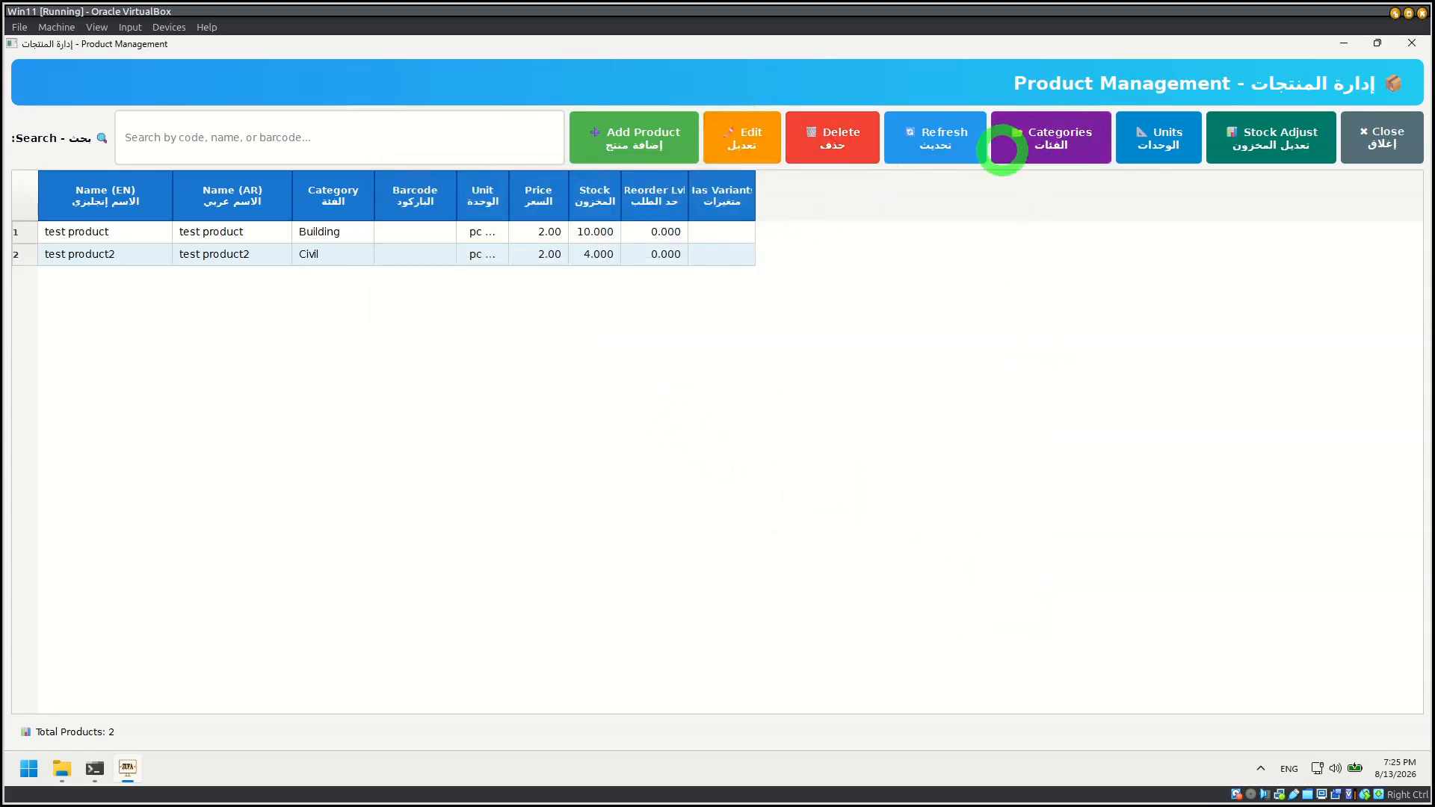
Step: Review the Building and Civil product categories, and view the stock adjustment screen without applying anything
{"action": "left_click", "coordinate": [1062, 145]}
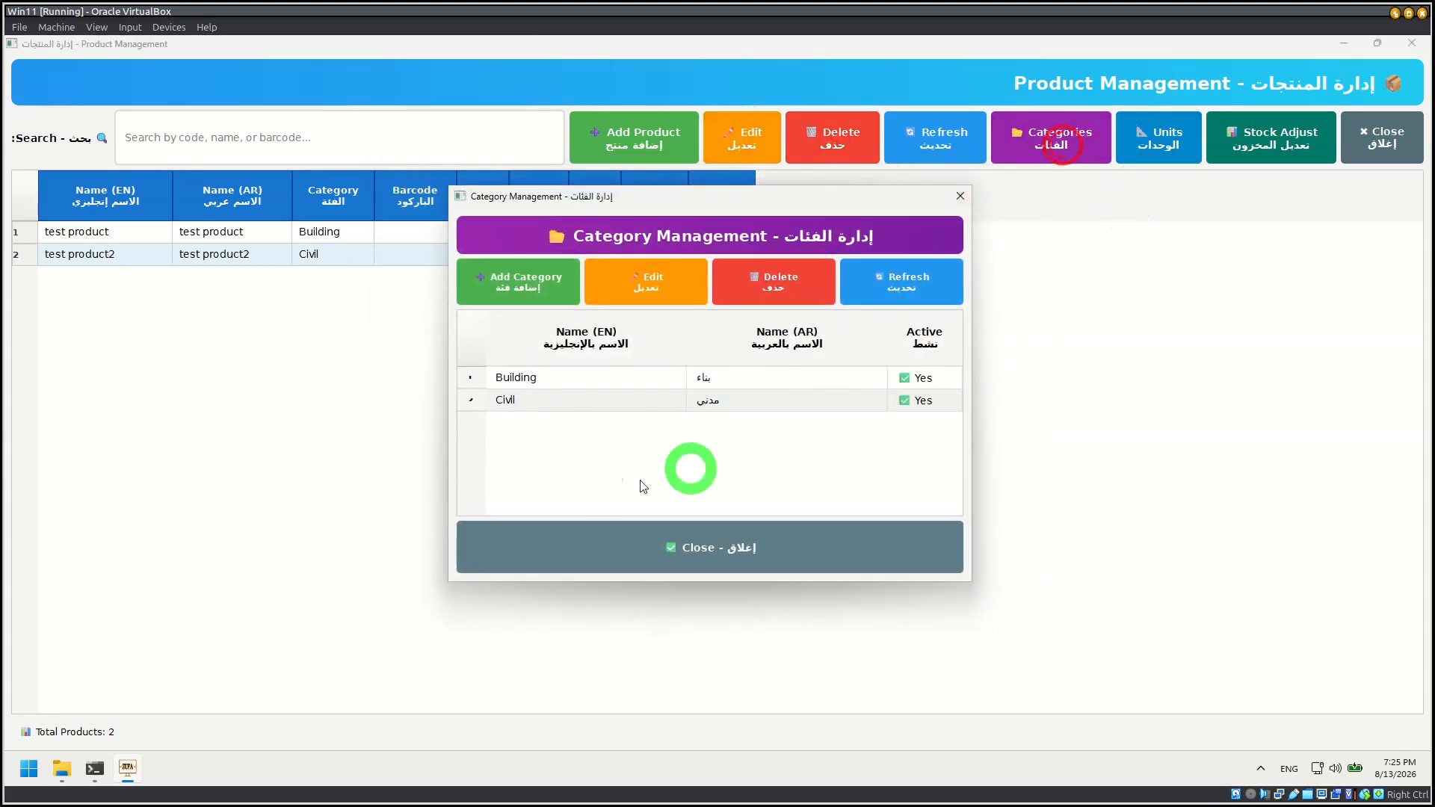
{"action": "double_click", "coordinate": [527, 380]}
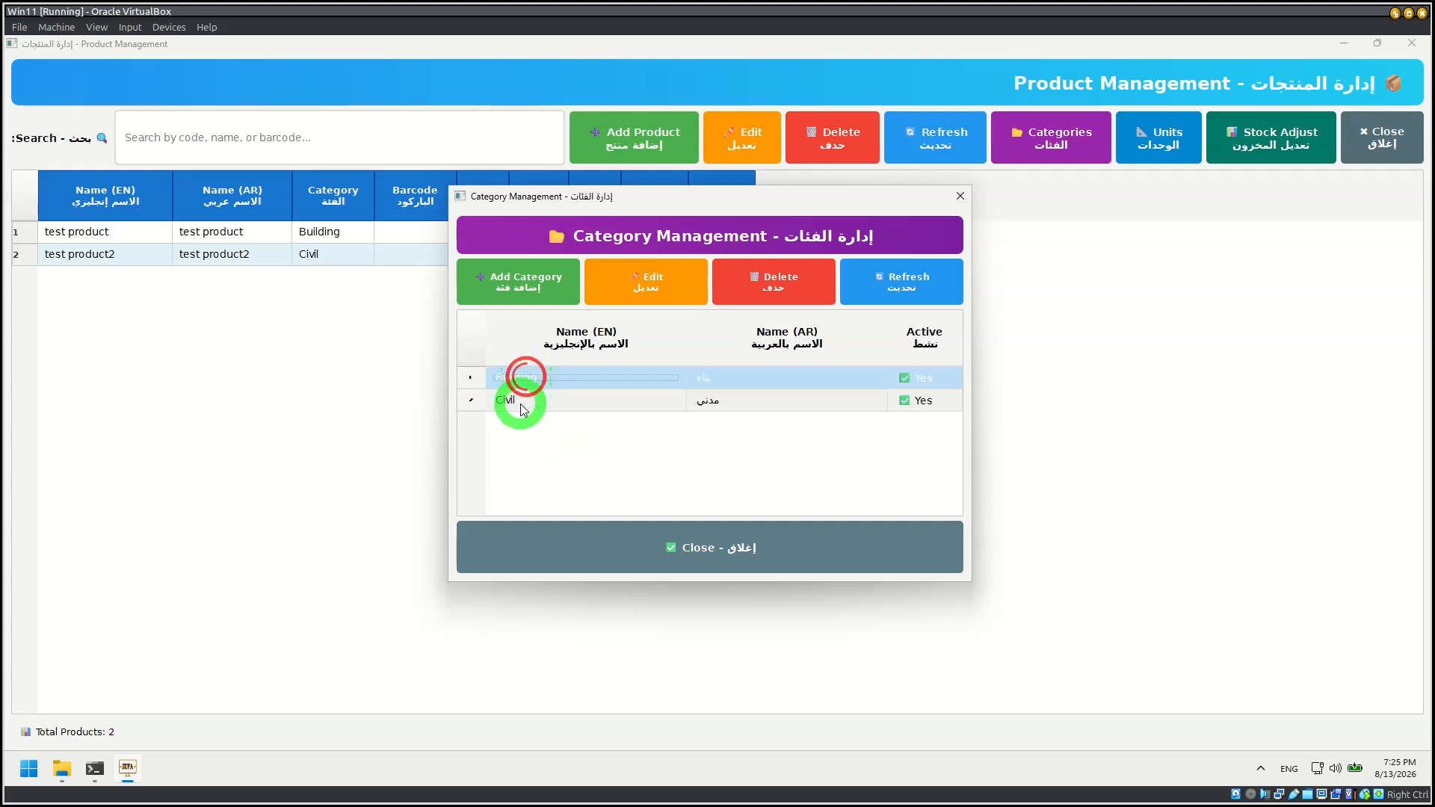
{"action": "left_click", "coordinate": [521, 404]}
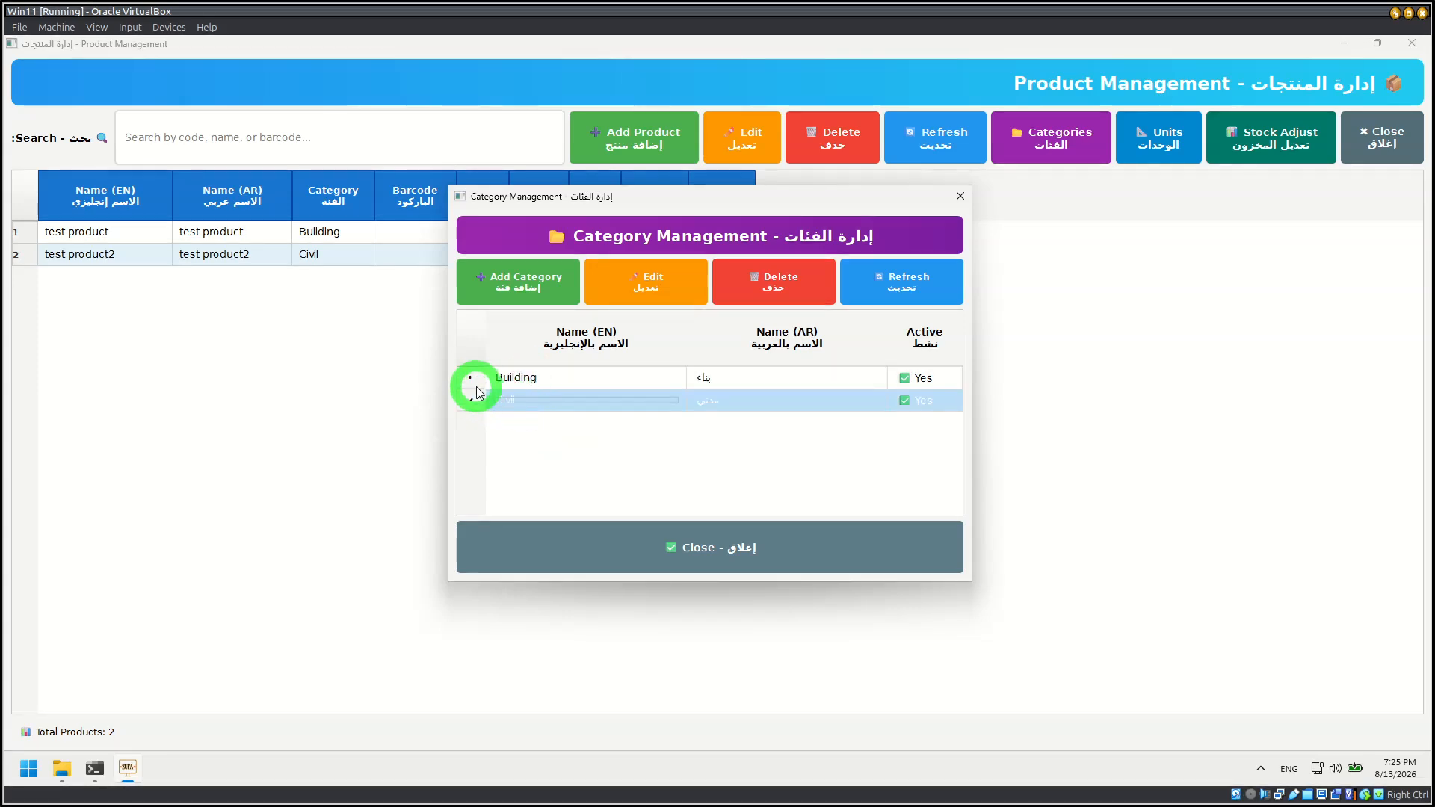
{"action": "left_click", "coordinate": [477, 389]}
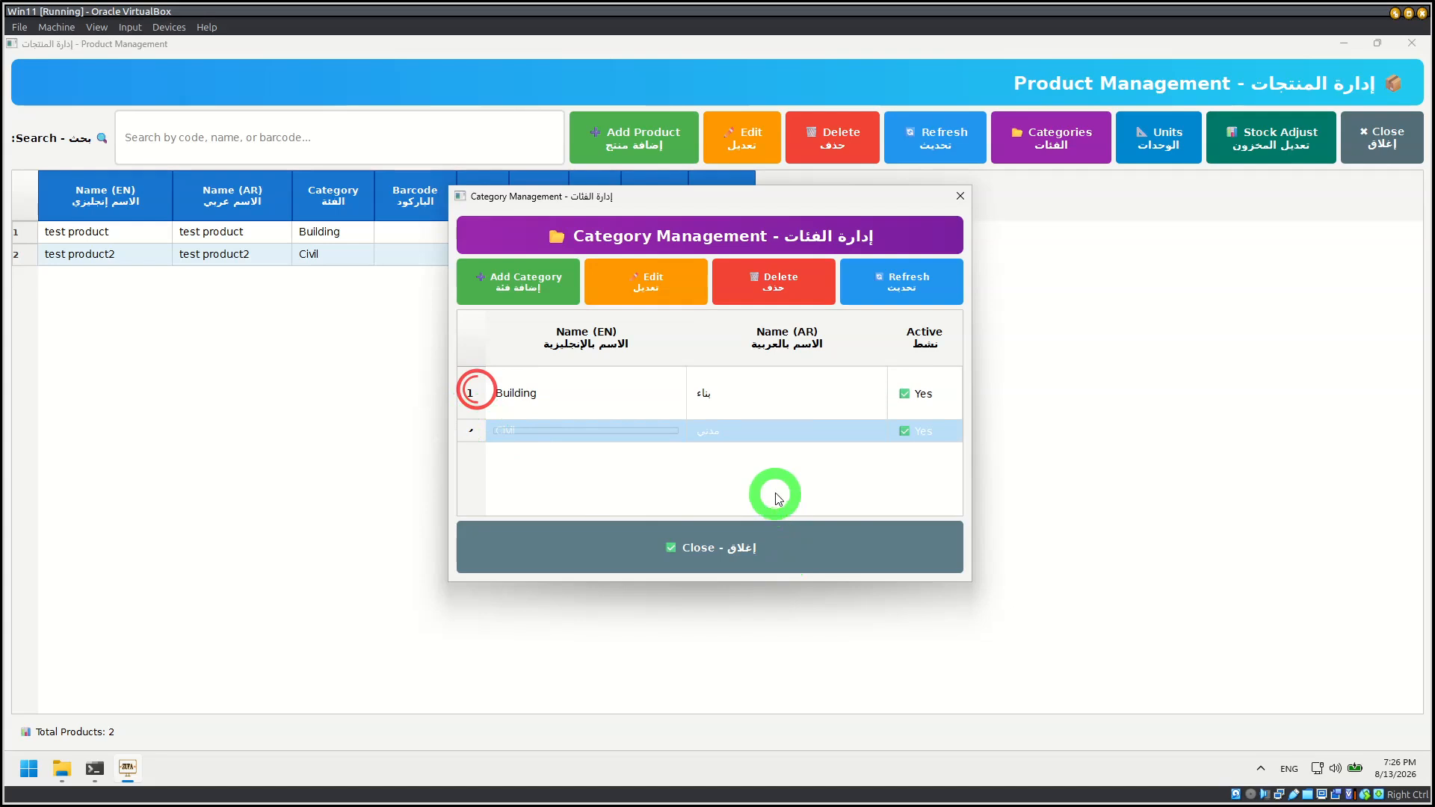
{"action": "left_click", "coordinate": [840, 557]}
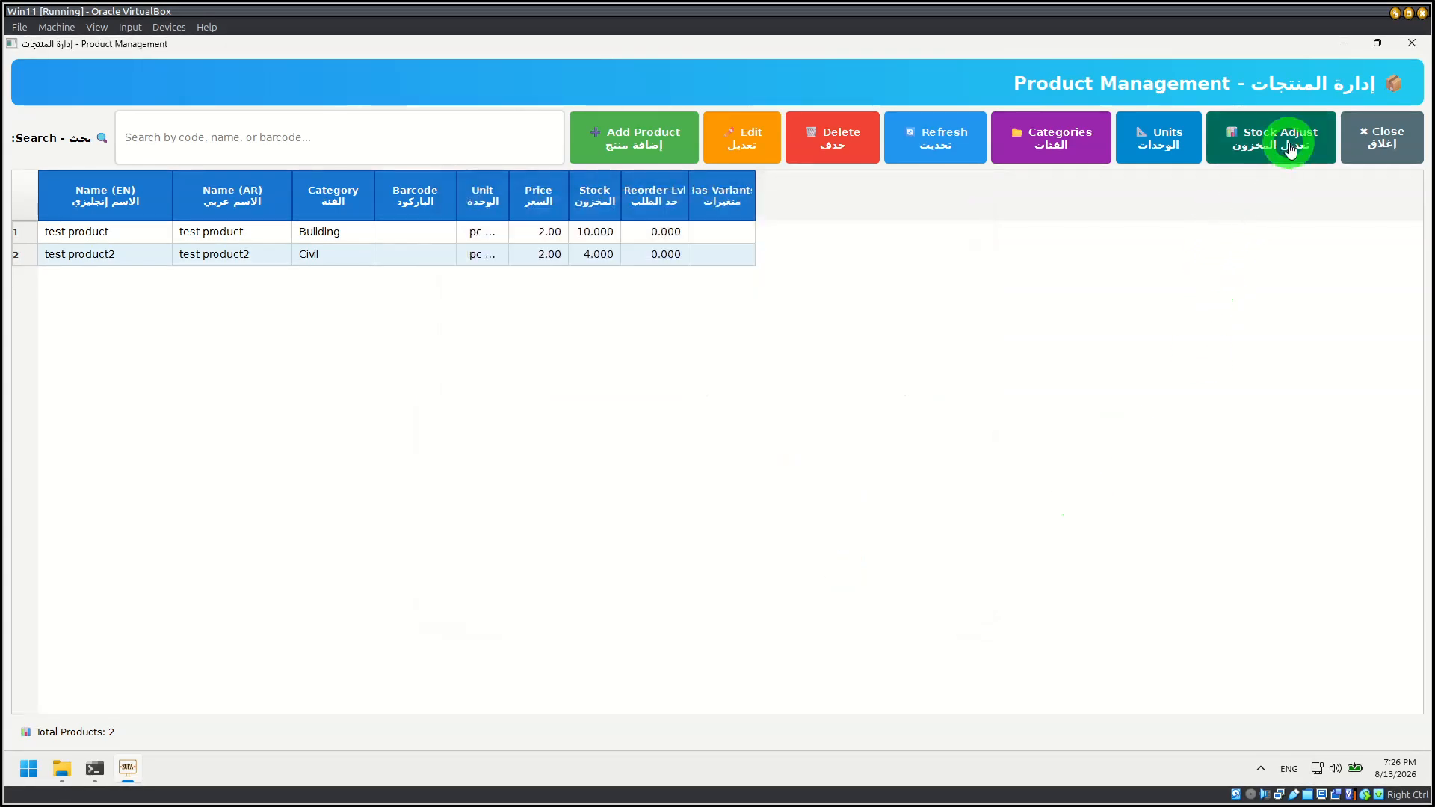
{"action": "left_click", "coordinate": [1287, 142]}
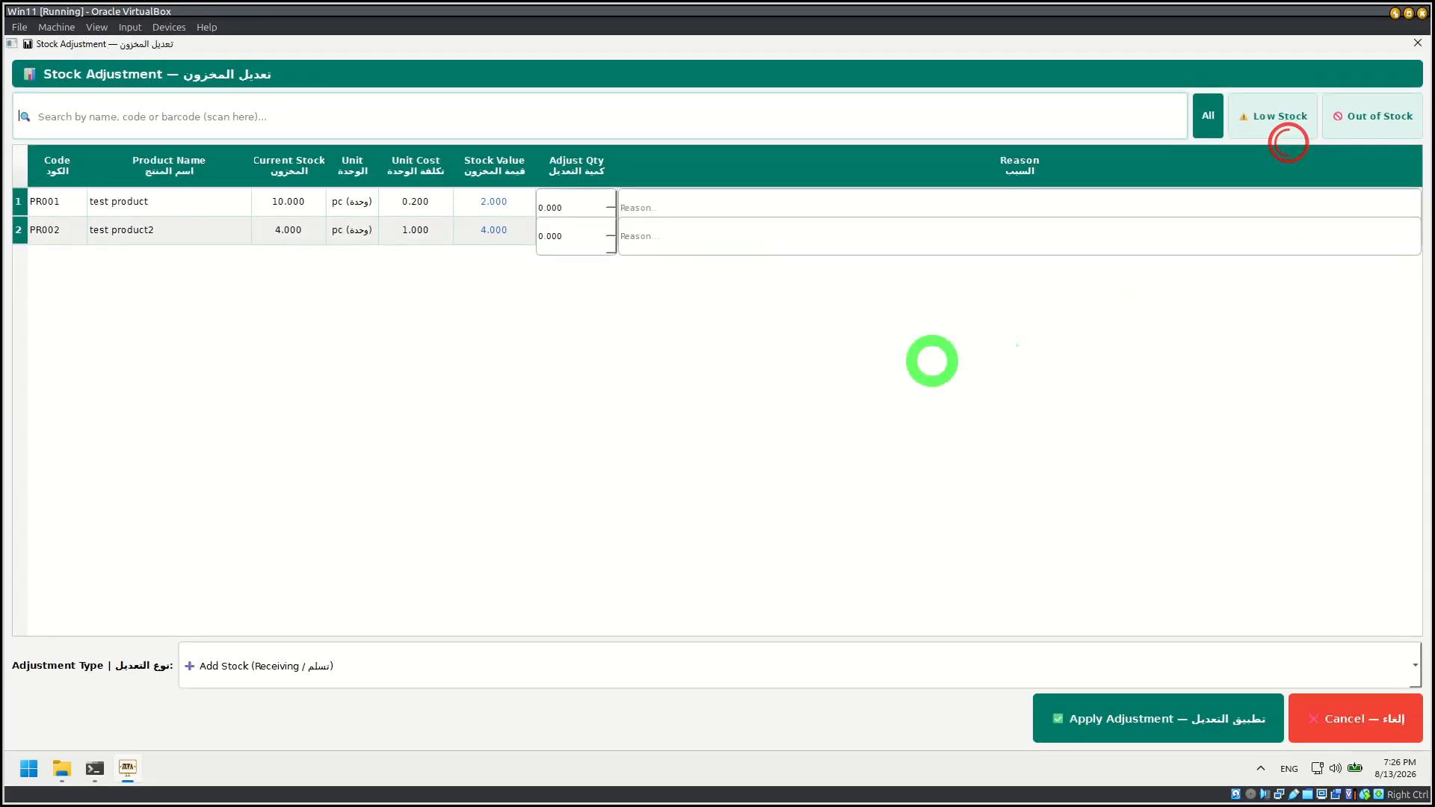
{"action": "left_click", "coordinate": [1378, 723]}
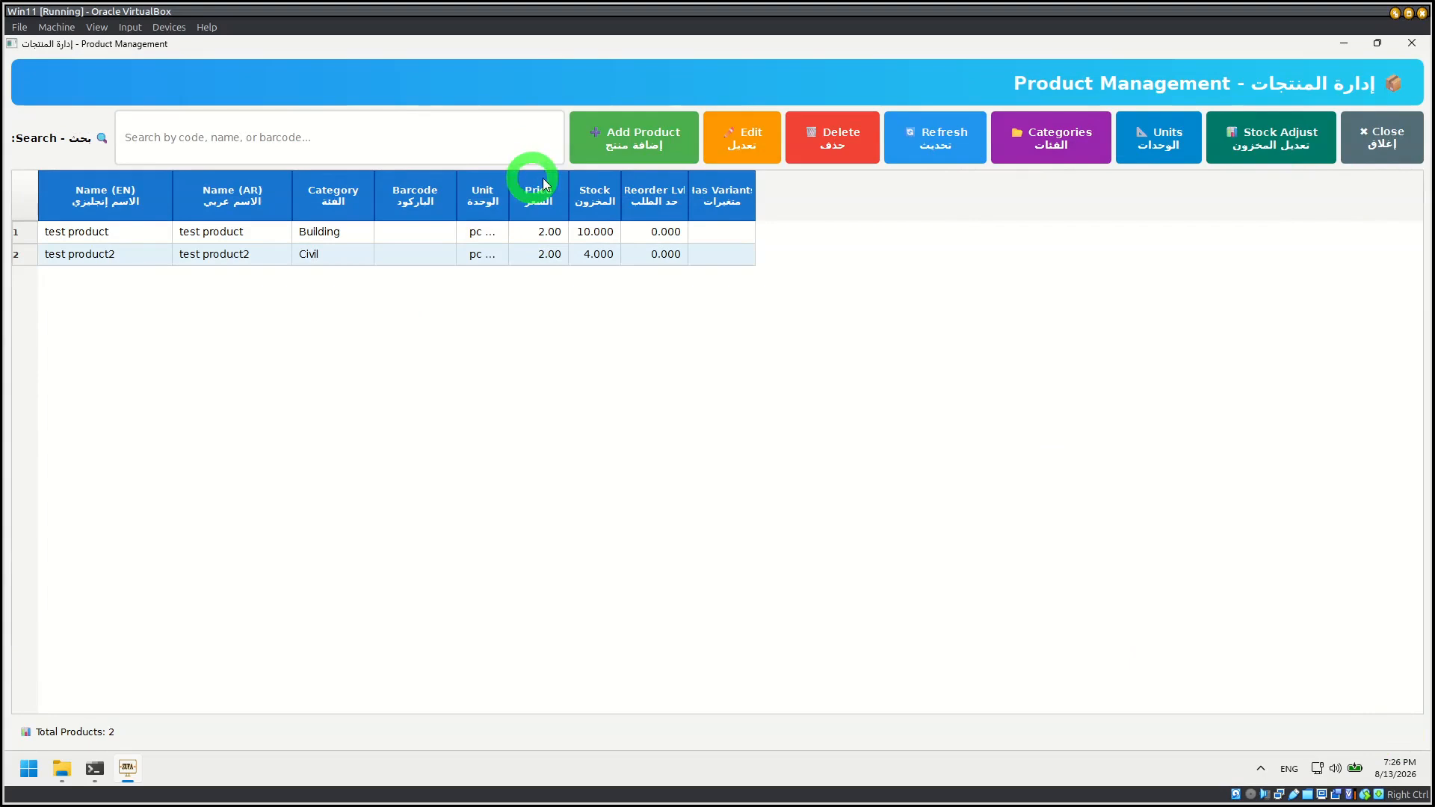
Step: Open test product for editing and examine its basic information, including the reference unit choices and product image selection
{"action": "left_click", "coordinate": [202, 233]}
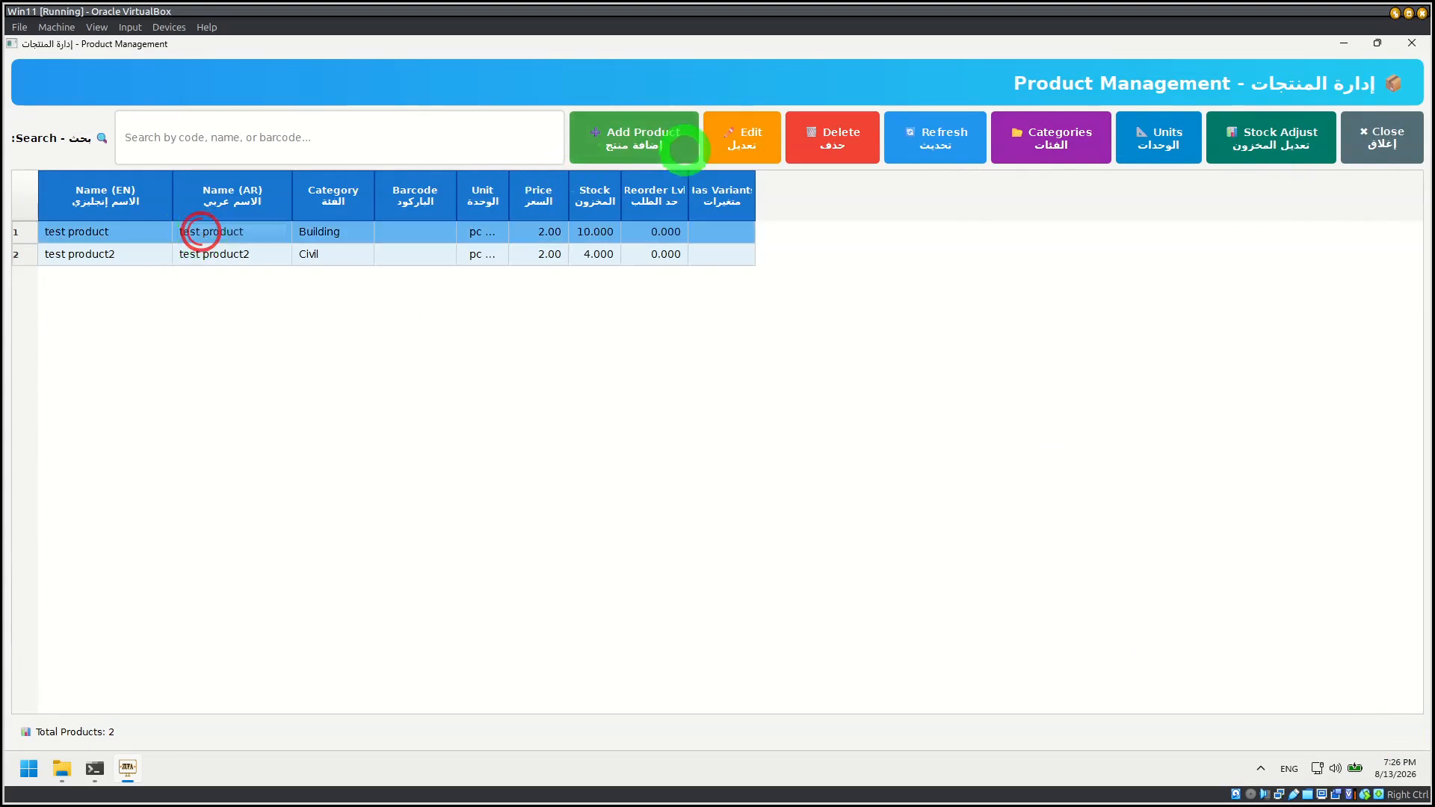
{"action": "left_click", "coordinate": [775, 150]}
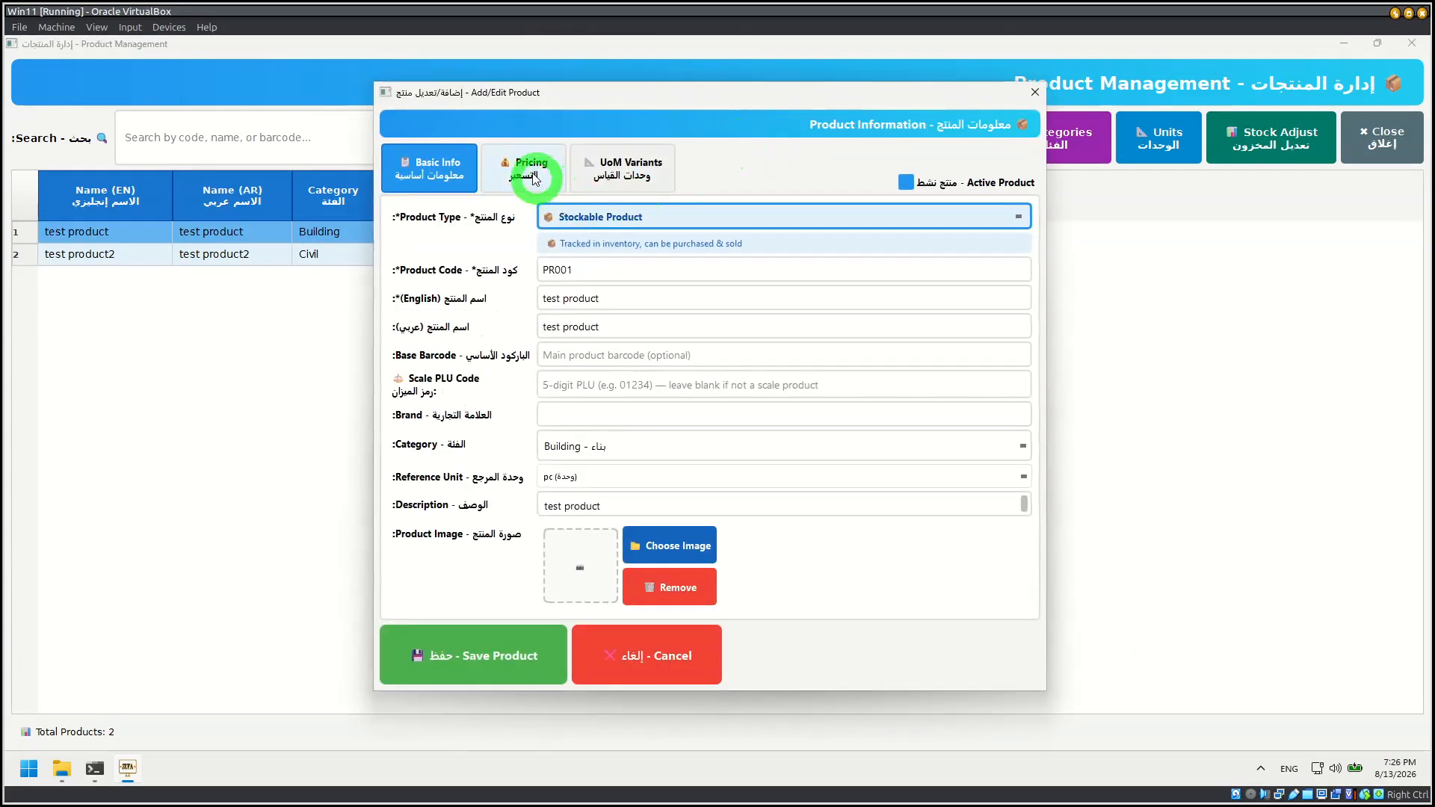
{"action": "left_click", "coordinate": [525, 173]}
{"action": "left_click", "coordinate": [472, 174]}
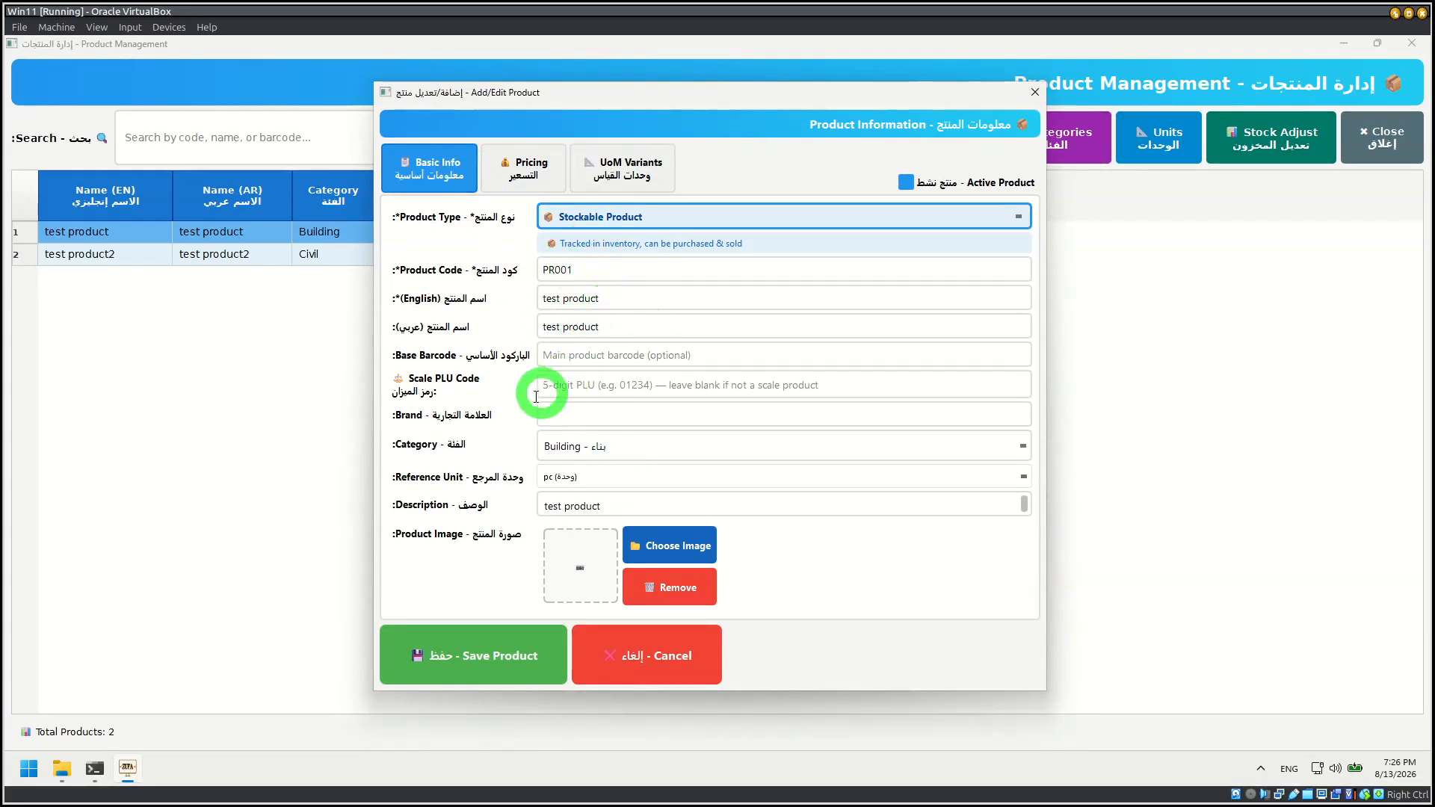
{"action": "left_click", "coordinate": [590, 486]}
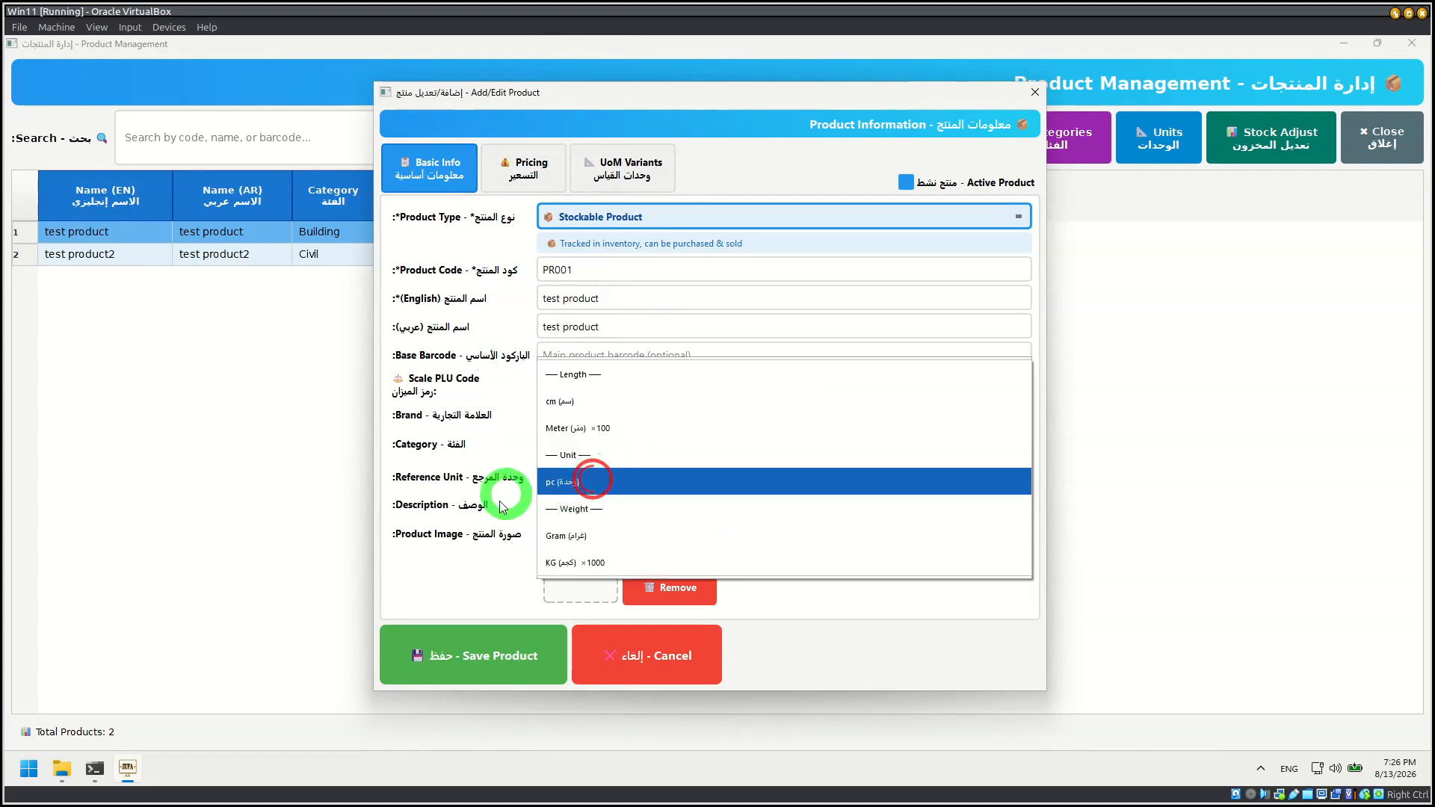
{"action": "left_click", "coordinate": [467, 483]}
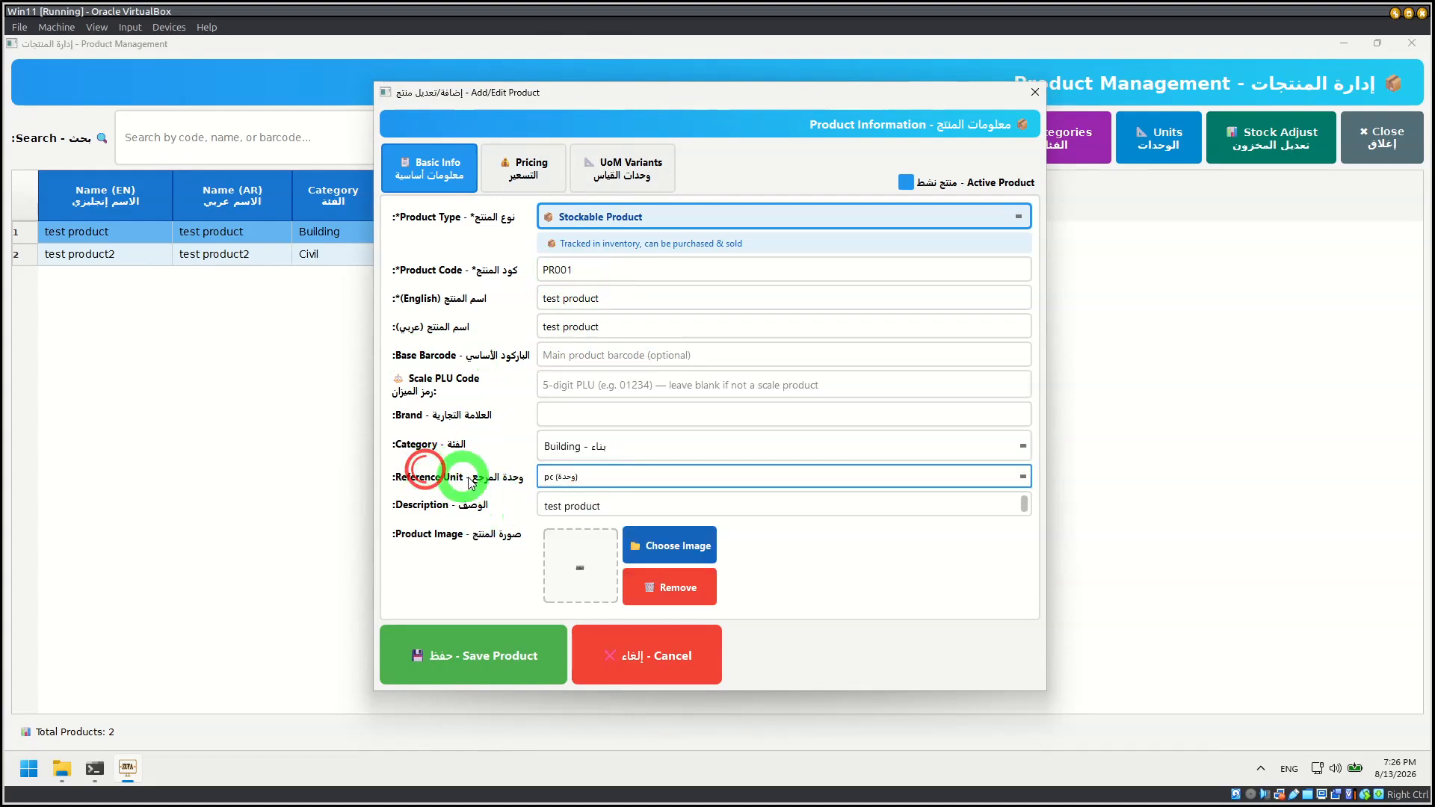
{"action": "left_click", "coordinate": [658, 549]}
{"action": "left_click", "coordinate": [1036, 453]}
Step: Examine test product's pricing details, including base price, cost price and the available tax rates, without changing them
{"action": "left_click", "coordinate": [521, 171]}
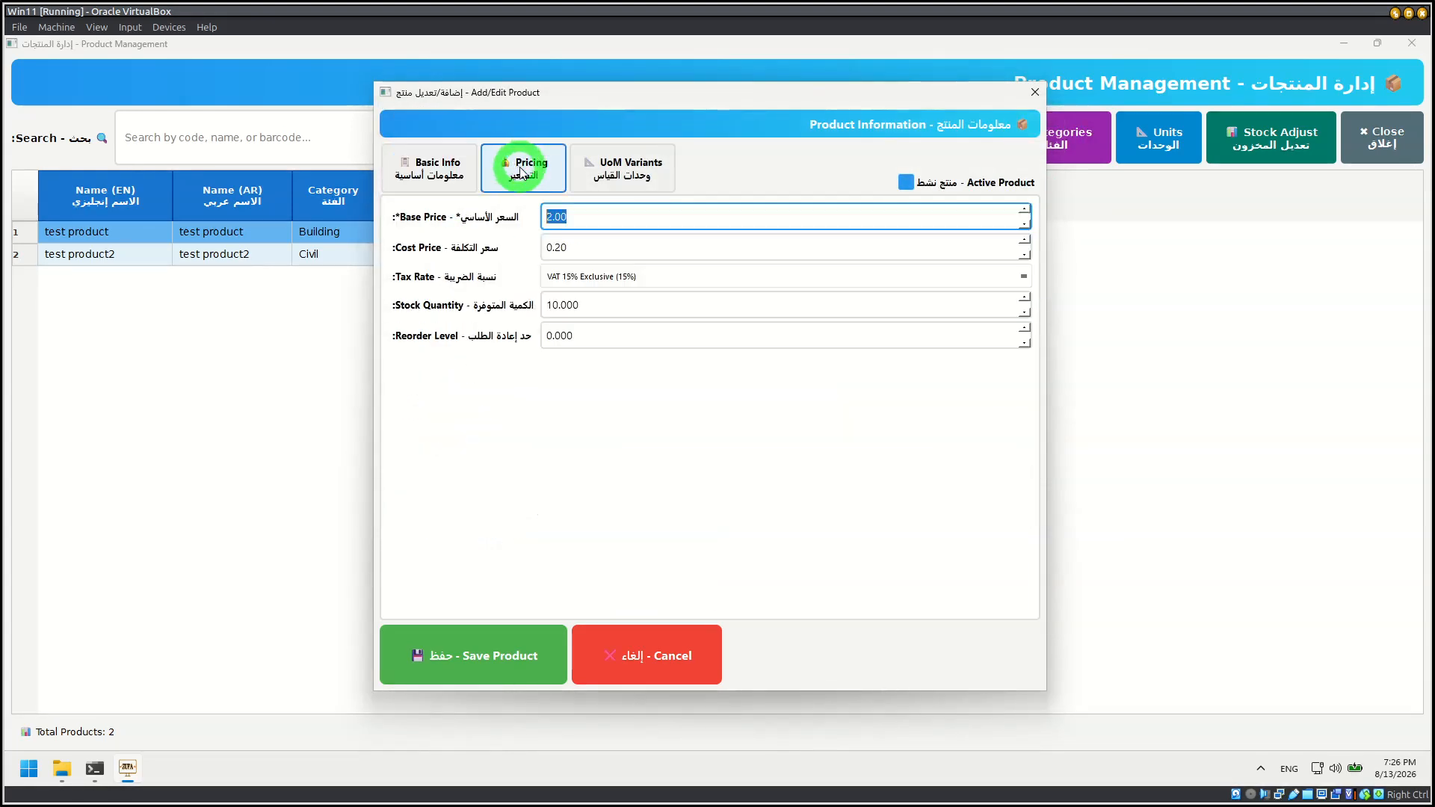
{"action": "left_click", "coordinate": [585, 218]}
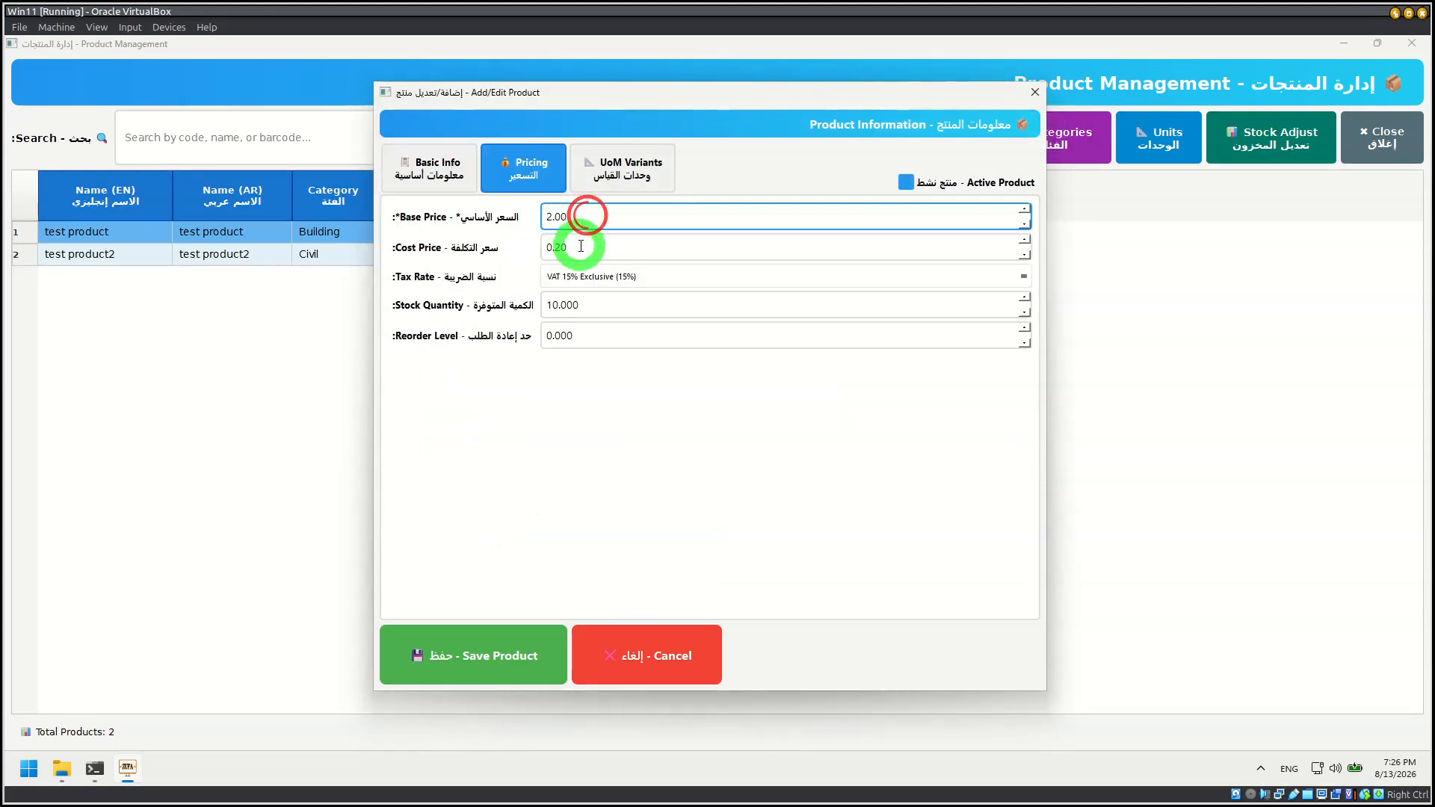
{"action": "left_click", "coordinate": [581, 246]}
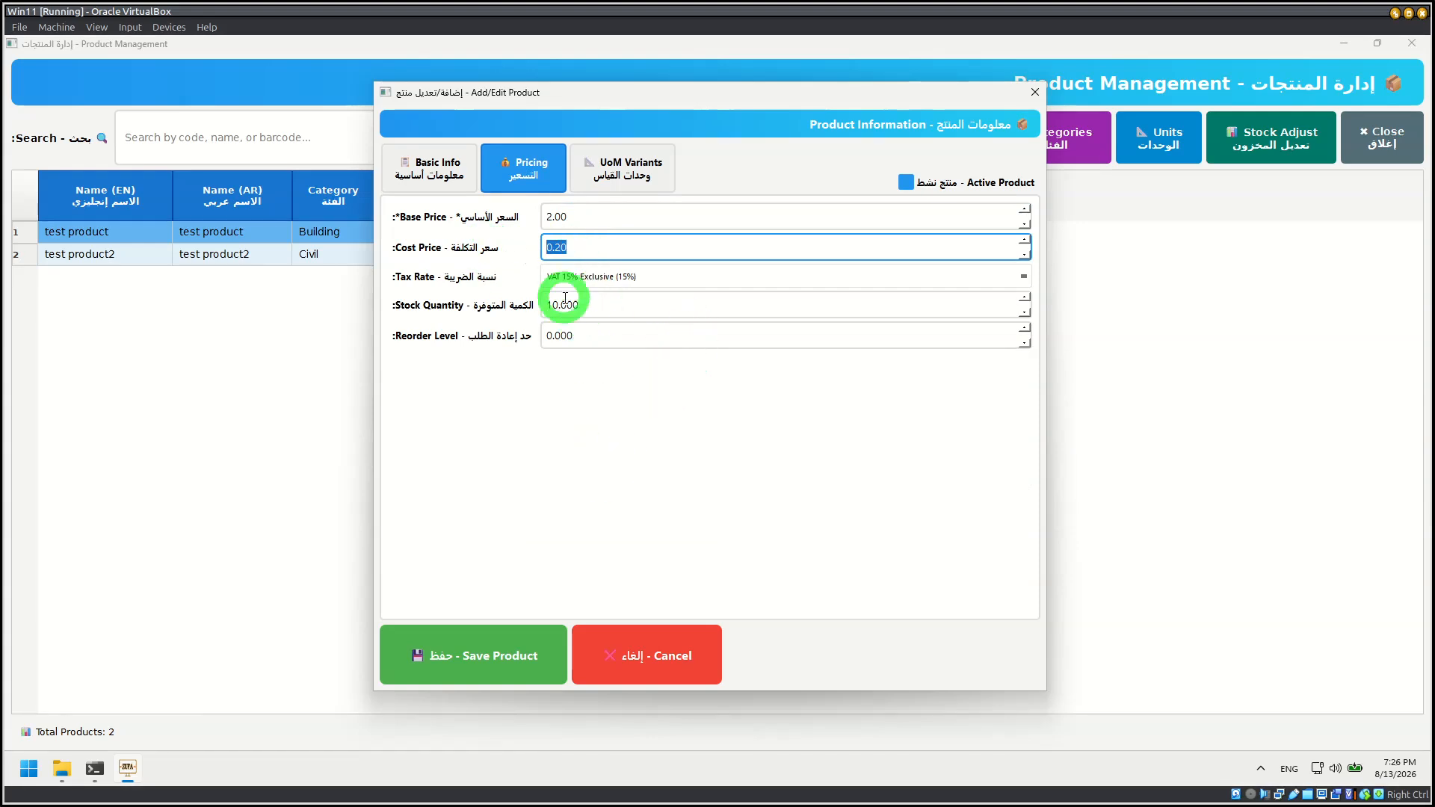
{"action": "left_click", "coordinate": [630, 275]}
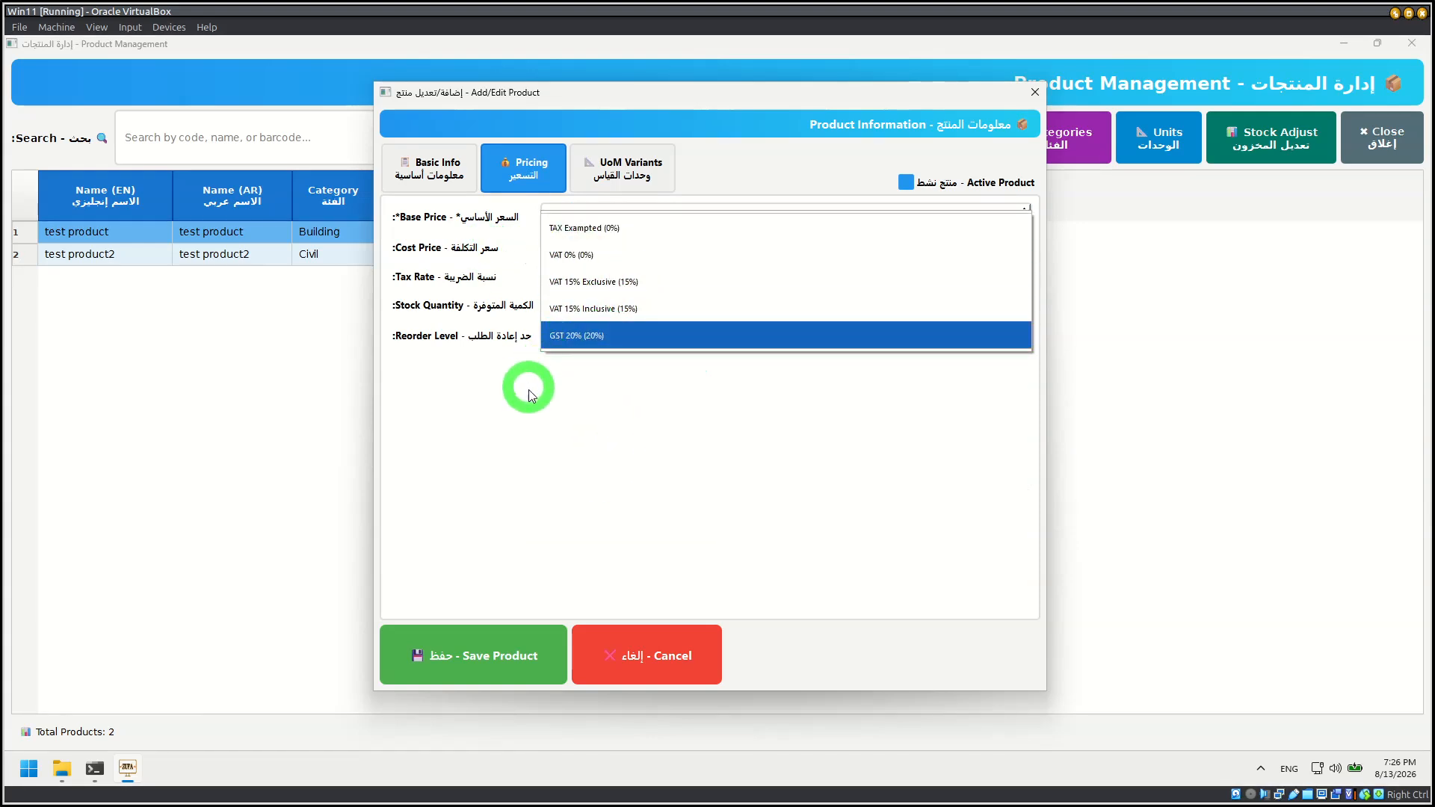
{"action": "left_click", "coordinate": [550, 430]}
Step: Look over test product's UoM variants and revisit its basic information and pricing sections
{"action": "left_click", "coordinate": [607, 142]}
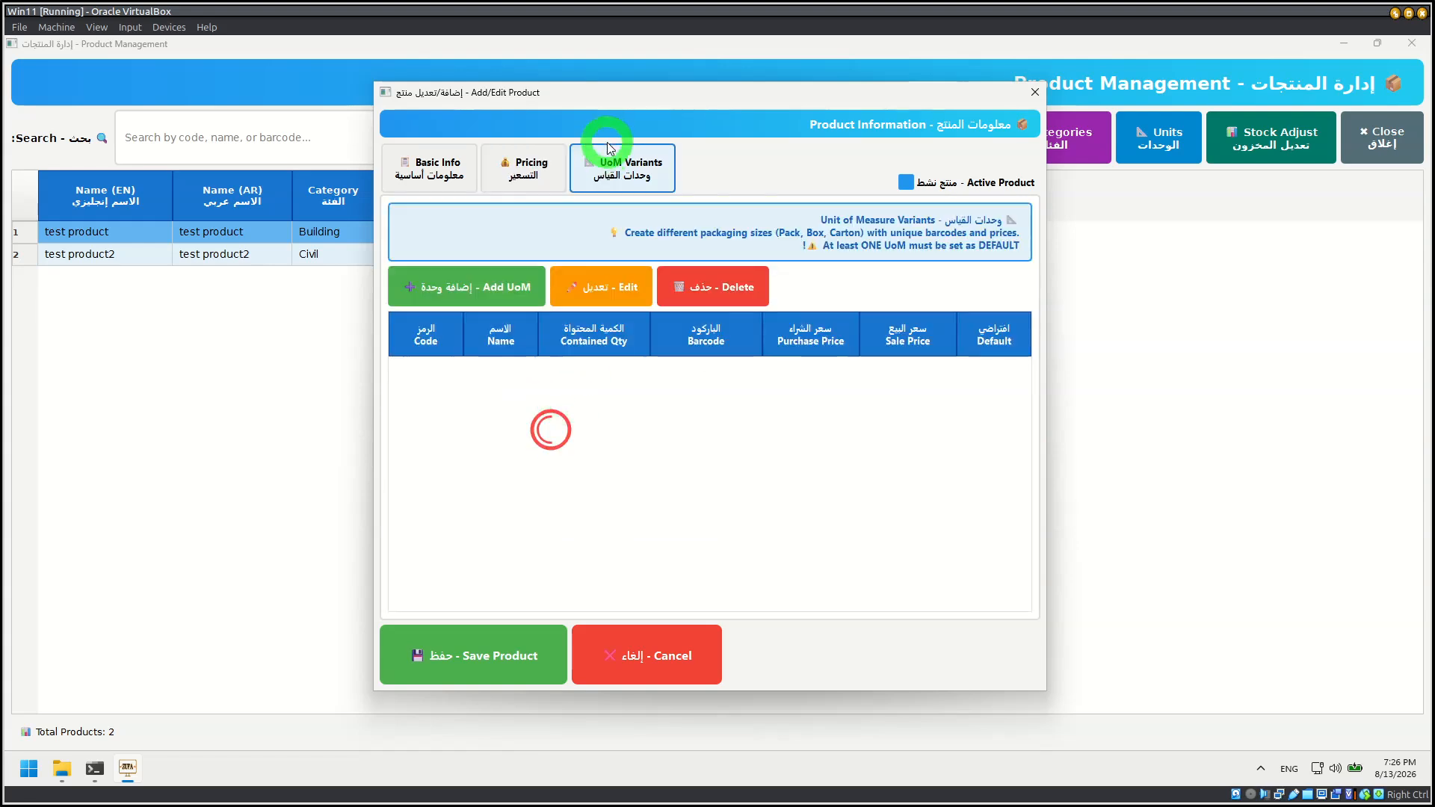
{"action": "left_click", "coordinate": [445, 160]}
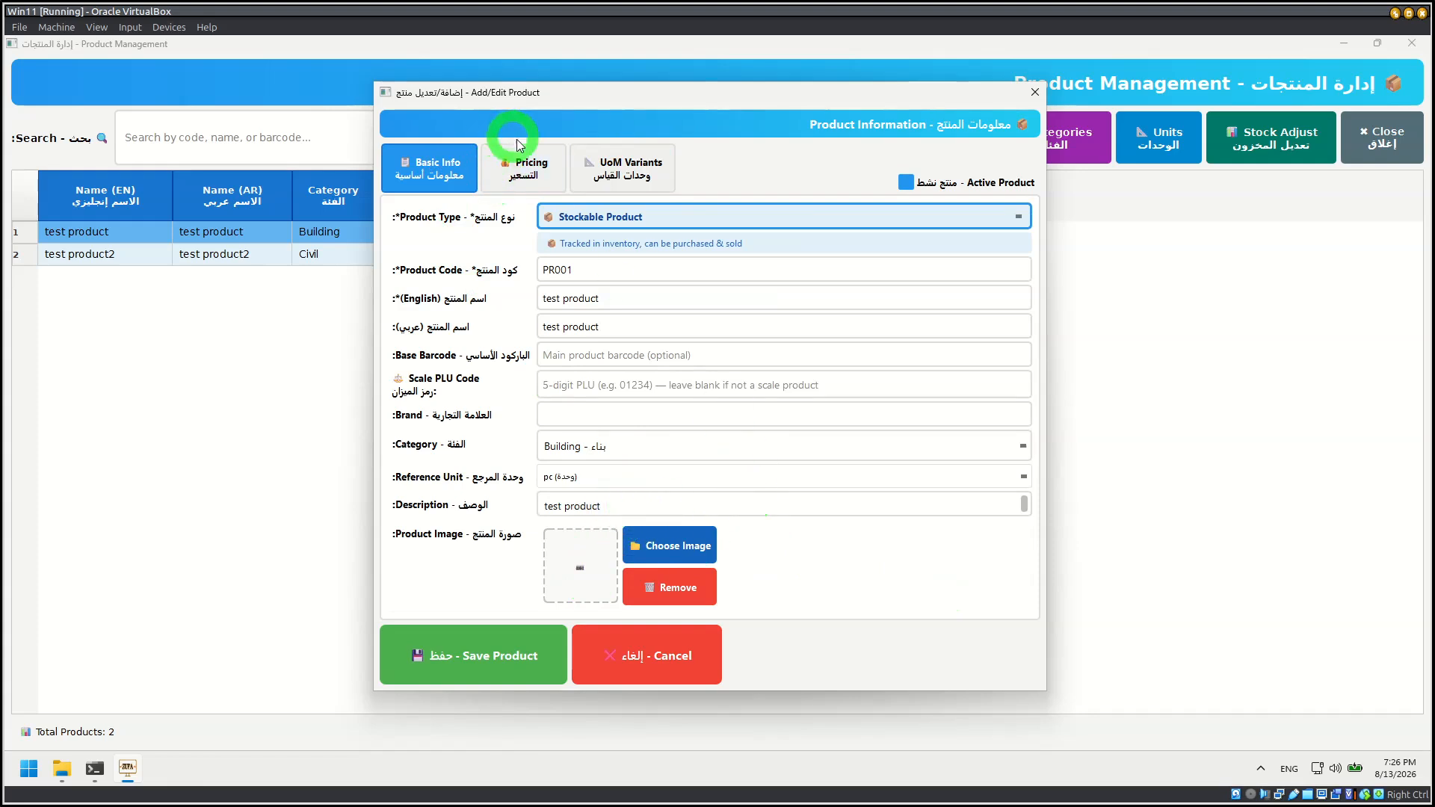
{"action": "left_click", "coordinate": [525, 160]}
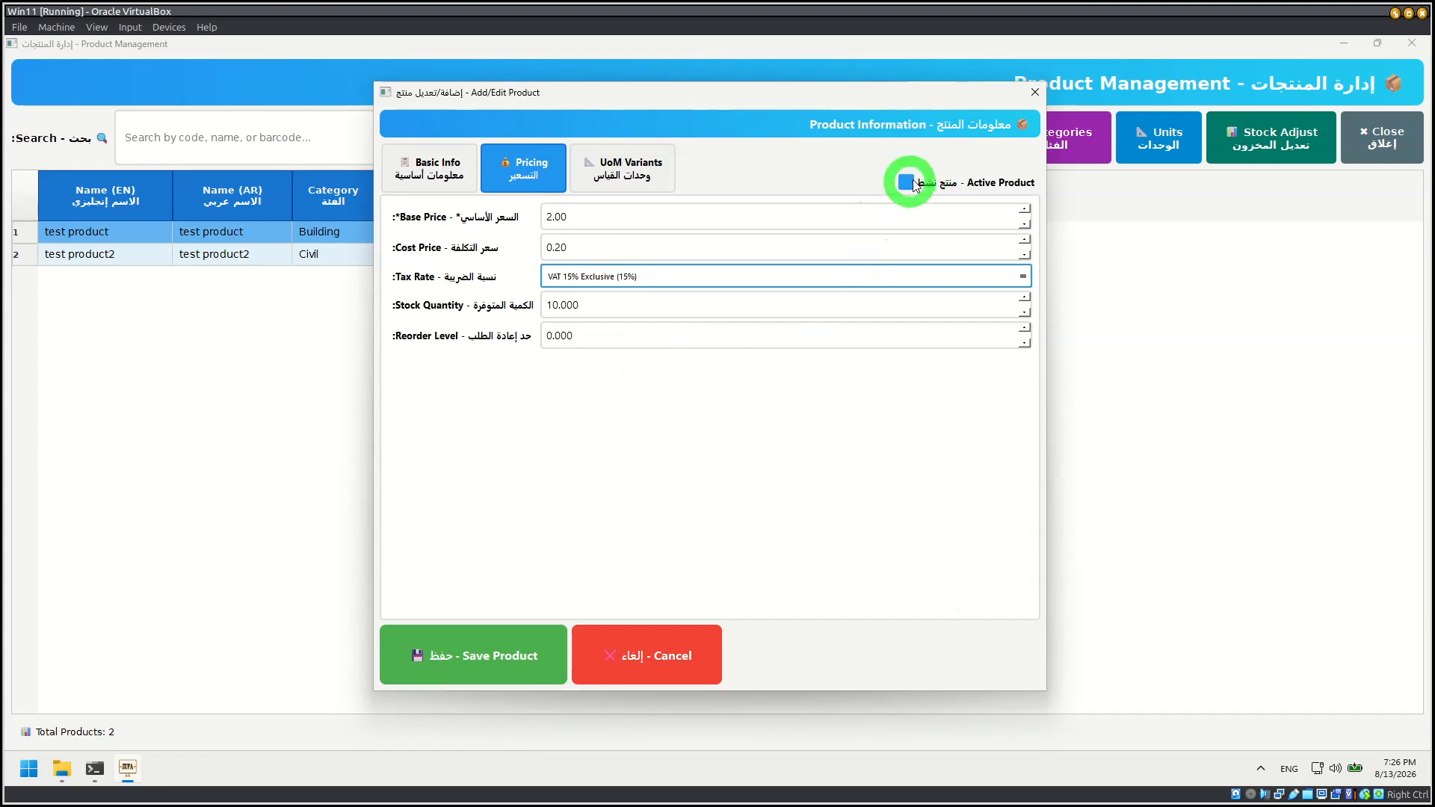
{"action": "left_click", "coordinate": [448, 182]}
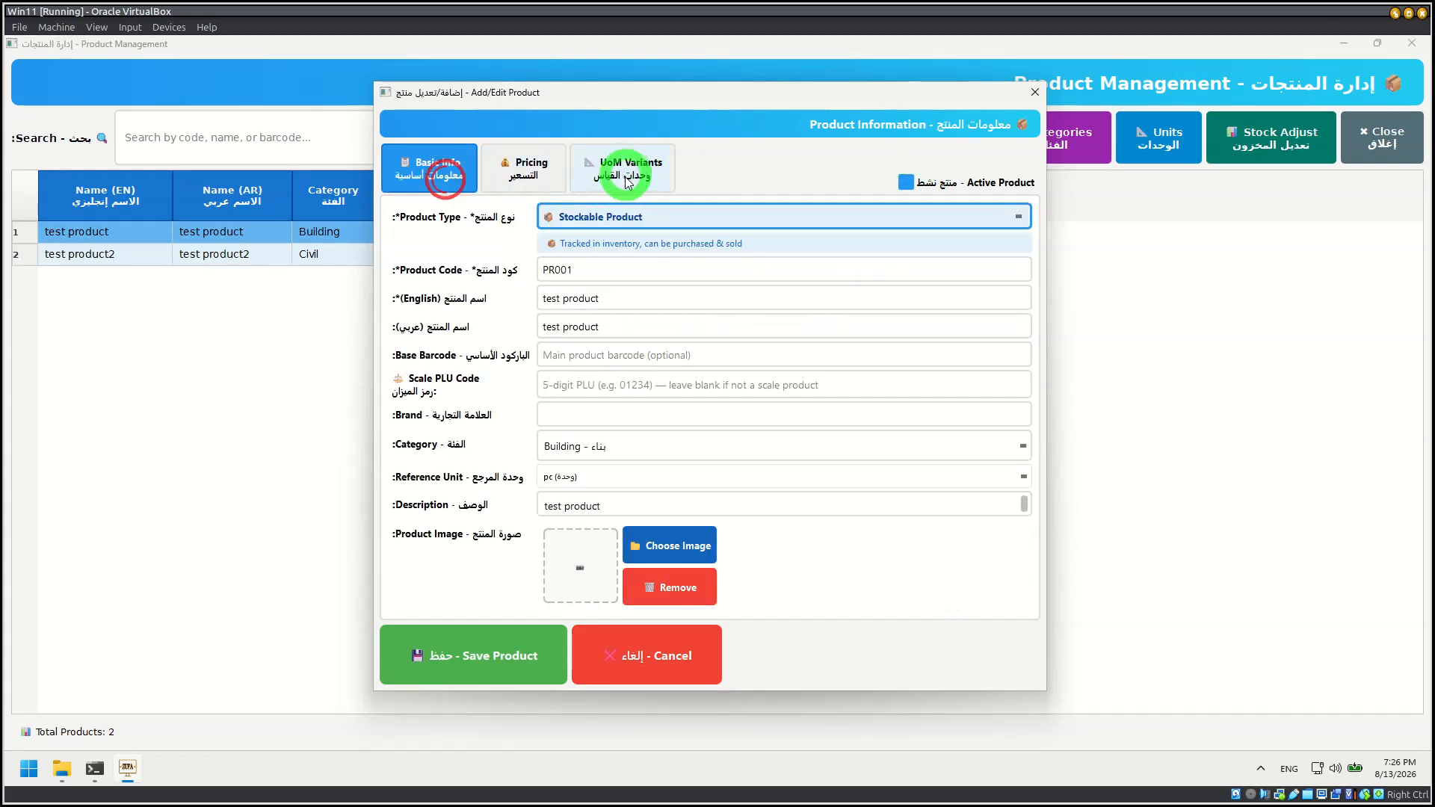
{"action": "left_click", "coordinate": [634, 181]}
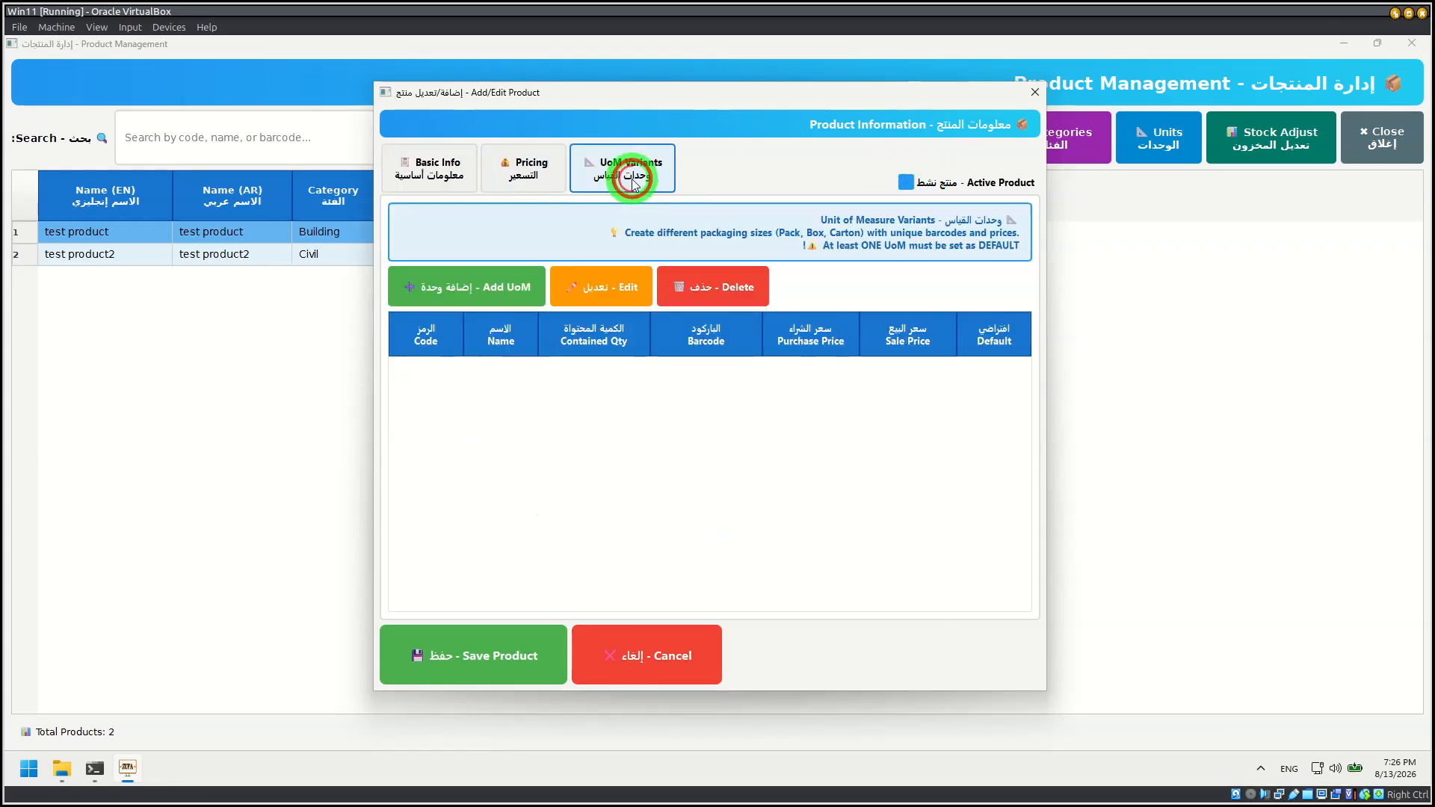
Step: View the form for adding a packaging unit with its sale and cost price, then cancel it and the product edit
{"action": "left_click", "coordinate": [470, 286]}
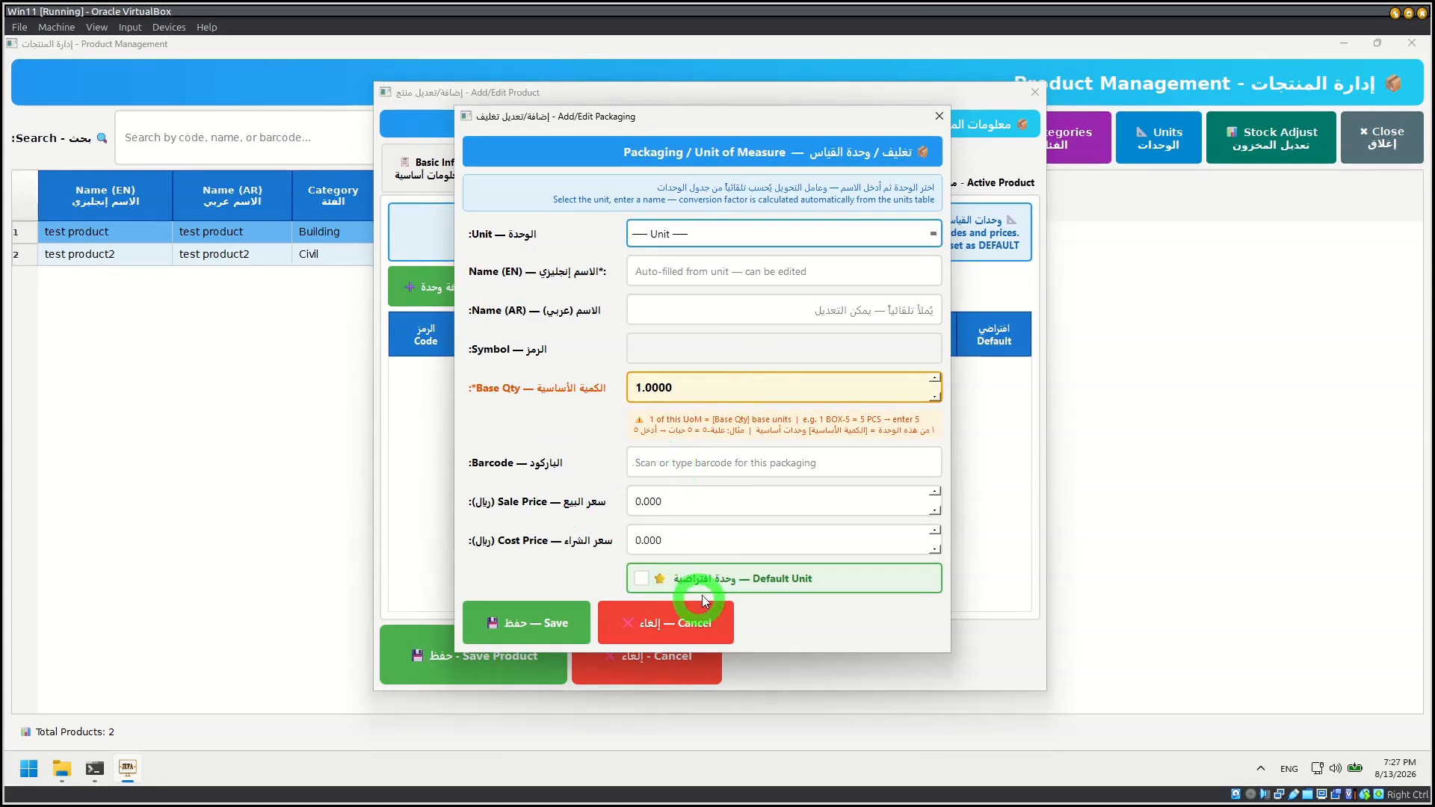
{"action": "left_click", "coordinate": [673, 498]}
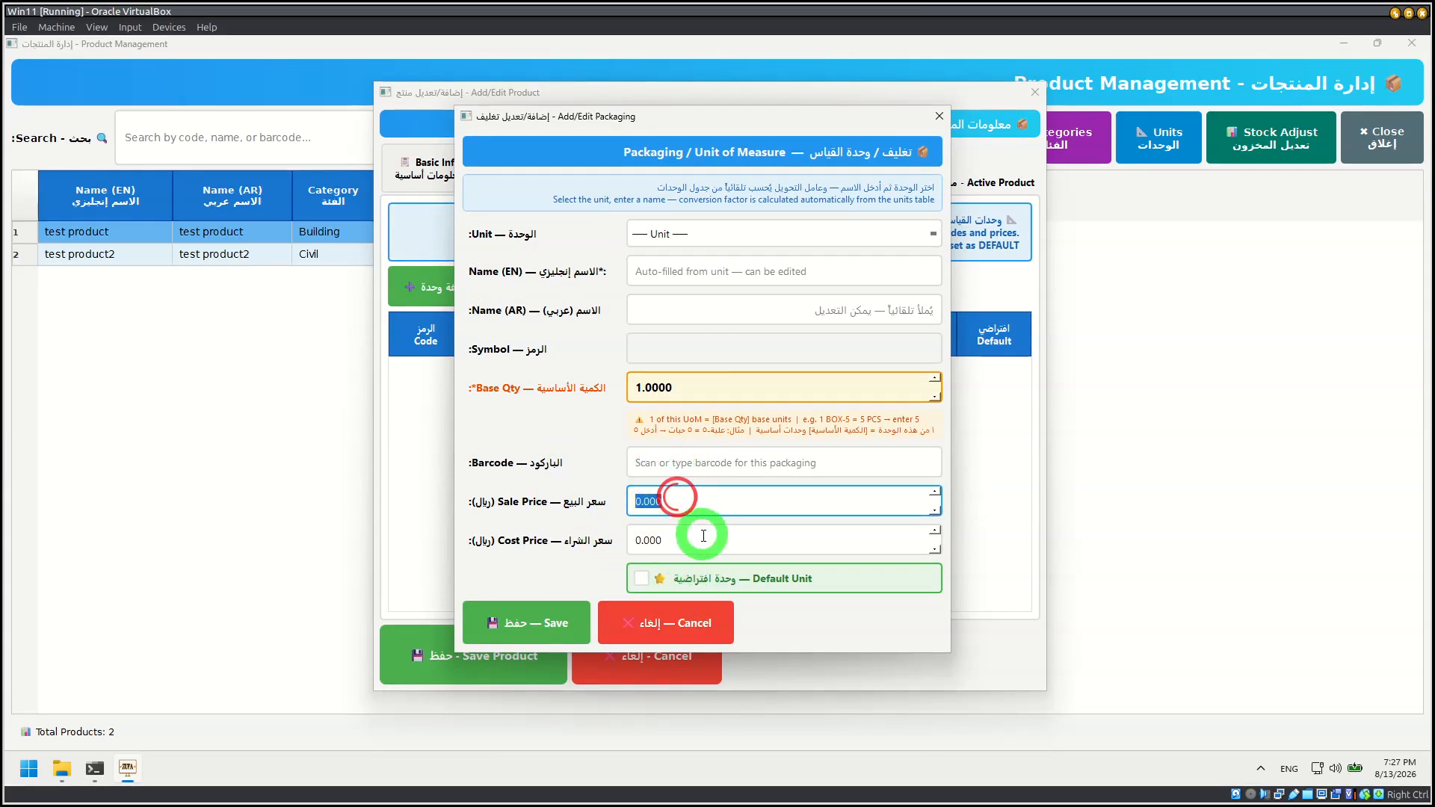
{"action": "left_click", "coordinate": [682, 538]}
{"action": "left_click", "coordinate": [699, 634]}
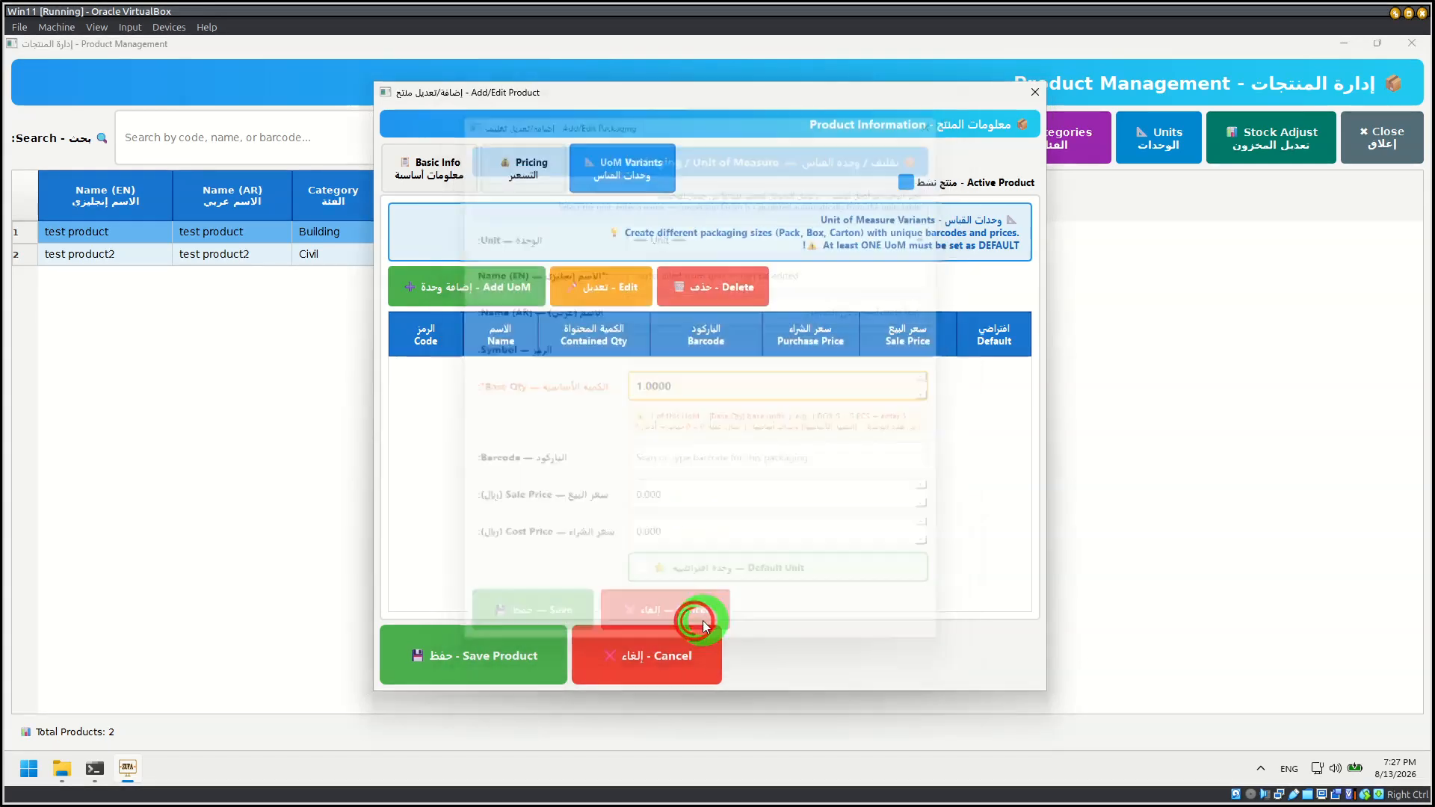
{"action": "left_click", "coordinate": [668, 653]}
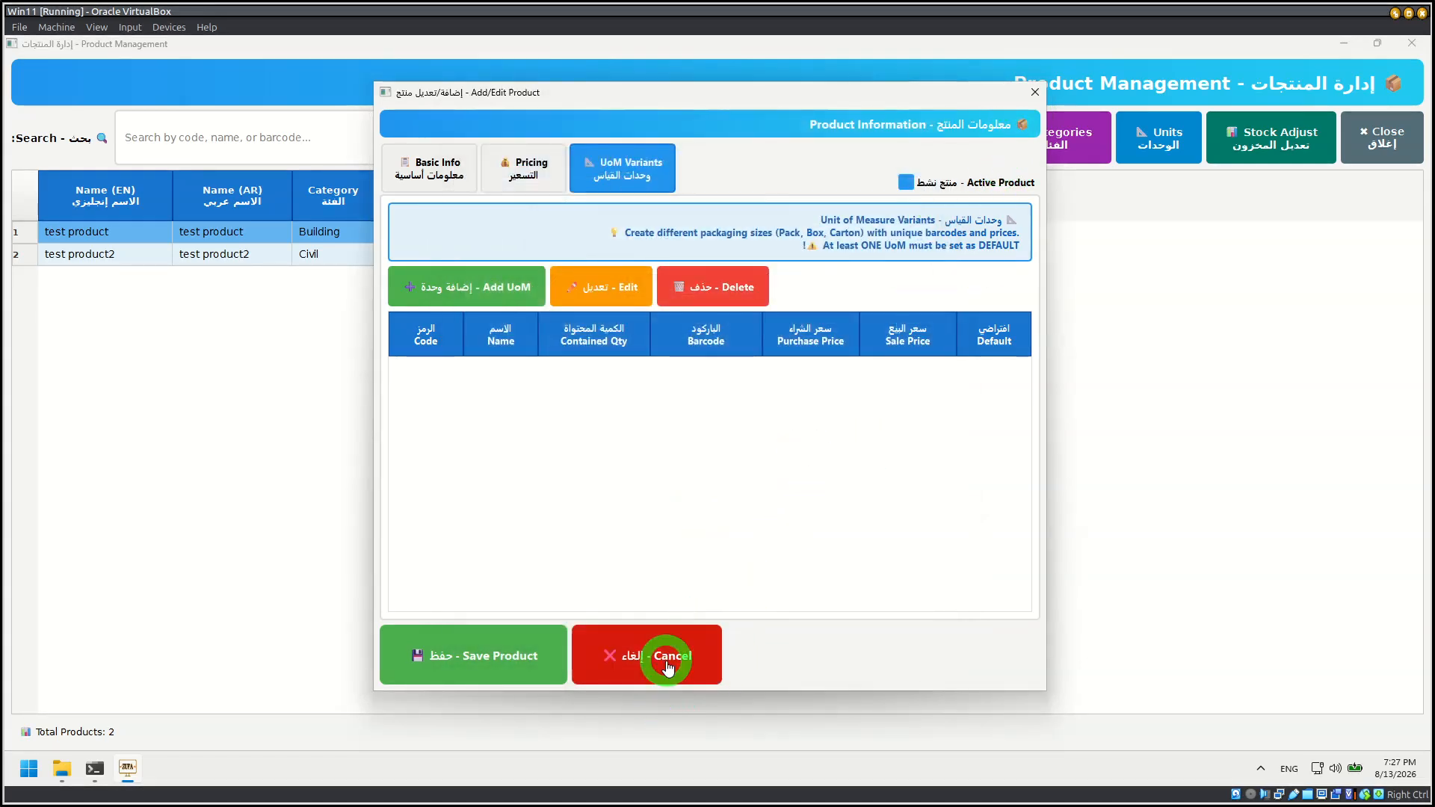
Step: View the blank form for adding a product, then cancel it and close product management
{"action": "left_click", "coordinate": [639, 149]}
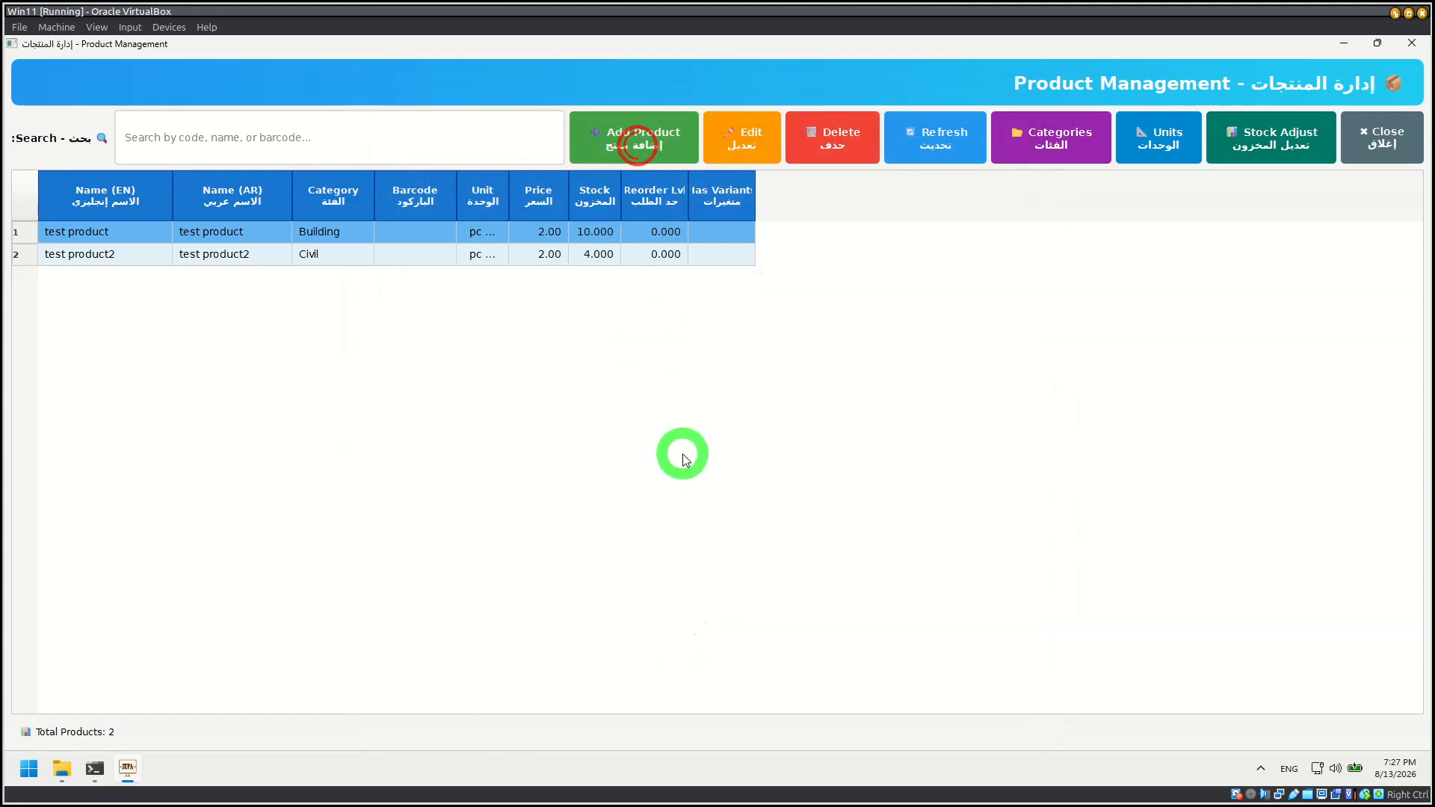
{"action": "left_click", "coordinate": [701, 682]}
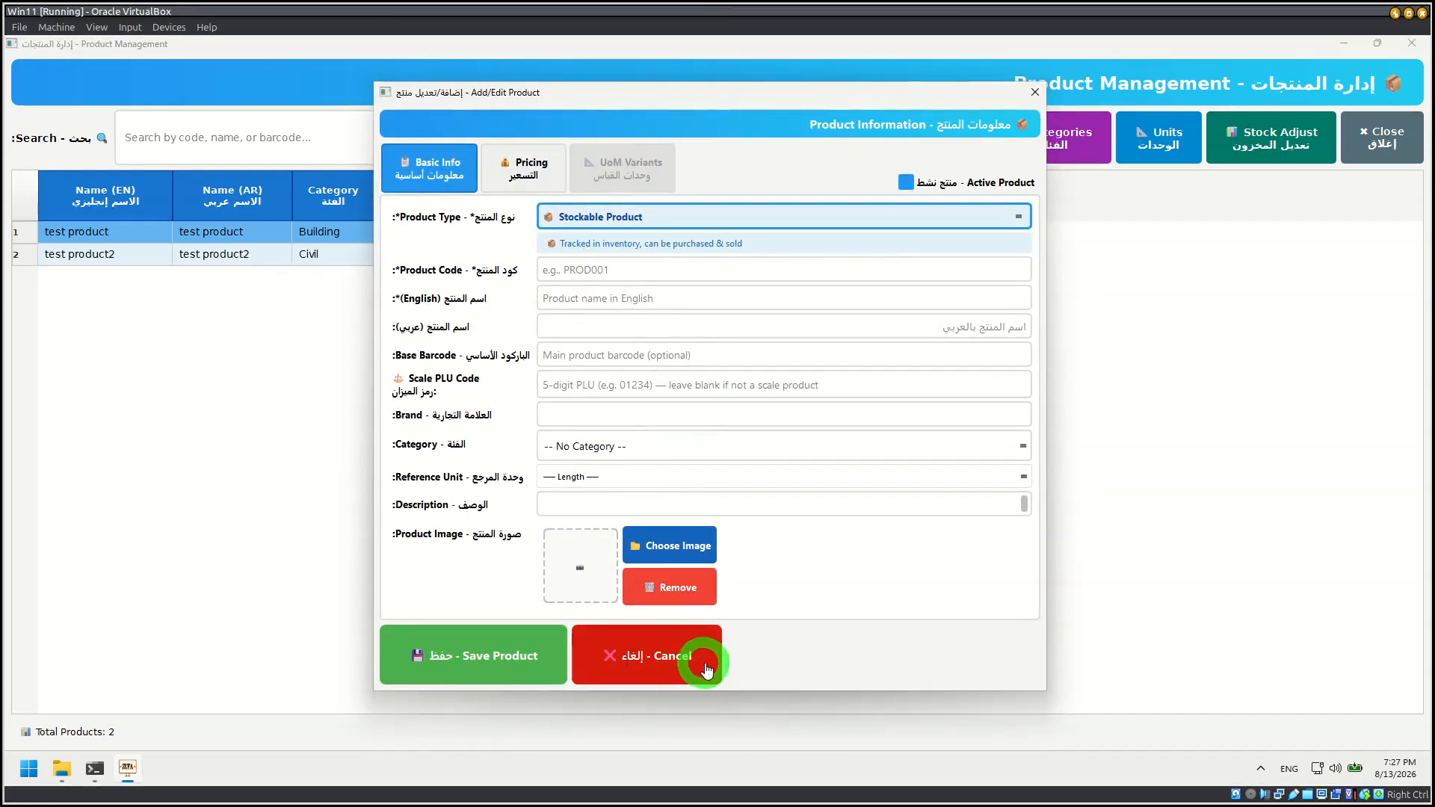
{"action": "left_click", "coordinate": [1398, 139]}
Step: Open purchase management and start a new purchase order
{"action": "left_click", "coordinate": [1312, 302]}
{"action": "left_click", "coordinate": [1189, 294]}
{"action": "left_click", "coordinate": [513, 315]}
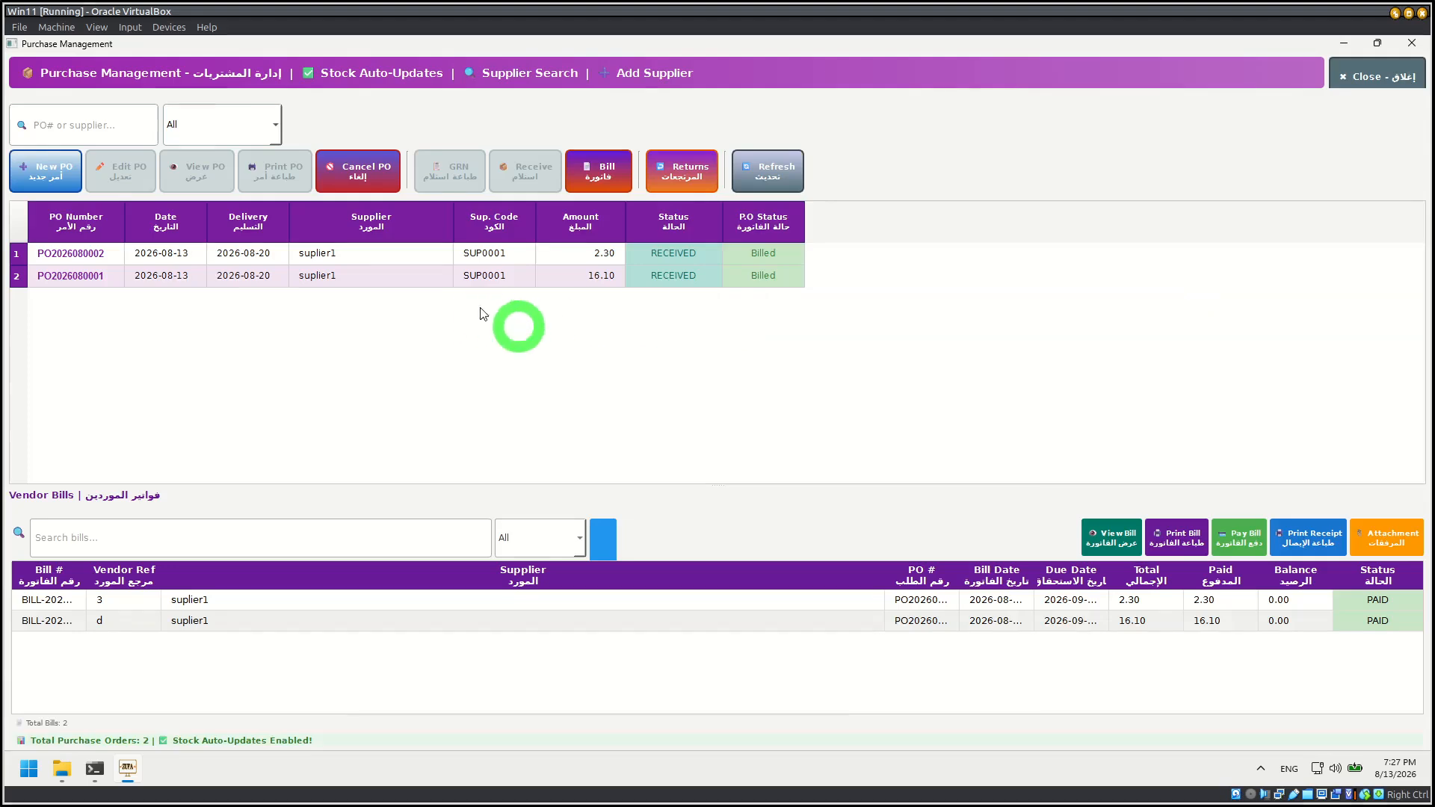
{"action": "left_click", "coordinate": [36, 169]}
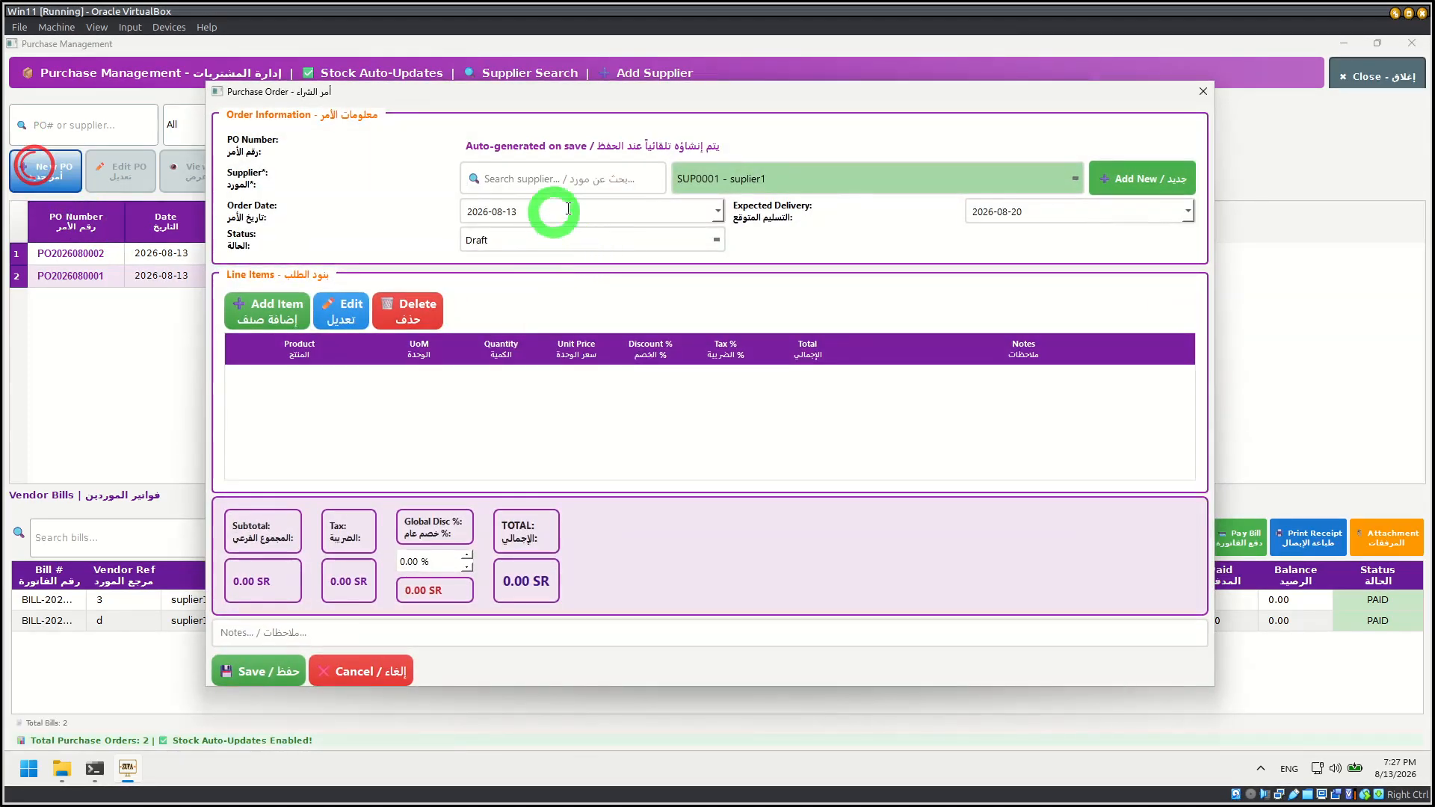
Step: Look over the purchase order's supplier choices and the form for adding a new supplier, then cancel that form
{"action": "left_click", "coordinate": [831, 177]}
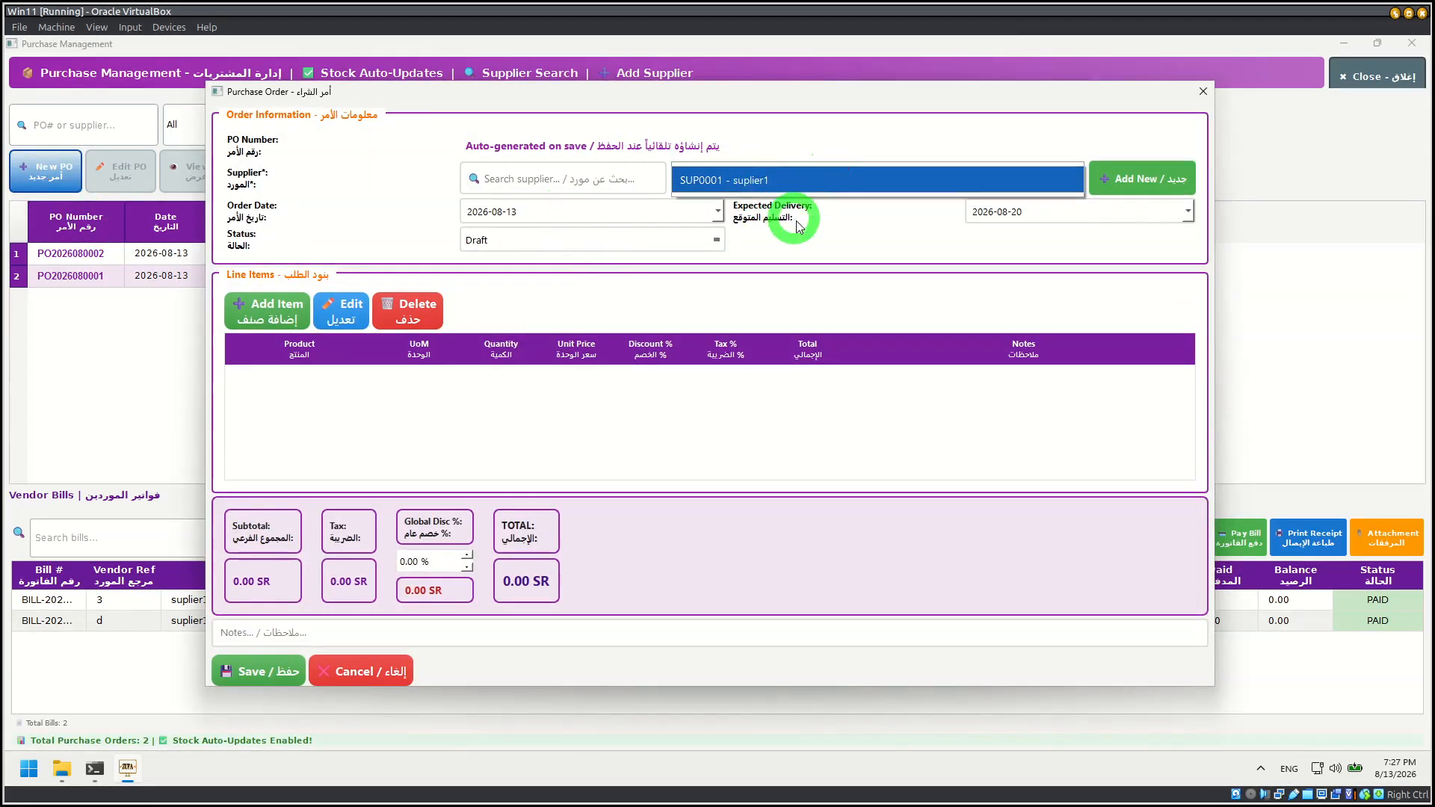
{"action": "left_click", "coordinate": [871, 284]}
{"action": "left_click", "coordinate": [1155, 178]}
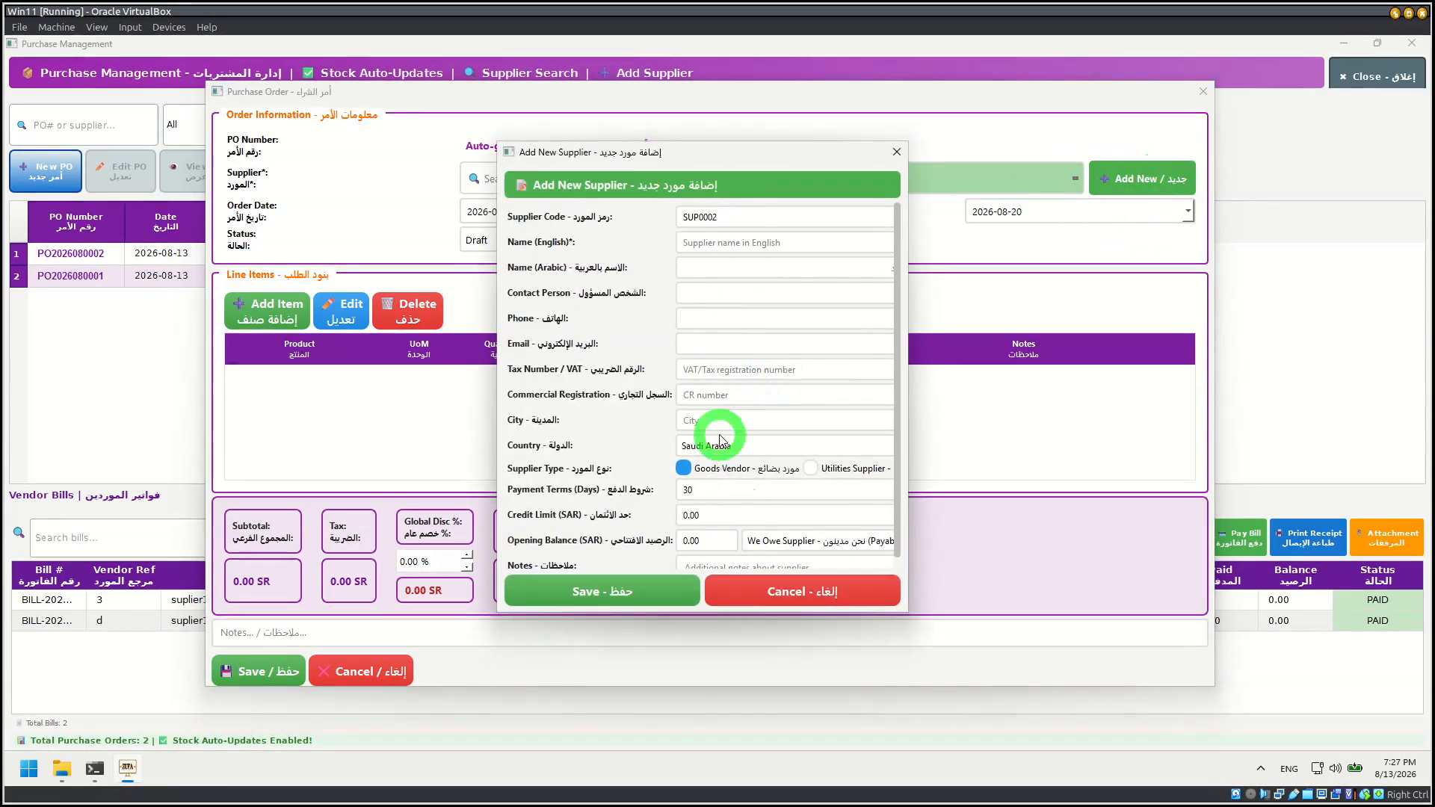
{"action": "left_click", "coordinate": [789, 589]}
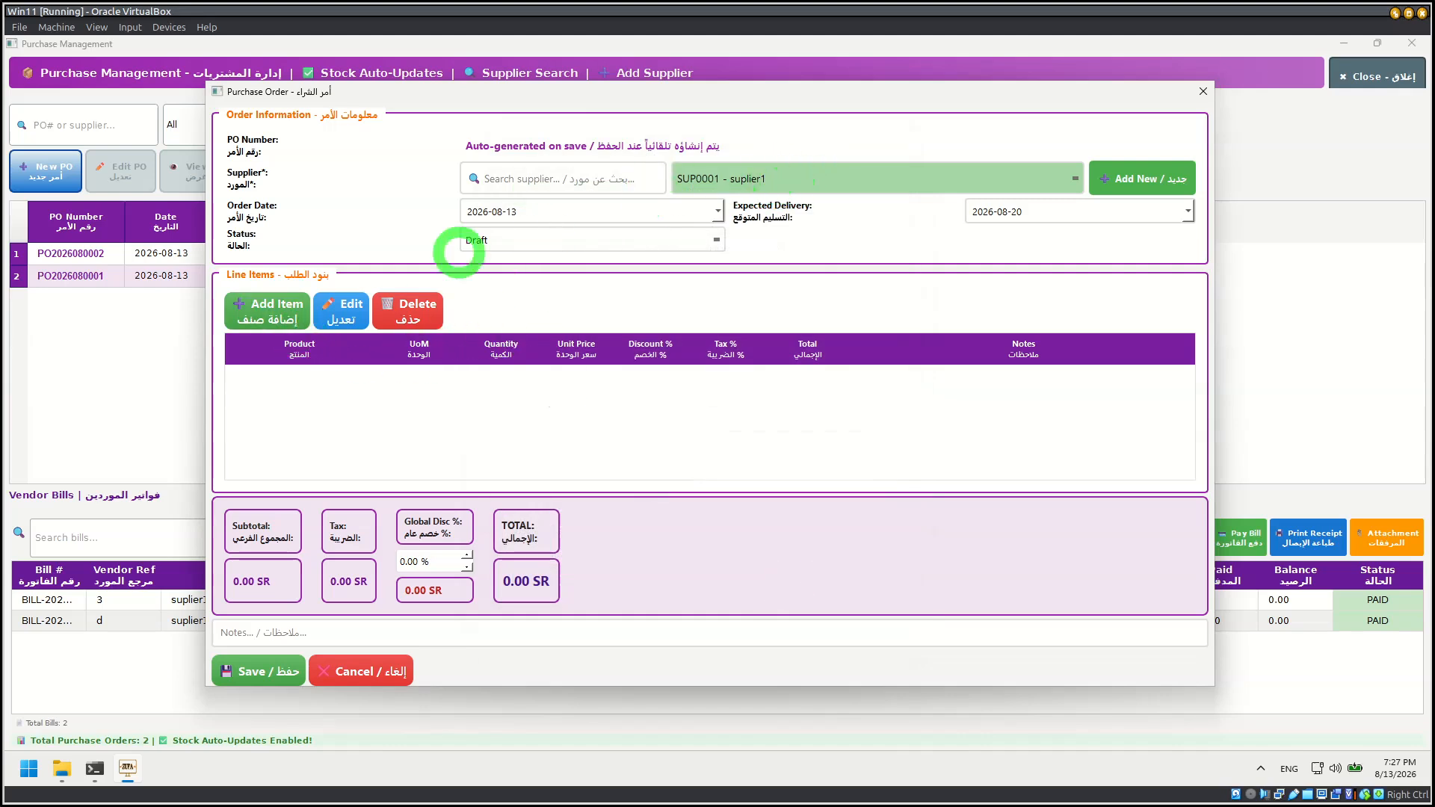
Step: Add test product2 to the purchase order with a quantity of 10, keeping the base unit and default unit price
{"action": "left_click", "coordinate": [269, 310]}
{"action": "left_click", "coordinate": [552, 291]}
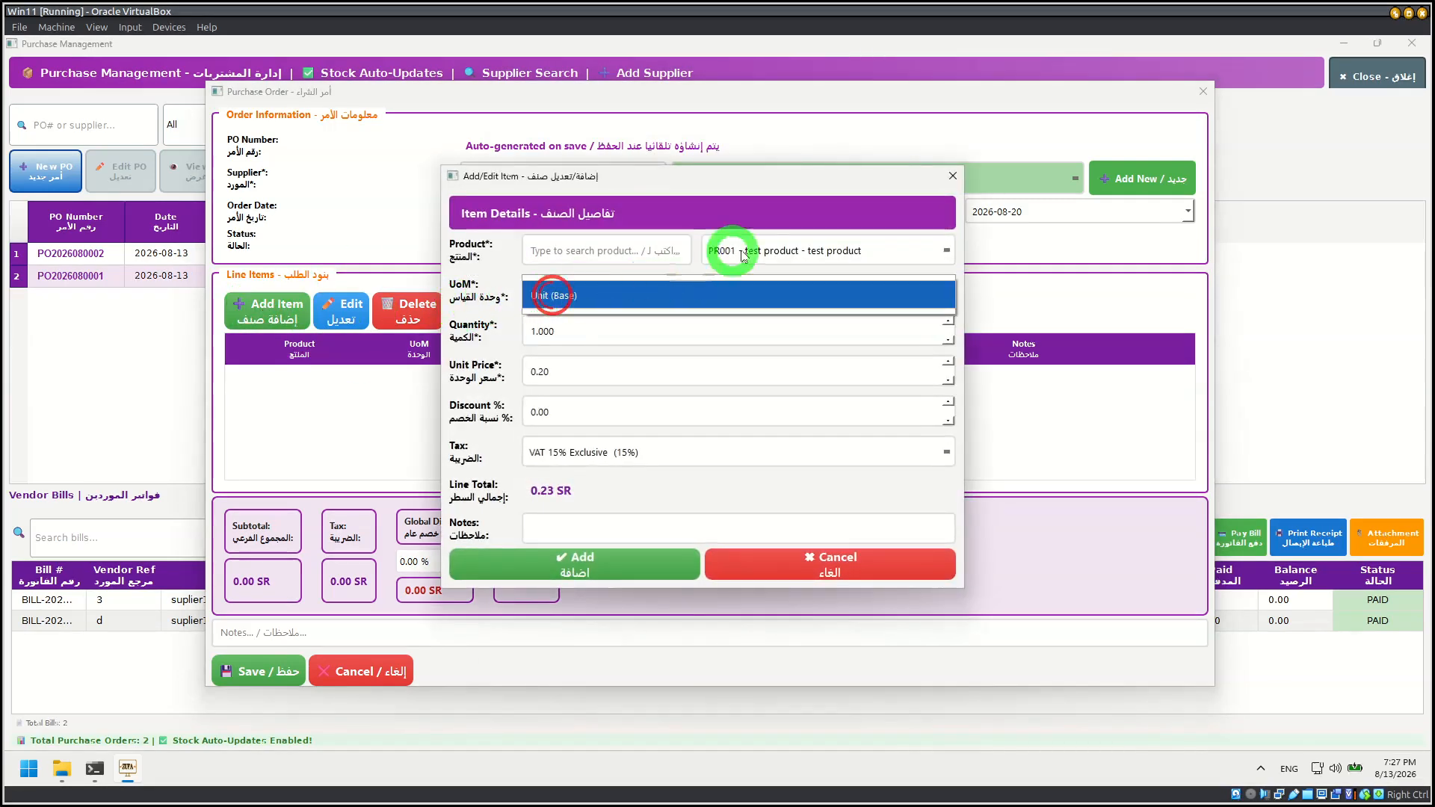
{"action": "left_click", "coordinate": [766, 252]}
{"action": "left_click", "coordinate": [751, 282]}
{"action": "double_click", "coordinate": [570, 334]}
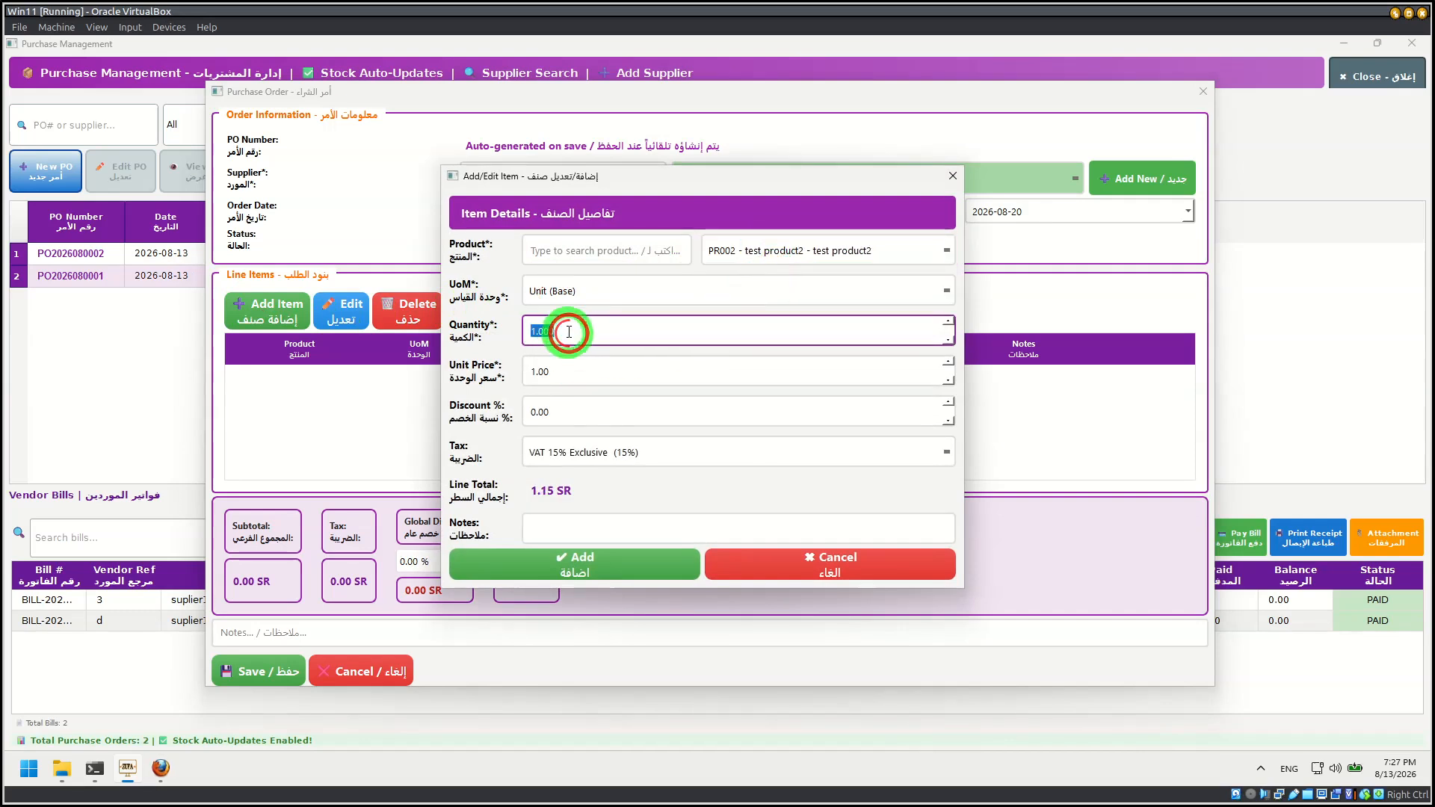
{"action": "type", "text": "10"}
{"action": "left_click", "coordinate": [530, 362]}
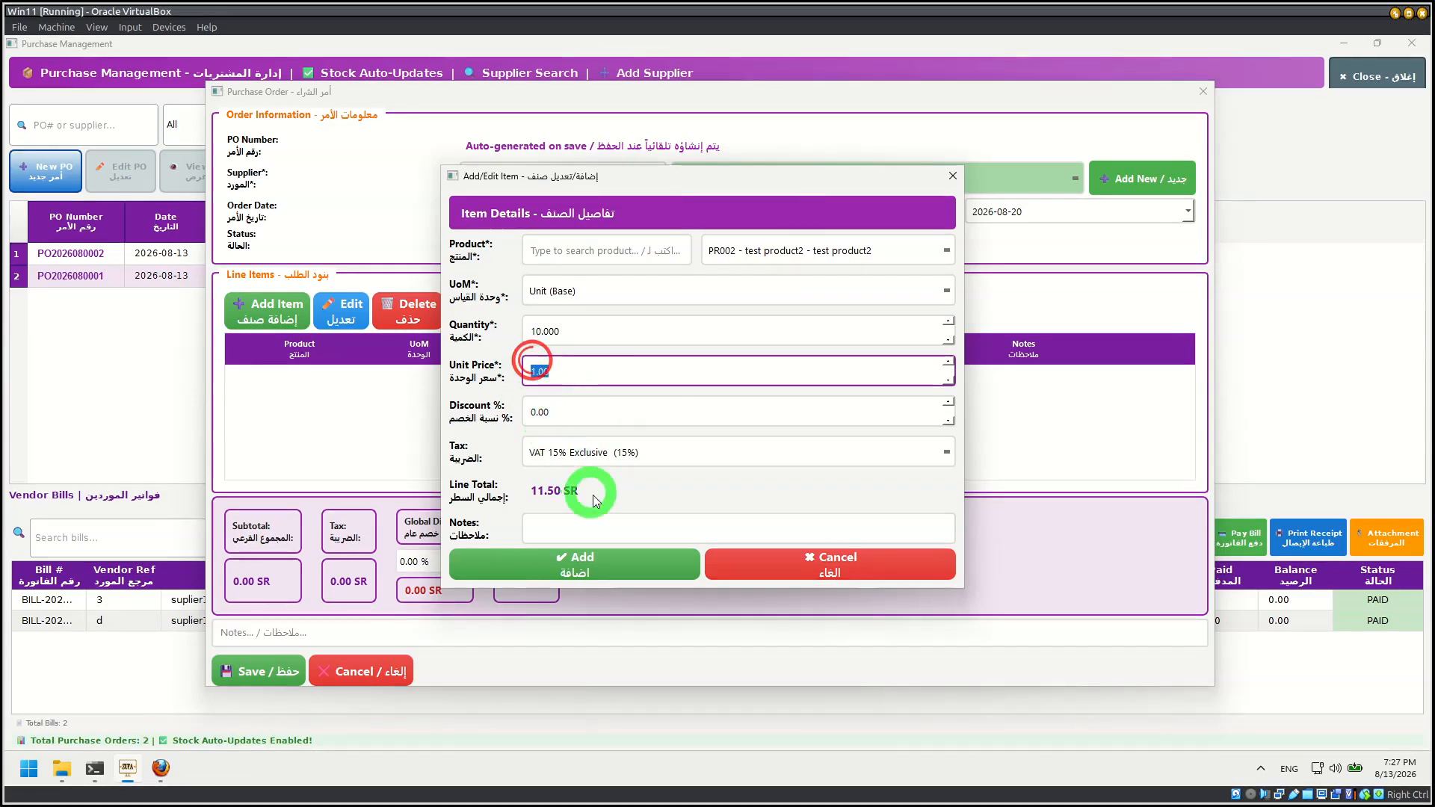
{"action": "left_click", "coordinate": [576, 568]}
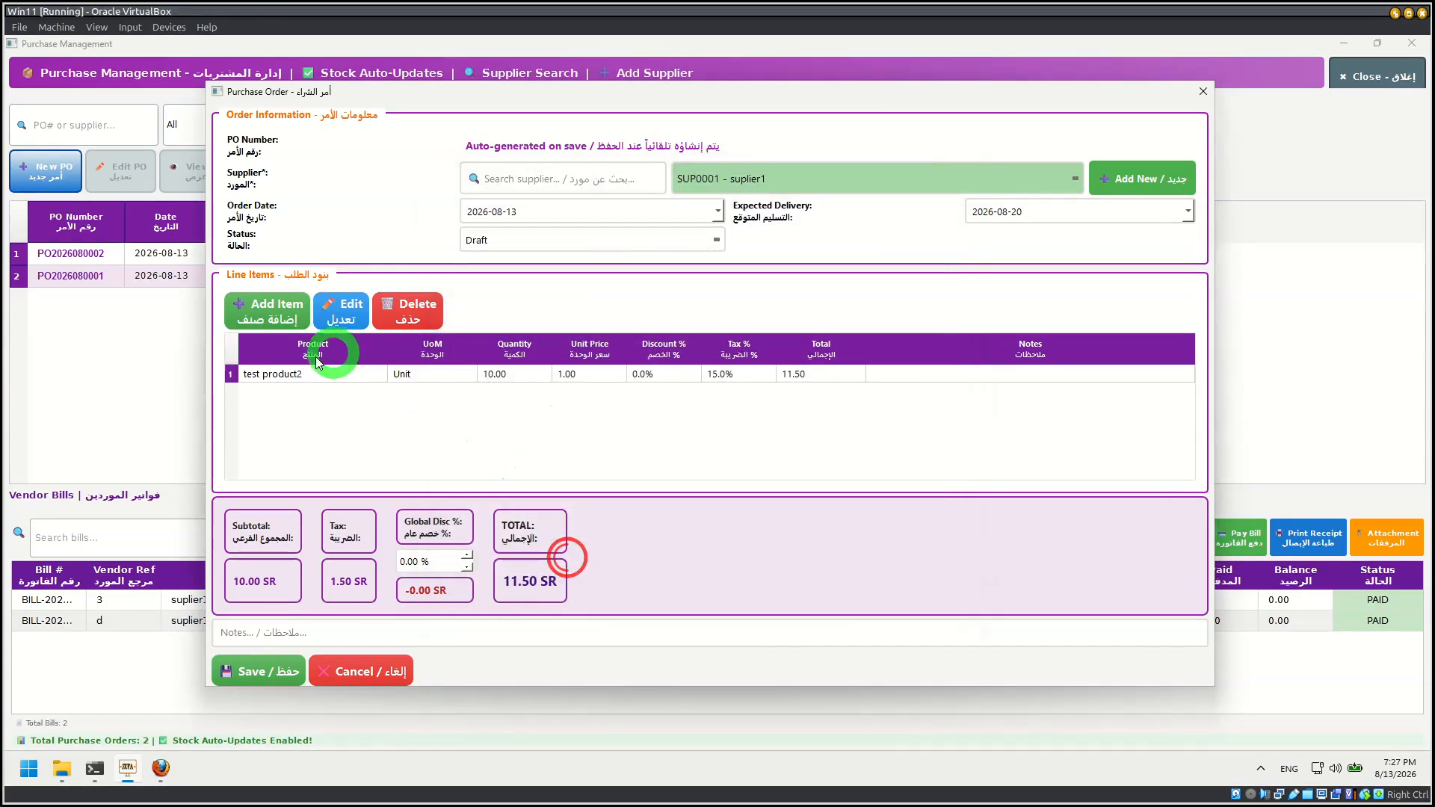
Step: Set the purchase order's status to Approved and save the order
{"action": "left_click", "coordinate": [486, 239]}
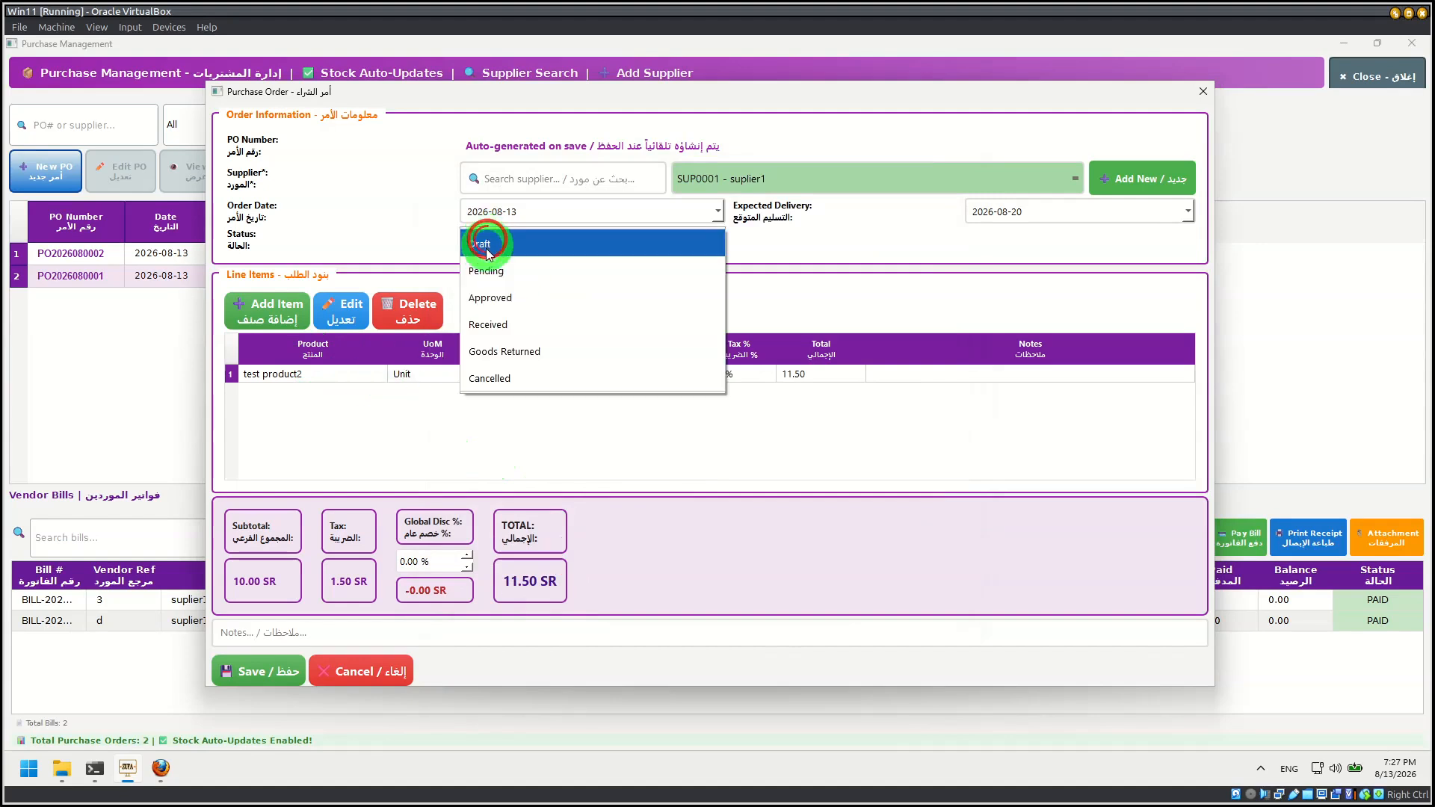
{"action": "left_click", "coordinate": [509, 307]}
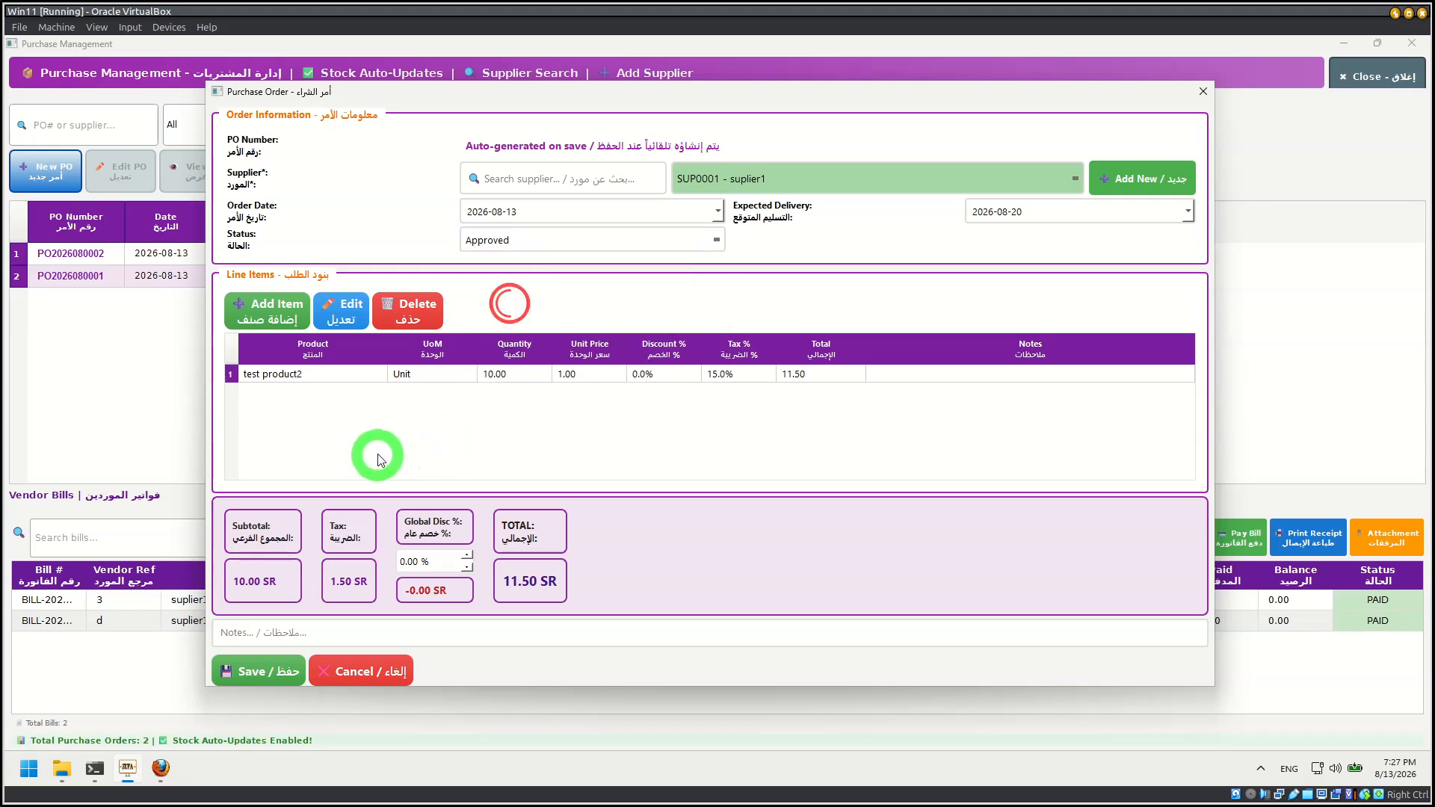
{"action": "left_click", "coordinate": [268, 675]}
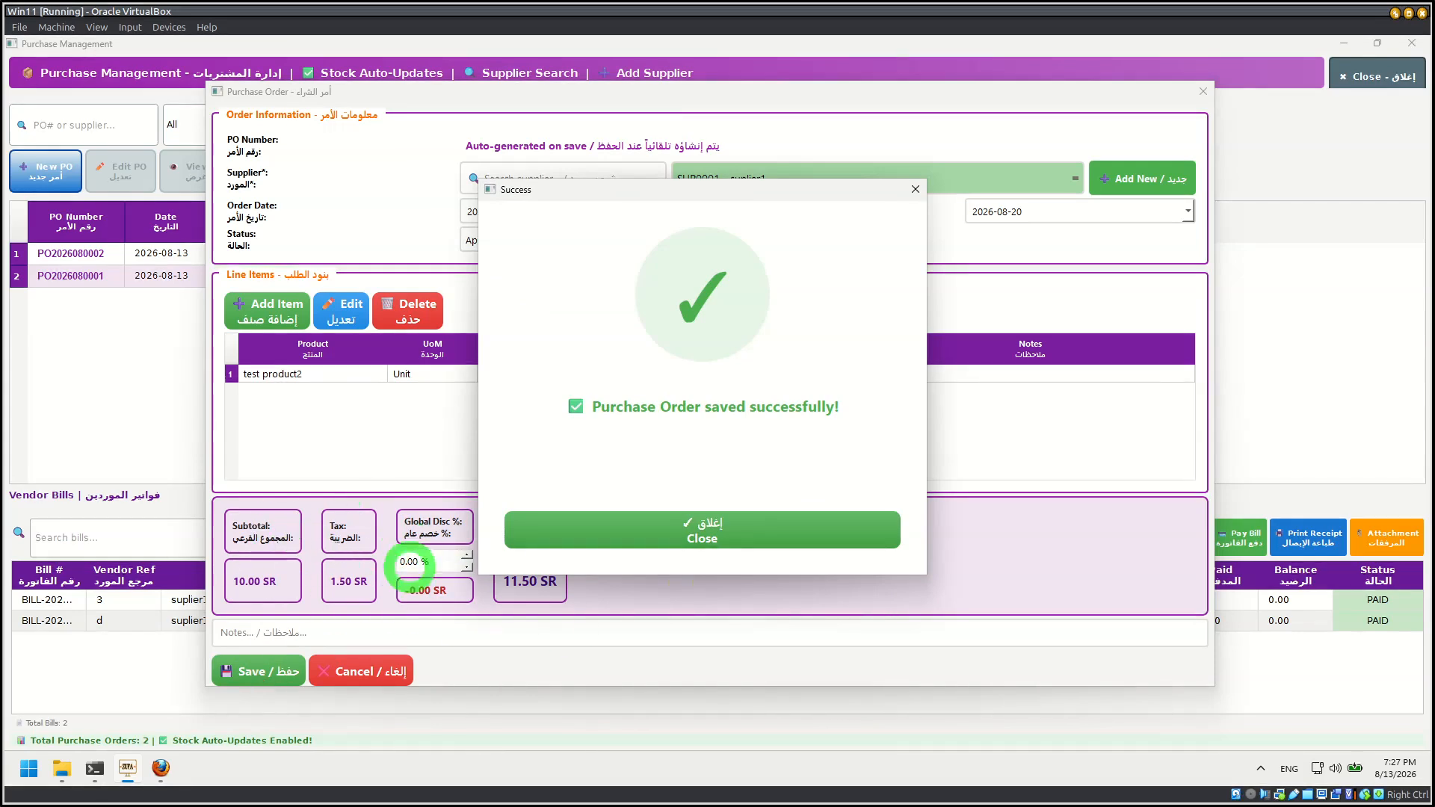
{"action": "left_click", "coordinate": [650, 531]}
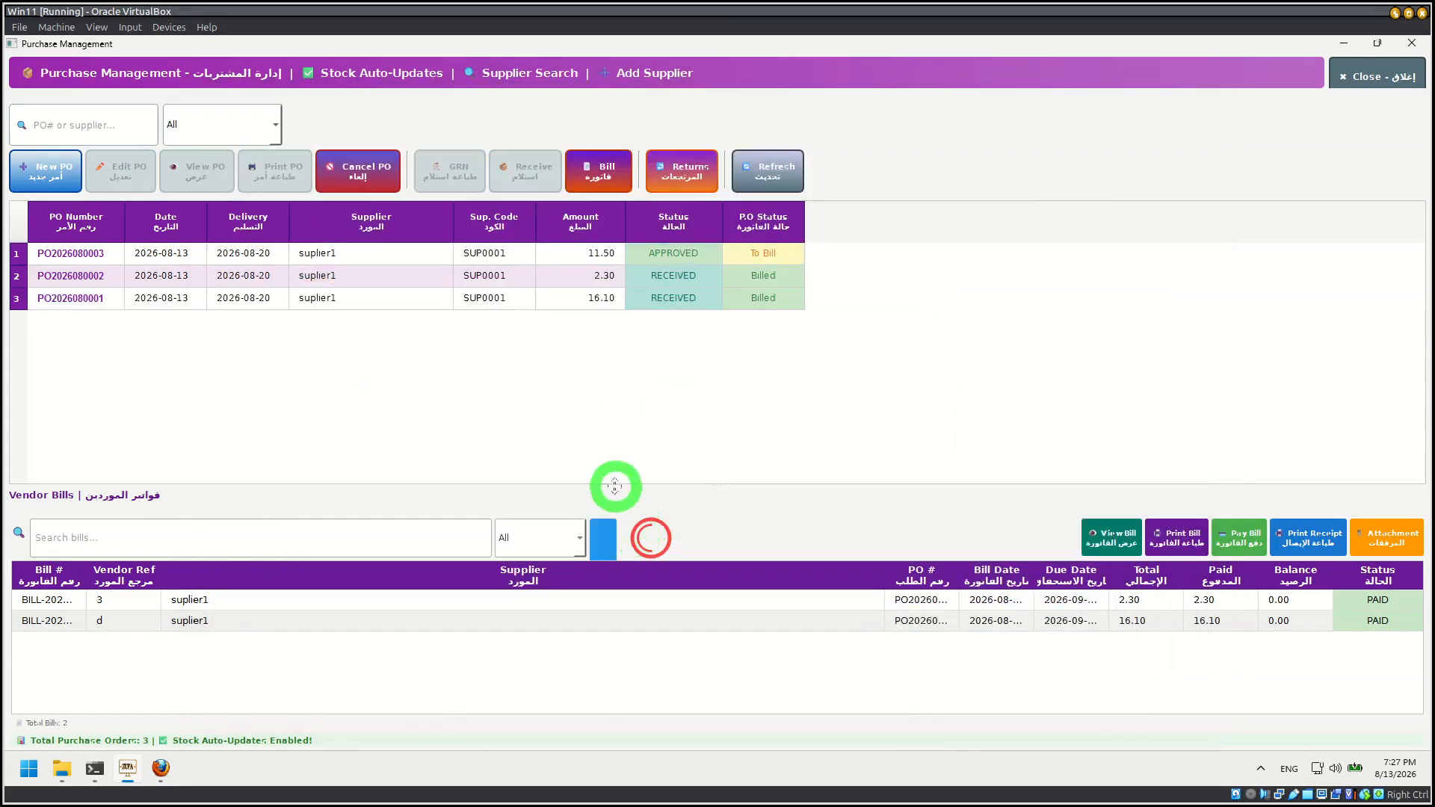
Step: Receive all 10 units of test product2 on the approved purchase order and update the stock
{"action": "left_click", "coordinate": [632, 253]}
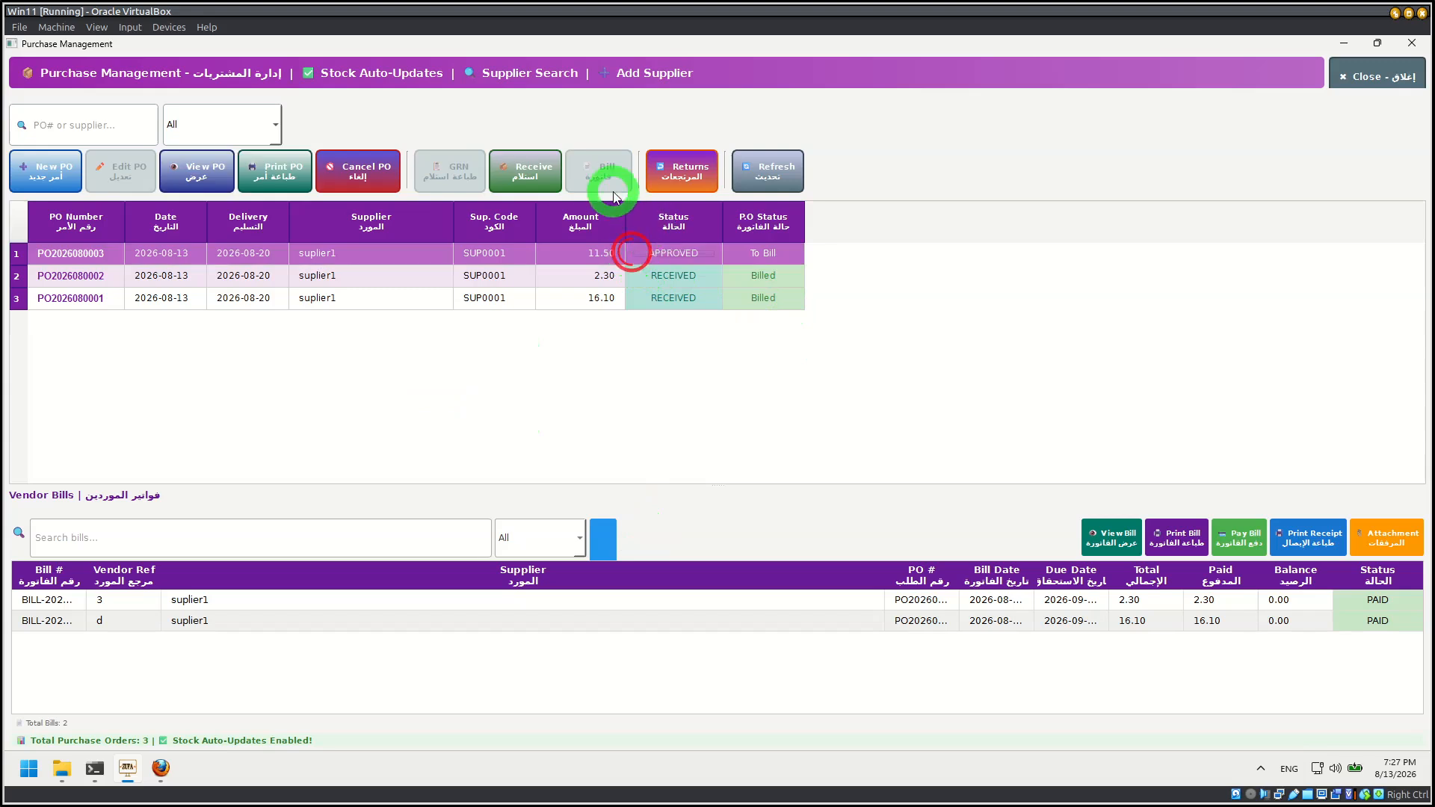
{"action": "left_click", "coordinate": [532, 177]}
{"action": "left_click", "coordinate": [897, 262]}
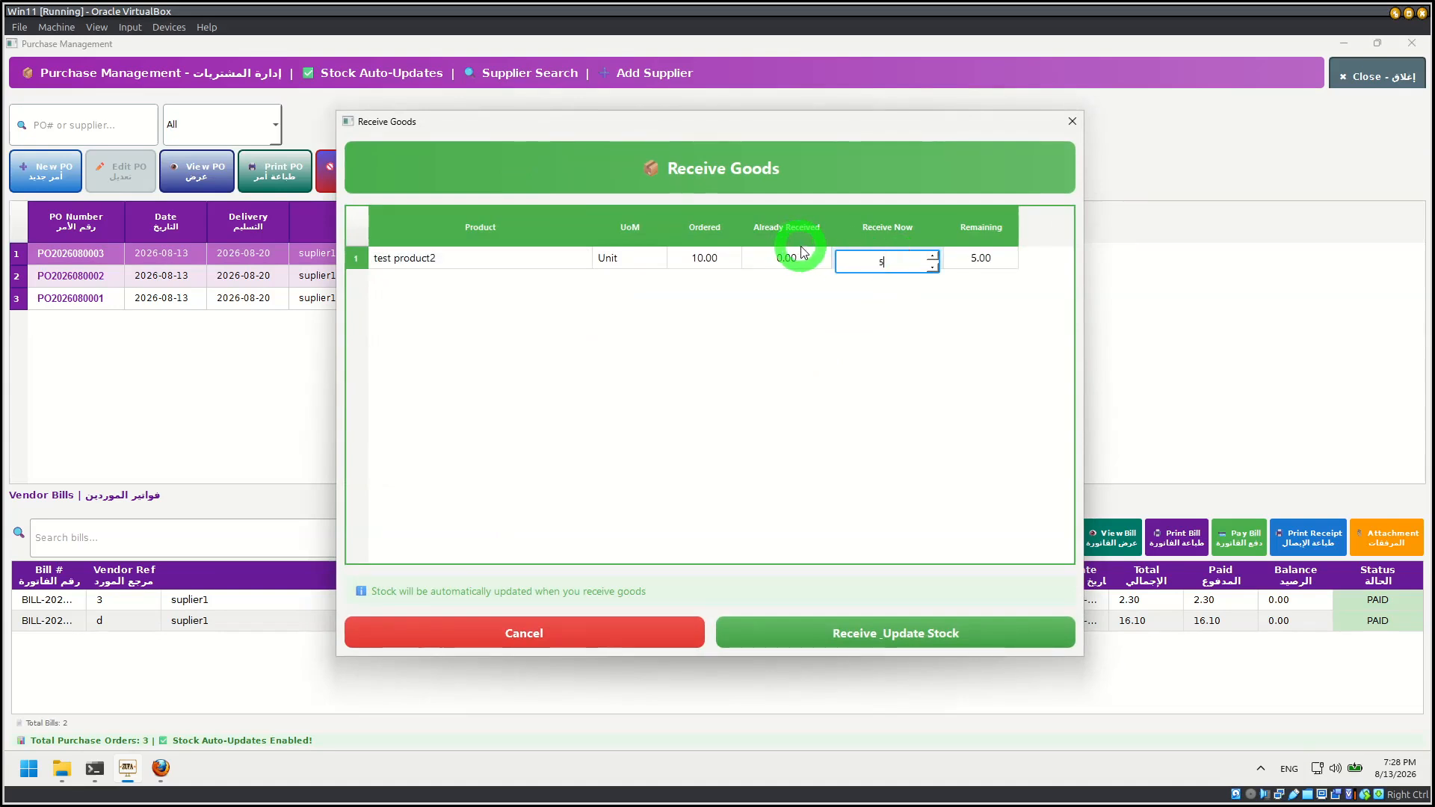
{"action": "type", "text": "10"}
{"action": "left_click", "coordinate": [889, 425]}
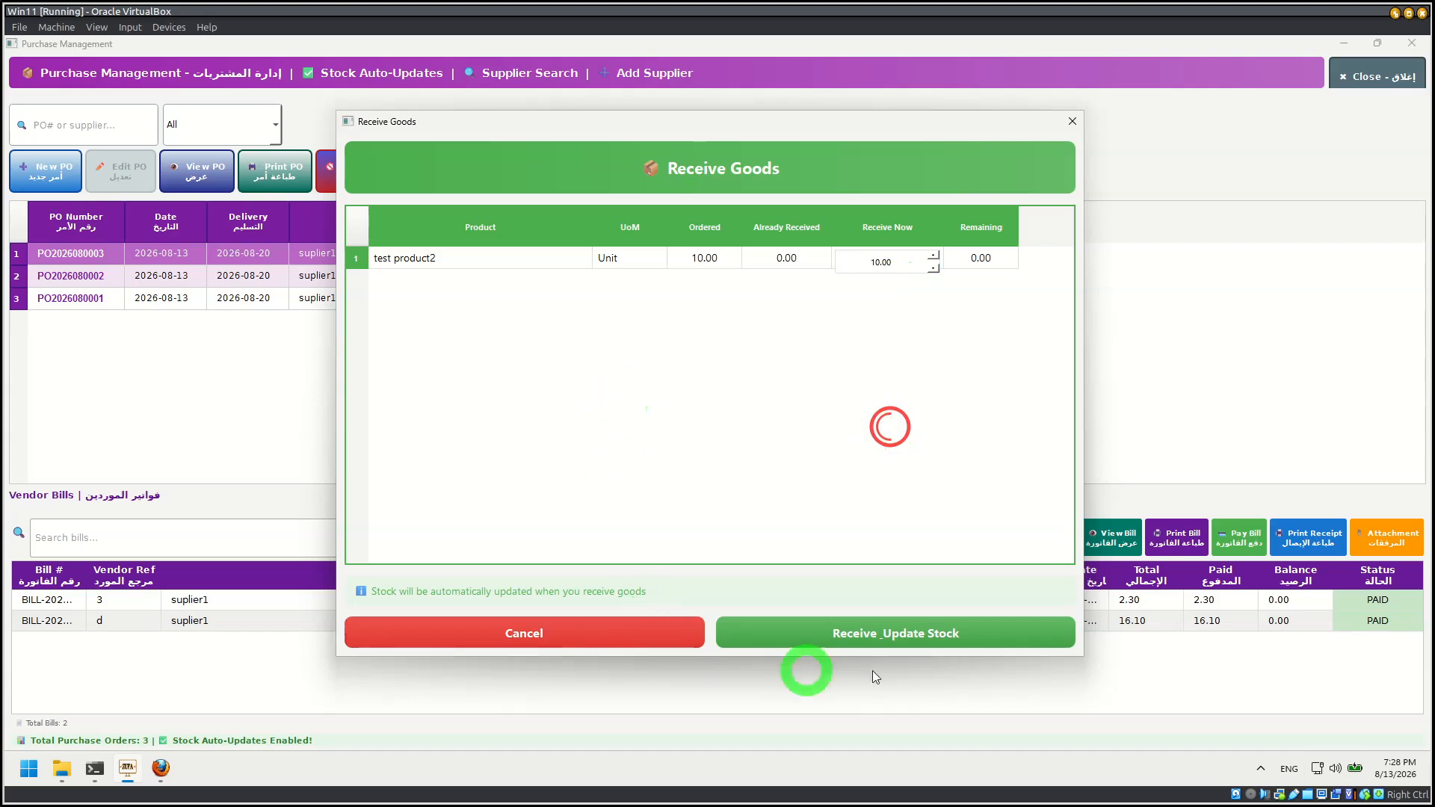
{"action": "left_click", "coordinate": [901, 641]}
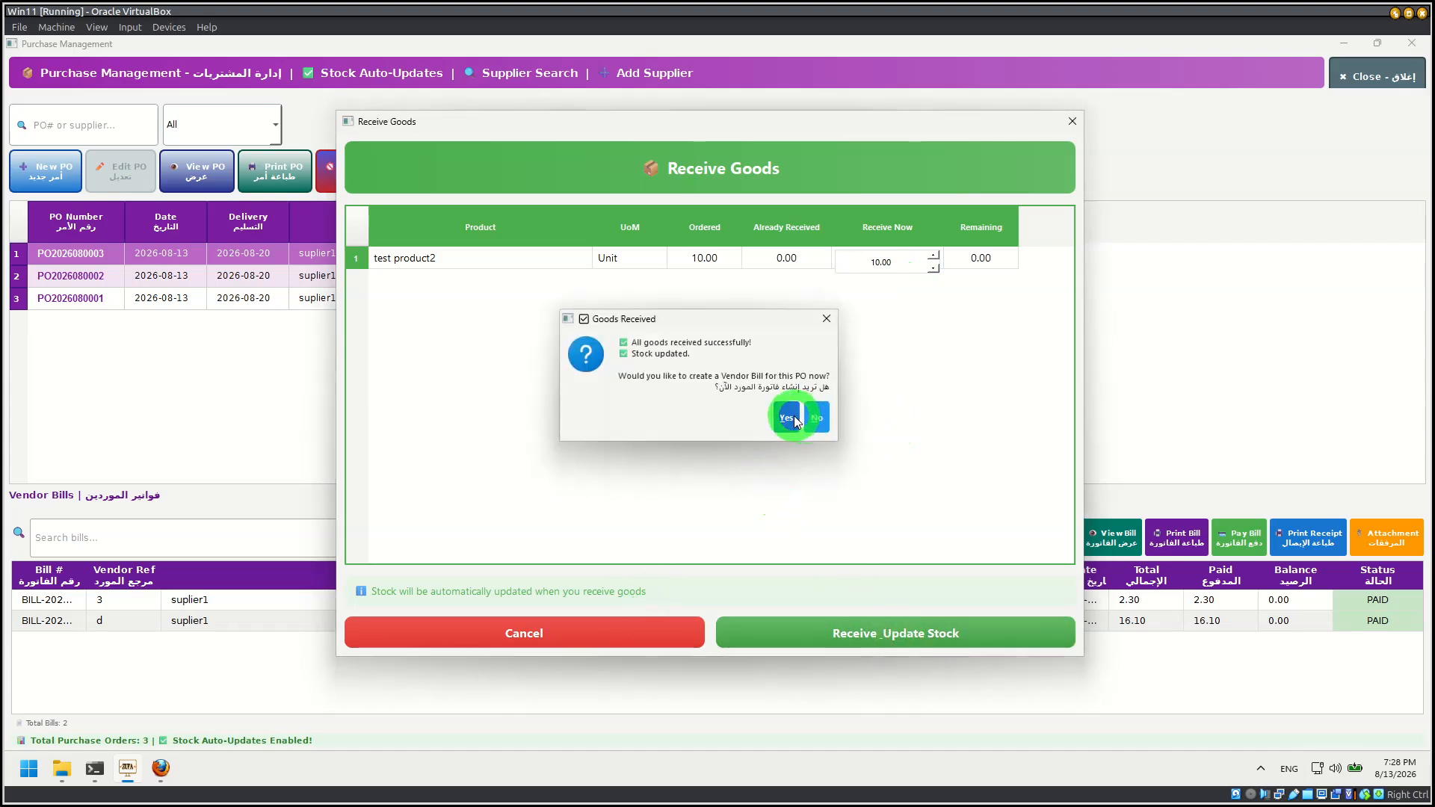
Step: Create a vendor bill for the received goods with vendor invoice reference fff and save it
{"action": "left_click", "coordinate": [790, 416]}
{"action": "left_click", "coordinate": [557, 261]}
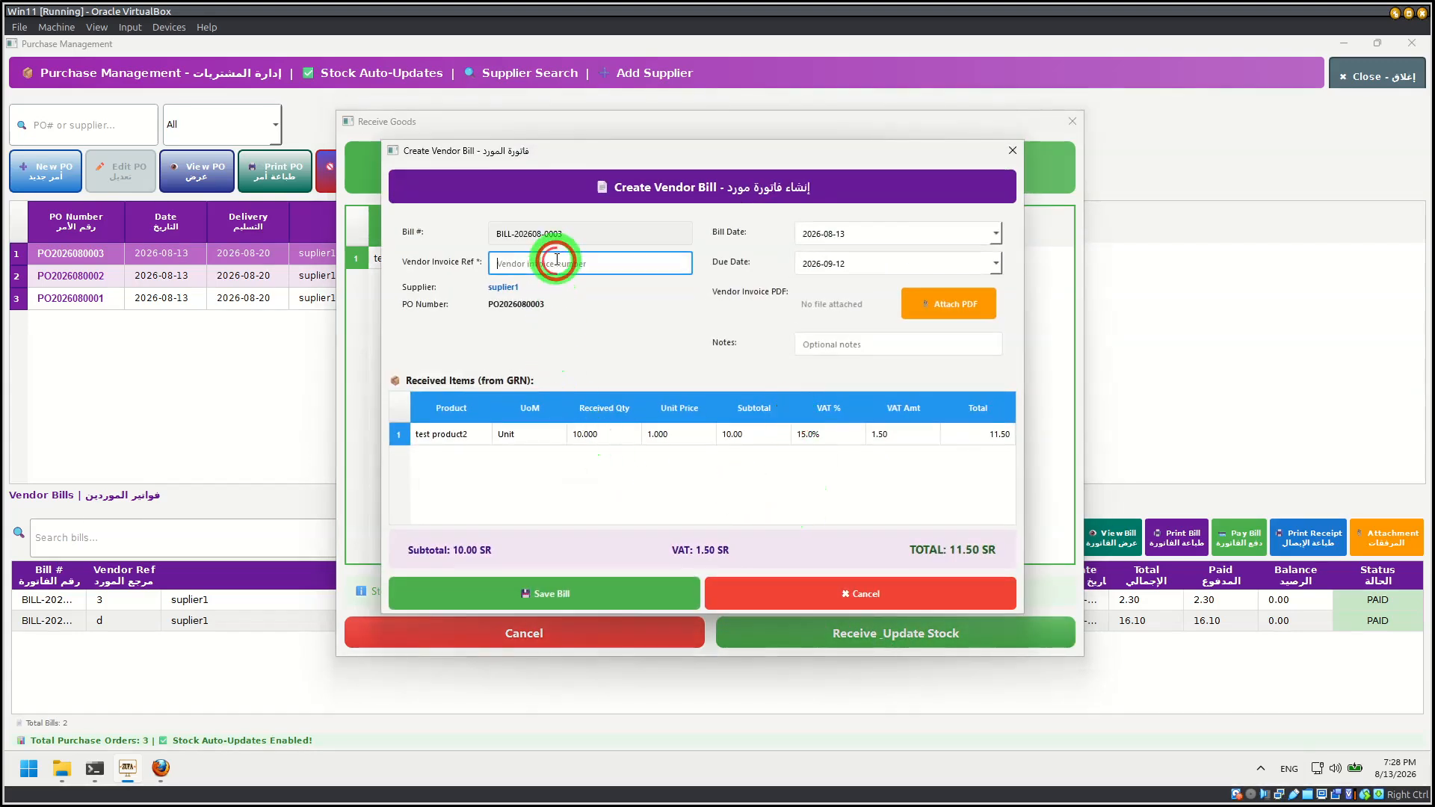
{"action": "type", "text": "ff"}
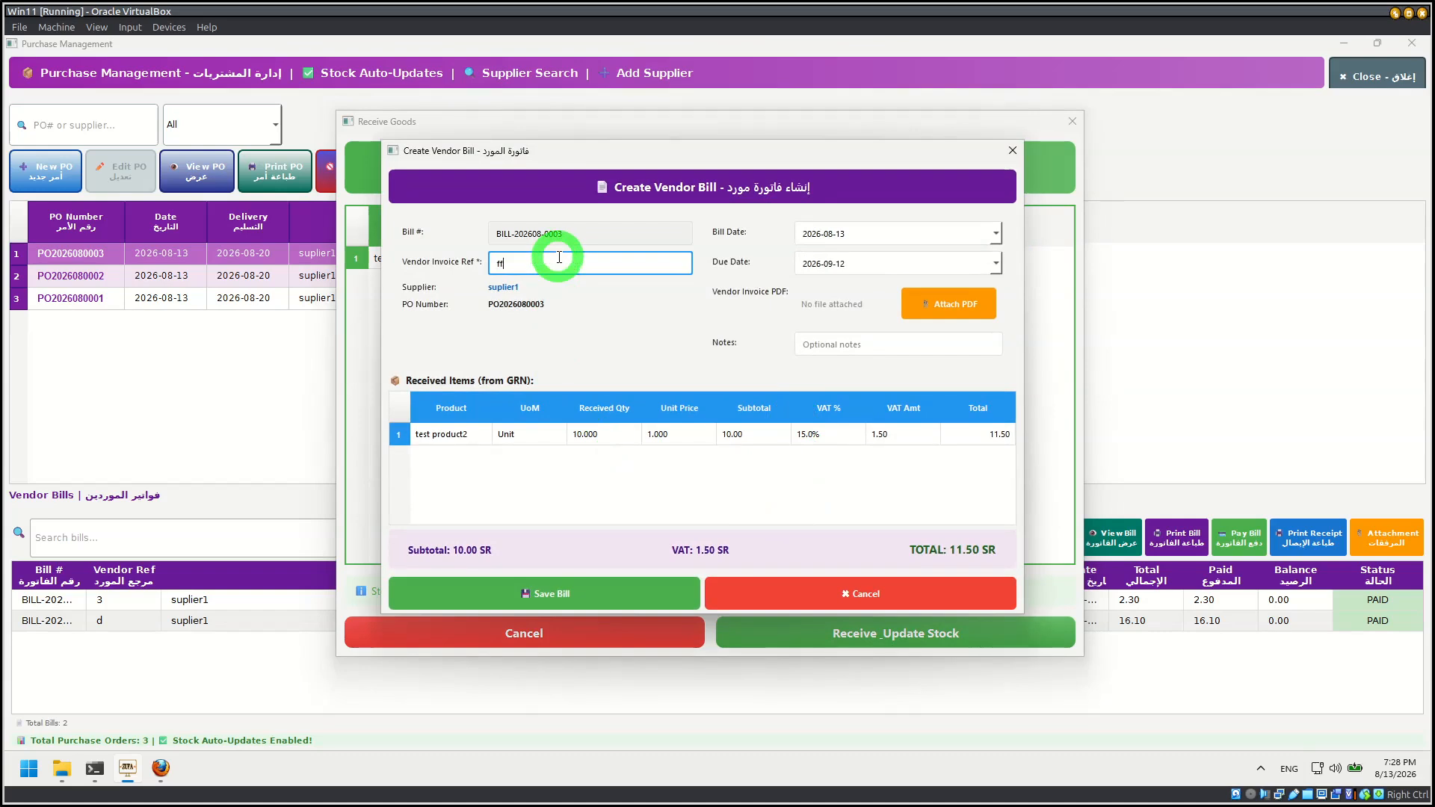
{"action": "type", "text": "f"}
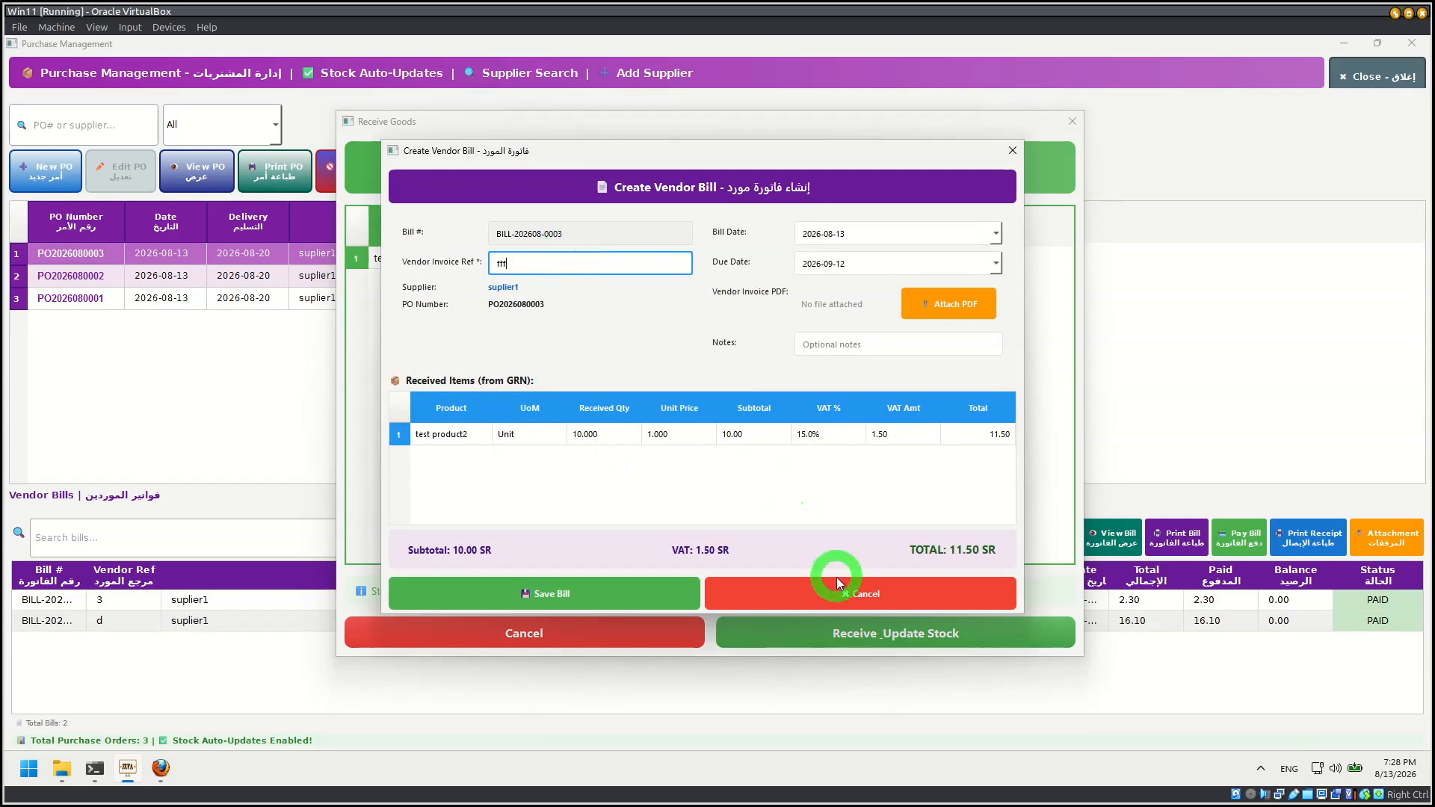
{"action": "left_click", "coordinate": [597, 595]}
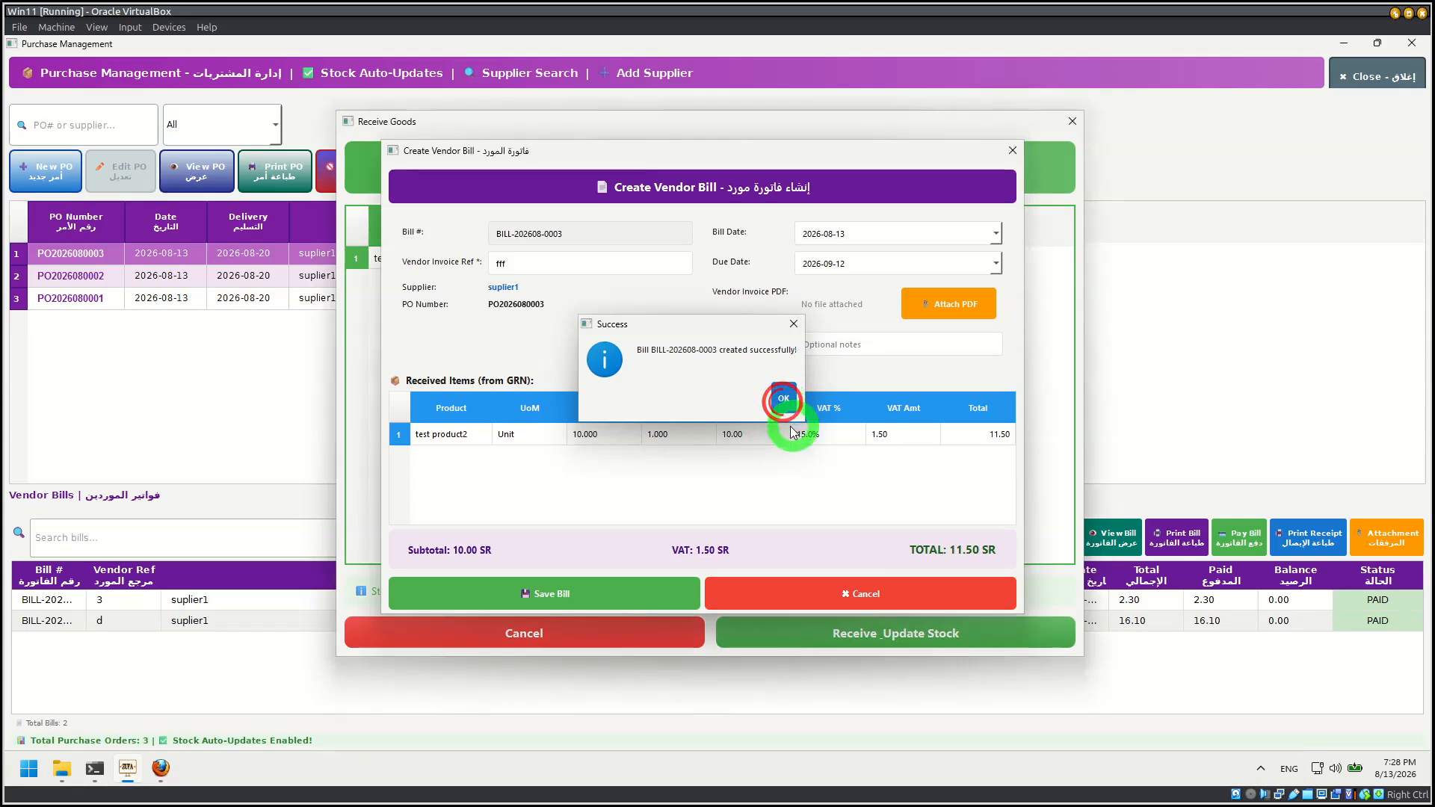
{"action": "left_click", "coordinate": [783, 400]}
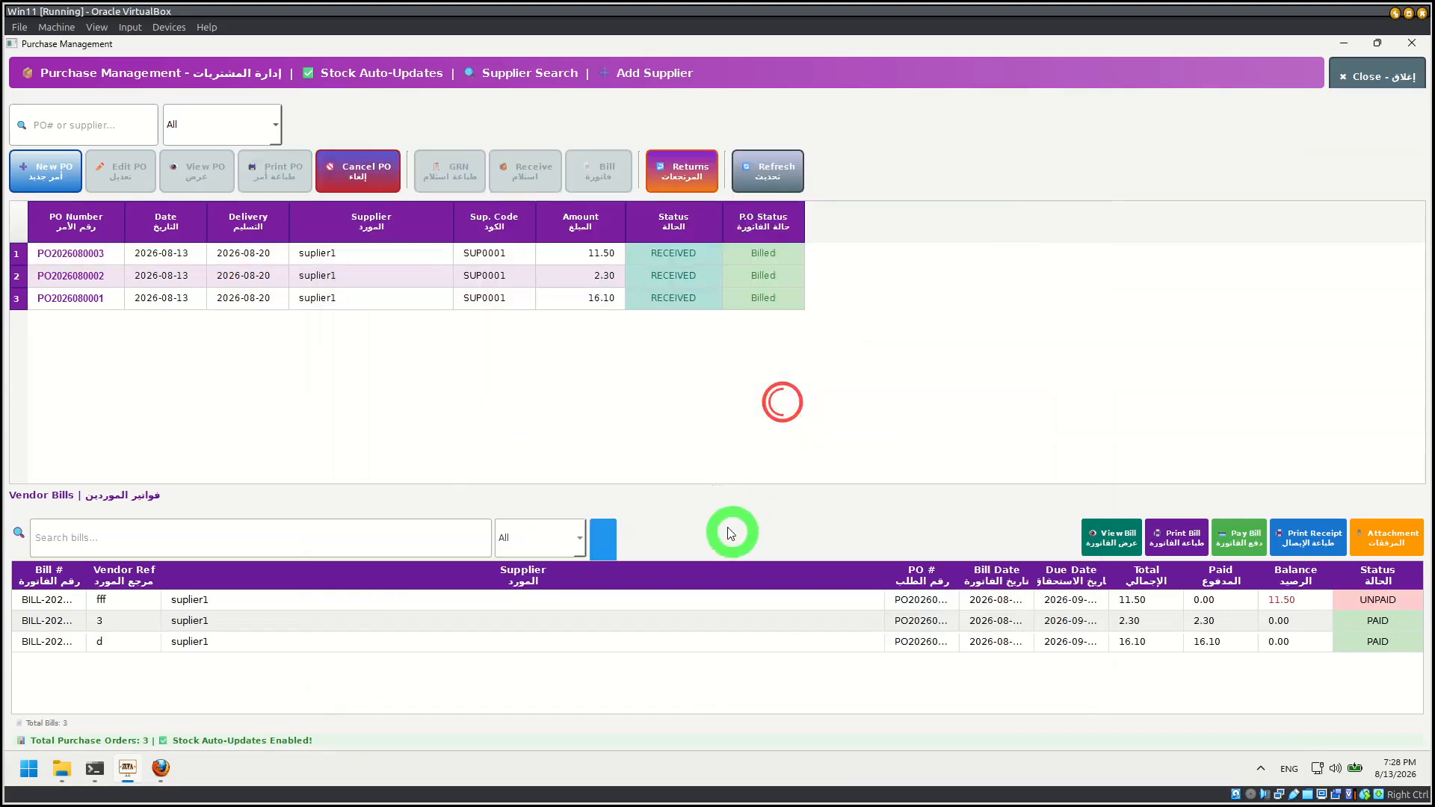
Step: Pay the unpaid vendor bill with reference fff in full by bank transfer from the Ahli Bank account and display its receipt
{"action": "left_click", "coordinate": [1163, 602]}
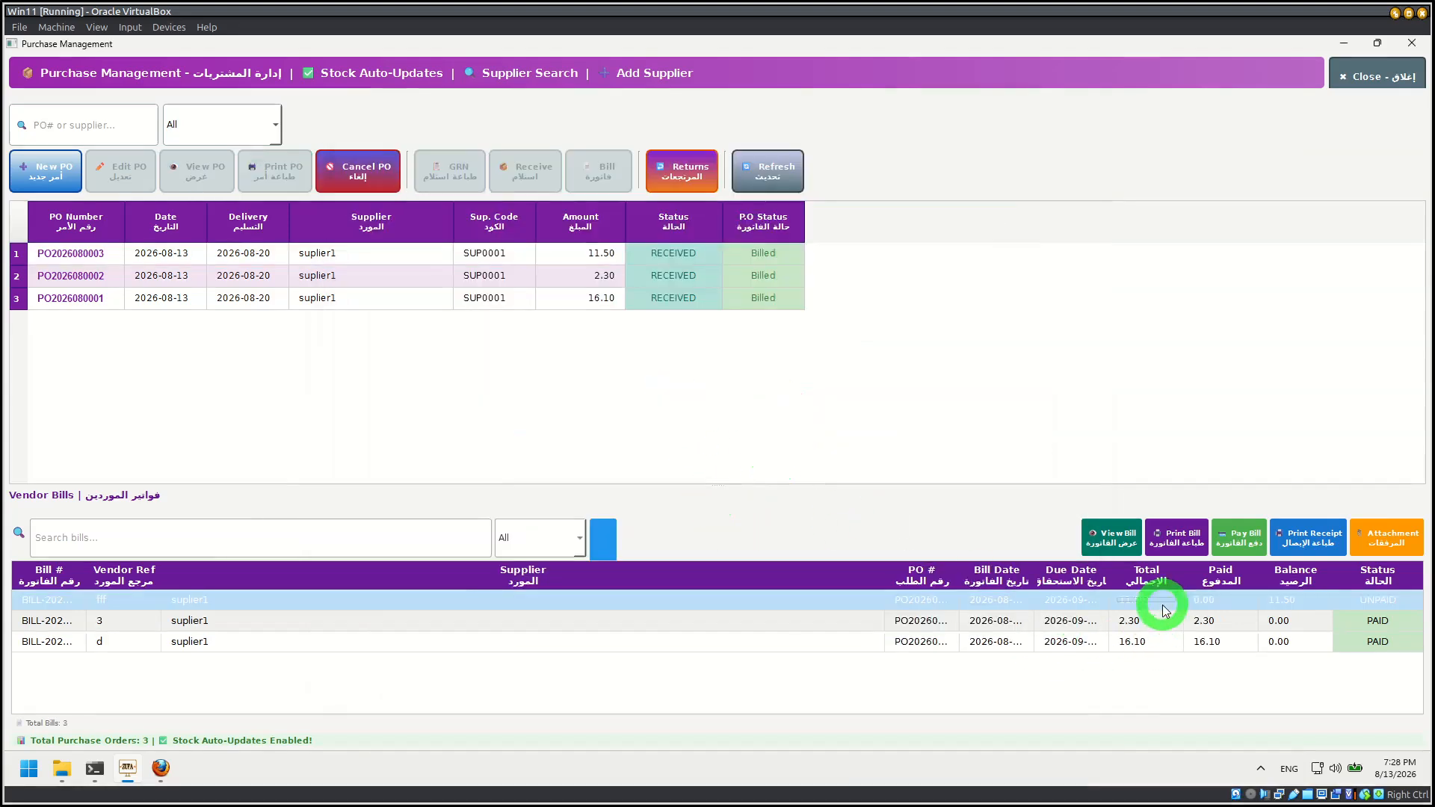
{"action": "left_click", "coordinate": [1245, 539]}
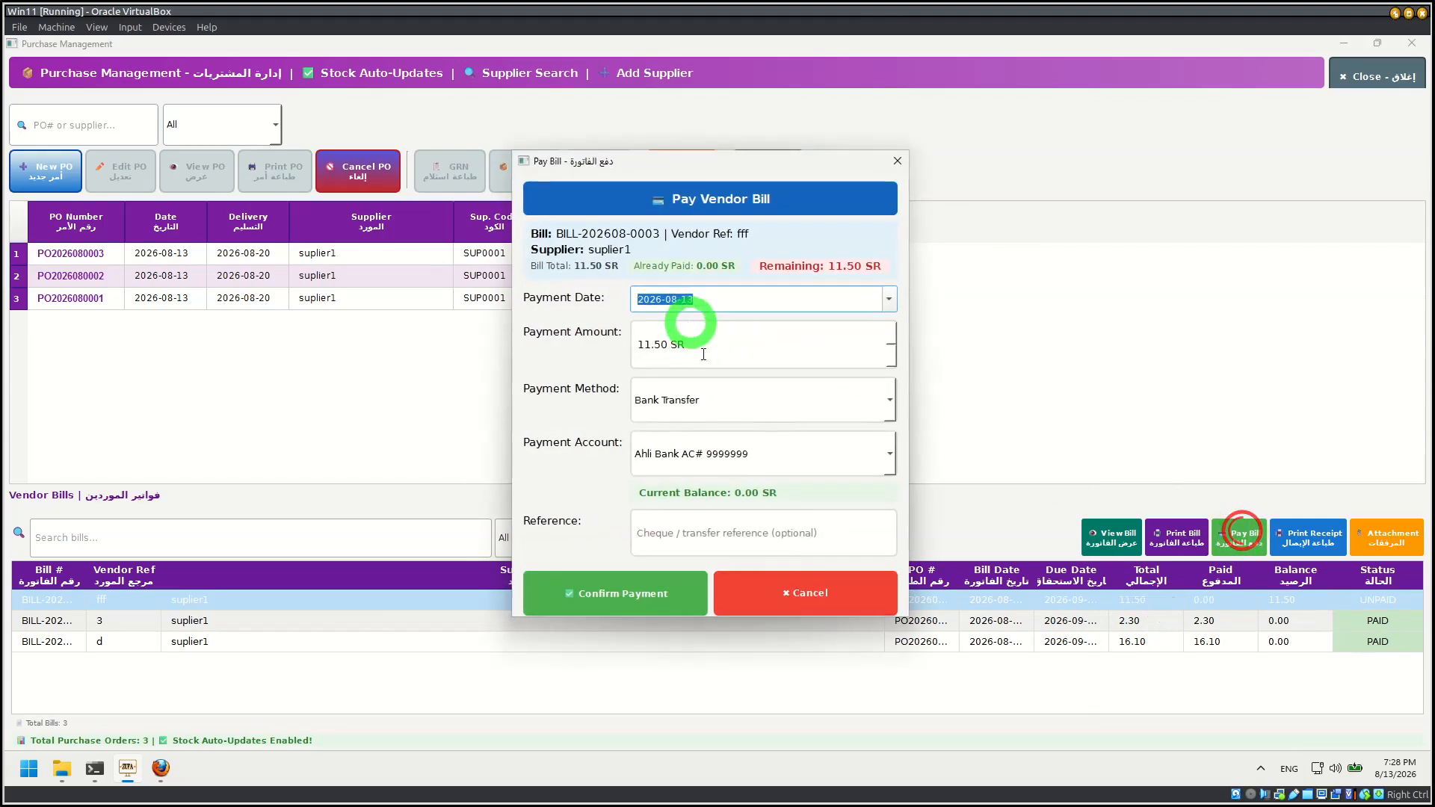
{"action": "left_click", "coordinate": [634, 603]}
{"action": "left_click", "coordinate": [676, 408]}
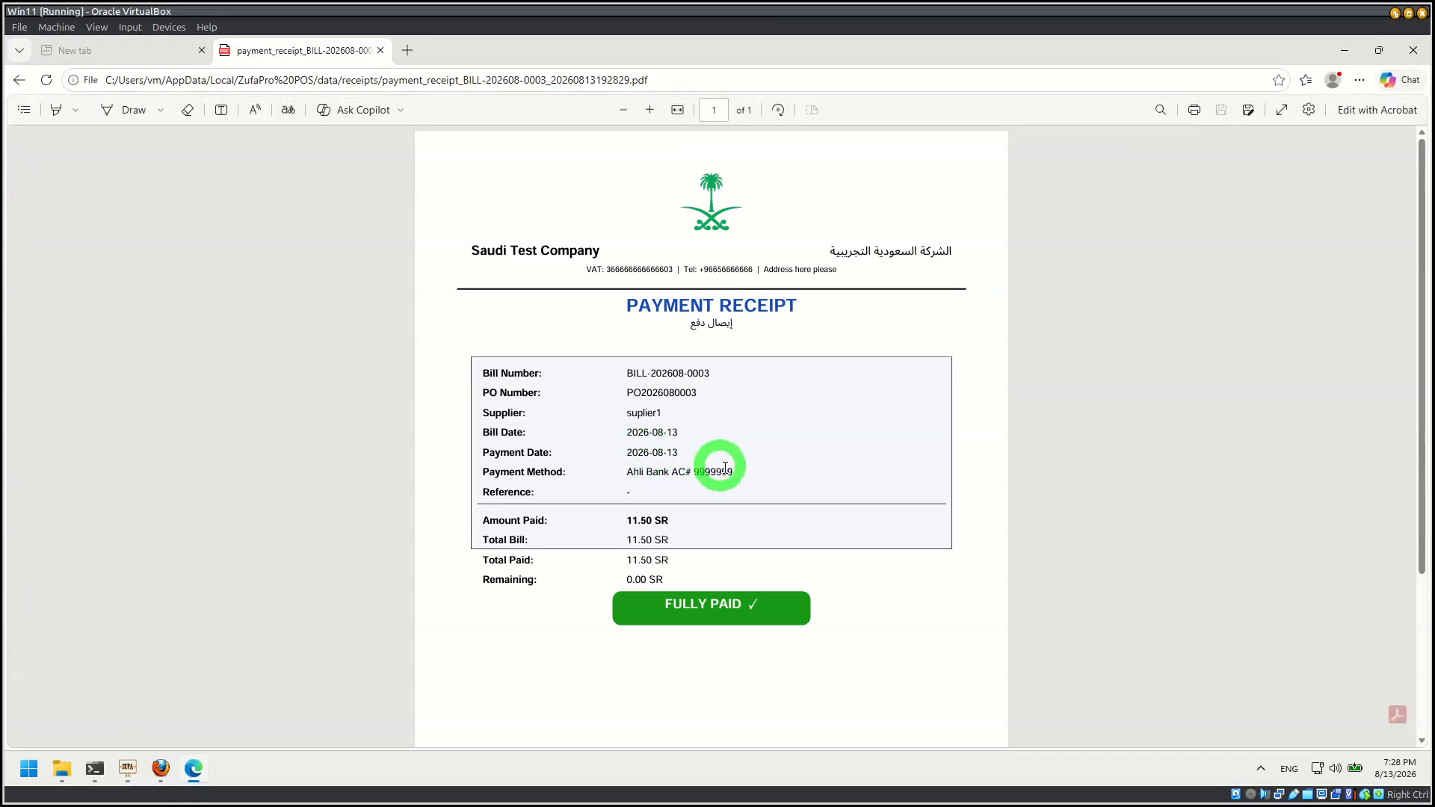
Step: Examine the enlarged payment receipt PDF in the browser, then close it
{"action": "key", "text": "ctrl+plus"}
{"action": "key", "text": "ctrl+plus"}
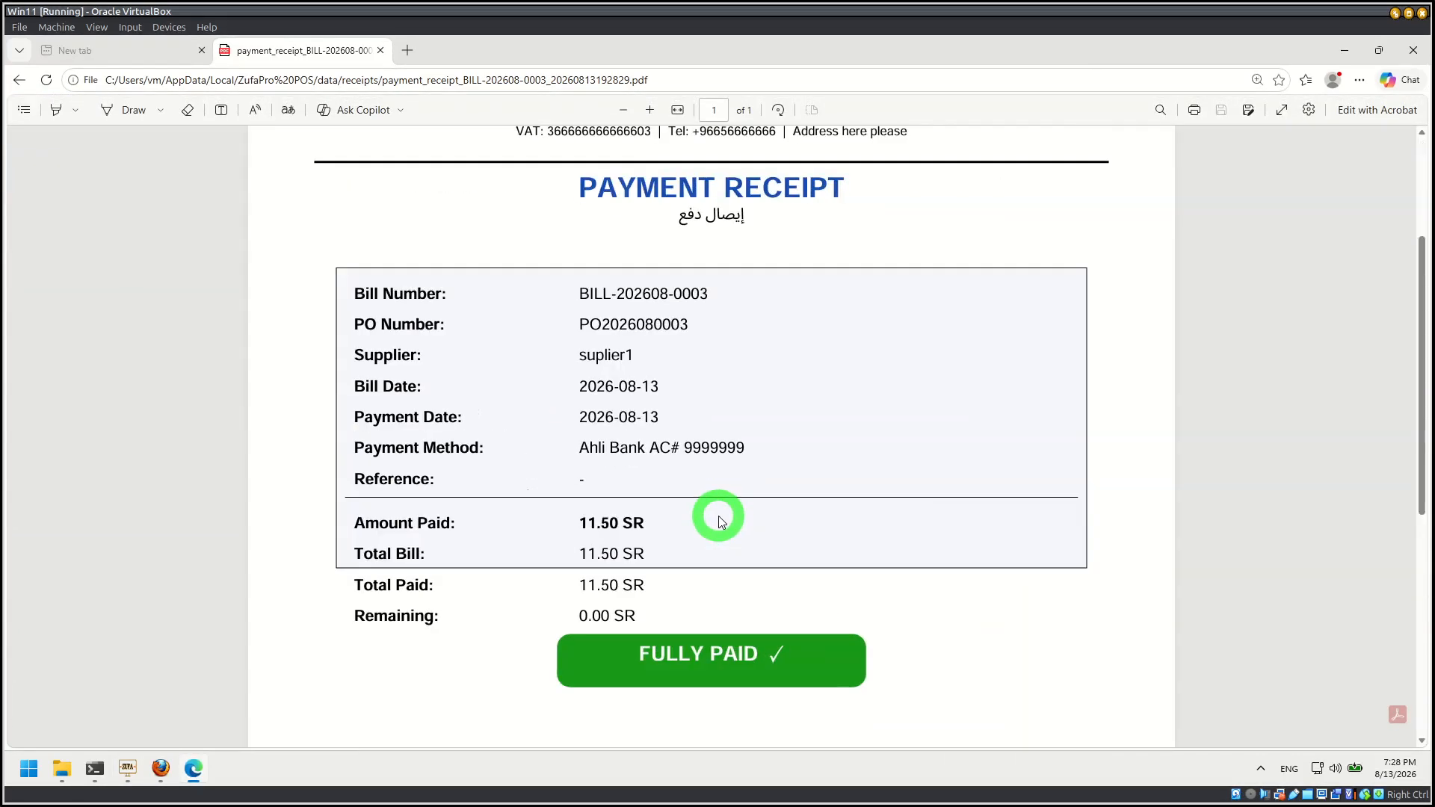
{"action": "left_click", "coordinate": [1402, 62]}
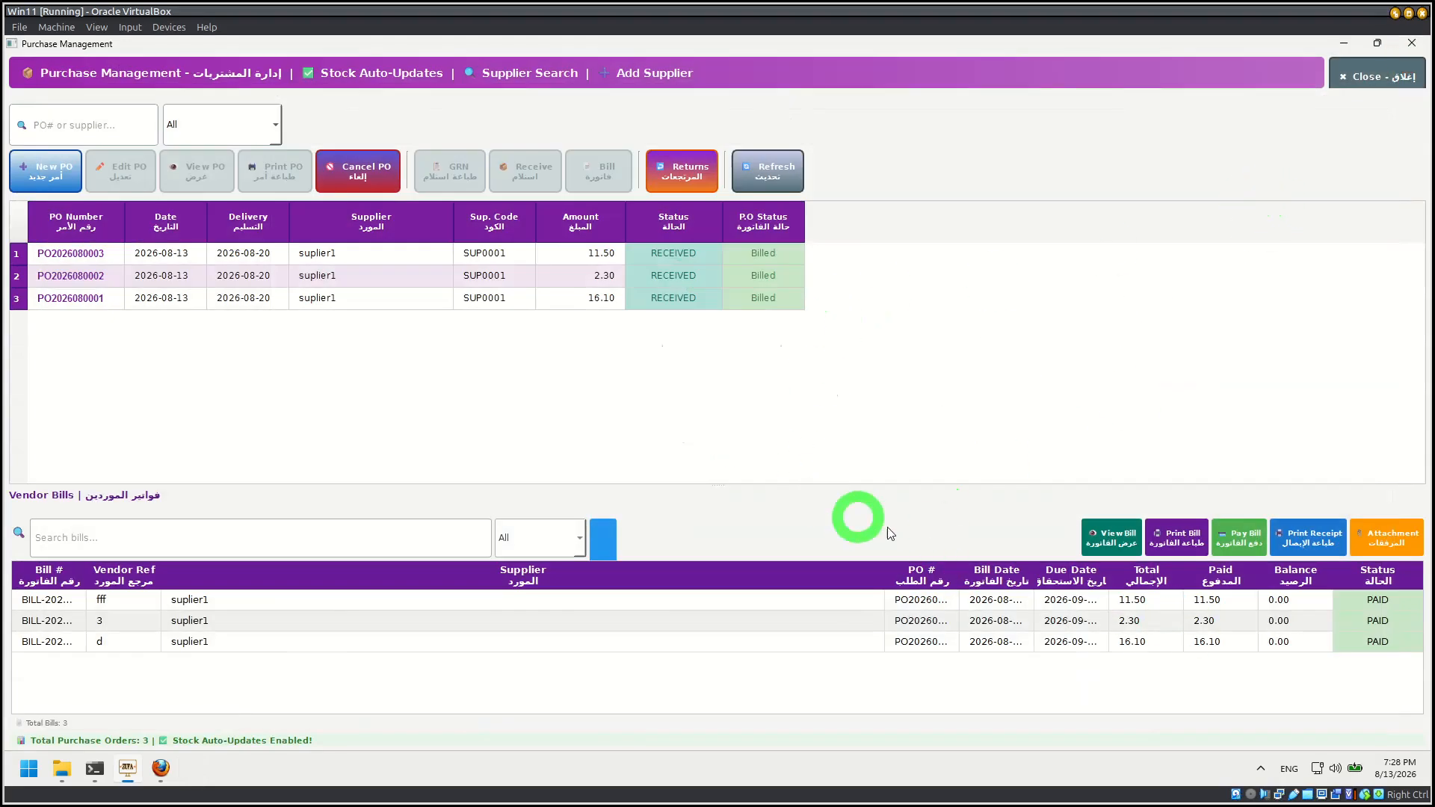
Step: Leave purchase management and look over the chart of accounts in the accounting module, then close it
{"action": "left_click", "coordinate": [1394, 75]}
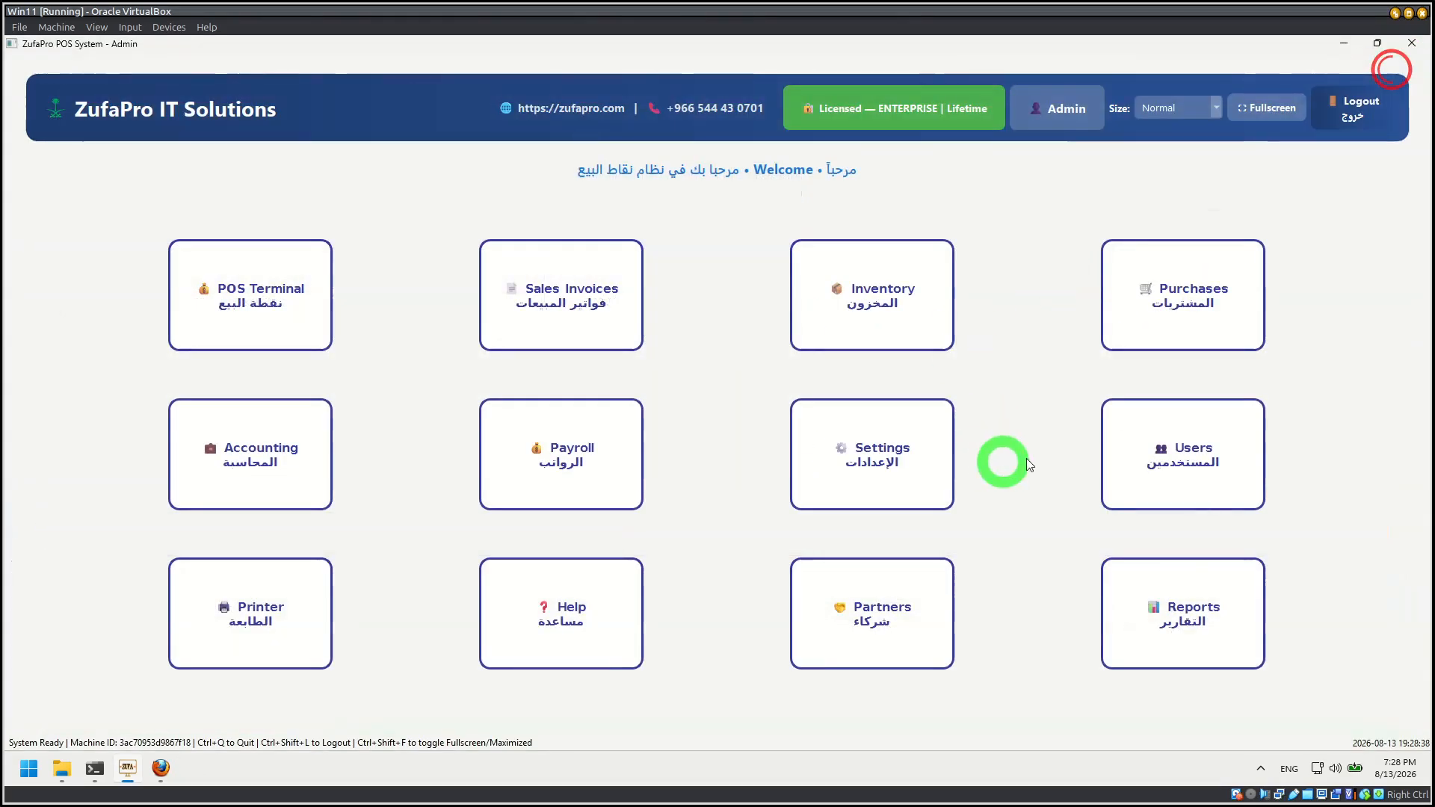
{"action": "left_click", "coordinate": [238, 456]}
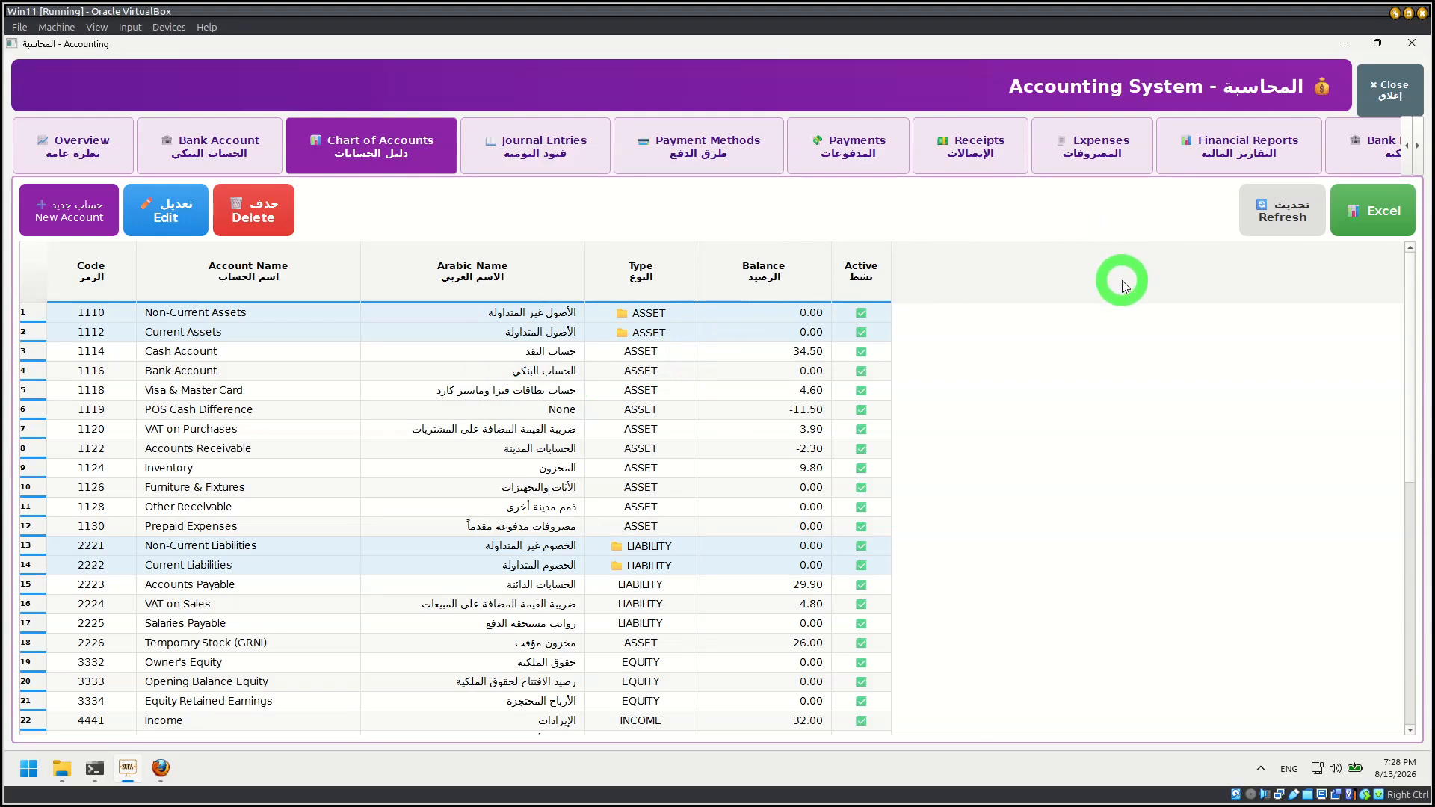
{"action": "left_click", "coordinate": [1403, 91]}
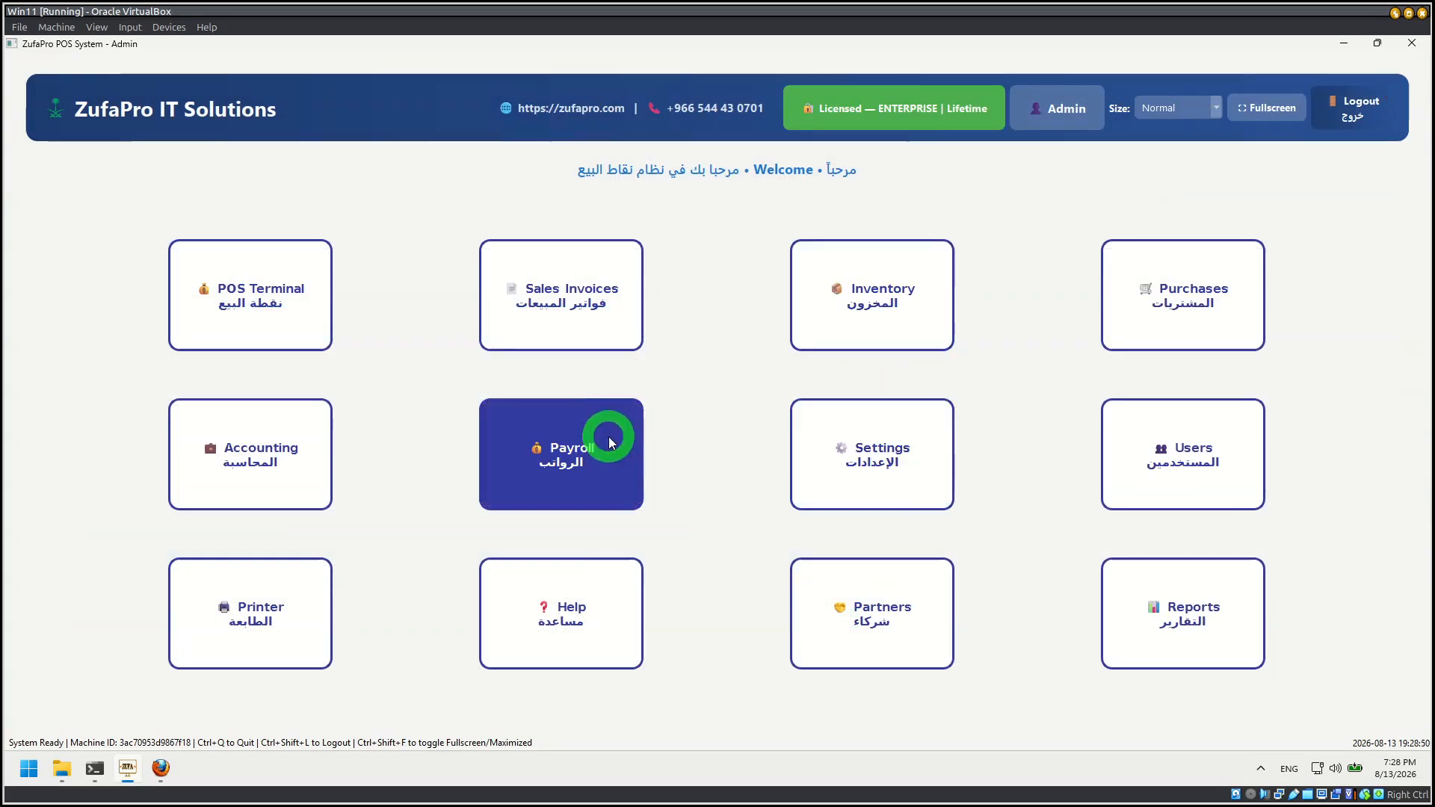
Step: View the payroll module's employee list, close it and open users management to see the user accounts
{"action": "left_click", "coordinate": [554, 455]}
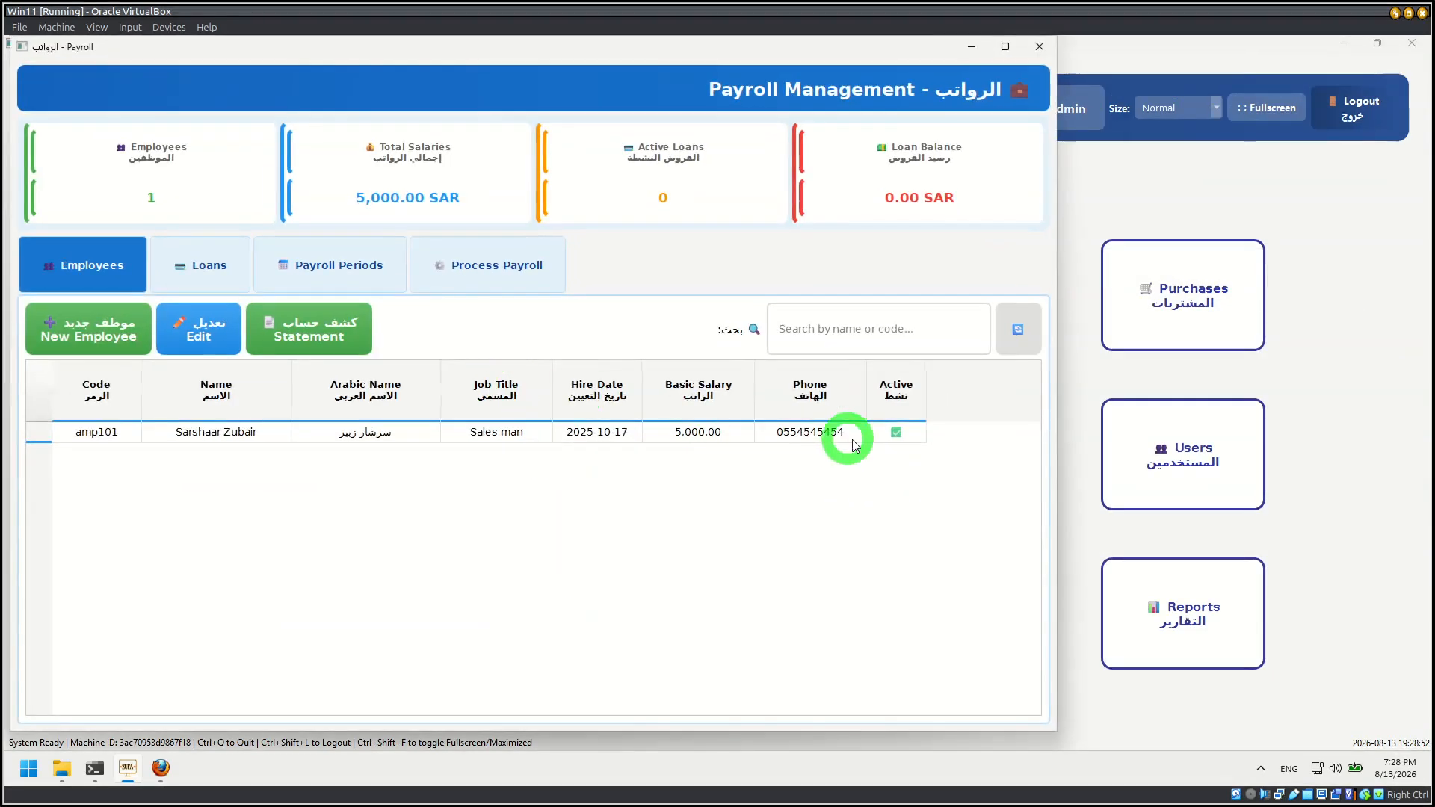
{"action": "left_click", "coordinate": [1039, 47]}
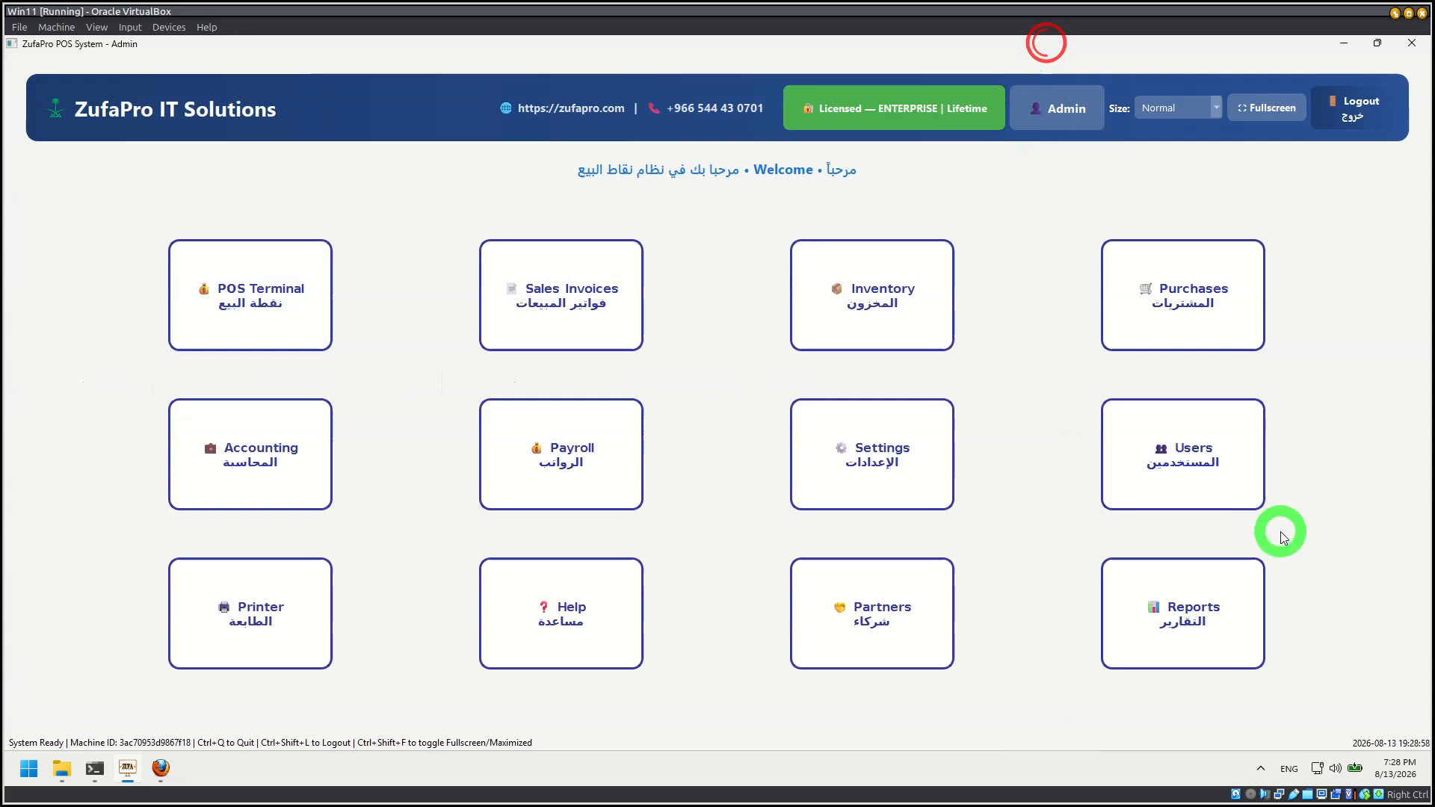
{"action": "left_click", "coordinate": [1190, 479]}
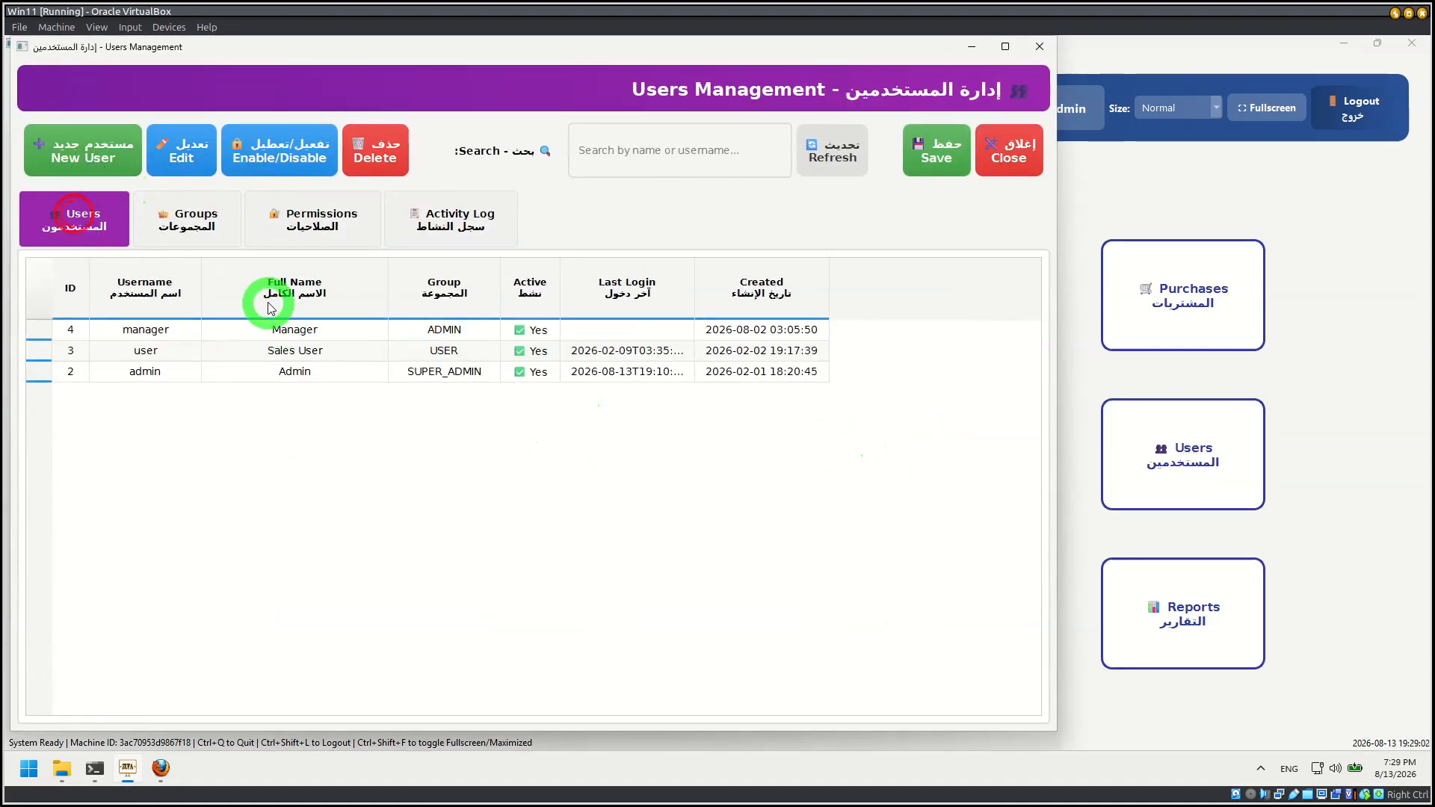
Step: Look over the new user form and its available user groups, then cancel without creating an account
{"action": "left_click", "coordinate": [83, 159]}
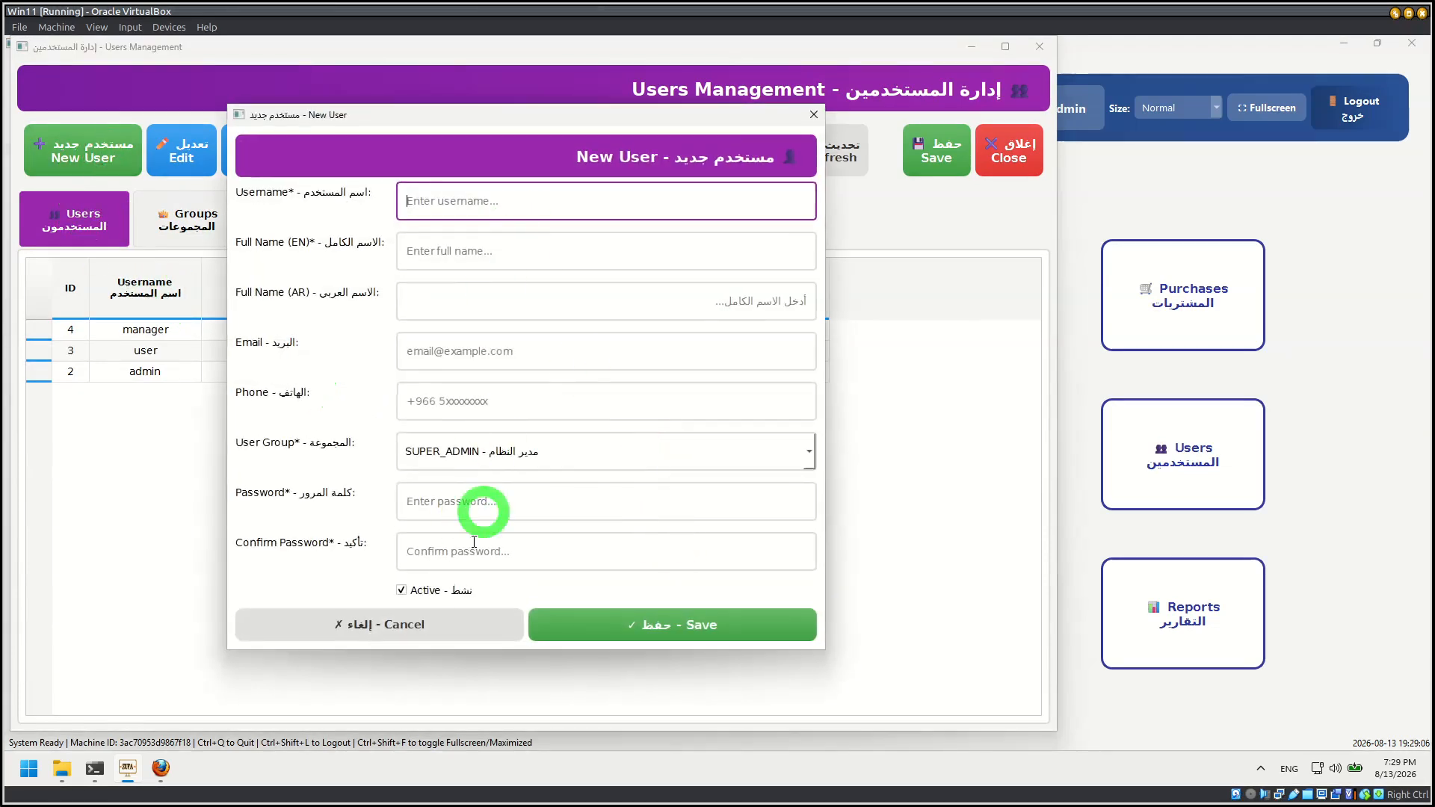
{"action": "left_click", "coordinate": [457, 443]}
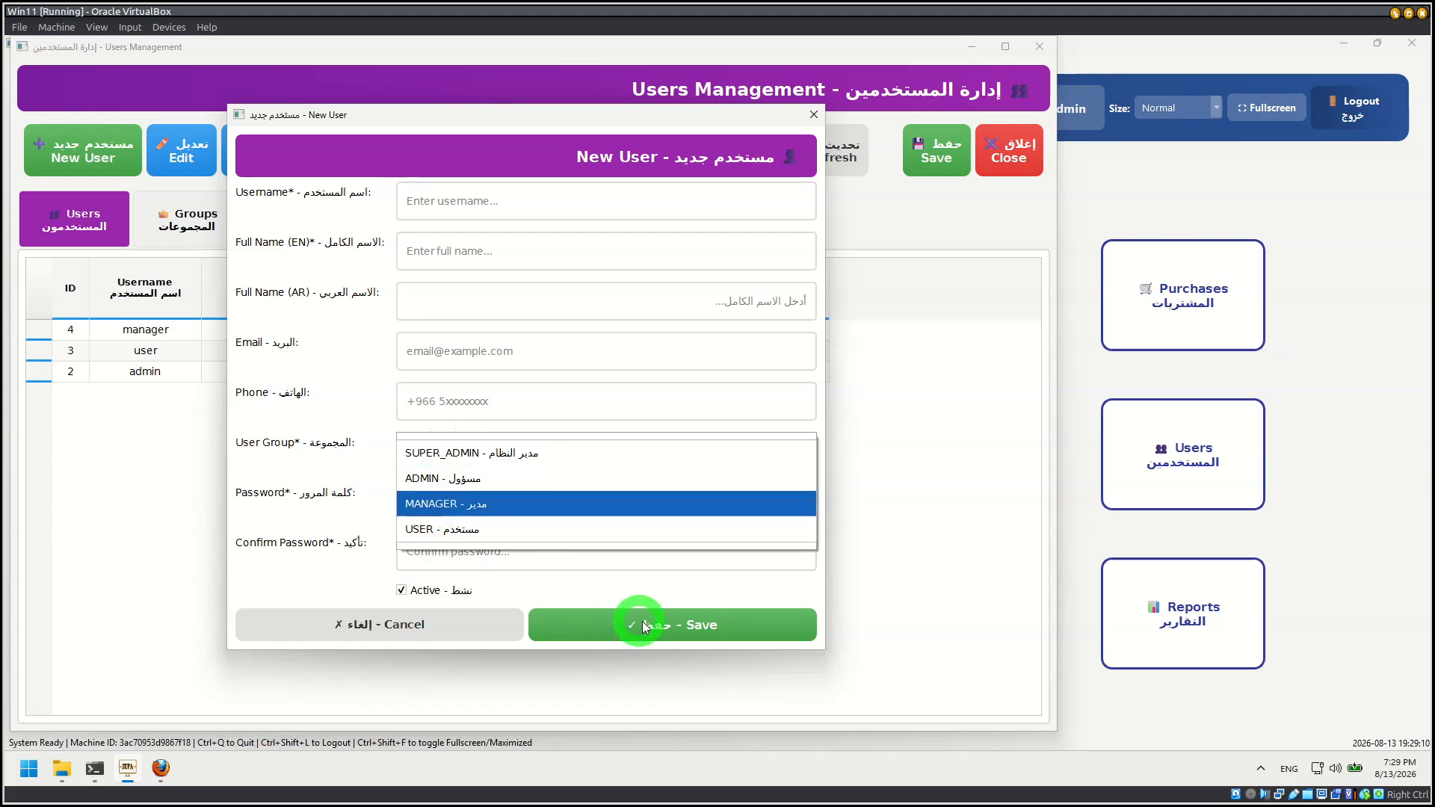
{"action": "left_click", "coordinate": [442, 625]}
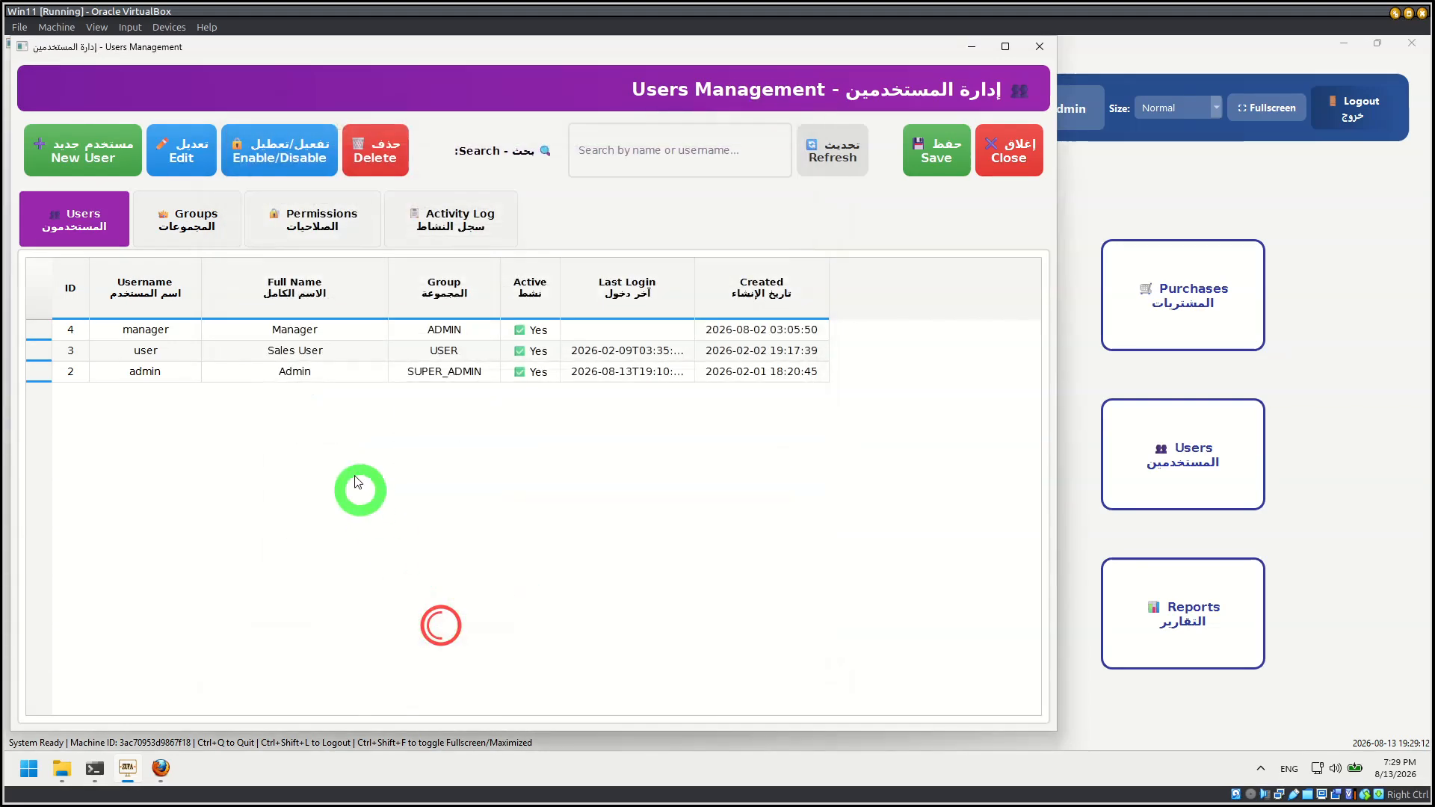
Step: Open the sales user account for editing, look over its details and active option, and cancel the edit
{"action": "left_click", "coordinate": [216, 330]}
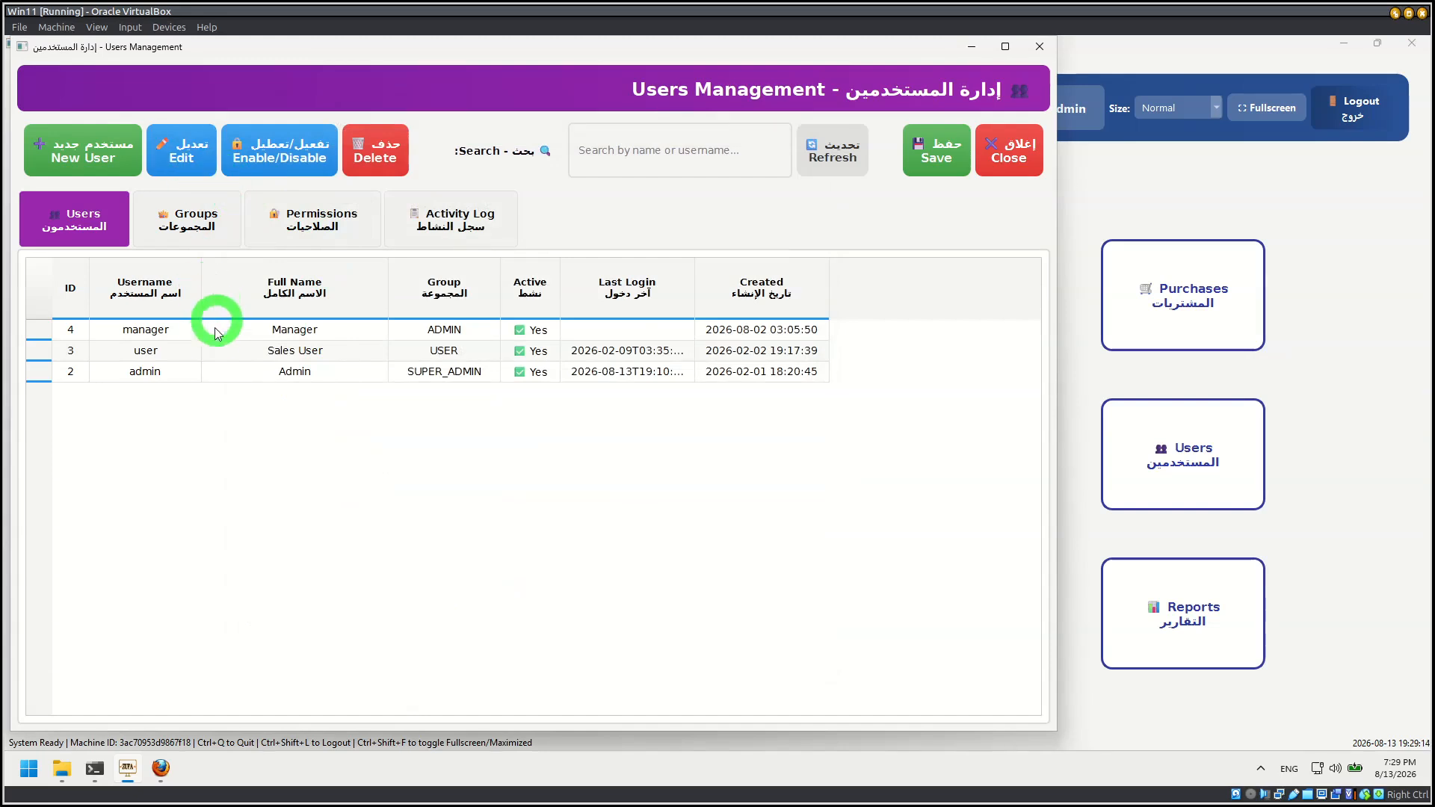
{"action": "left_click", "coordinate": [150, 351]}
{"action": "left_click", "coordinate": [193, 158]}
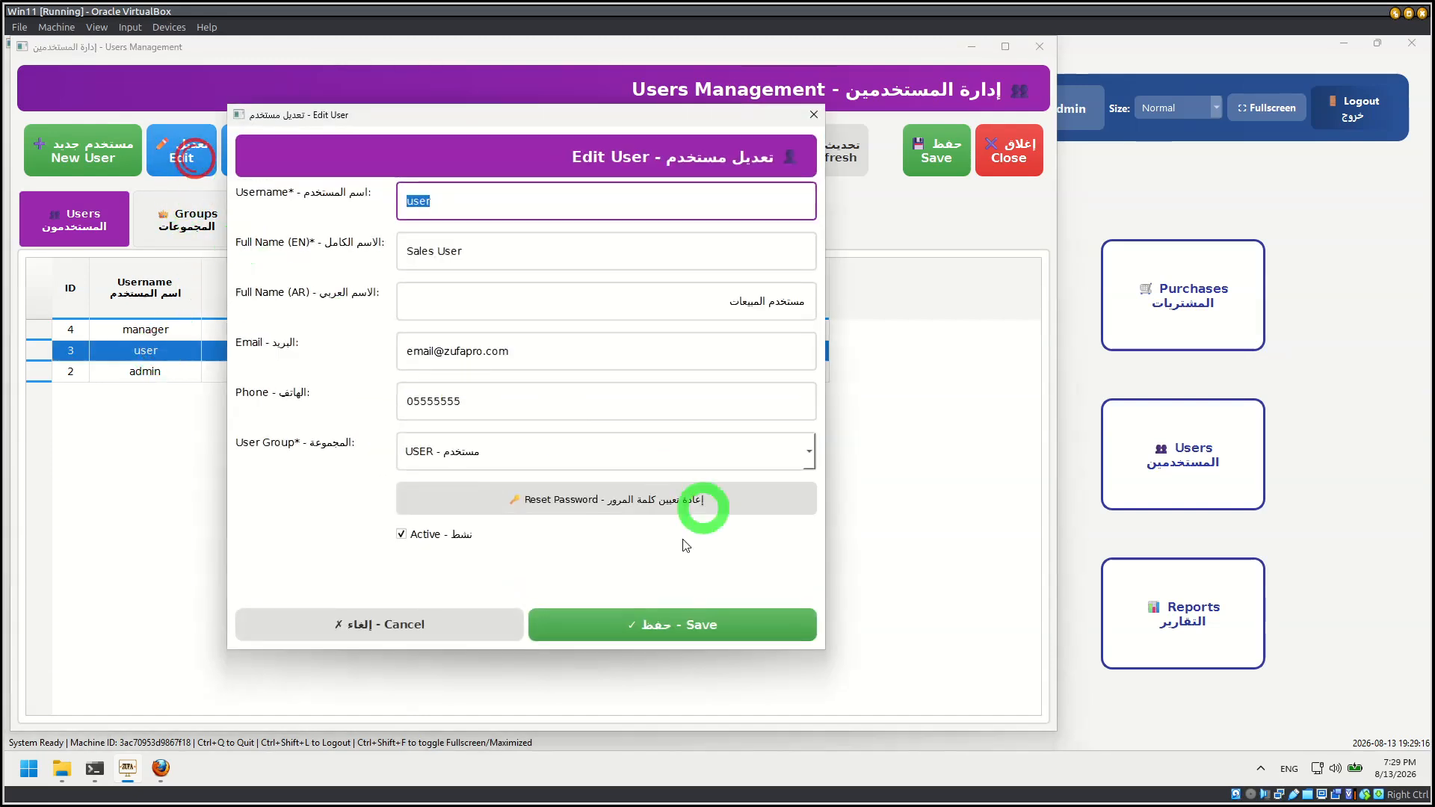
{"action": "left_click", "coordinate": [402, 535]}
{"action": "left_click", "coordinate": [446, 632]}
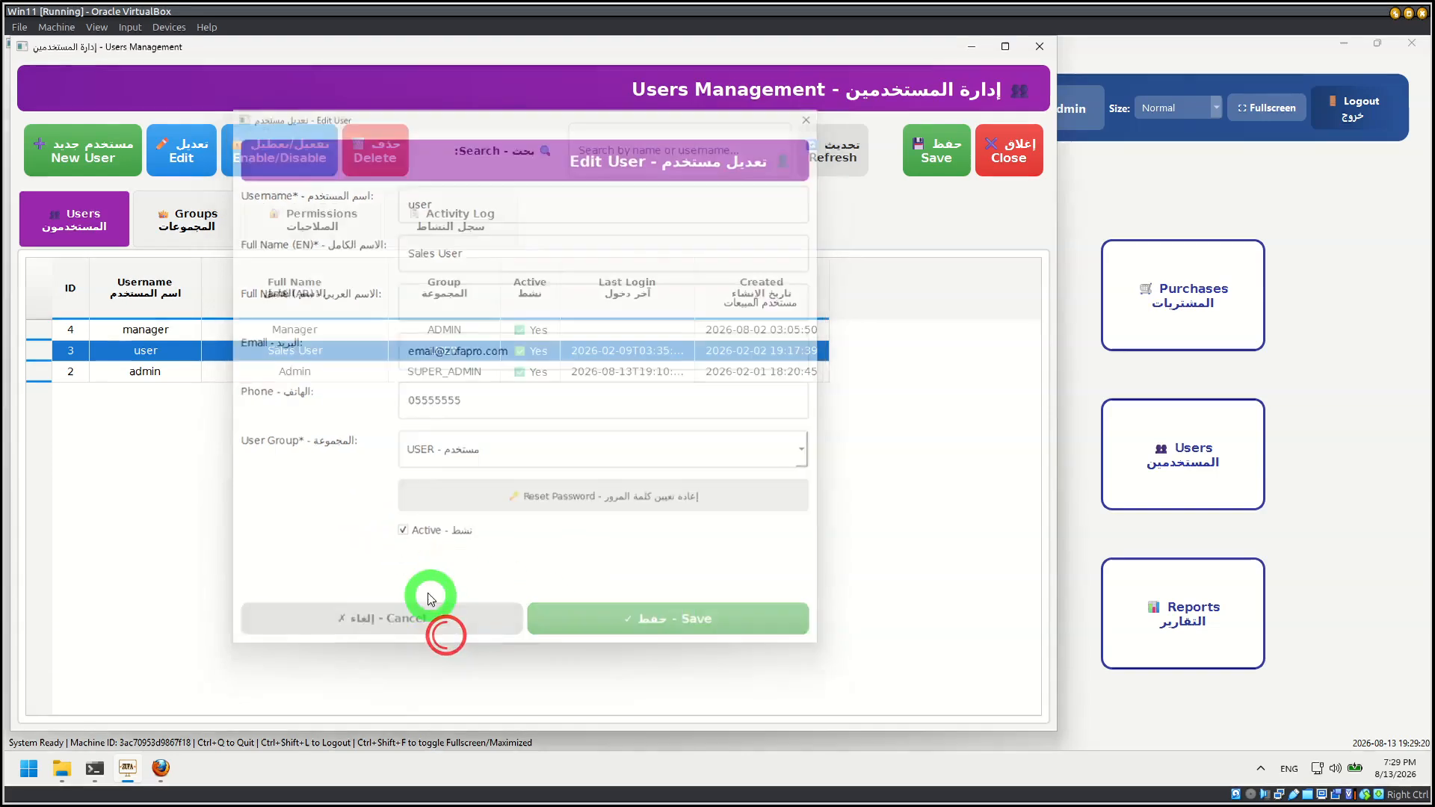
Step: Review the user groups, the permission matrix by group and the activity log, then close users management
{"action": "left_click", "coordinate": [179, 208]}
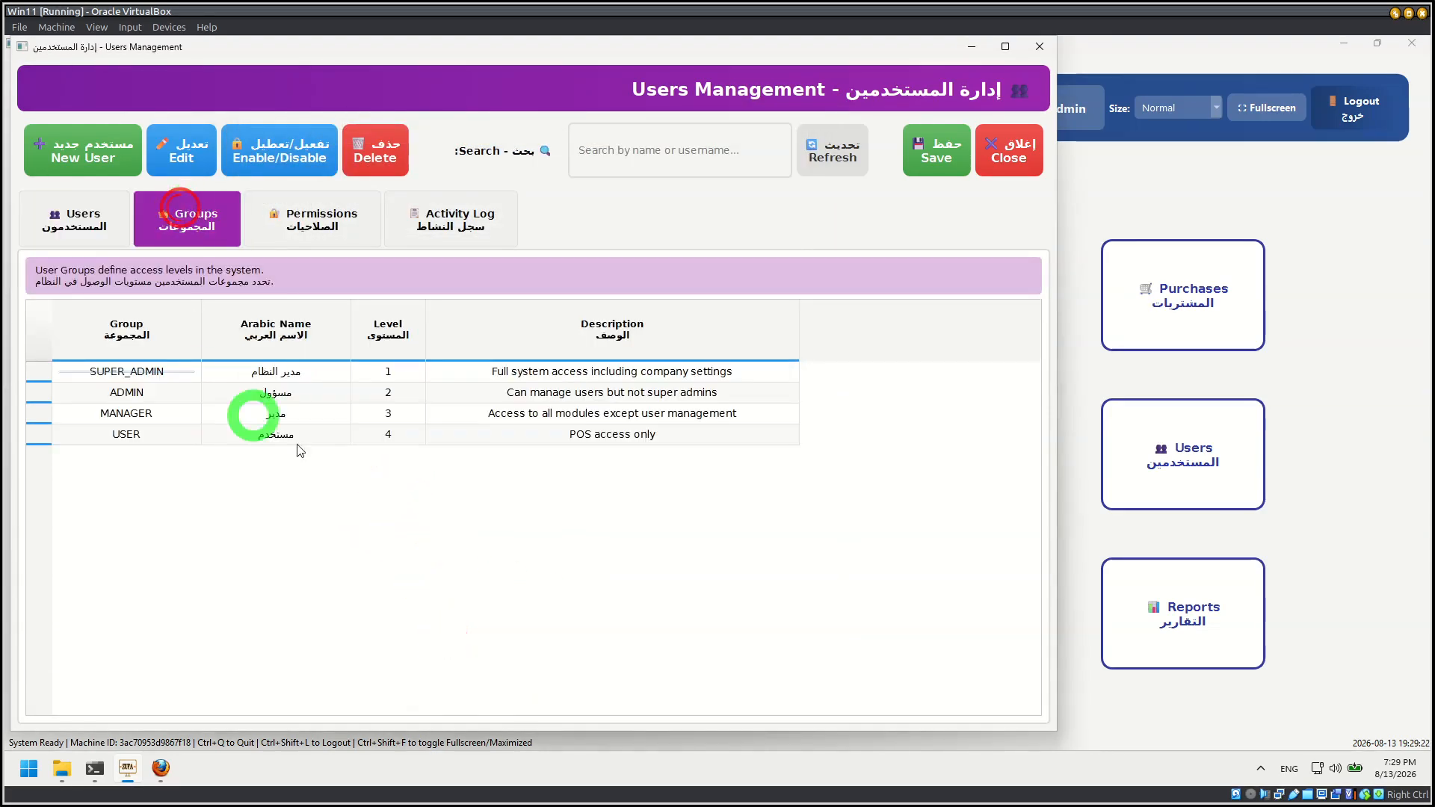
{"action": "left_click", "coordinate": [305, 224]}
{"action": "scroll", "coordinate": [369, 538], "scroll_direction": "down", "scroll_amount": 12}
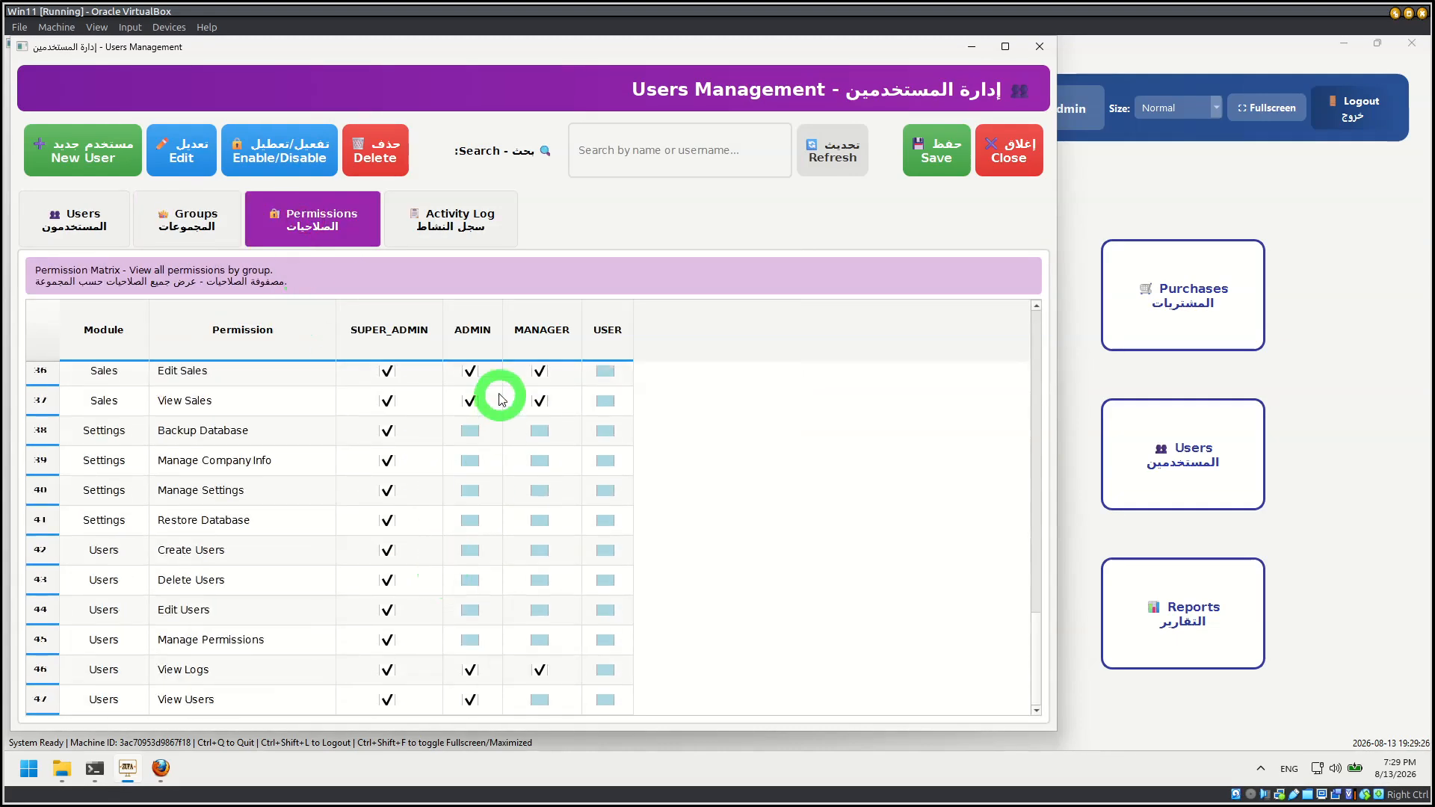
{"action": "scroll", "coordinate": [490, 568], "scroll_direction": "up", "scroll_amount": 12}
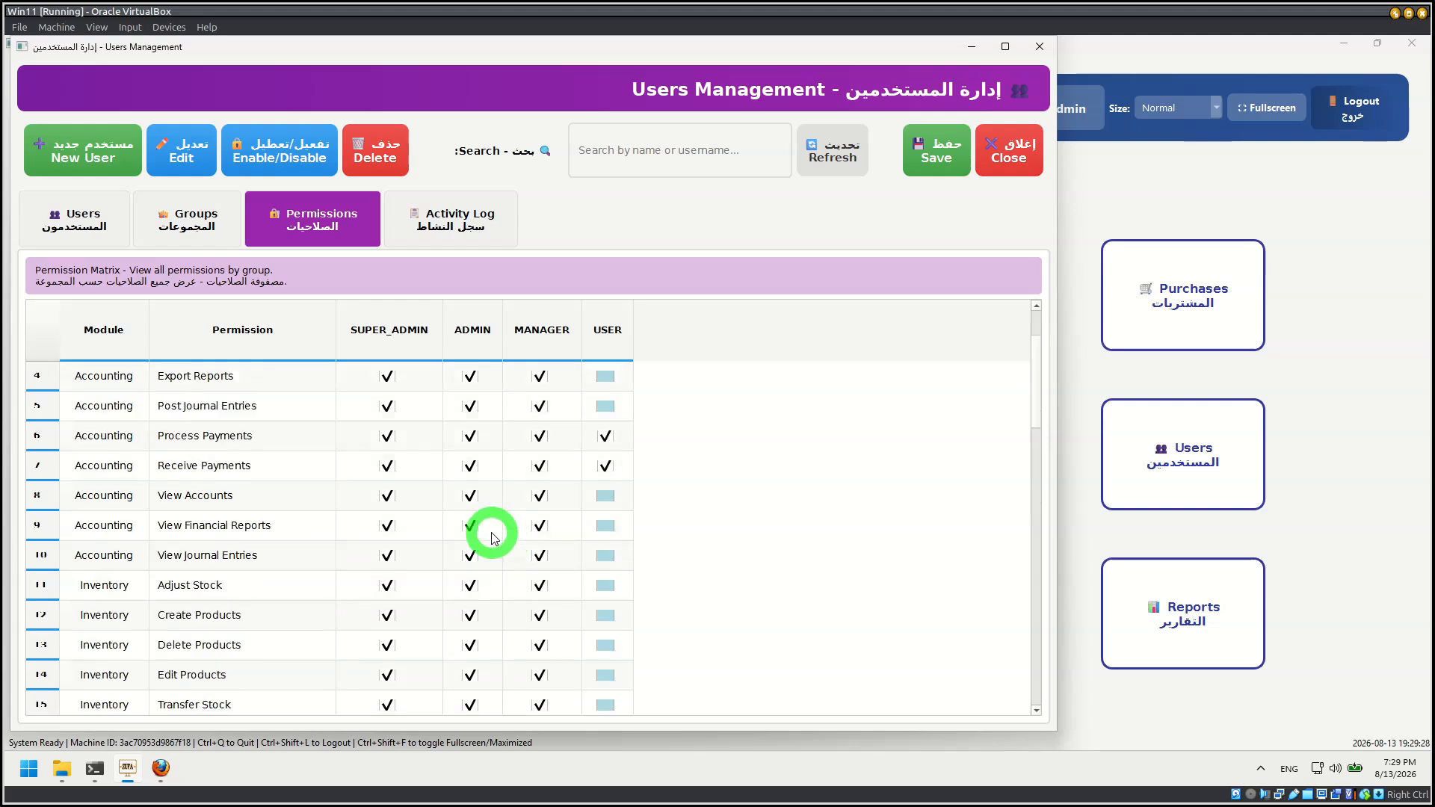
{"action": "left_click", "coordinate": [475, 220]}
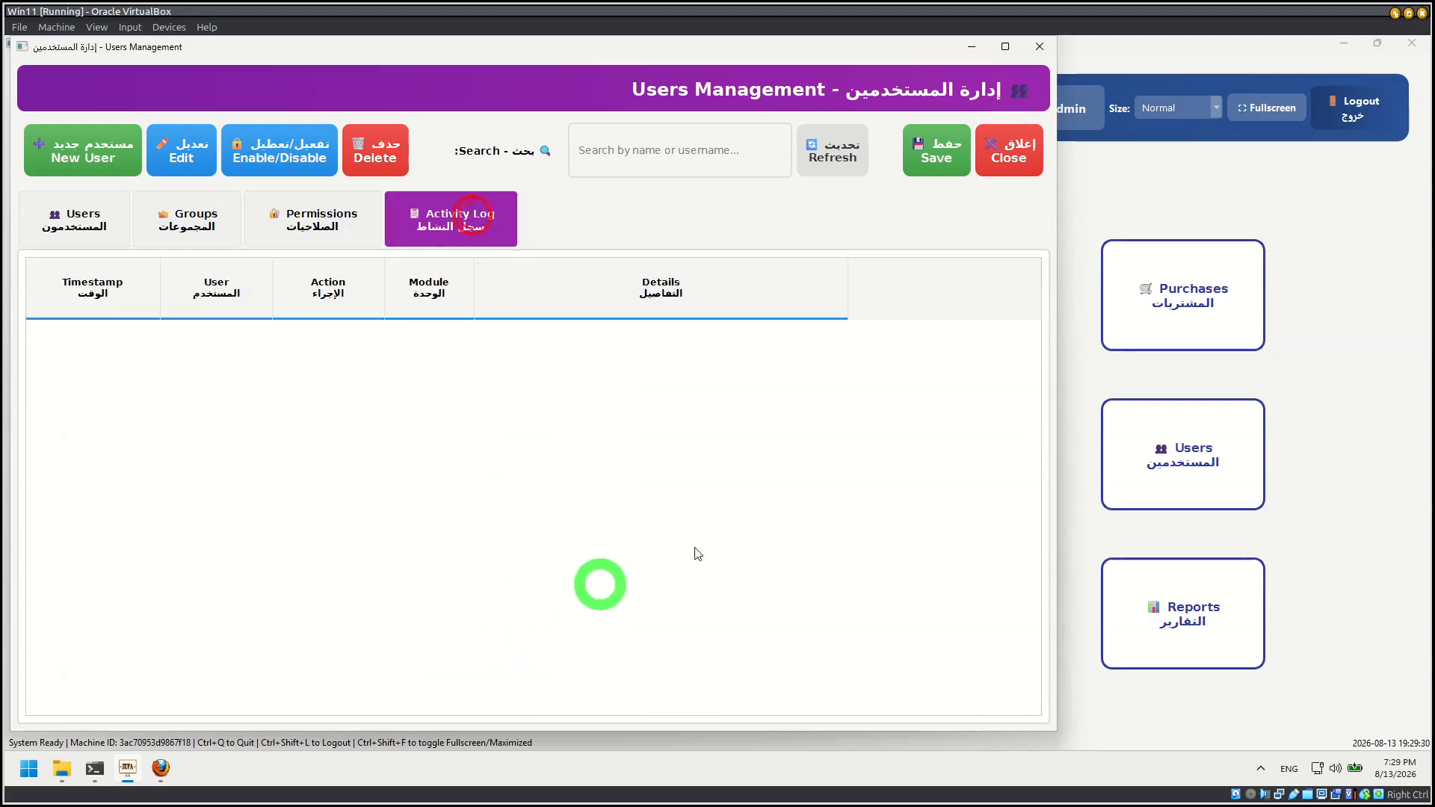
{"action": "left_click", "coordinate": [1030, 162]}
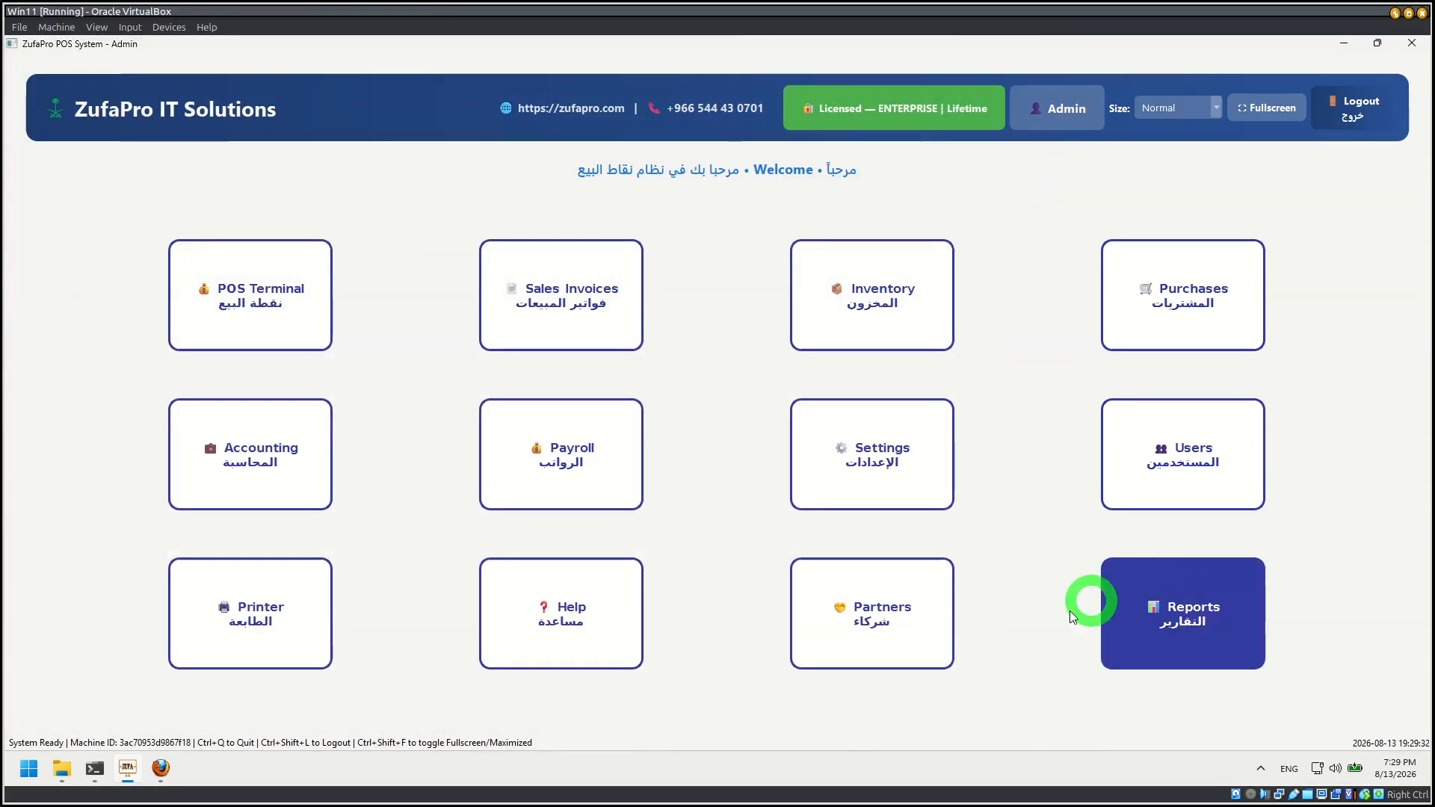
Step: Open printer management, show the network printer (IP:PORT) connection settings and close it without saving a profile
{"action": "left_click", "coordinate": [258, 626]}
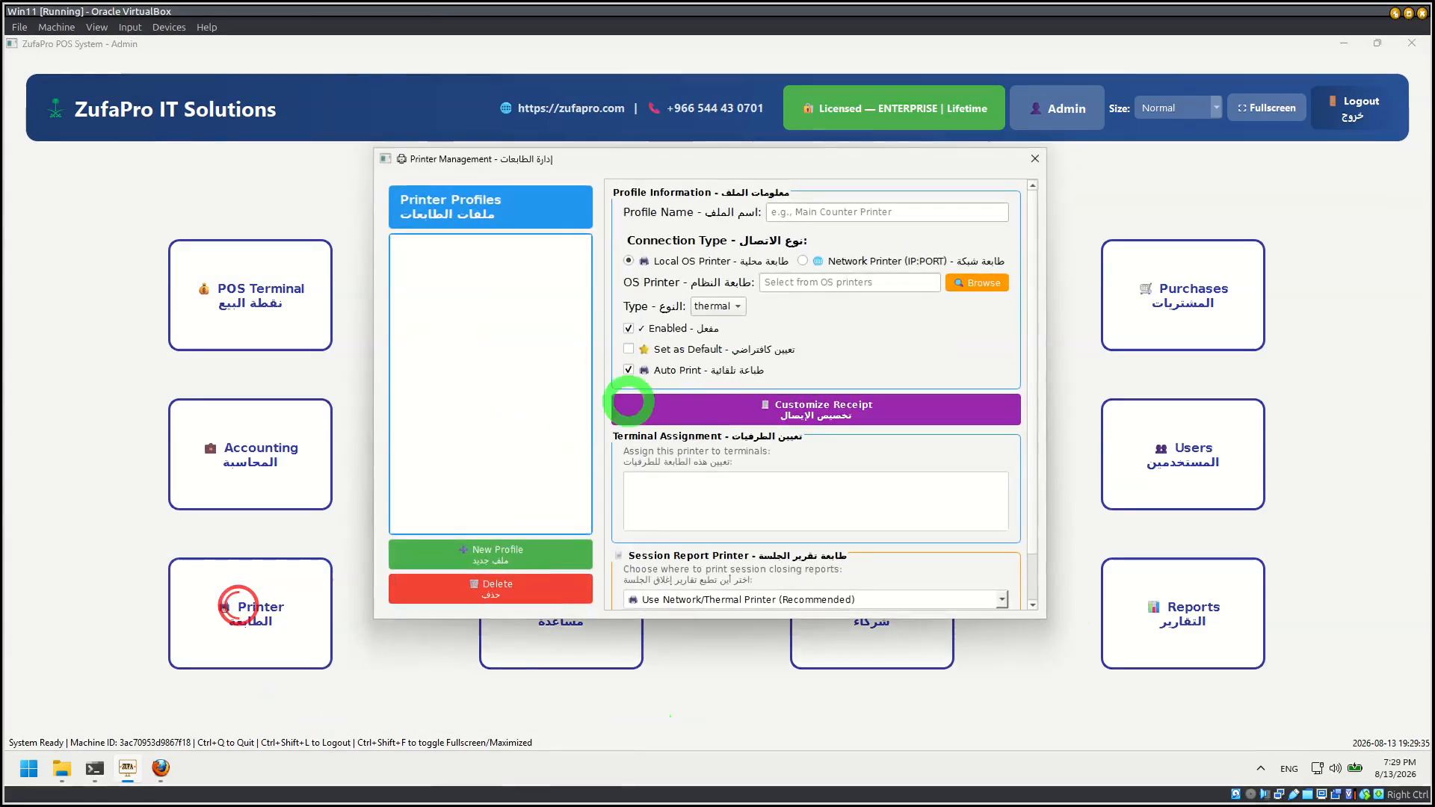
{"action": "left_click", "coordinate": [1033, 159]}
{"action": "left_click", "coordinate": [236, 643]}
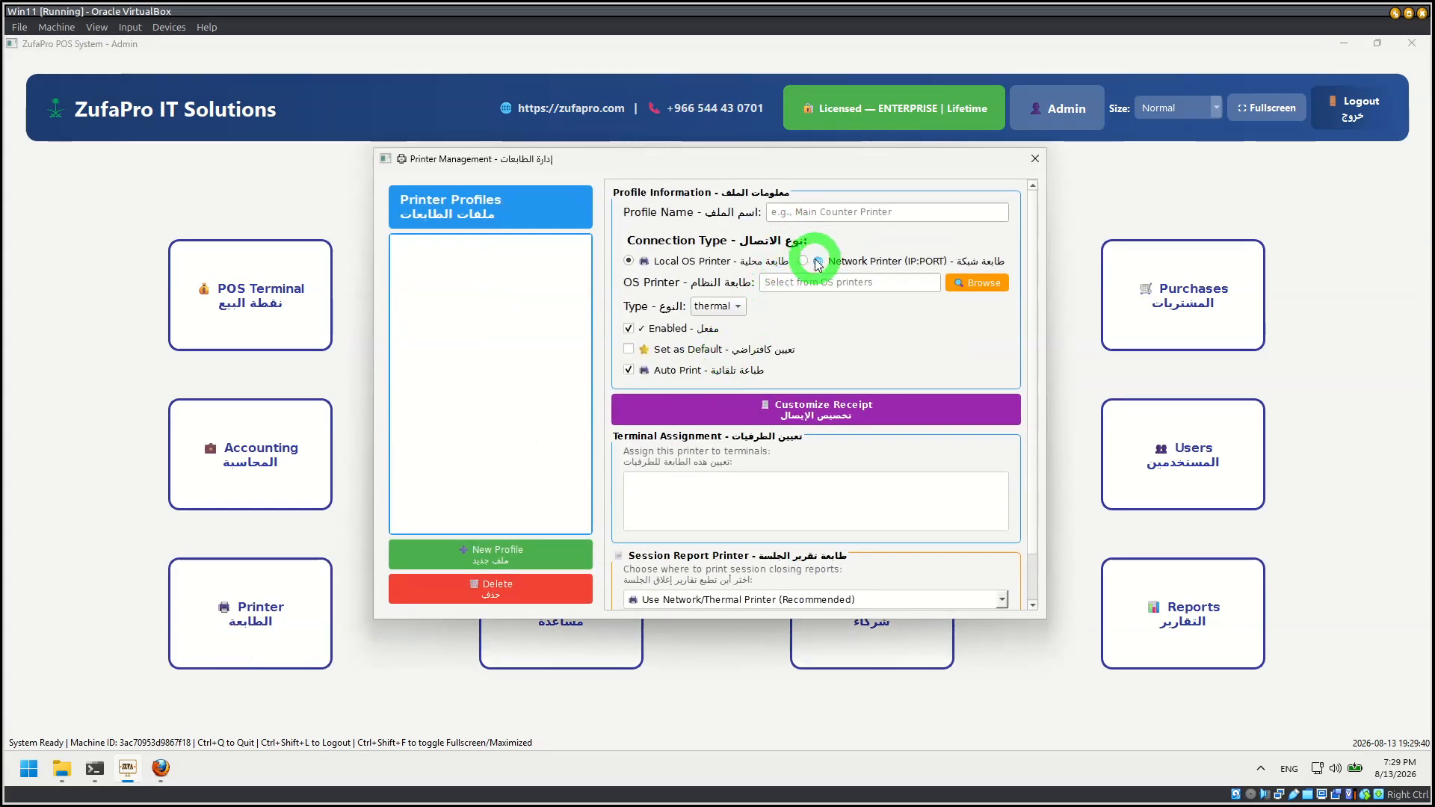
{"action": "left_click", "coordinate": [815, 259]}
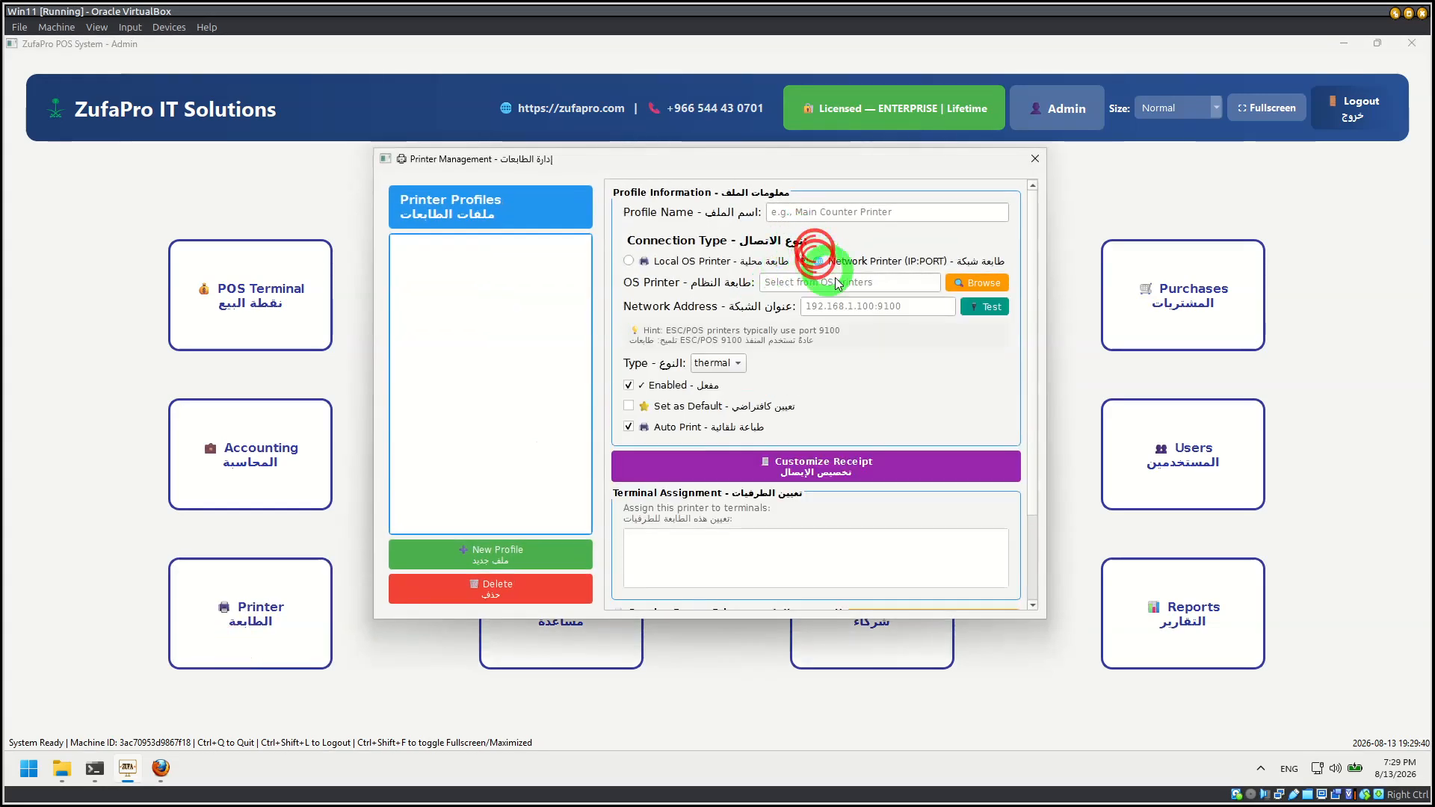
{"action": "left_click", "coordinate": [1036, 159]}
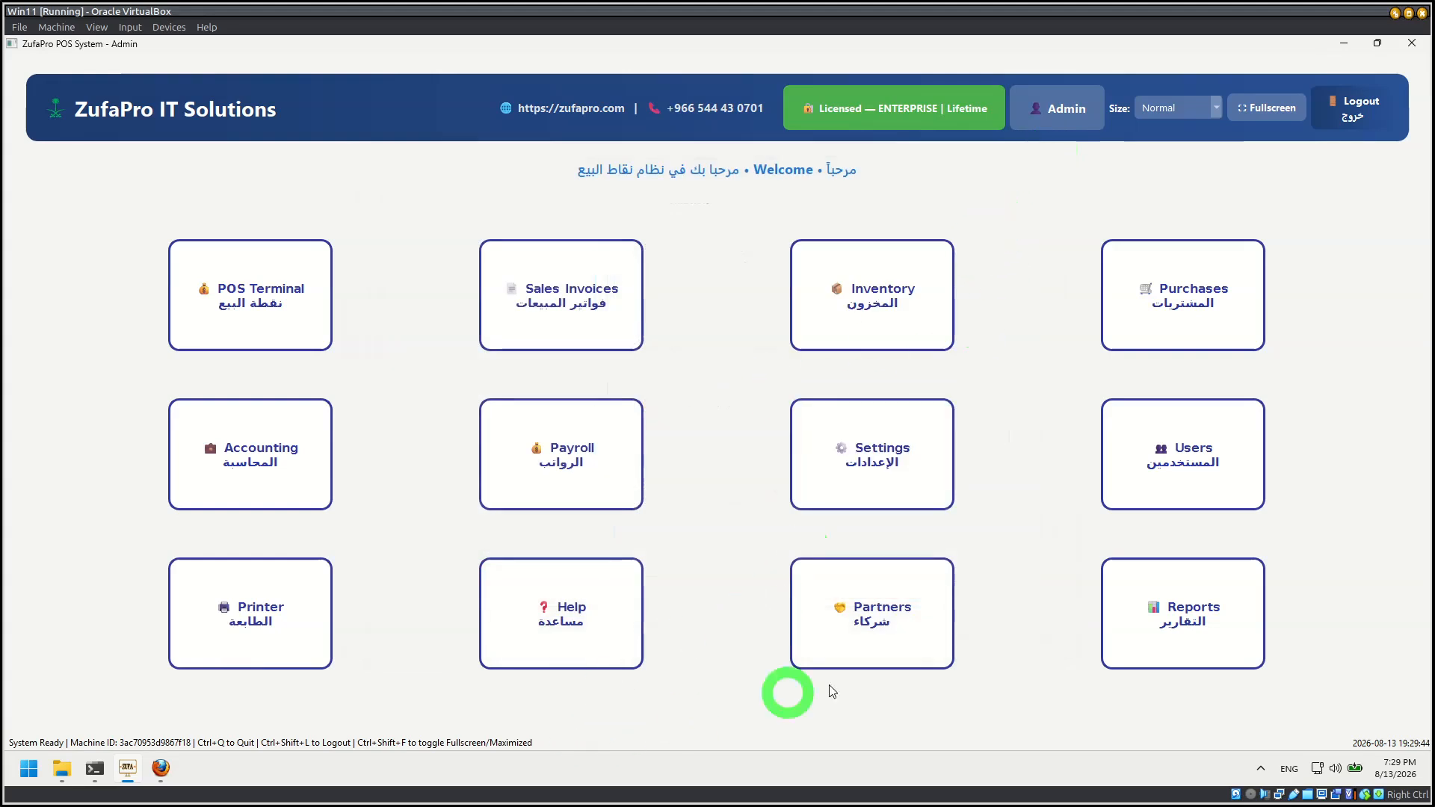
Step: View the account statement of Customer Test for 7/13/2026 to 8/13/2026 from the customer partners list, then close it
{"action": "left_click", "coordinate": [877, 623]}
{"action": "left_click", "coordinate": [576, 410]}
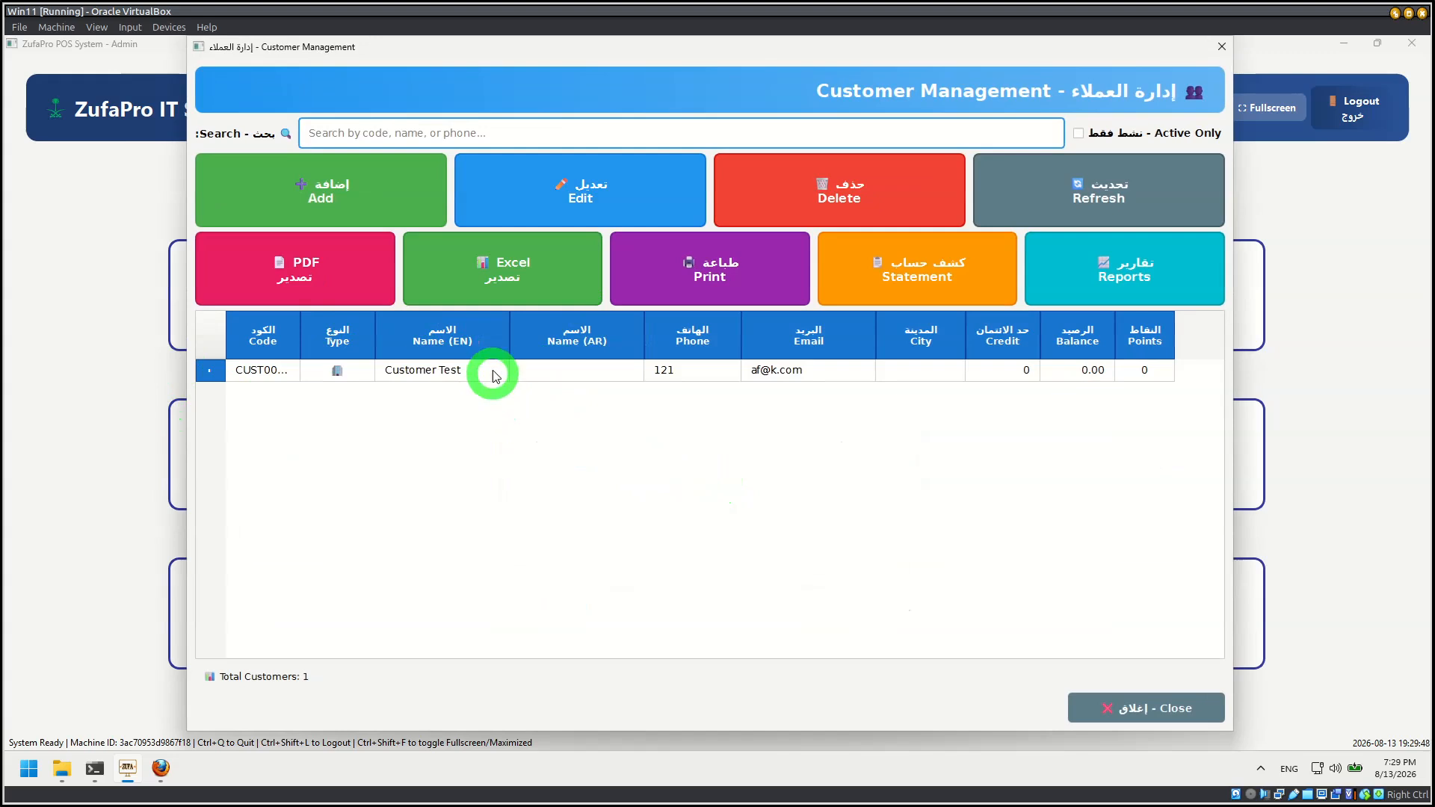
{"action": "left_click", "coordinate": [493, 370]}
{"action": "left_click", "coordinate": [903, 278]}
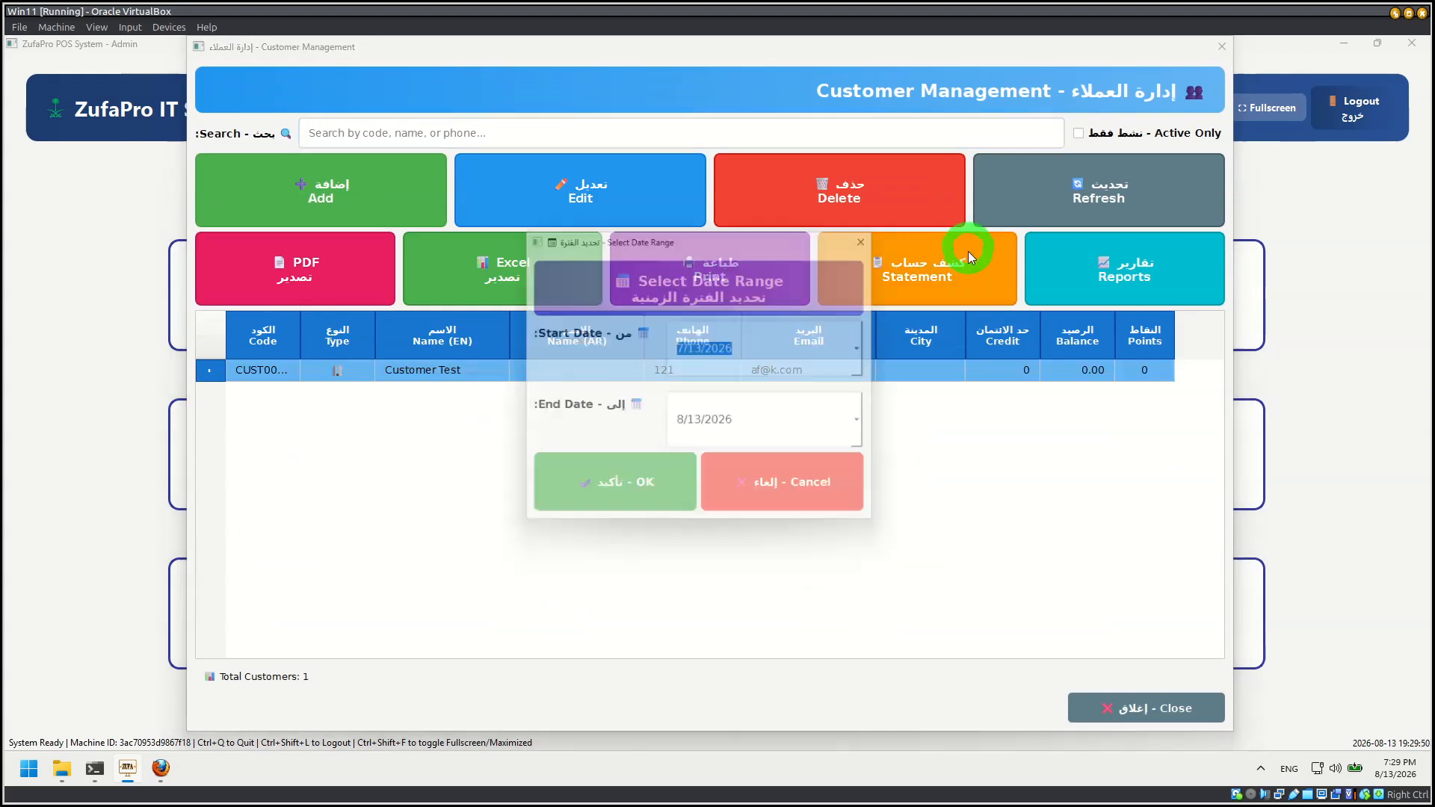
{"action": "left_click", "coordinate": [640, 488]}
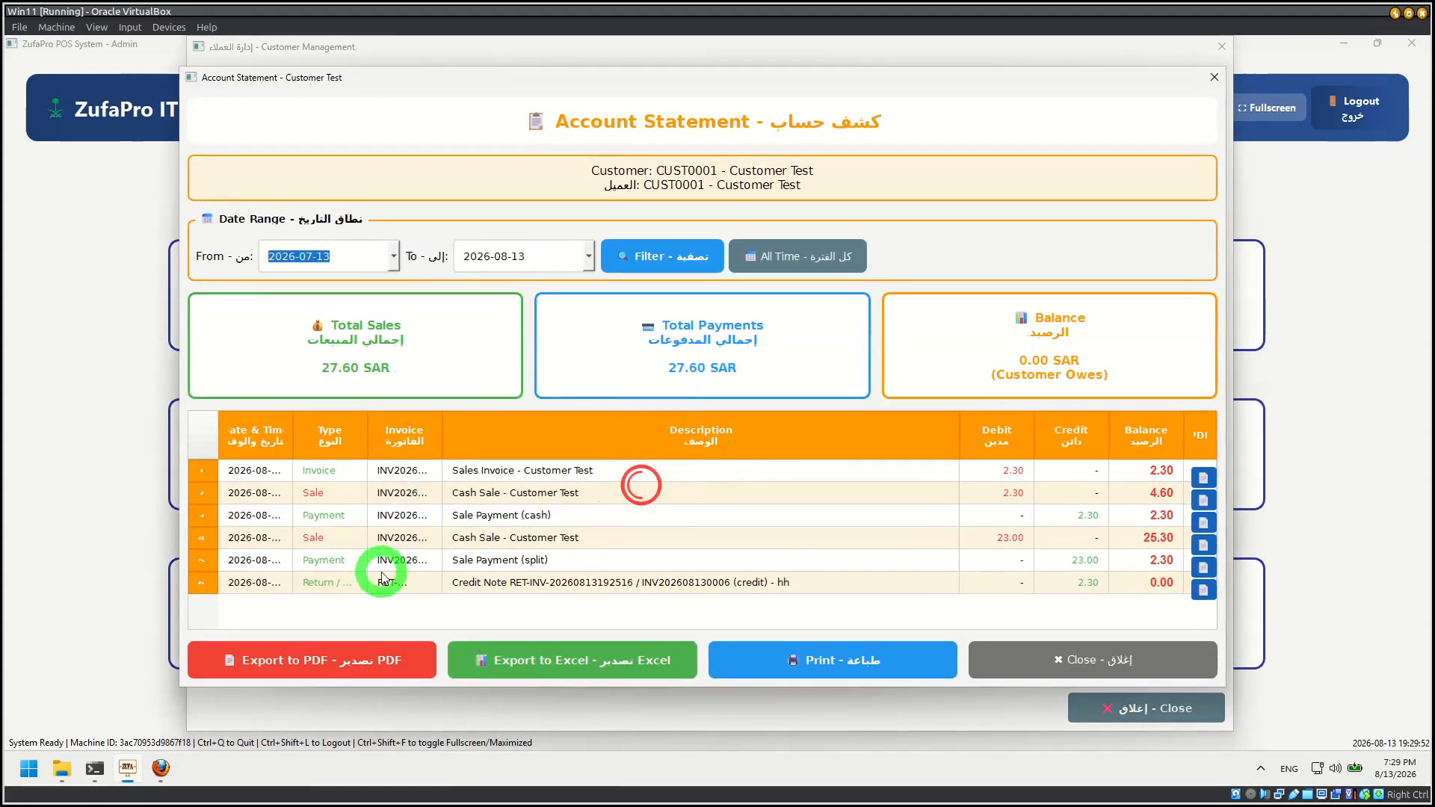
{"action": "left_click", "coordinate": [1003, 360]}
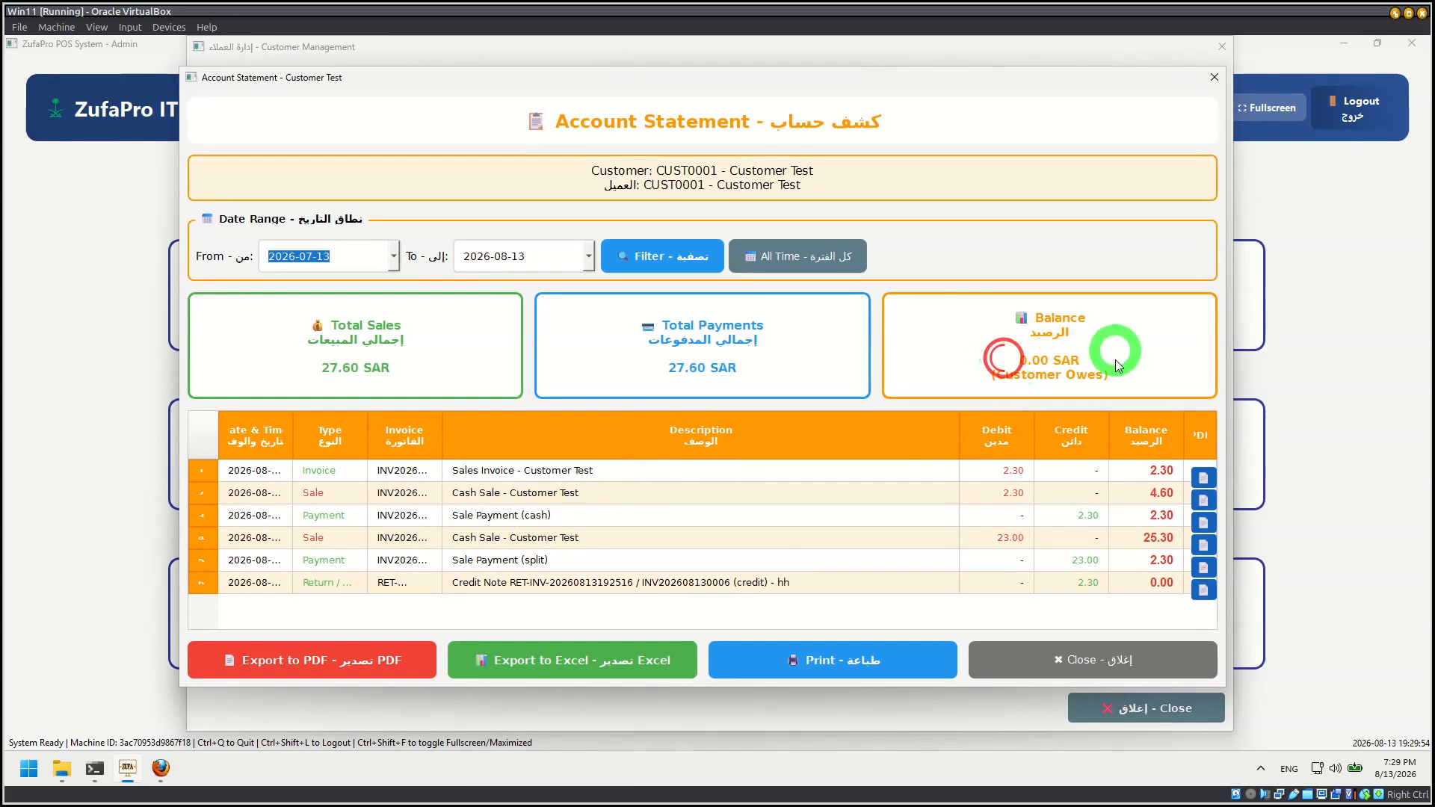
{"action": "left_click", "coordinate": [1175, 583]}
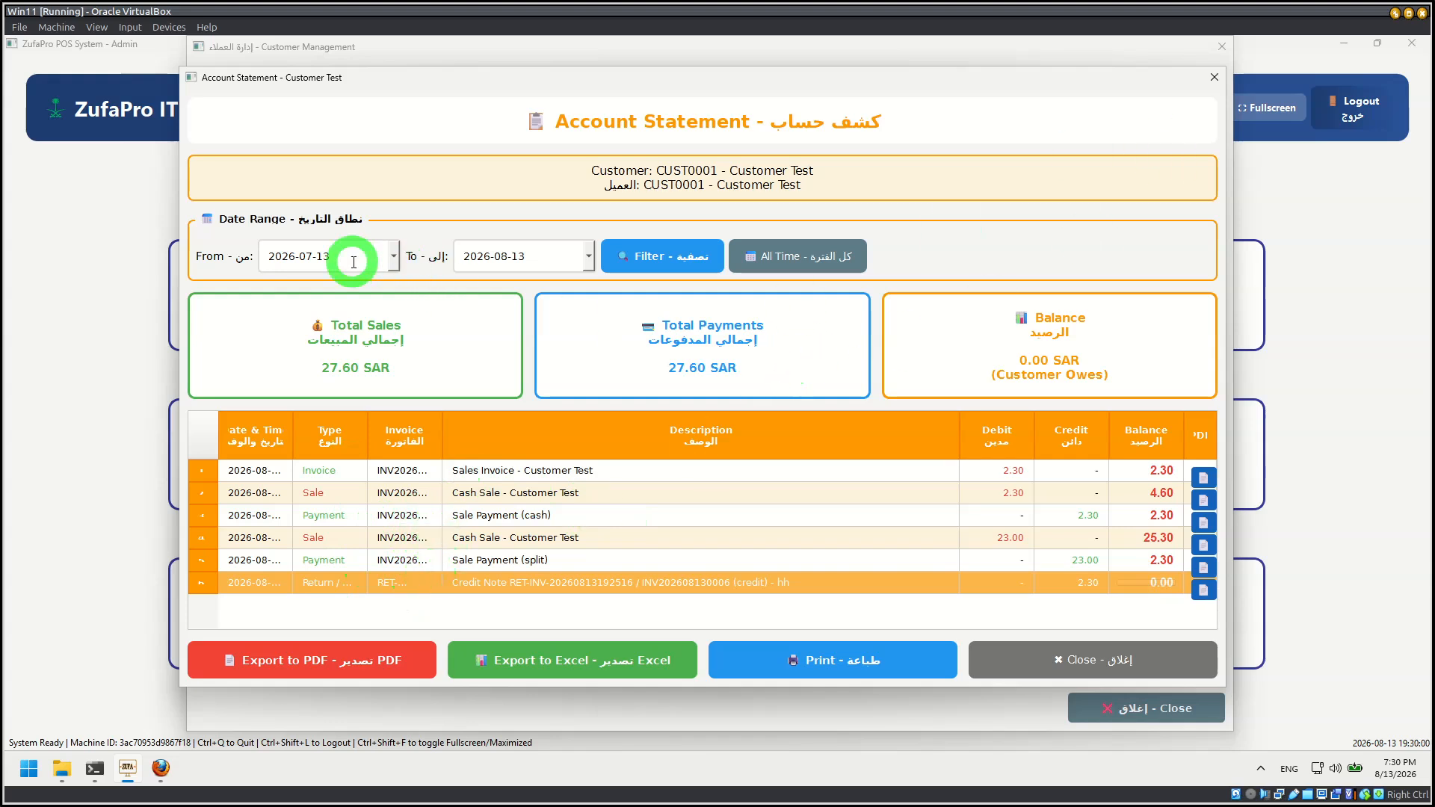
{"action": "left_click", "coordinate": [566, 255]}
{"action": "left_click", "coordinate": [1214, 77]}
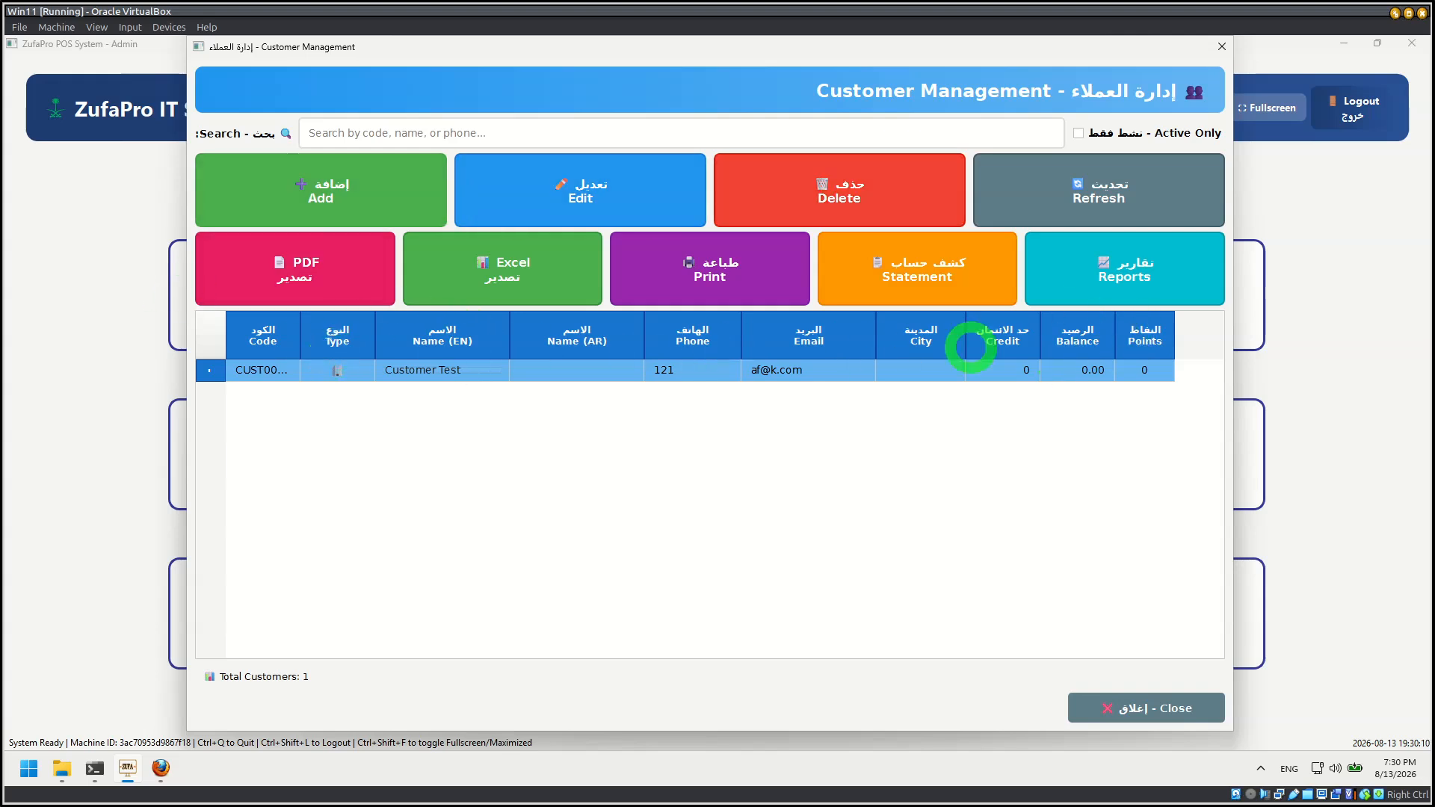
Step: Run the Customer Sales Summary report for 2026-07-13 to 2026-08-13, then close it and customer management
{"action": "left_click", "coordinate": [1147, 269]}
{"action": "left_click", "coordinate": [632, 497]}
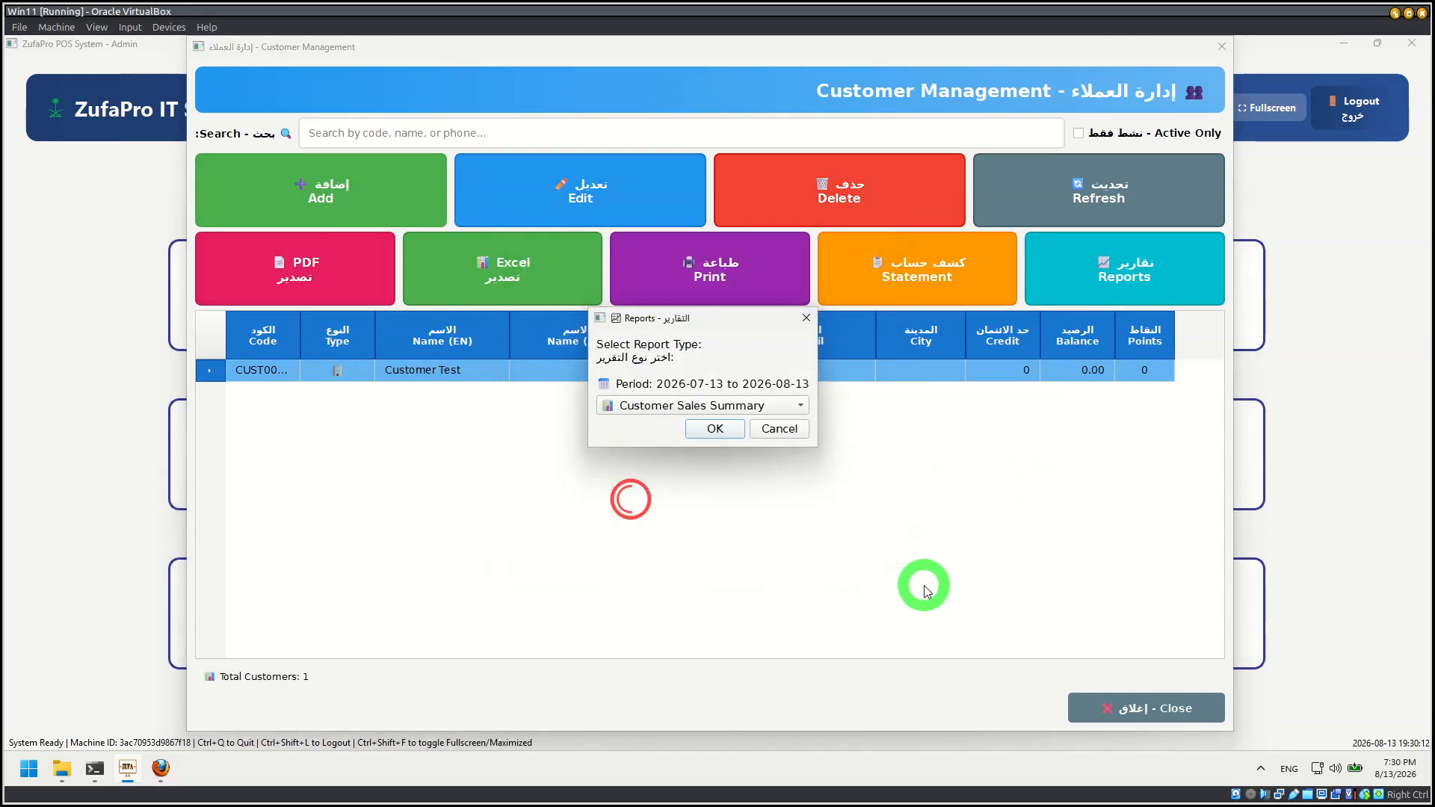
{"action": "left_click", "coordinate": [704, 428]}
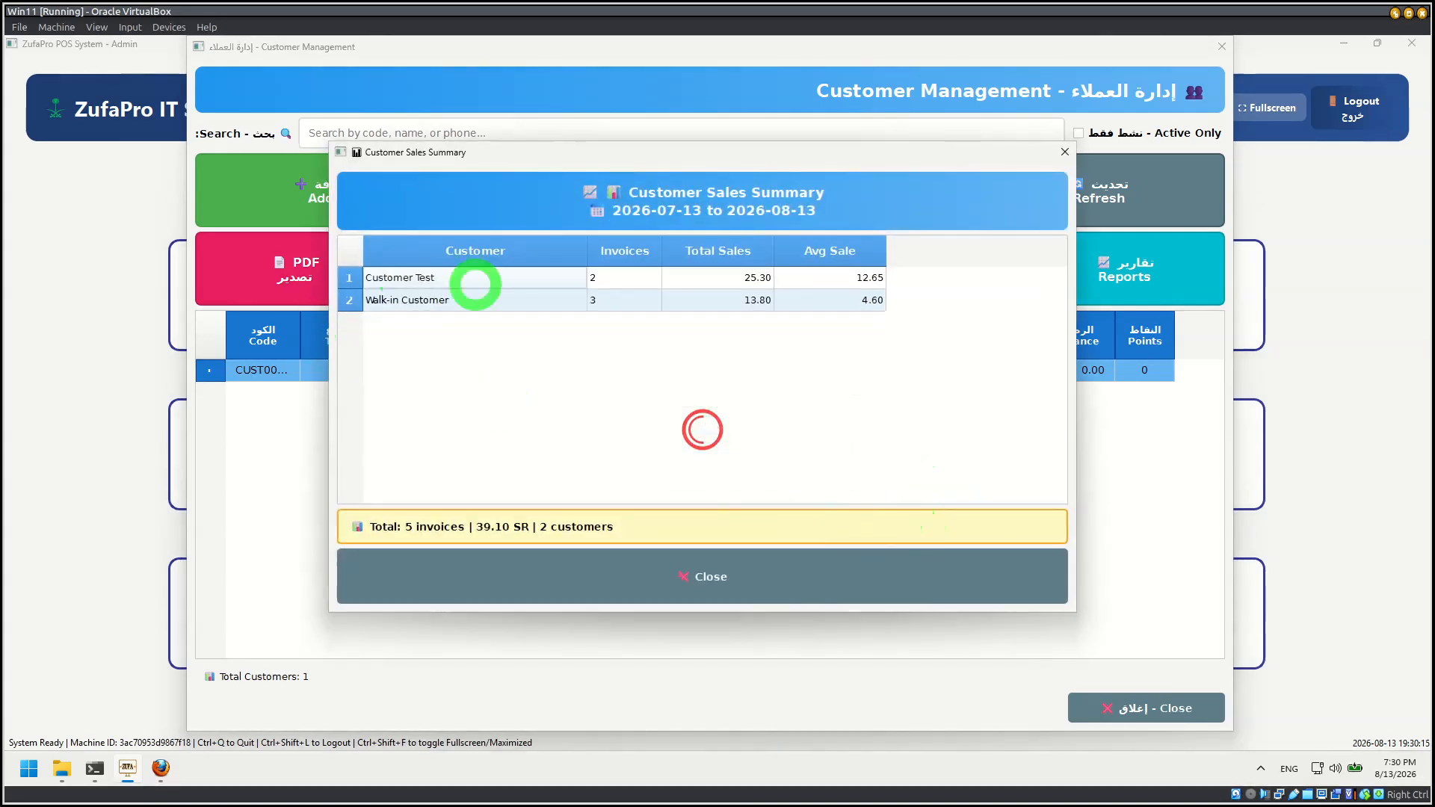
{"action": "left_click", "coordinate": [1066, 153]}
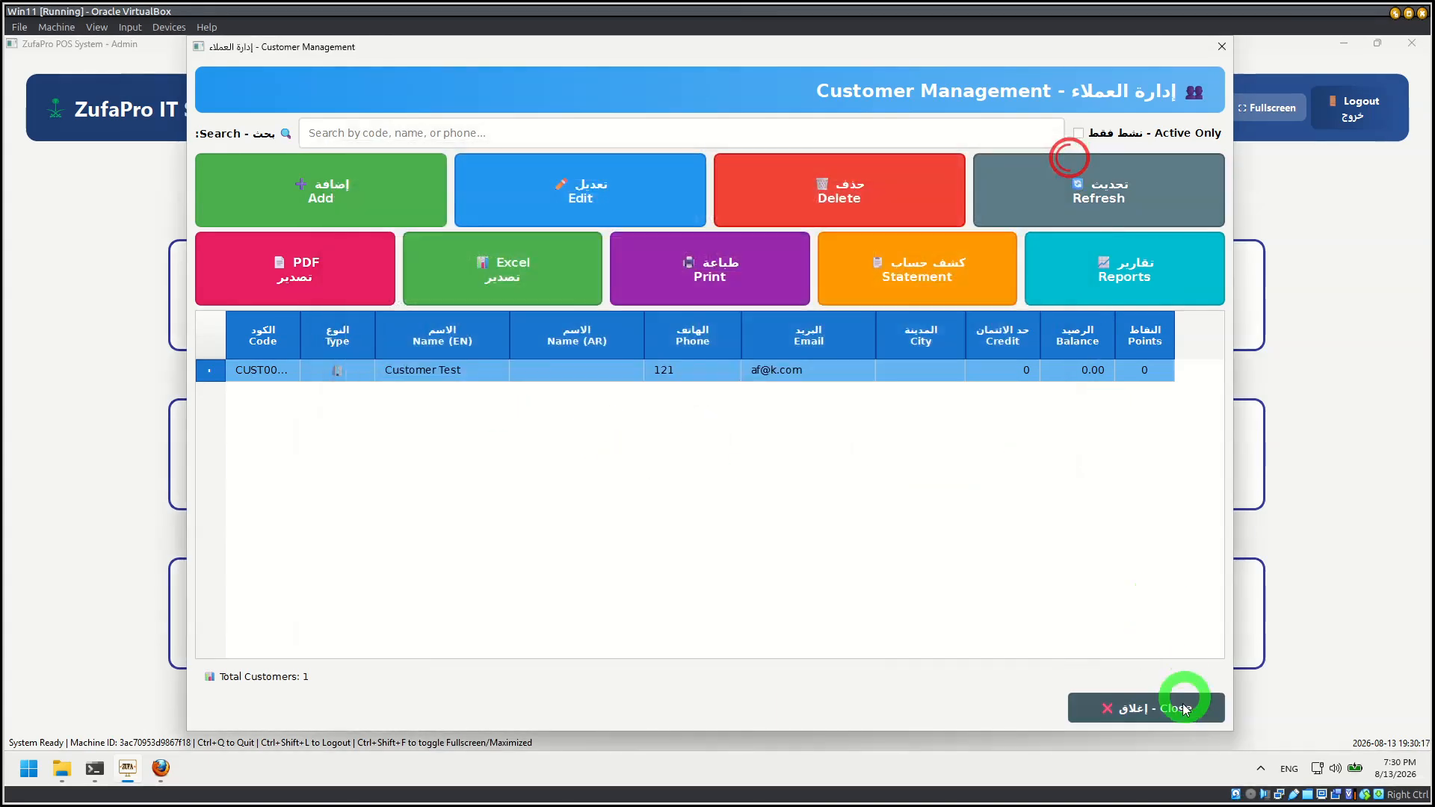
{"action": "left_click", "coordinate": [1182, 707]}
Step: View the account statement of suplier1 for 7/13/2026 to 8/13/2026 from the supplier list, then close supplier management
{"action": "left_click", "coordinate": [893, 605]}
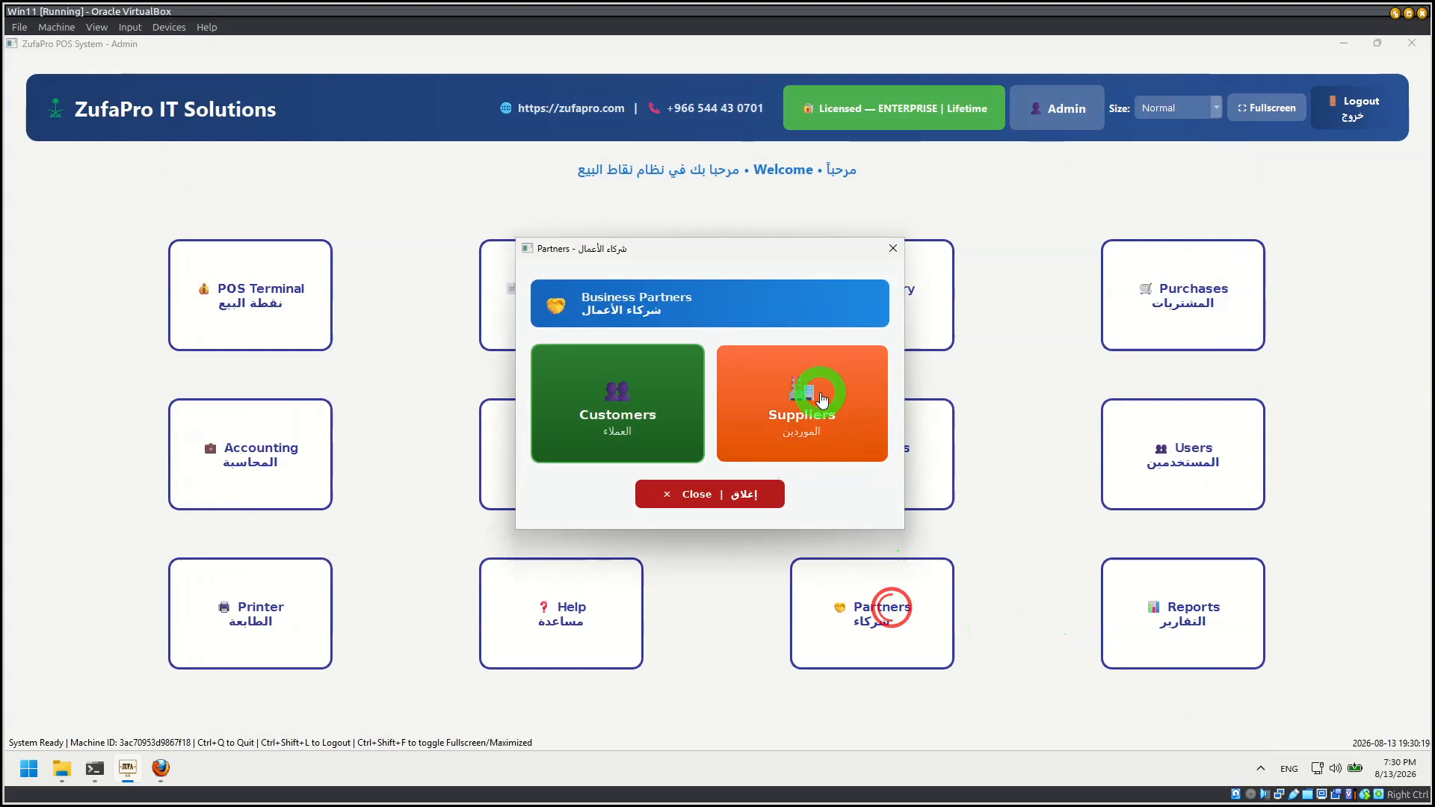
{"action": "left_click", "coordinate": [820, 391]}
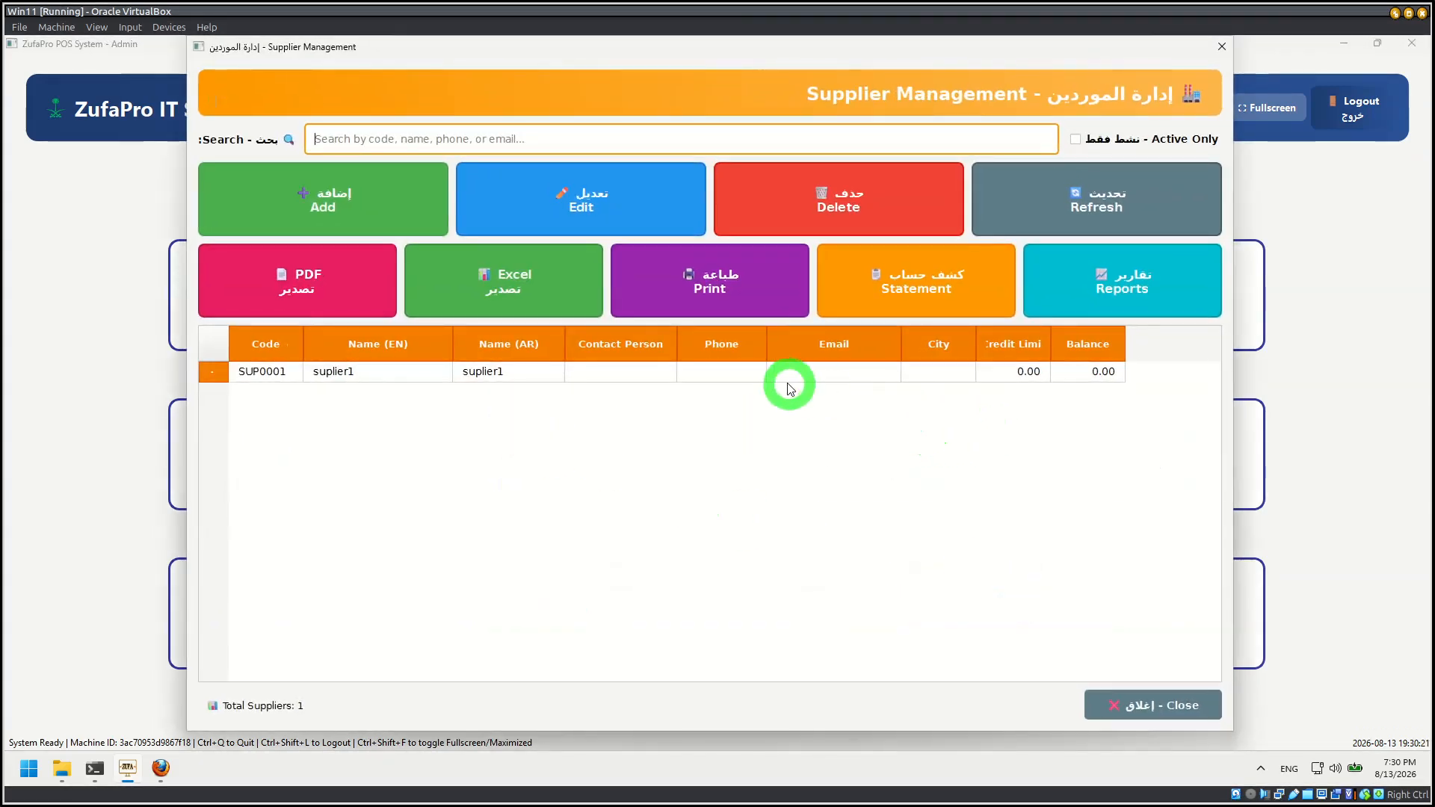
{"action": "left_click", "coordinate": [788, 376]}
{"action": "left_click", "coordinate": [872, 302]}
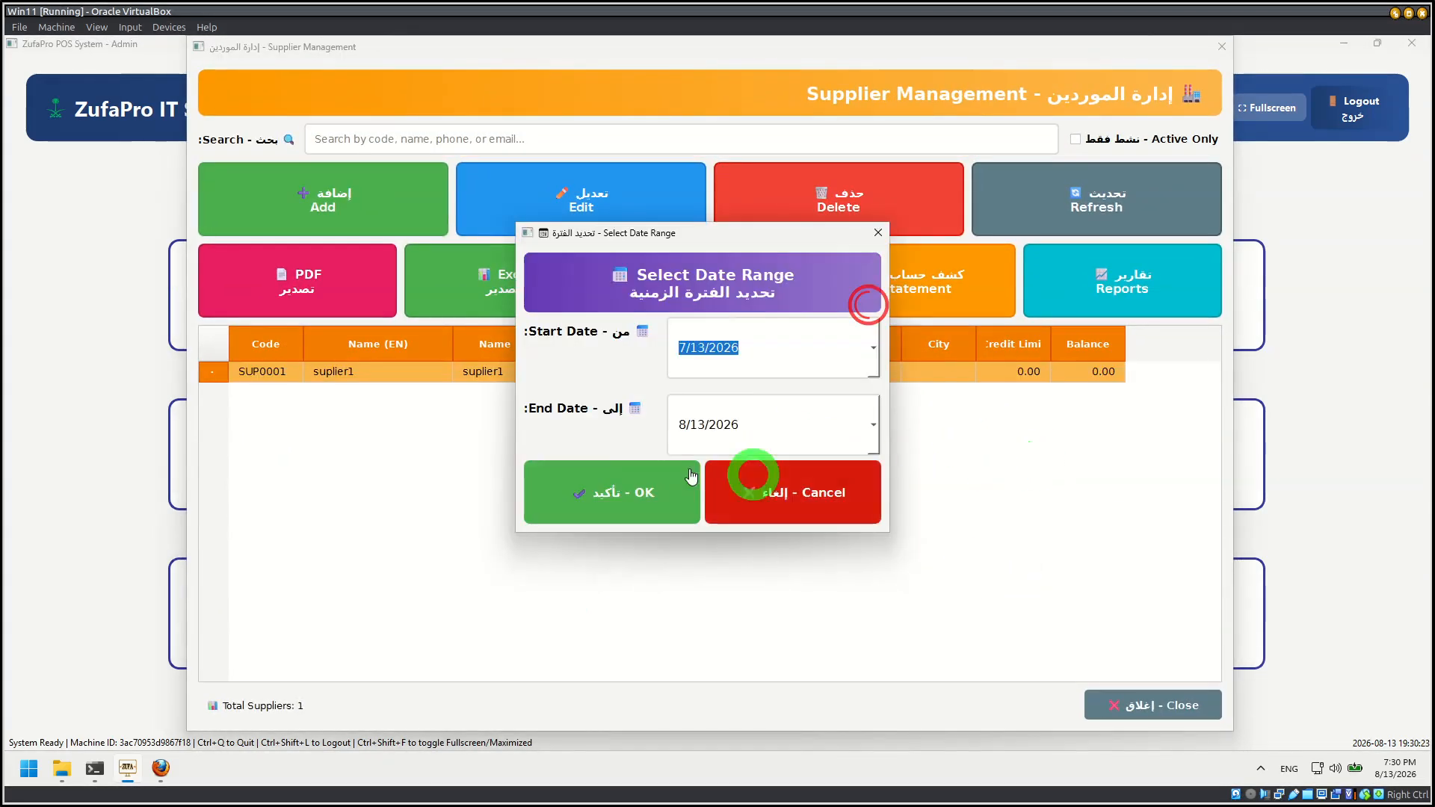
{"action": "left_click", "coordinate": [601, 494]}
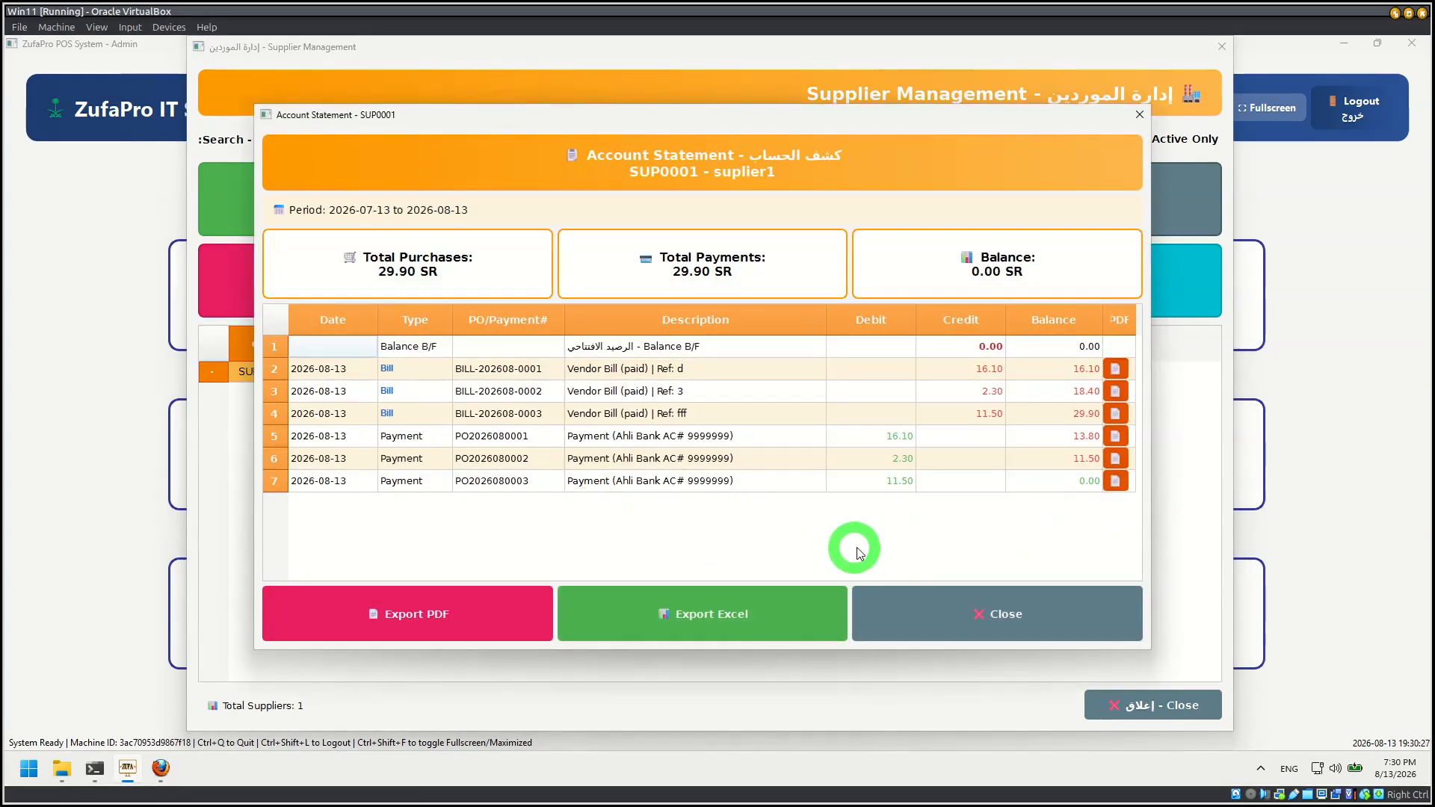
{"action": "left_click", "coordinate": [1021, 622]}
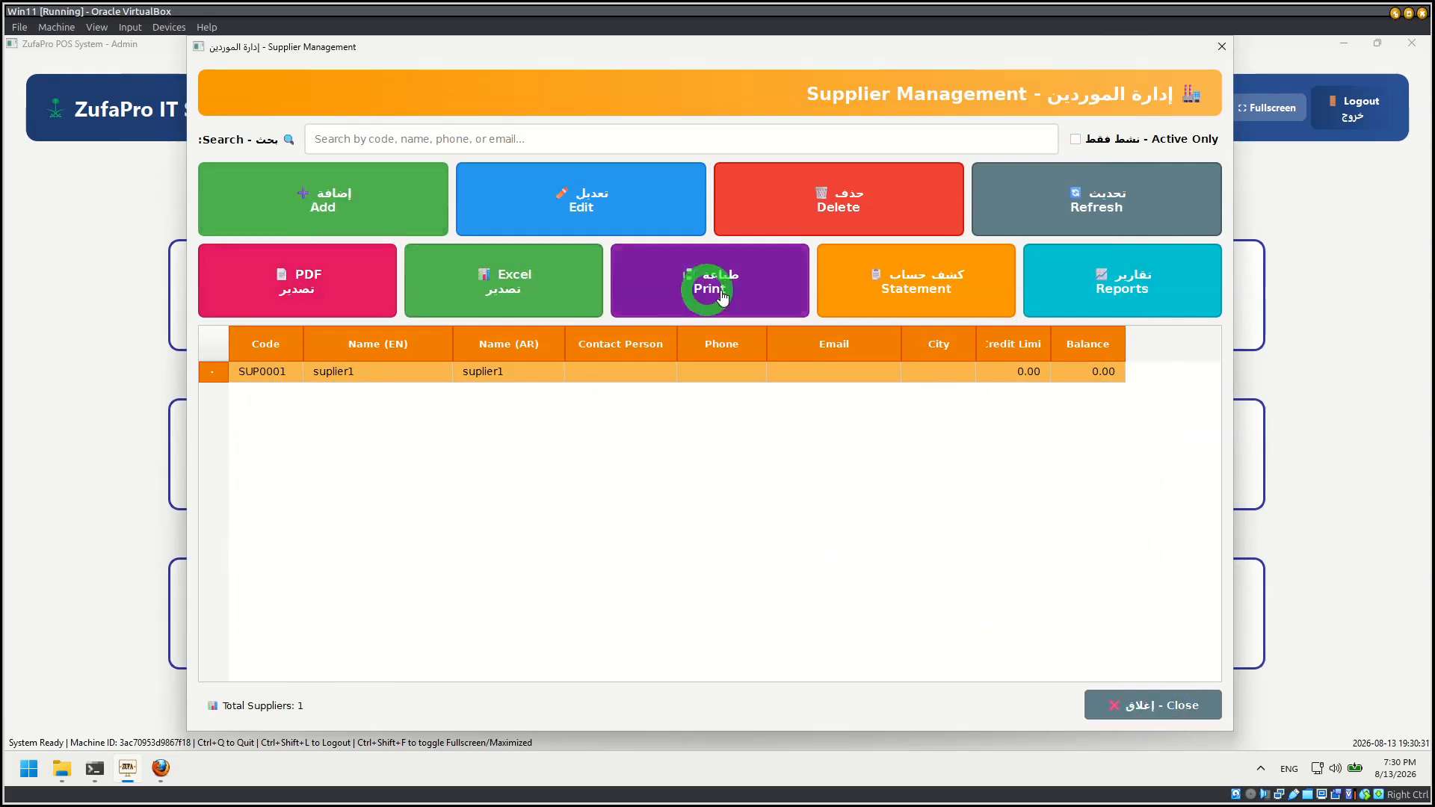
{"action": "left_click", "coordinate": [1133, 705]}
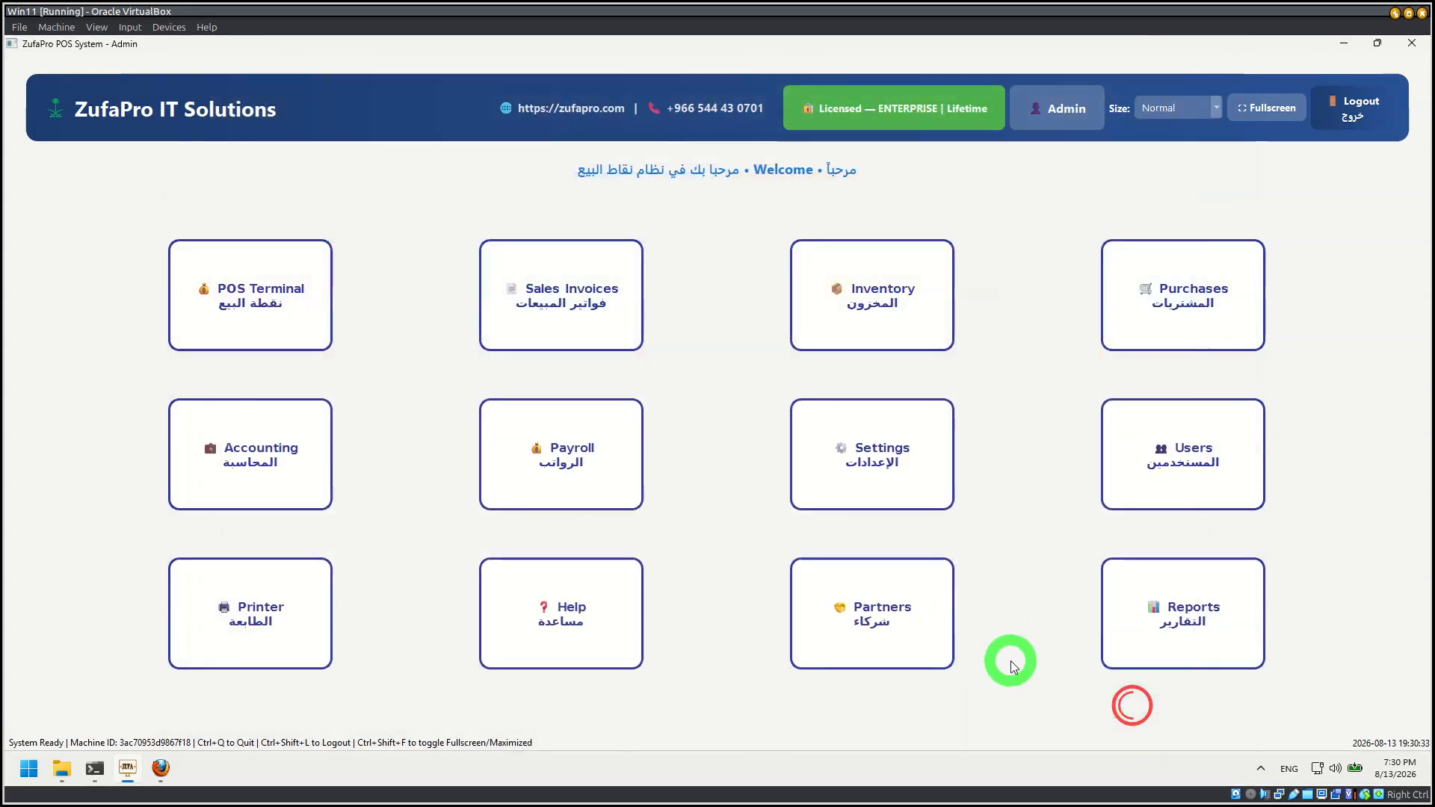
Step: Open the advanced reports and inspect the invoices under 2026-08-13 in the regular sales report, then collapse them
{"action": "left_click", "coordinate": [1144, 628]}
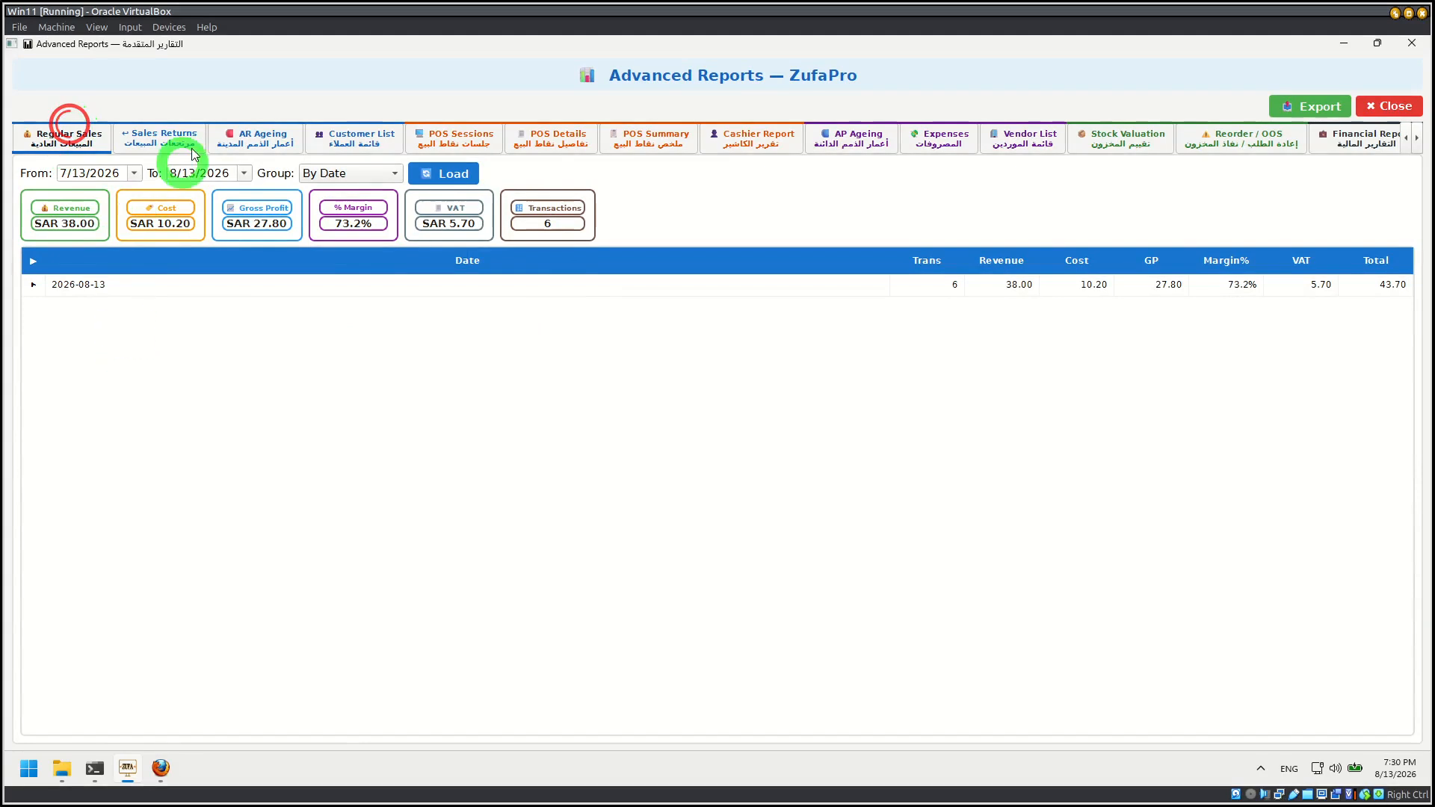
{"action": "left_click", "coordinate": [33, 284]}
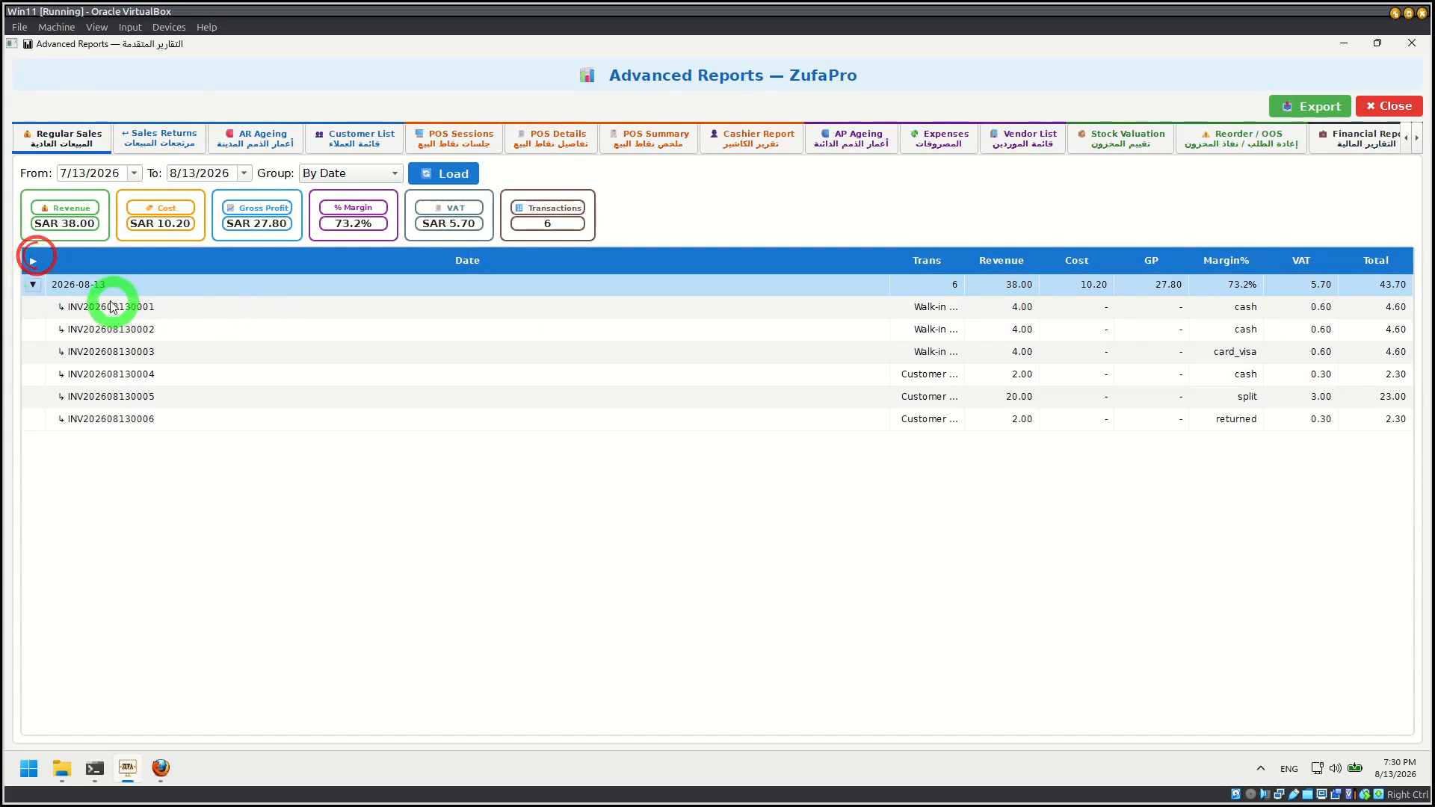
{"action": "left_click", "coordinate": [33, 285]}
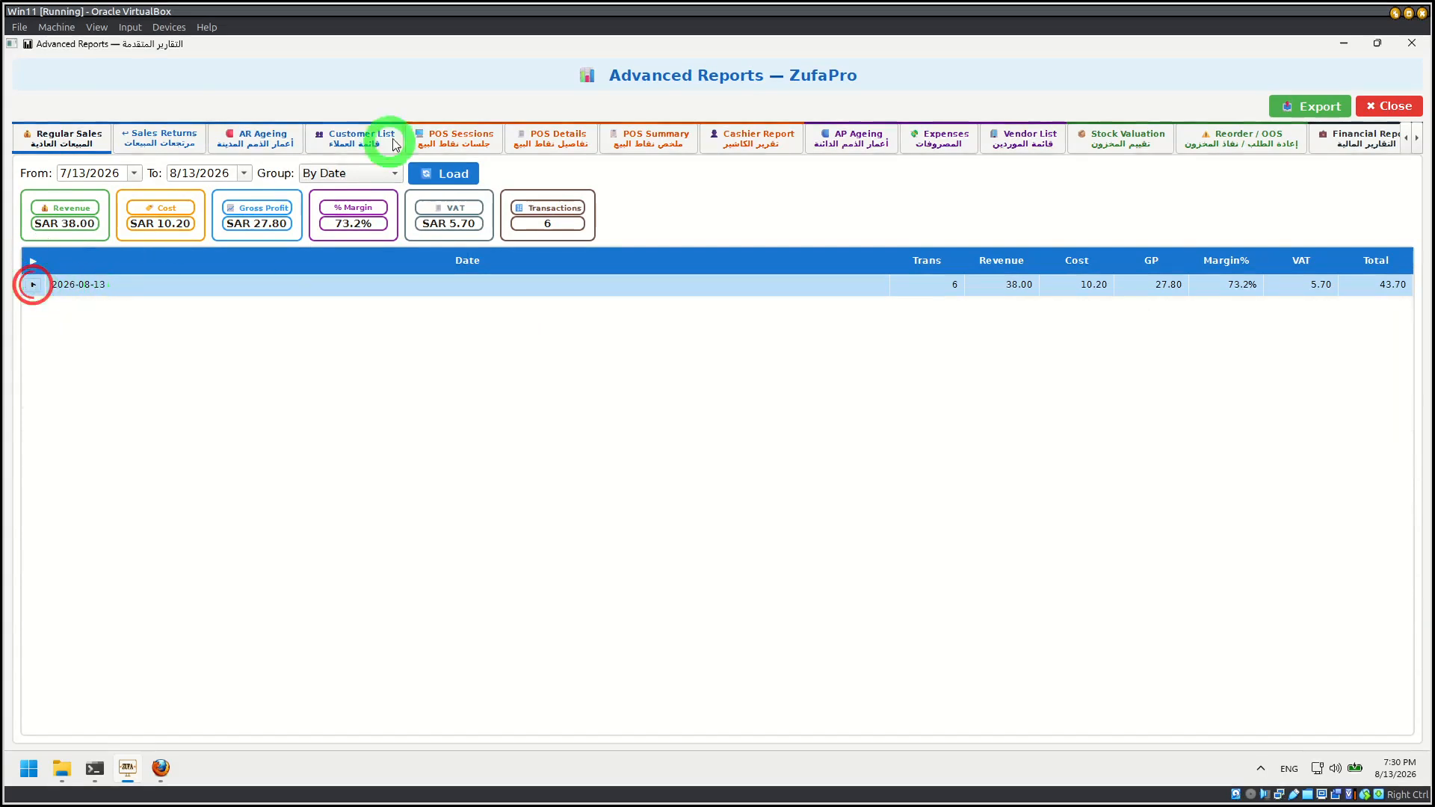
Step: View the Sales Returns, AR Ageing, Customer List and POS Sessions reports in turn
{"action": "left_click", "coordinate": [174, 139]}
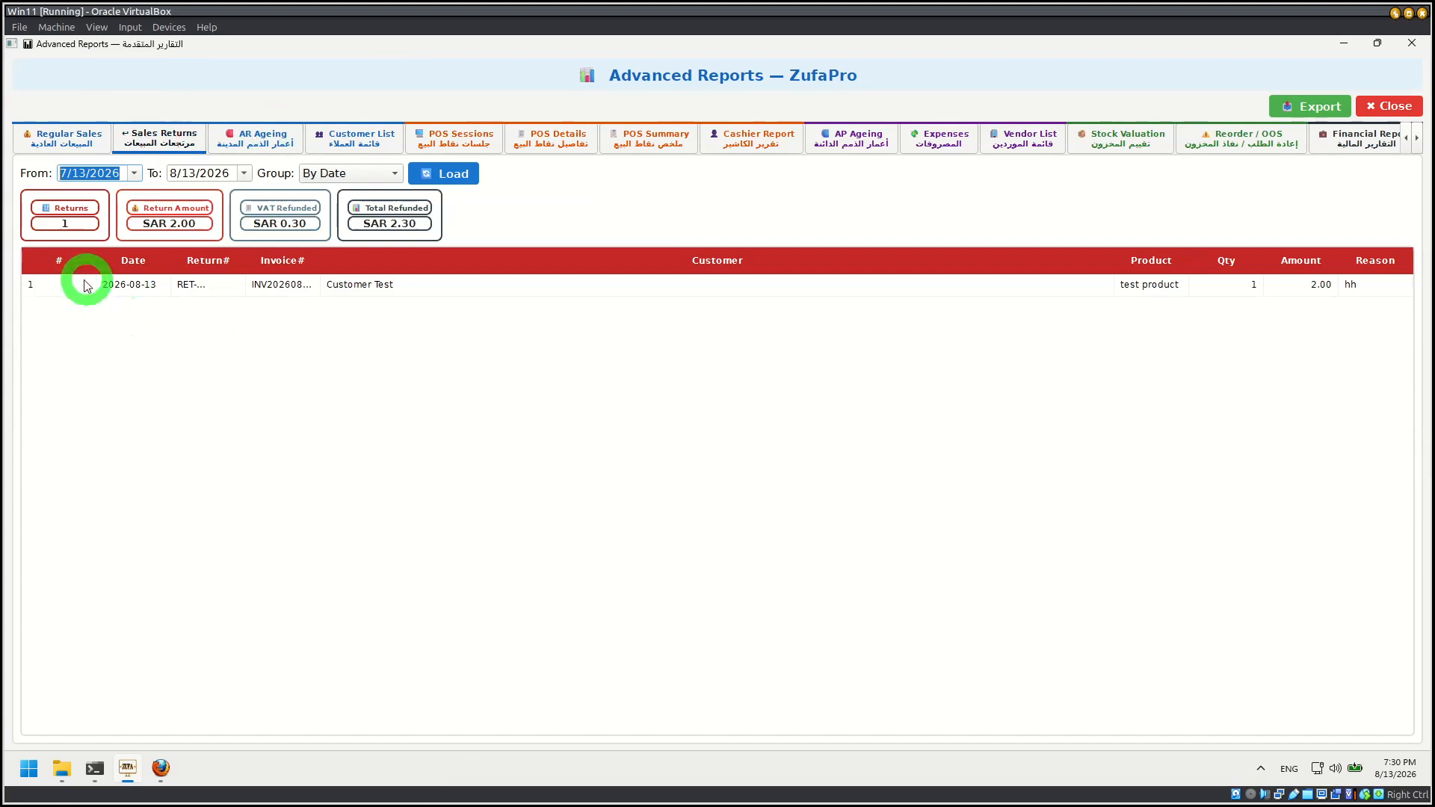
{"action": "left_click", "coordinate": [274, 132]}
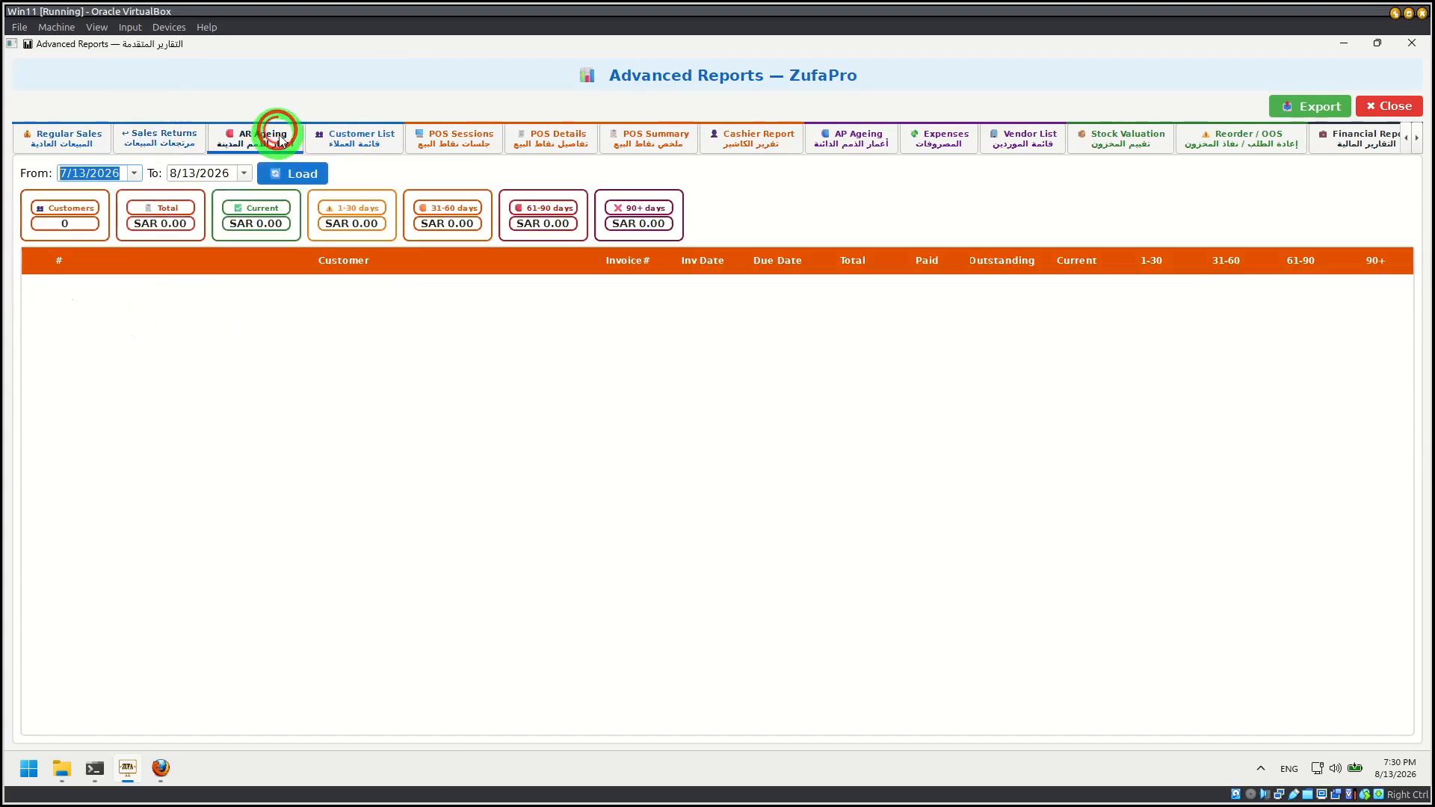
{"action": "left_click", "coordinate": [372, 139]}
{"action": "left_click", "coordinate": [449, 136]}
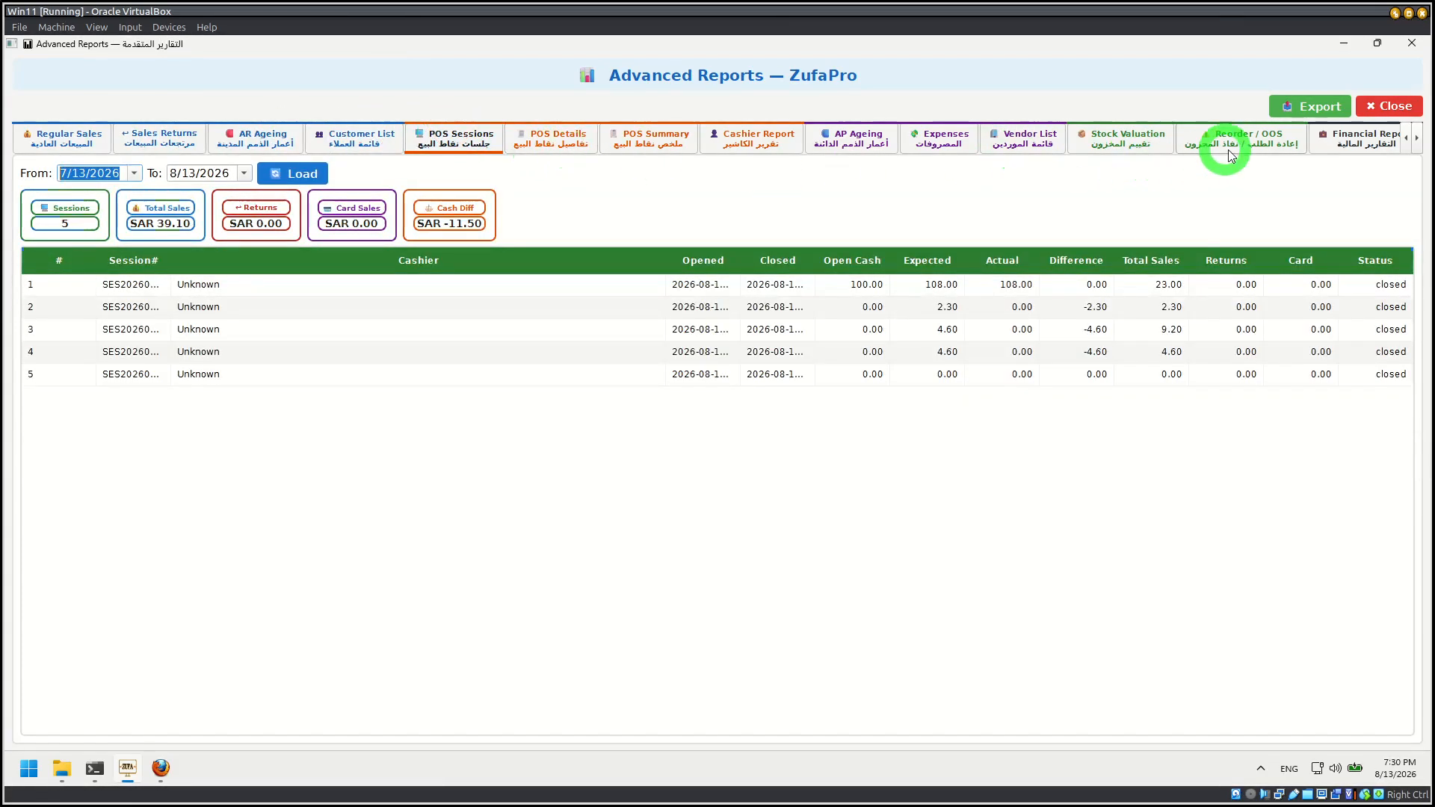
Step: Open the Financial Reports section and view the Tax Return Submitted list, then close that list
{"action": "left_click", "coordinate": [1417, 139]}
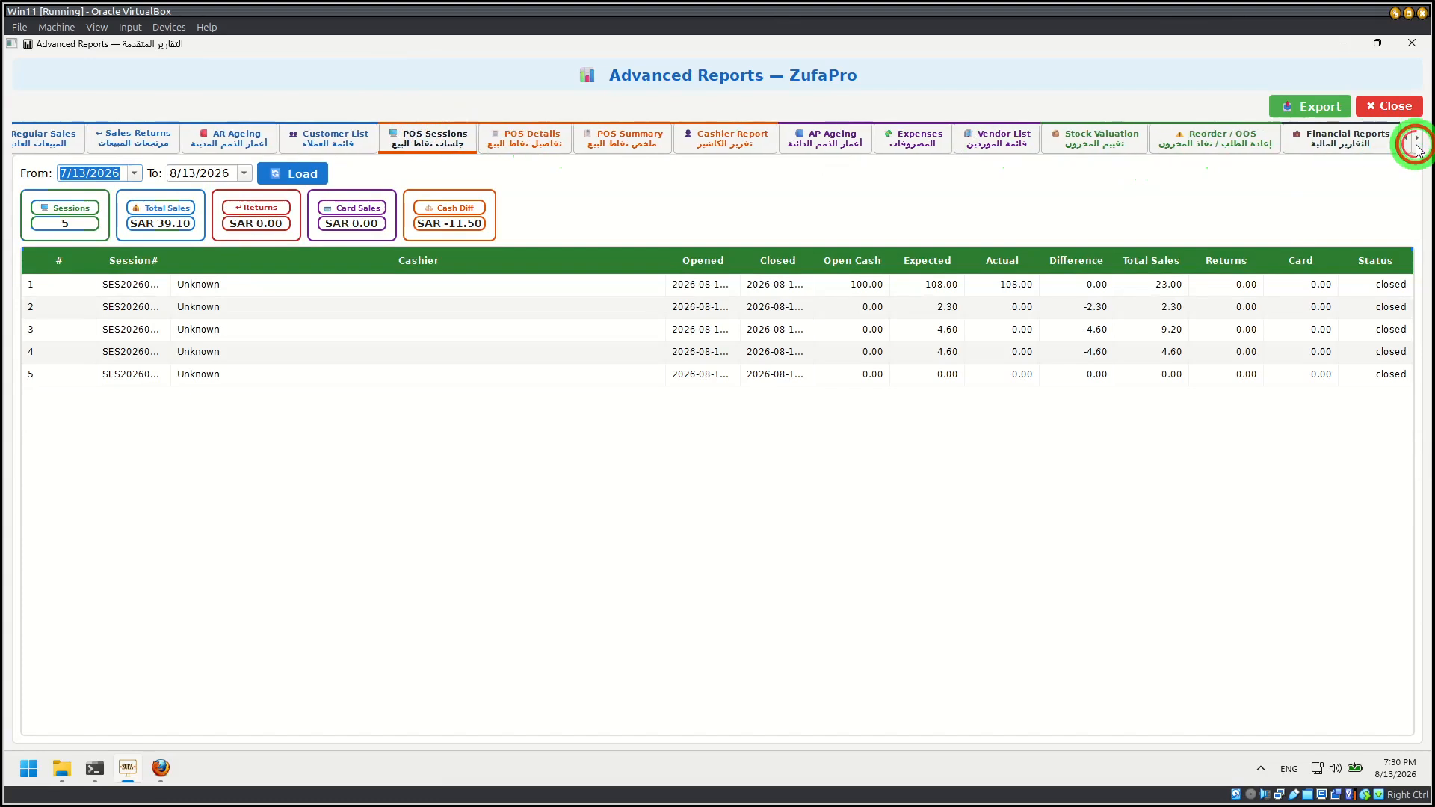
{"action": "left_click", "coordinate": [1372, 145]}
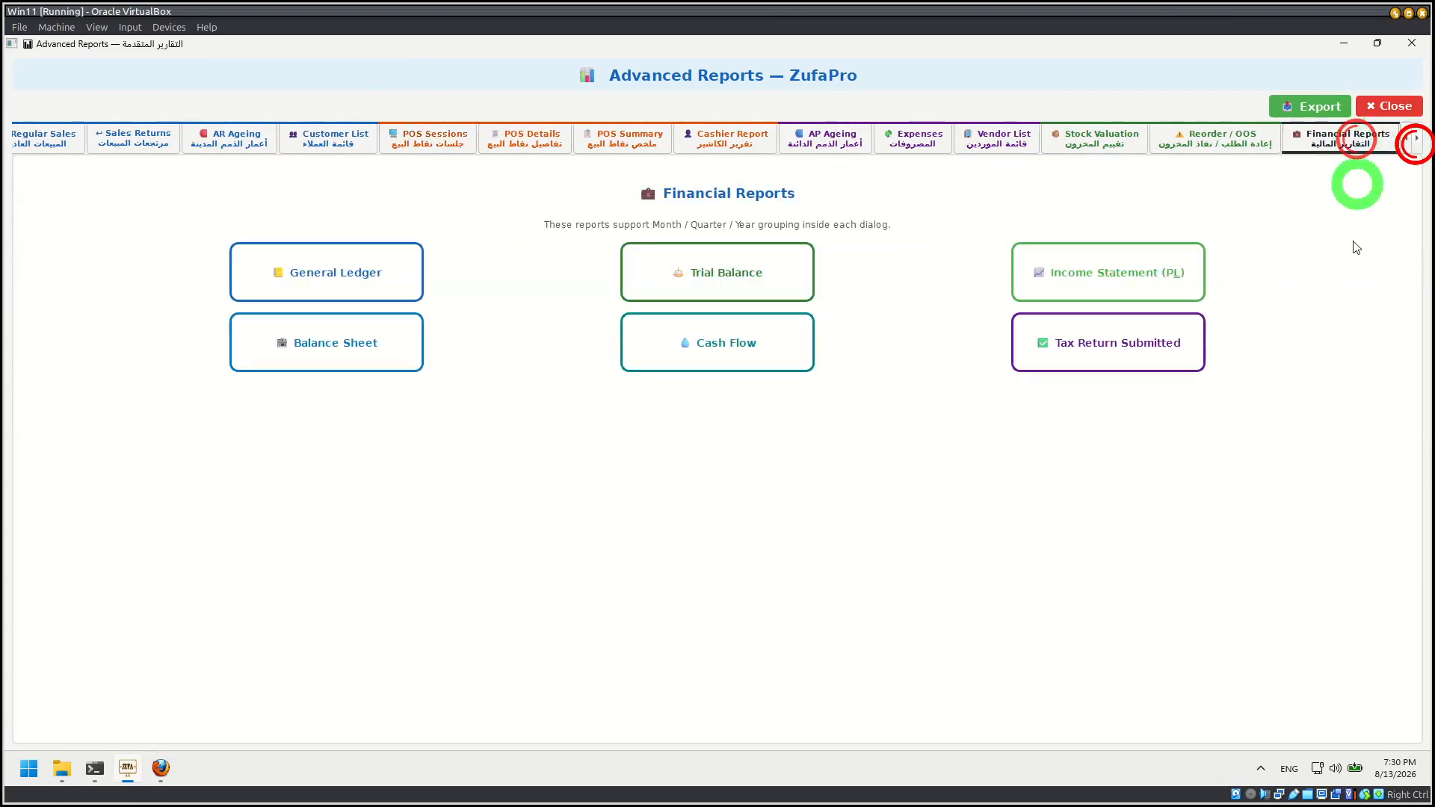
{"action": "left_click", "coordinate": [1111, 366]}
{"action": "left_click", "coordinate": [1035, 196]}
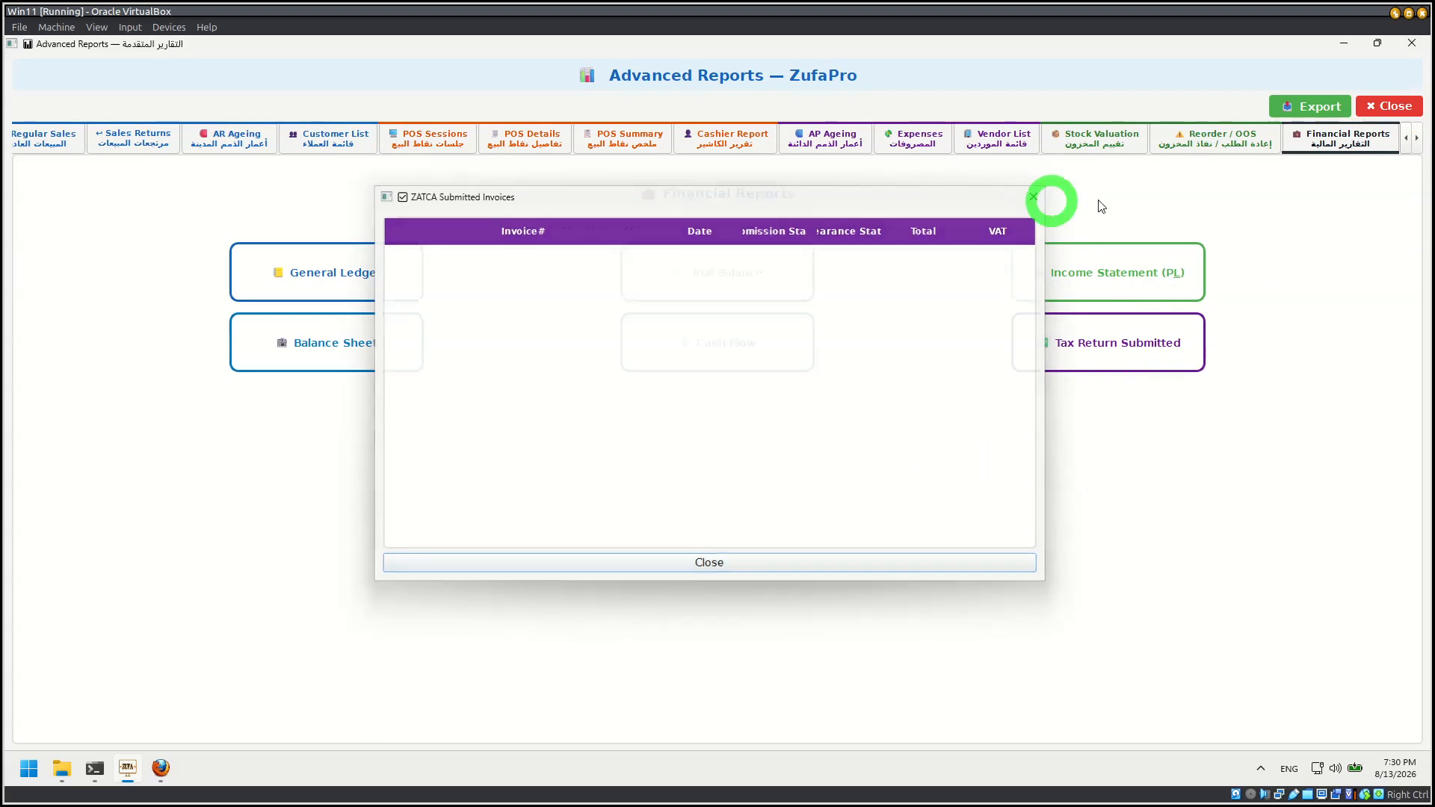
Step: Load the Reorder / OOS report for all items, view Stock Valuation and Vendor List, then close the advanced reports
{"action": "left_click", "coordinate": [1229, 148]}
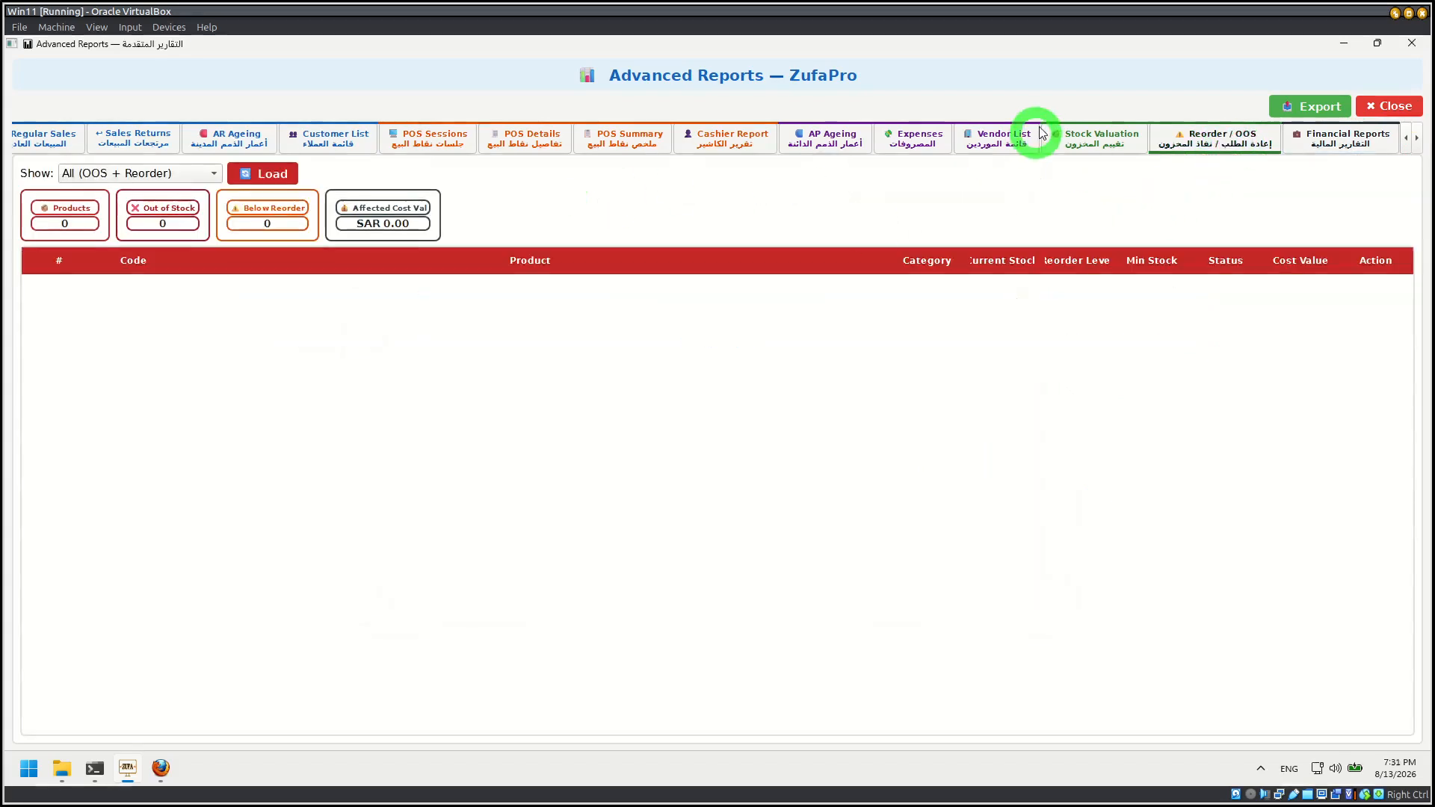
{"action": "left_click", "coordinate": [265, 175]}
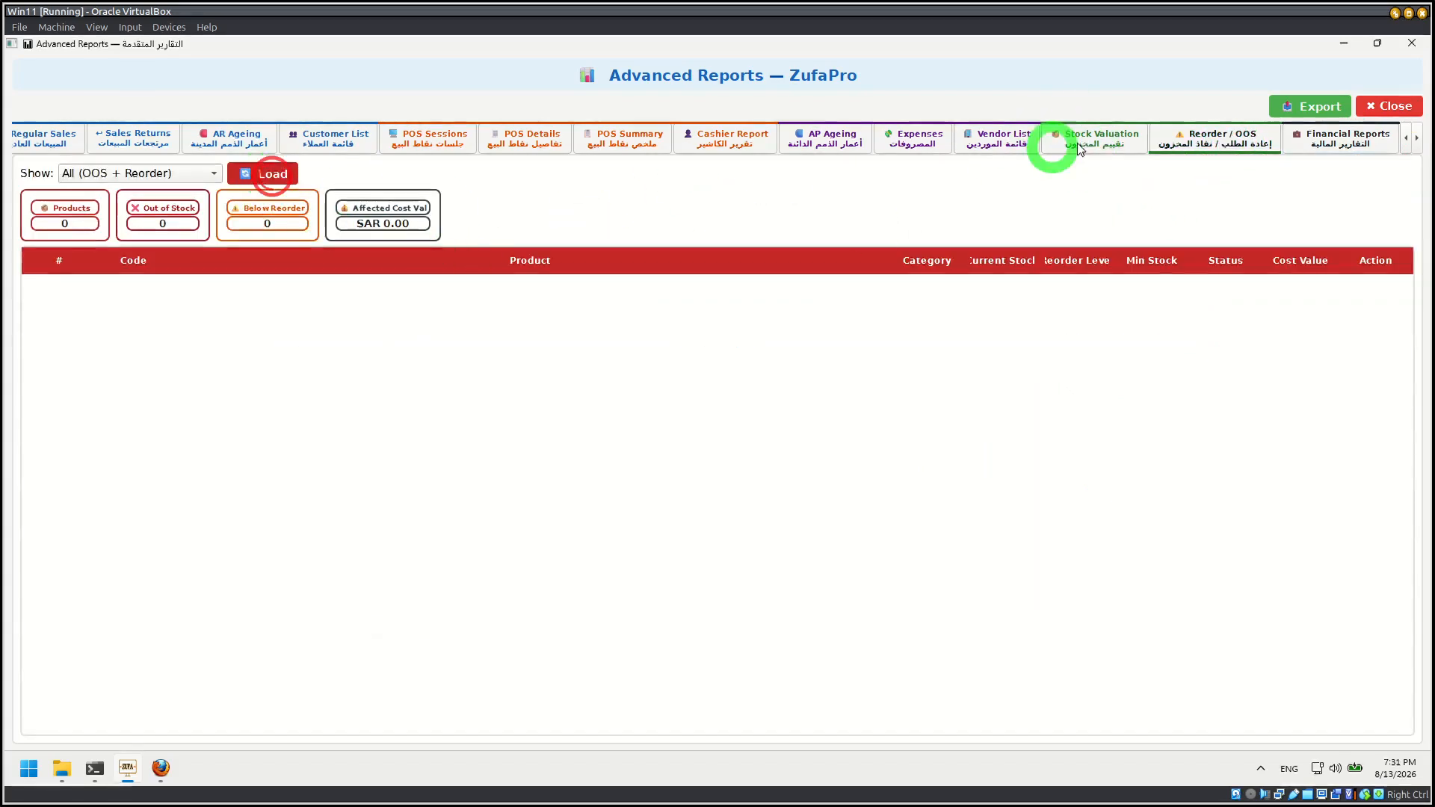
{"action": "left_click", "coordinate": [1108, 131]}
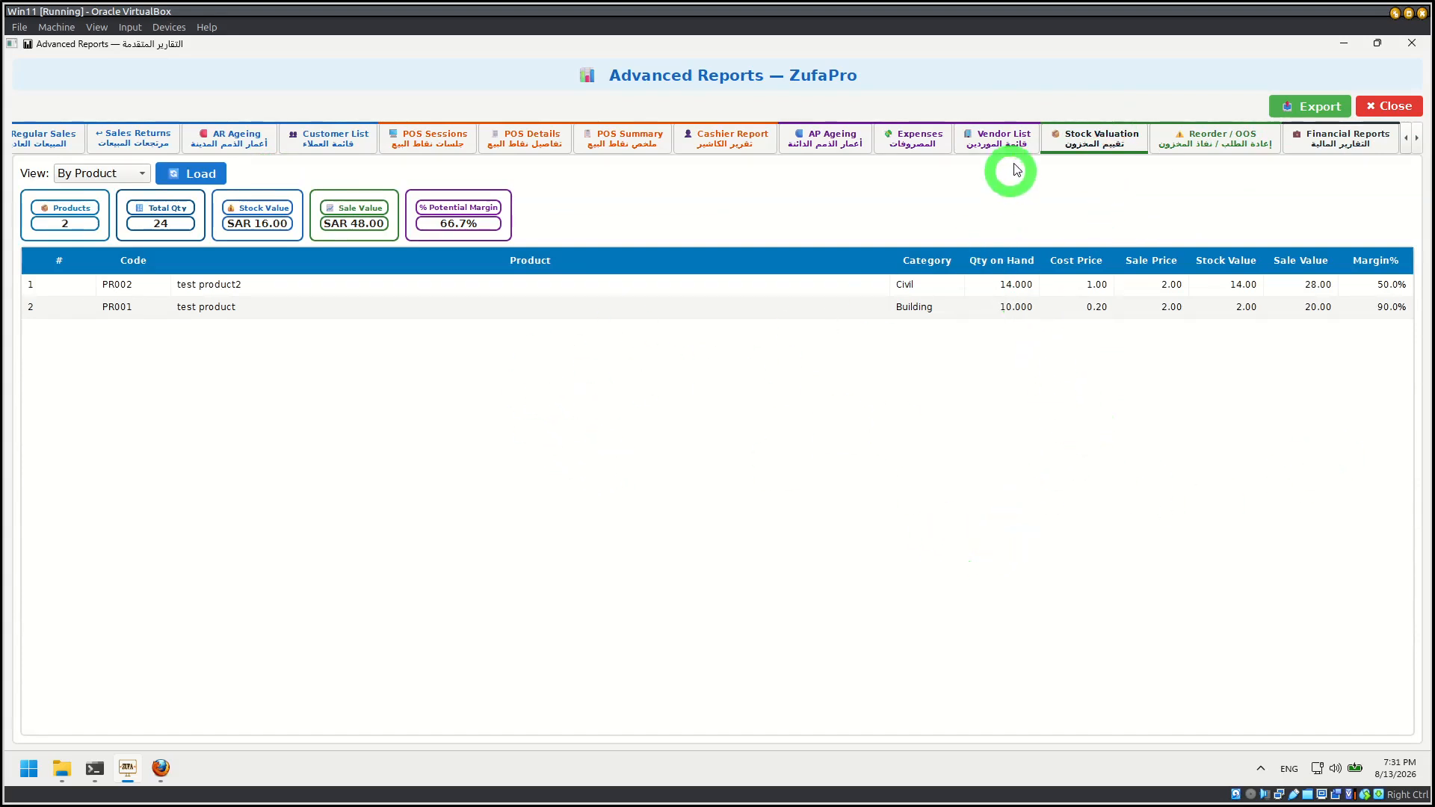
{"action": "left_click", "coordinate": [1010, 136]}
{"action": "left_click", "coordinate": [1409, 111]}
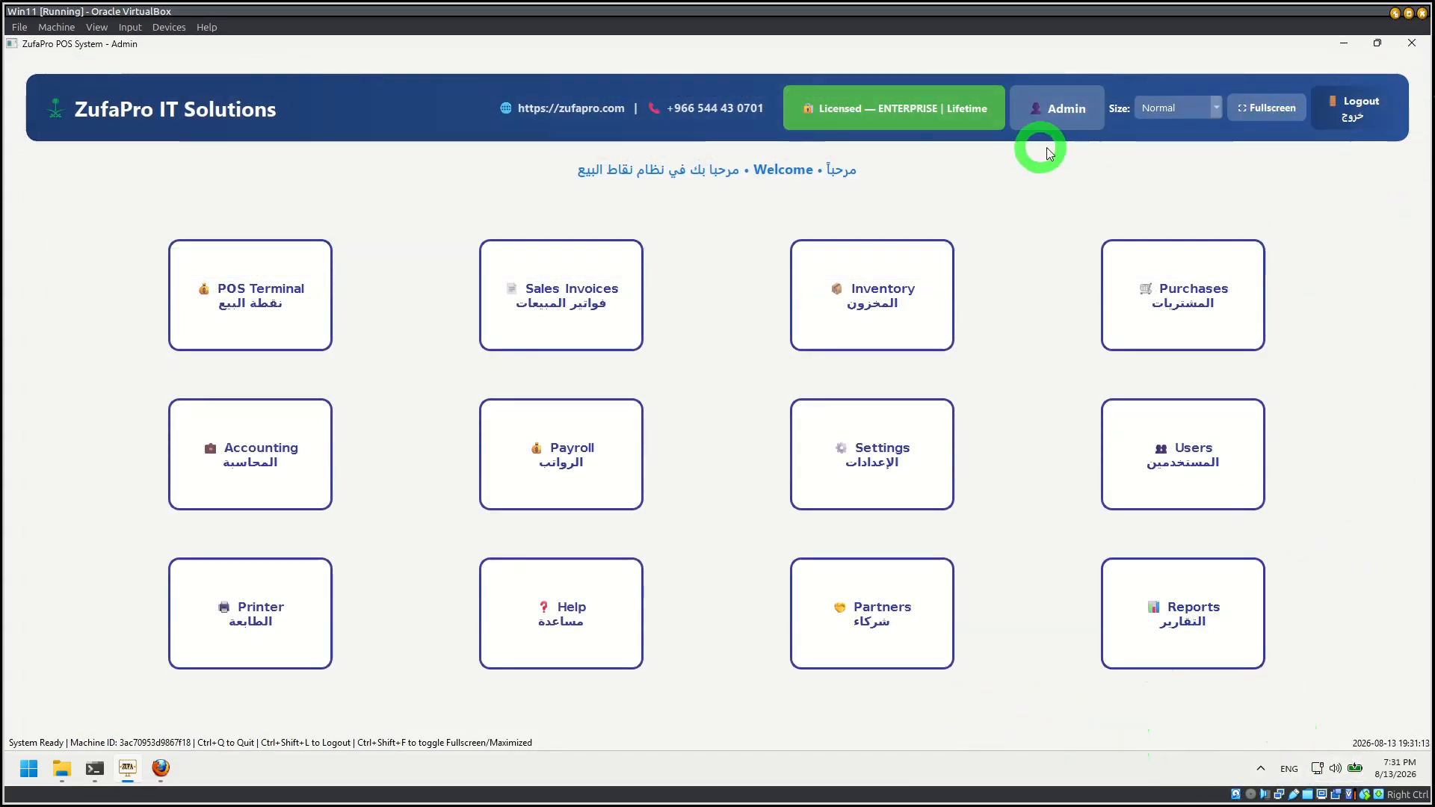
Step: Log out of the Admin account and confirm the logout
{"action": "left_click", "coordinate": [1277, 165]}
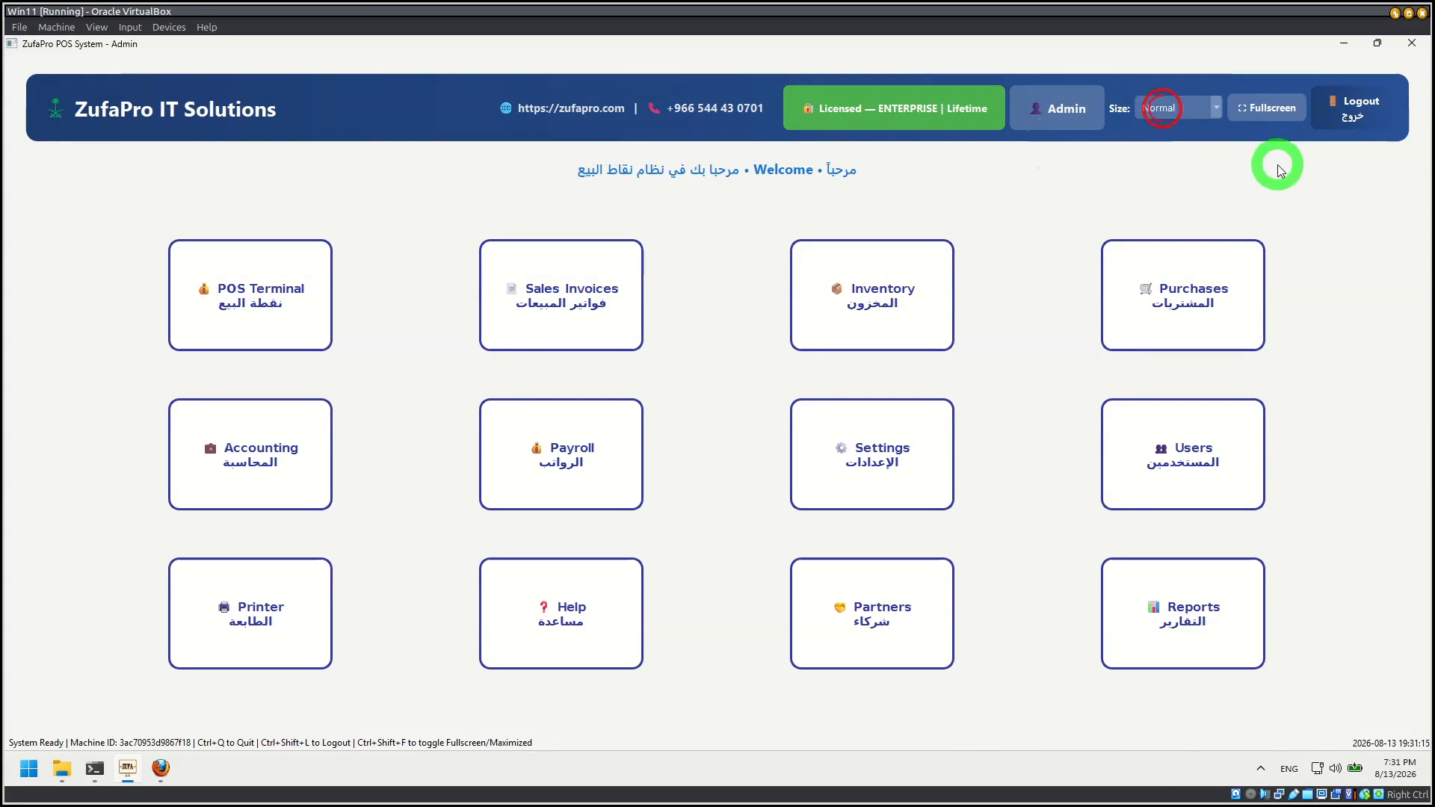
{"action": "left_click", "coordinate": [1355, 118]}
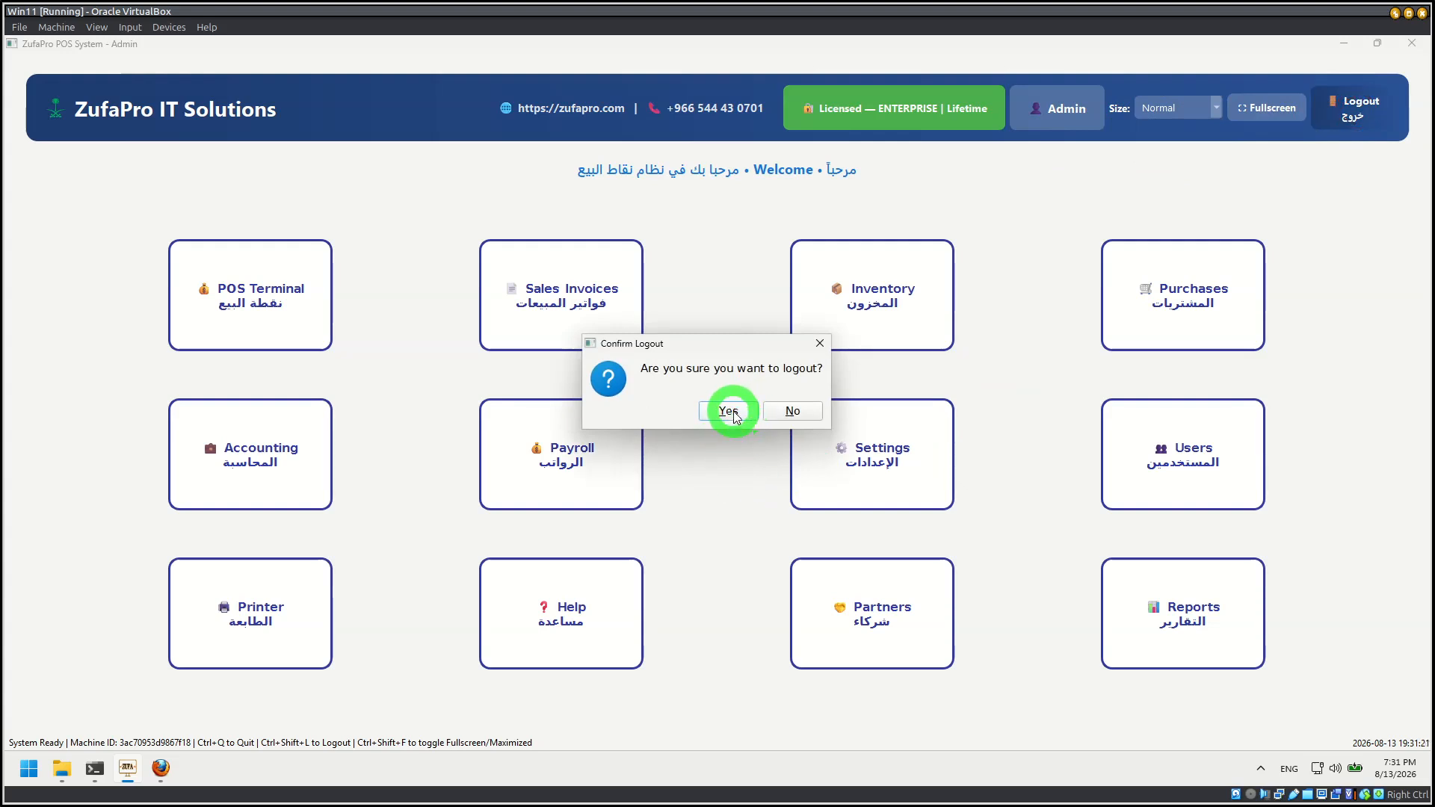
{"action": "left_click", "coordinate": [729, 412]}
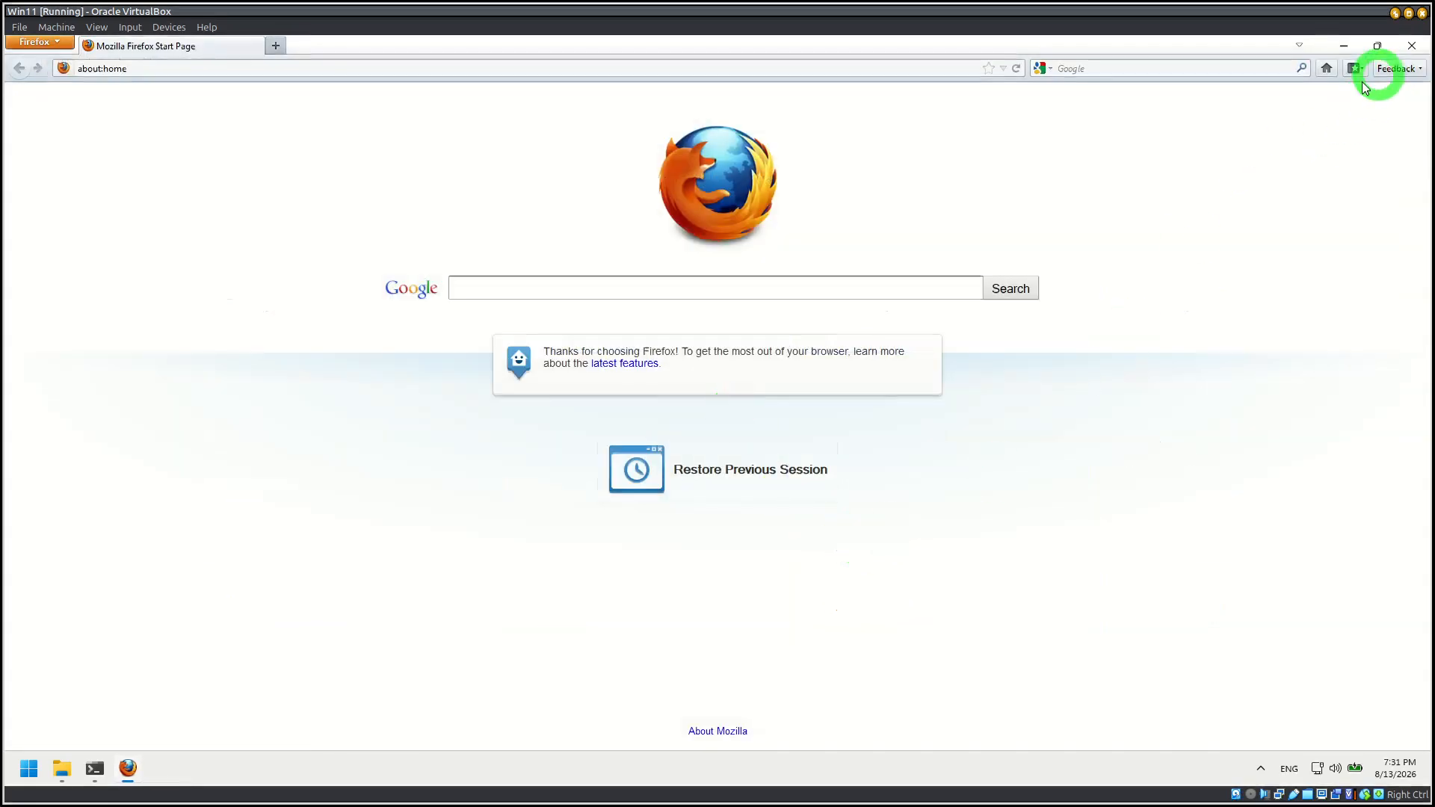
{"action": "left_click", "coordinate": [702, 192]}
{"action": "left_click", "coordinate": [724, 615]}
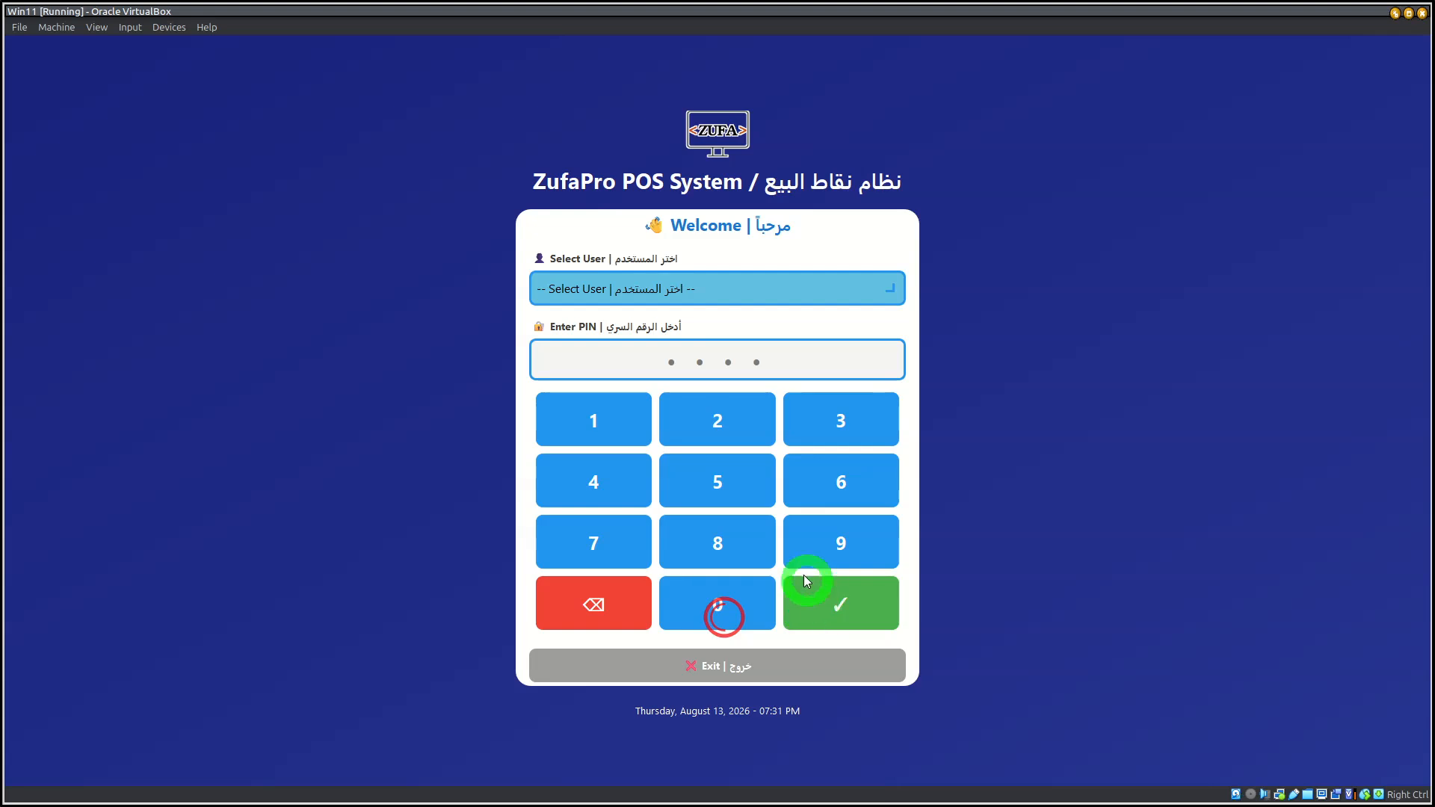